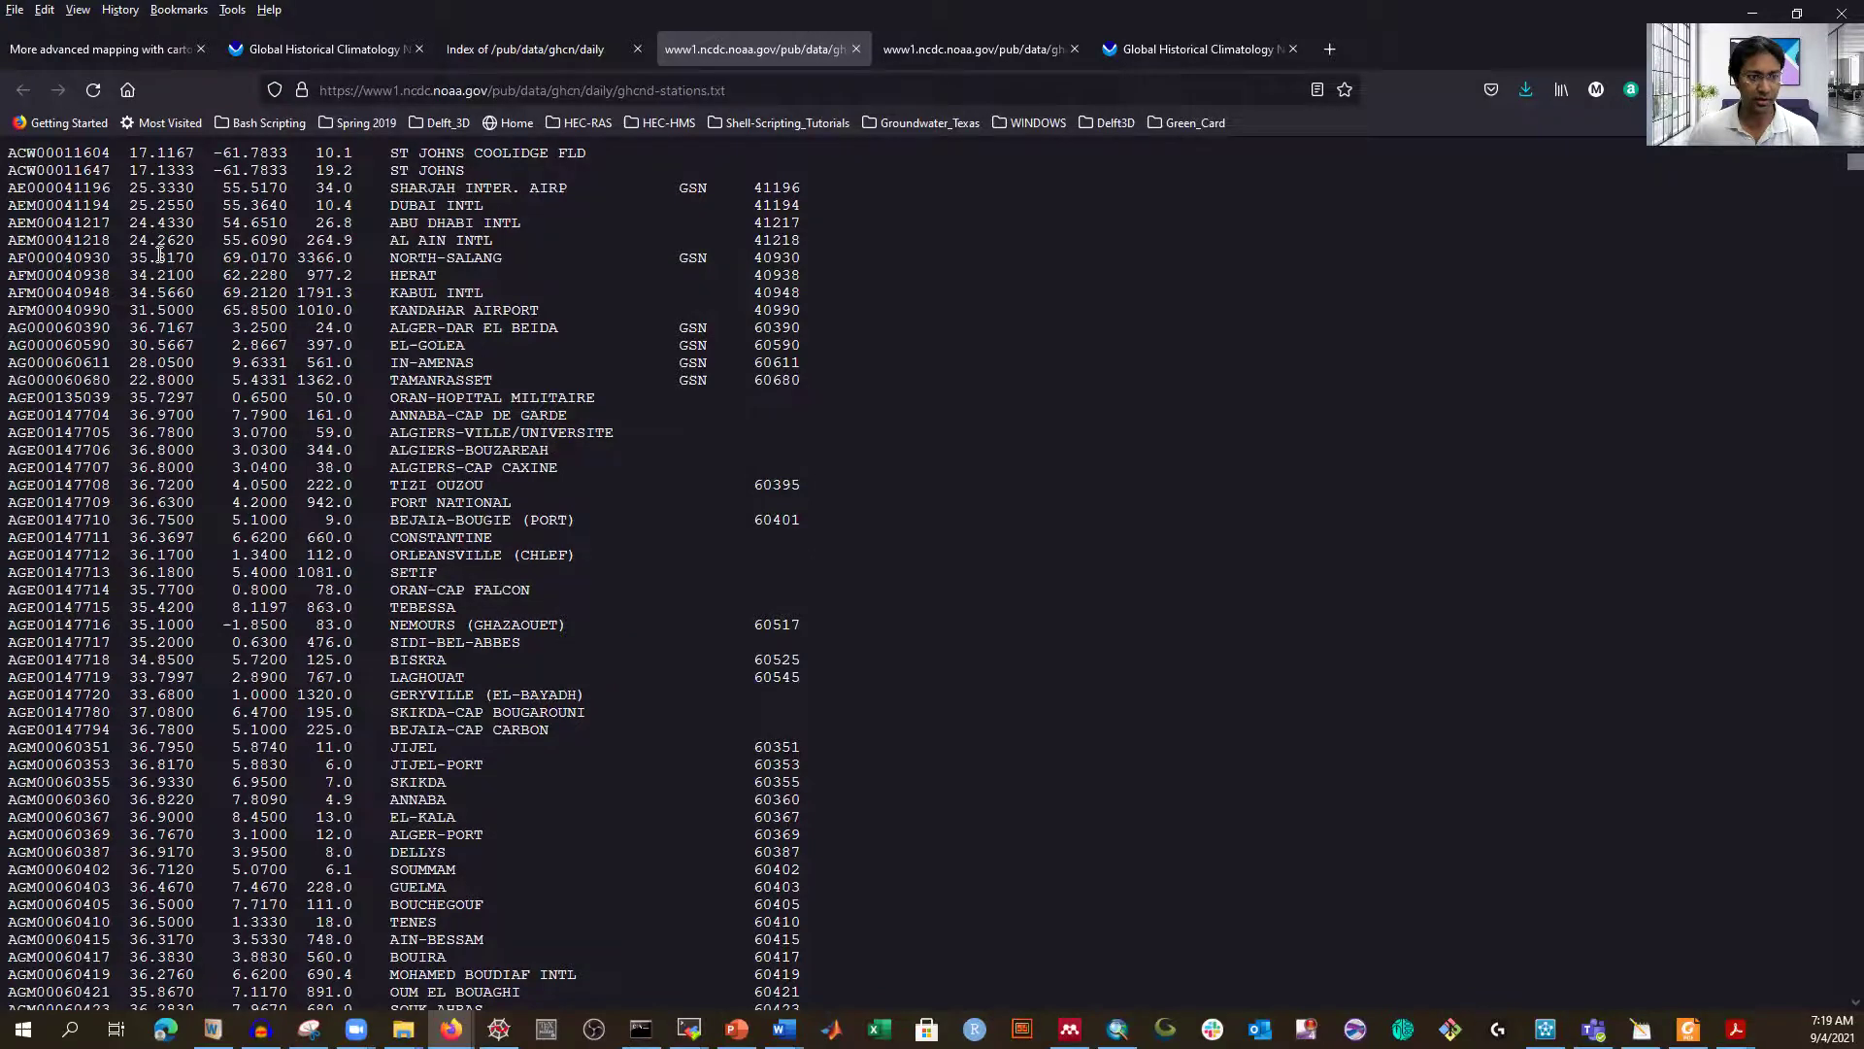
- Copy the web address of the ghcnd-stations.txt station list from the browser
{"action": "scroll", "coordinate": [165, 272], "scroll_direction": "down", "scroll_amount": 10}
{"action": "scroll", "coordinate": [171, 296], "scroll_direction": "up", "scroll_amount": 10}
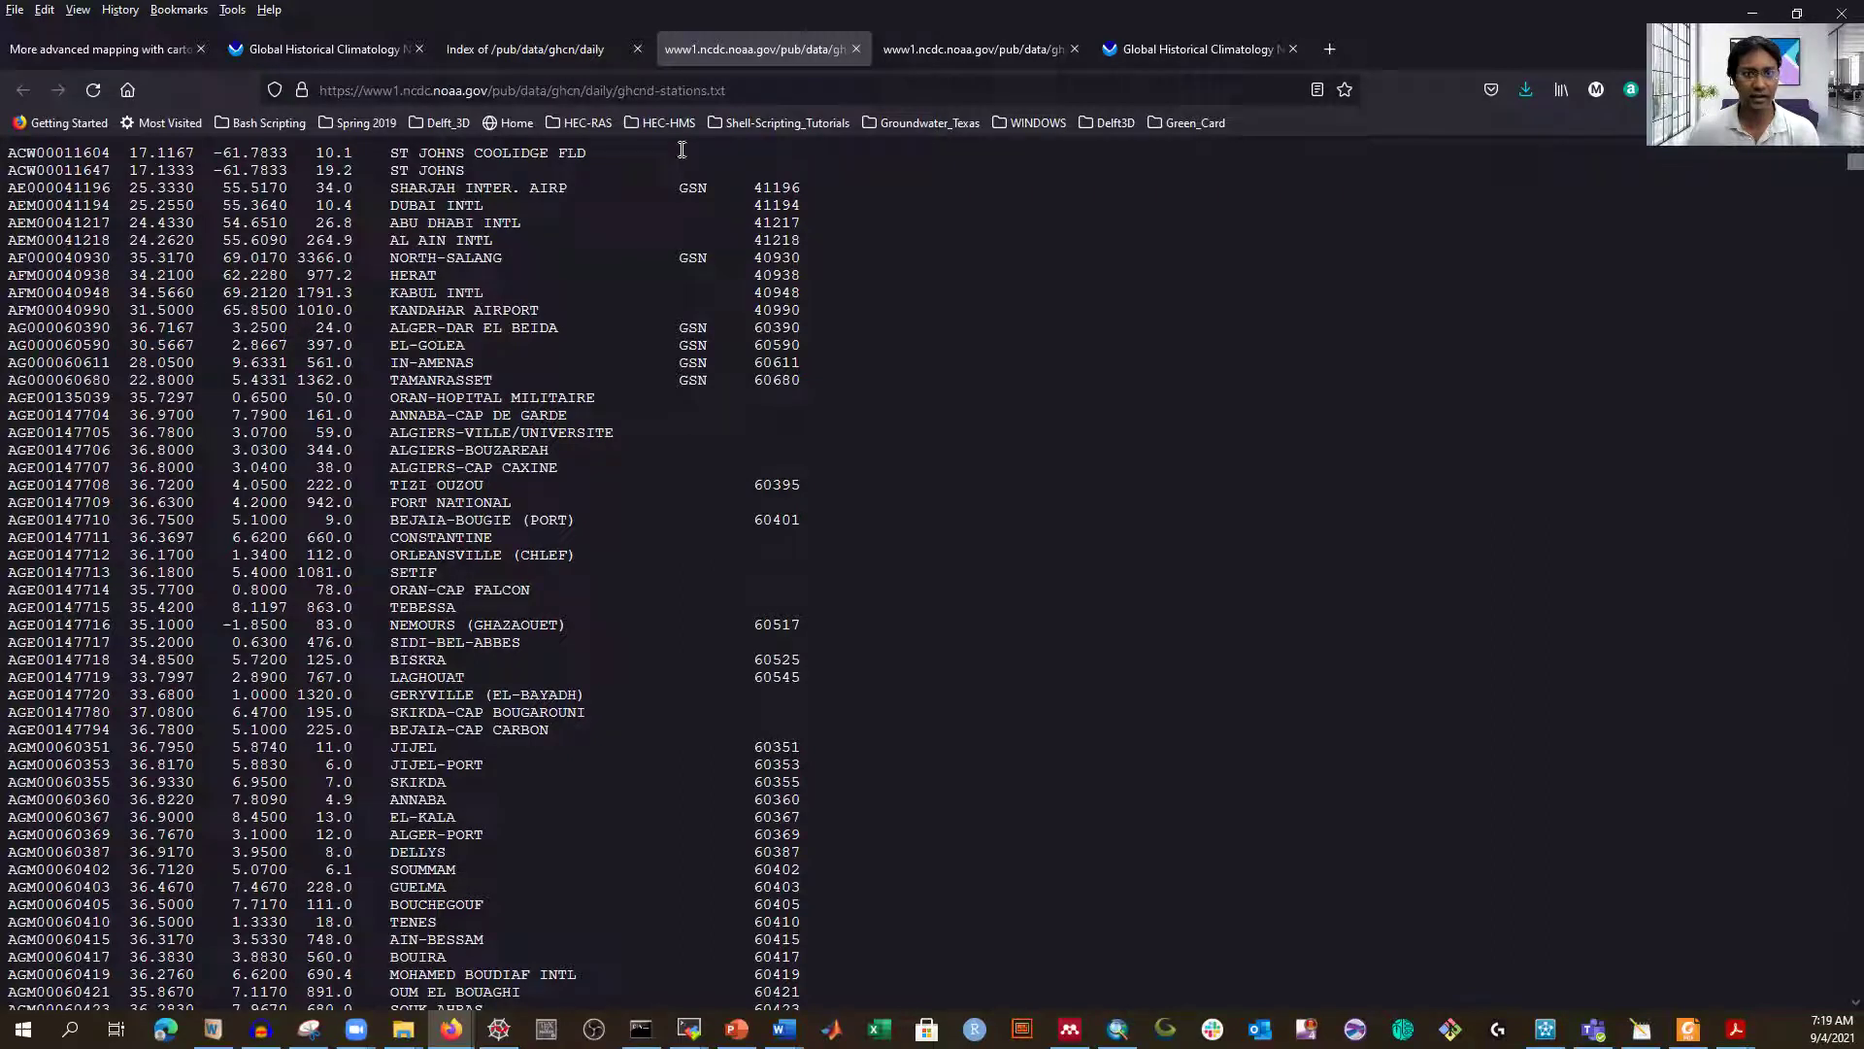
{"action": "left_click", "coordinate": [748, 90]}
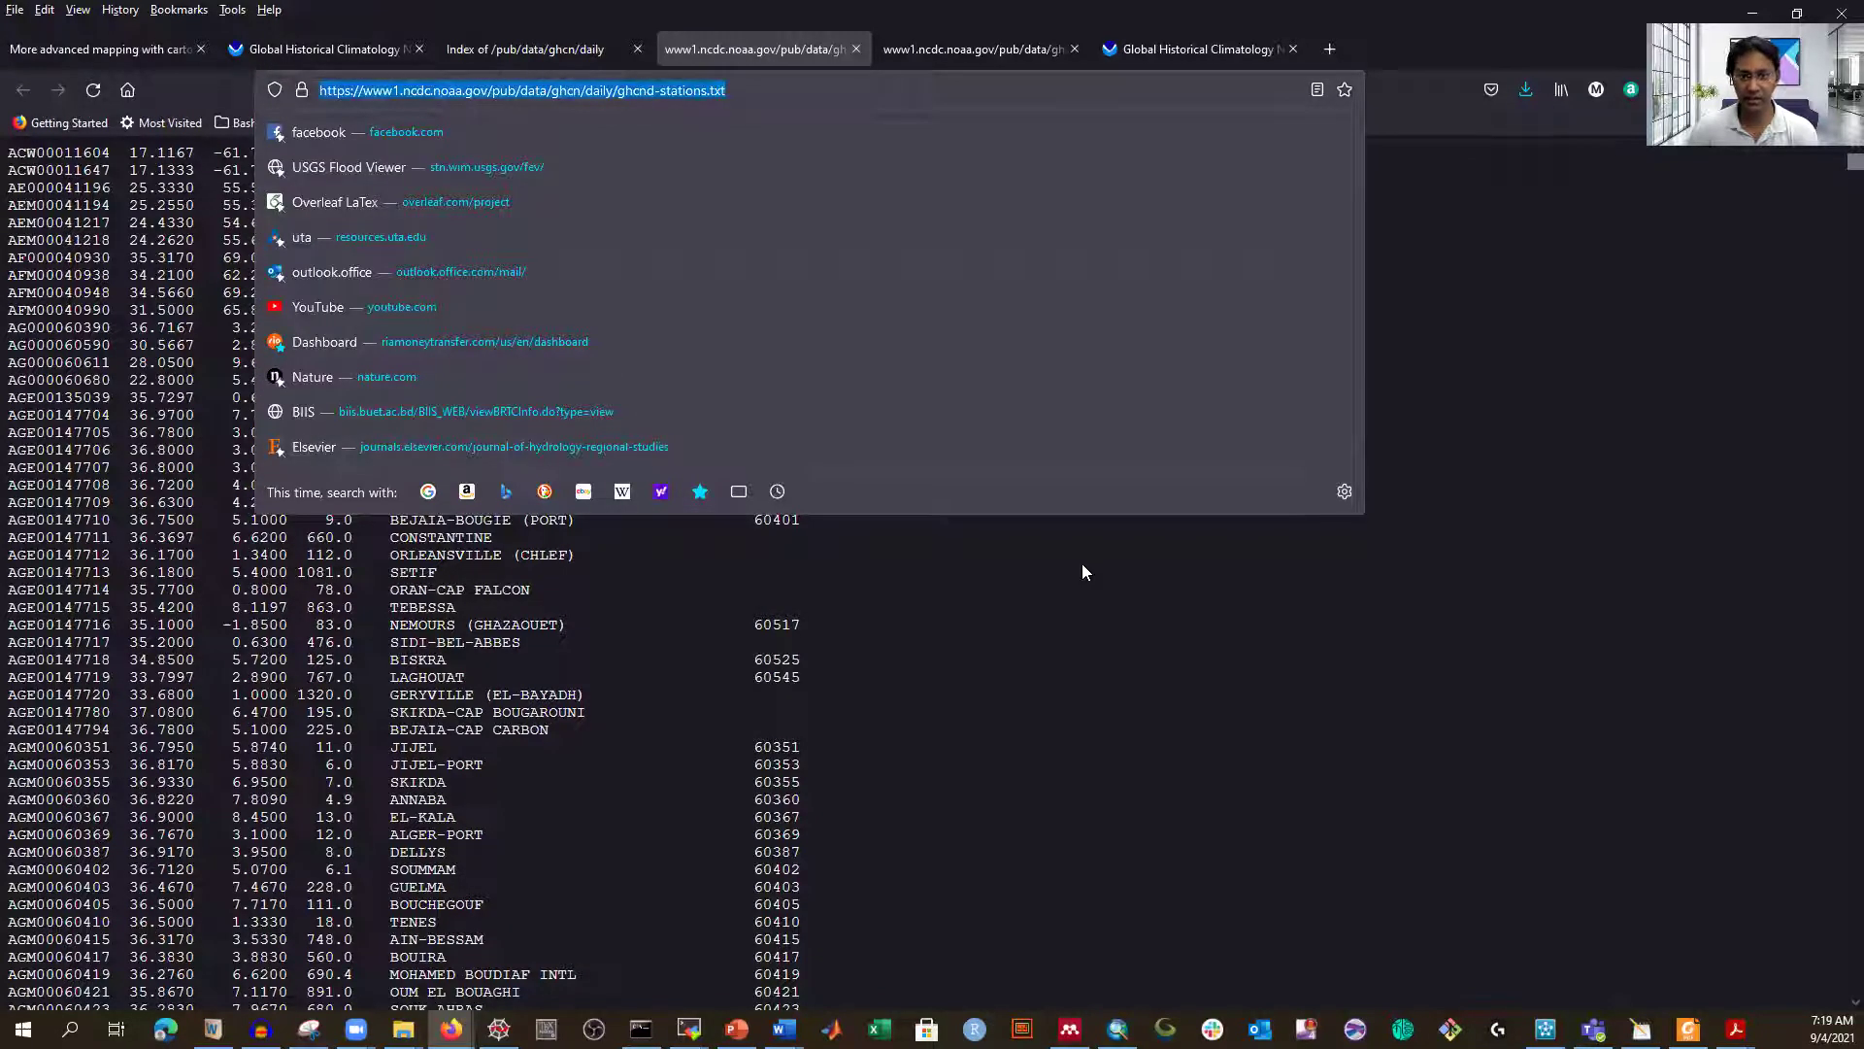
{"action": "left_click", "coordinate": [918, 648]}
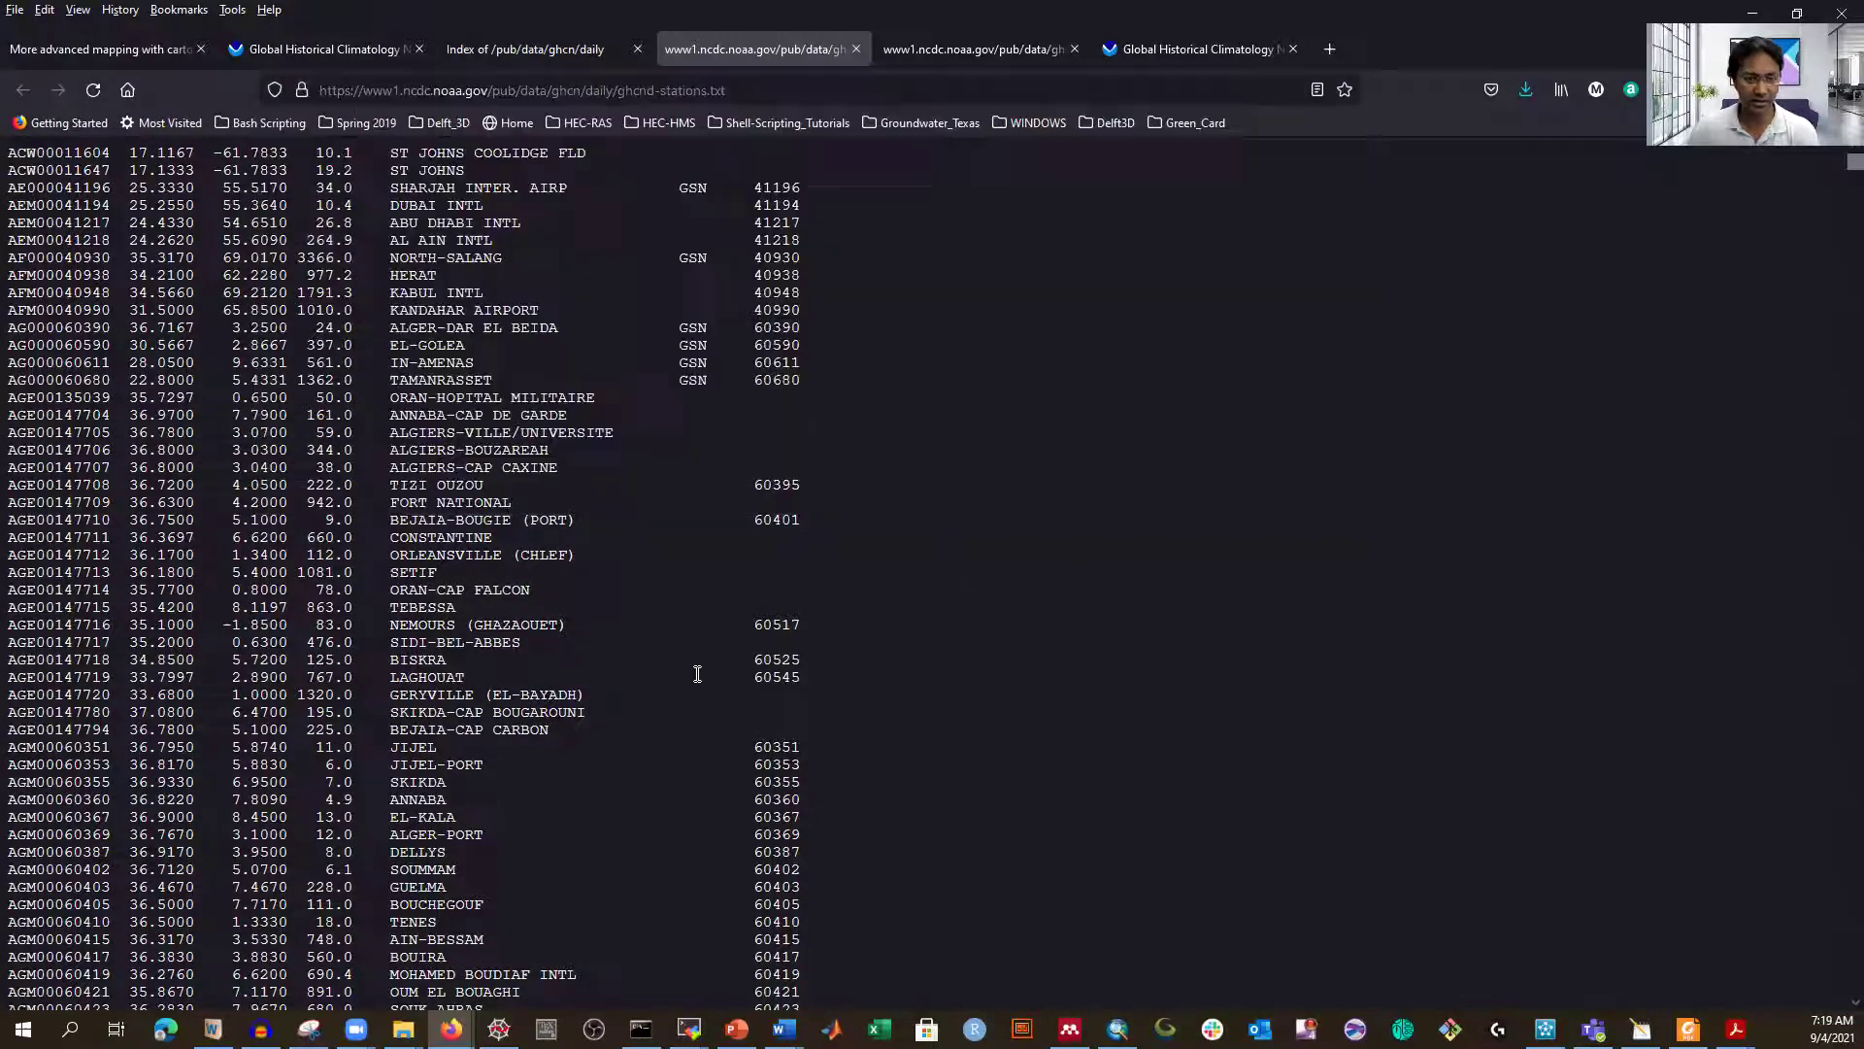
{"action": "left_click", "coordinate": [757, 90]}
{"action": "key", "text": "ctrl+c"}
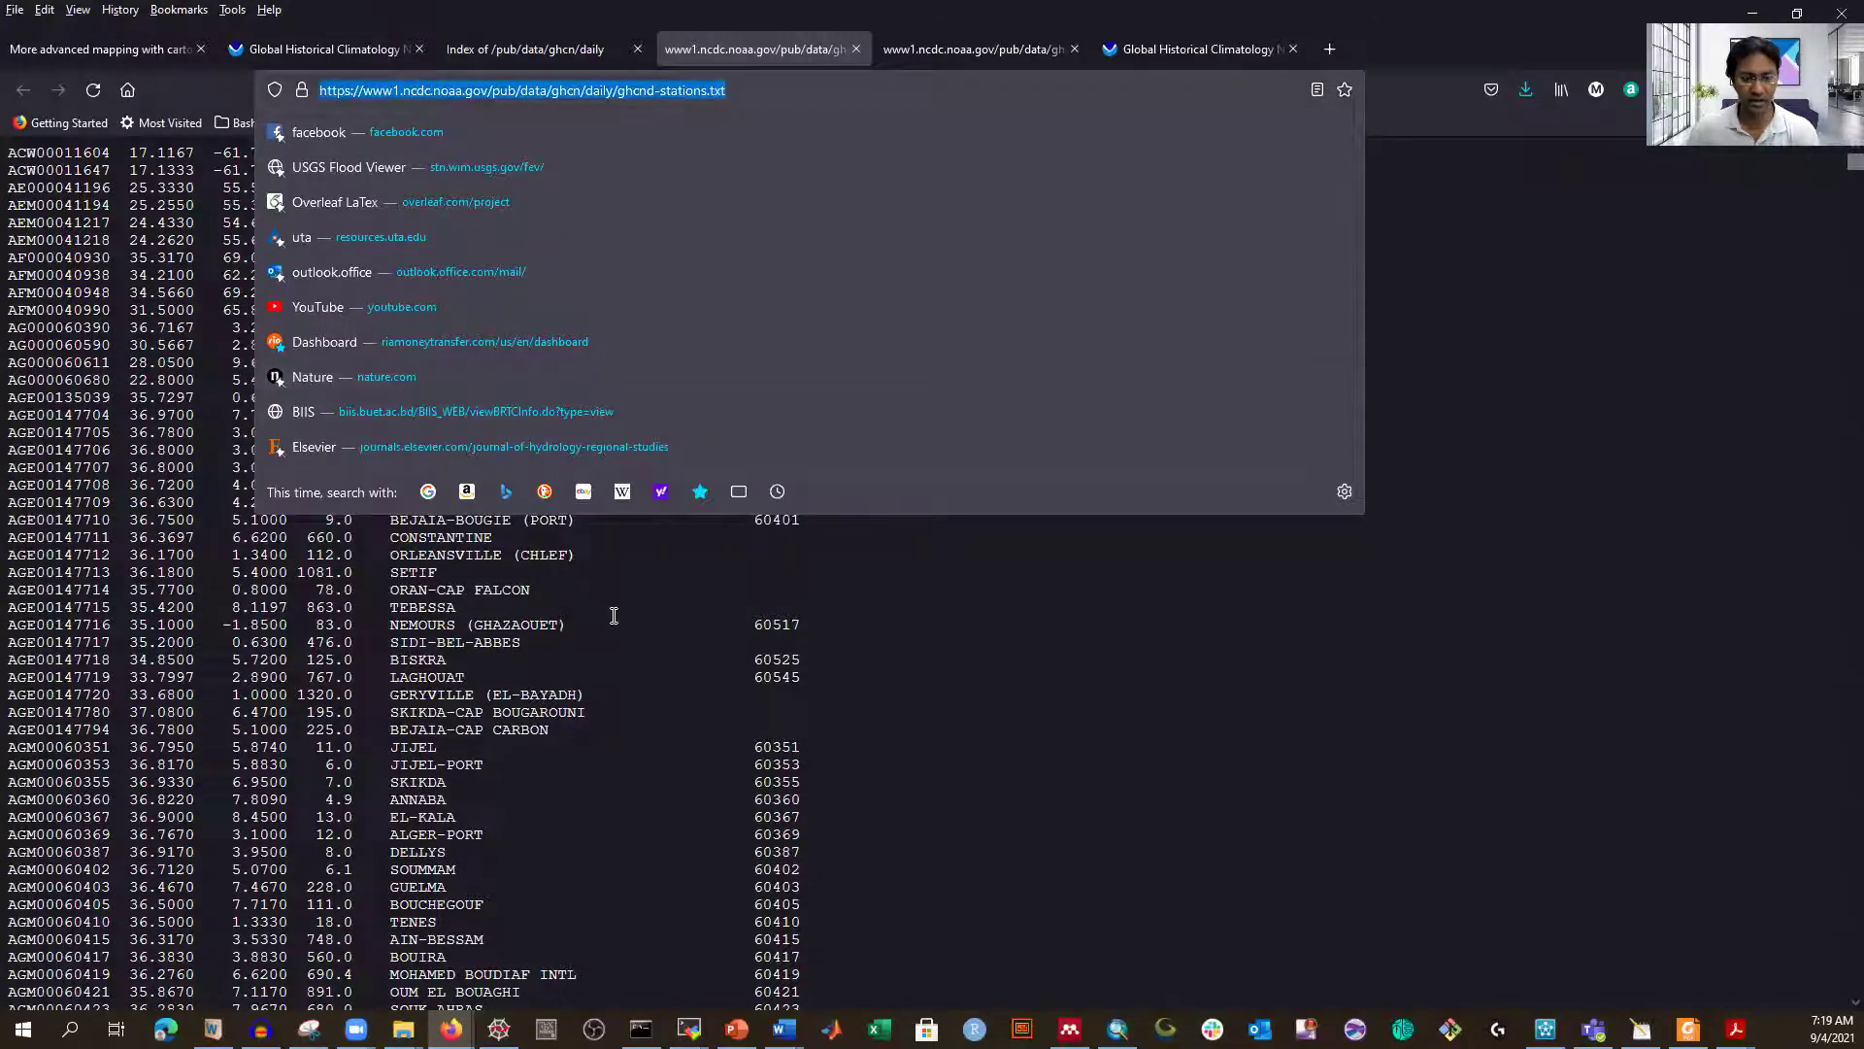
{"action": "left_click", "coordinate": [973, 787]}
{"action": "mouse_move", "coordinate": [689, 1028]}
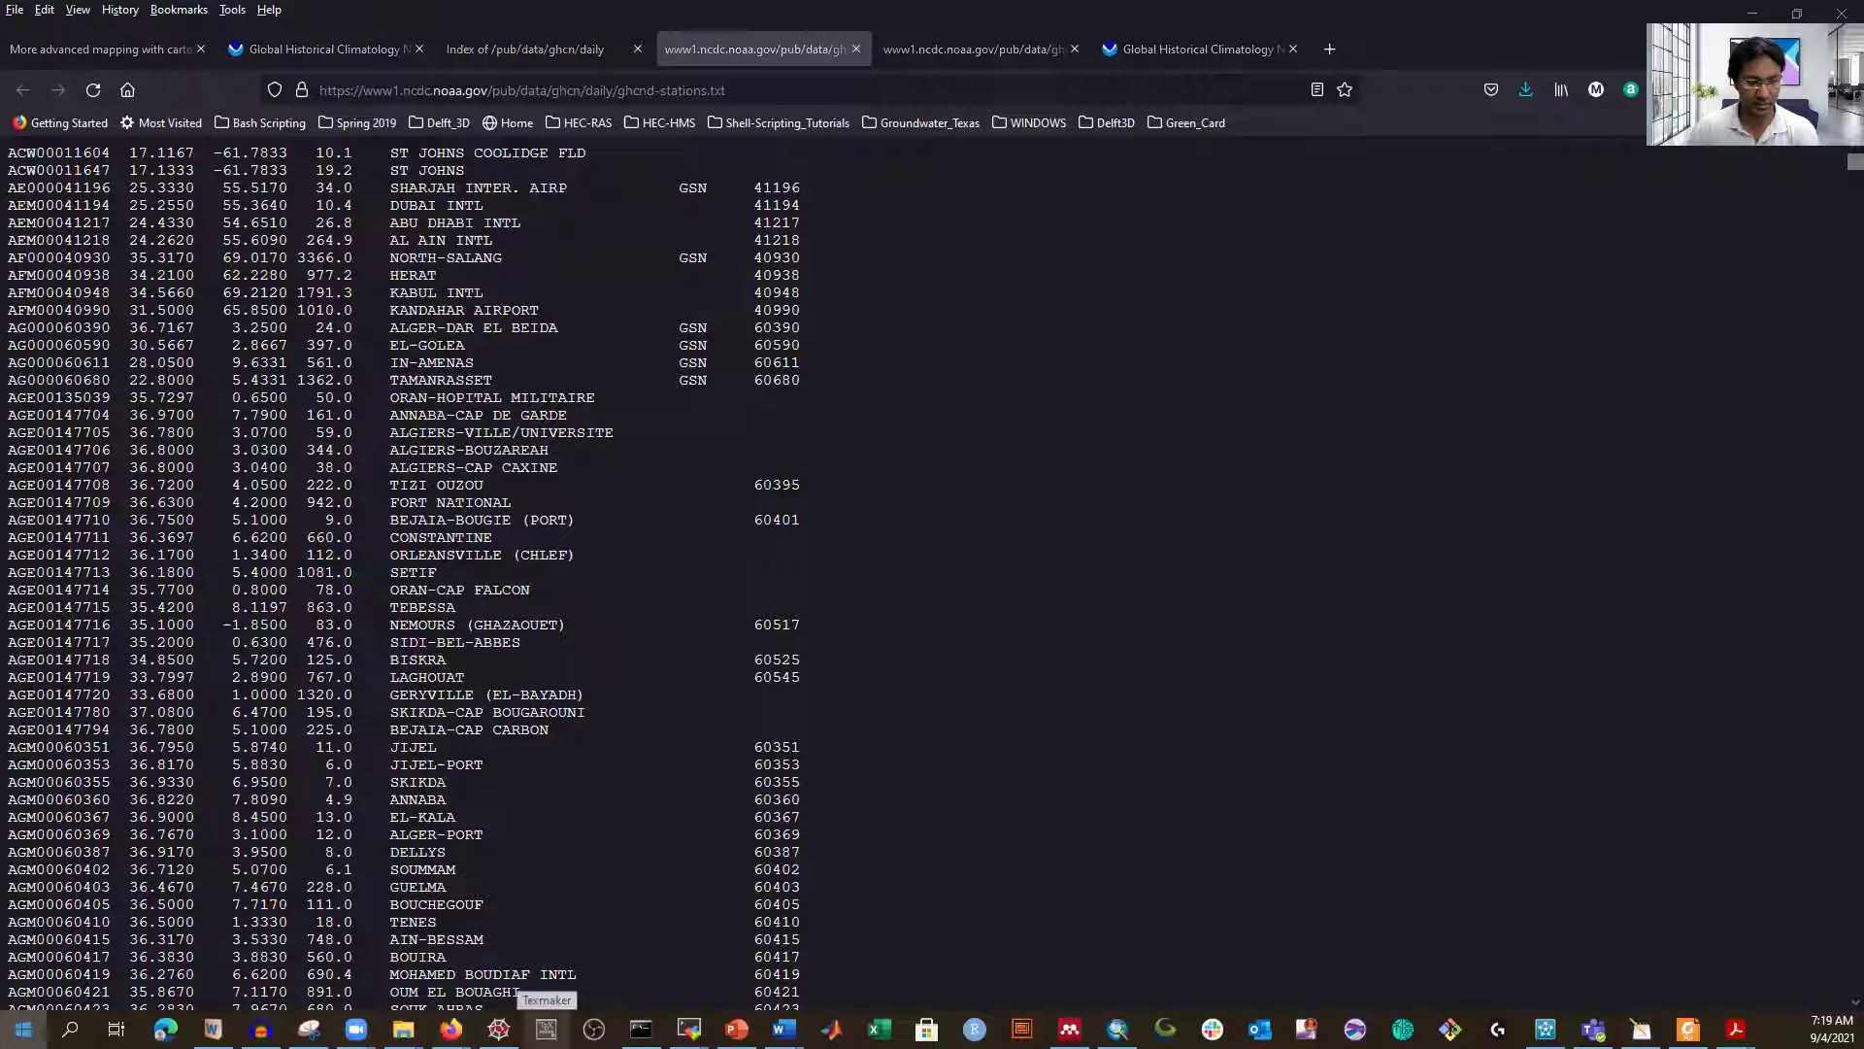
{"action": "left_click", "coordinate": [23, 1030]}
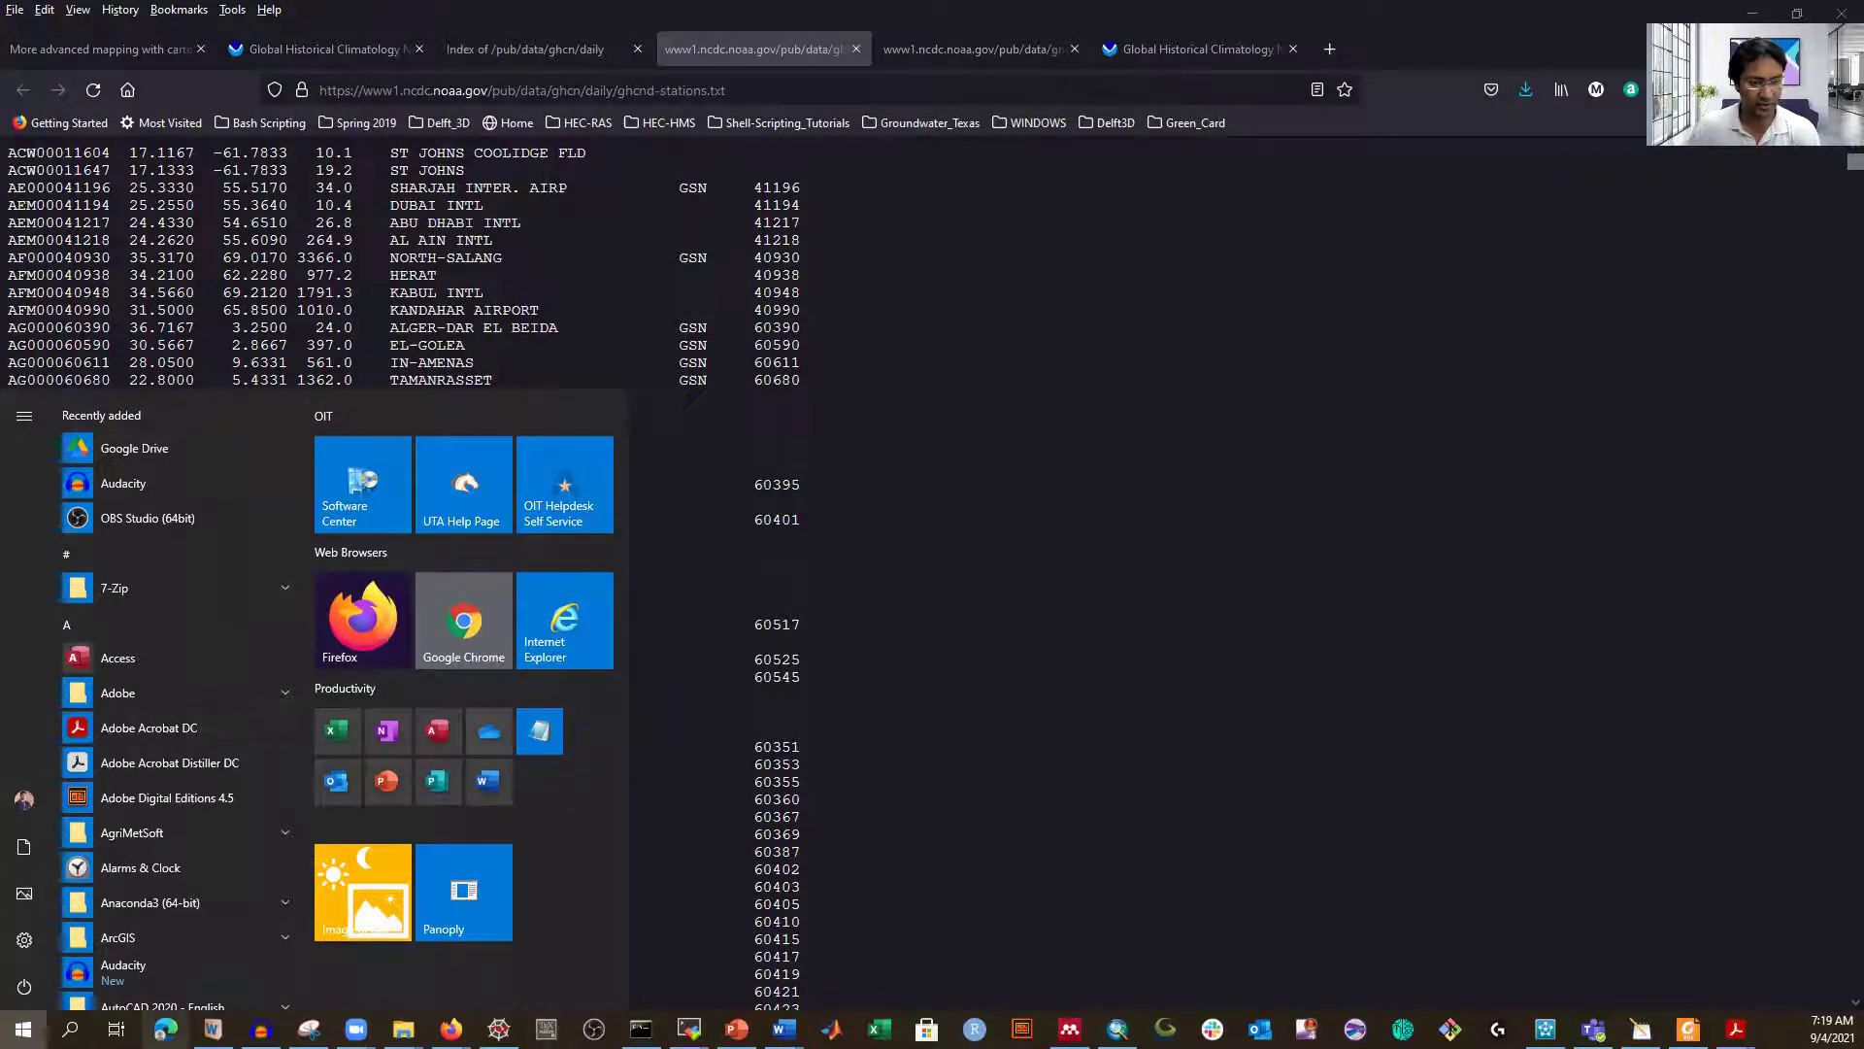
{"action": "left_click", "coordinate": [208, 72]}
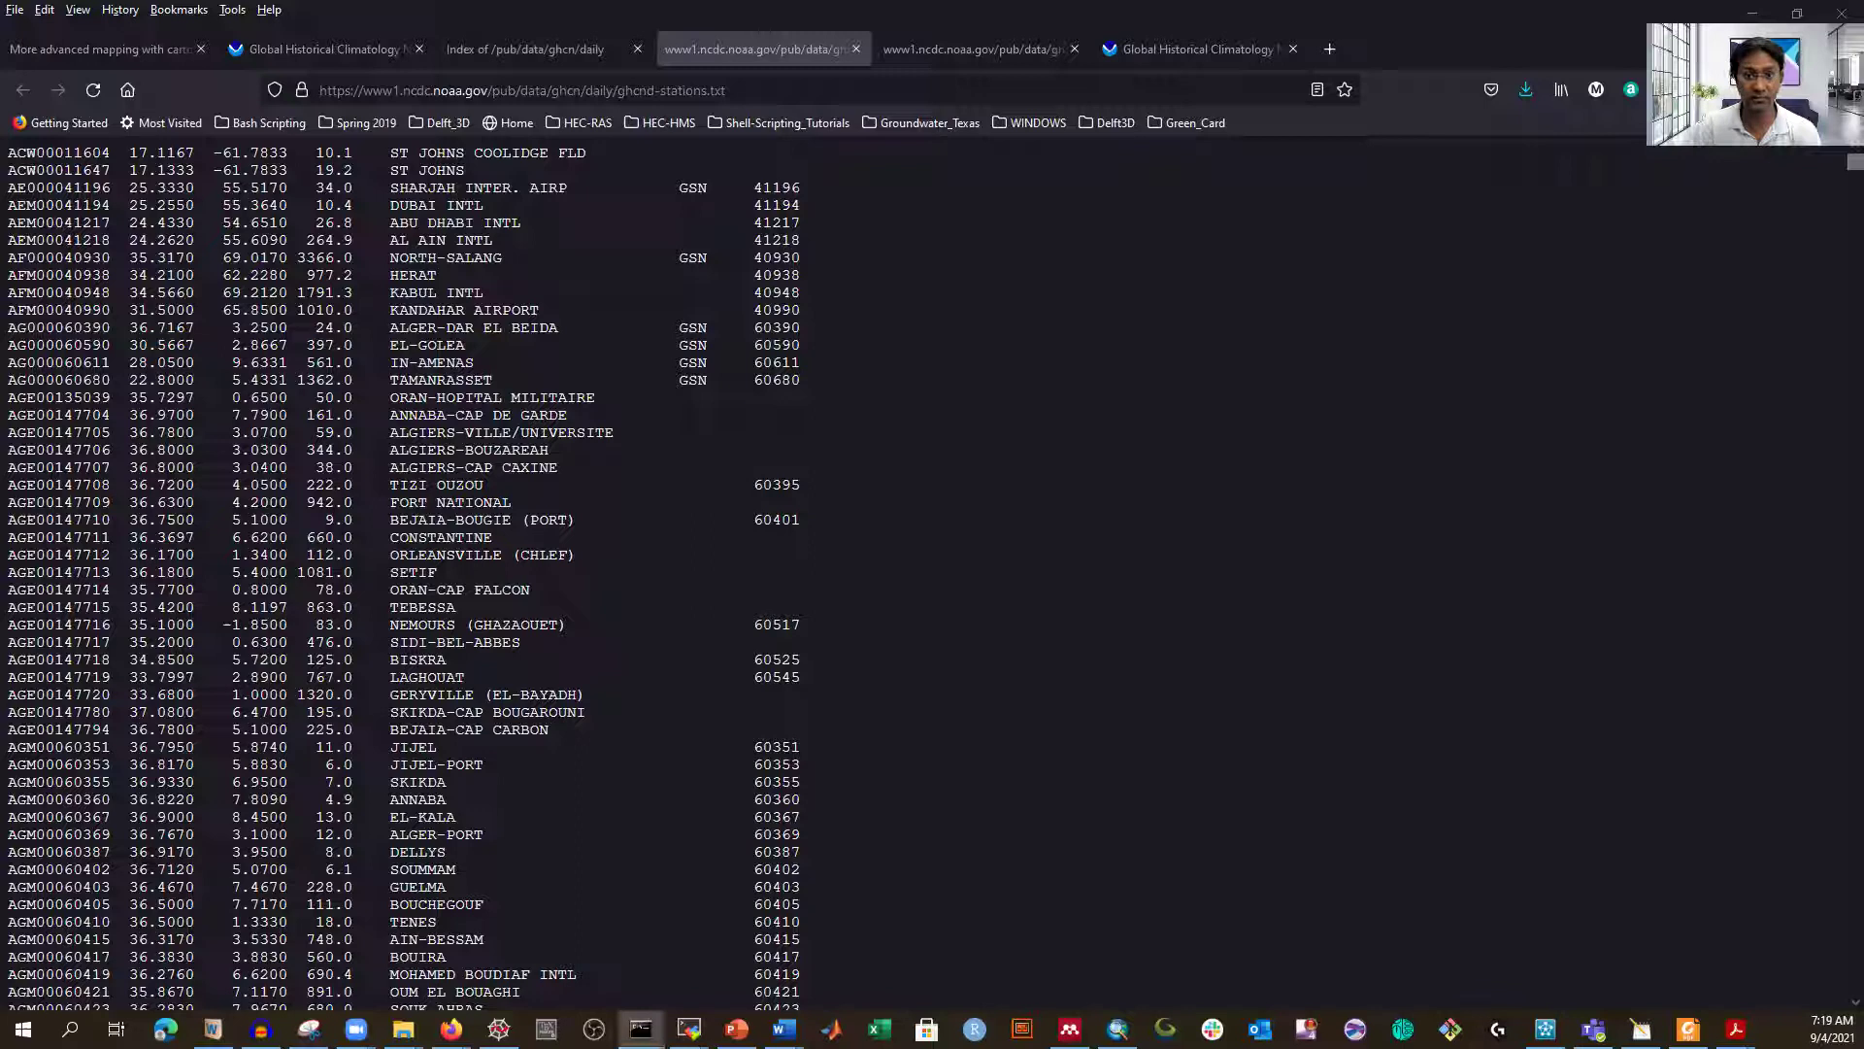
{"action": "left_click", "coordinate": [641, 1029]}
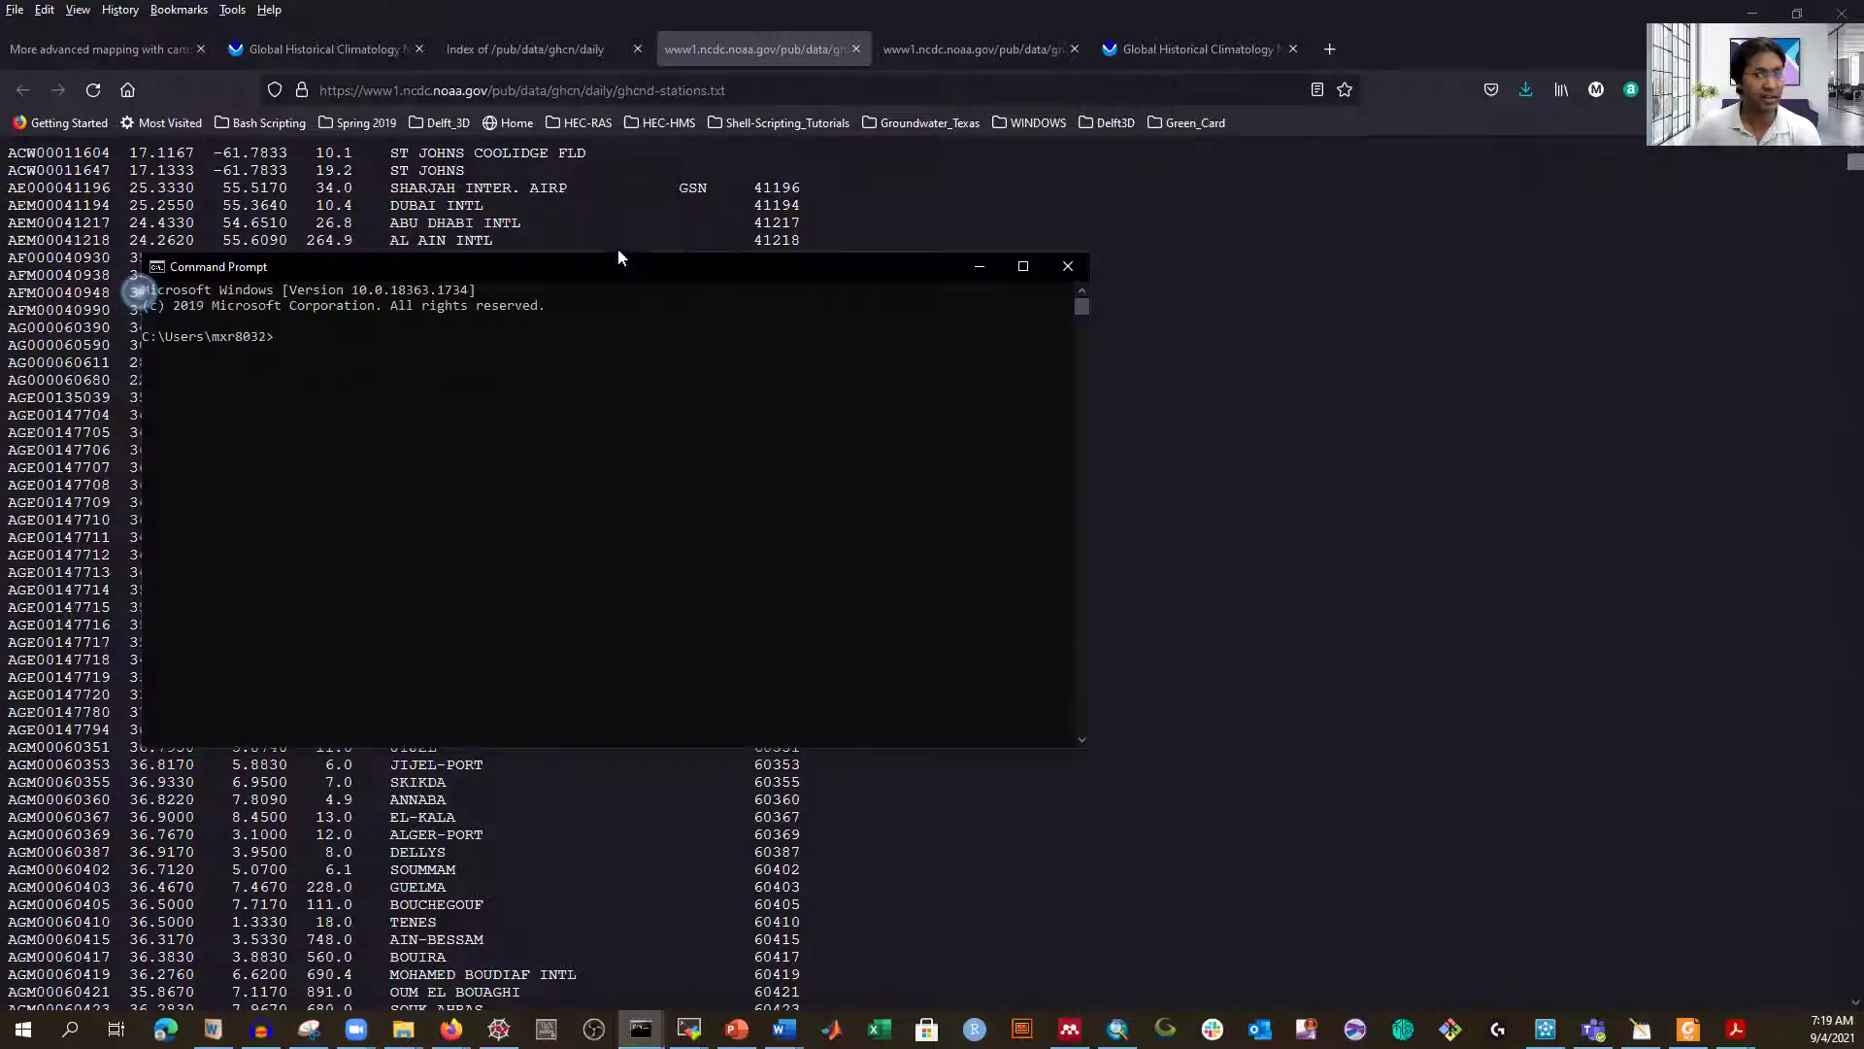
{"action": "left_click_drag", "start_coordinate": [617, 248], "coordinate": [755, 219]}
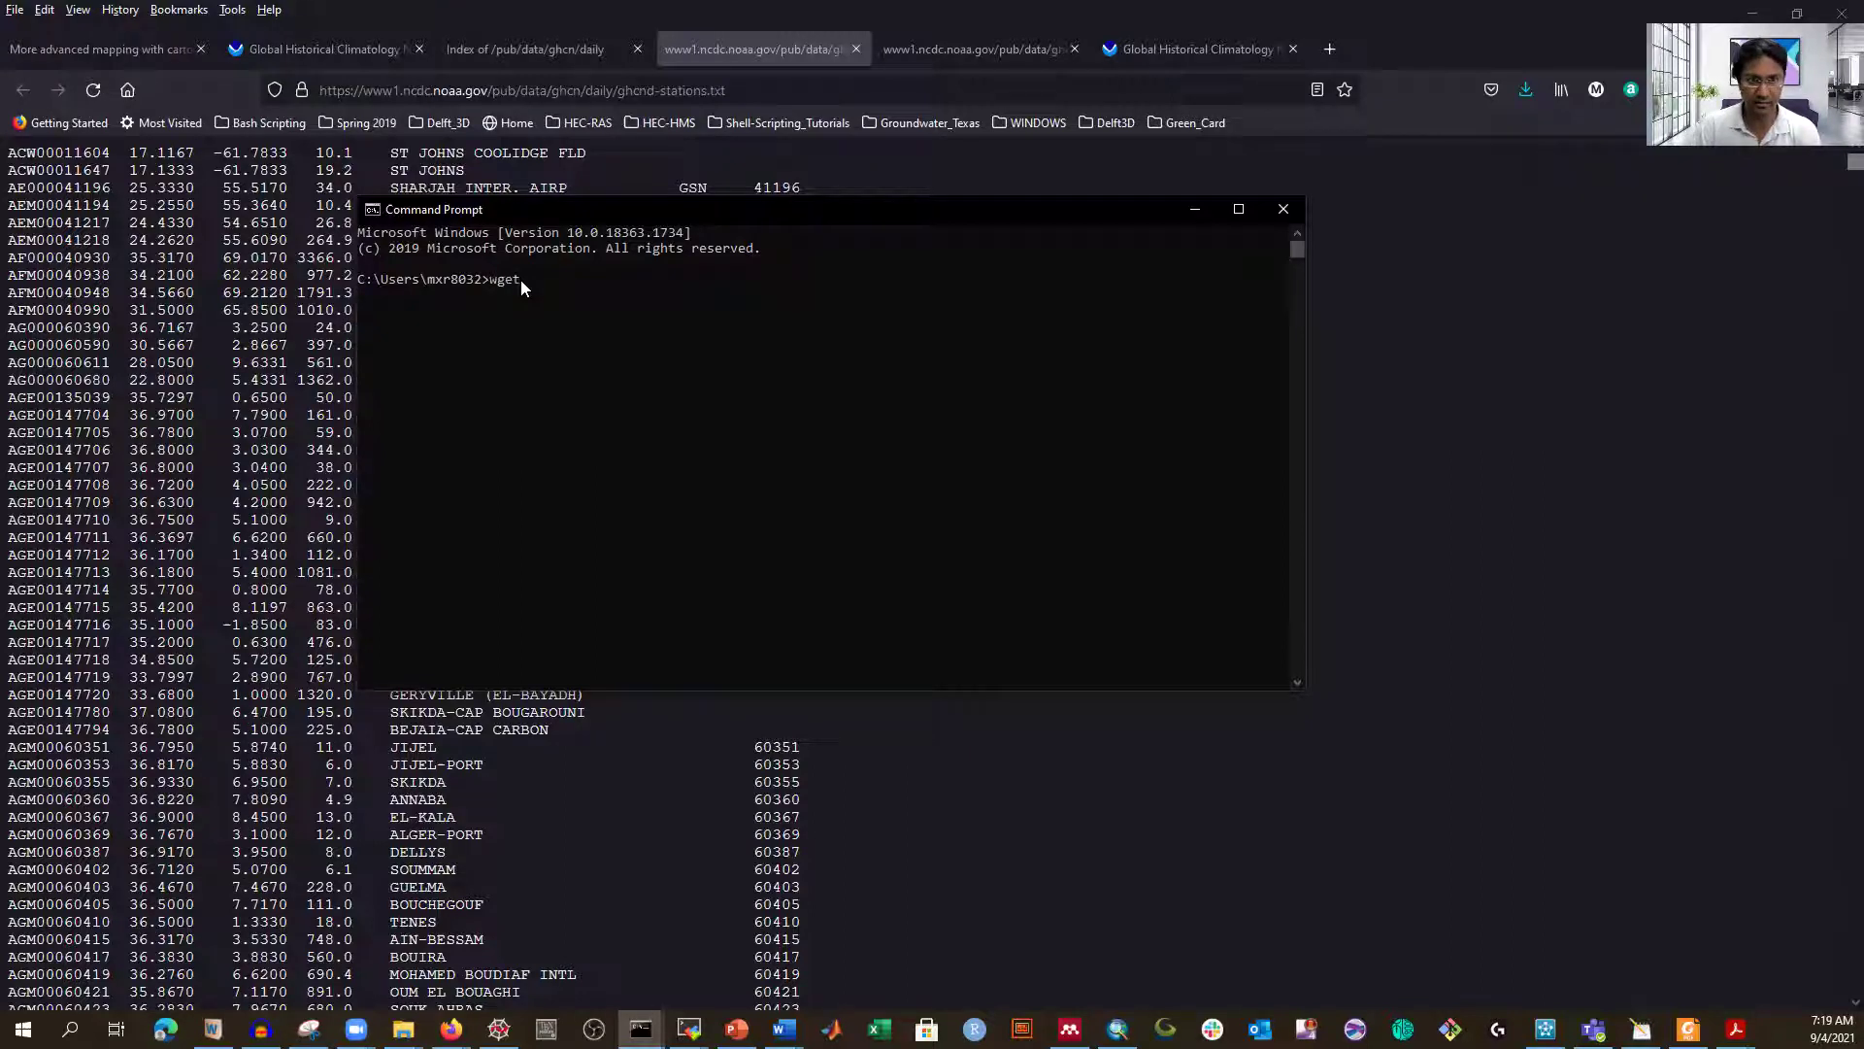
{"action": "key", "text": "ctrl+v"}
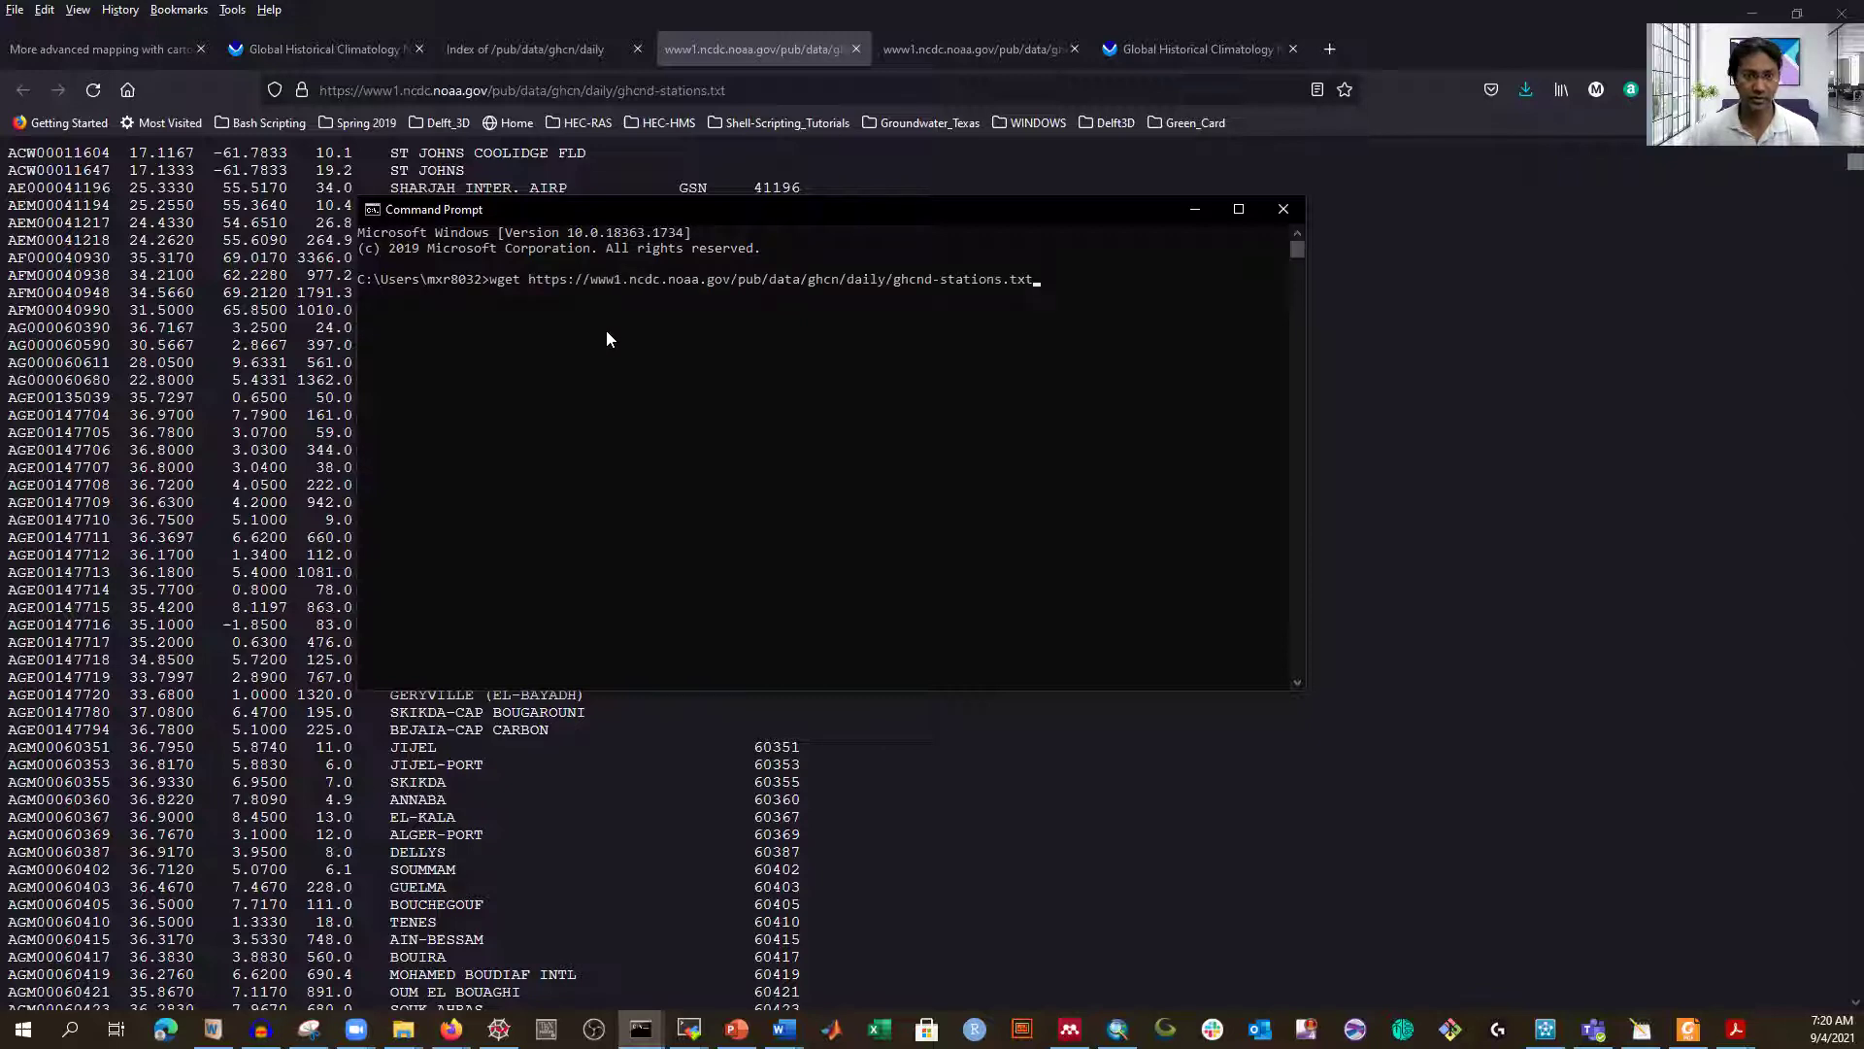
{"action": "key", "text": "Return"}
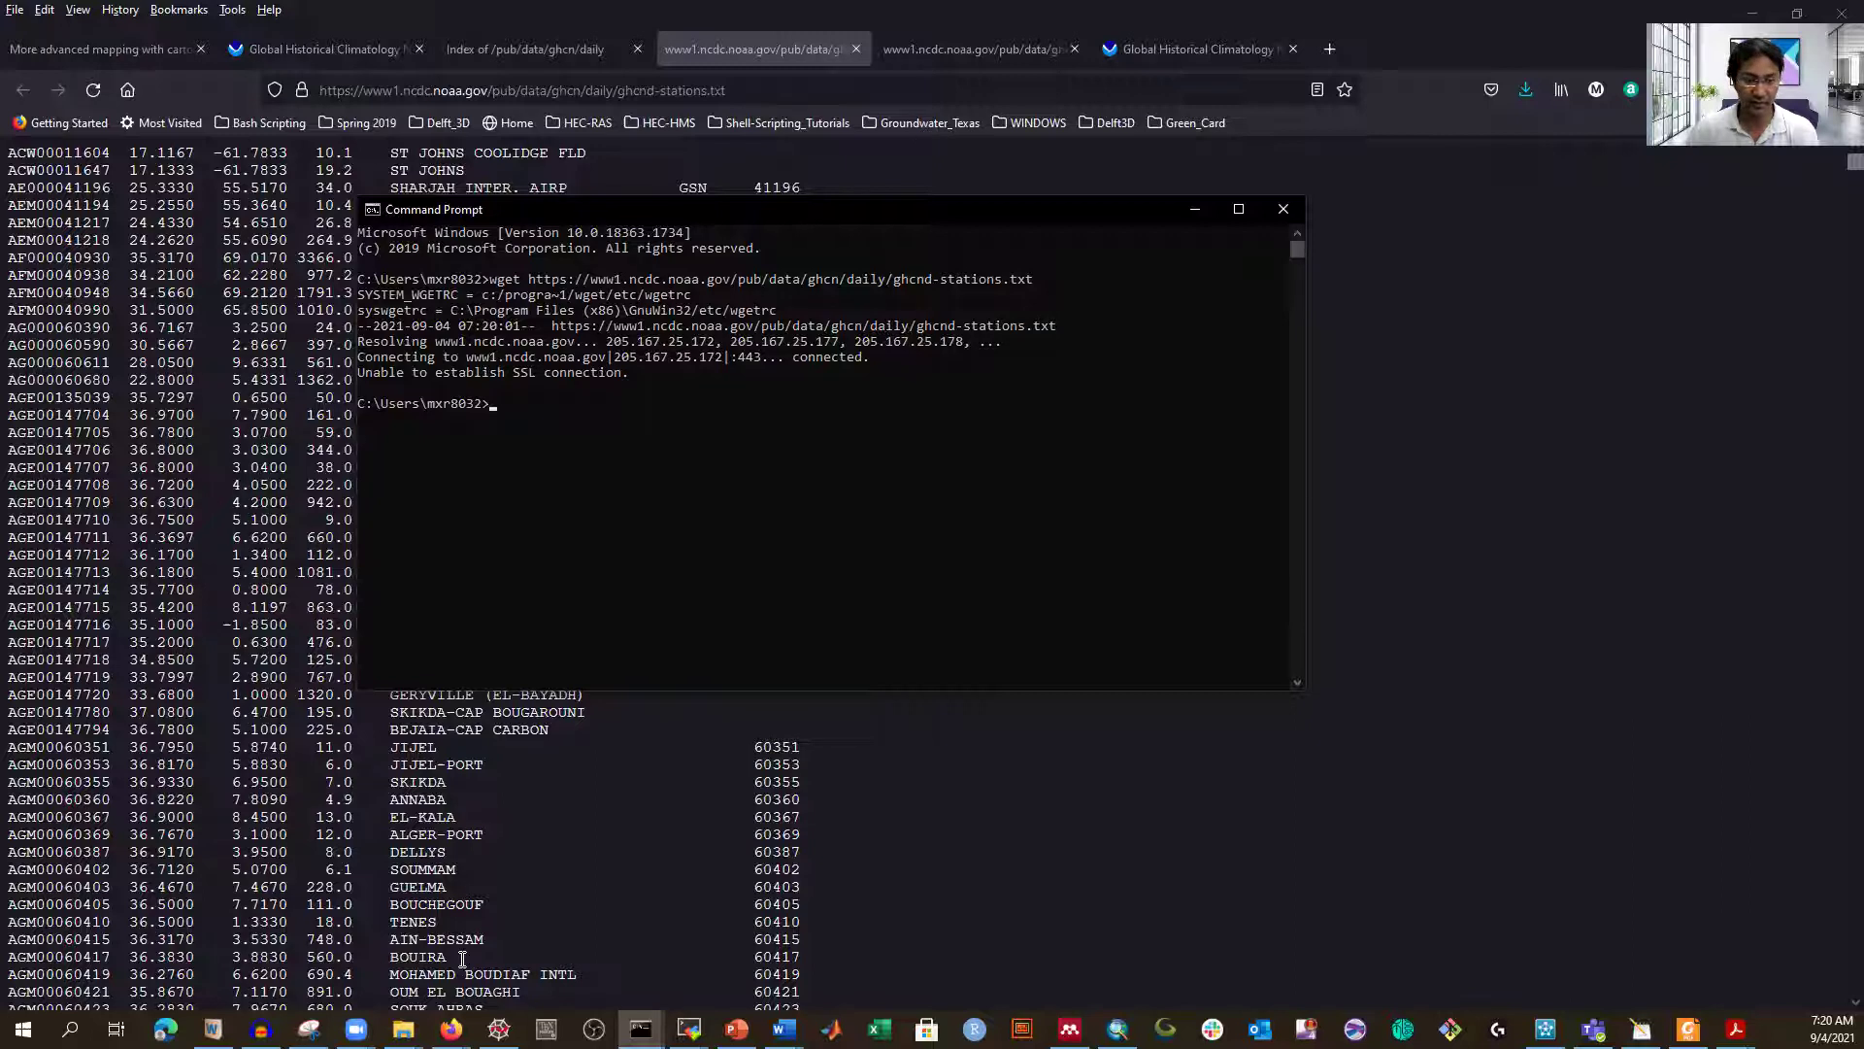
- Switch to File Explorer and open the E: drive
{"action": "mouse_move", "coordinate": [403, 1028]}
{"action": "left_click", "coordinate": [403, 1028]}
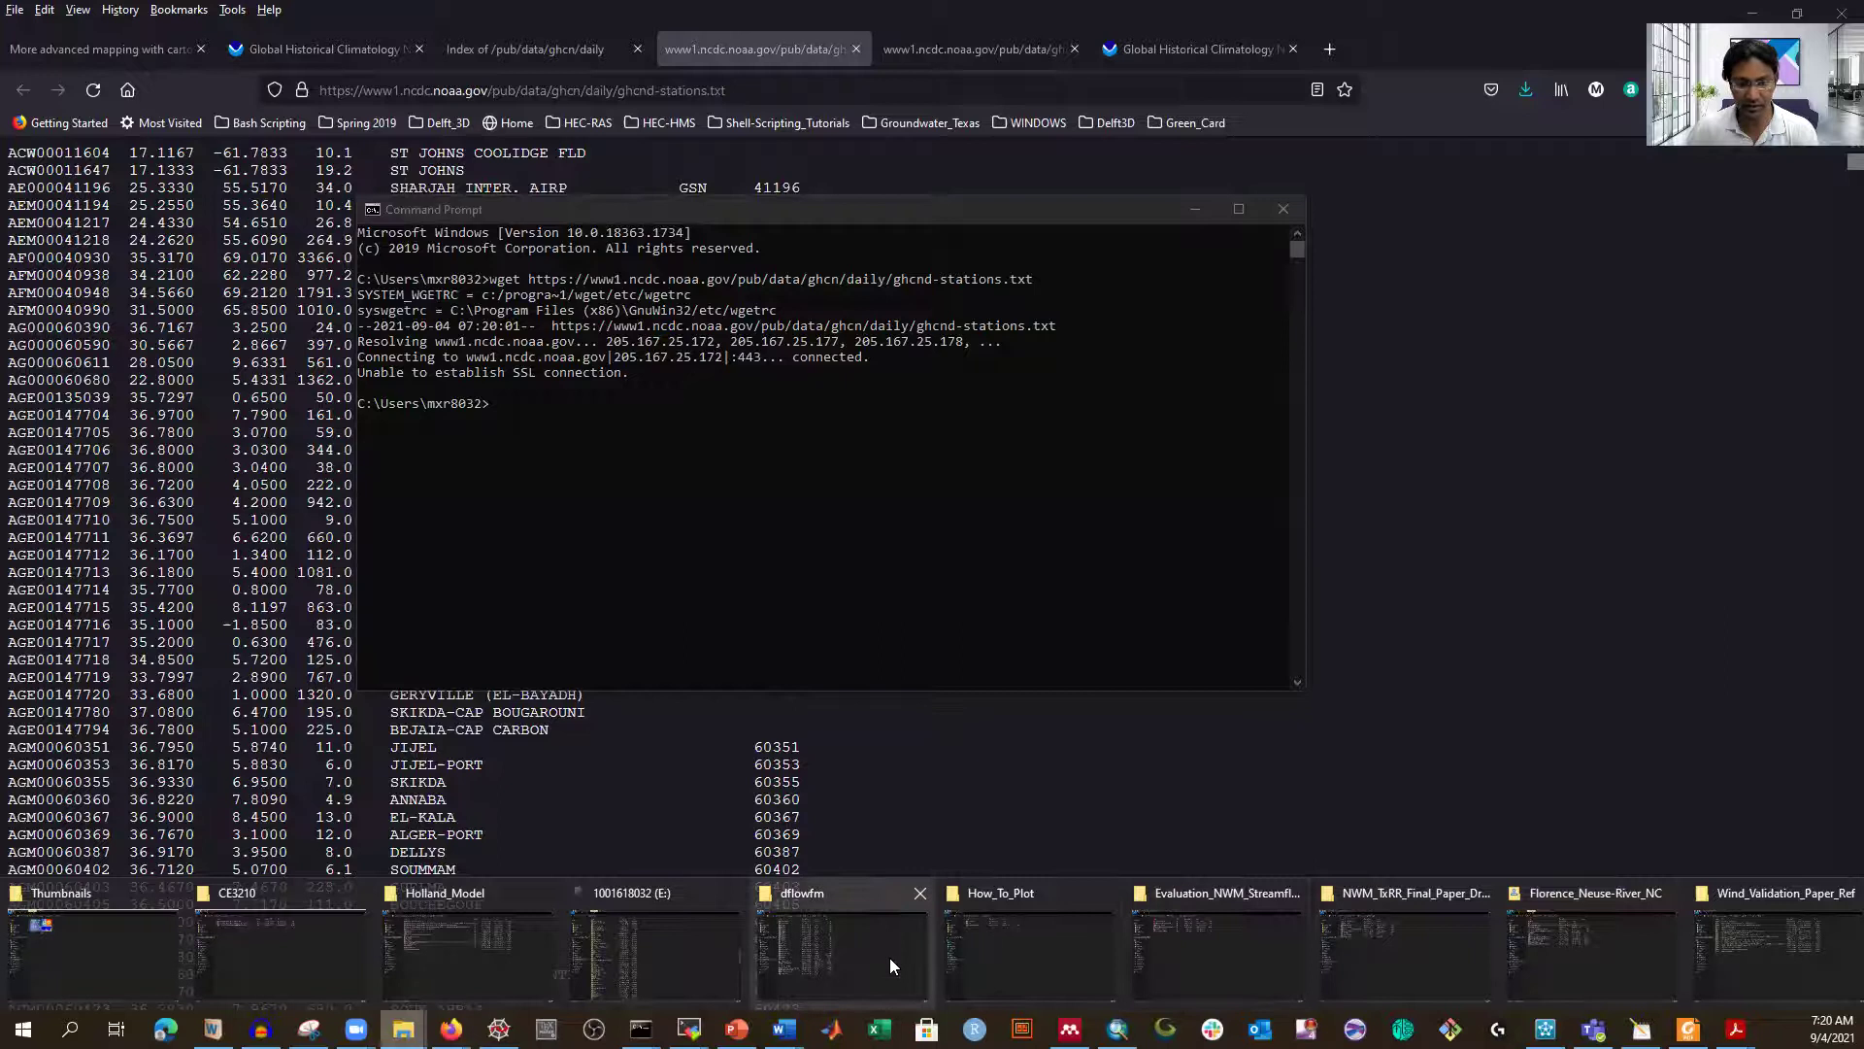
{"action": "left_click", "coordinate": [677, 957]}
{"action": "left_click", "coordinate": [95, 433]}
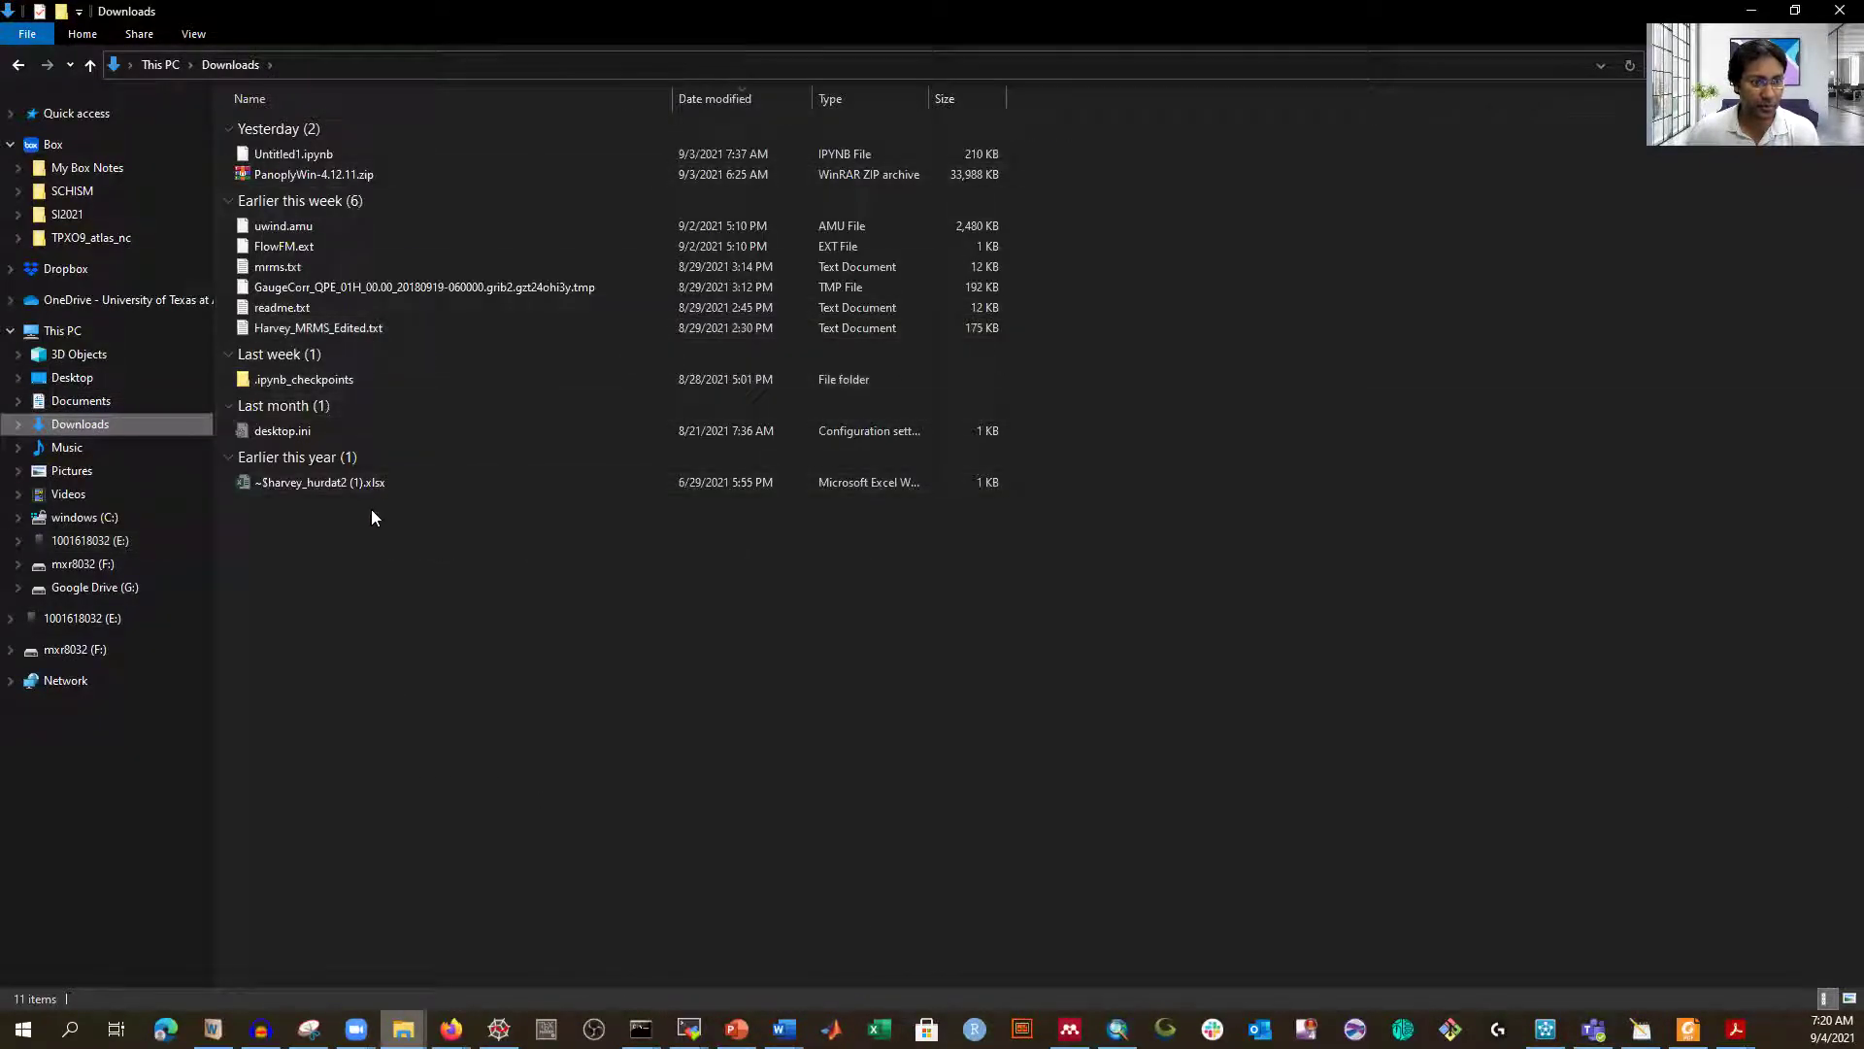
{"action": "left_click", "coordinate": [105, 544]}
- Find the wget-1.21.1-1-win64.zip archive among the files on the E: drive and open it
{"action": "scroll", "coordinate": [558, 557], "scroll_direction": "down", "scroll_amount": 20}
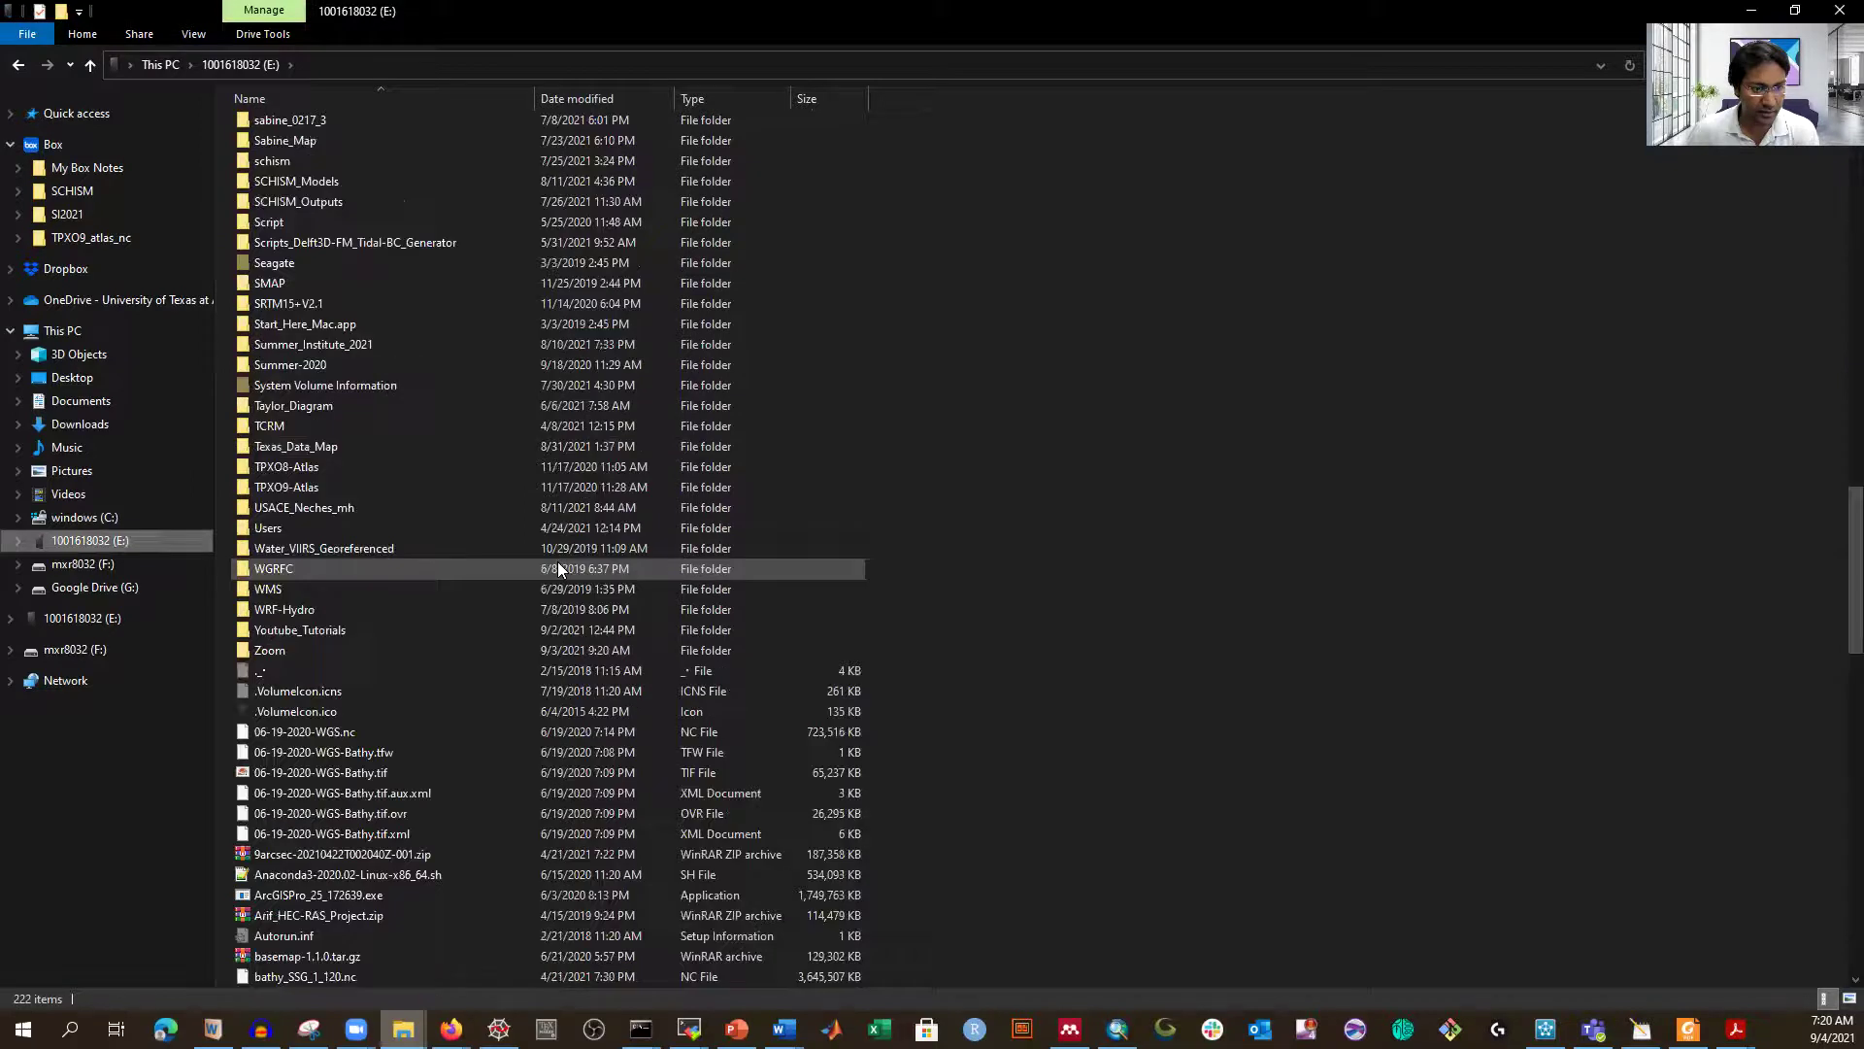
{"action": "scroll", "coordinate": [573, 588], "scroll_direction": "down", "scroll_amount": 7}
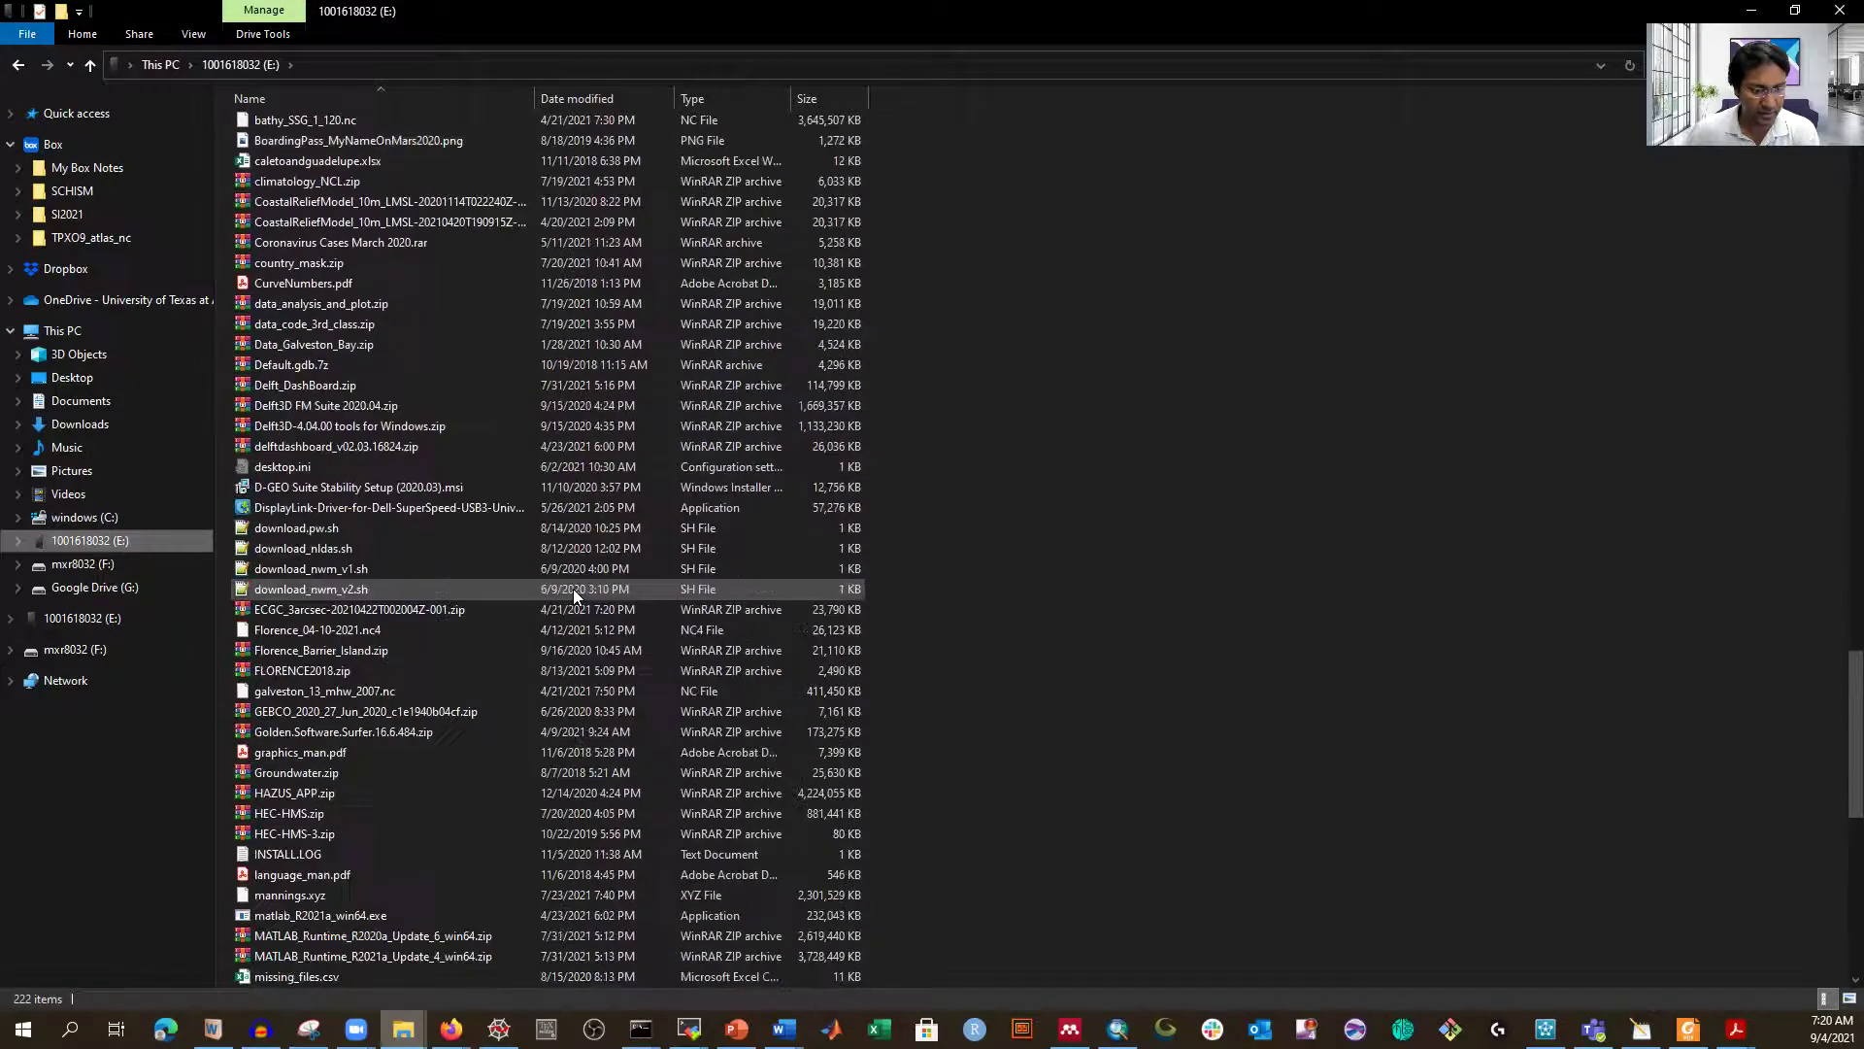
{"action": "scroll", "coordinate": [573, 590], "scroll_direction": "up", "scroll_amount": 3}
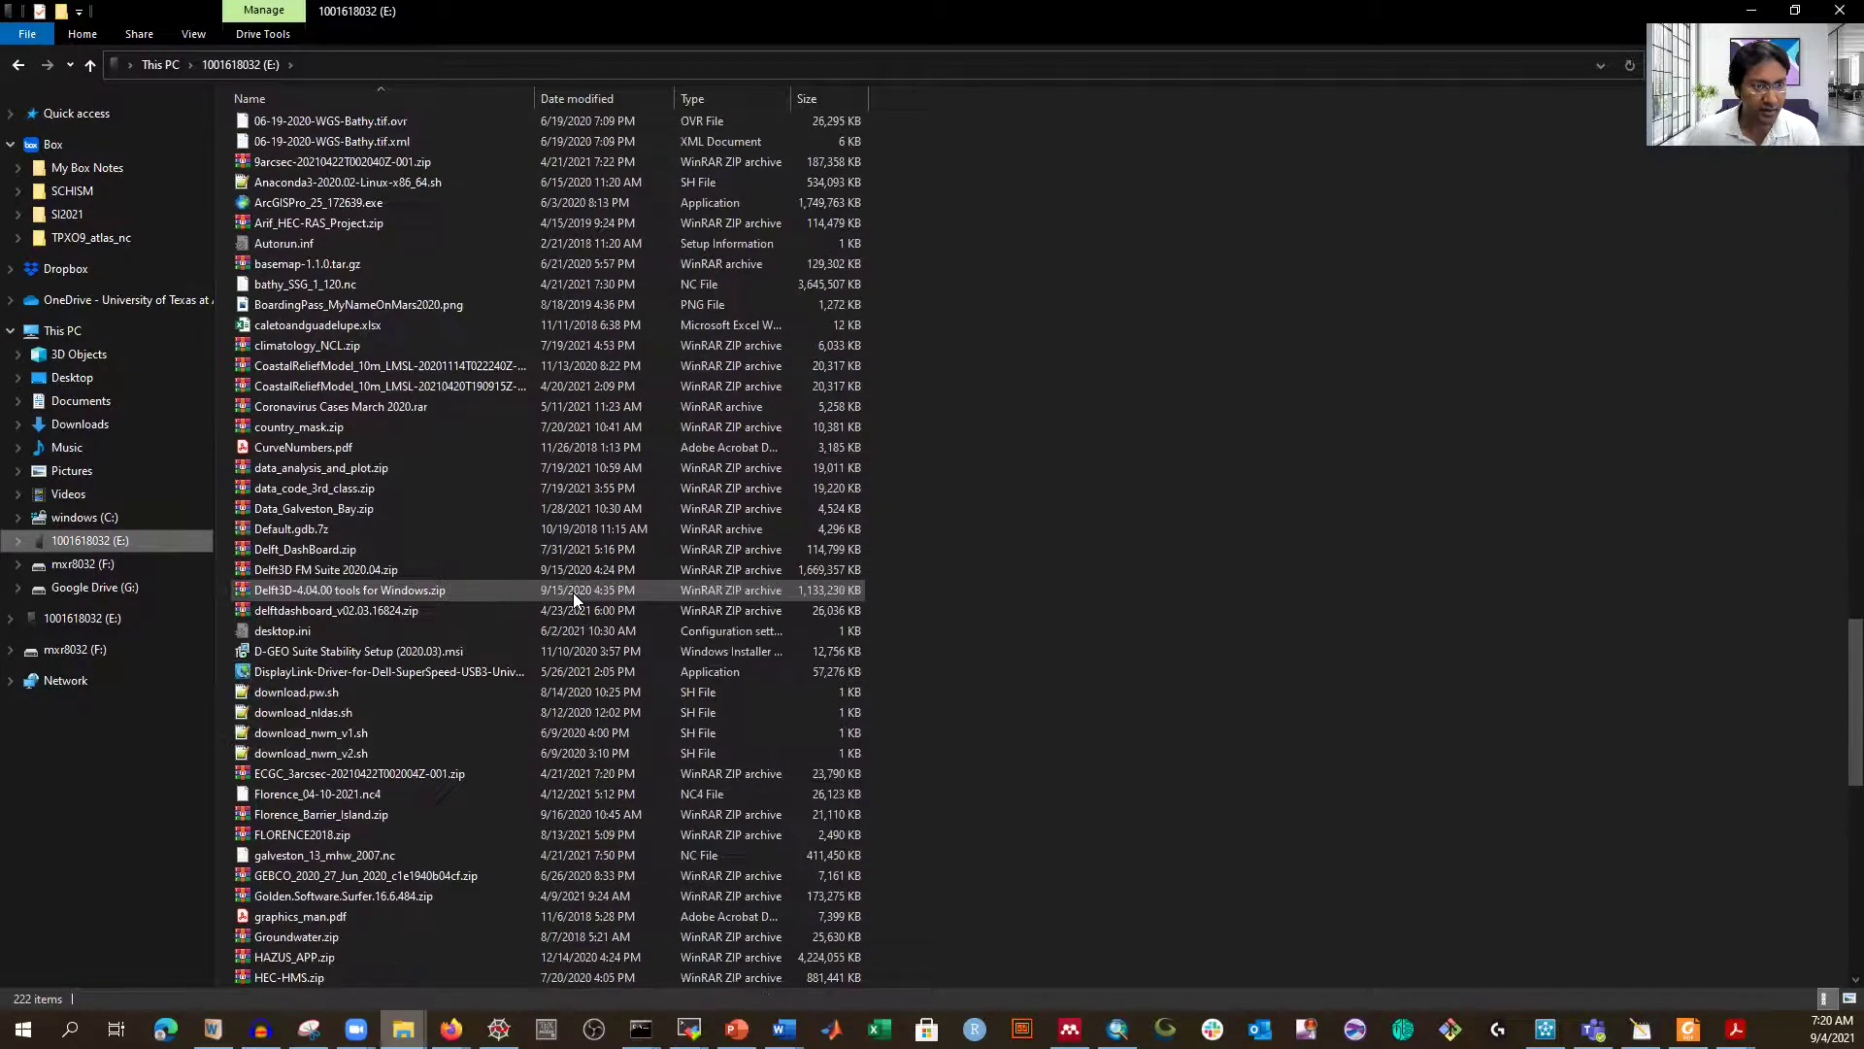
{"action": "scroll", "coordinate": [567, 544], "scroll_direction": "down", "scroll_amount": 9}
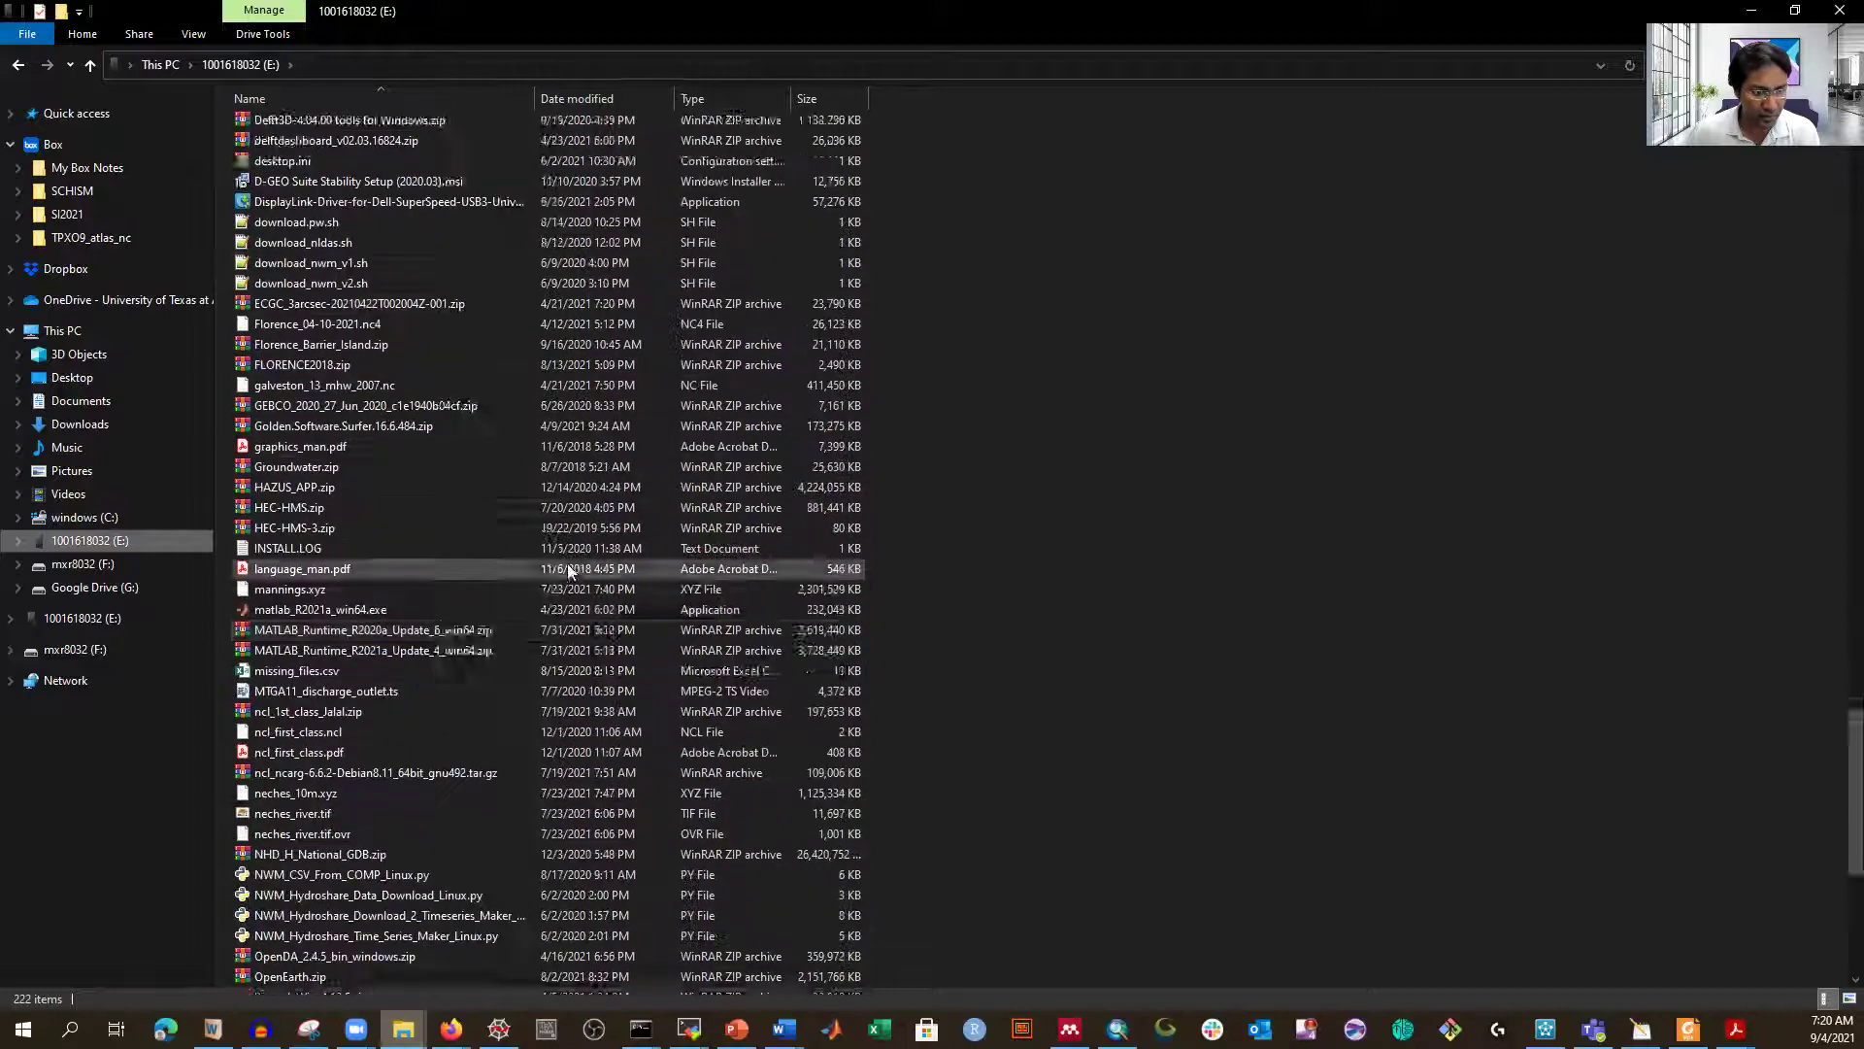
{"action": "scroll", "coordinate": [544, 559], "scroll_direction": "up", "scroll_amount": 2}
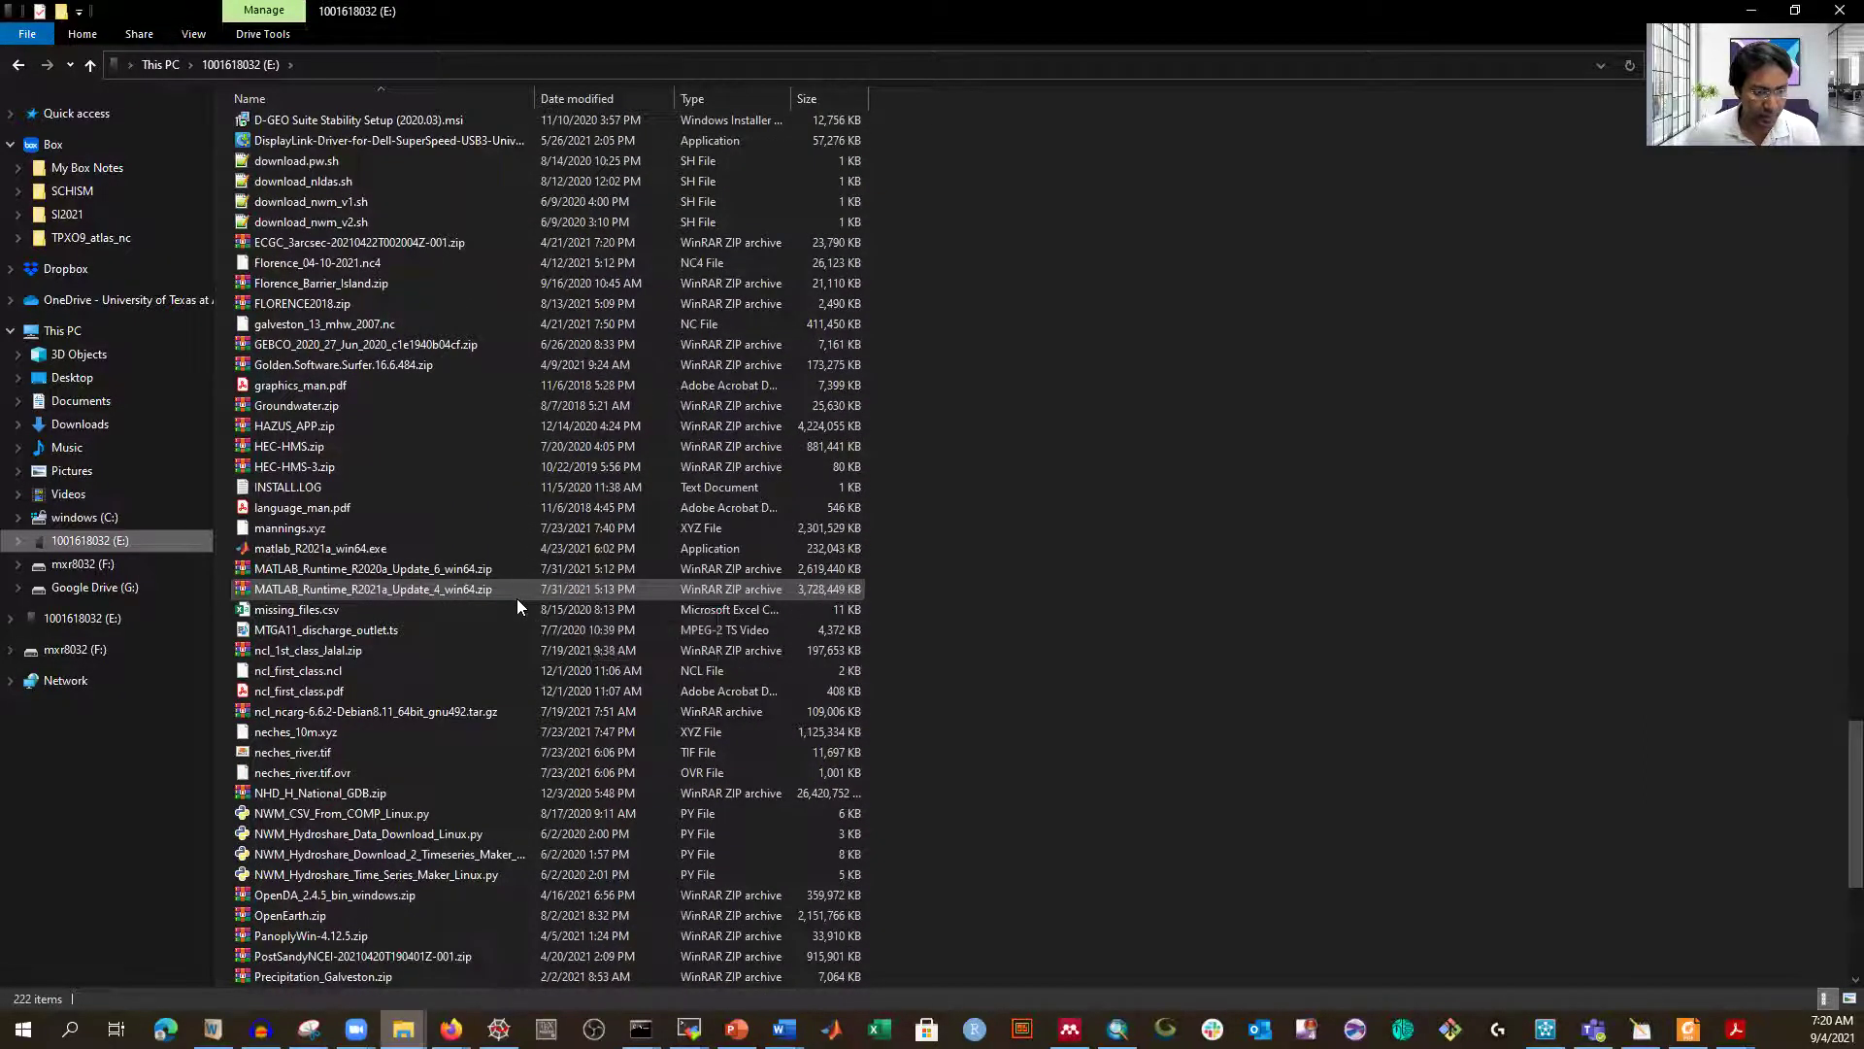
{"action": "scroll", "coordinate": [521, 598], "scroll_direction": "down", "scroll_amount": 5}
{"action": "scroll", "coordinate": [517, 598], "scroll_direction": "down", "scroll_amount": 3}
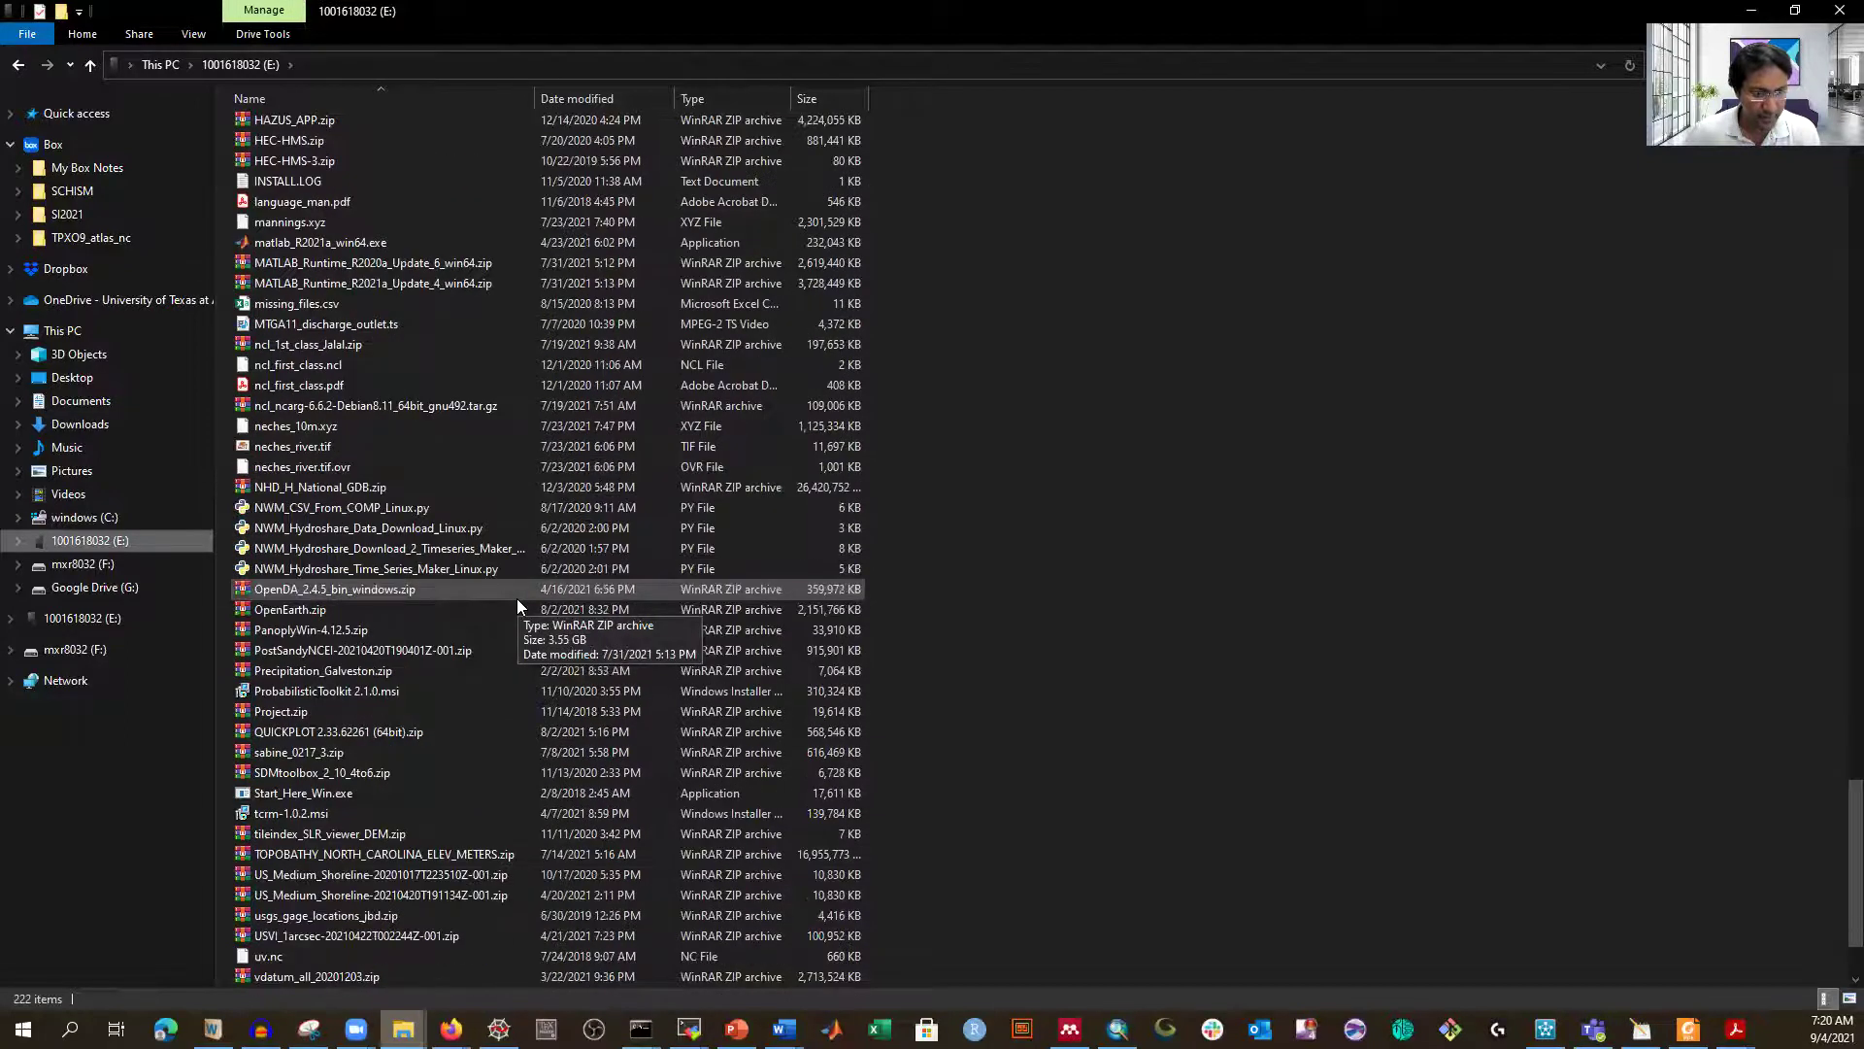
{"action": "scroll", "coordinate": [519, 583], "scroll_direction": "up", "scroll_amount": 1}
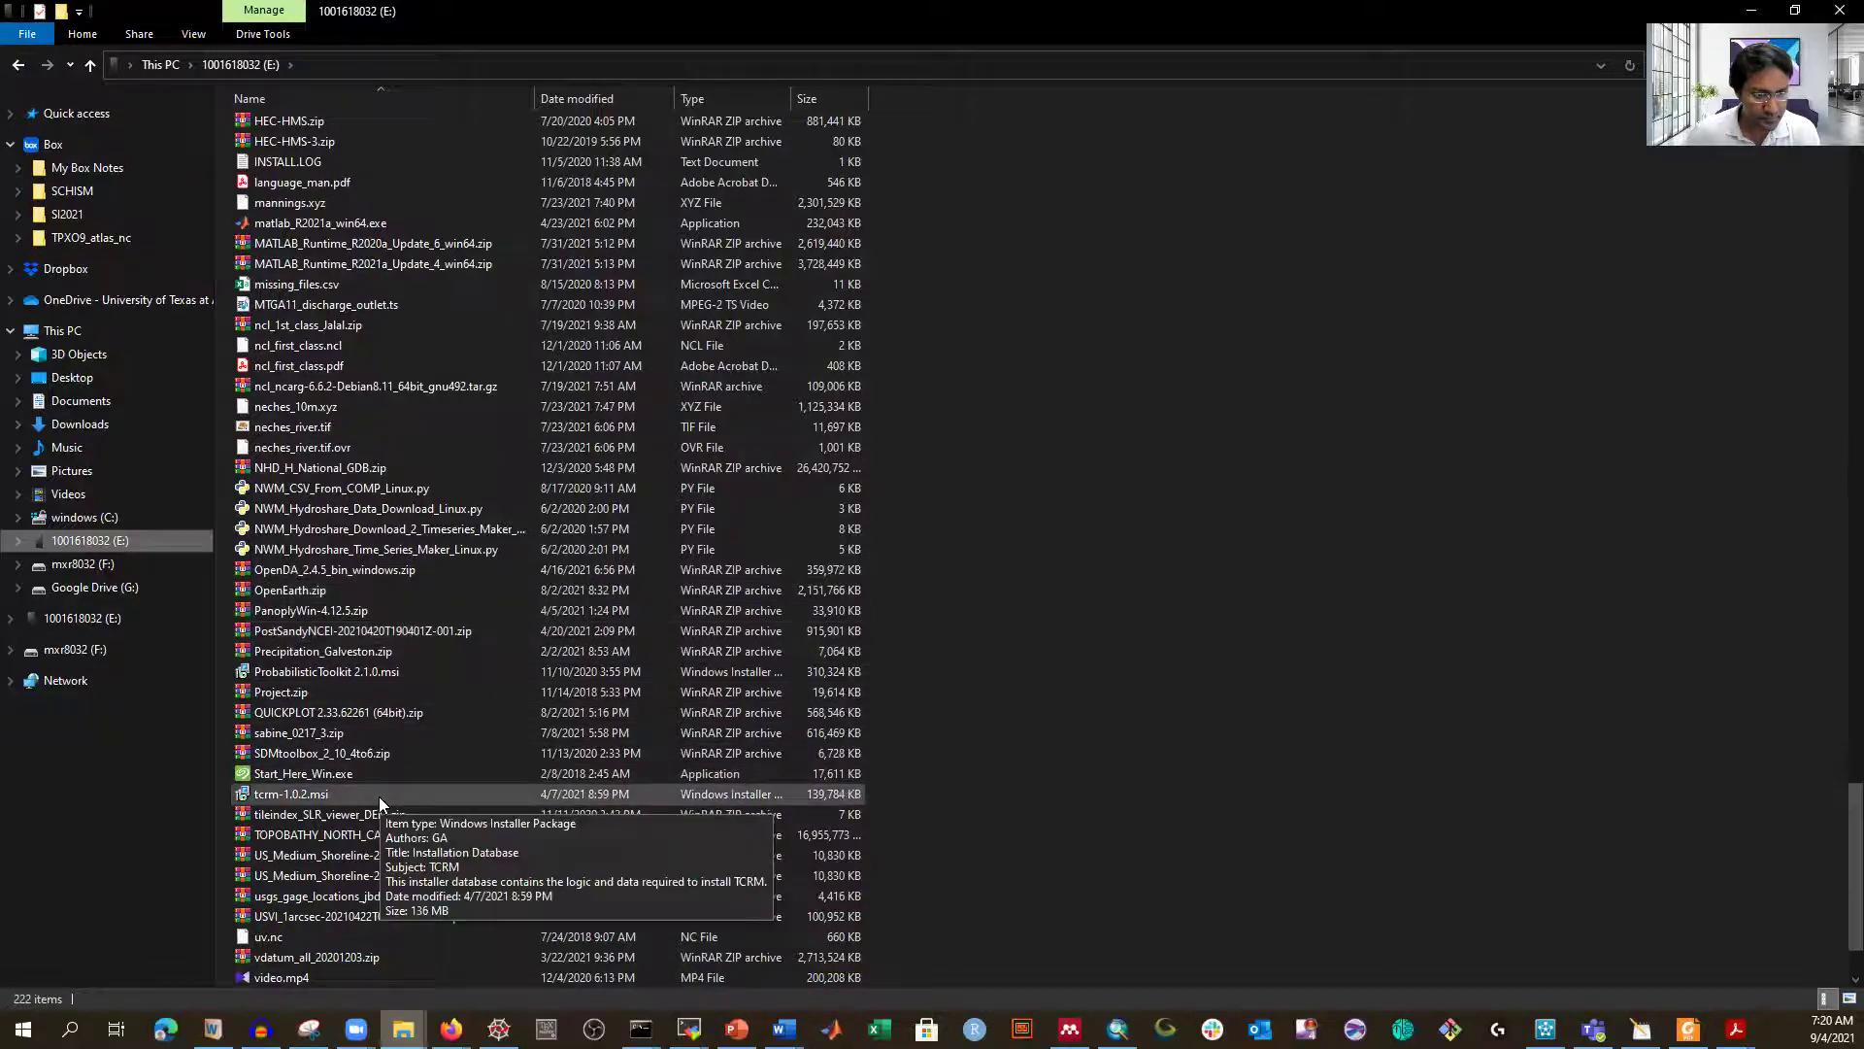
{"action": "scroll", "coordinate": [411, 742], "scroll_direction": "down", "scroll_amount": 1}
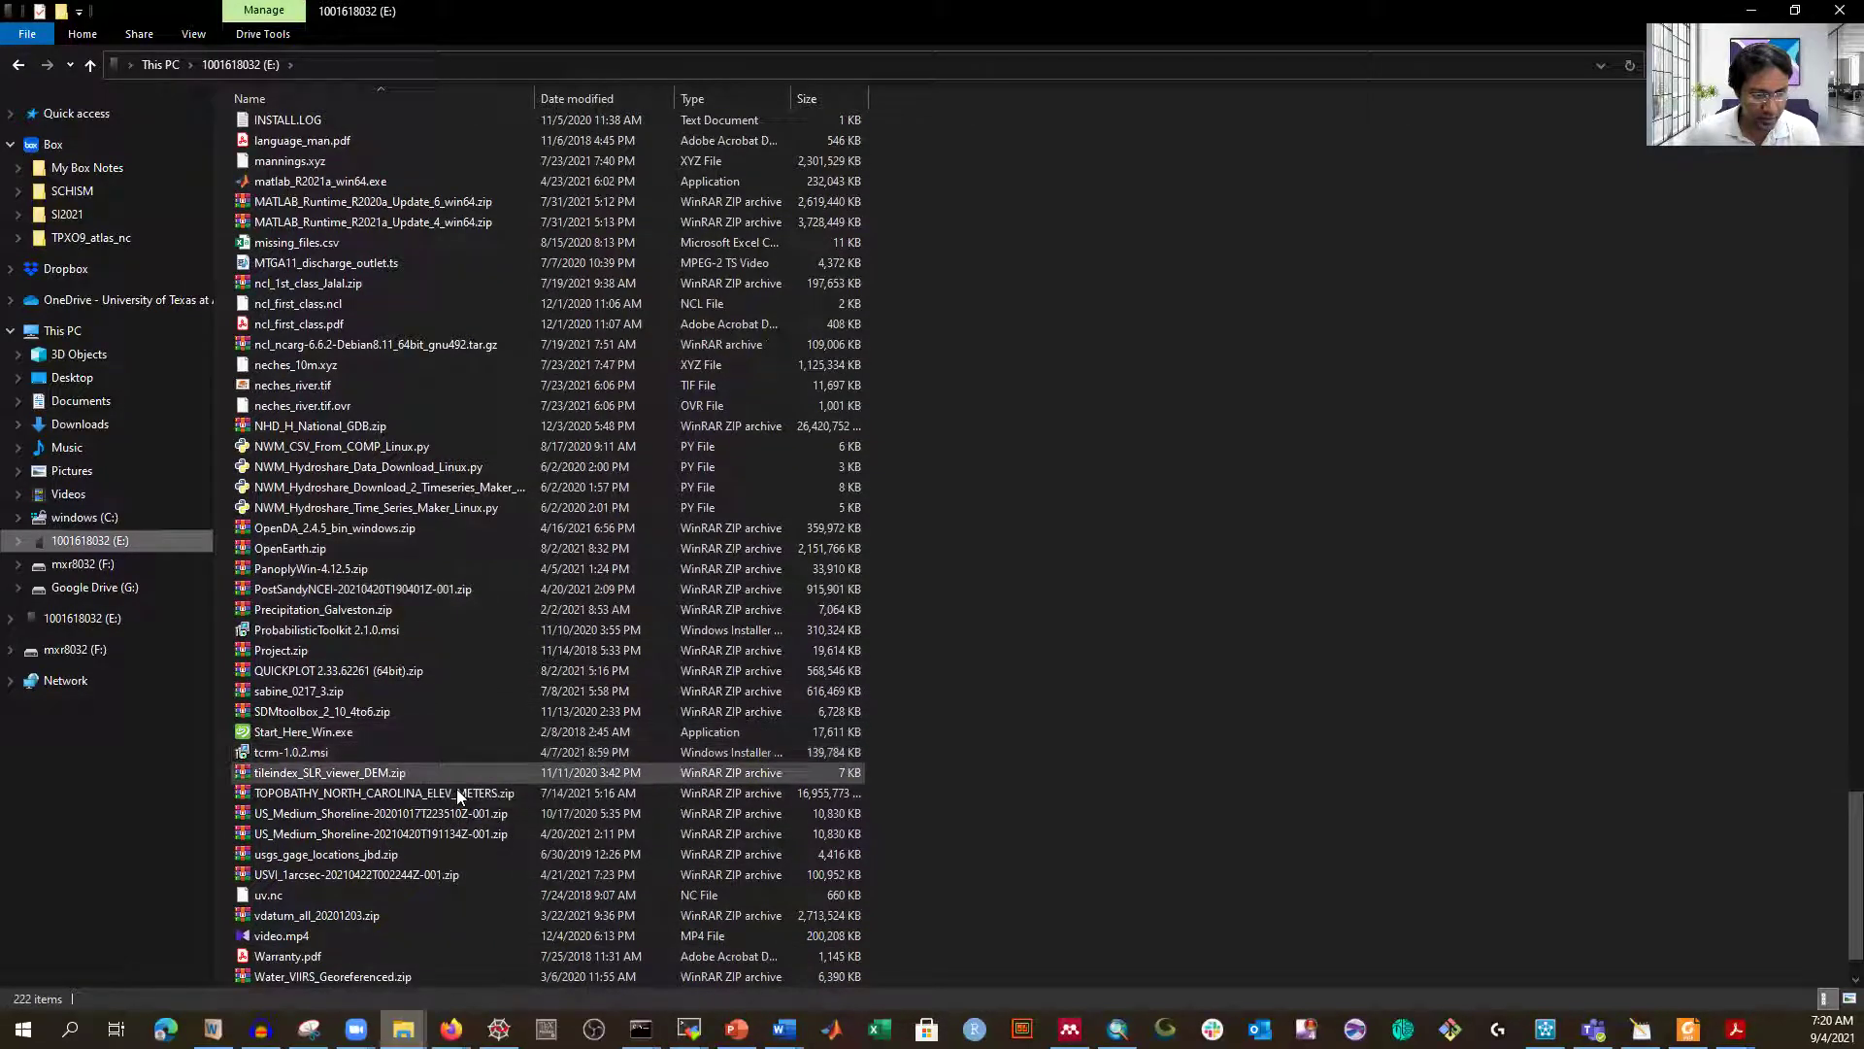
{"action": "scroll", "coordinate": [458, 794], "scroll_direction": "down", "scroll_amount": 1}
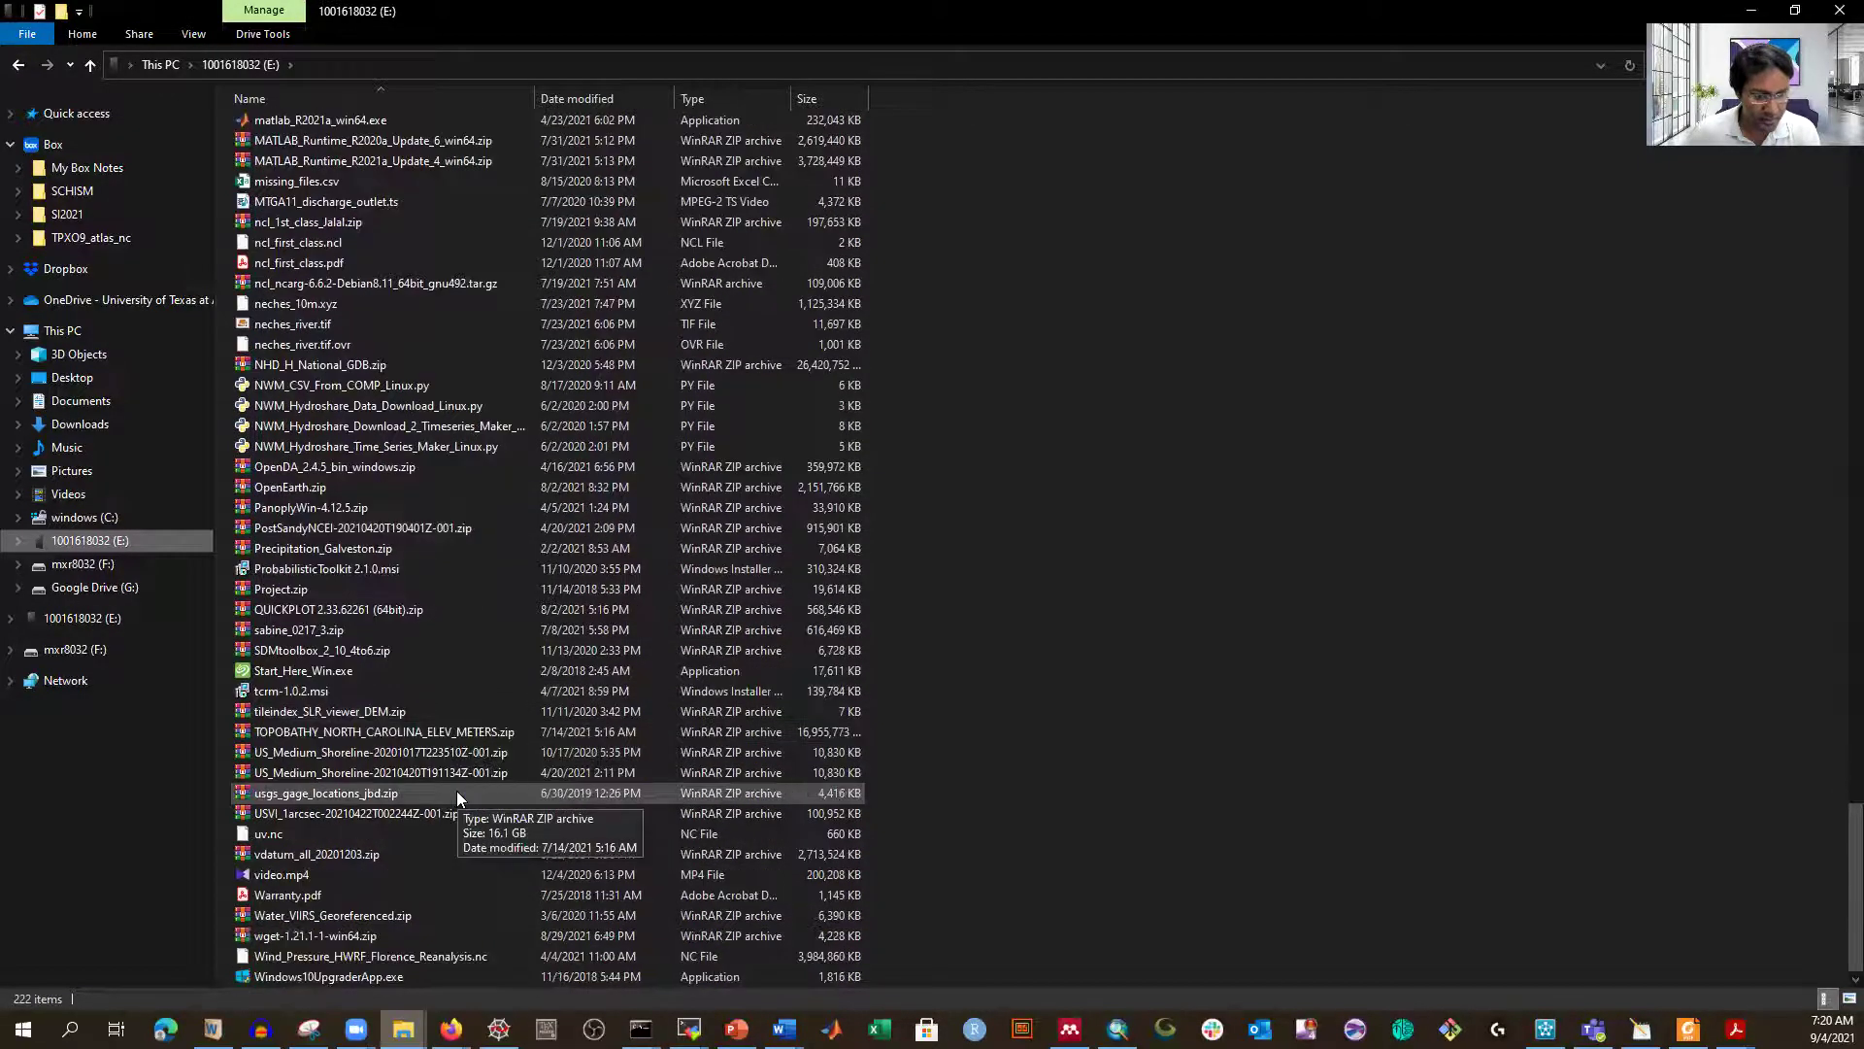
{"action": "left_click", "coordinate": [305, 936]}
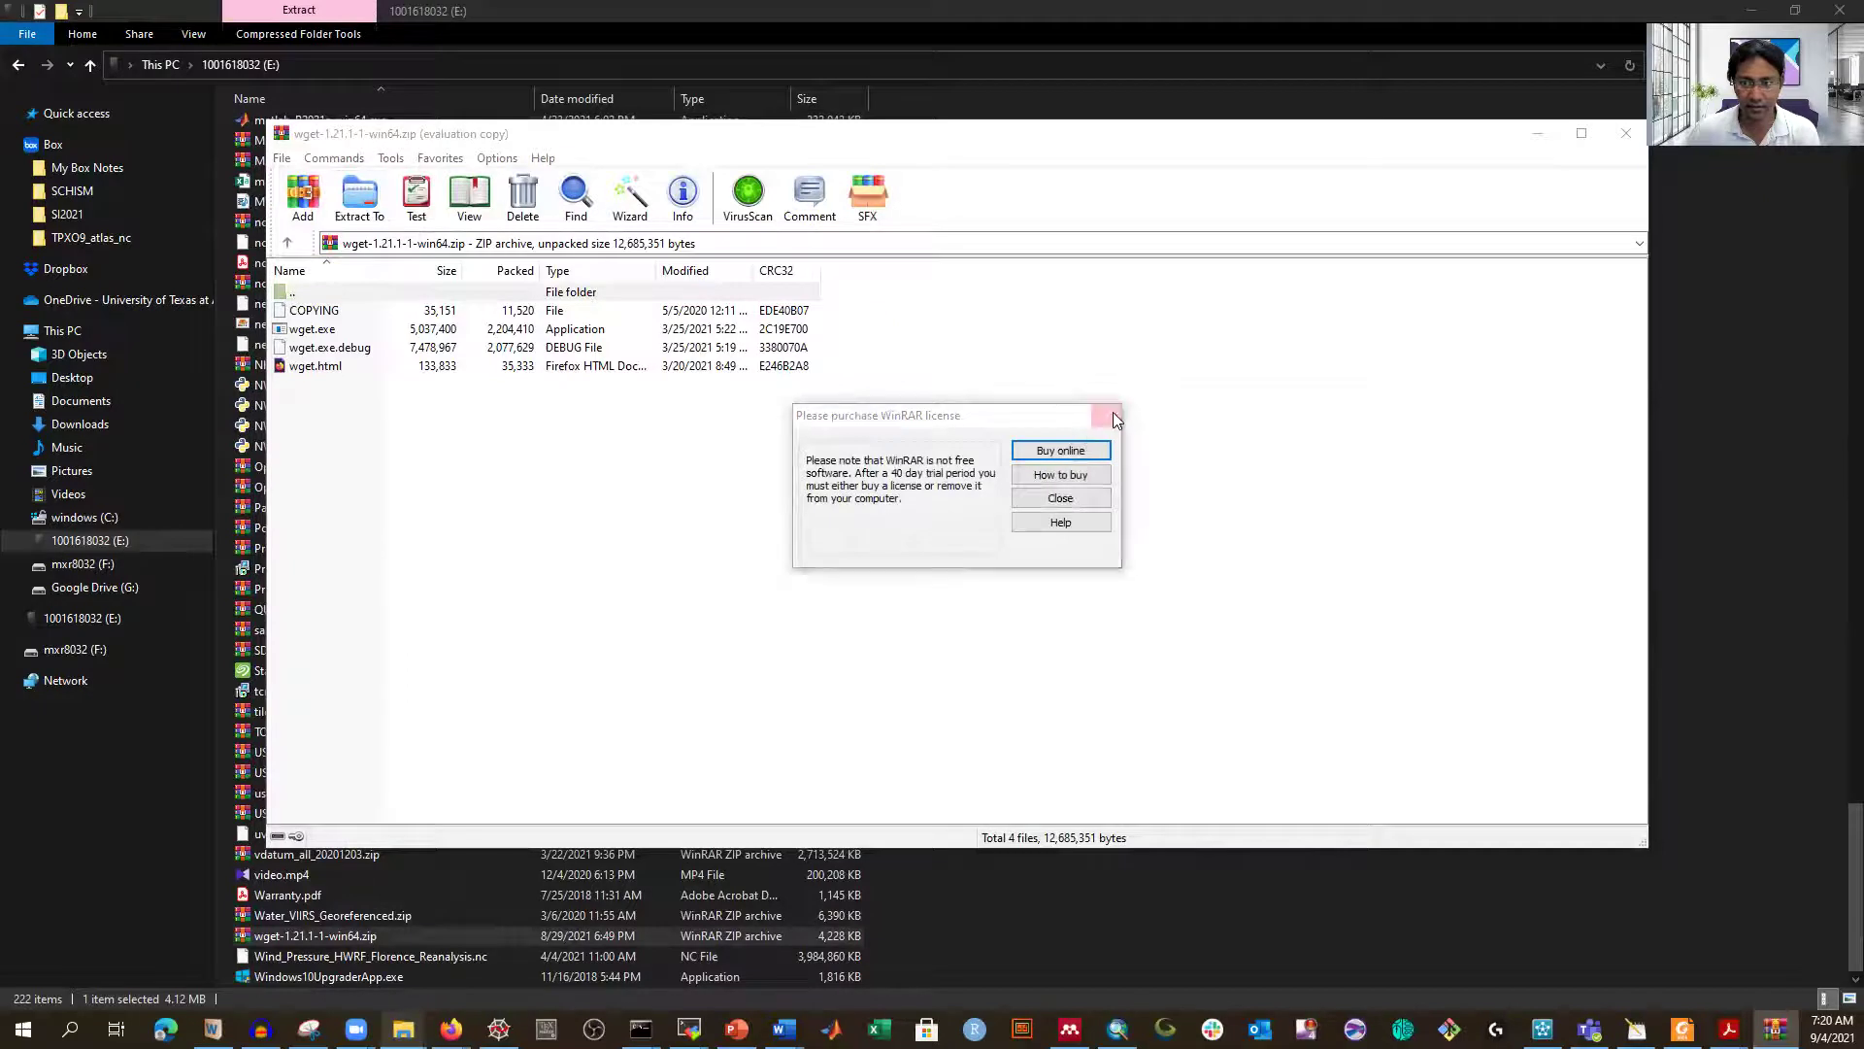
- Dismiss the WinRAR licence reminder and extract the archive to E:\wget-1.21.1-1-win64, then close the archive window
{"action": "key", "text": "Escape"}
{"action": "left_click", "coordinate": [355, 204]}
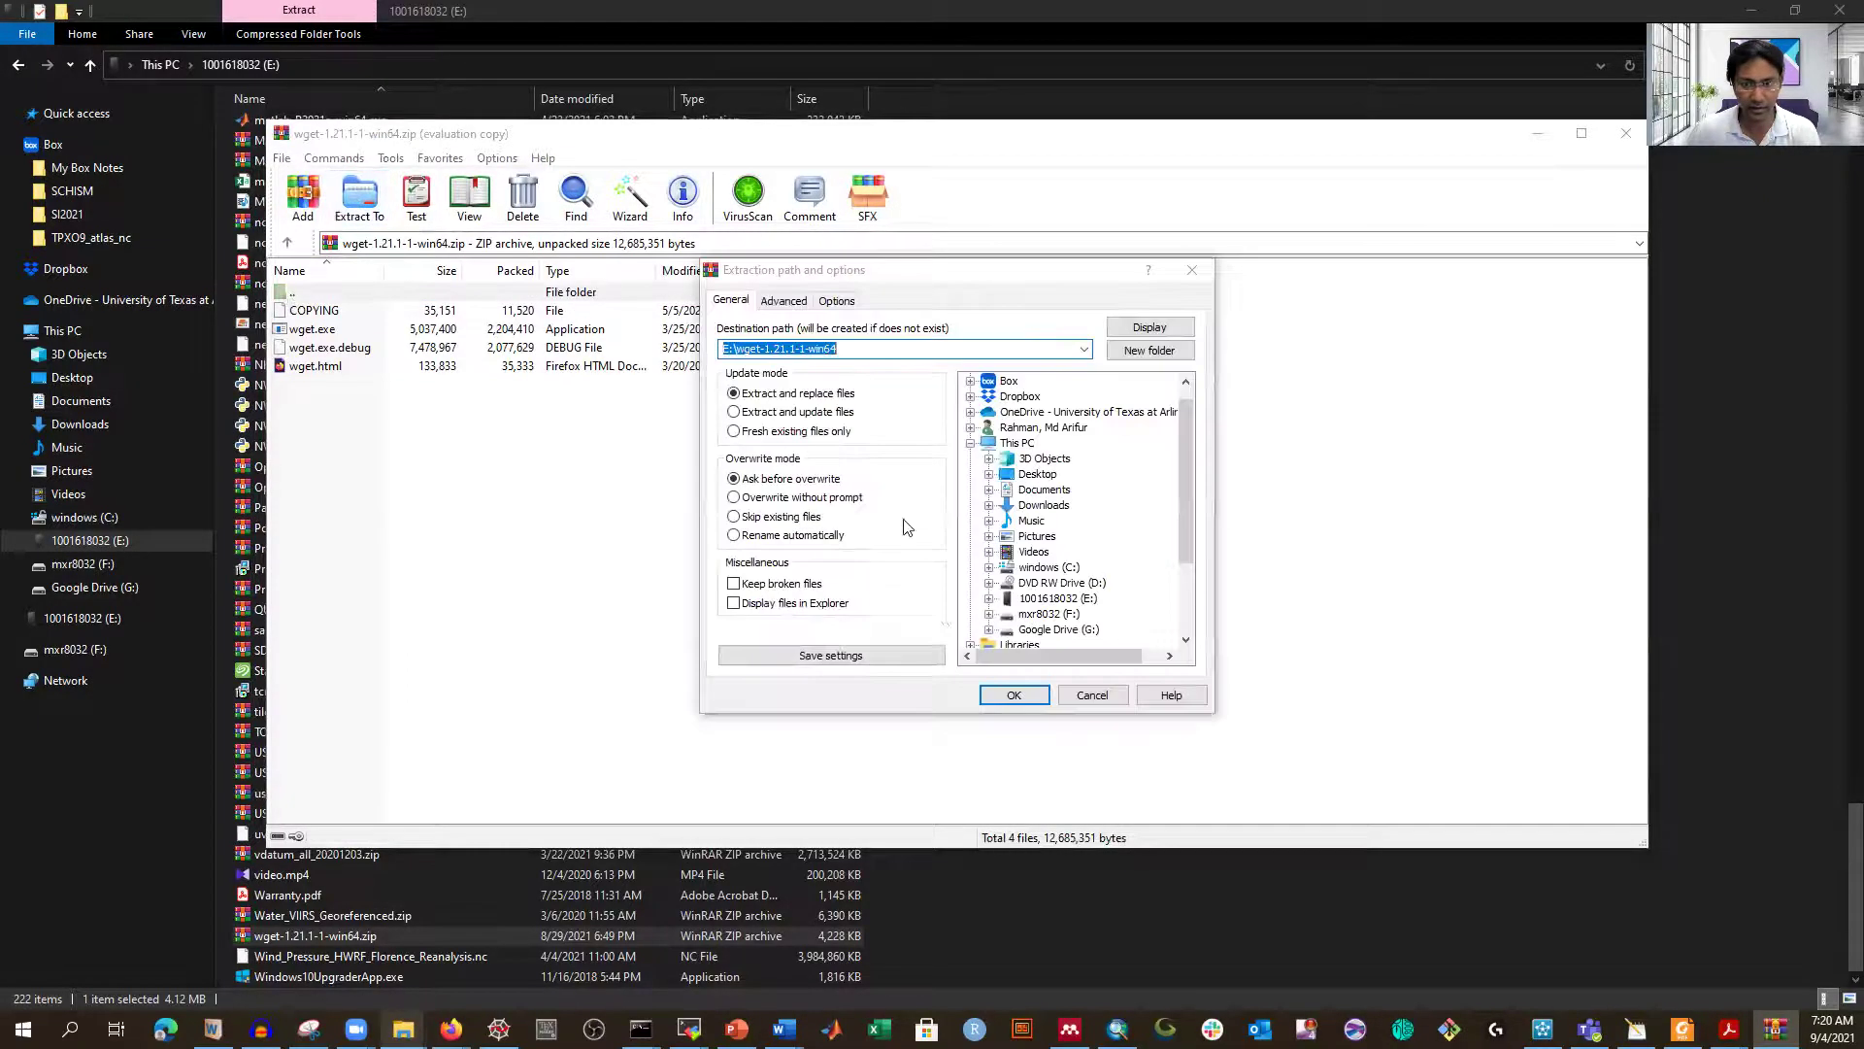
{"action": "left_click", "coordinate": [1011, 693]}
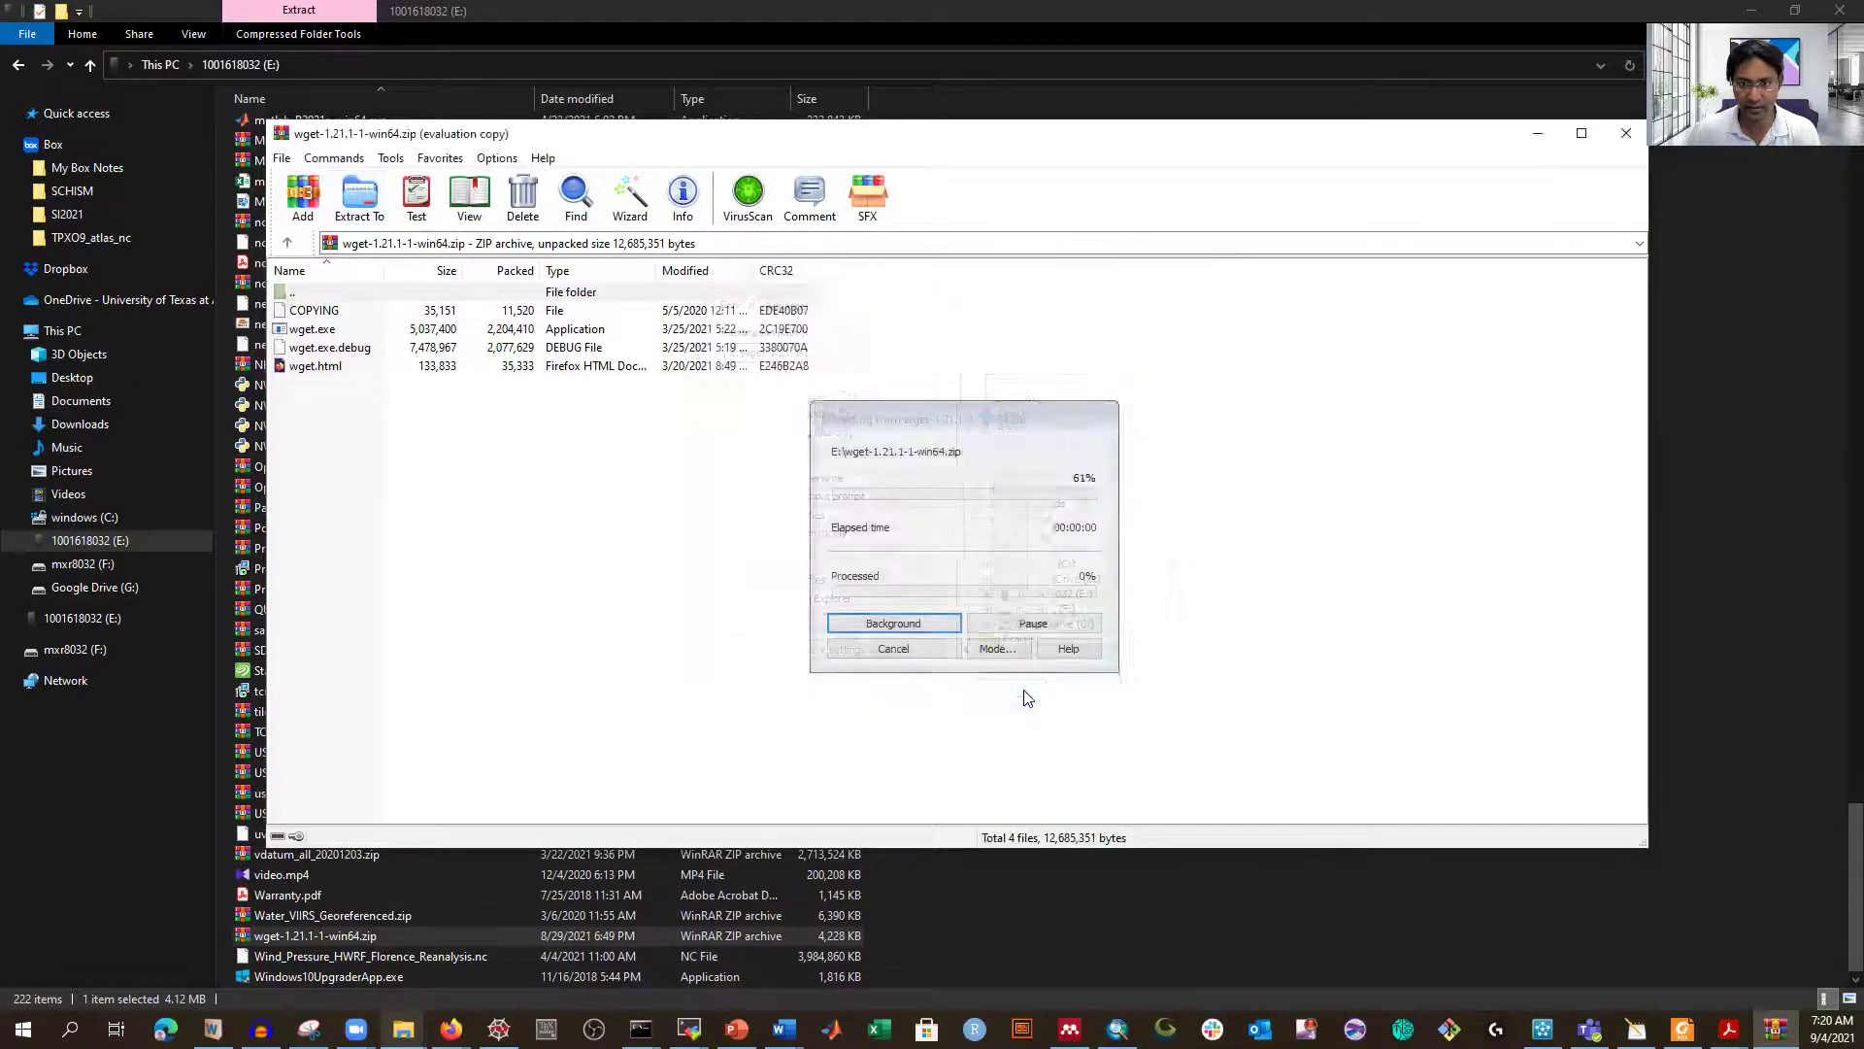
{"action": "left_click", "coordinate": [1628, 132]}
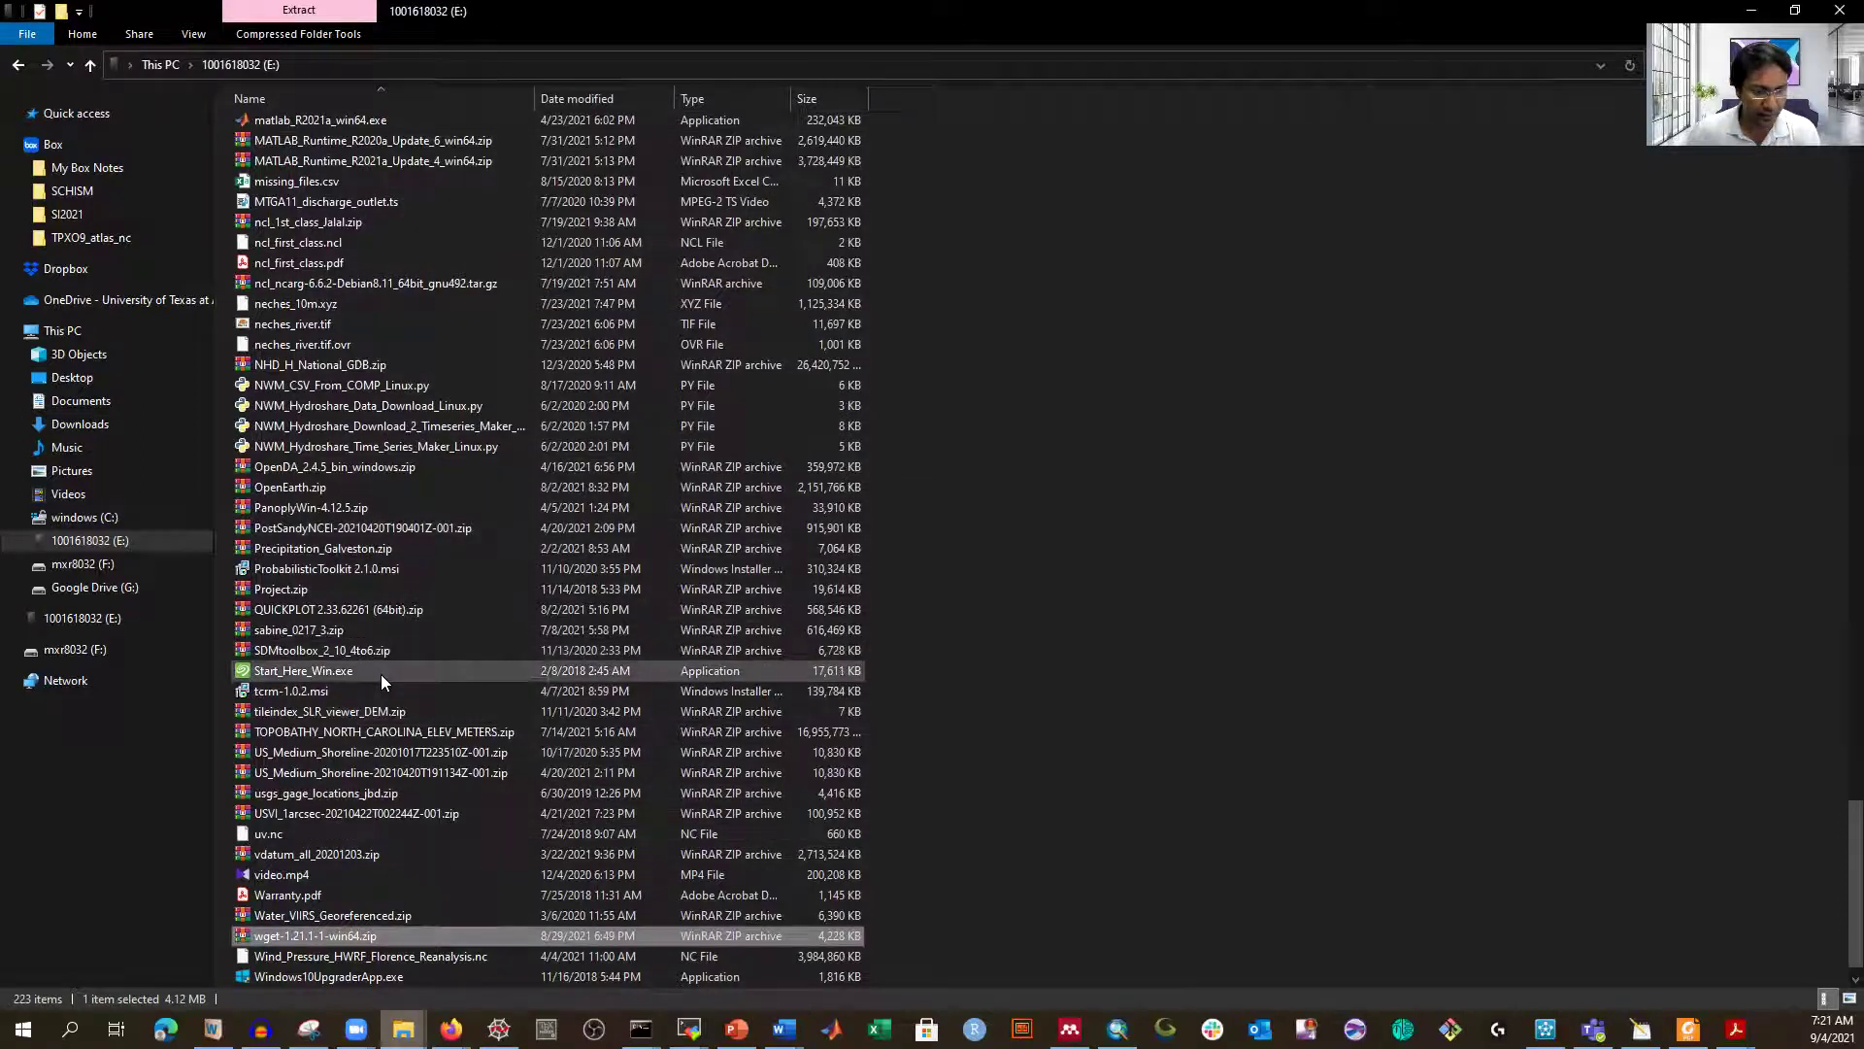
- Copy the extracted wget-1.21.1-1-win64 folder into Downloads and open the copy
{"action": "scroll", "coordinate": [384, 685], "scroll_direction": "down", "scroll_amount": 1}
{"action": "left_click", "coordinate": [330, 974]}
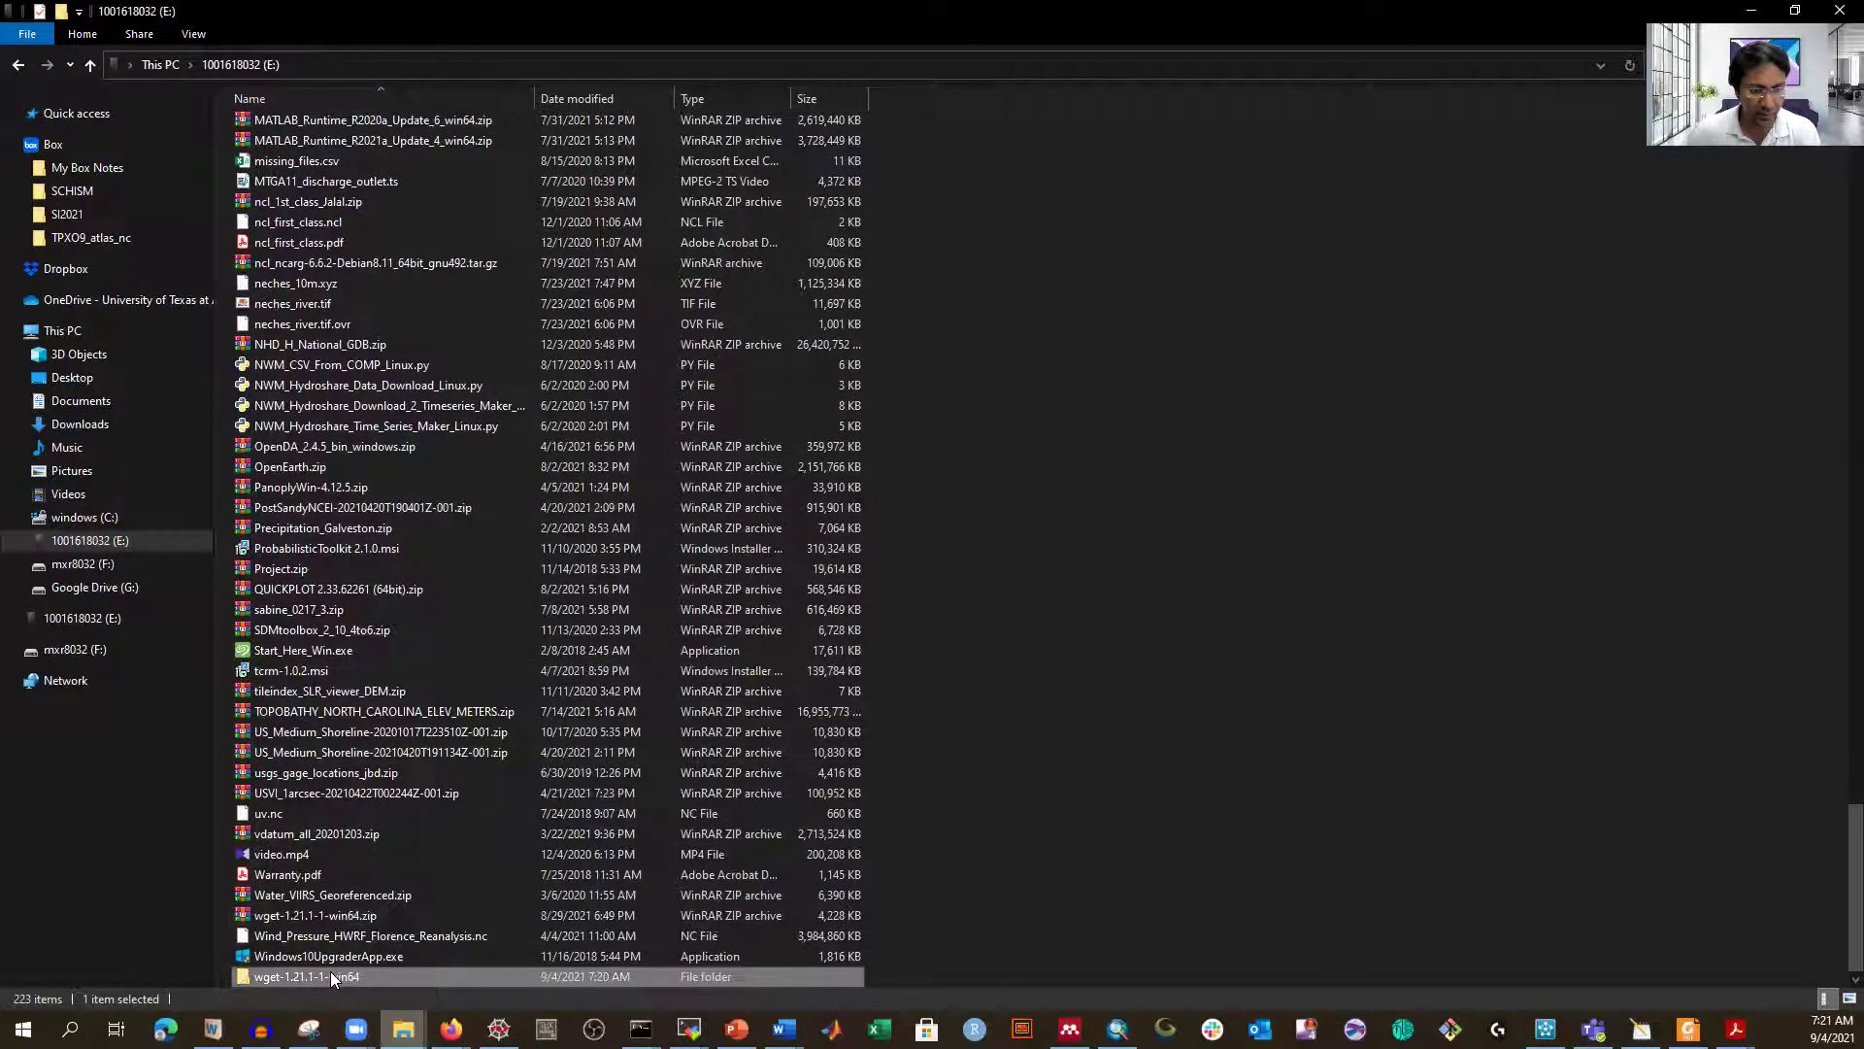
{"action": "right_click", "coordinate": [330, 973]}
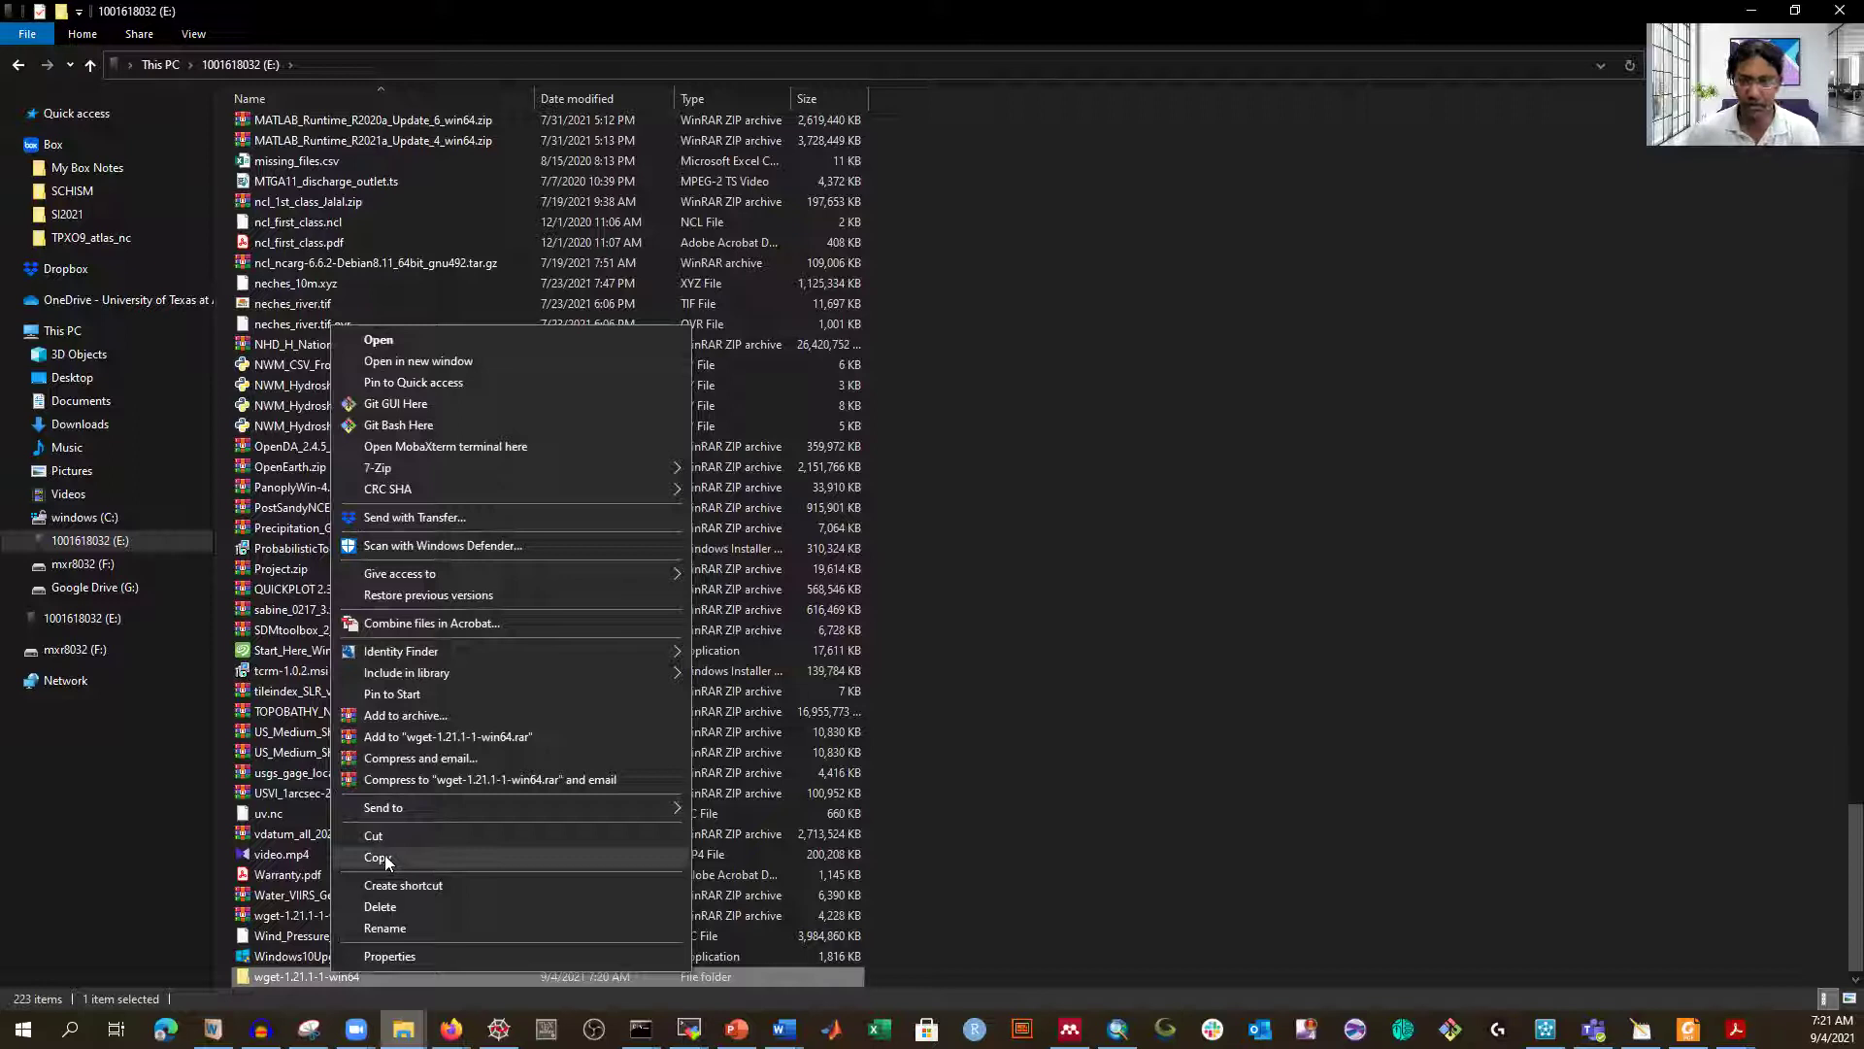
{"action": "left_click", "coordinate": [386, 858]}
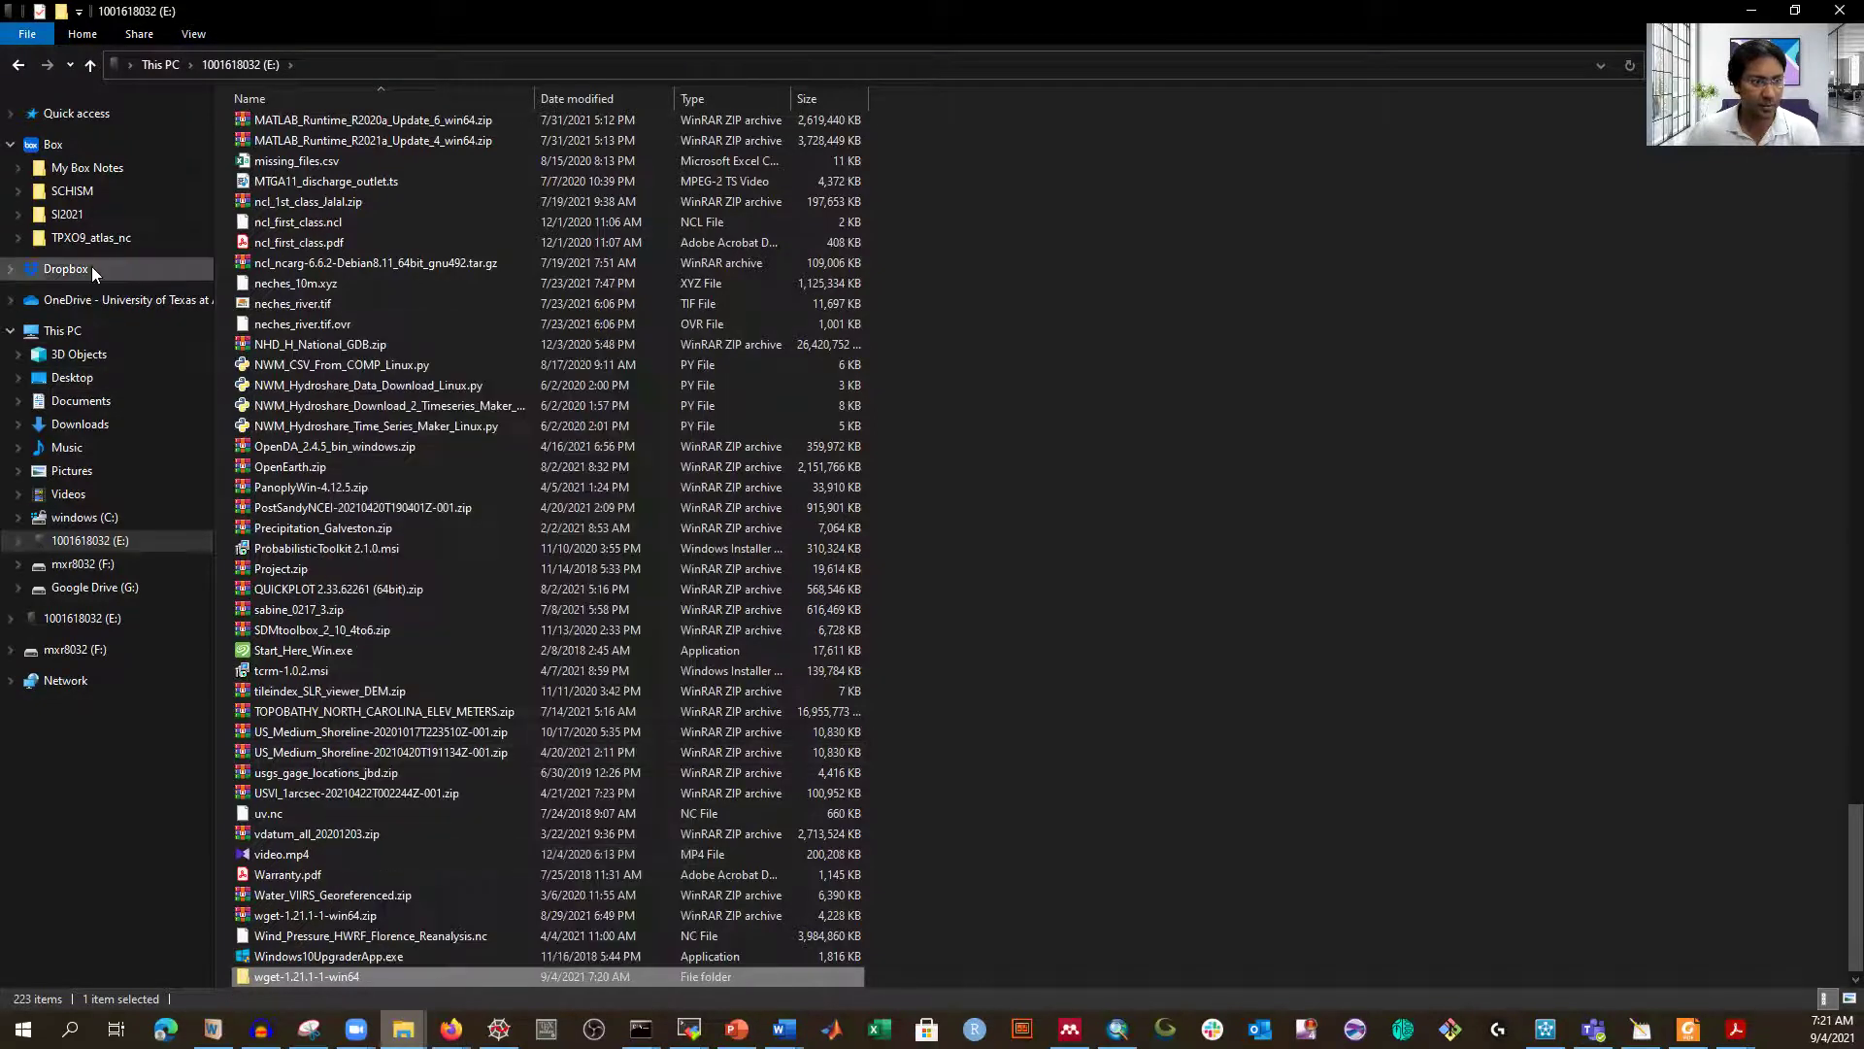
{"action": "left_click", "coordinate": [80, 424]}
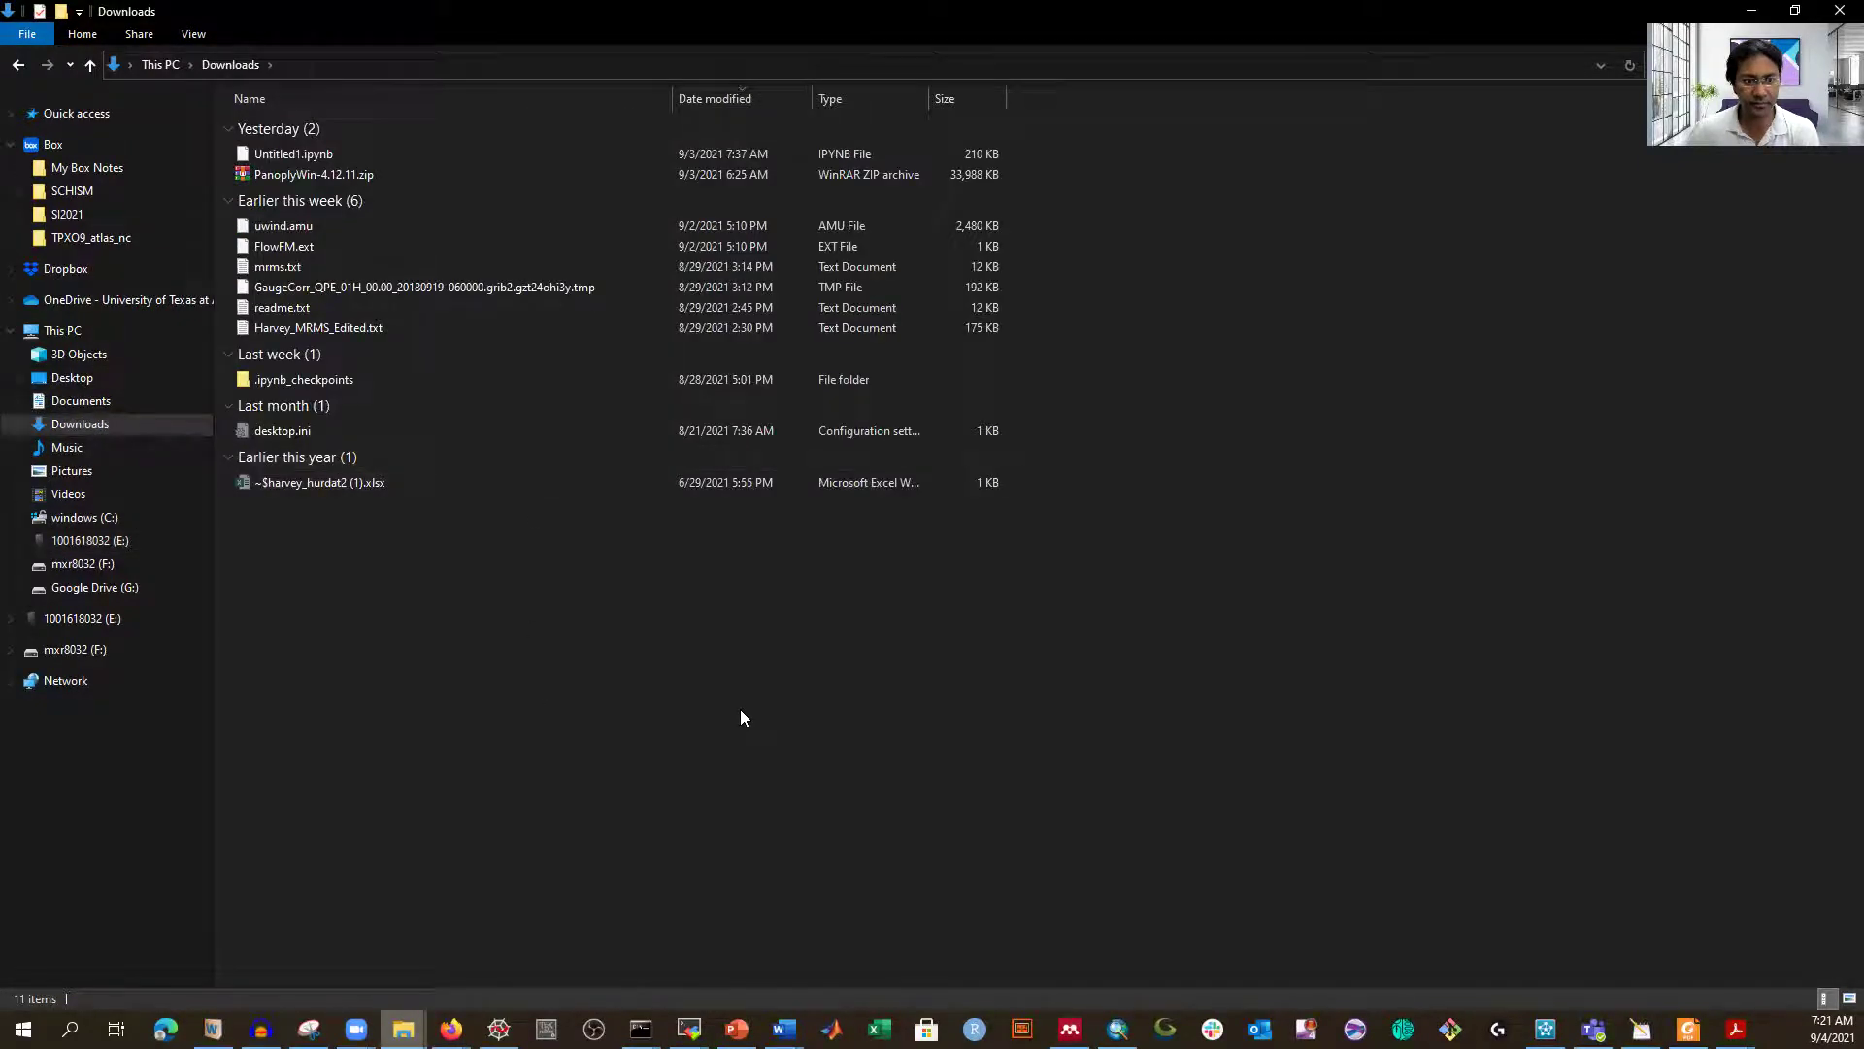
{"action": "double_click", "coordinate": [365, 154]}
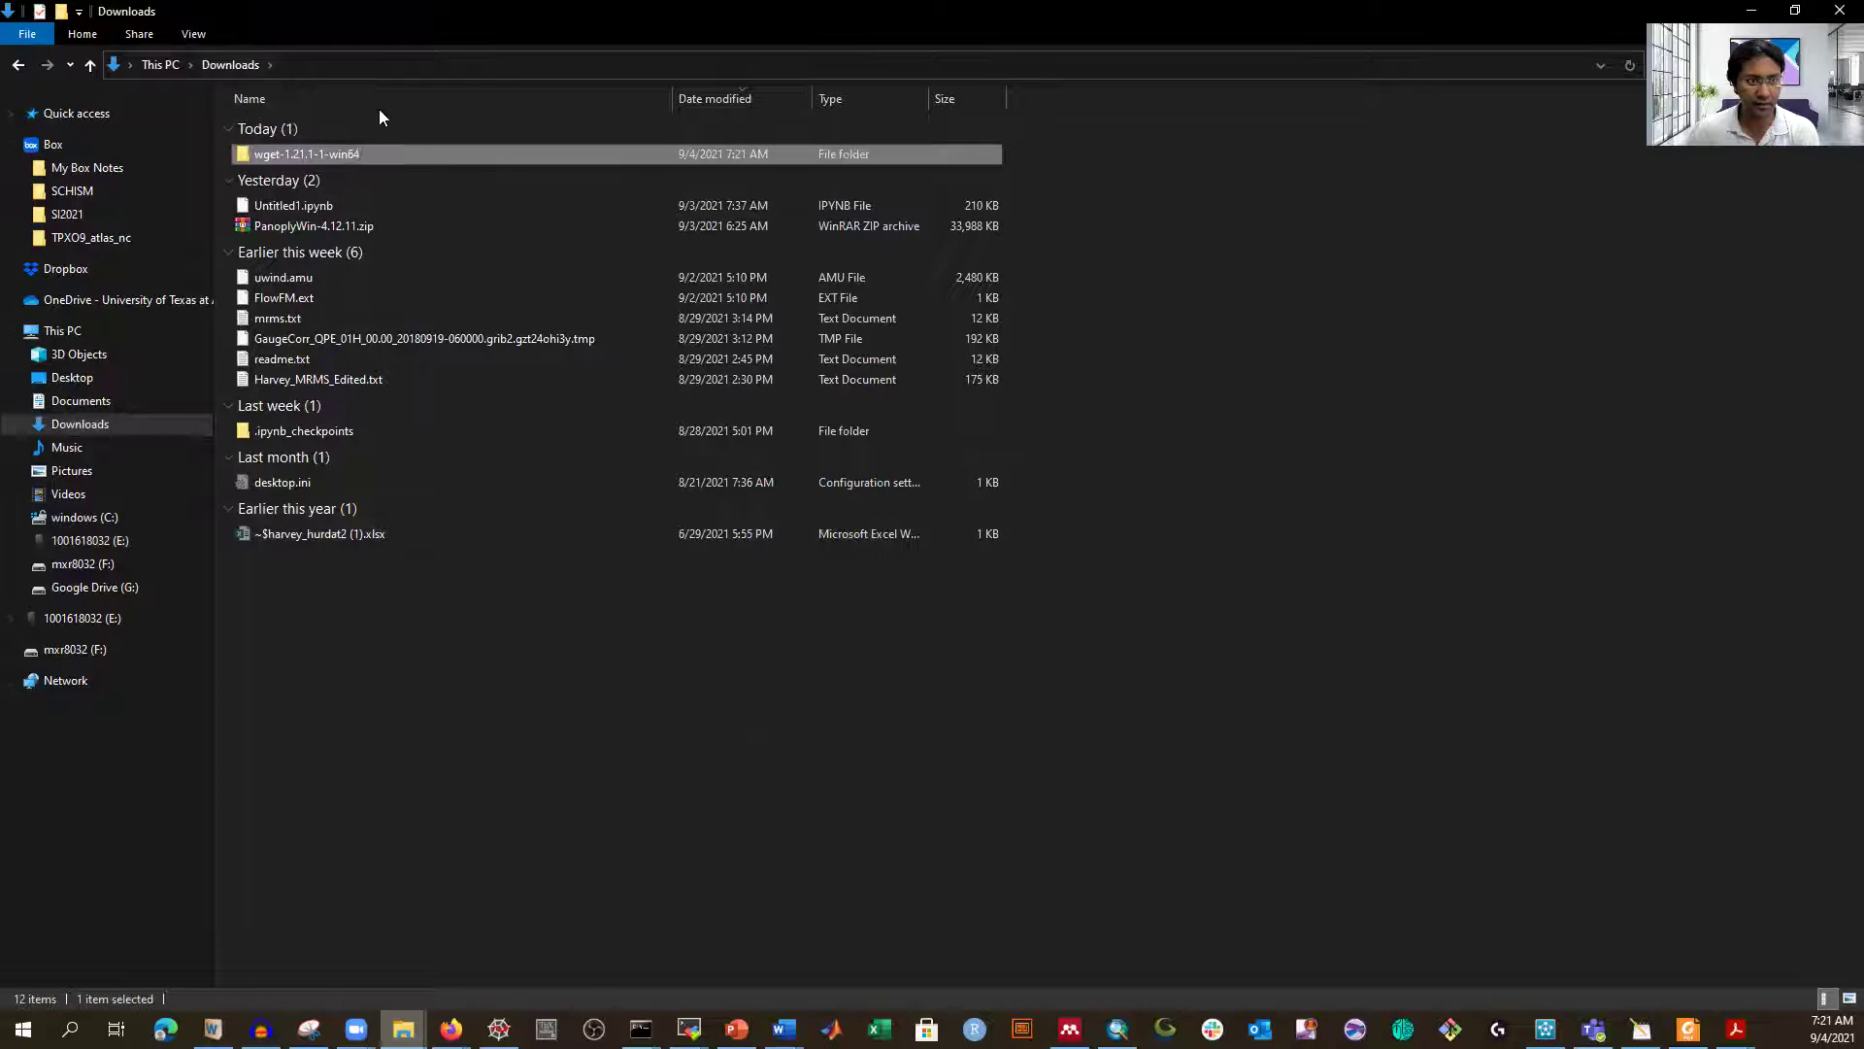
- Copy the folder's path and use cd in Command Prompt to change to the wget-1.21.1-1-win64 directory in Downloads
{"action": "left_click", "coordinate": [493, 65]}
{"action": "mouse_move", "coordinate": [498, 1029]}
{"action": "mouse_move", "coordinate": [641, 1029]}
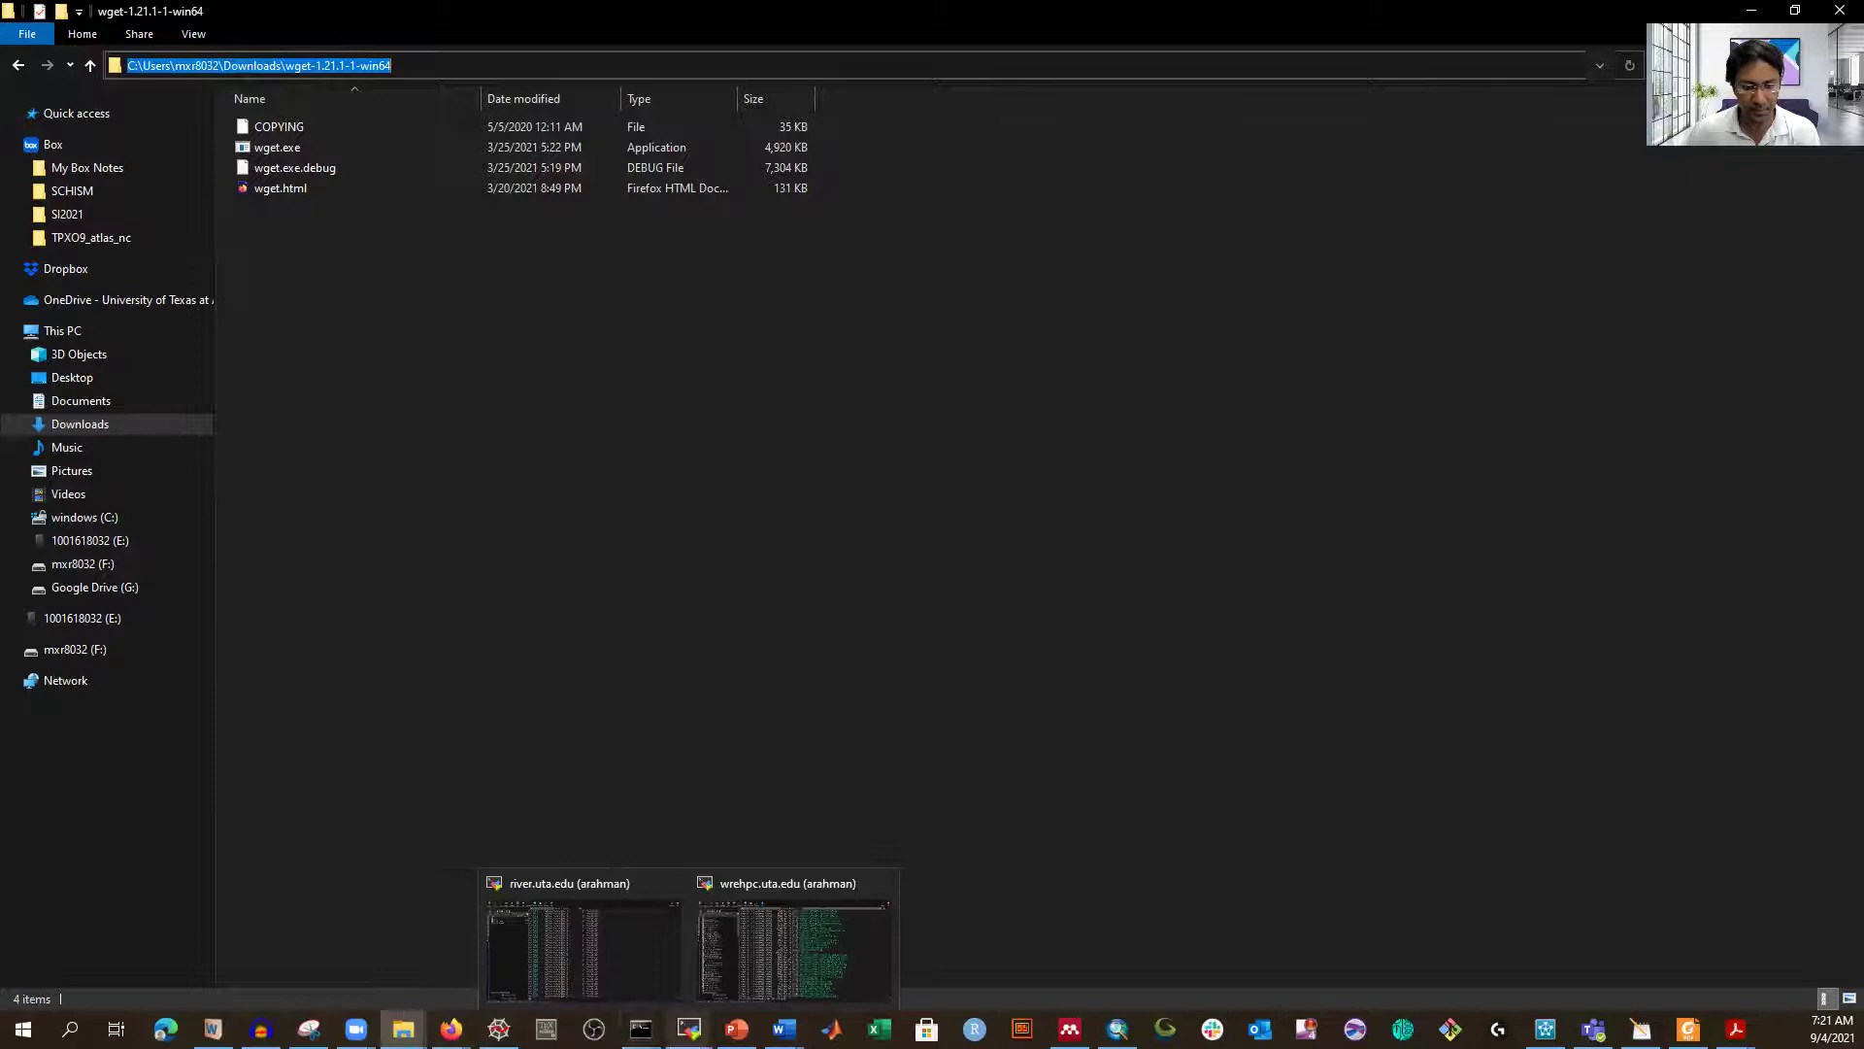
{"action": "left_click", "coordinate": [733, 944]}
{"action": "type", "text": "cd"}
{"action": "key", "text": "ctrl+v"}
{"action": "key", "text": "Return"}
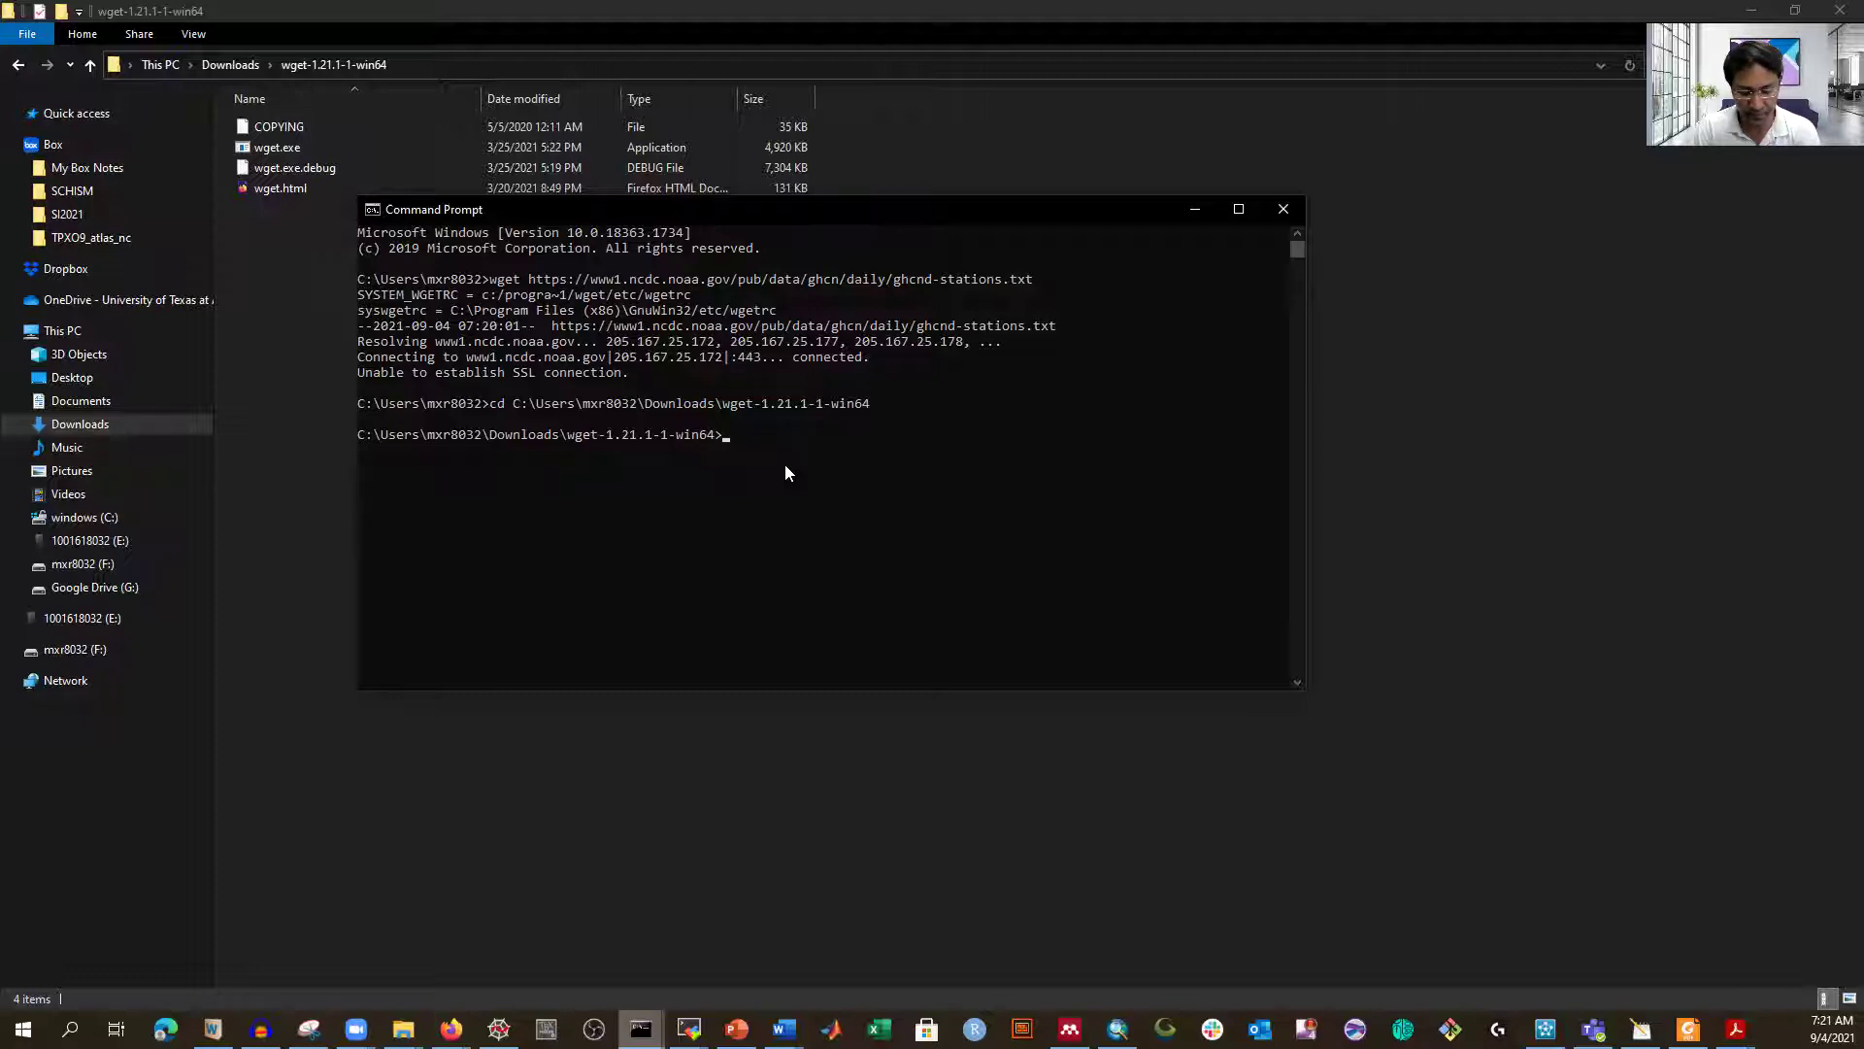
{"action": "type", "text": "t"}
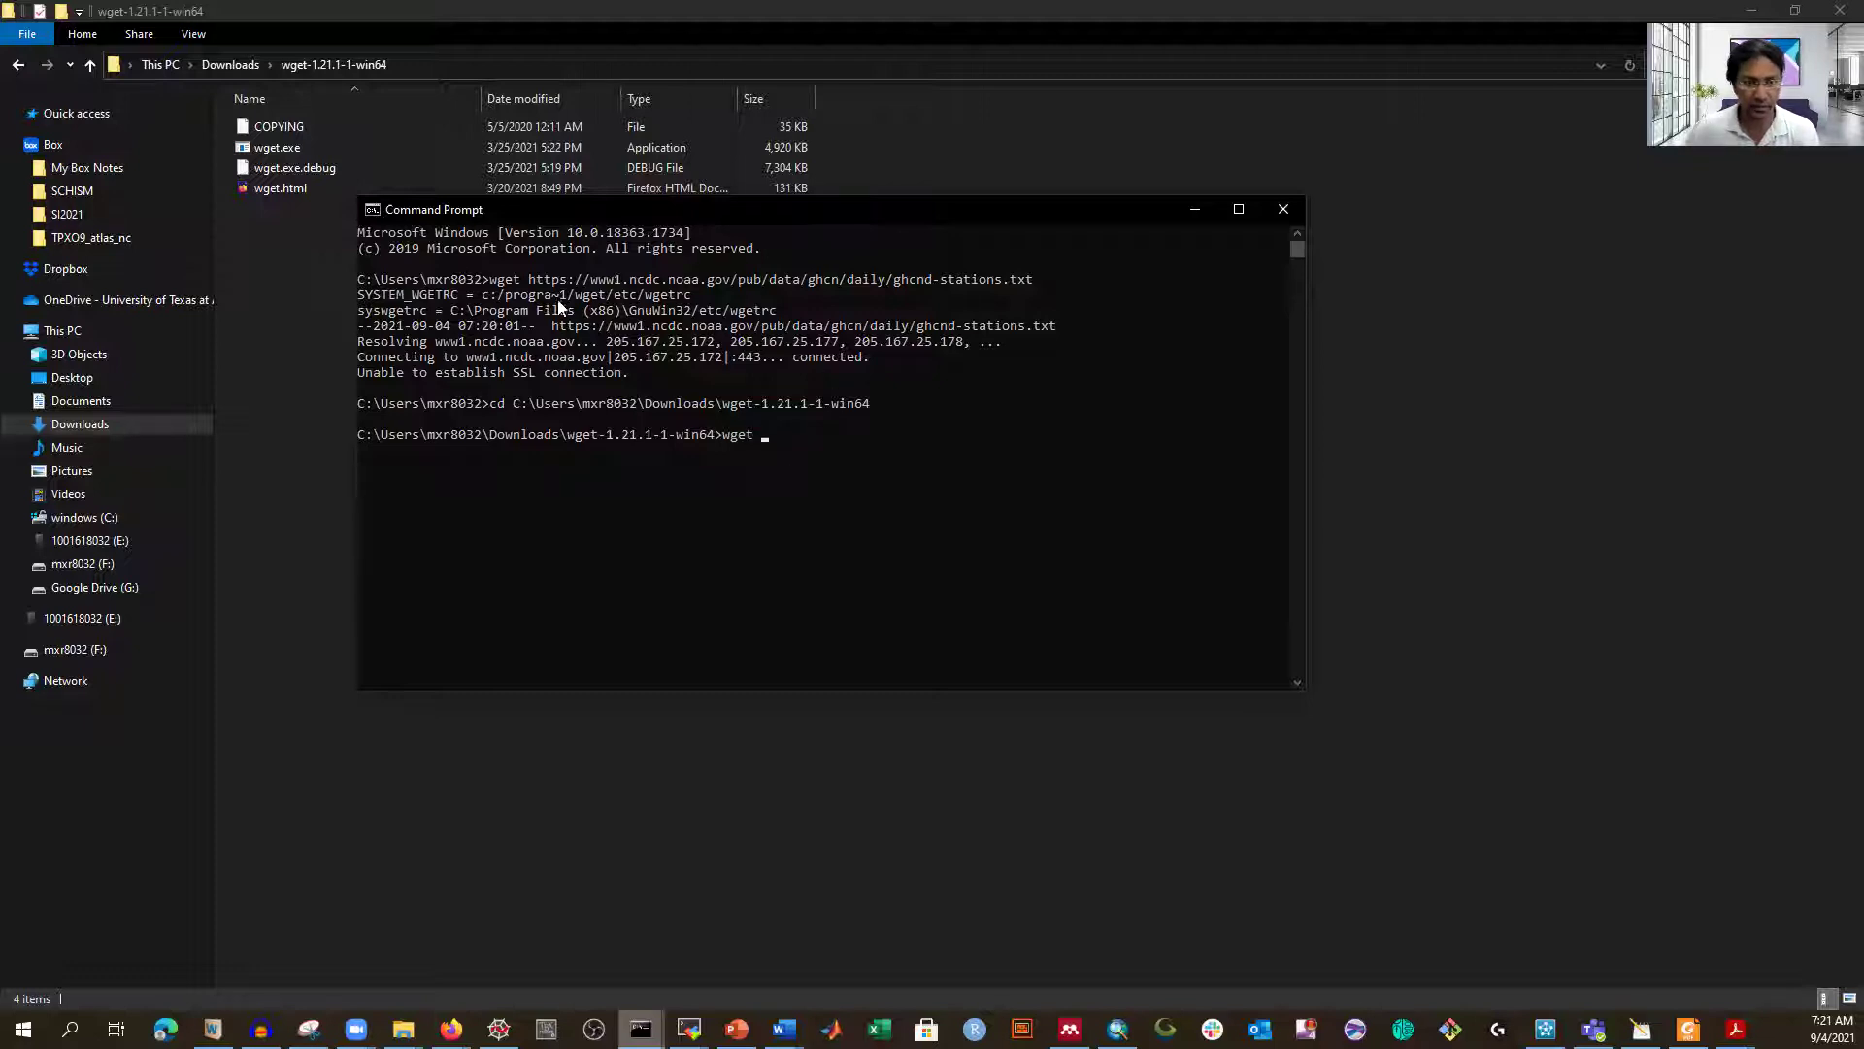
{"action": "left_click_drag", "start_coordinate": [528, 280], "coordinate": [1037, 281]}
{"action": "right_click", "coordinate": [1028, 297]}
{"action": "left_click_drag", "start_coordinate": [1029, 277], "coordinate": [557, 287]}
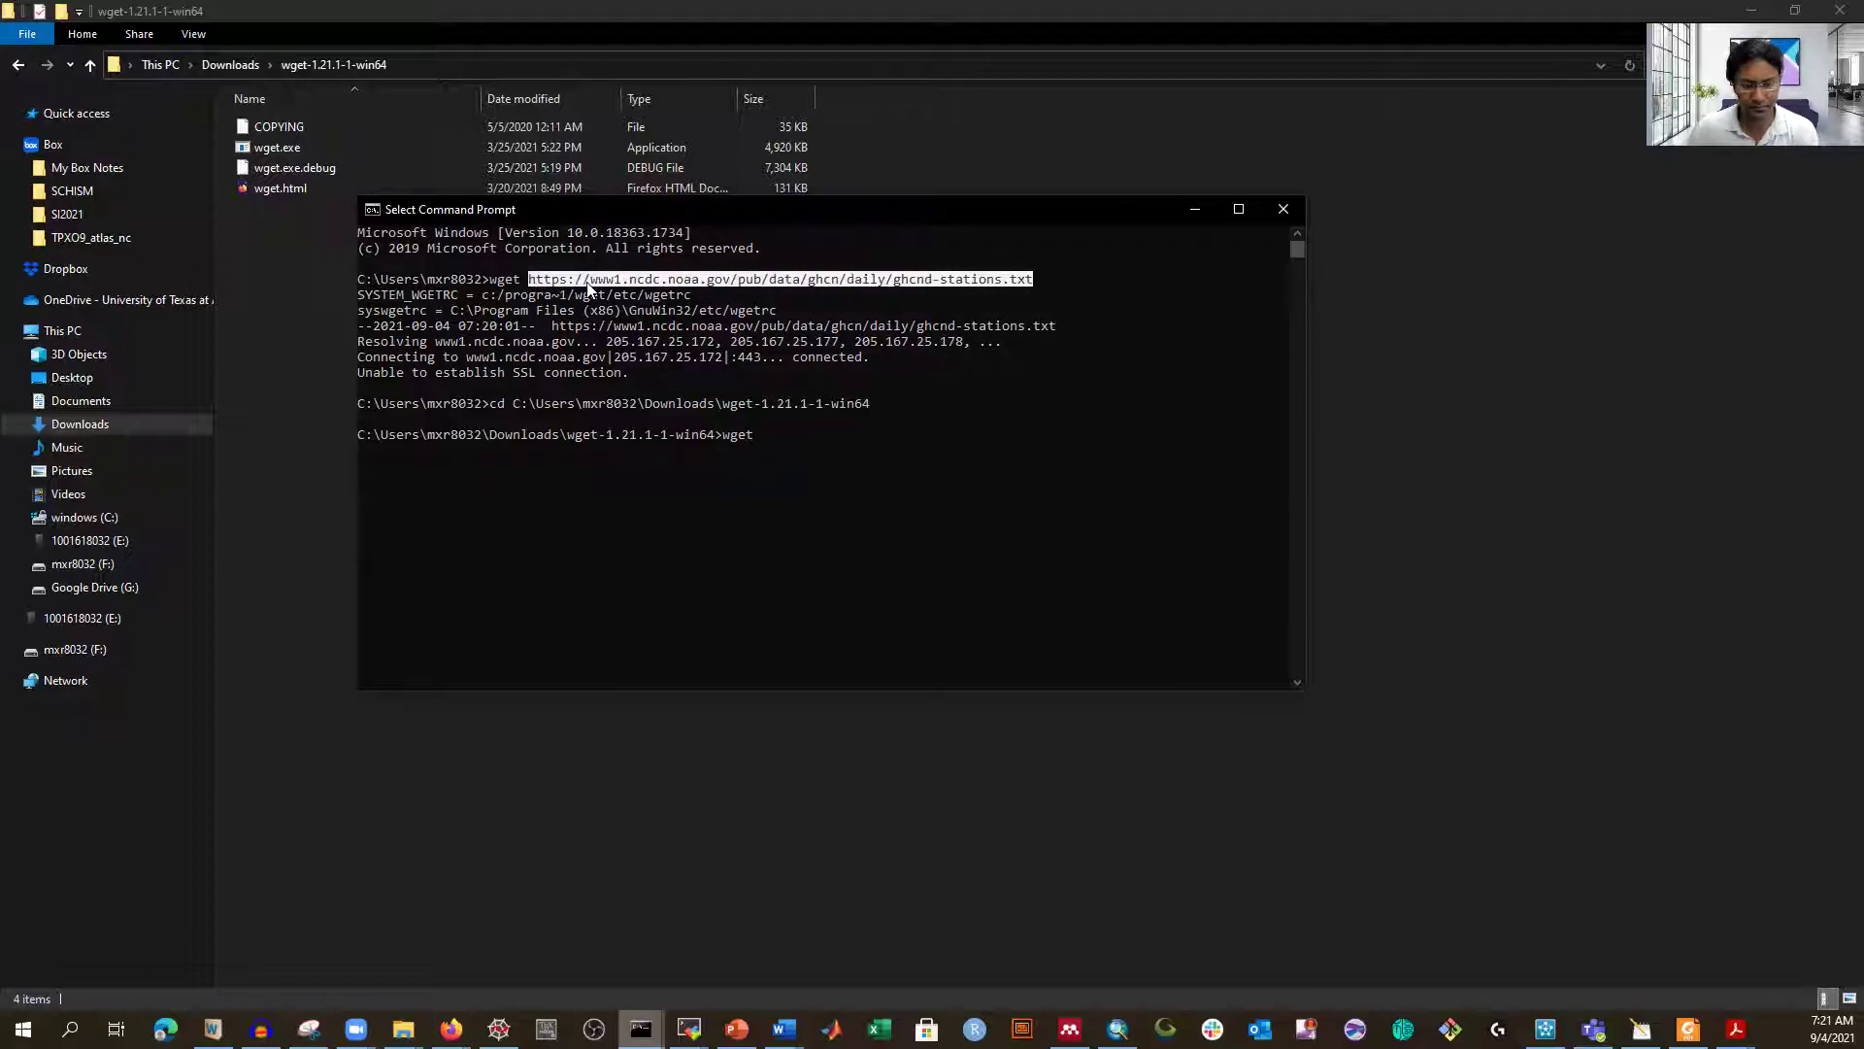
{"action": "right_click", "coordinate": [588, 288]}
{"action": "right_click", "coordinate": [771, 435]}
{"action": "key", "text": "Return"}
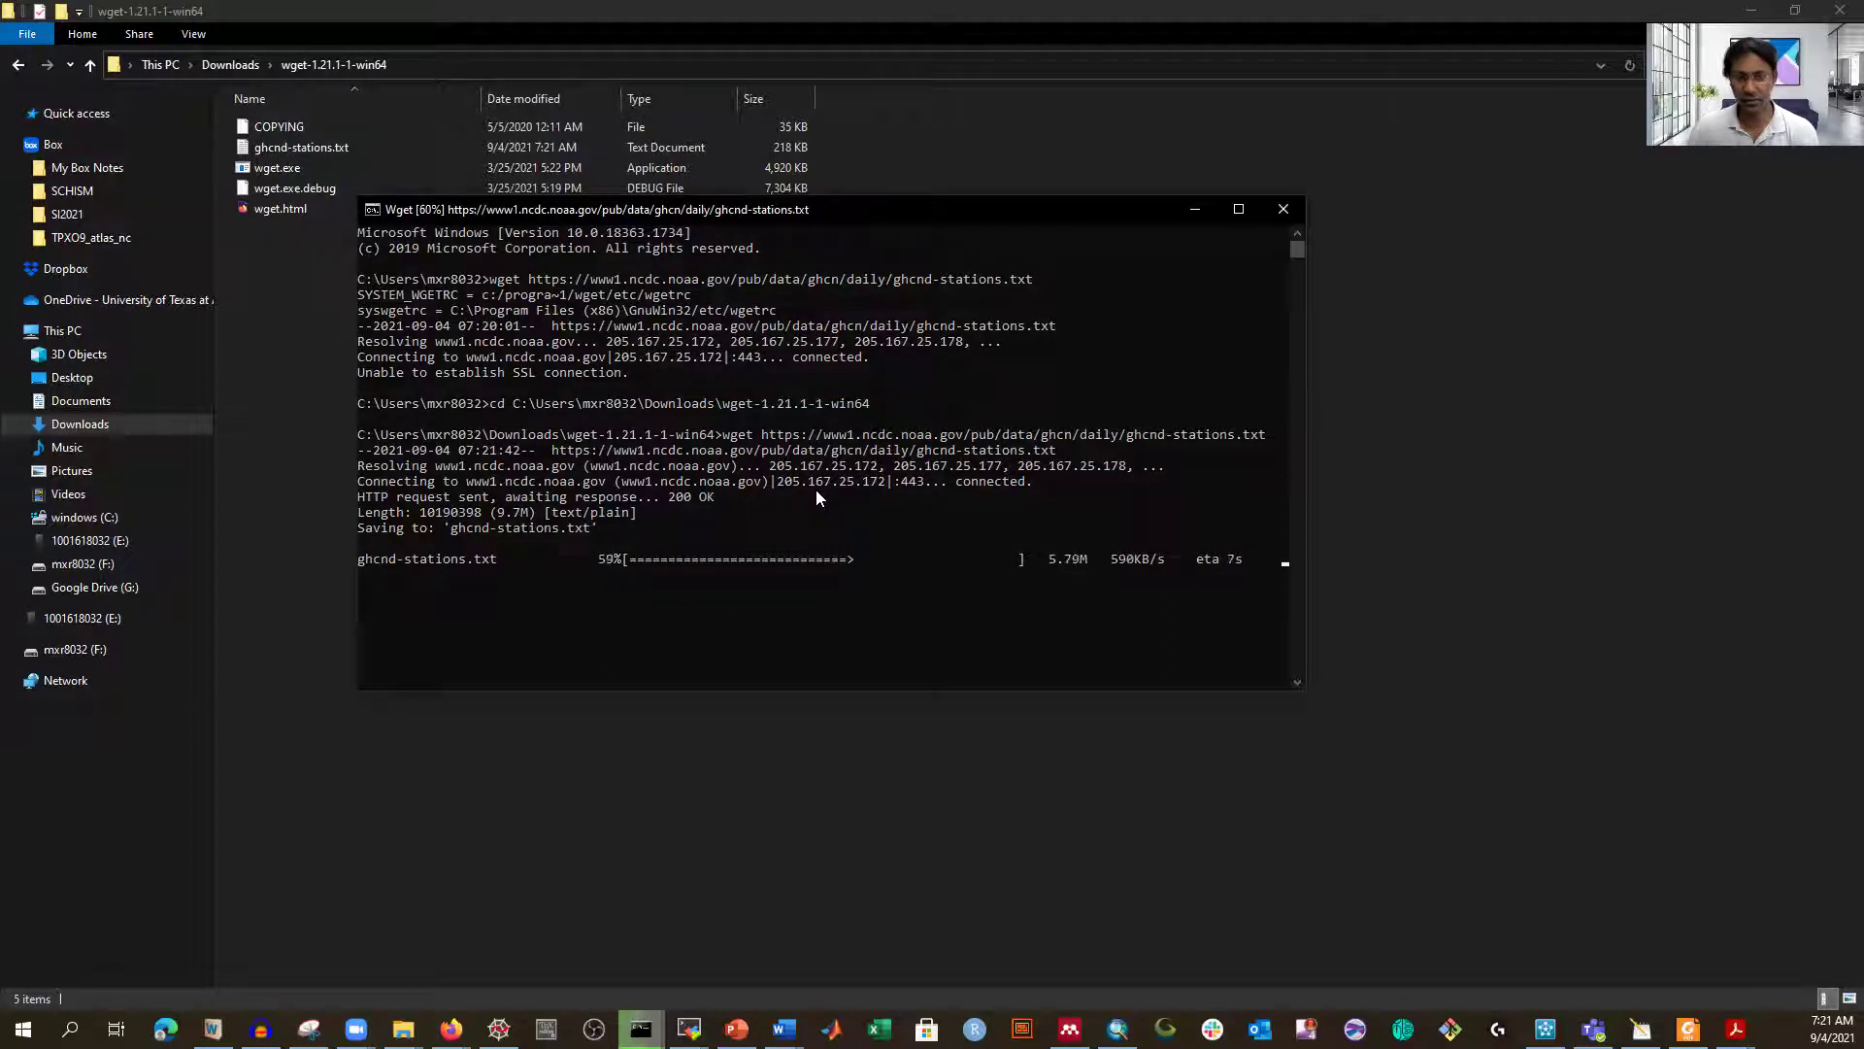
- Switch to the Firefox window showing ghcnd-stations.txt and copy the entire station list
{"action": "mouse_move", "coordinate": [451, 1029]}
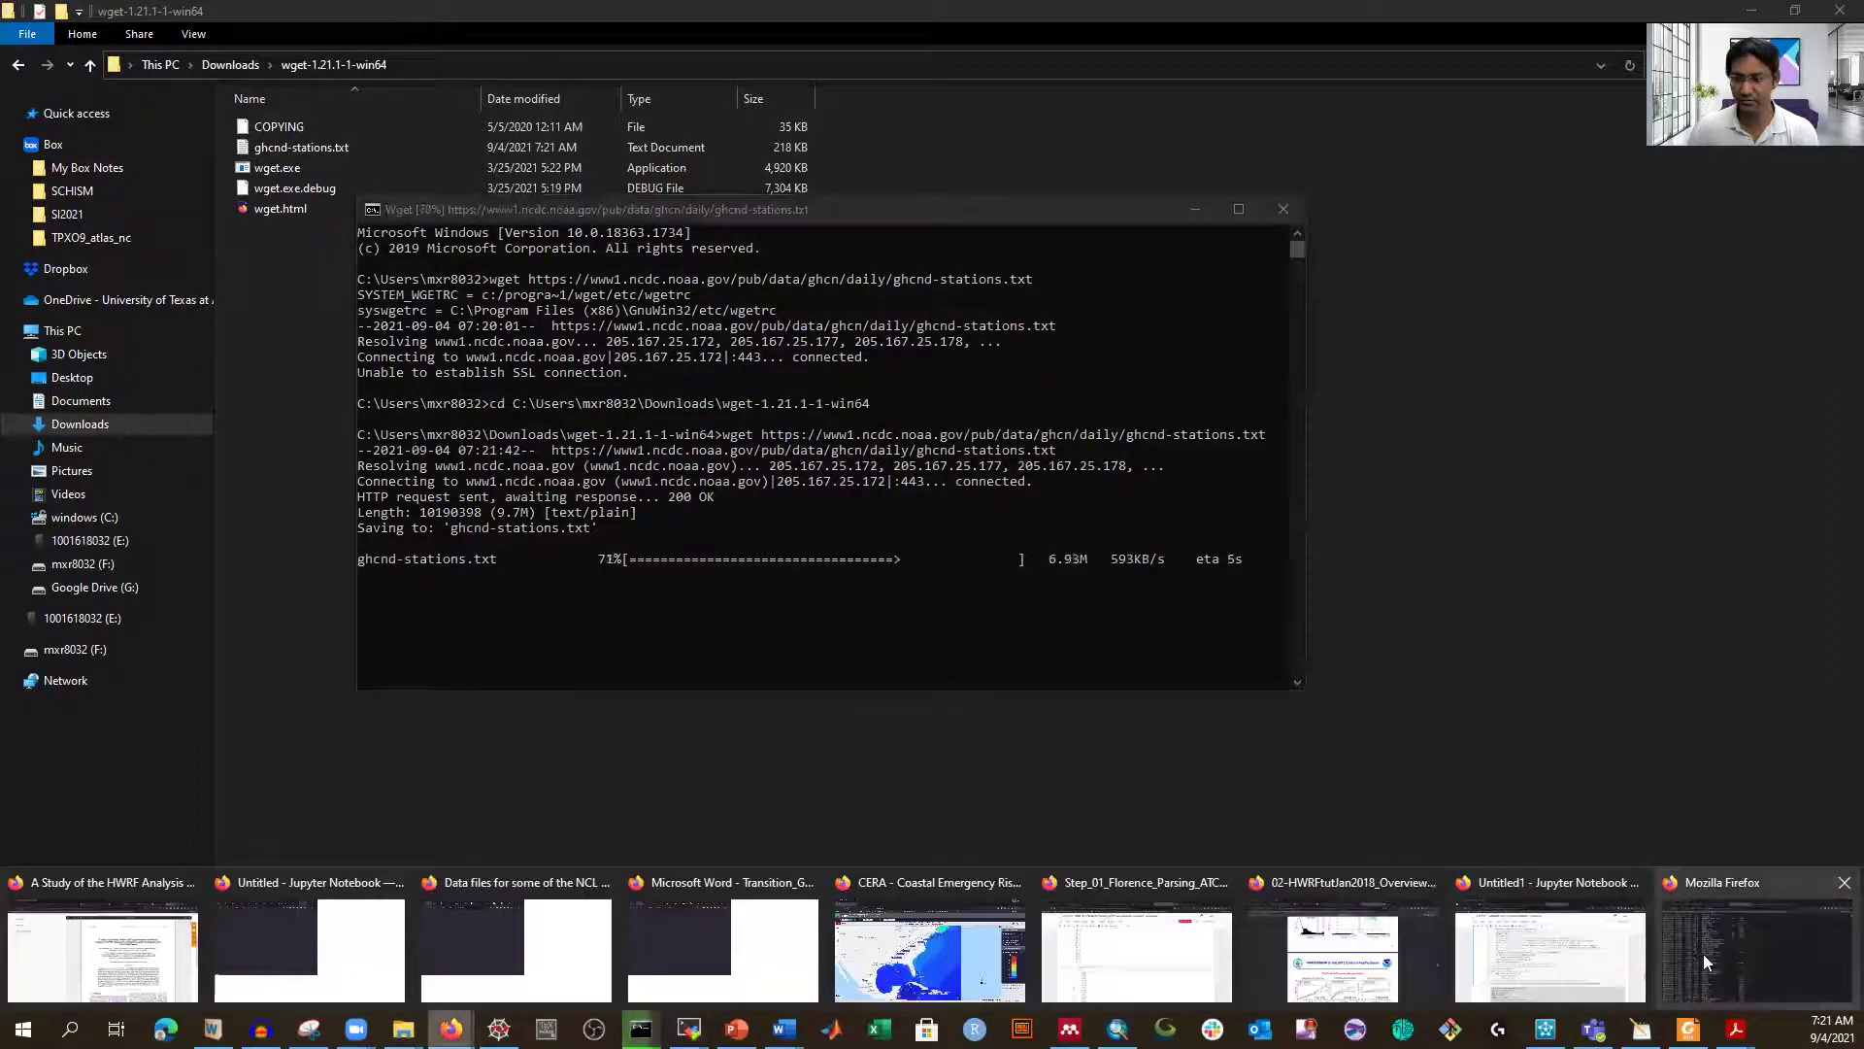
{"action": "left_click", "coordinate": [1757, 946]}
{"action": "key", "text": "ctrl+a"}
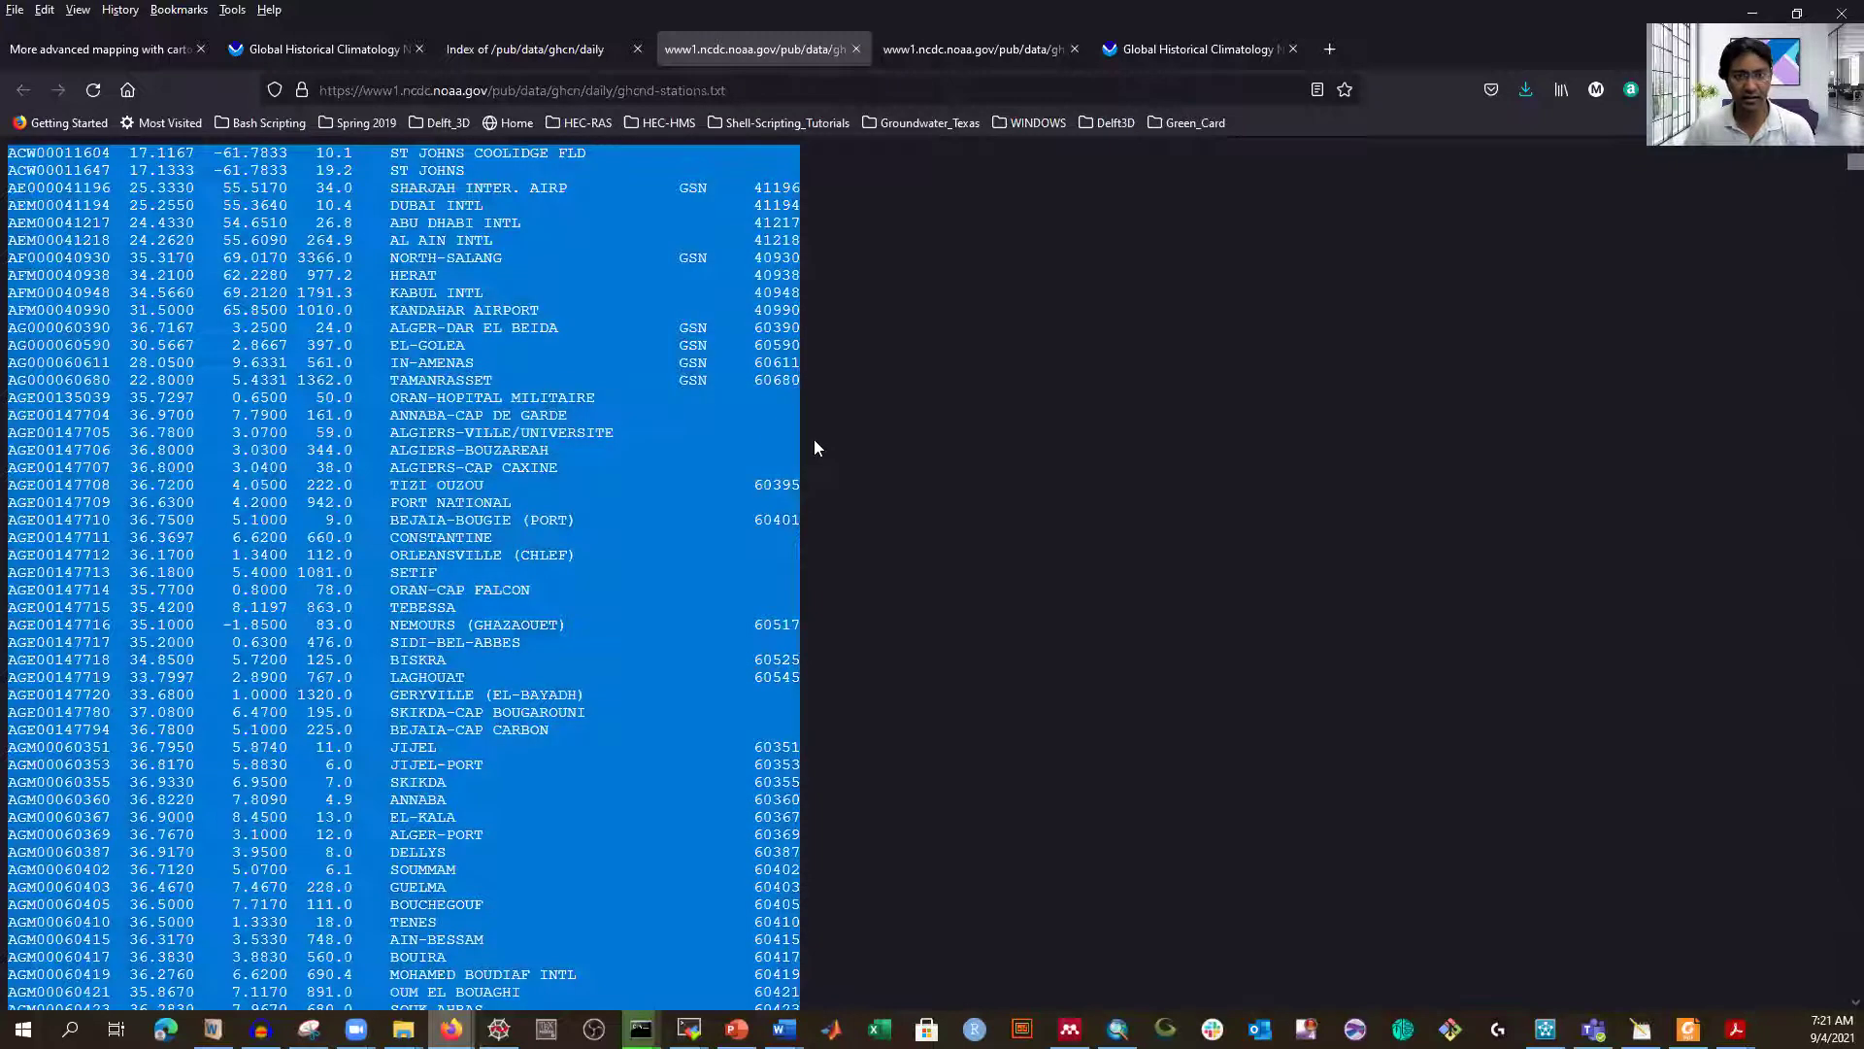
- Switch to File Explorer and create a new text document named GHCN.txt in the Downloads folder
{"action": "left_click", "coordinate": [403, 1028]}
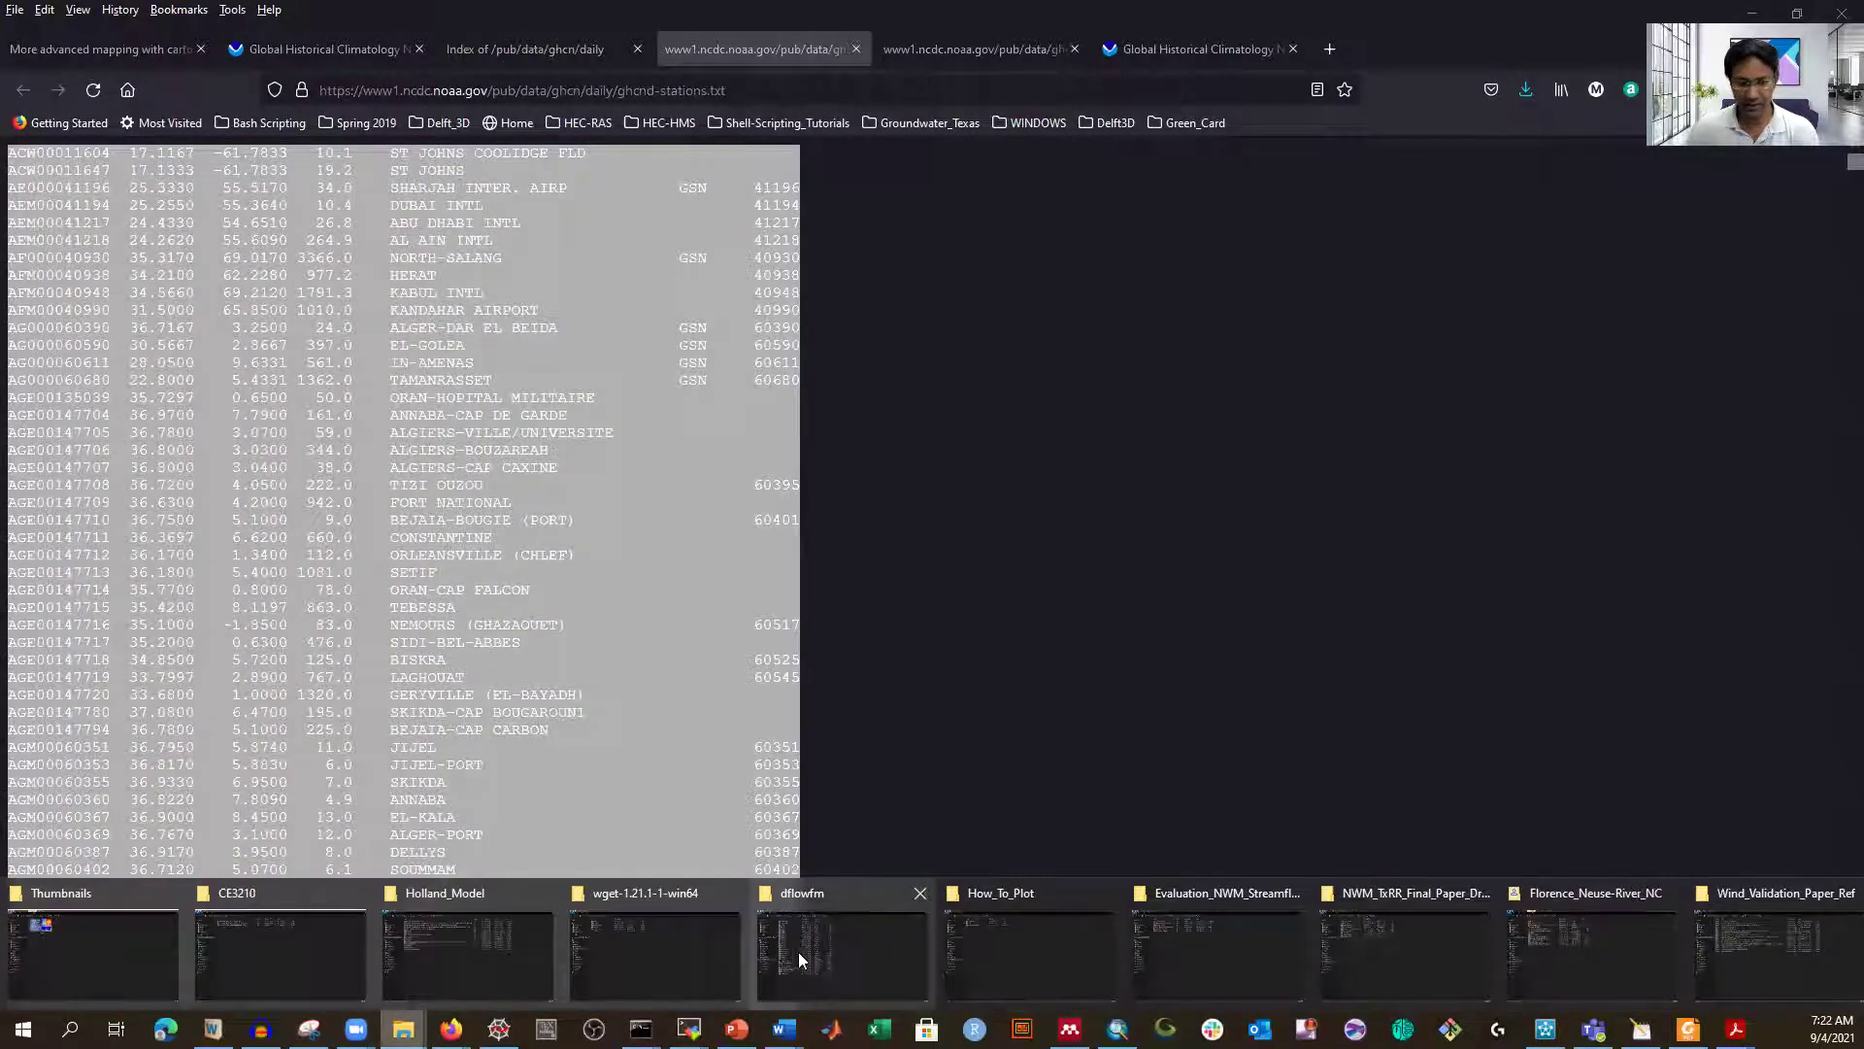
{"action": "left_click", "coordinate": [697, 934]}
{"action": "left_click", "coordinate": [89, 65]}
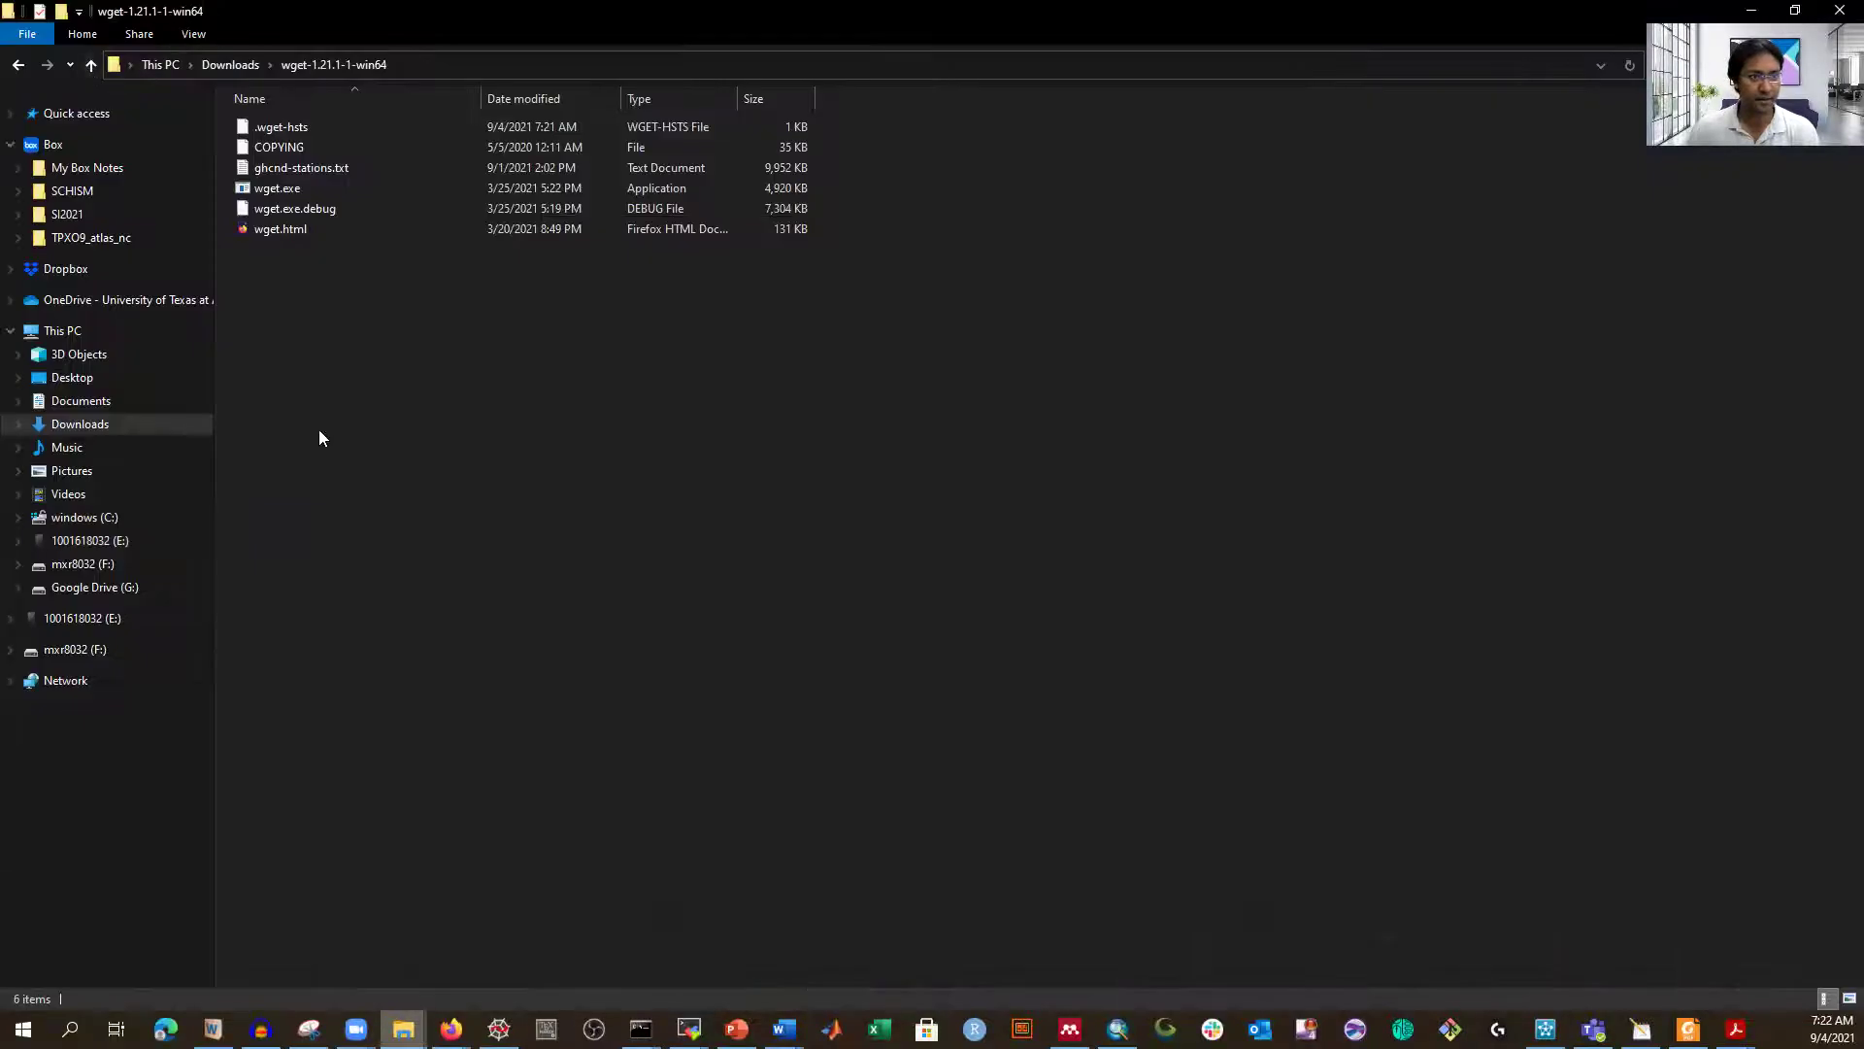
{"action": "right_click", "coordinate": [529, 703]}
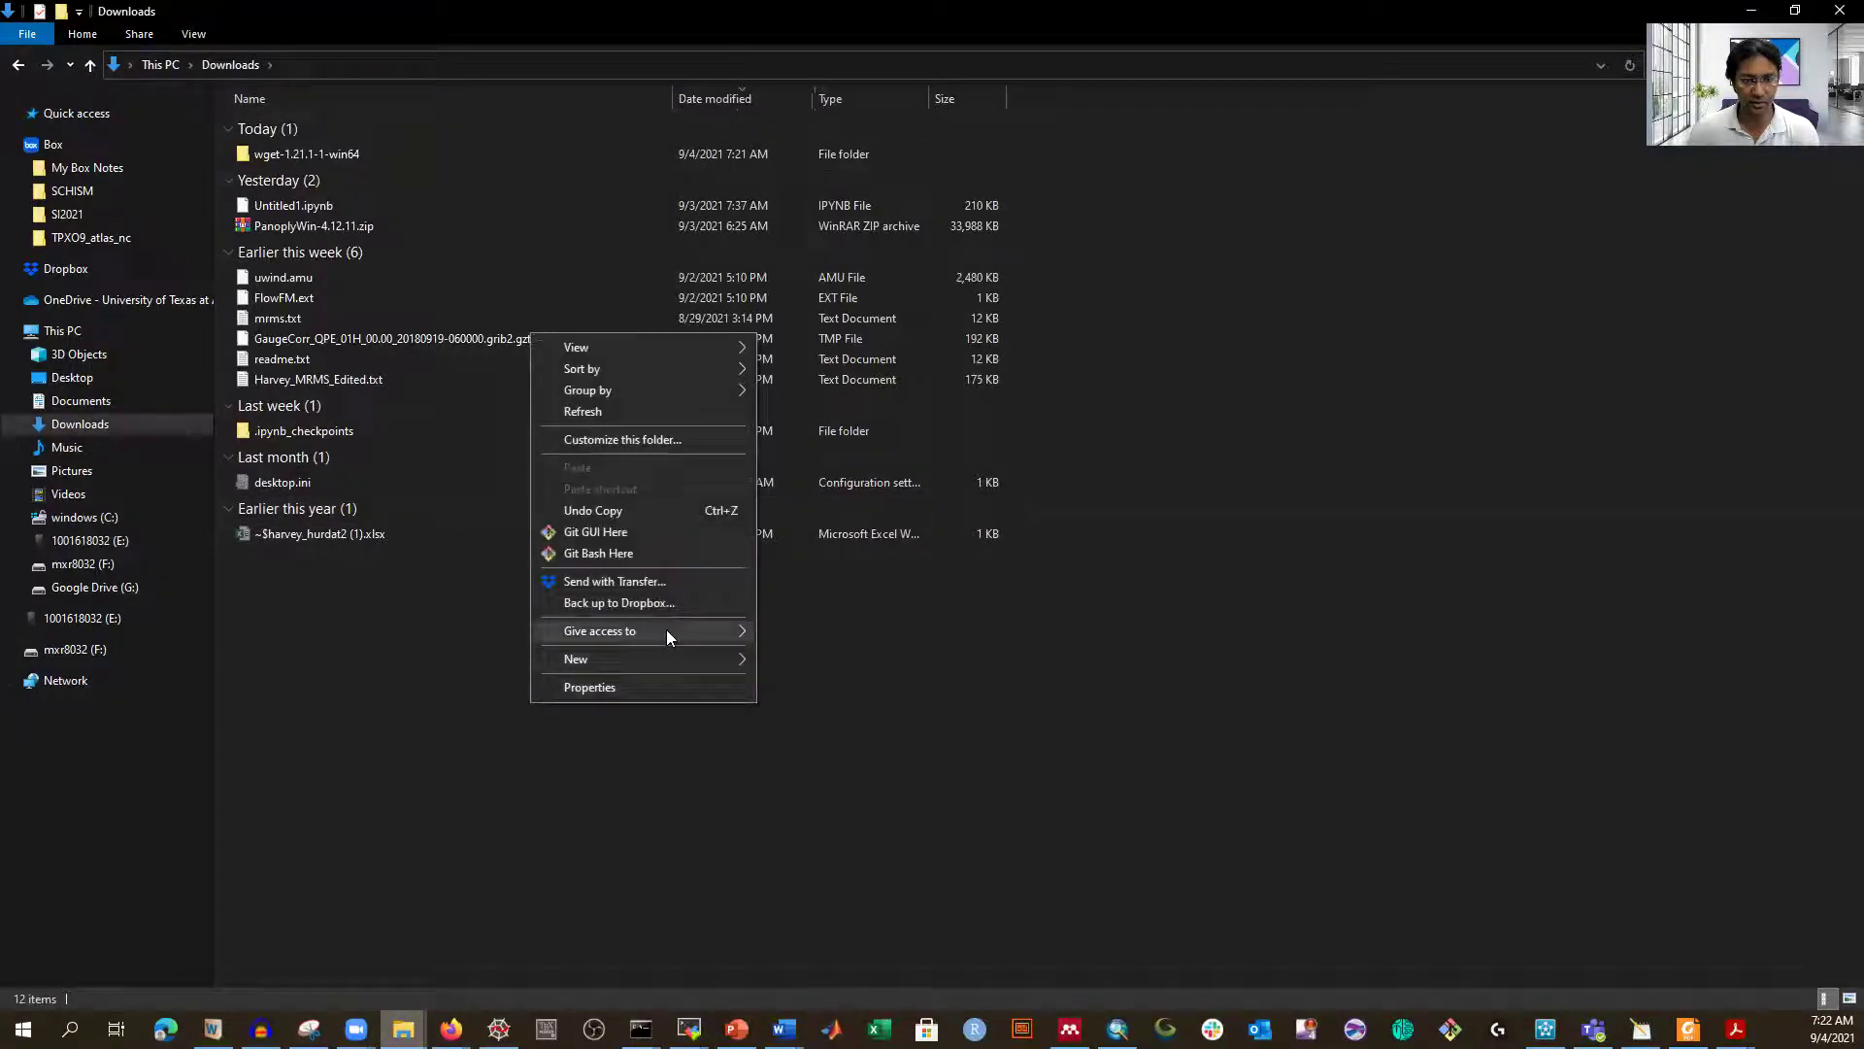
{"action": "mouse_move", "coordinate": [723, 661]}
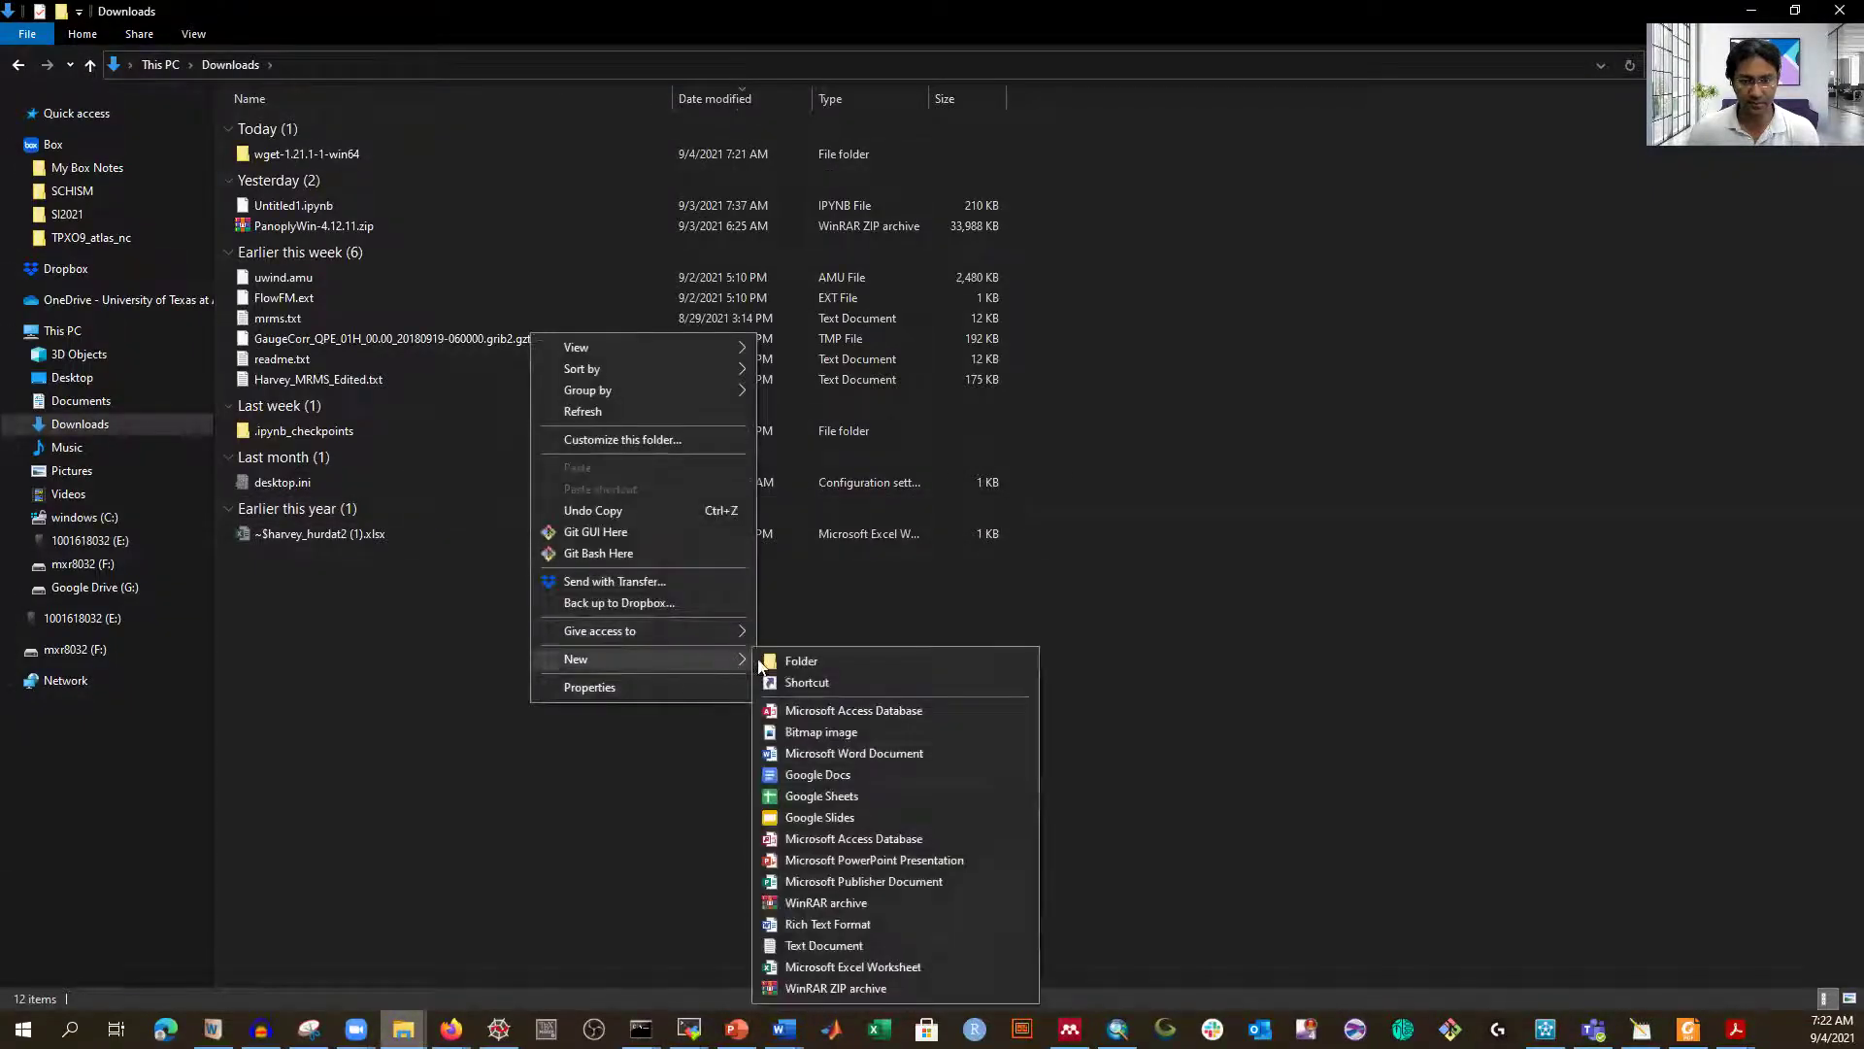
{"action": "left_click", "coordinate": [837, 946]}
{"action": "type", "text": "GHCN.txt"}
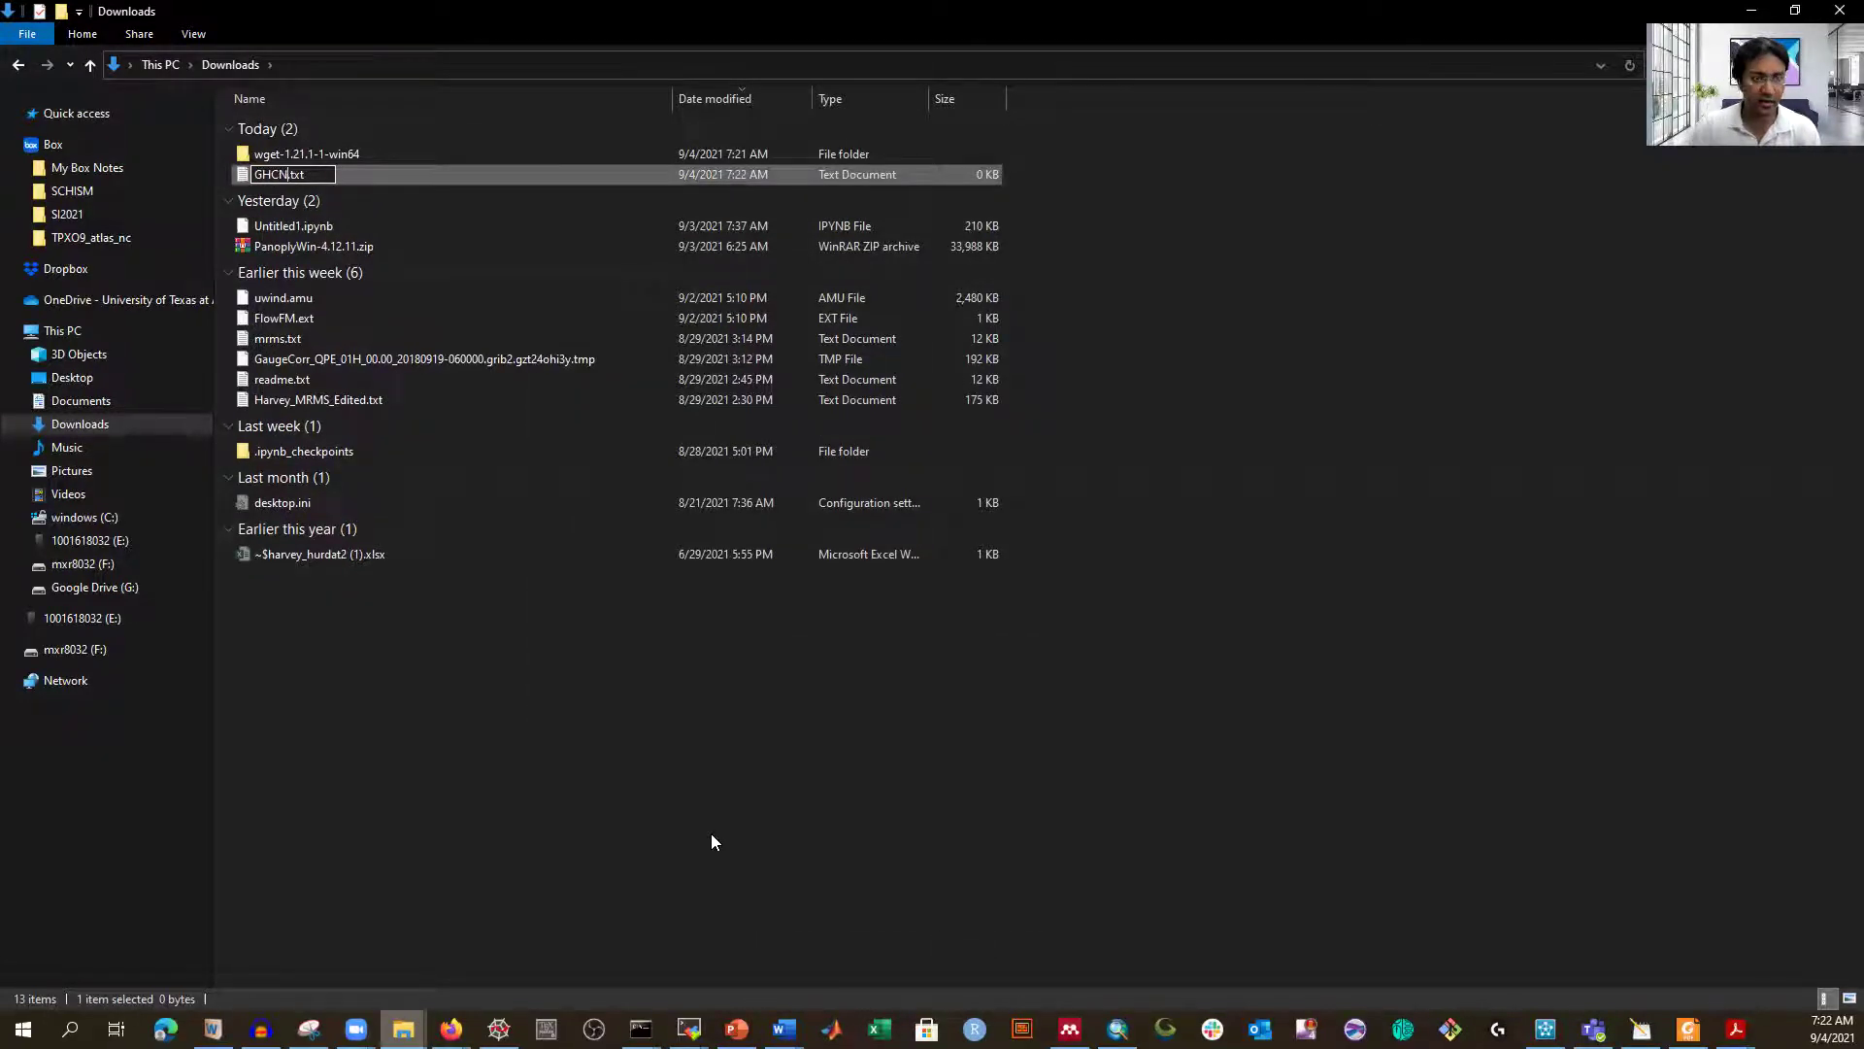
{"action": "key", "text": "Return"}
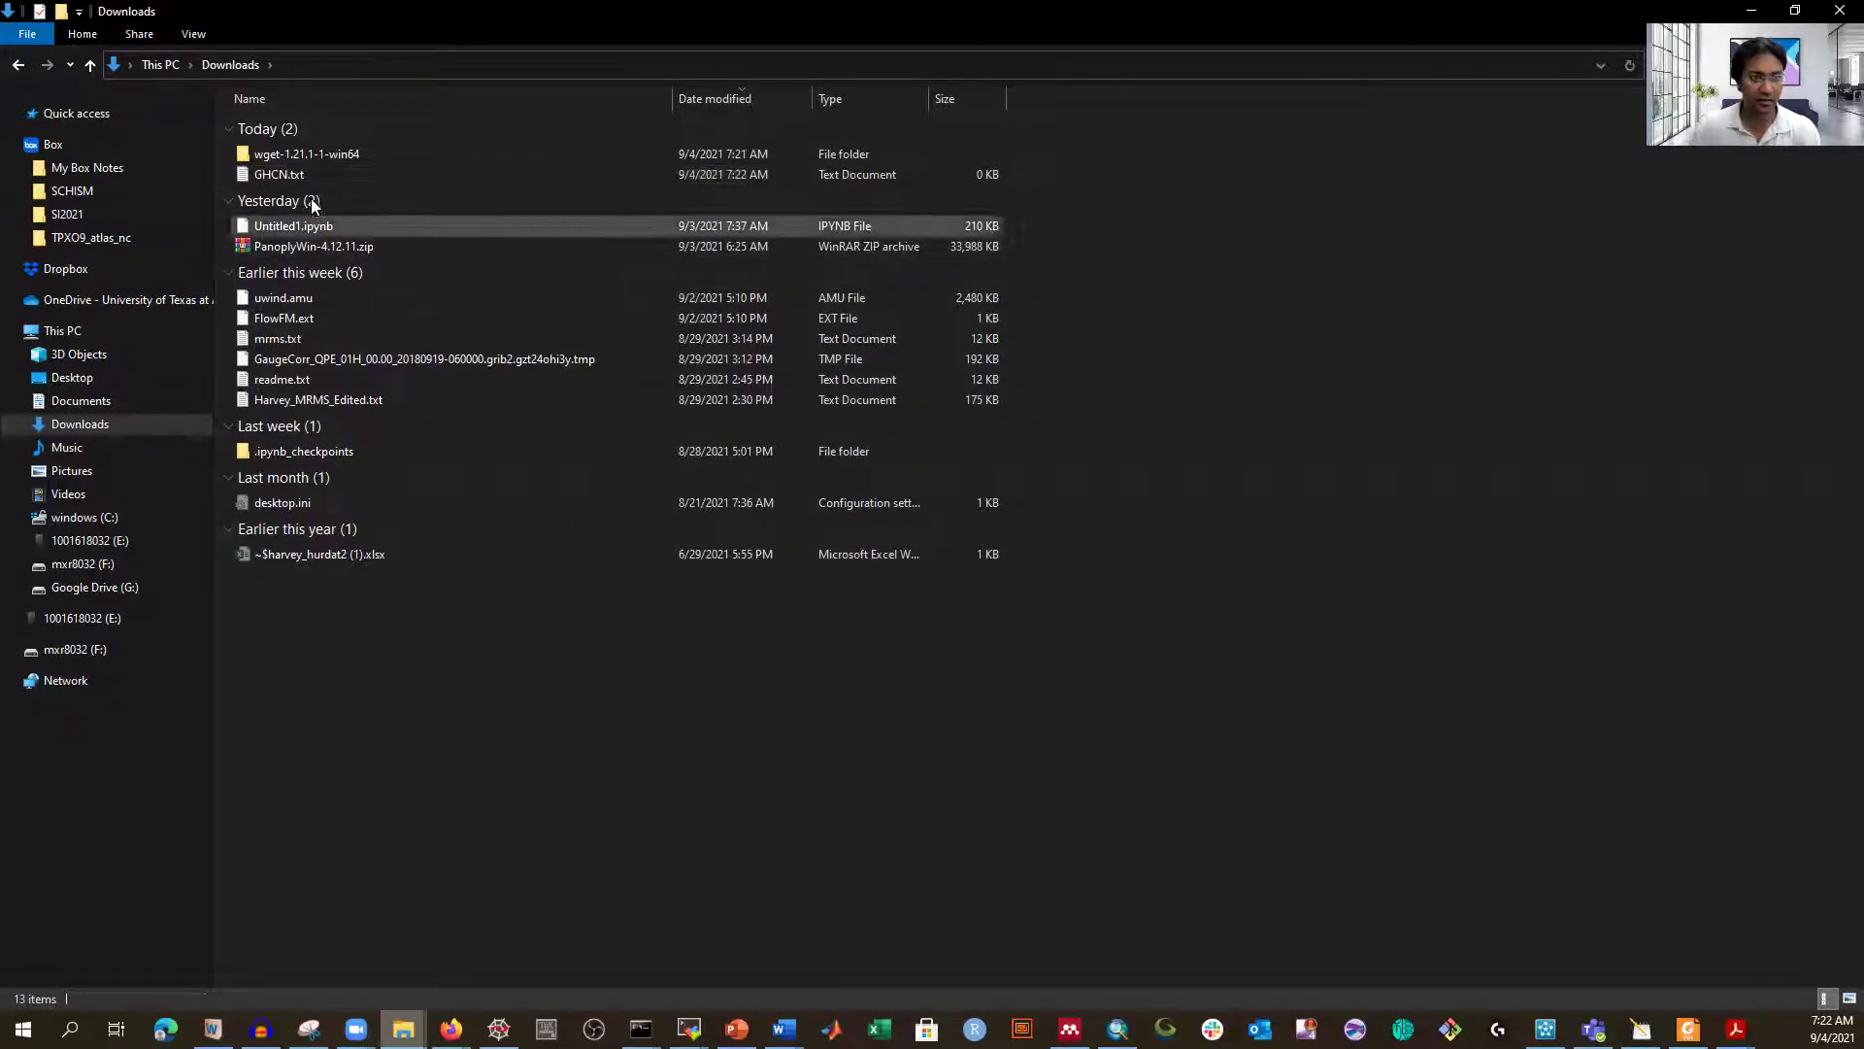
- Open GHCN.txt, paste the copied station list into it, then save the changes and close it
{"action": "double_click", "coordinate": [295, 174]}
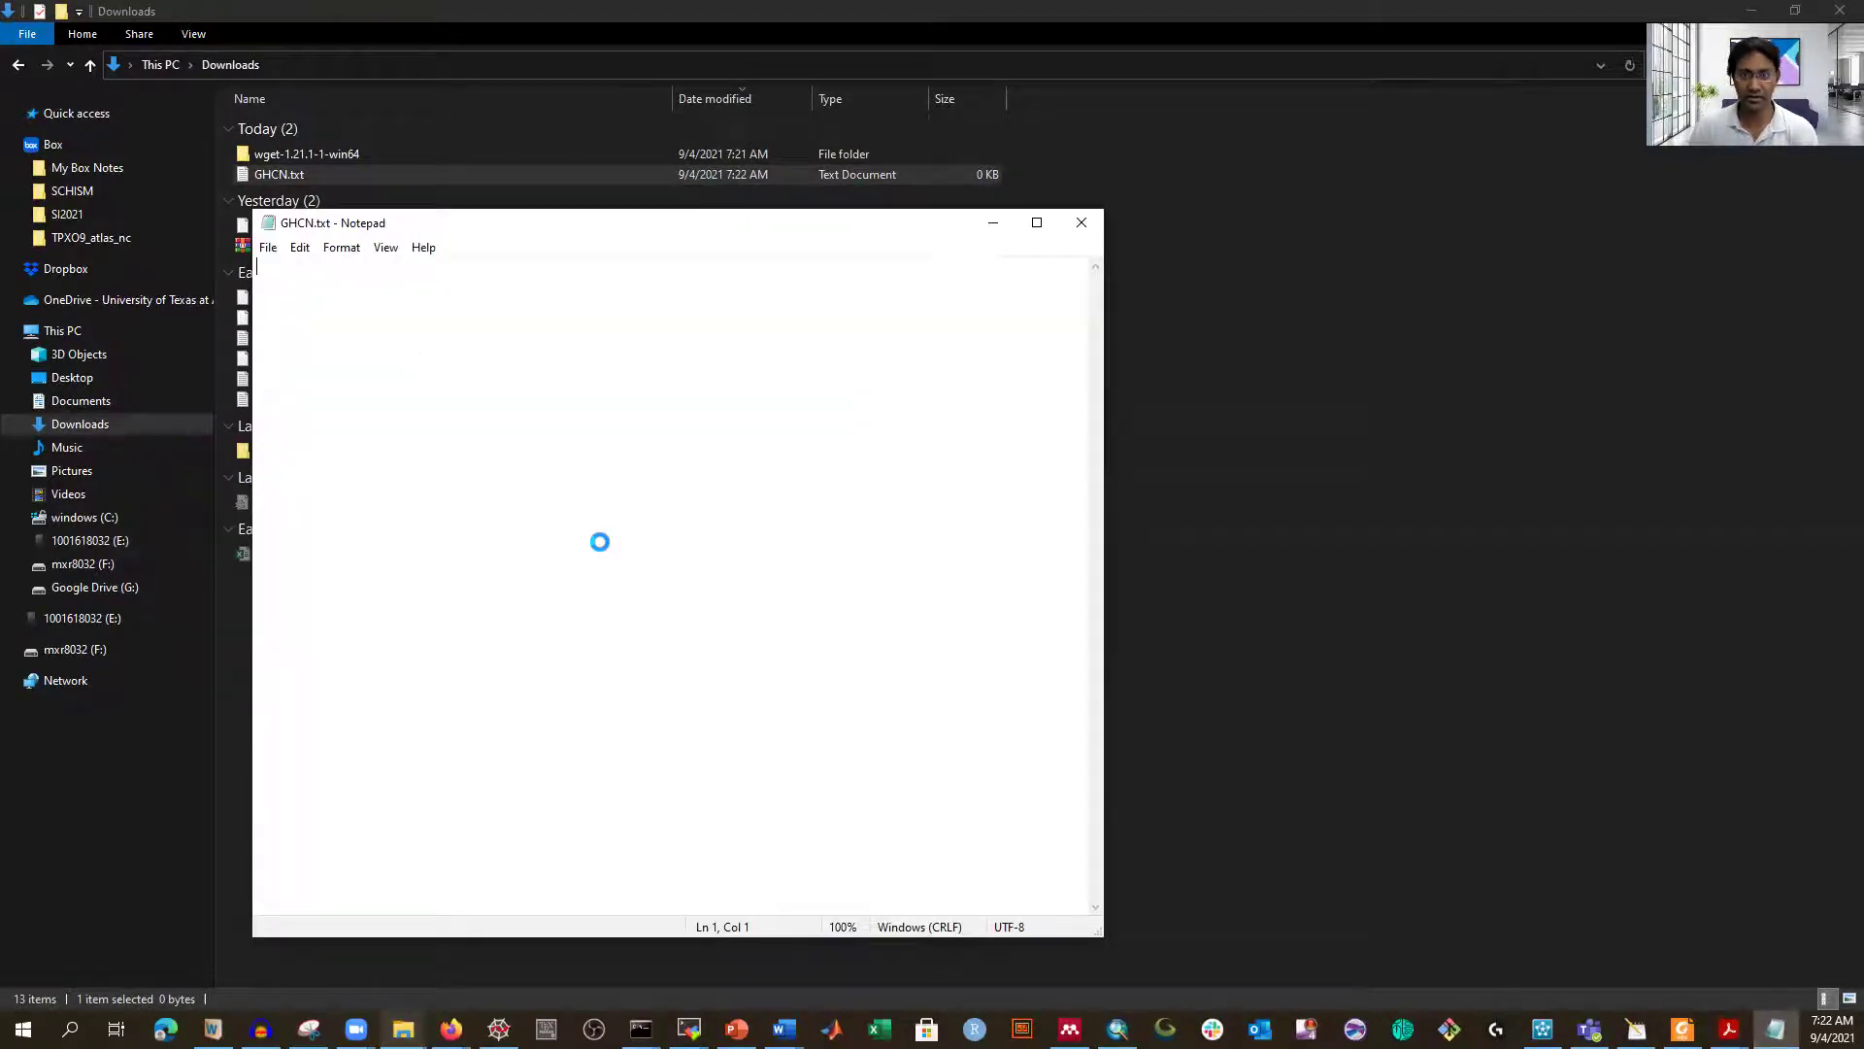
{"action": "scroll", "coordinate": [602, 540], "scroll_direction": "up", "scroll_amount": 20}
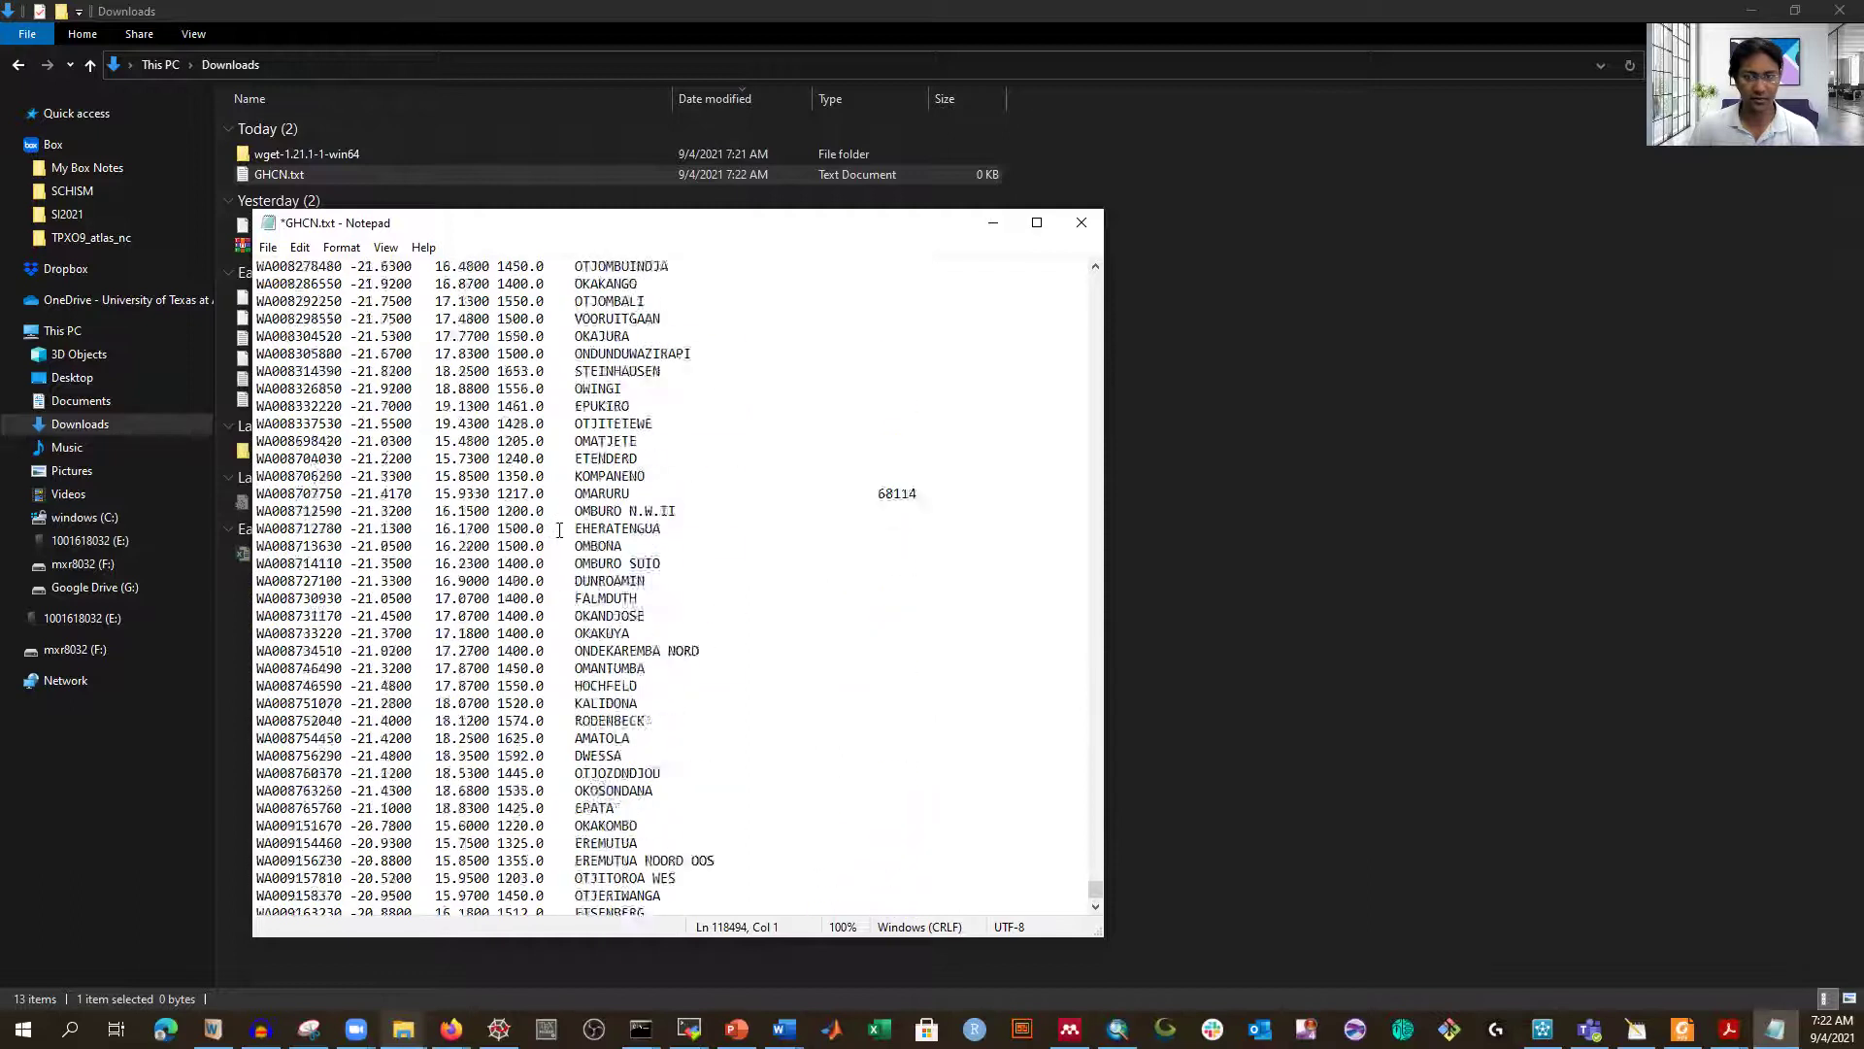
{"action": "left_click", "coordinate": [1081, 223]}
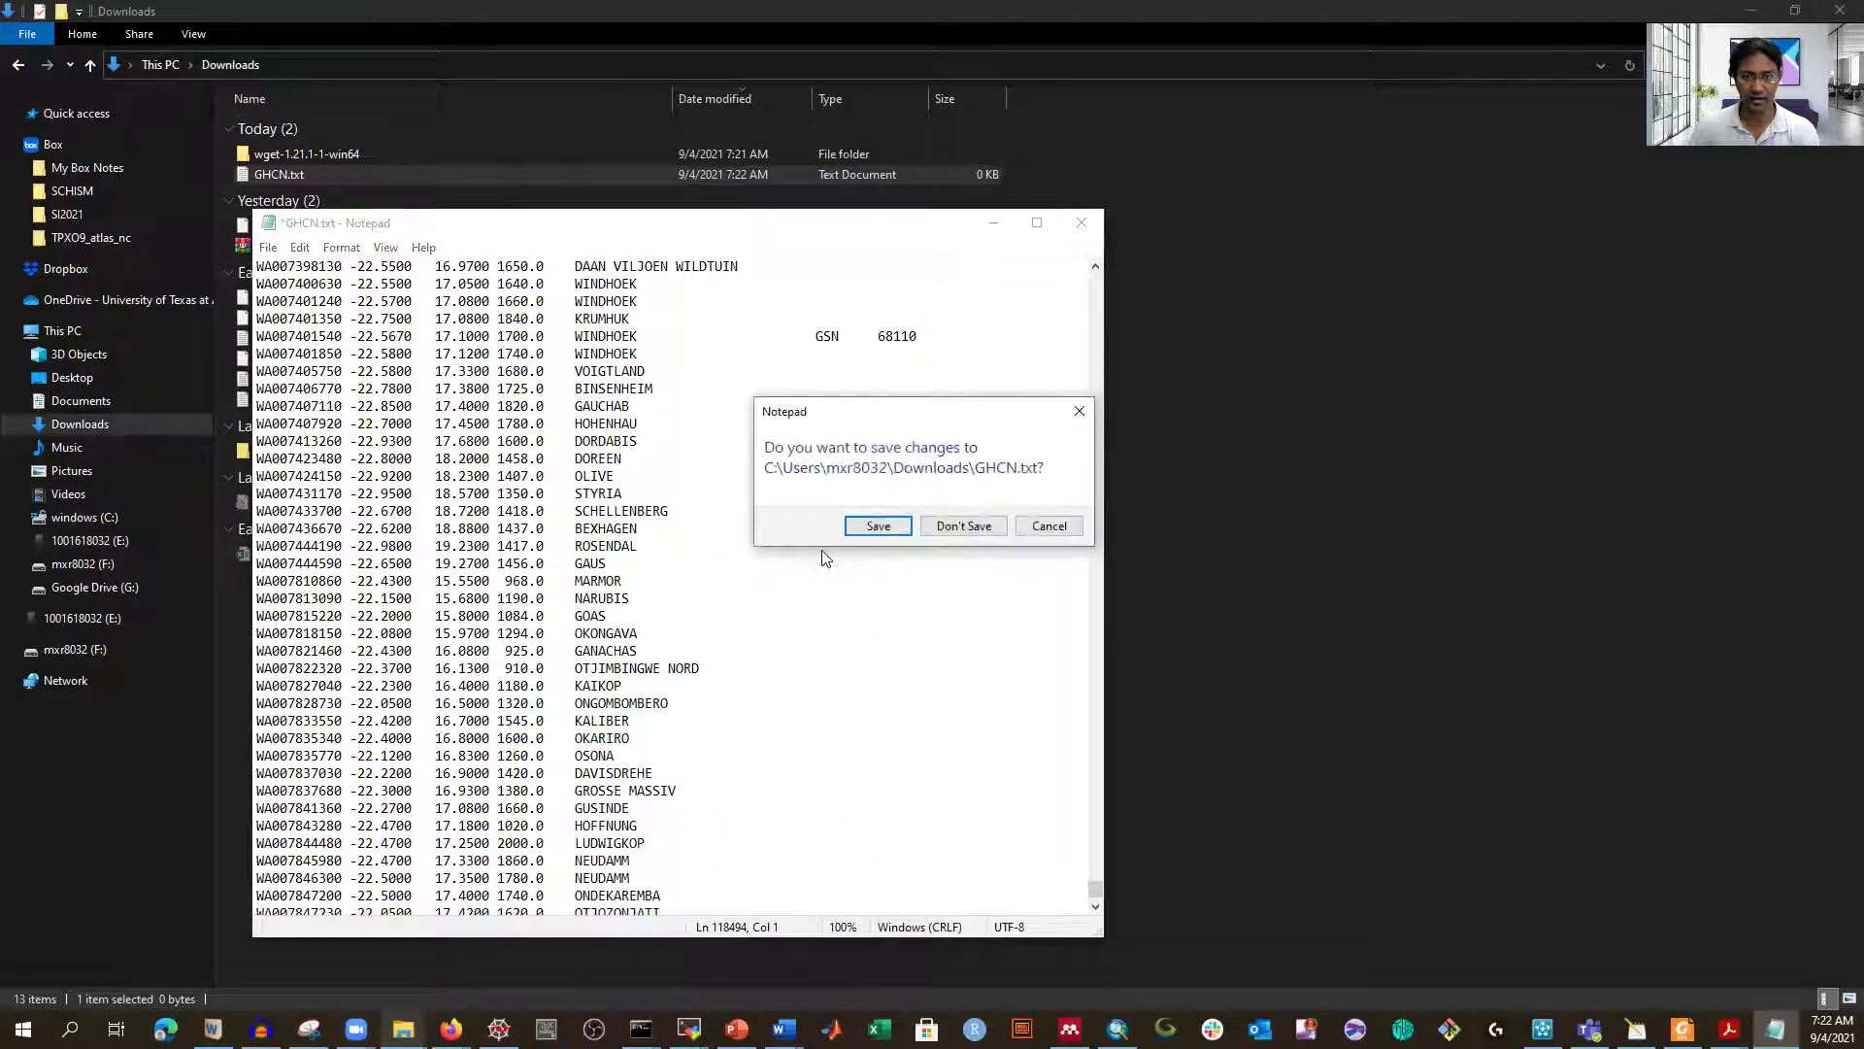
{"action": "left_click", "coordinate": [878, 525]}
{"action": "left_click", "coordinate": [746, 796]}
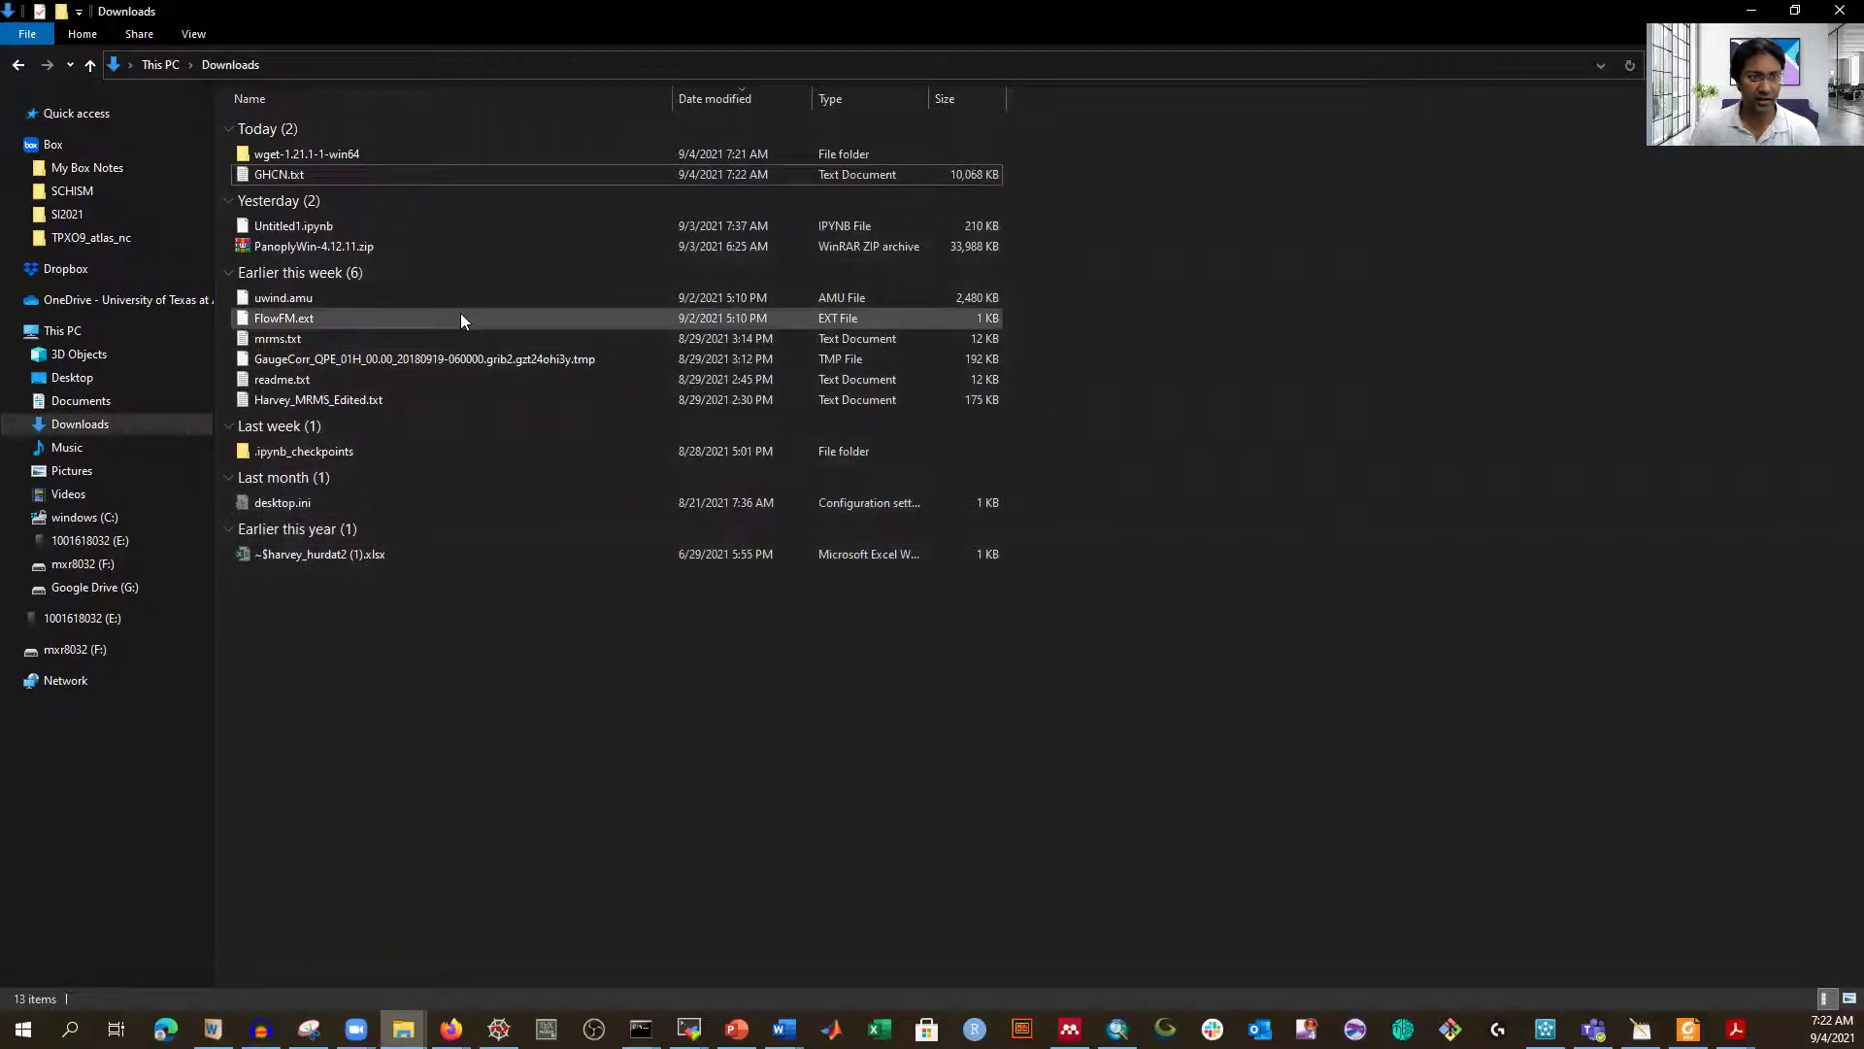
- Check the wget download's status in Command Prompt and minimize its window
{"action": "mouse_move", "coordinate": [641, 1028]}
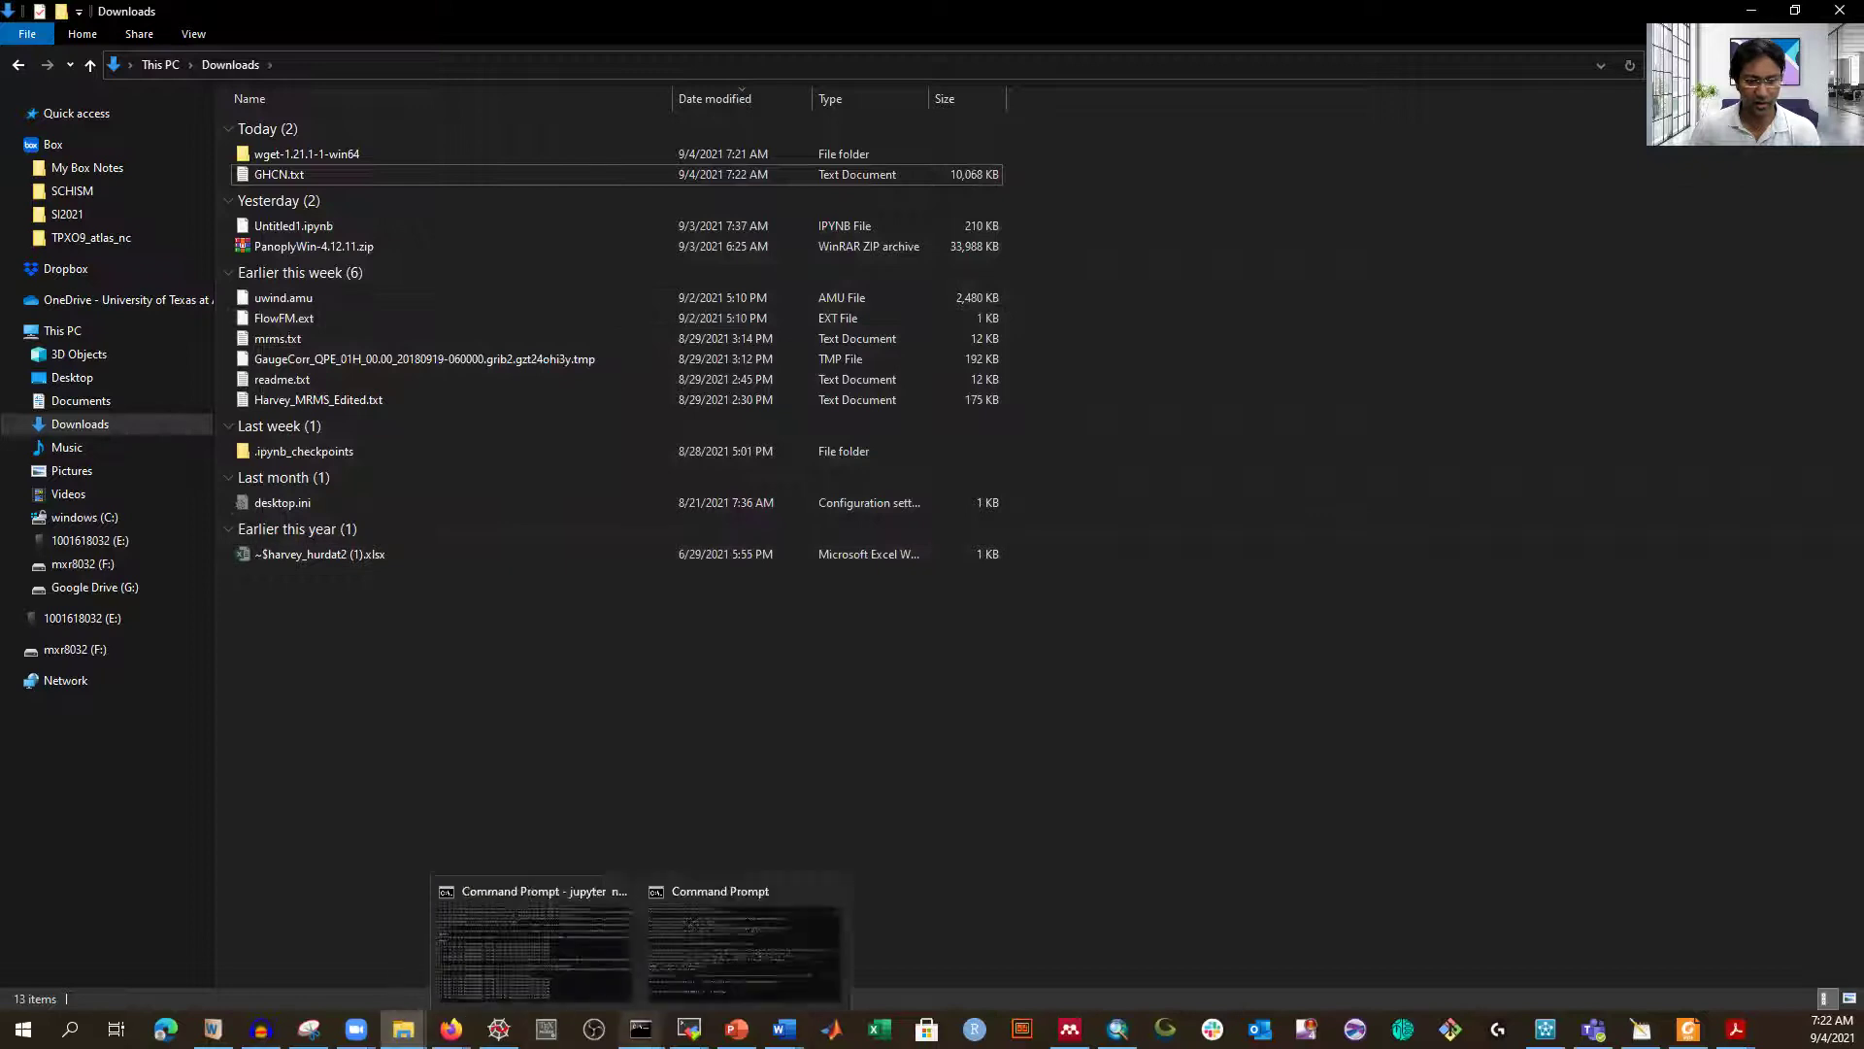
{"action": "left_click", "coordinate": [750, 954]}
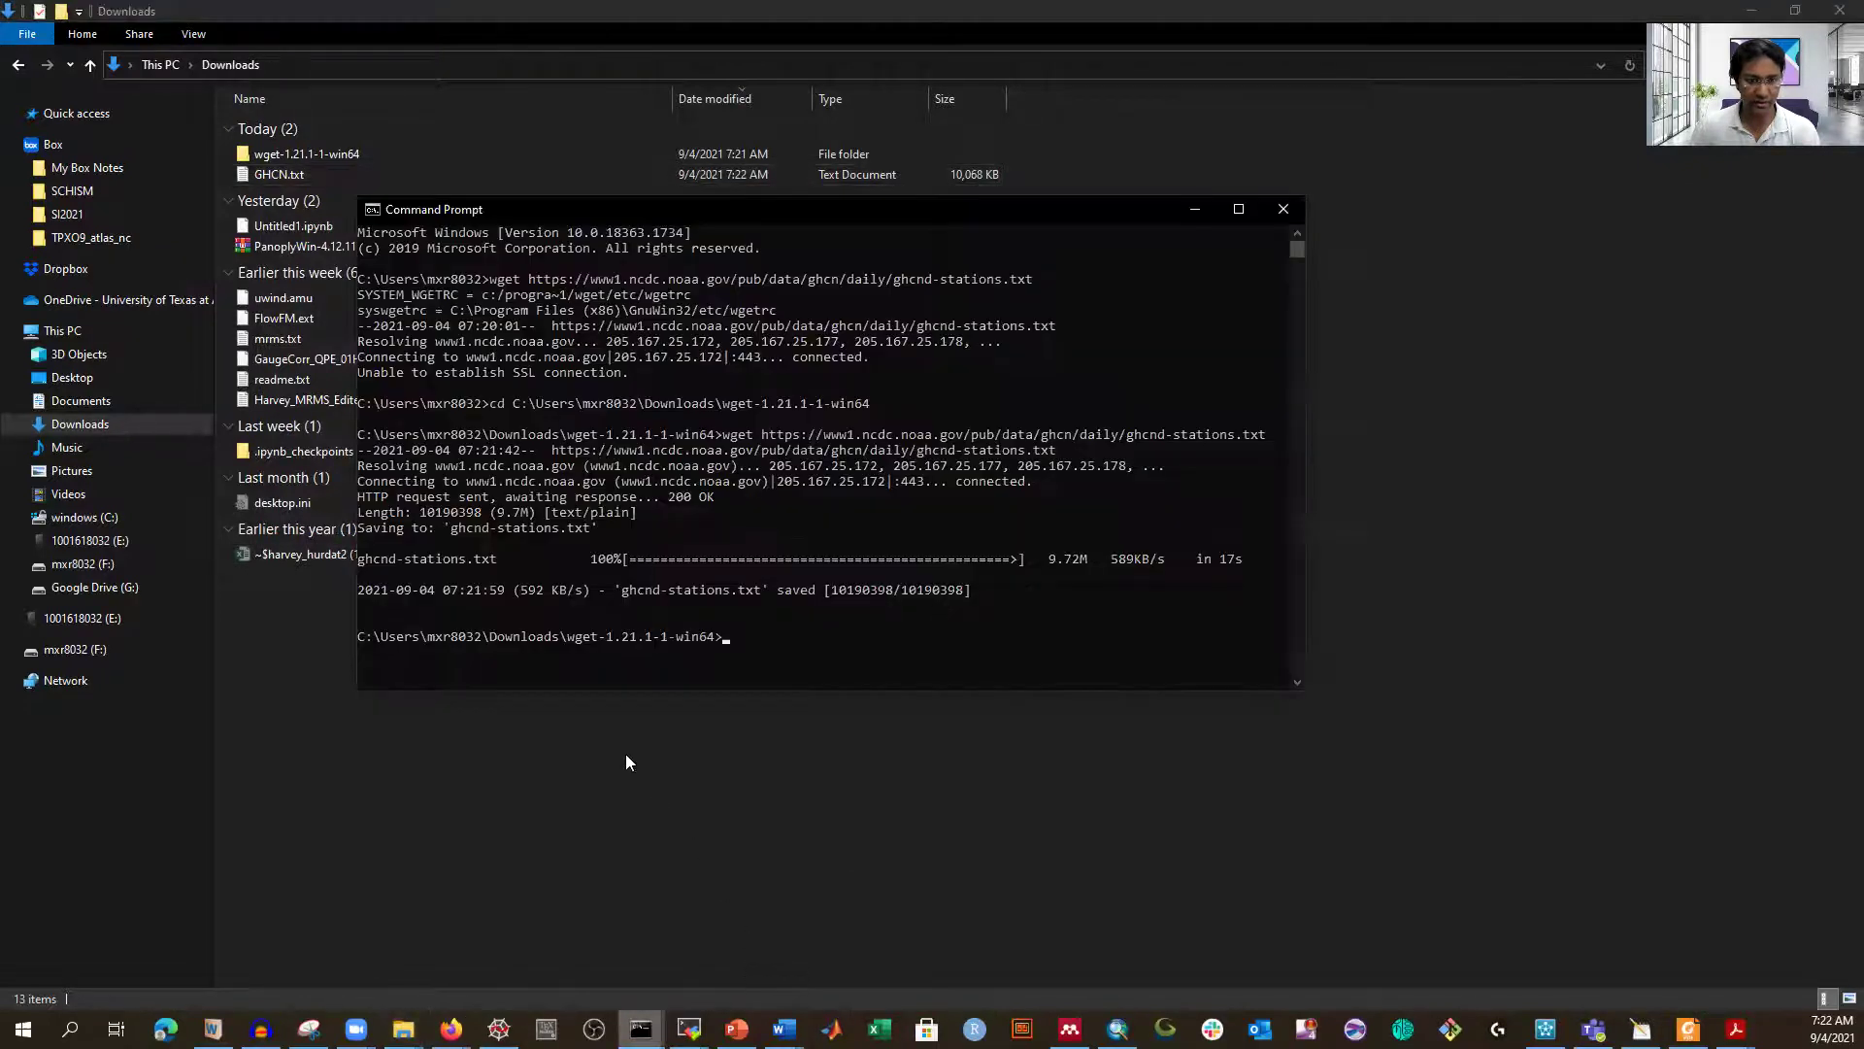
{"action": "left_click", "coordinate": [1195, 211]}
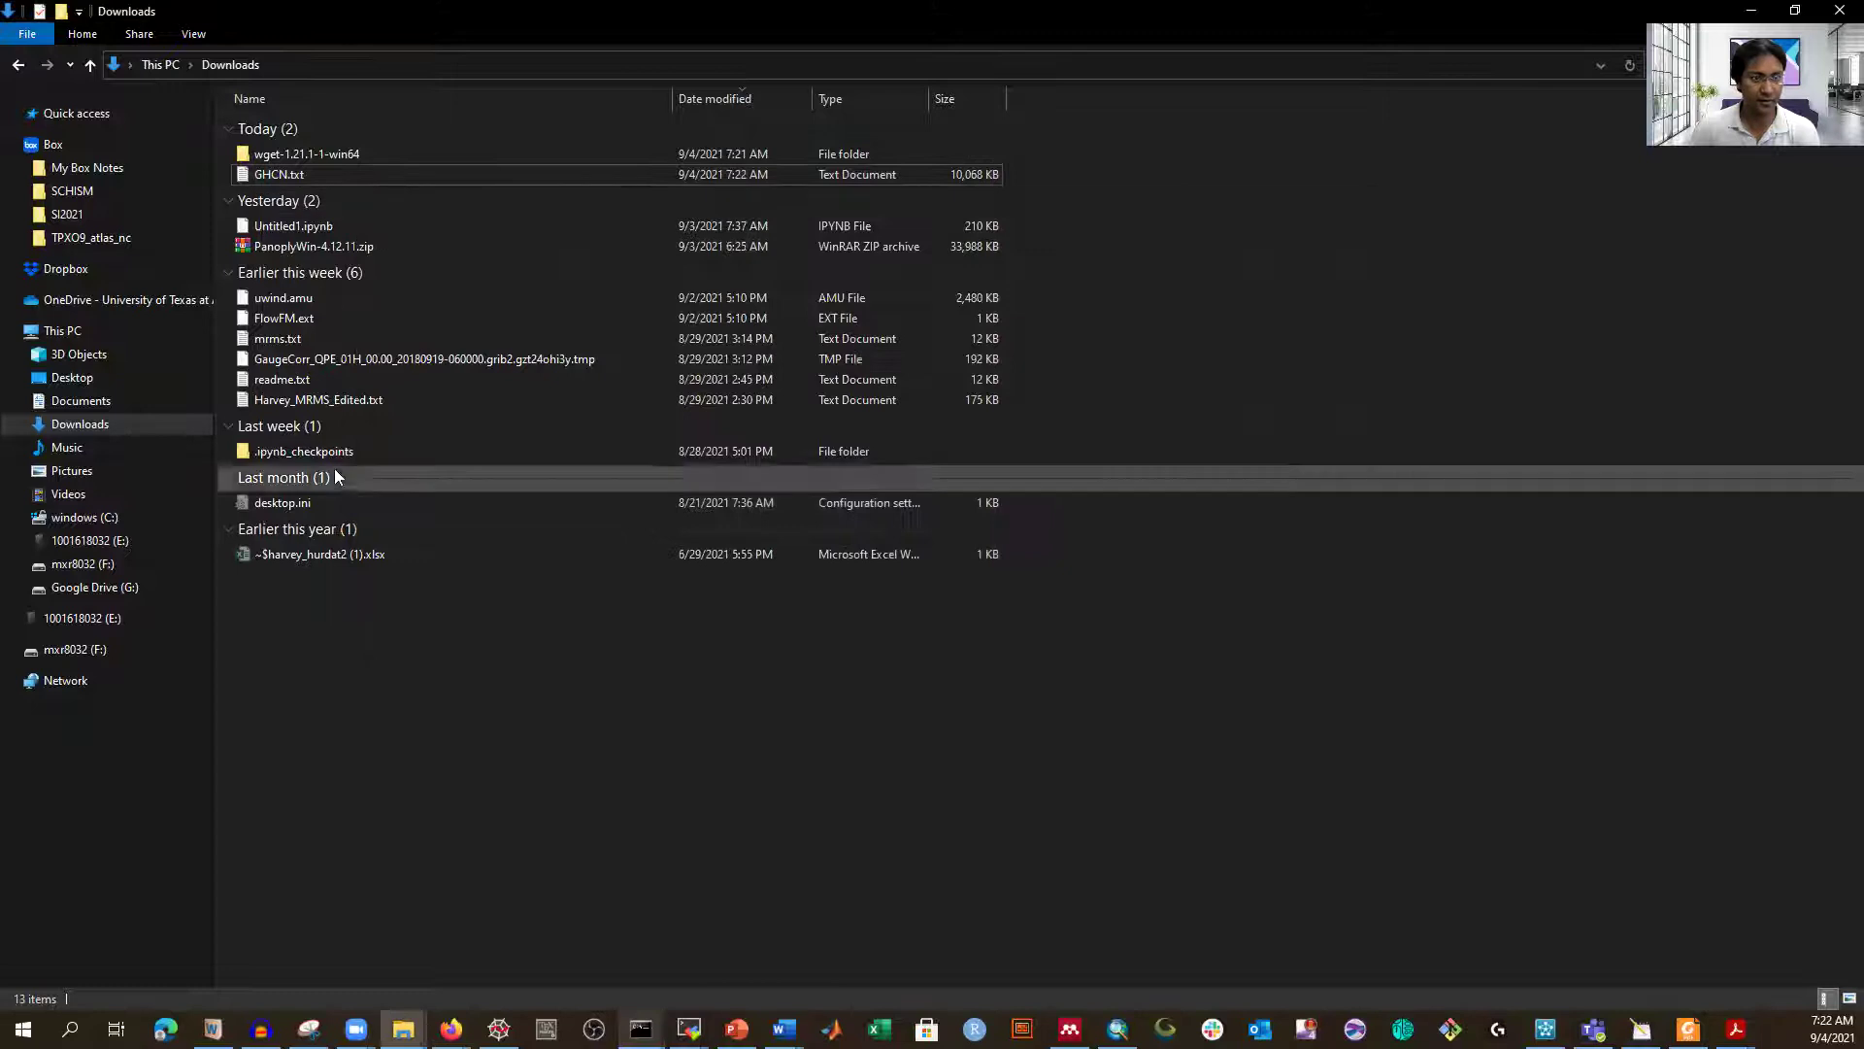
- Open ghcnd-stations.txt from the wget-1.21.1-1-win64 folder, look through the station records and close the file
{"action": "double_click", "coordinate": [318, 155]}
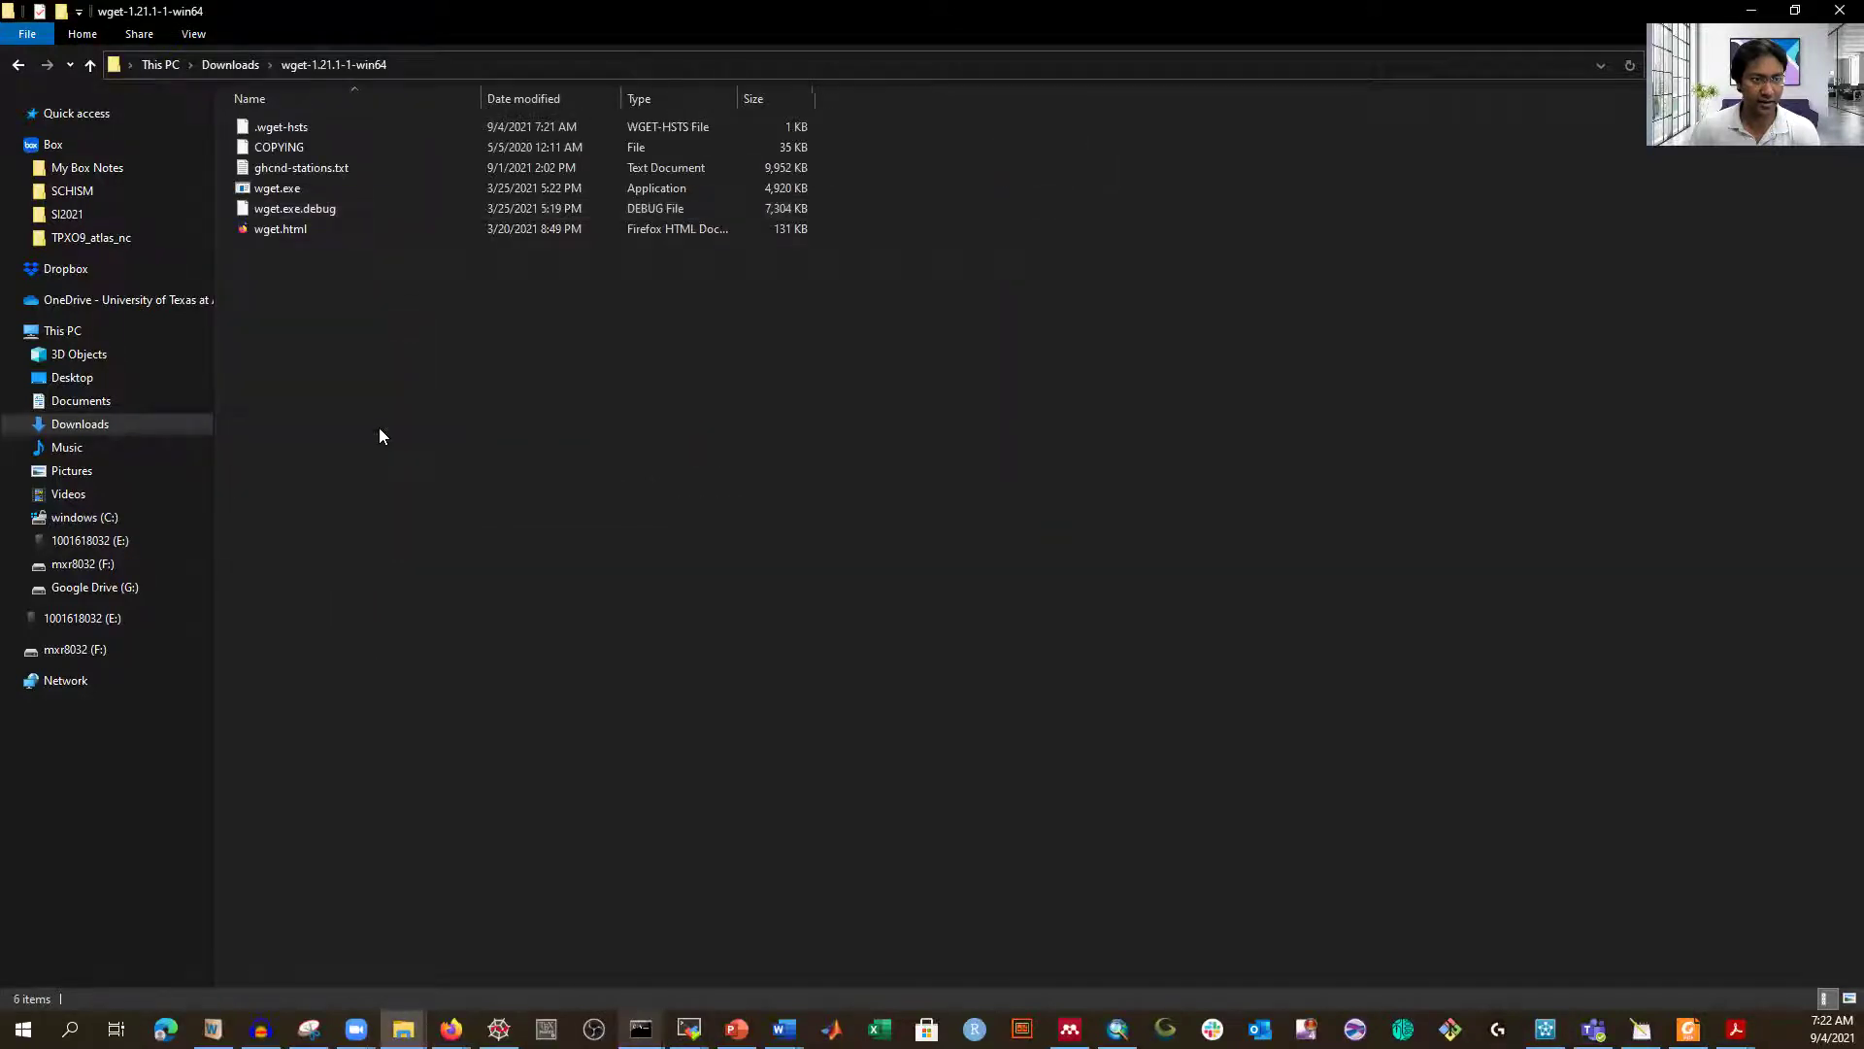
{"action": "double_click", "coordinate": [308, 167]}
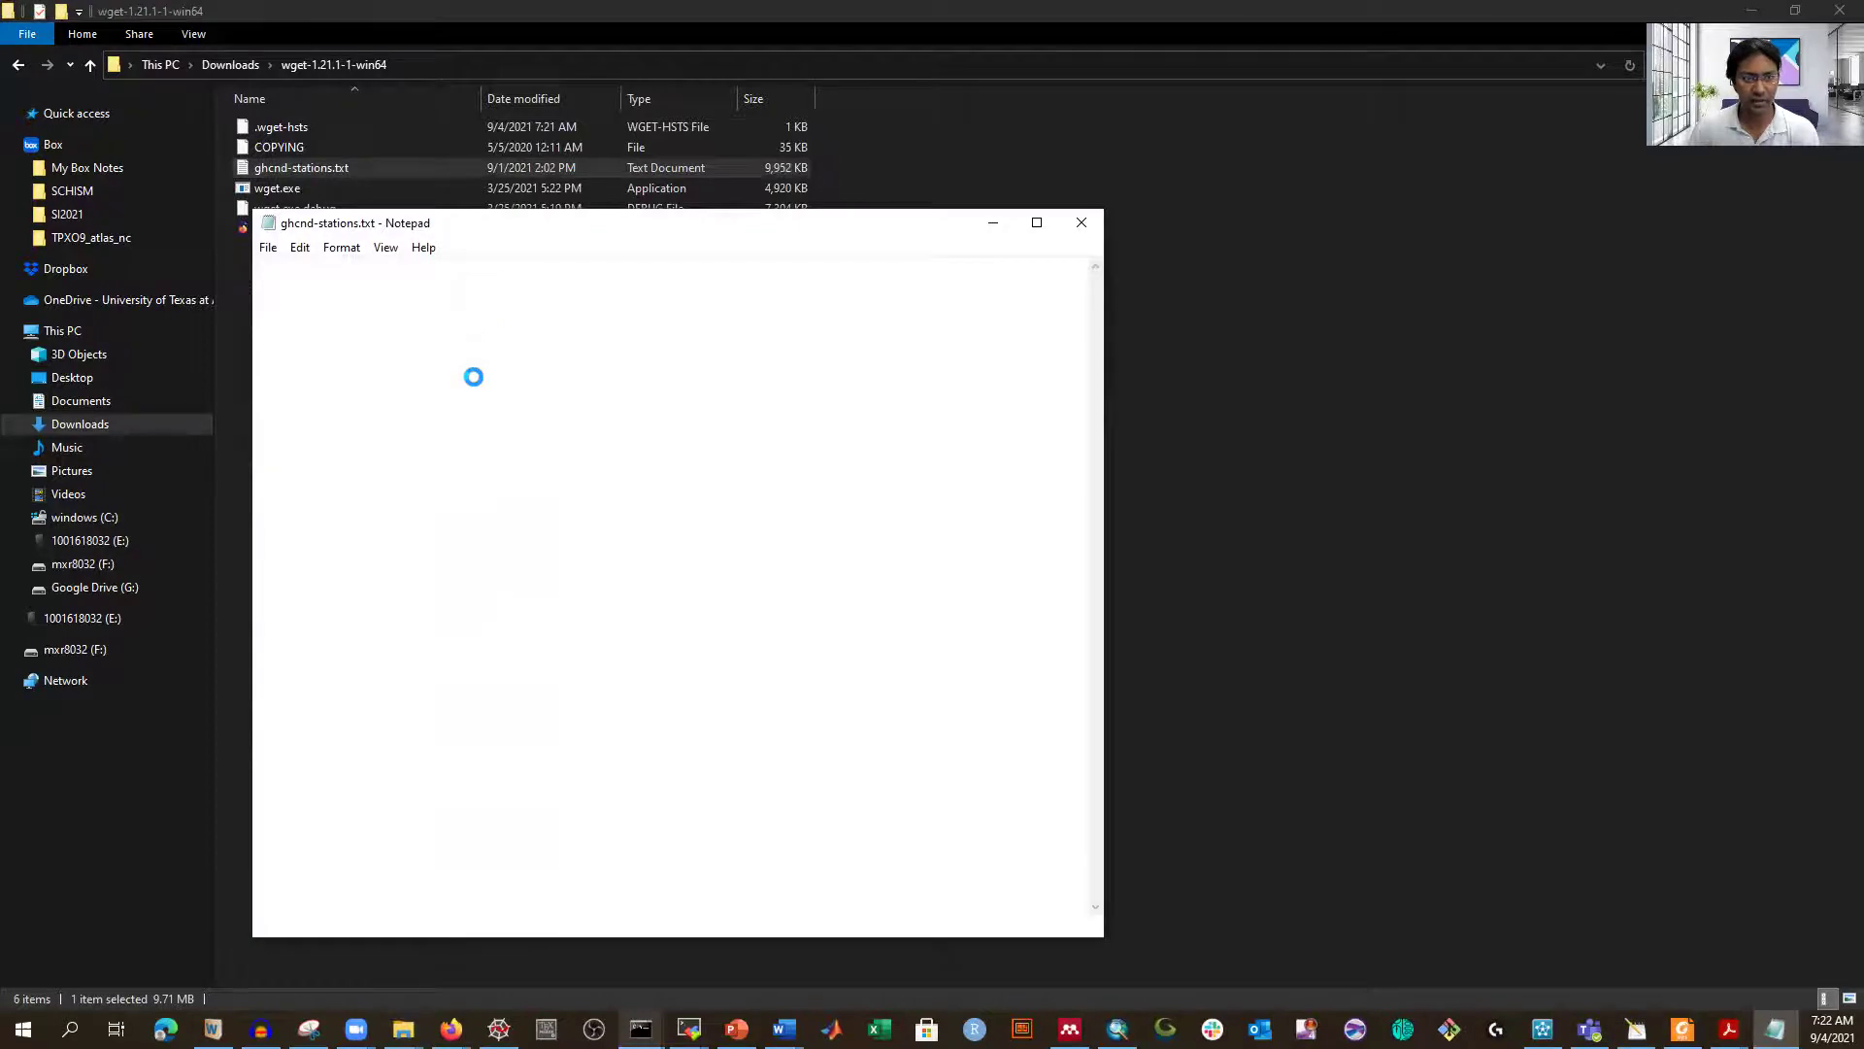
{"action": "scroll", "coordinate": [524, 445], "scroll_direction": "down", "scroll_amount": 20}
{"action": "scroll", "coordinate": [525, 445], "scroll_direction": "up", "scroll_amount": 15}
{"action": "left_click", "coordinate": [1083, 226]}
- Copy the path of the wget-1.21.1-1-win64 folder and create a blank workbook in Excel
{"action": "left_click", "coordinate": [529, 60]}
{"action": "key", "text": "ctrl+c"}
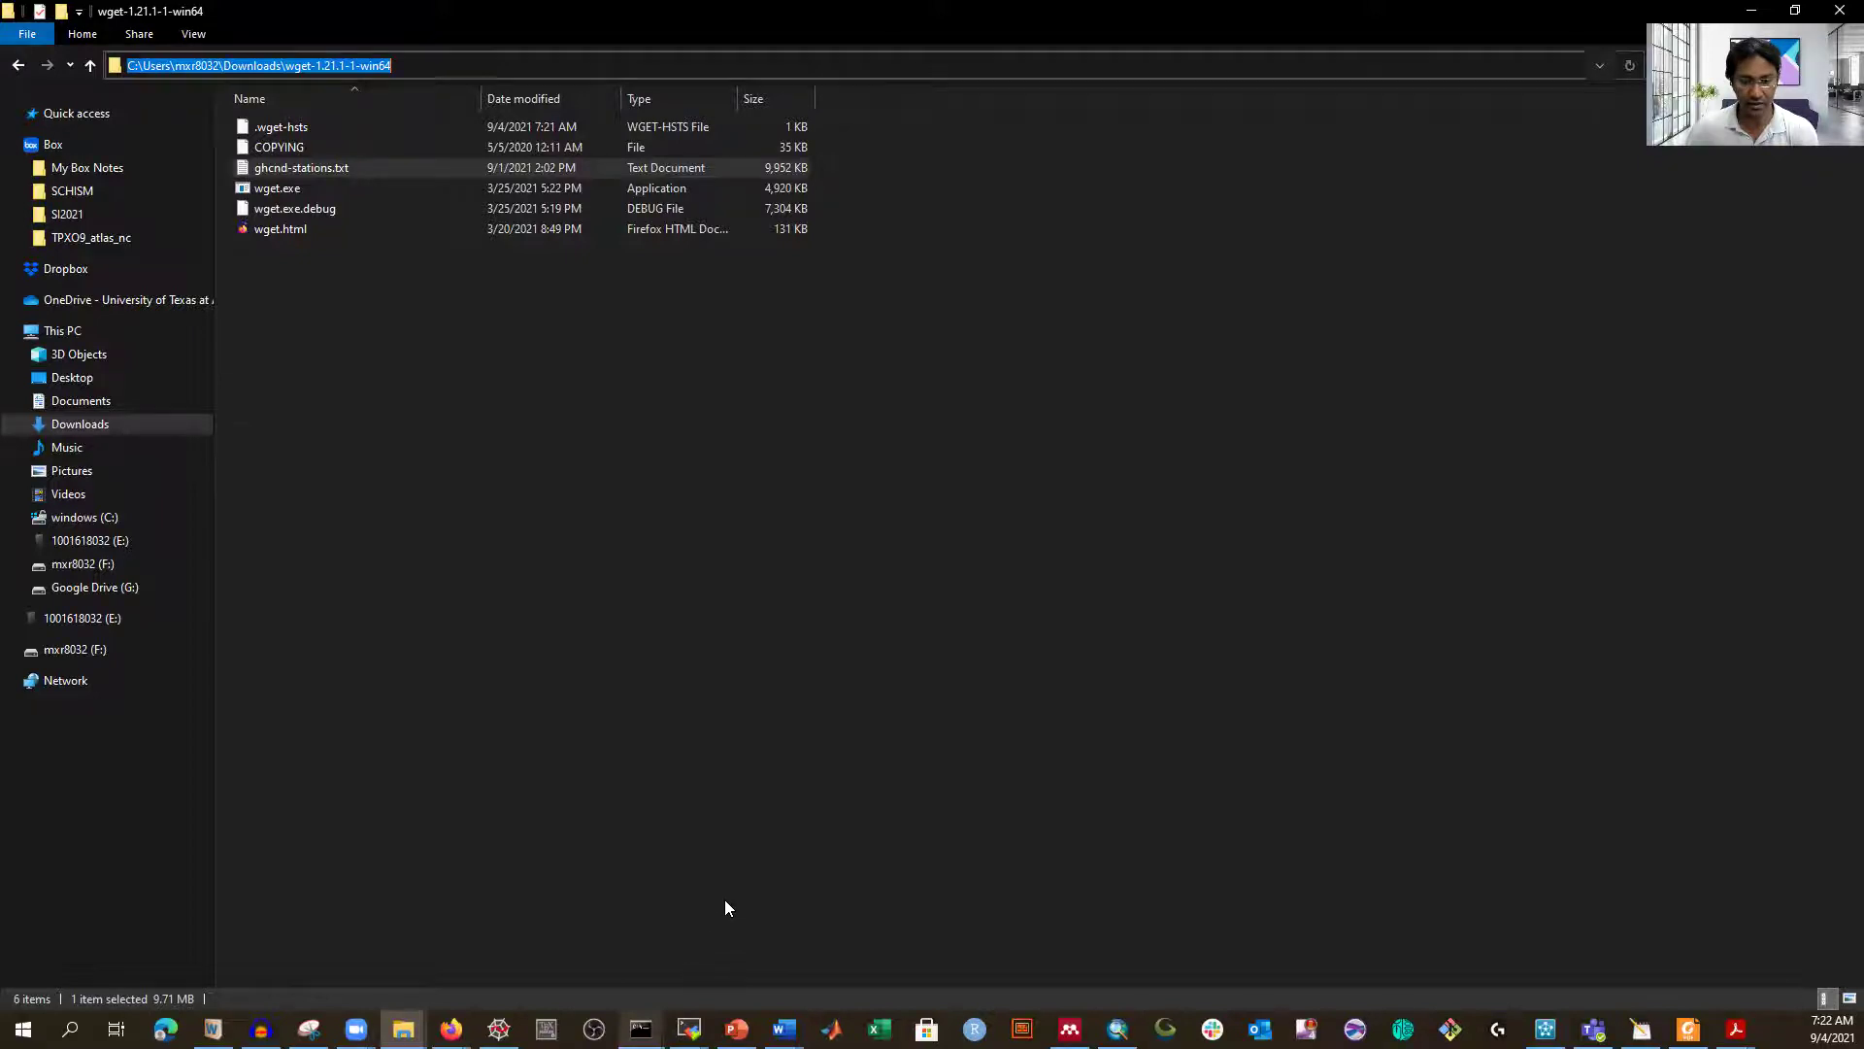
{"action": "left_click", "coordinate": [880, 1028]}
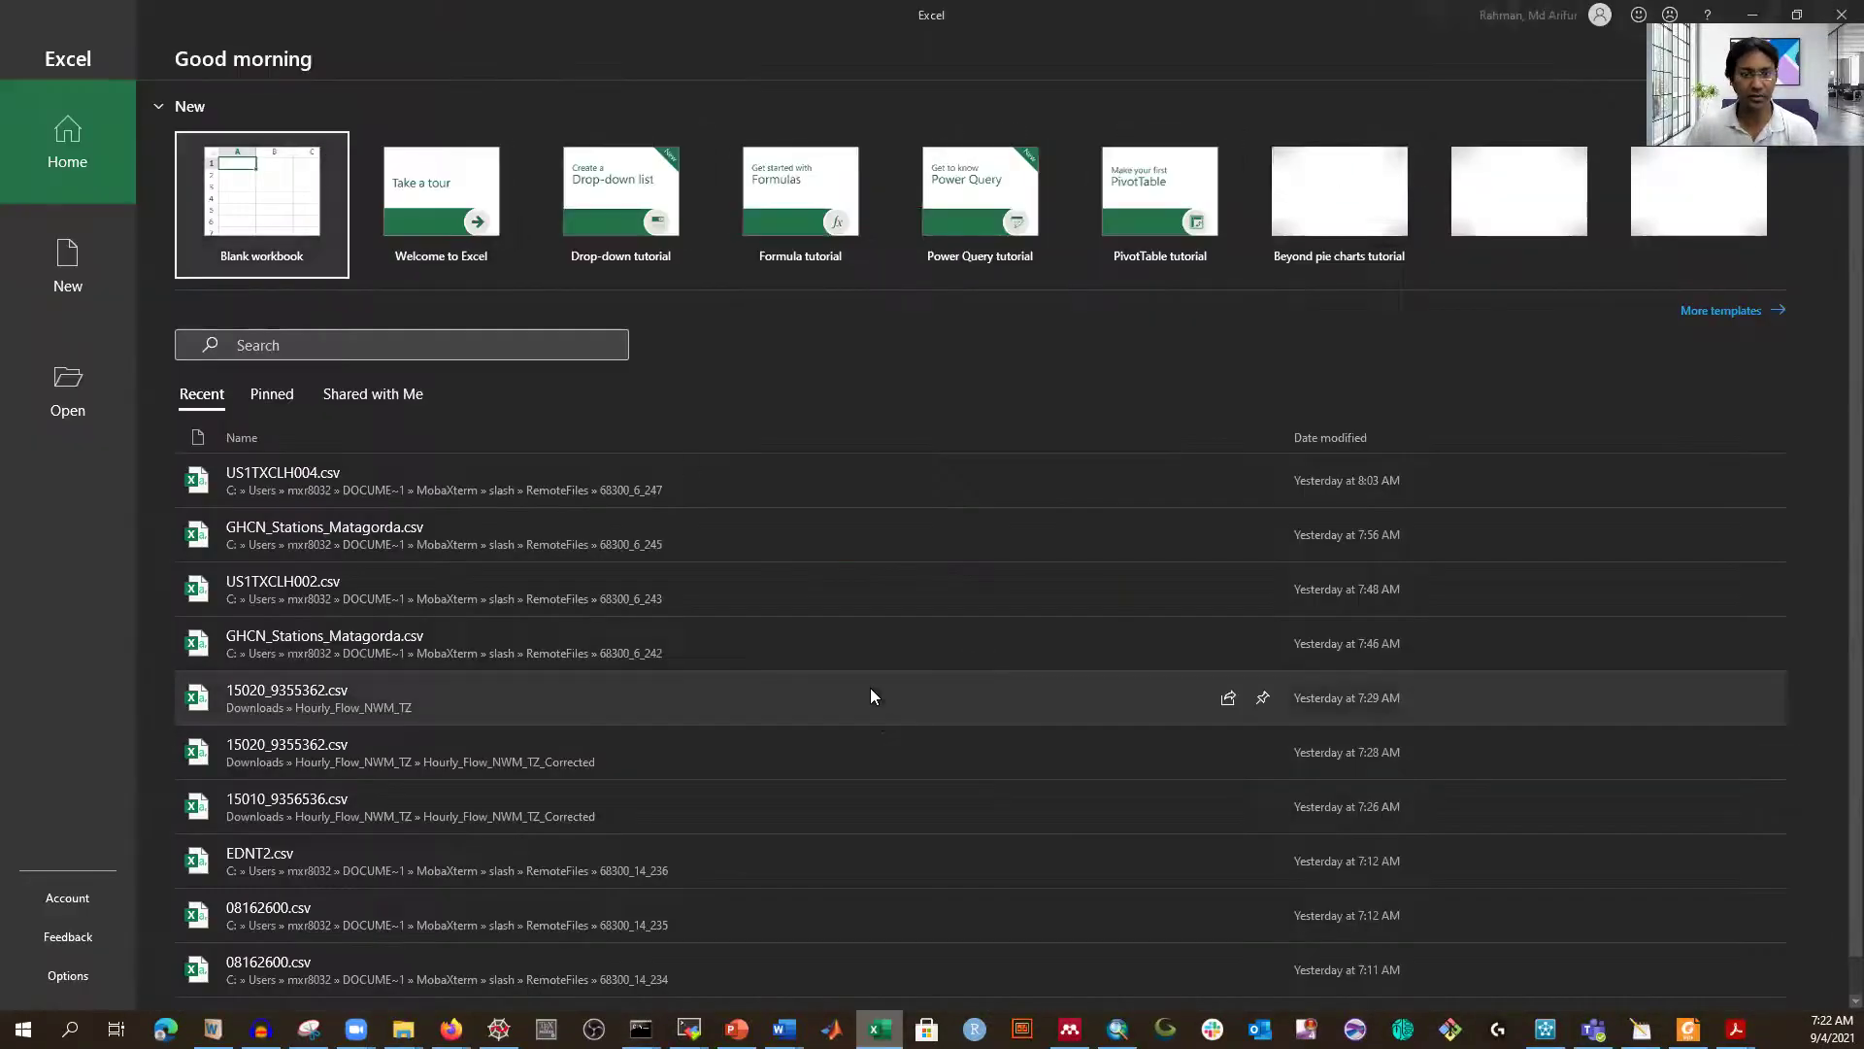
{"action": "left_click", "coordinate": [265, 181]}
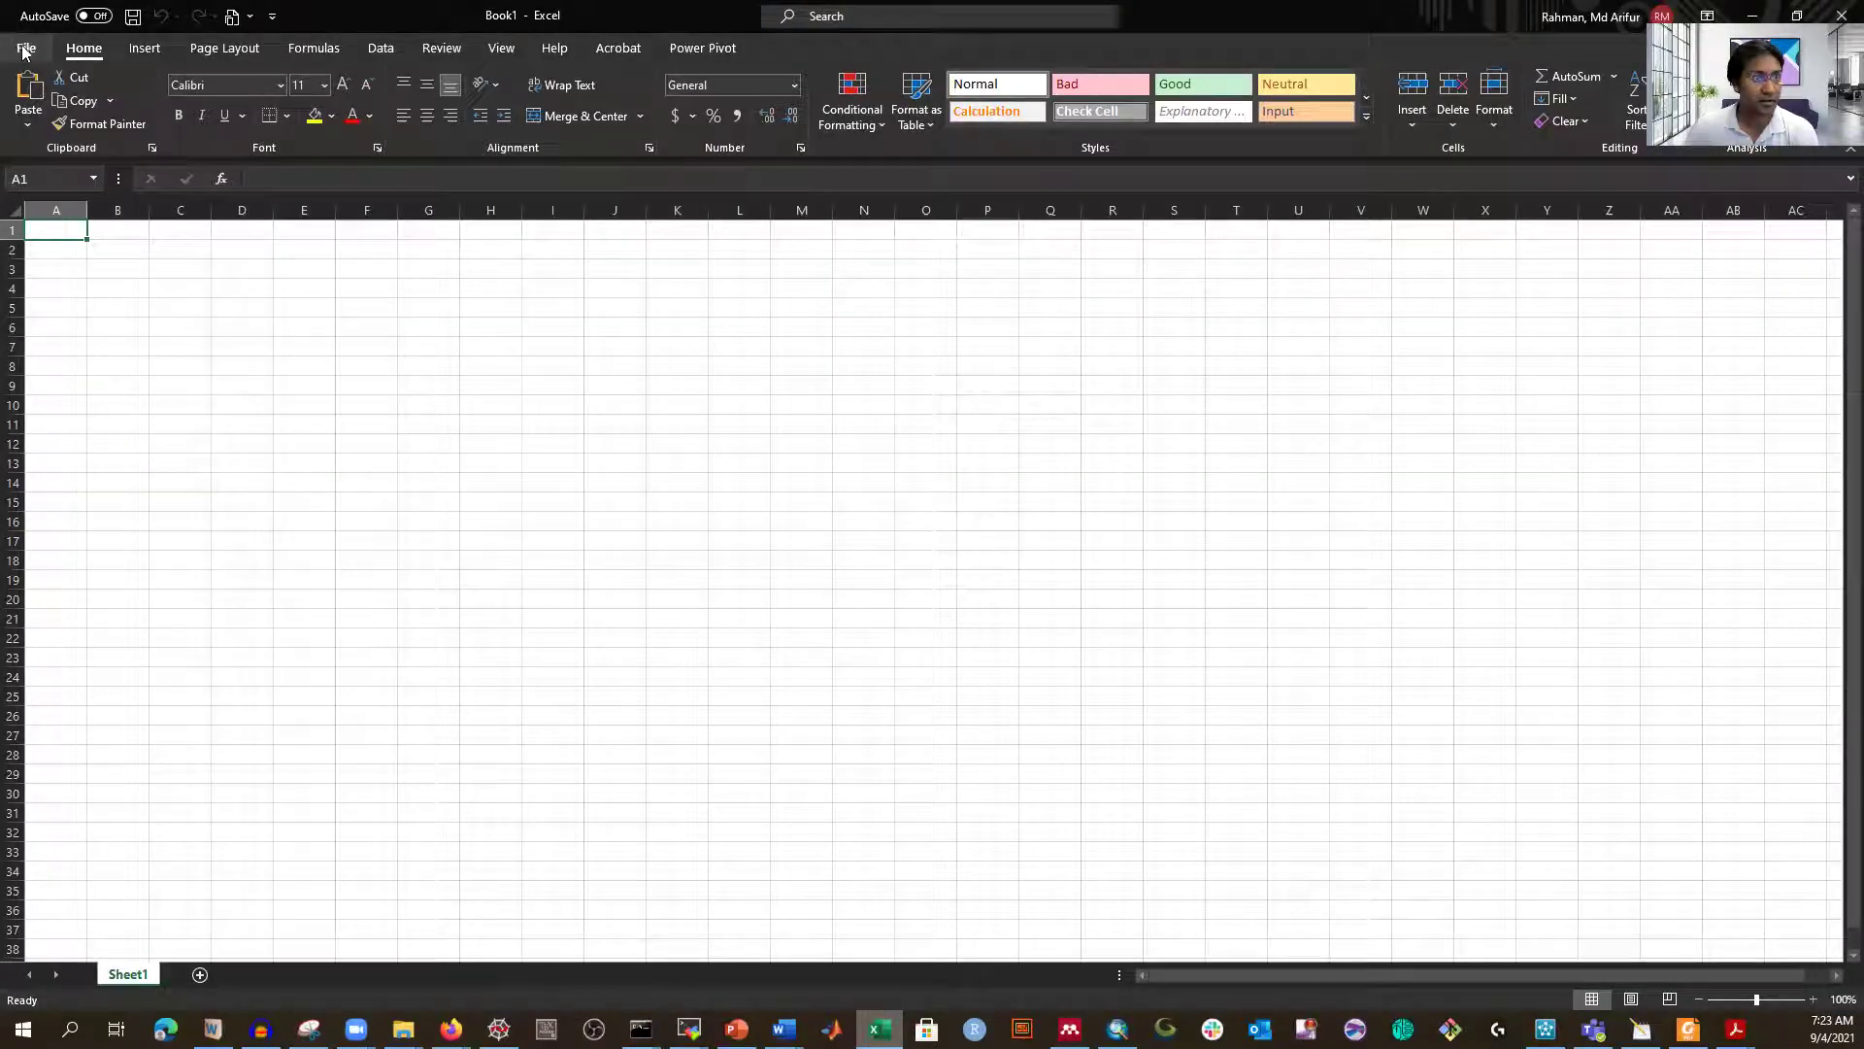
- Import ghcnd-stations.txt with the legacy text import wizard, using the copied folder path to locate the file
{"action": "left_click", "coordinate": [380, 51]}
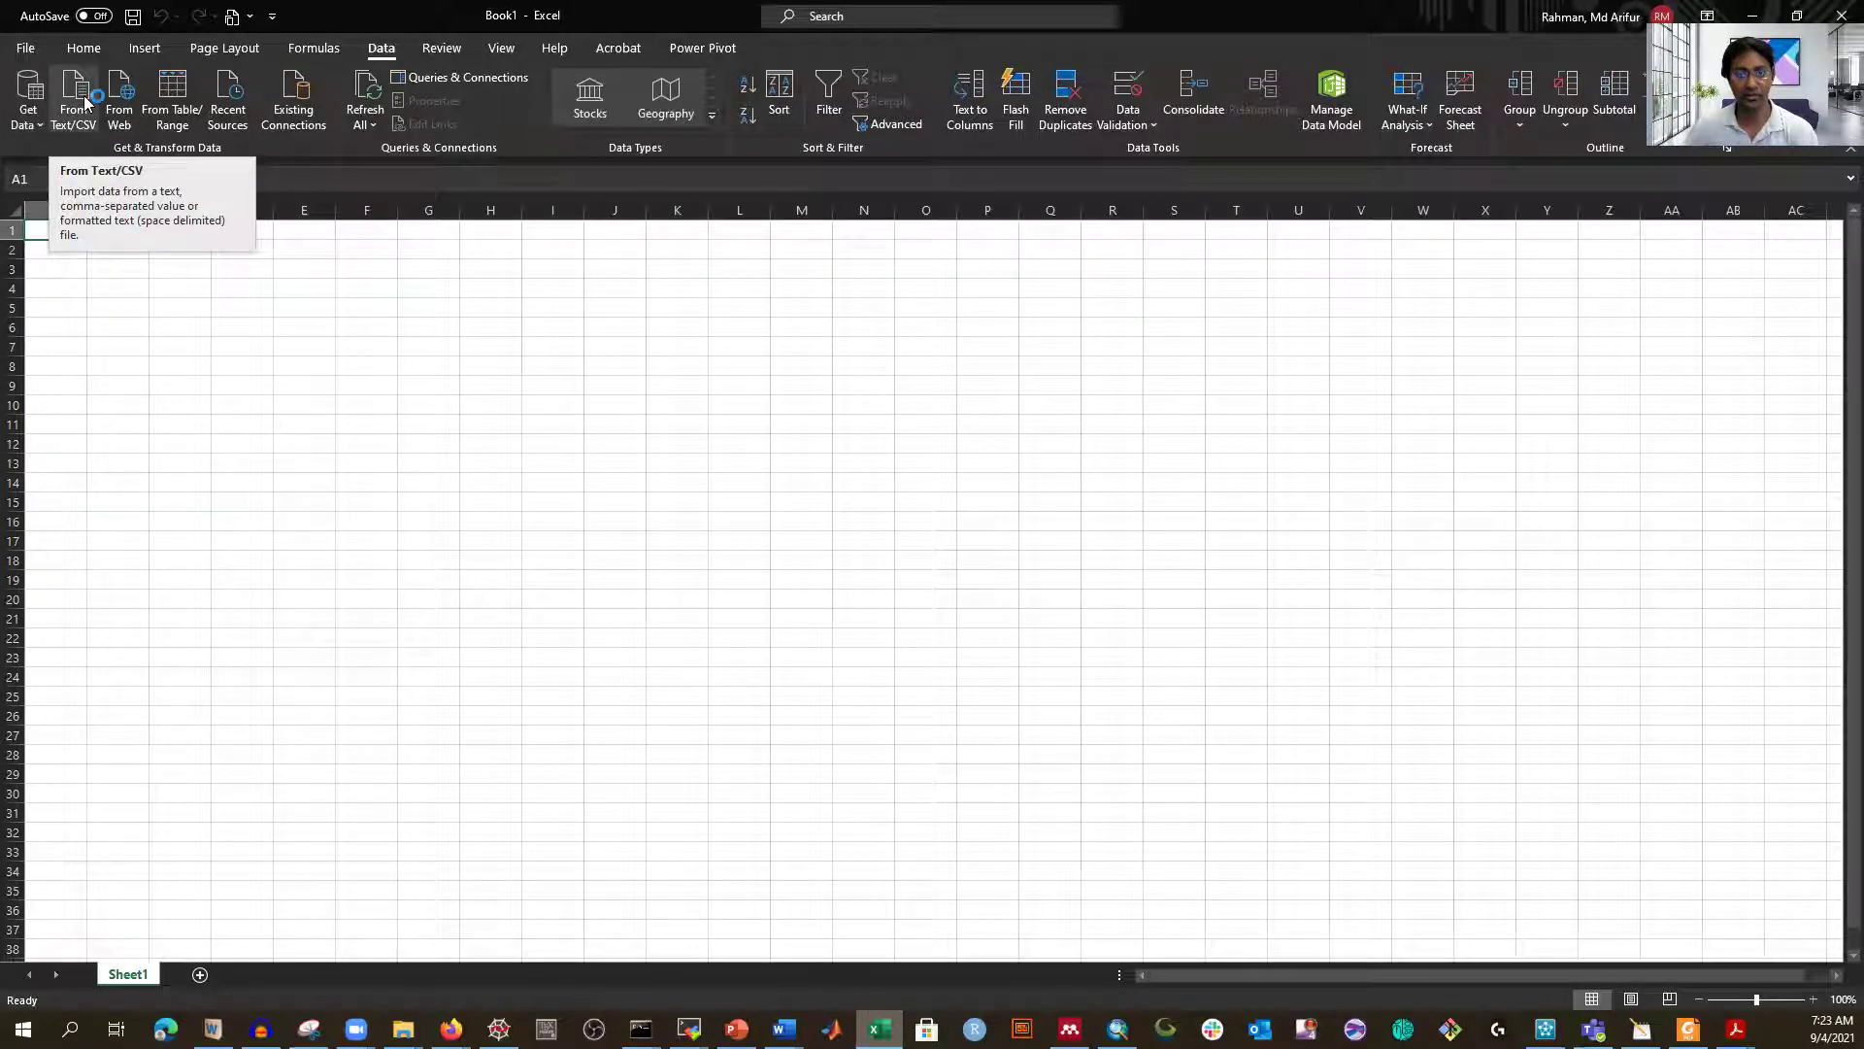
{"action": "left_click", "coordinate": [41, 129]}
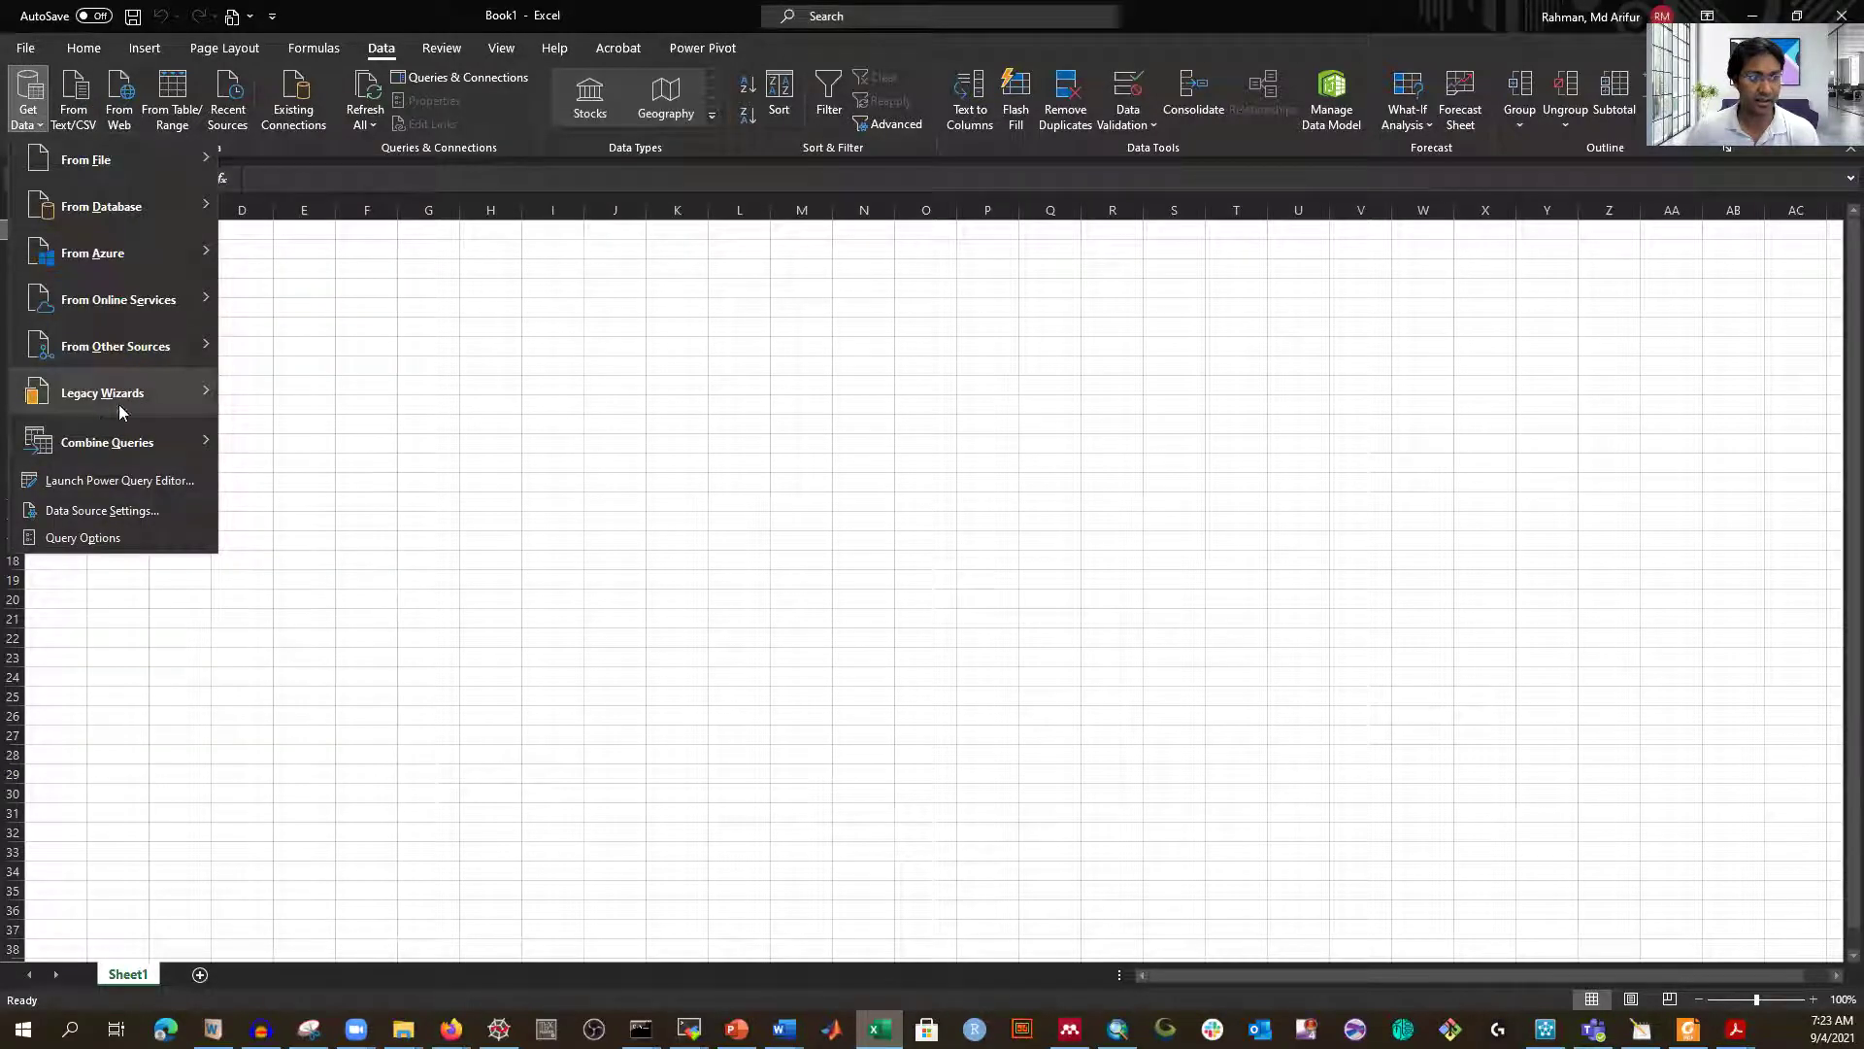
{"action": "mouse_move", "coordinate": [150, 416]}
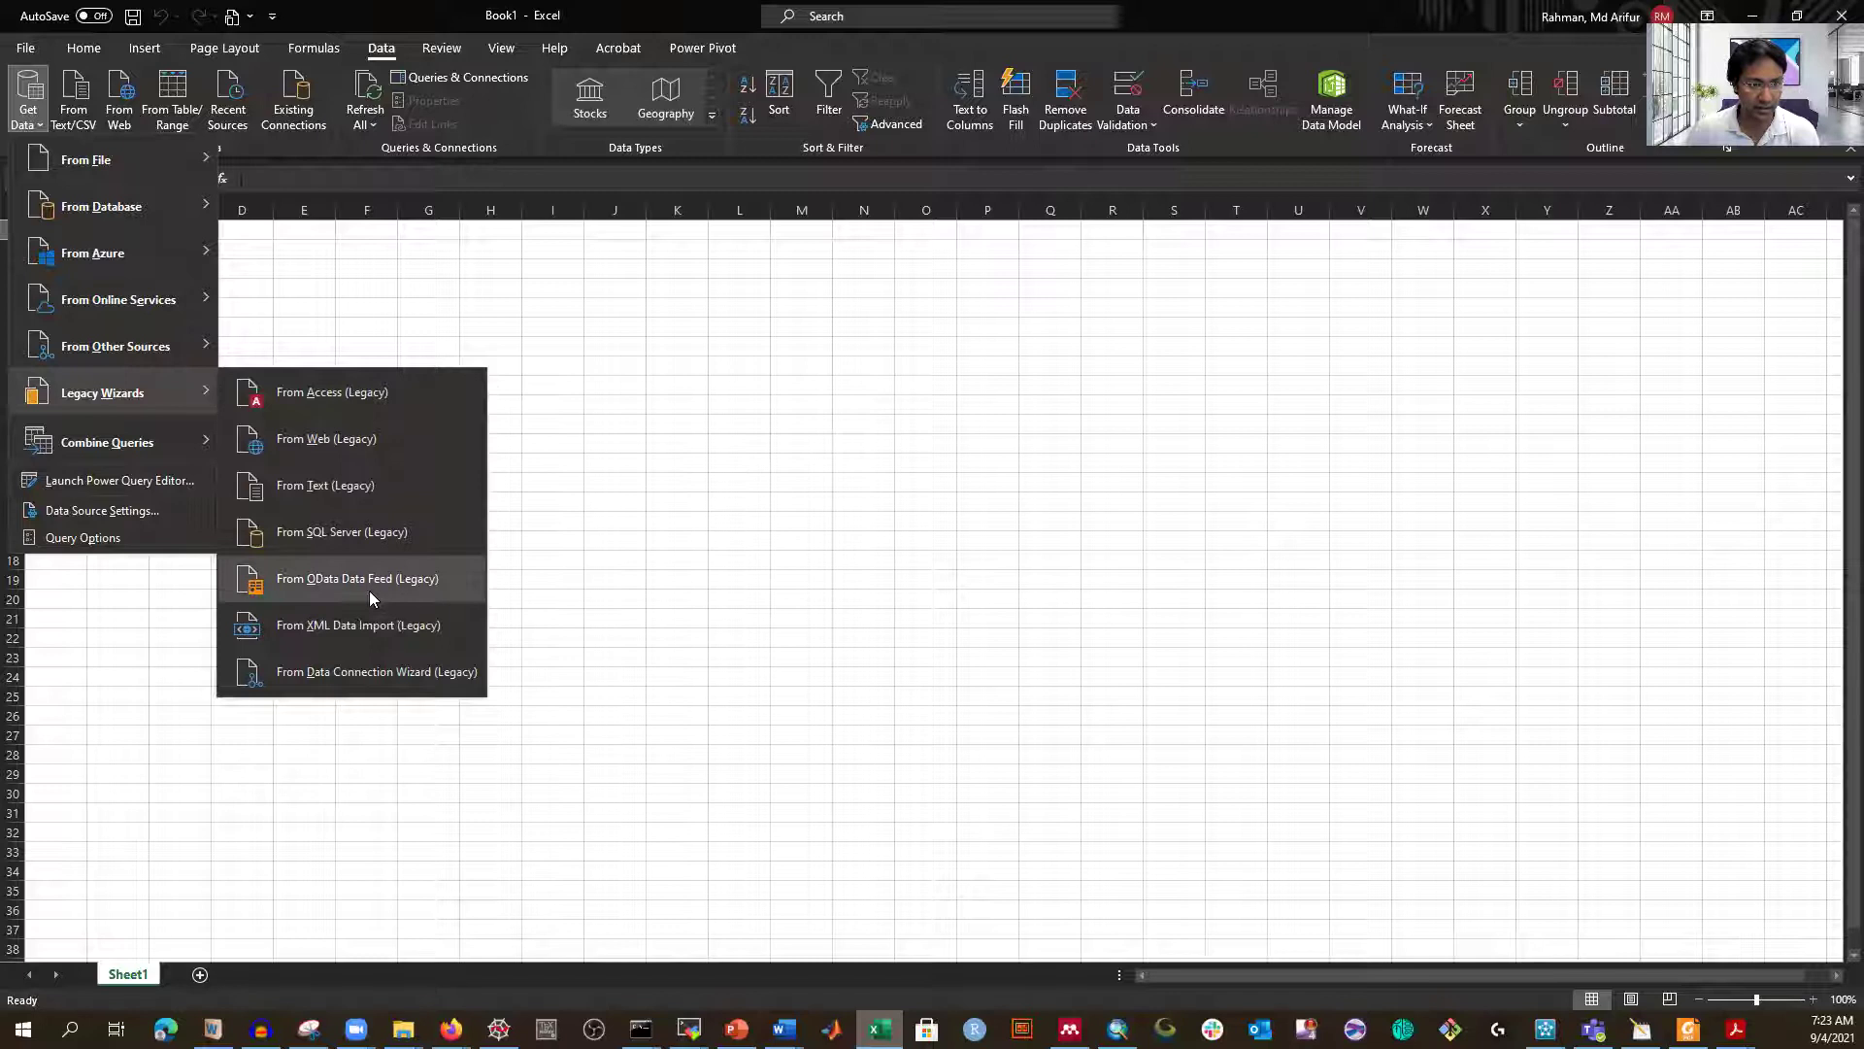
{"action": "left_click", "coordinate": [312, 495]}
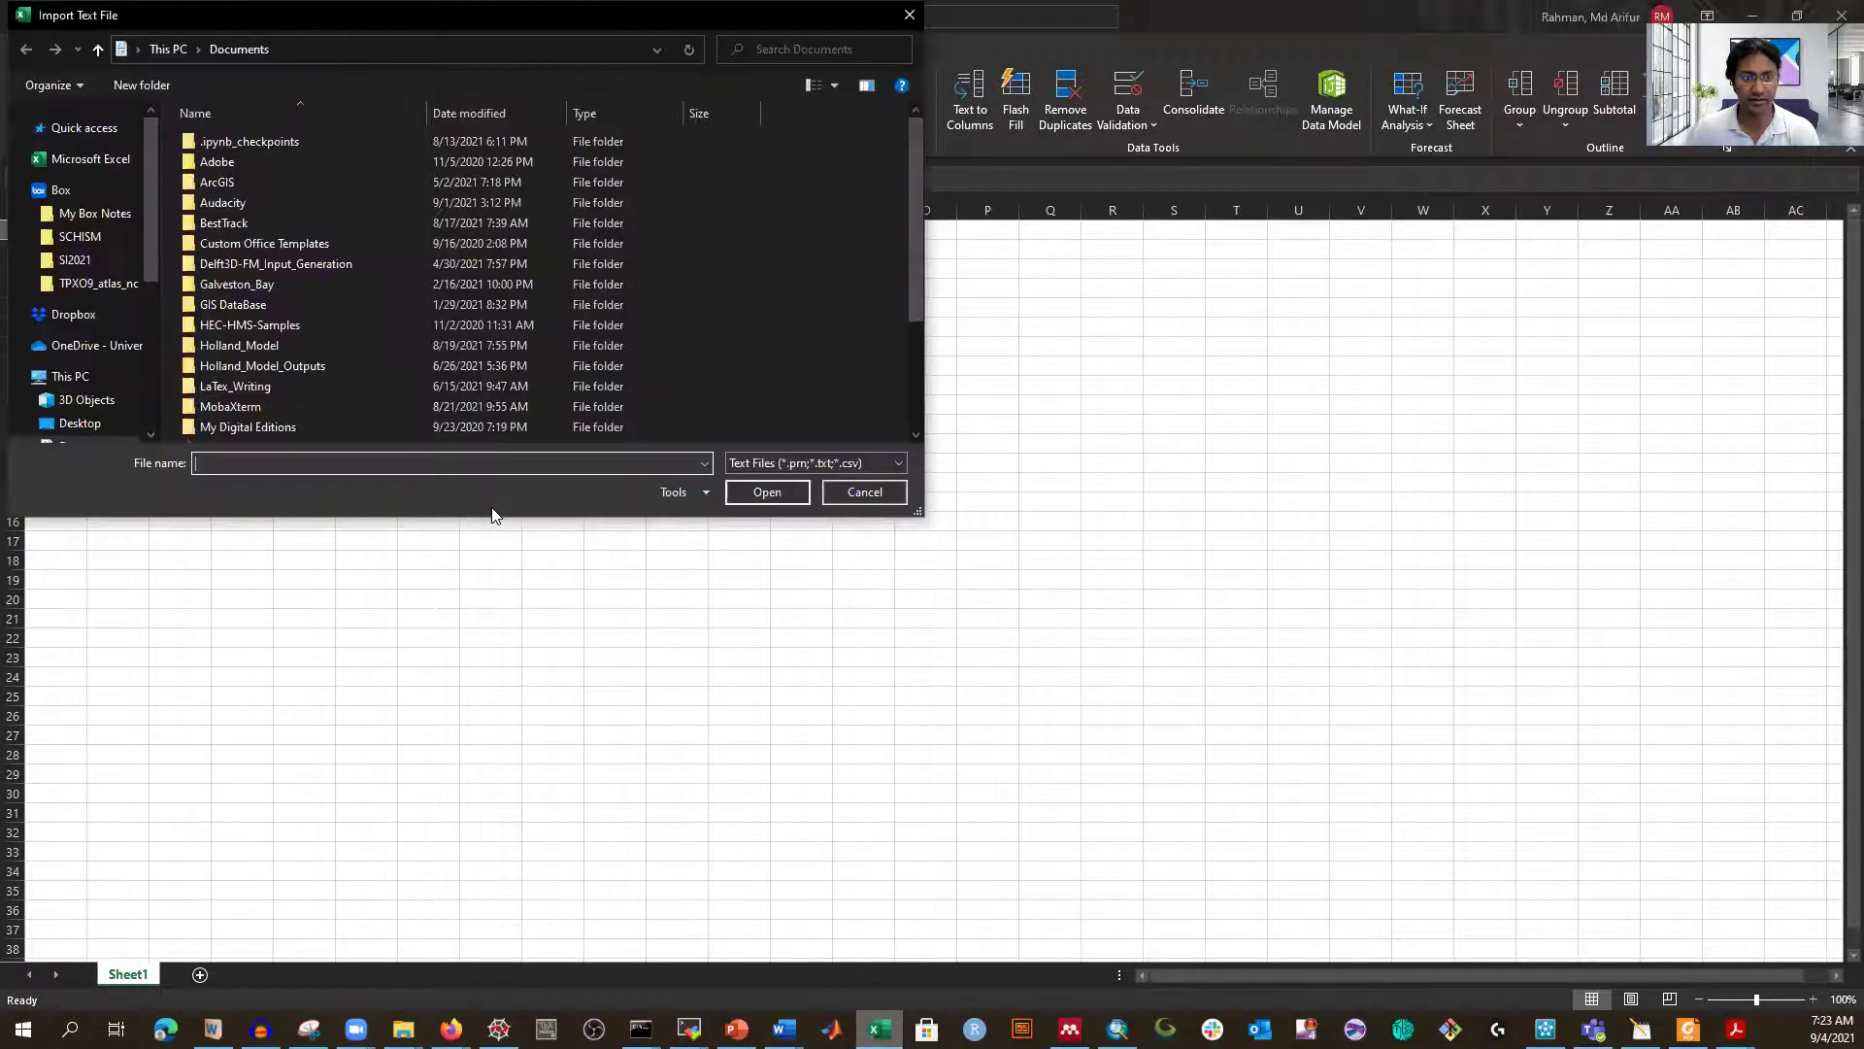
{"action": "key", "text": "ctrl+v"}
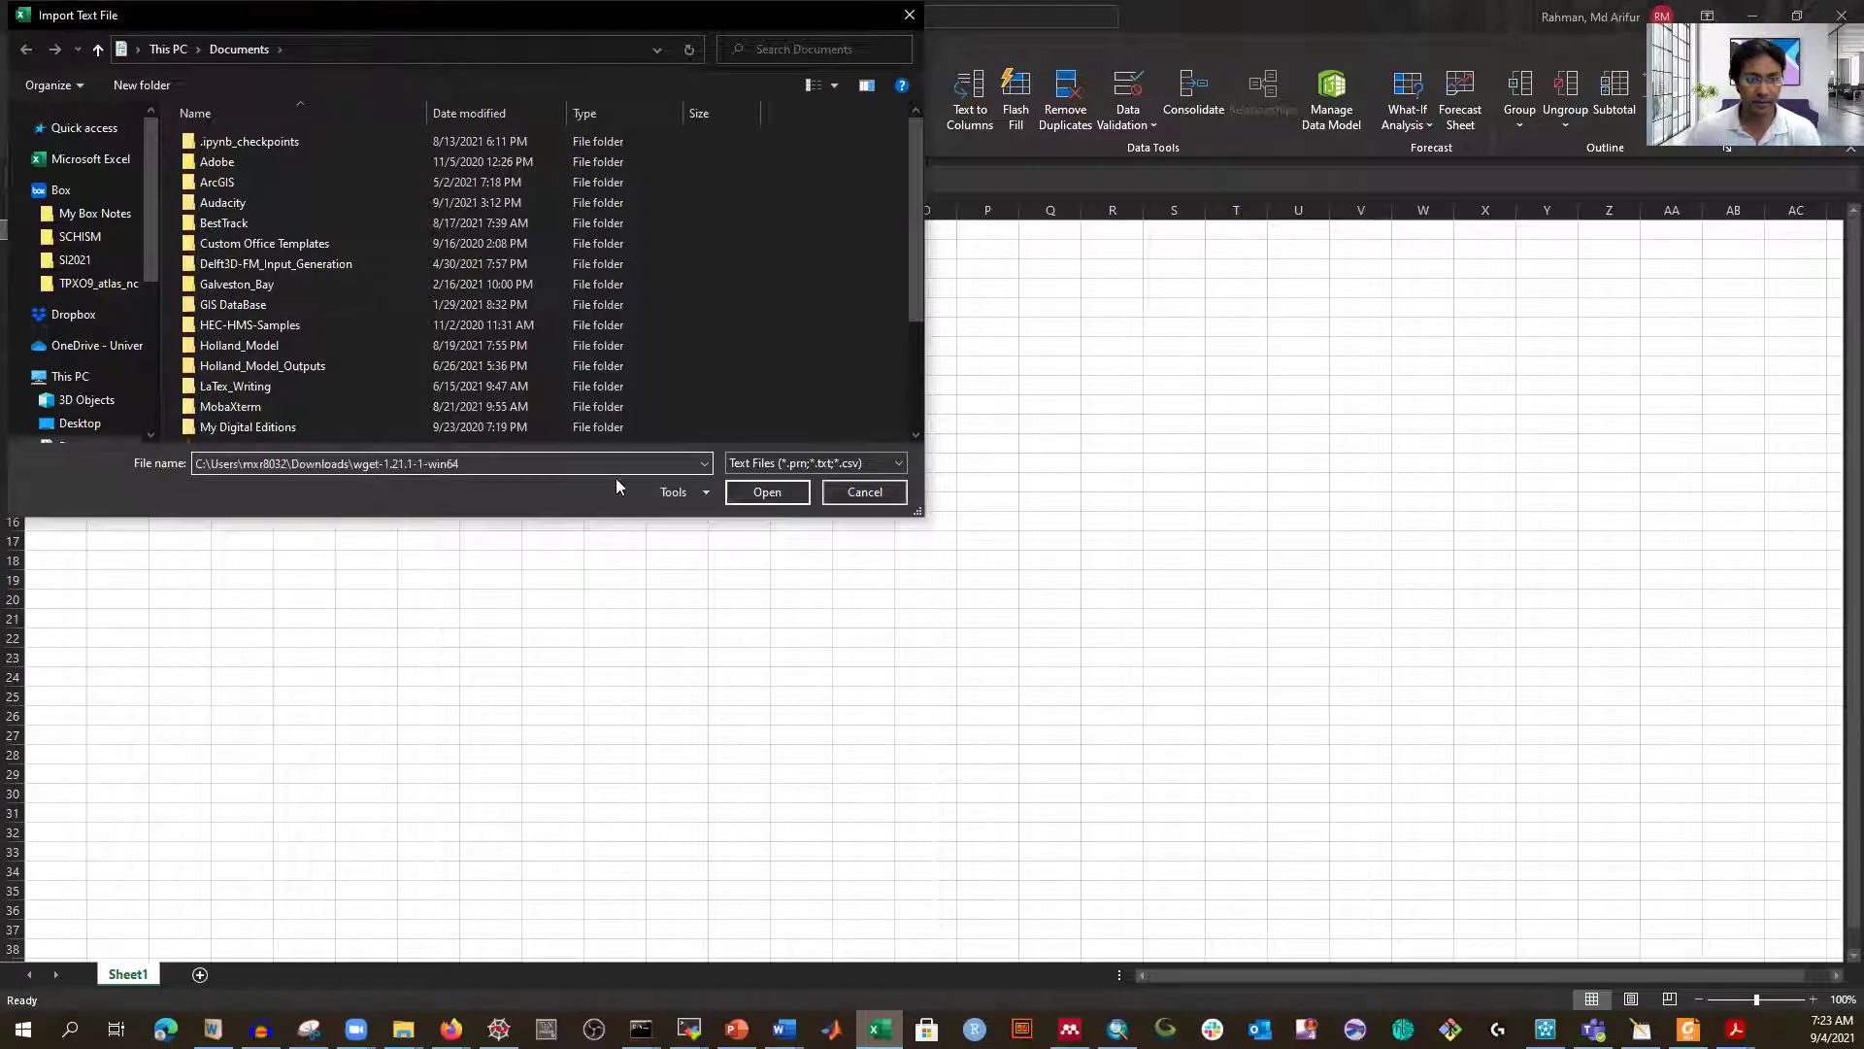
{"action": "left_click", "coordinate": [773, 493]}
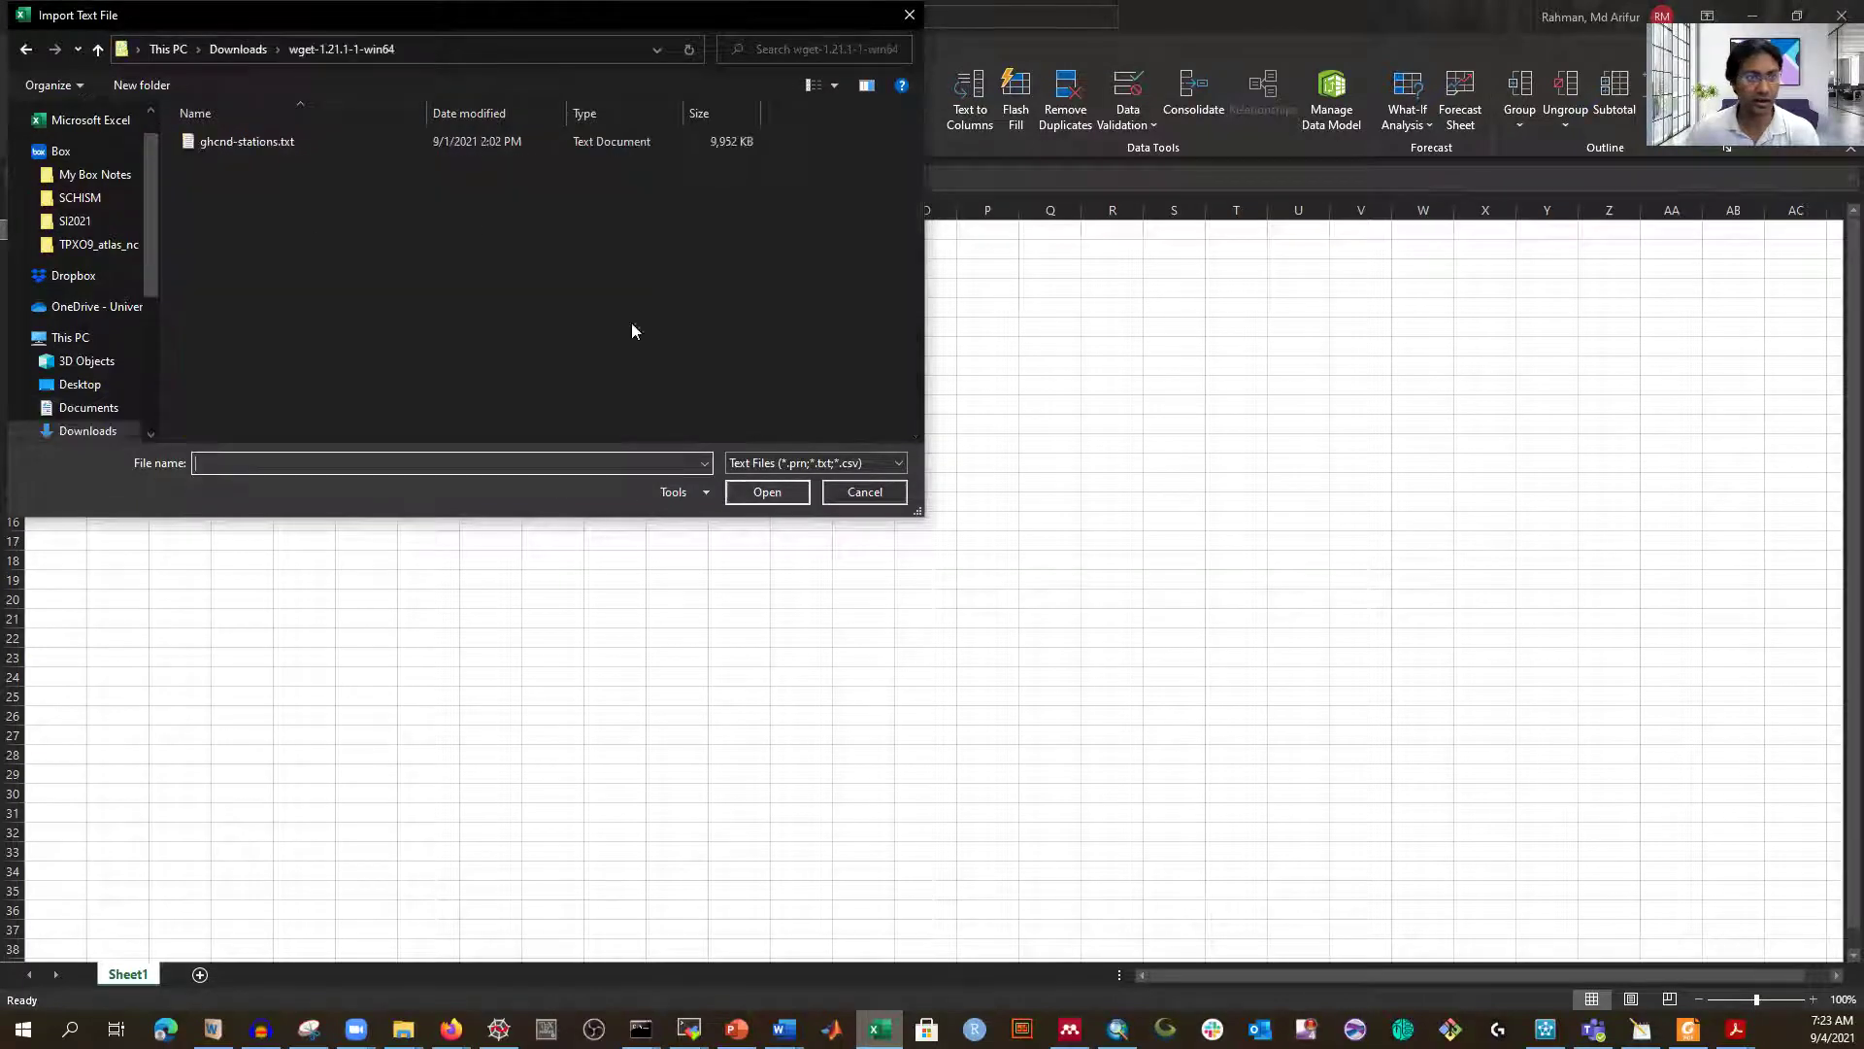
{"action": "left_click", "coordinate": [246, 144]}
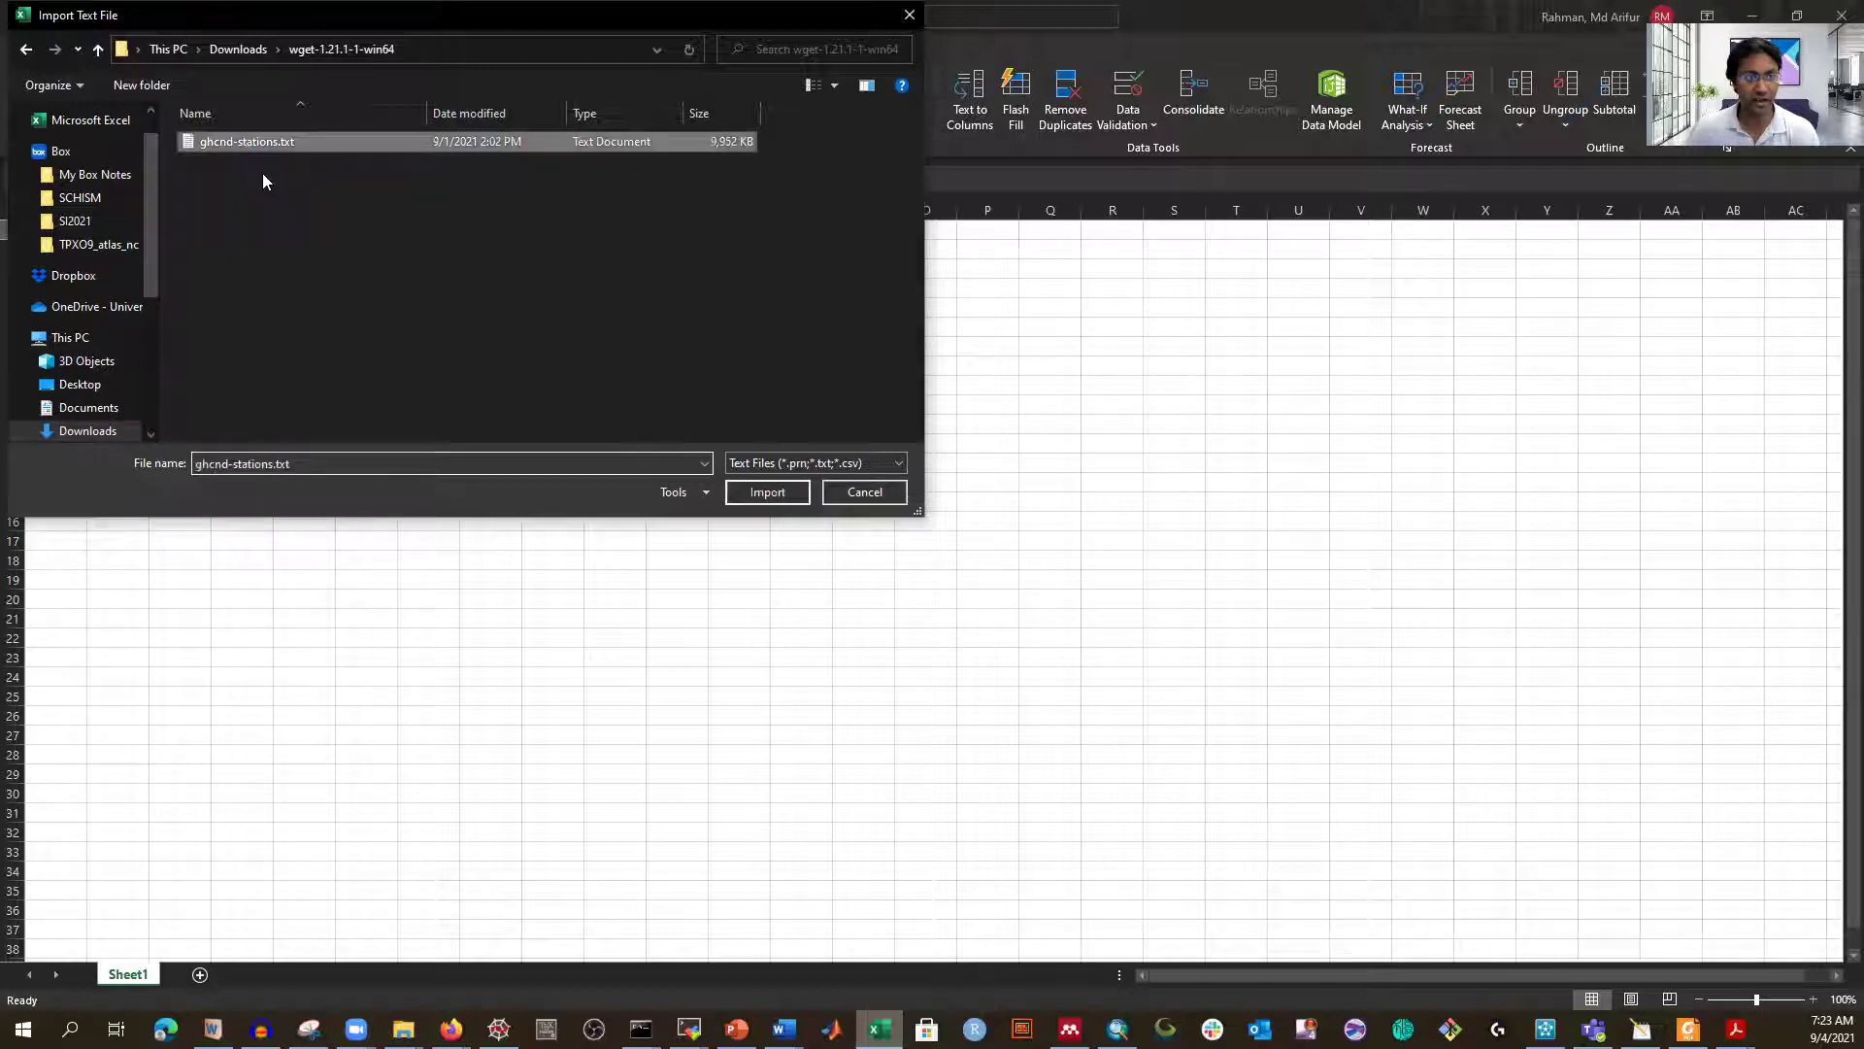
{"action": "left_click", "coordinate": [766, 494]}
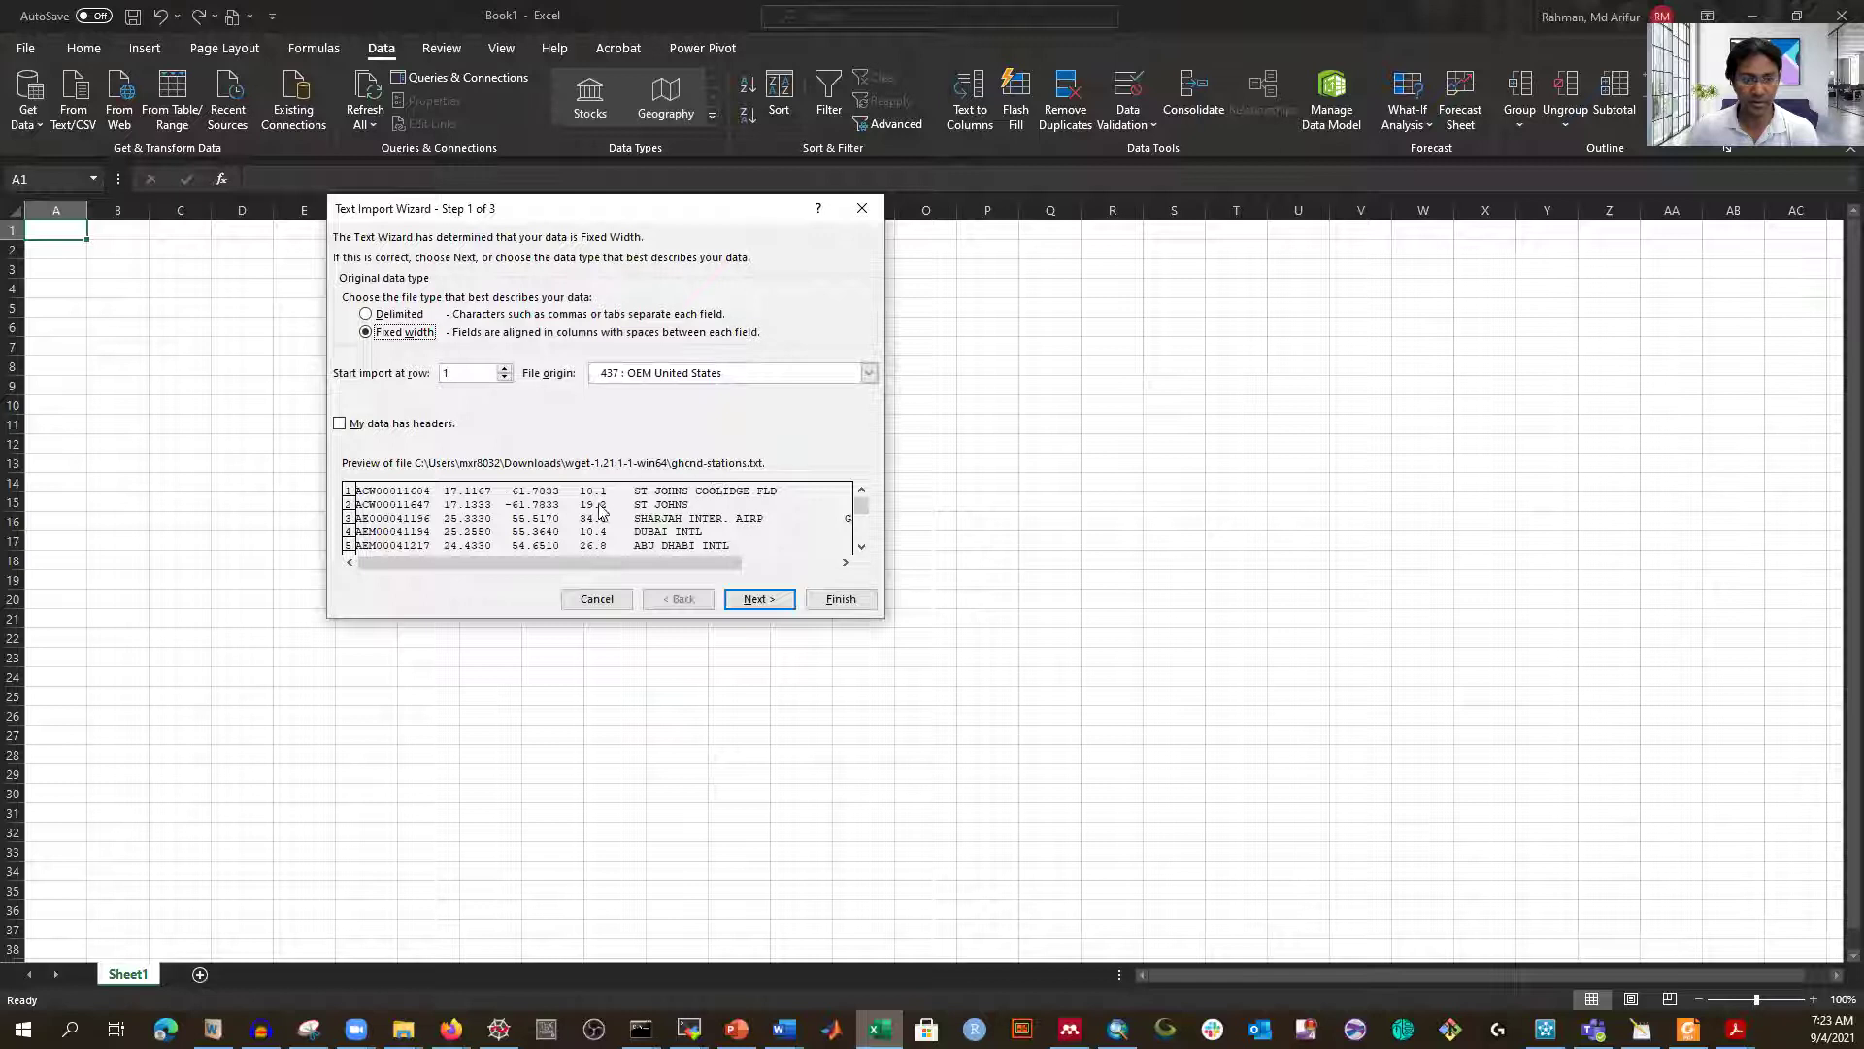
- Set the import's data type to Delimited and add Space as a delimiter, leaving Comma off
{"action": "left_click", "coordinate": [392, 315]}
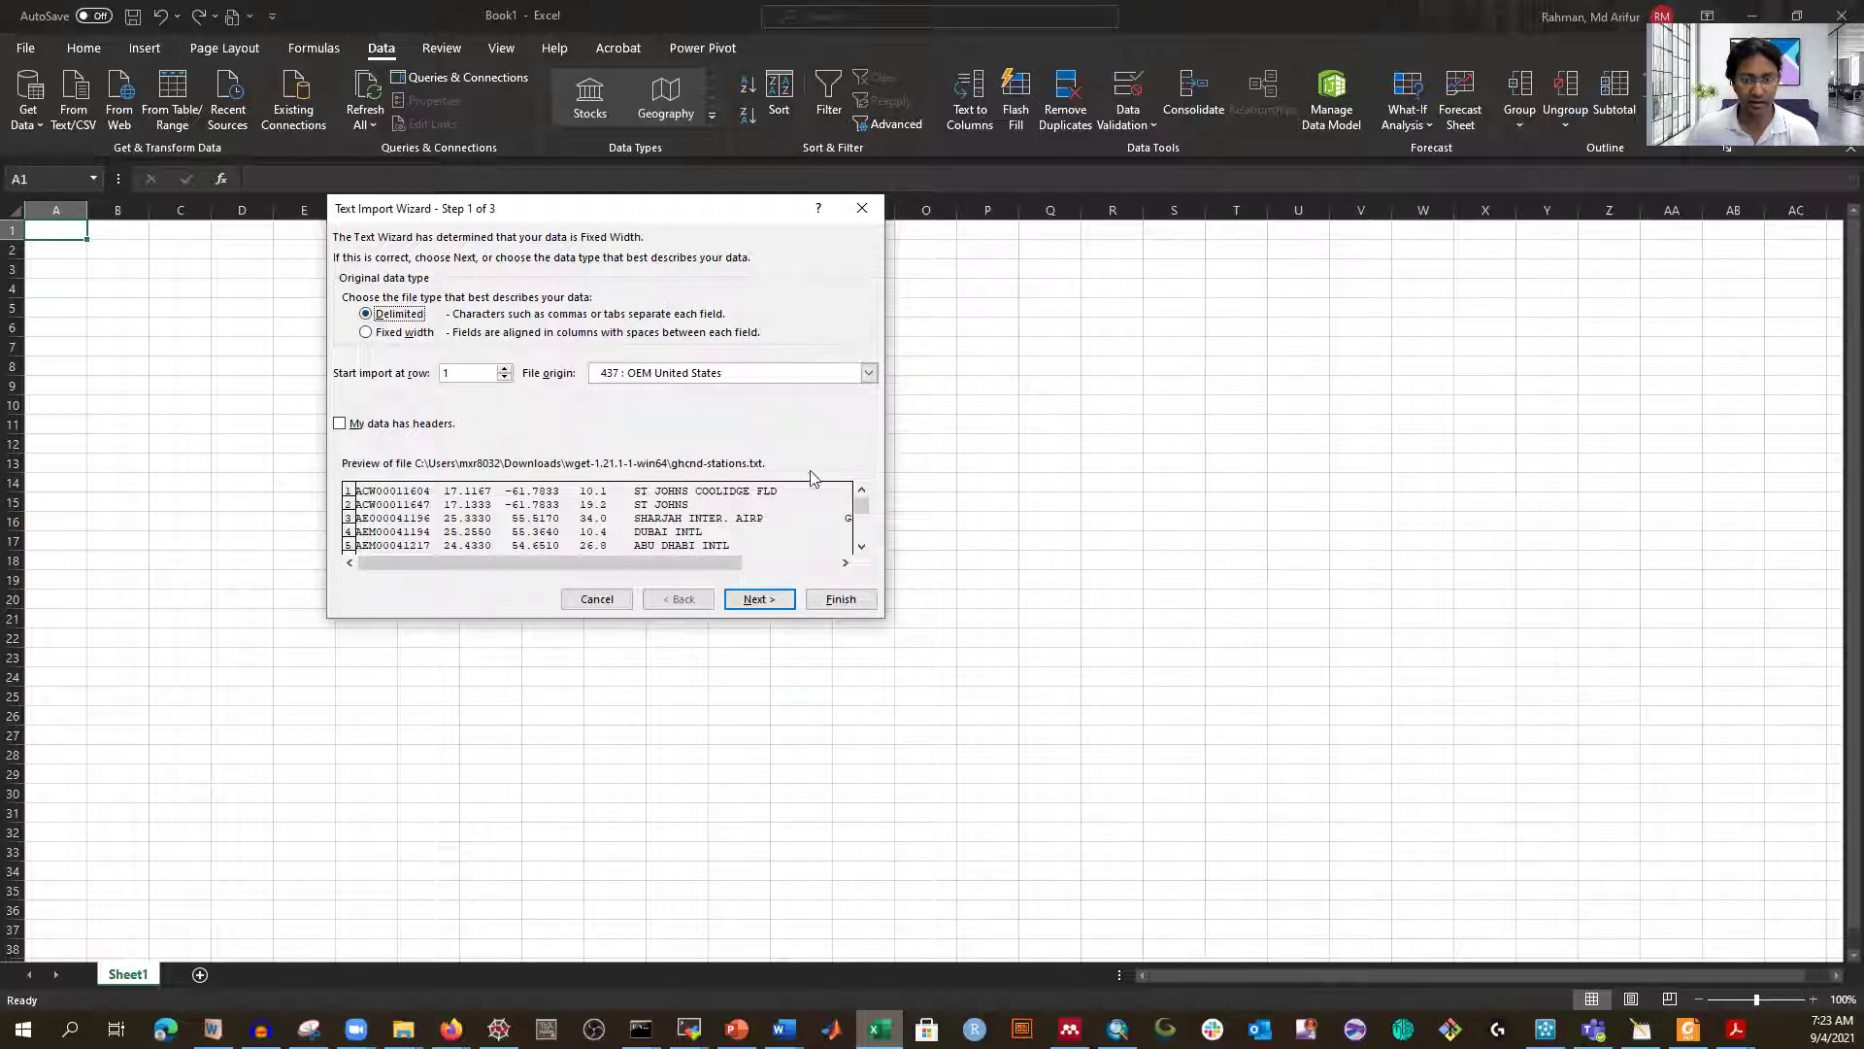
{"action": "left_click", "coordinate": [763, 602]}
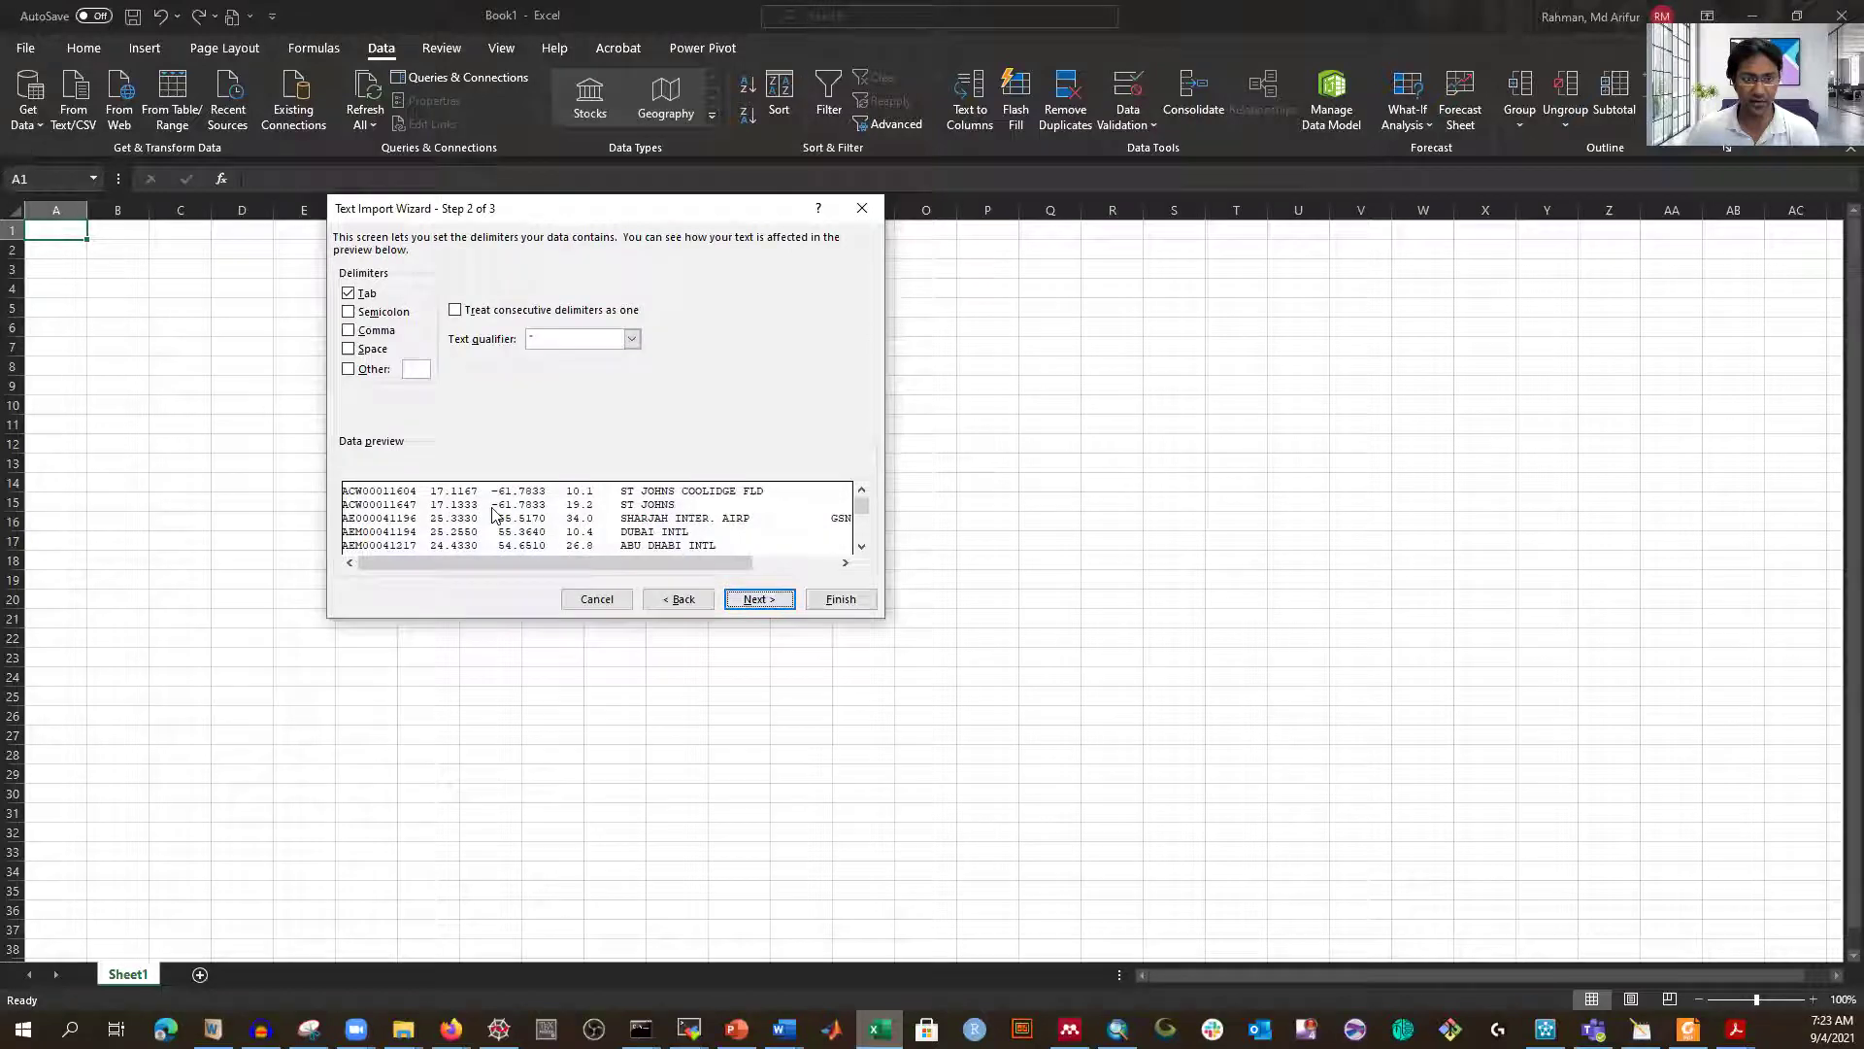
{"action": "left_click", "coordinate": [349, 331]}
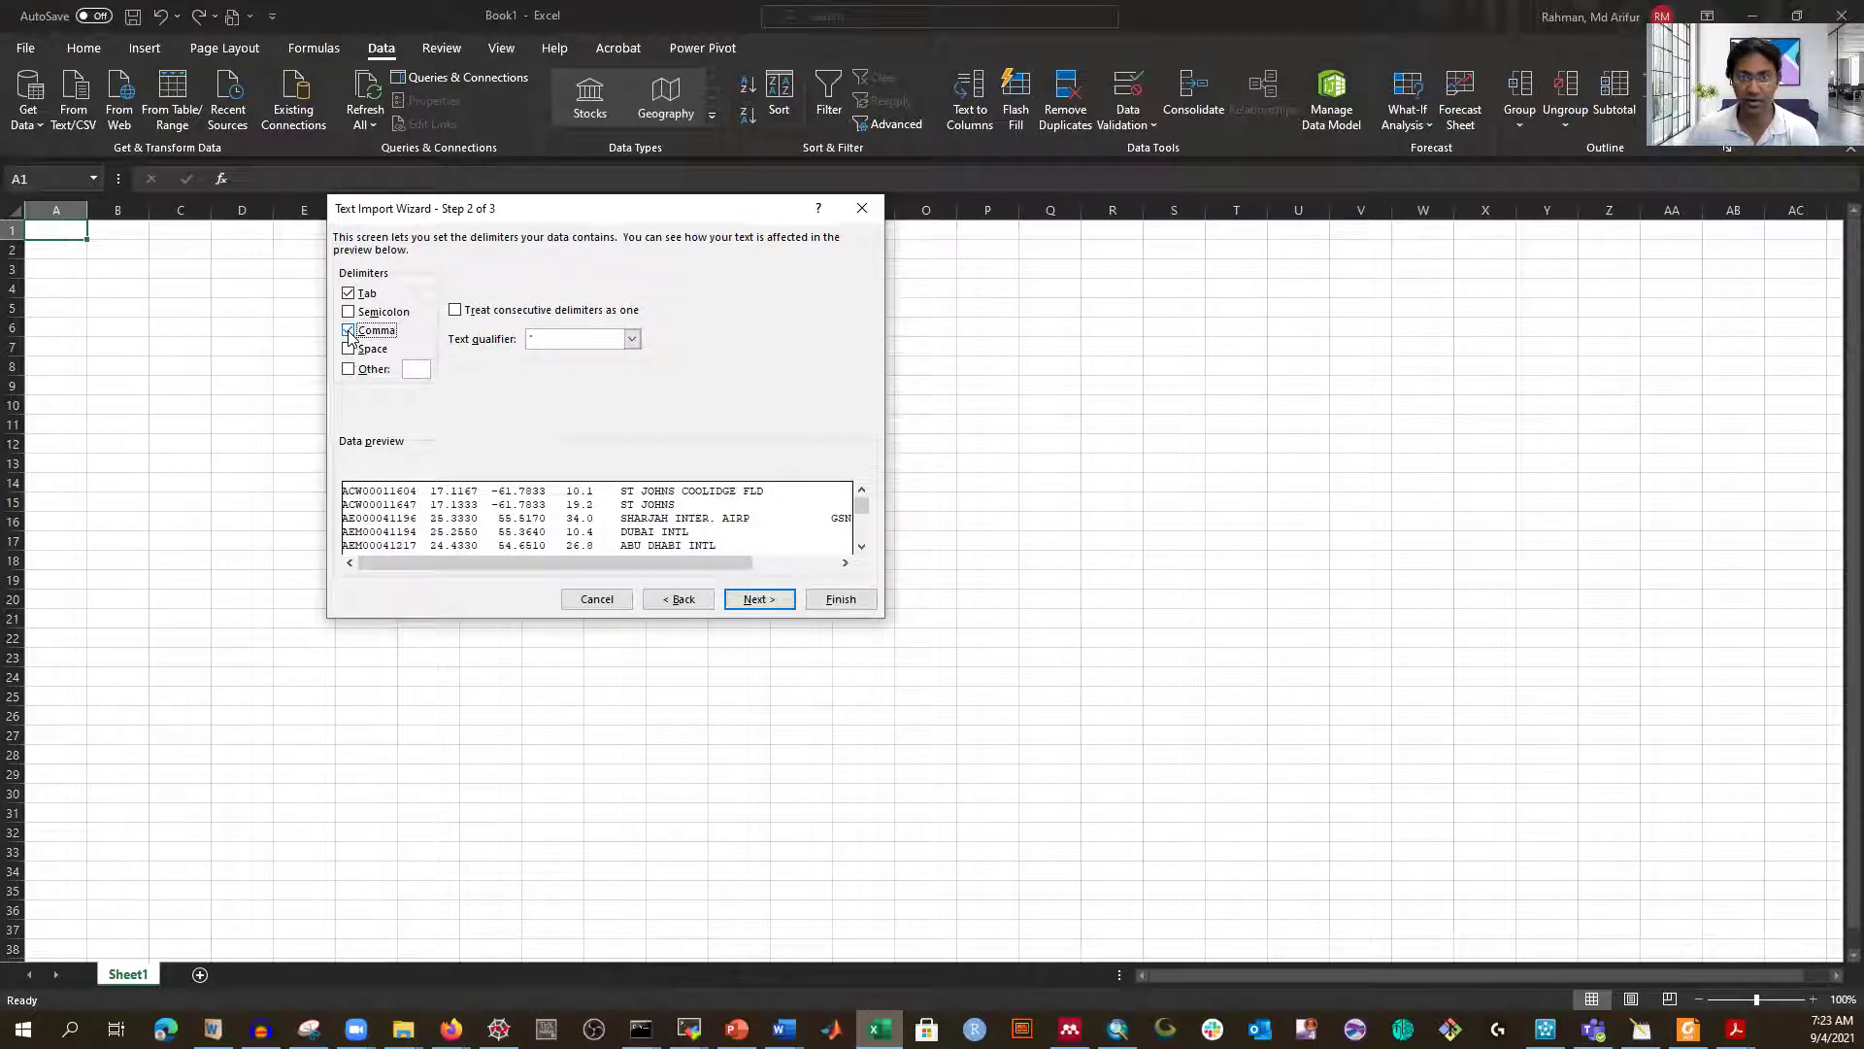
{"action": "left_click", "coordinate": [349, 331]}
{"action": "left_click", "coordinate": [349, 348]}
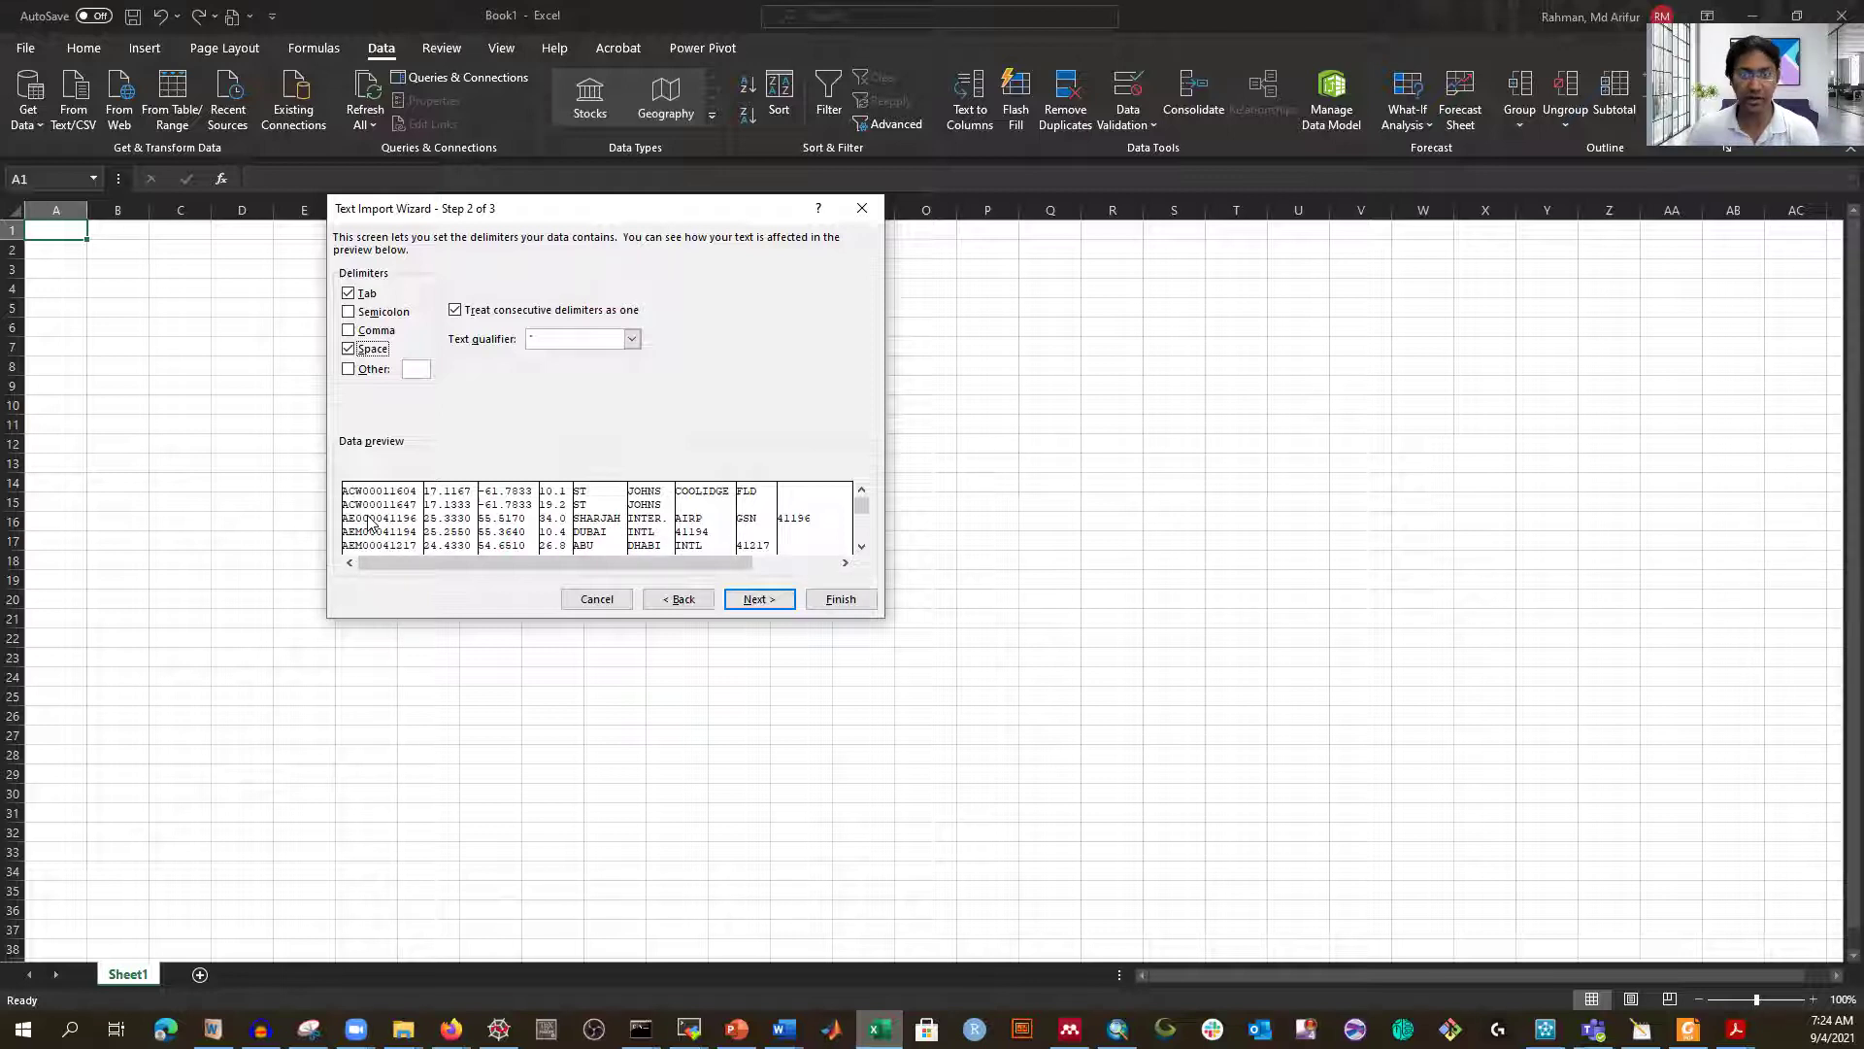
- Finish the text import with the General column format and load the data as a table in the existing worksheet at A1
{"action": "left_click", "coordinate": [759, 599]}
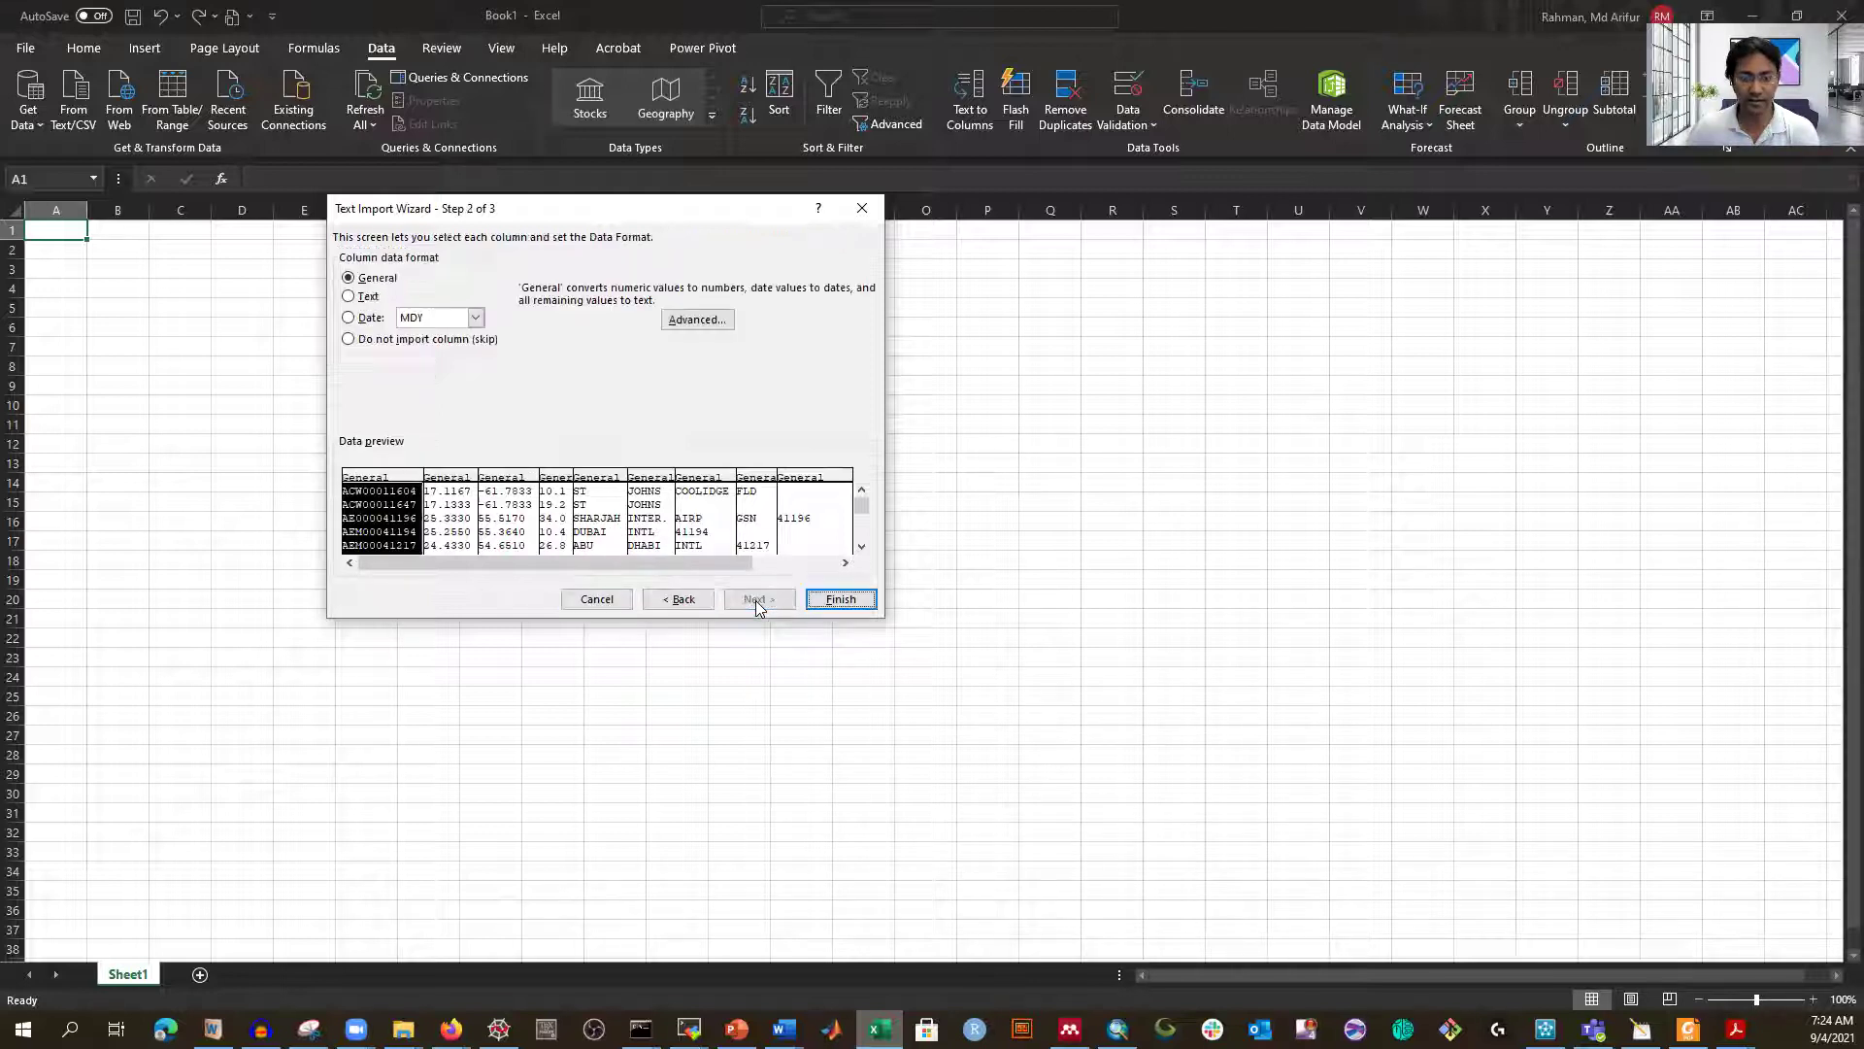
{"action": "left_click", "coordinate": [841, 599]}
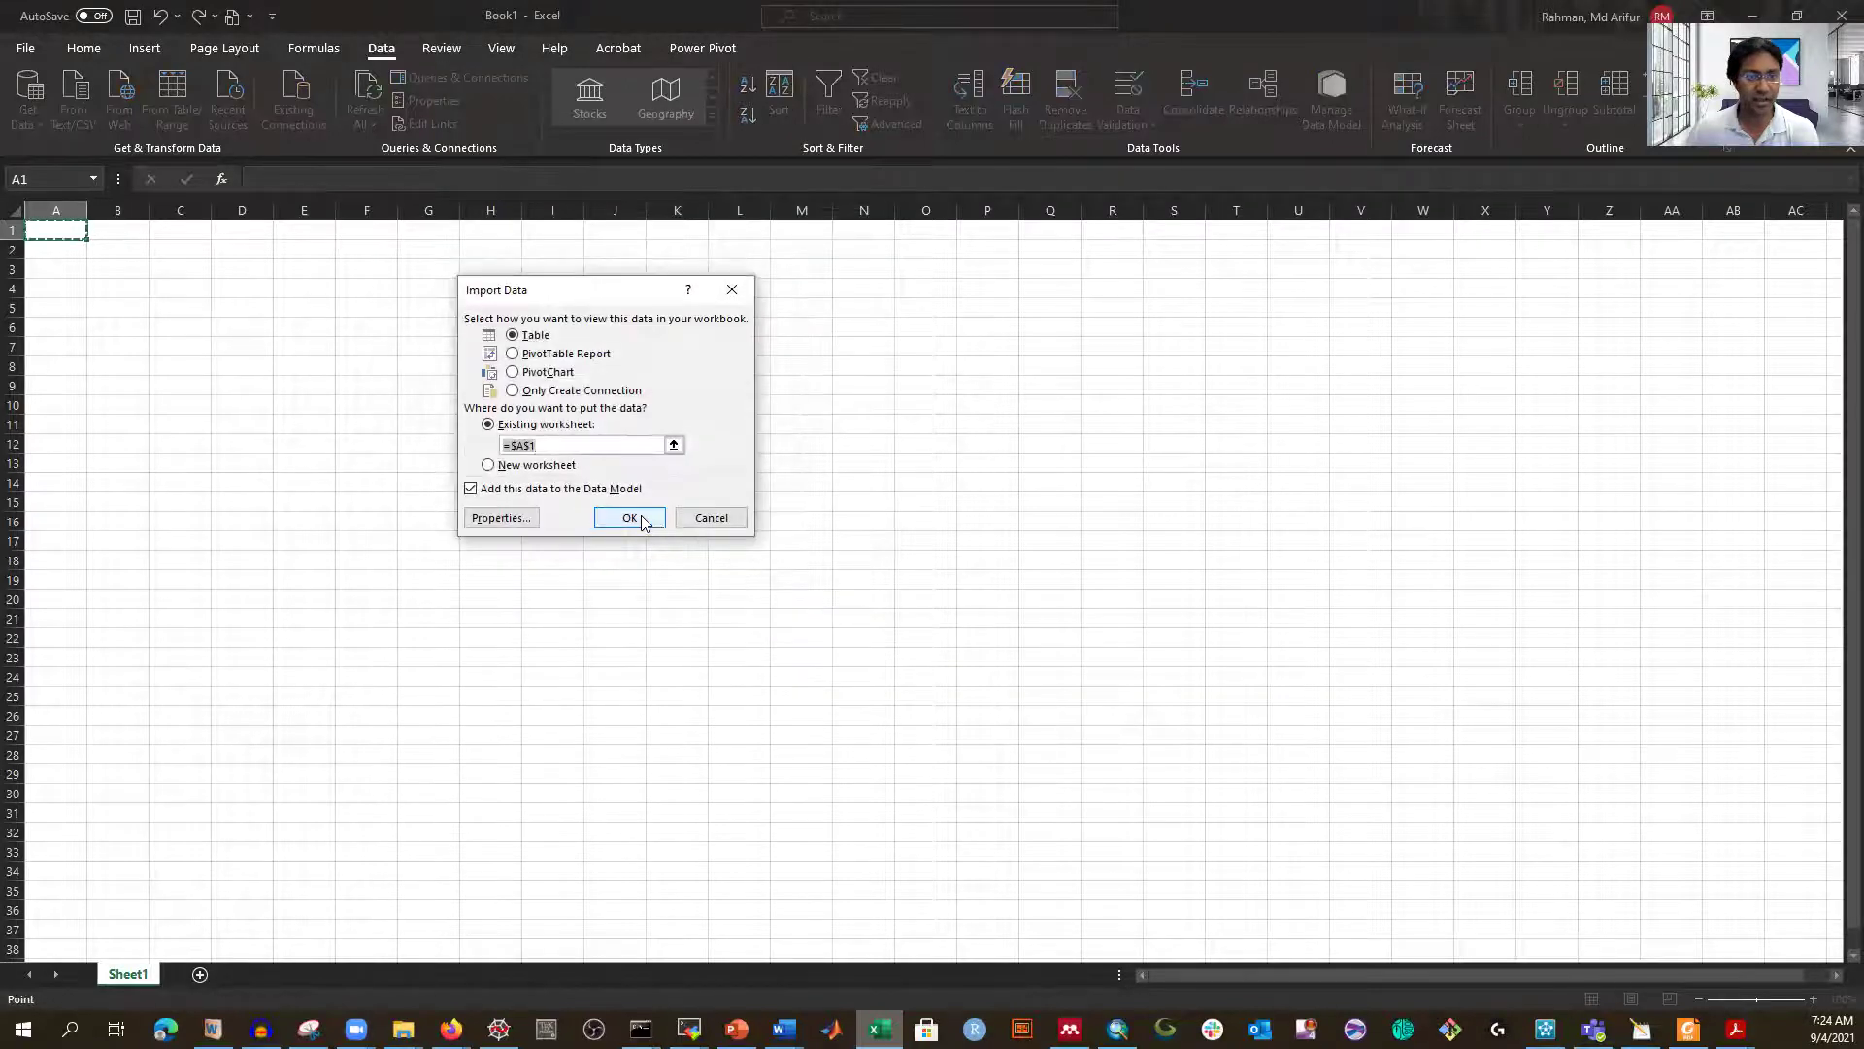
{"action": "left_click", "coordinate": [643, 518]}
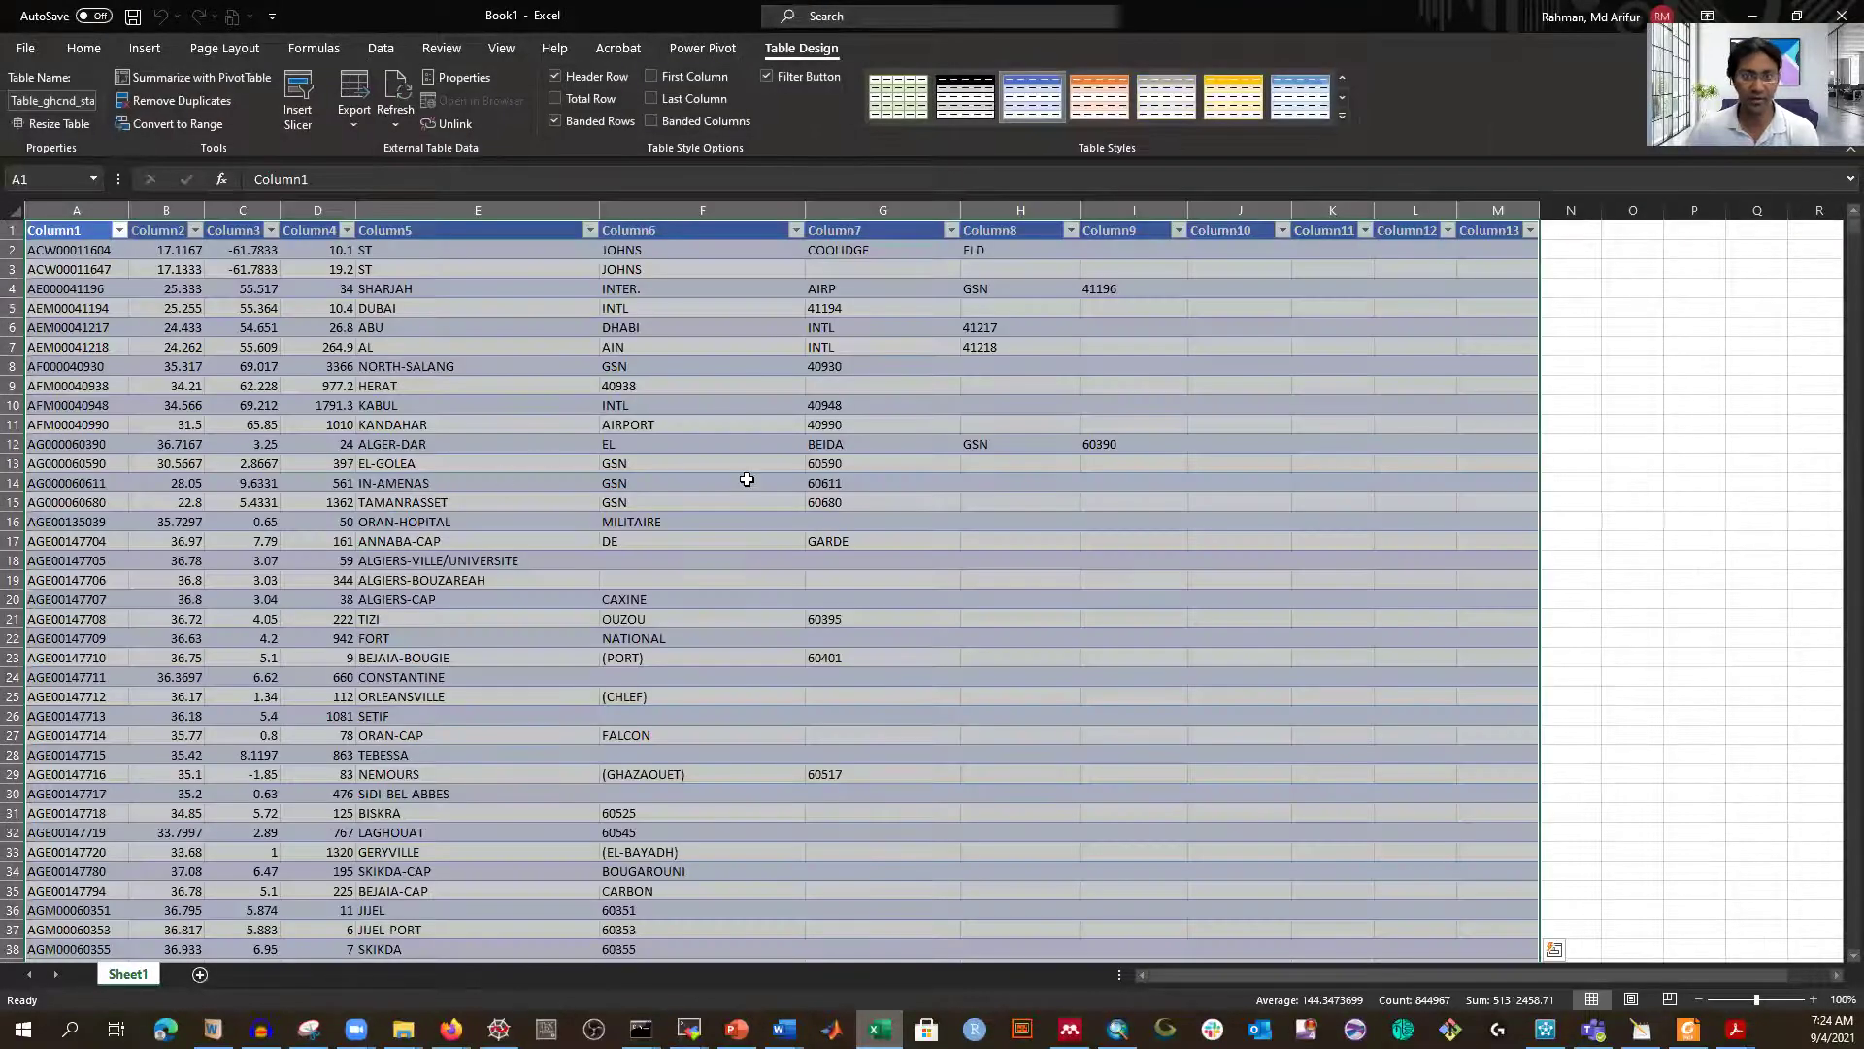
{"action": "left_click", "coordinate": [855, 465]}
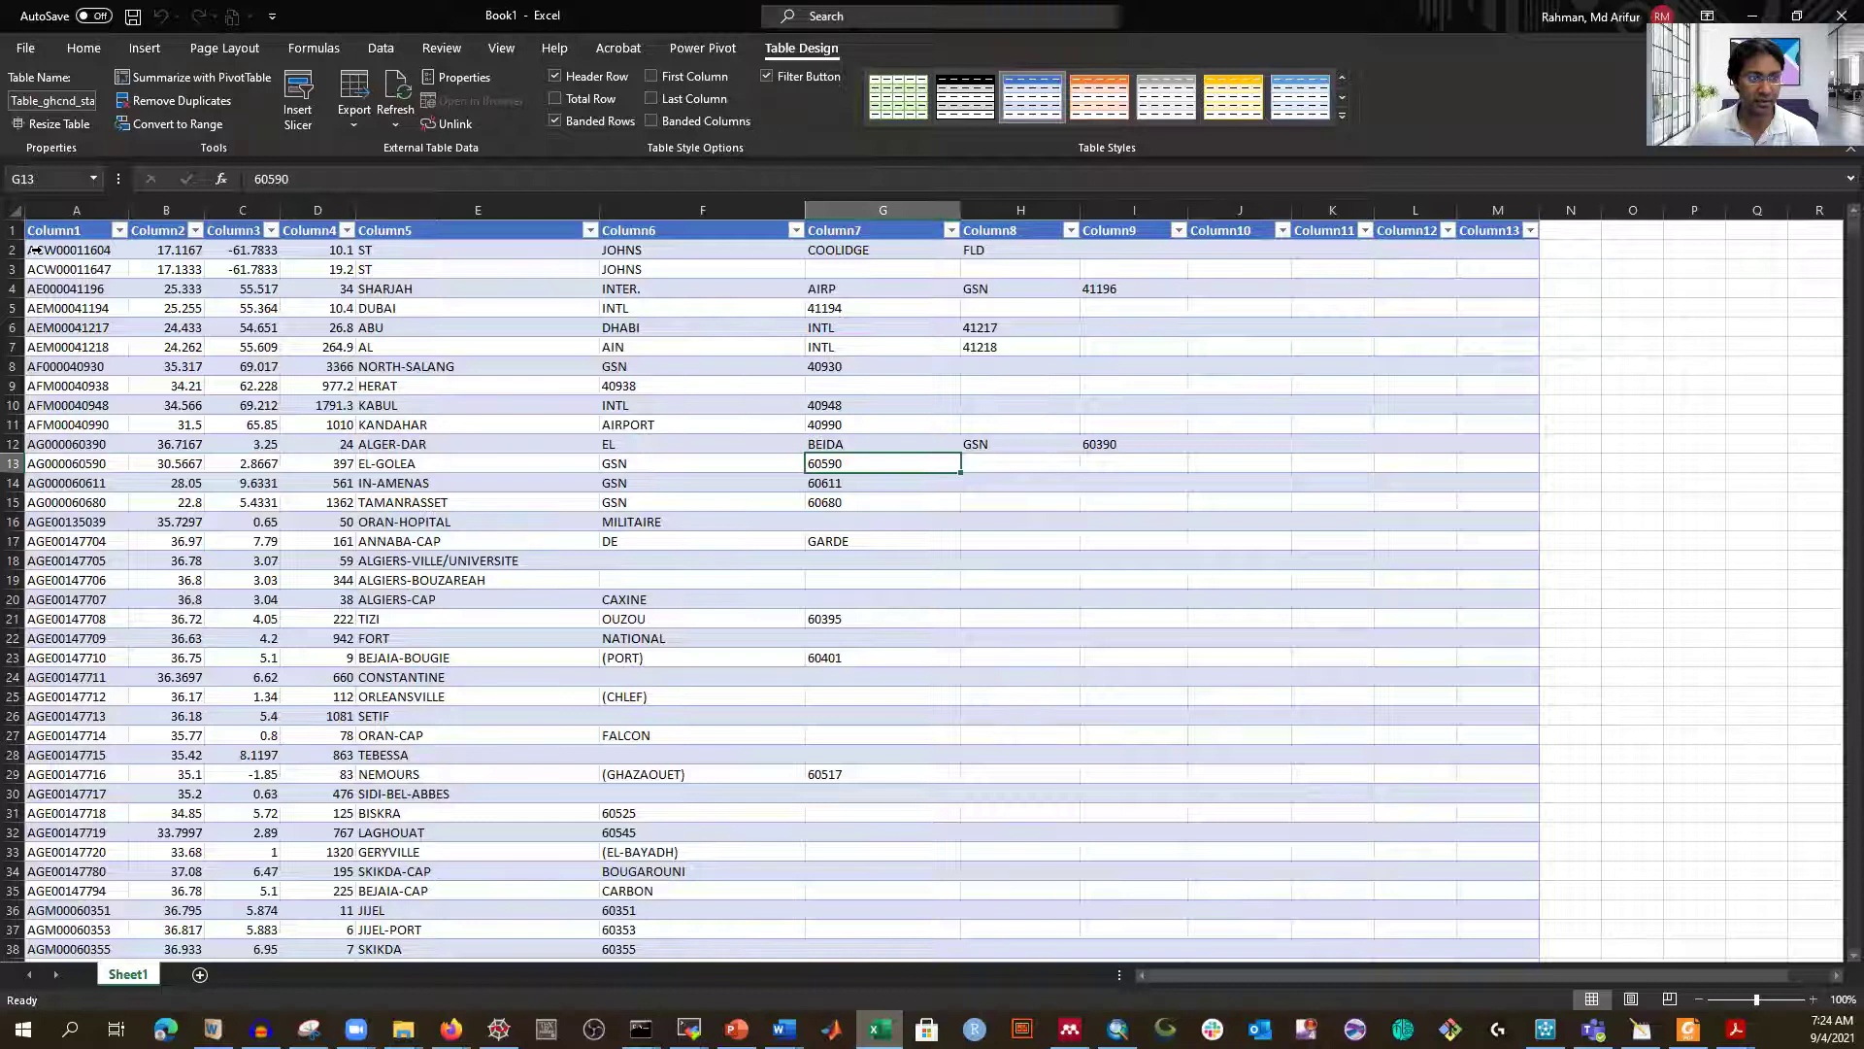
- Copy the station data in columns A to I, from row 2 through the last record, into a new worksheet starting at A1
{"action": "left_click", "coordinate": [34, 249]}
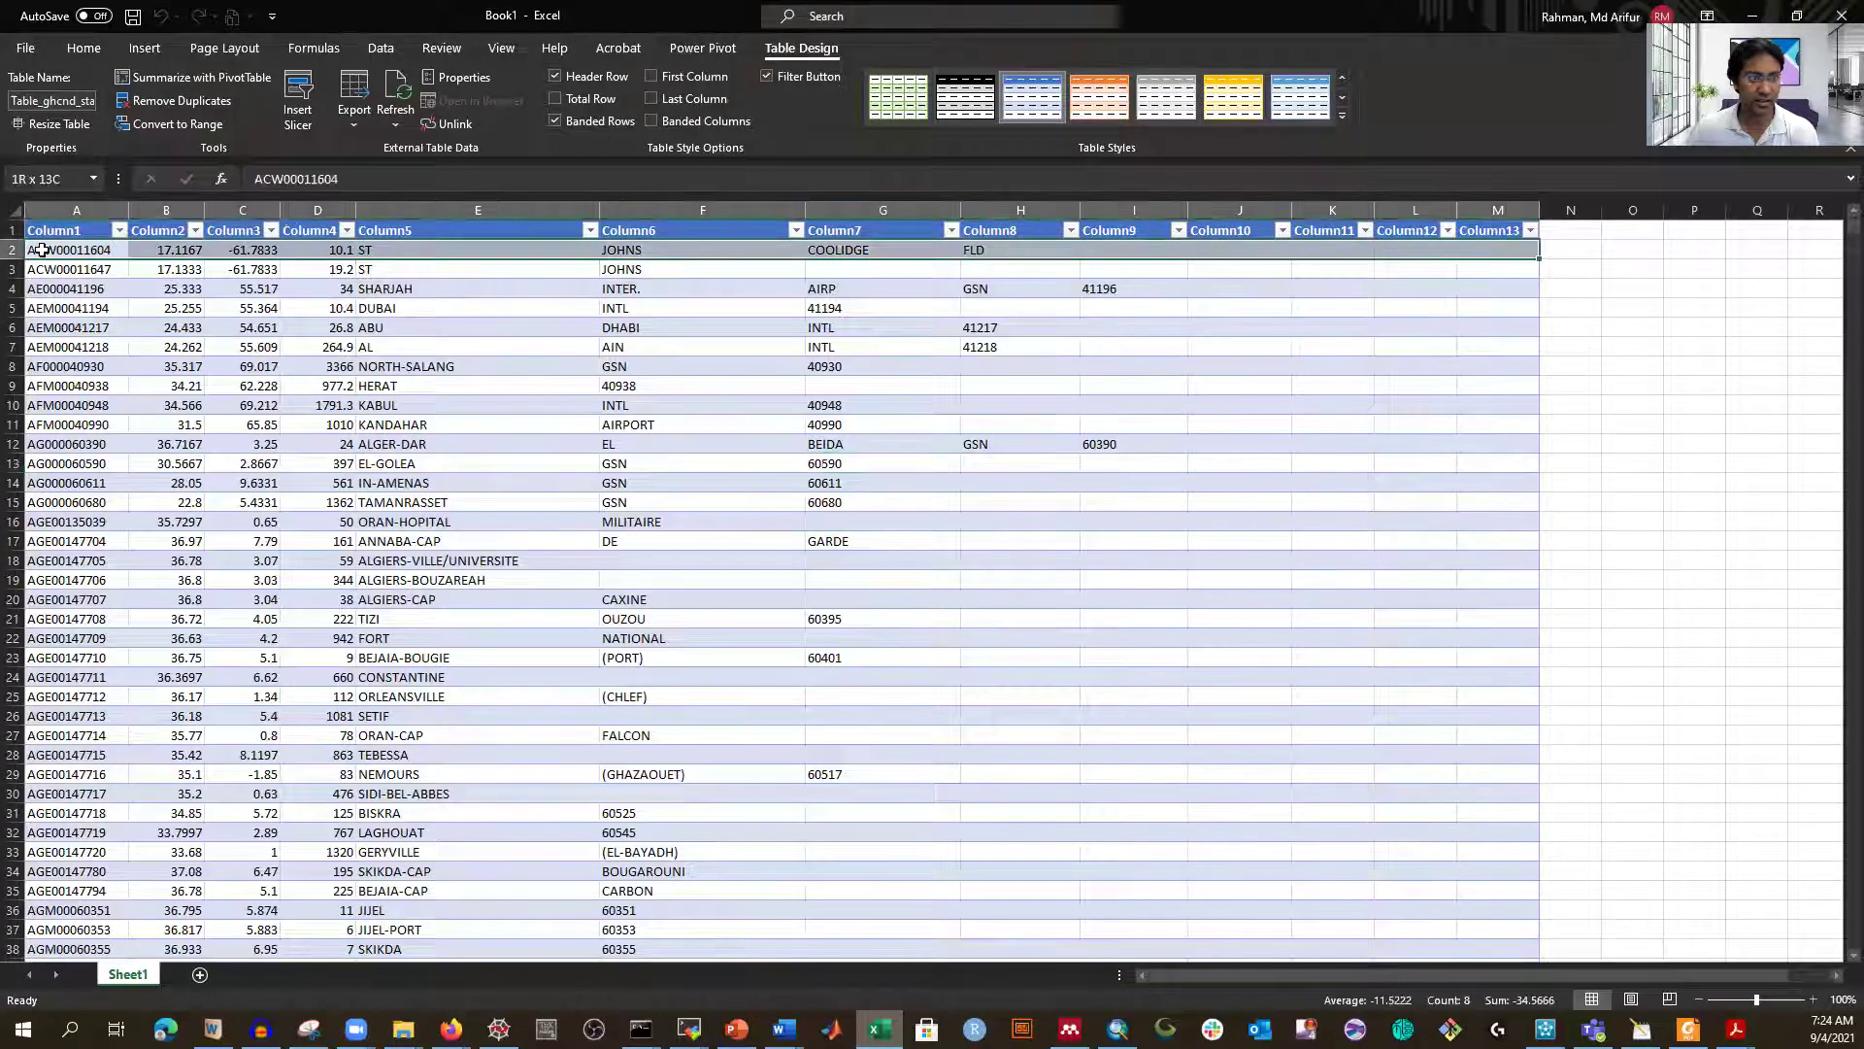
{"action": "left_click", "coordinate": [345, 466]}
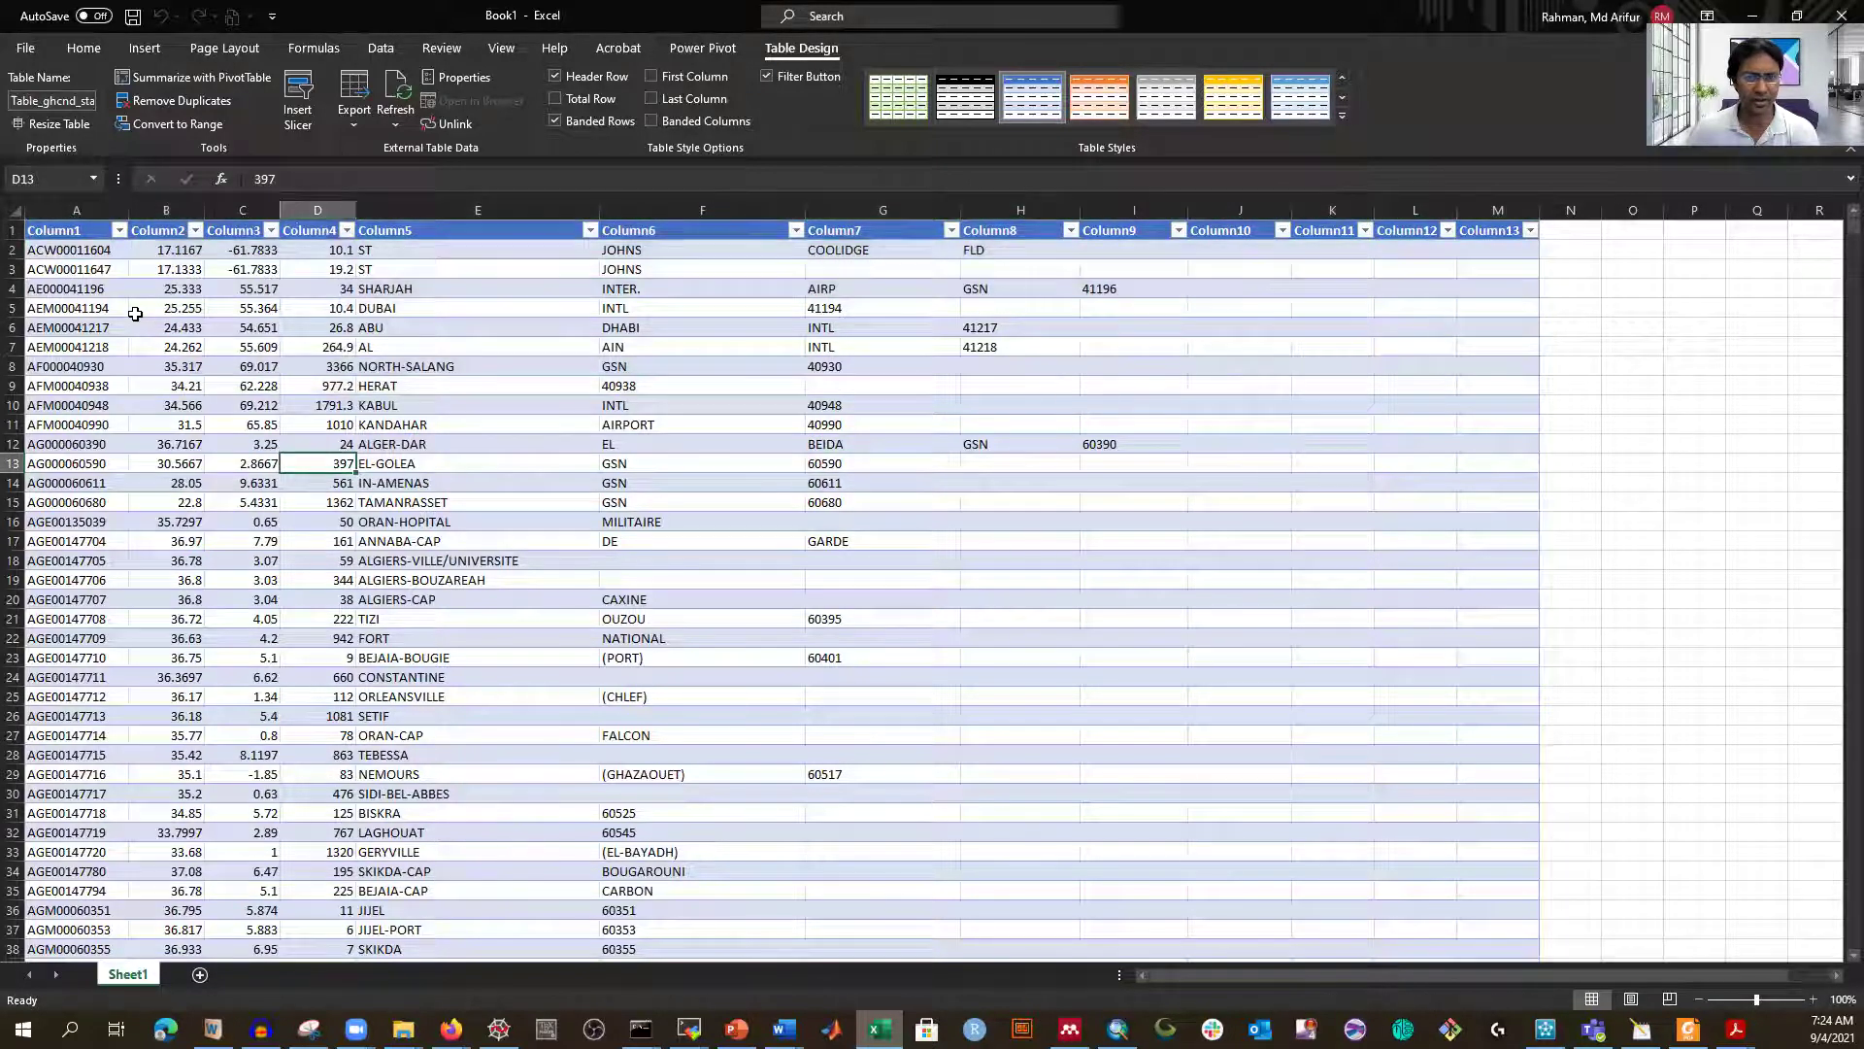
{"action": "left_click_drag", "start_coordinate": [53, 249], "coordinate": [700, 476]}
{"action": "left_click_drag", "start_coordinate": [957, 437], "coordinate": [1139, 454]}
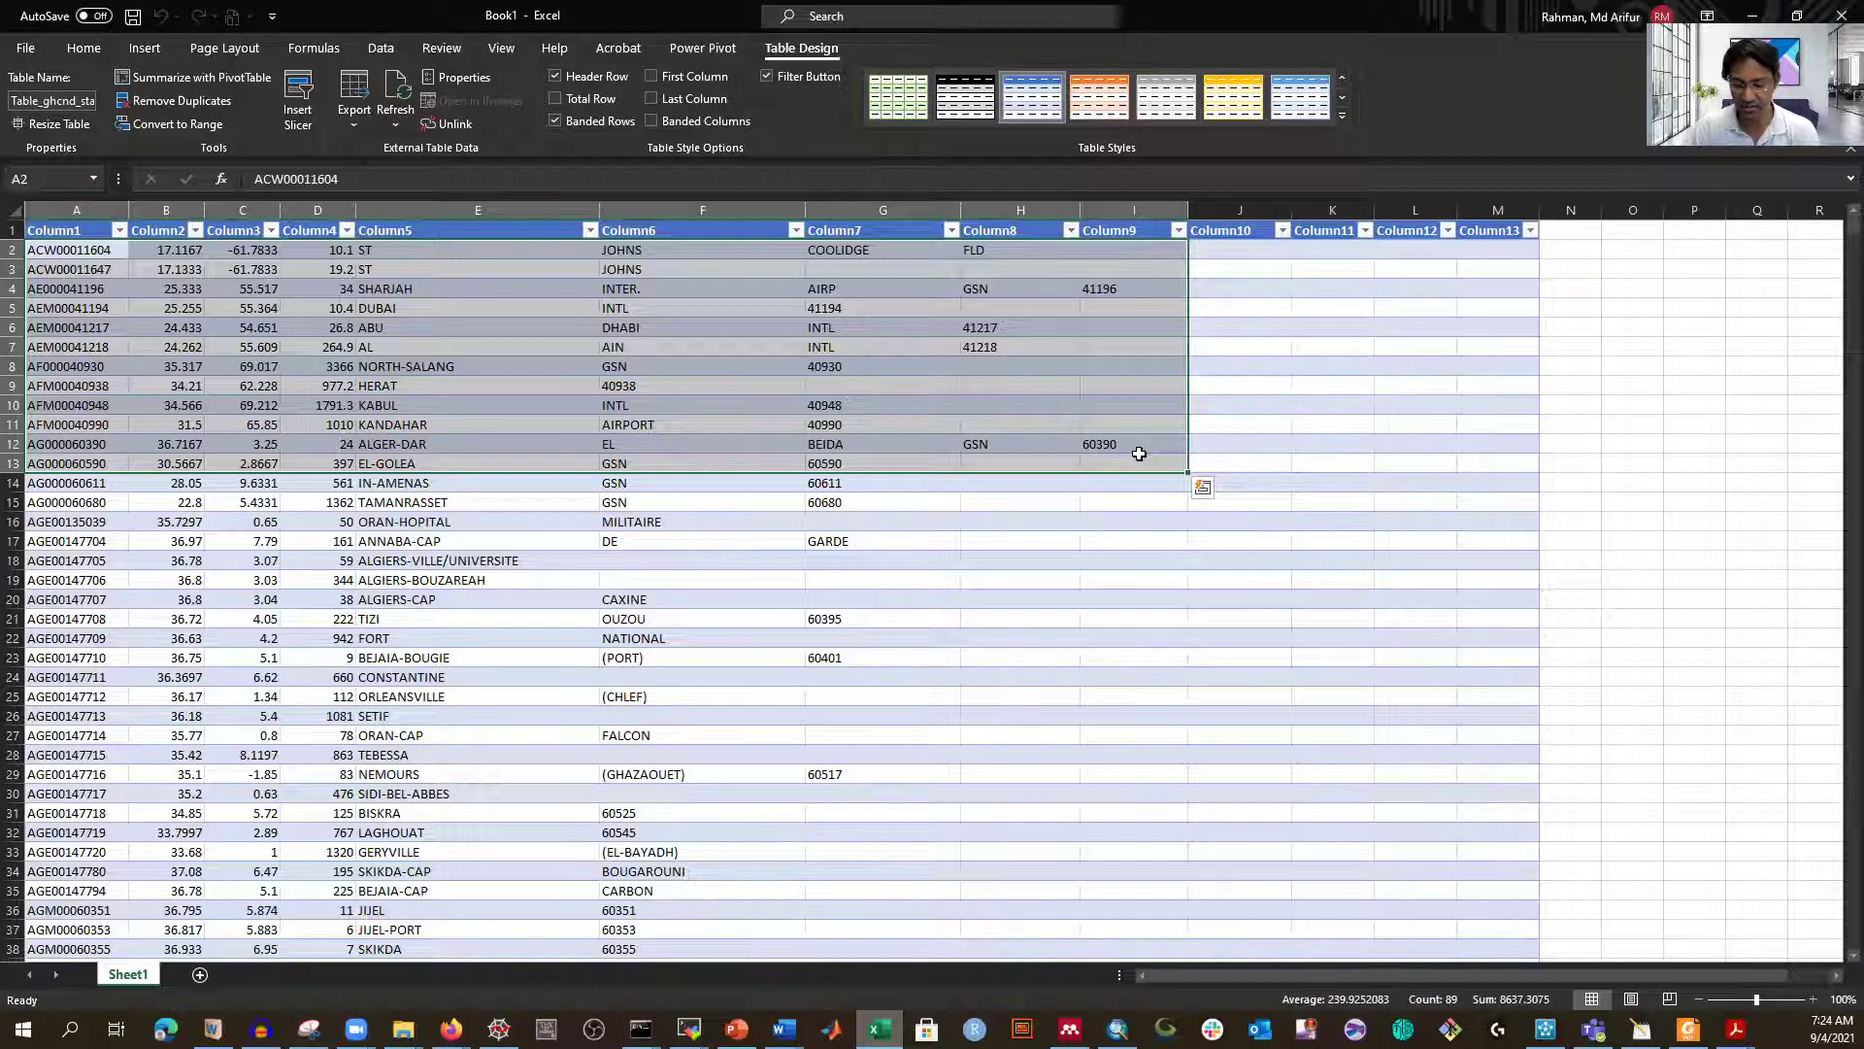
{"action": "key", "text": "ctrl+shift+Down"}
{"action": "scroll", "coordinate": [1005, 538], "scroll_direction": "down", "scroll_amount": 3}
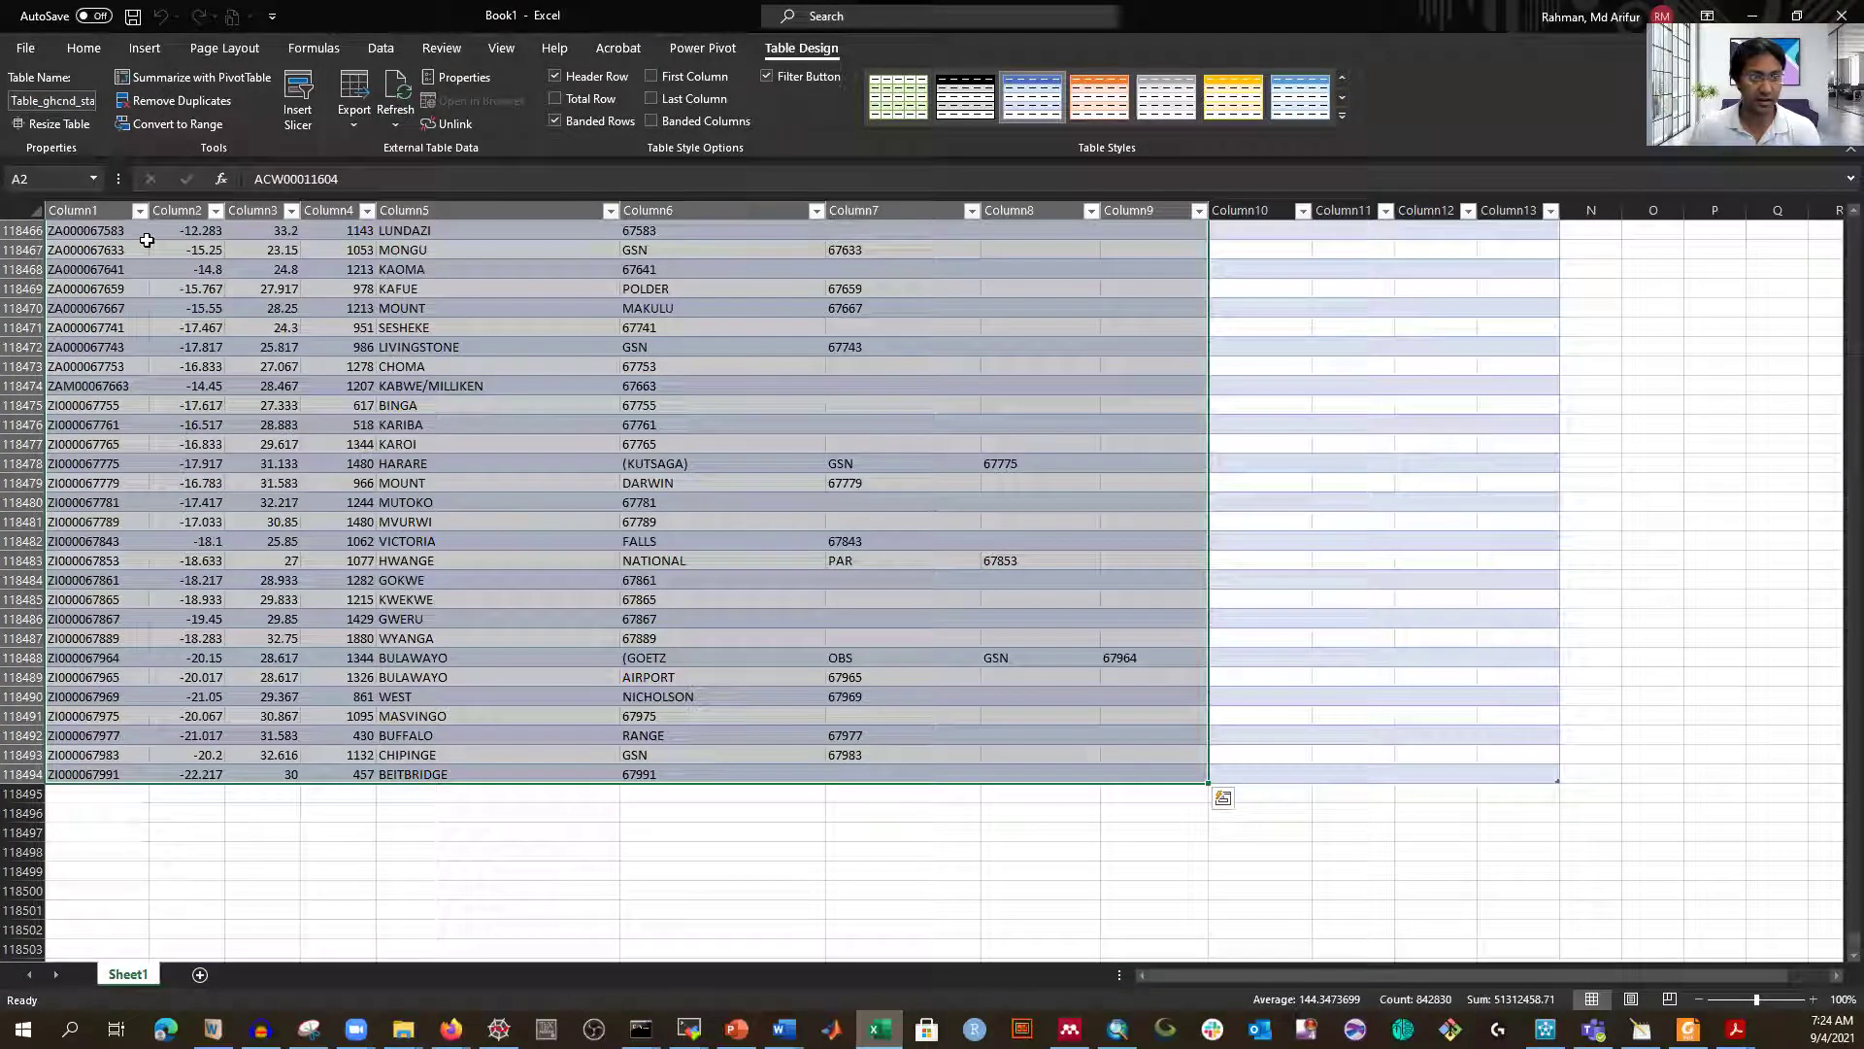
{"action": "key", "text": "ctrl+c"}
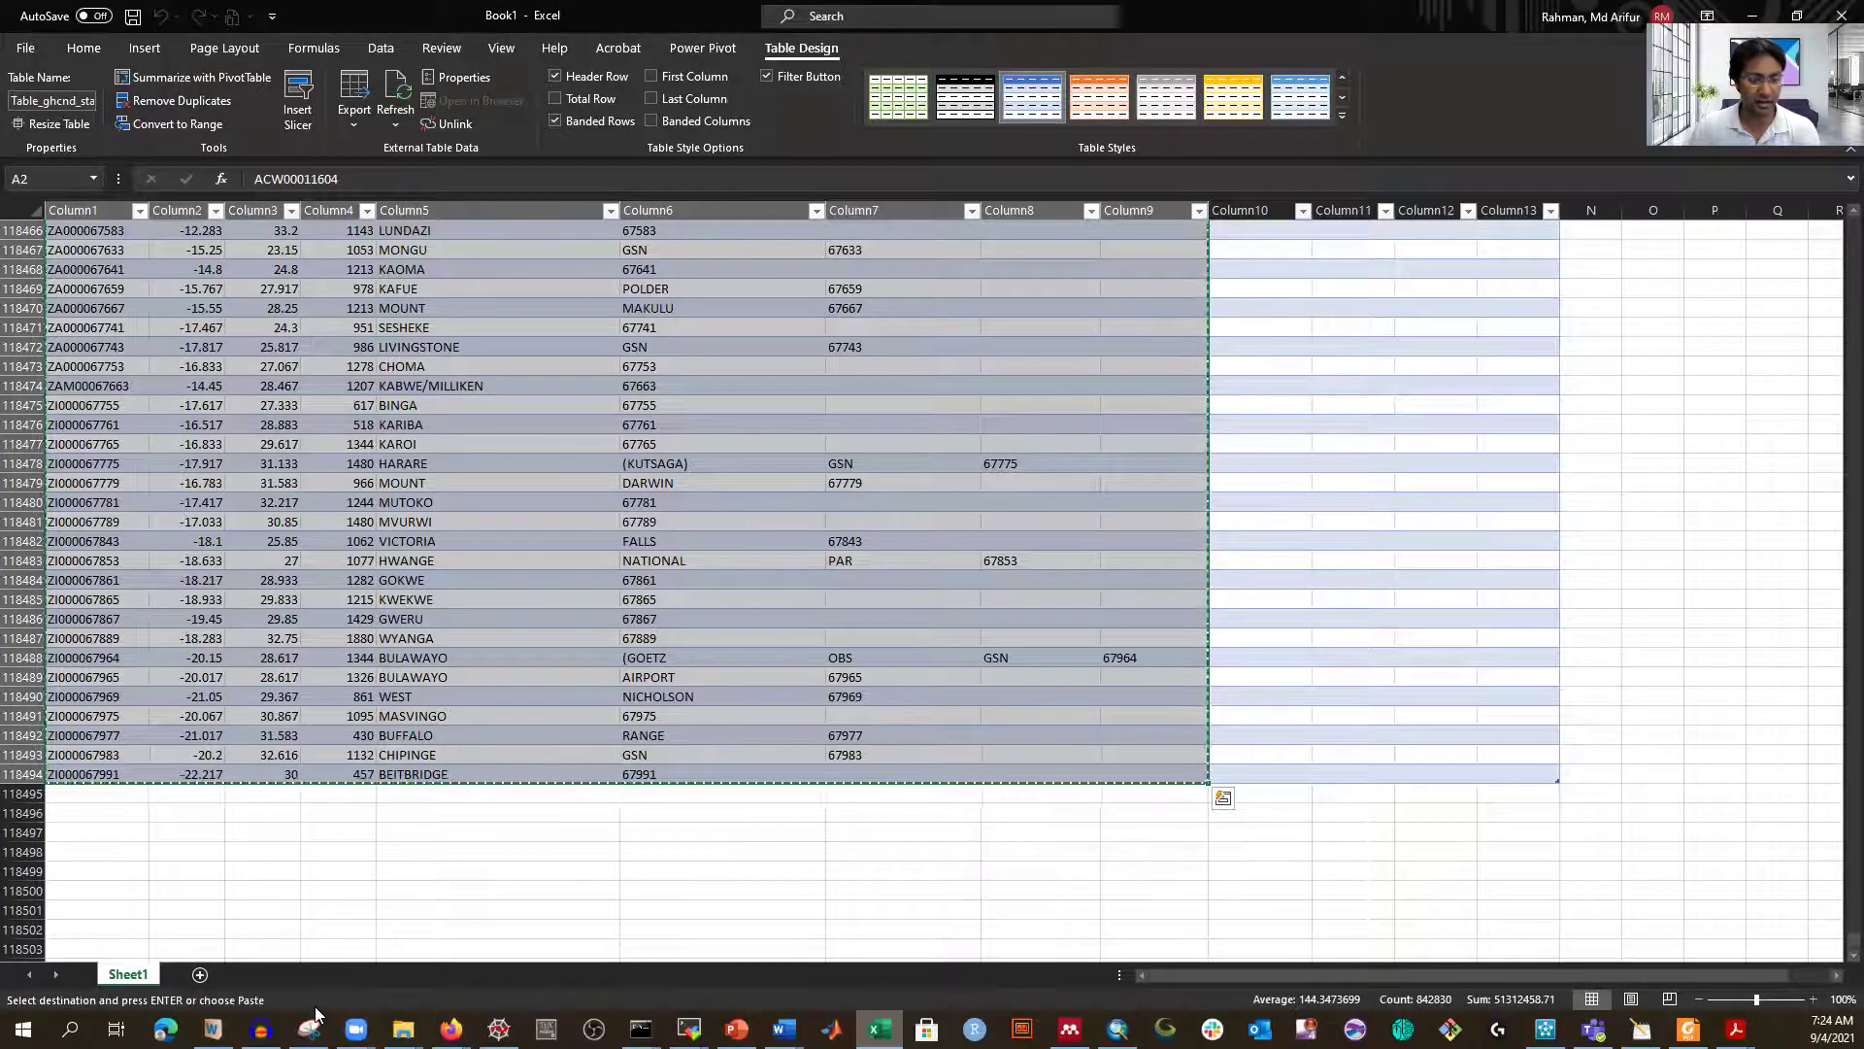
{"action": "left_click", "coordinate": [200, 974]}
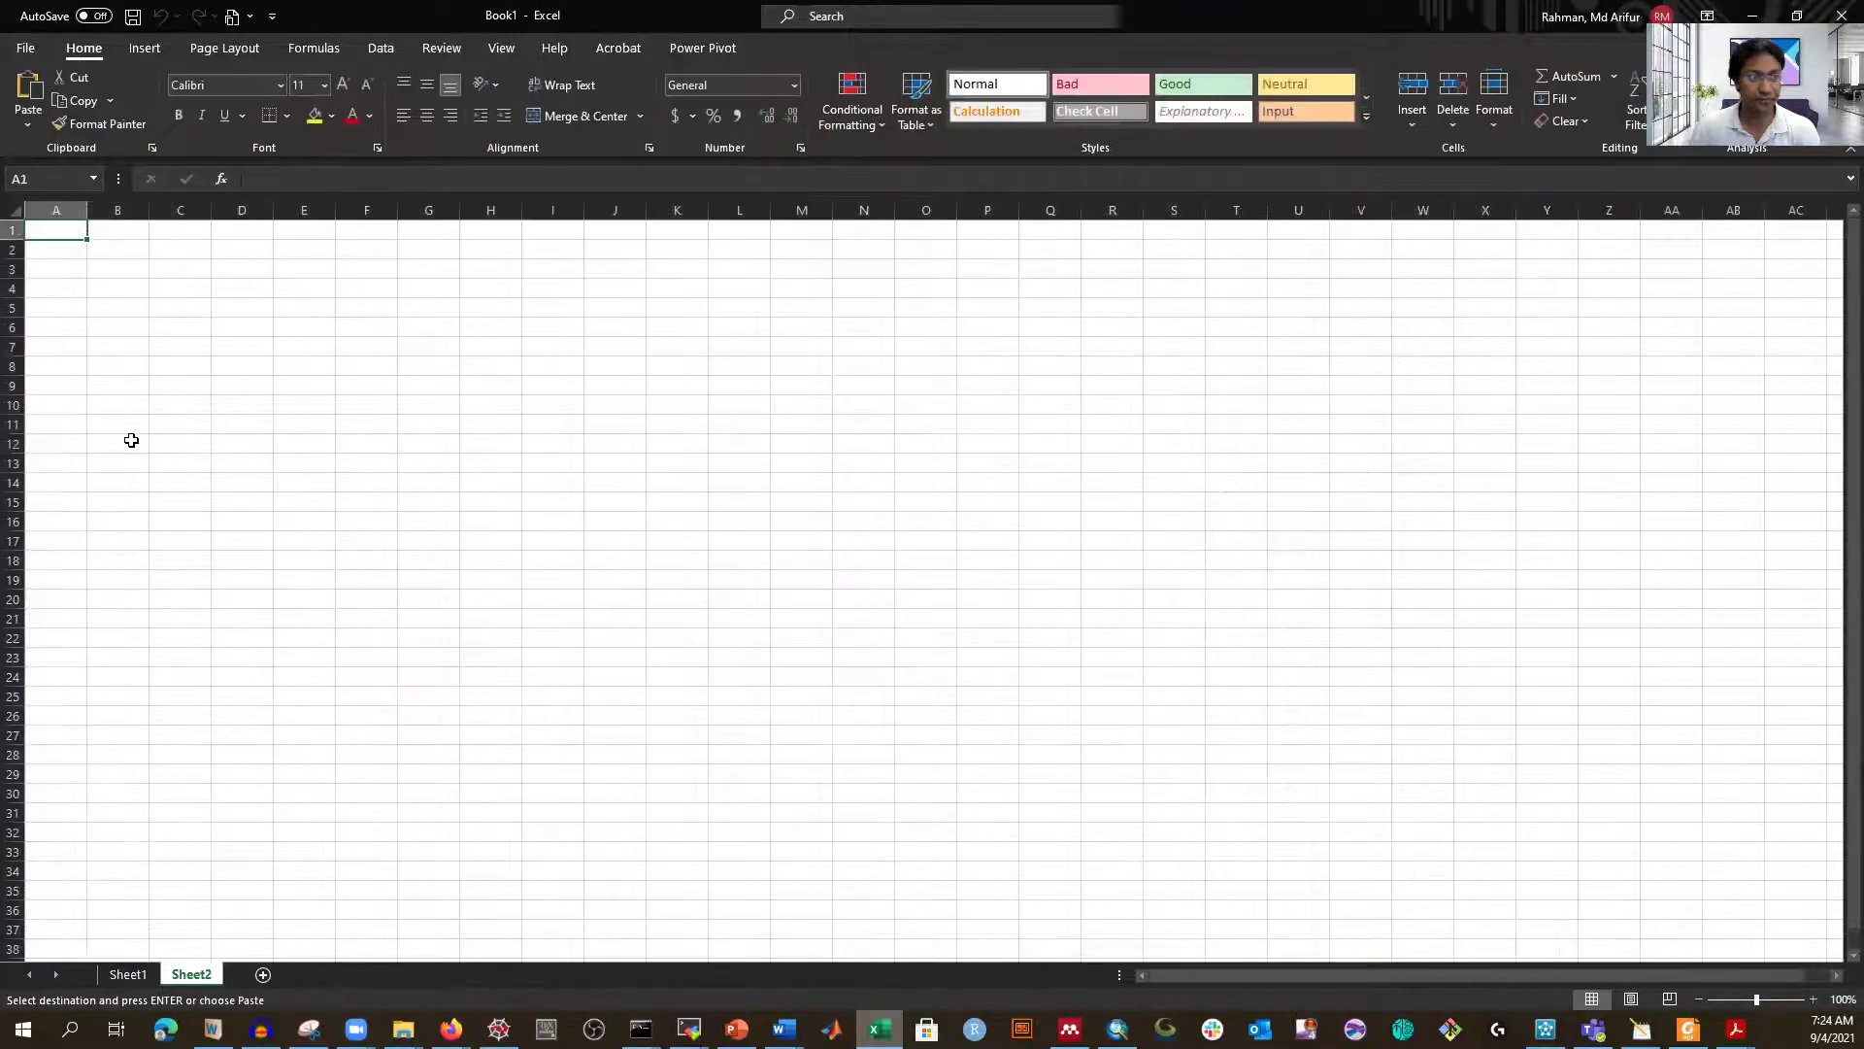
{"action": "key", "text": "ctrl+v"}
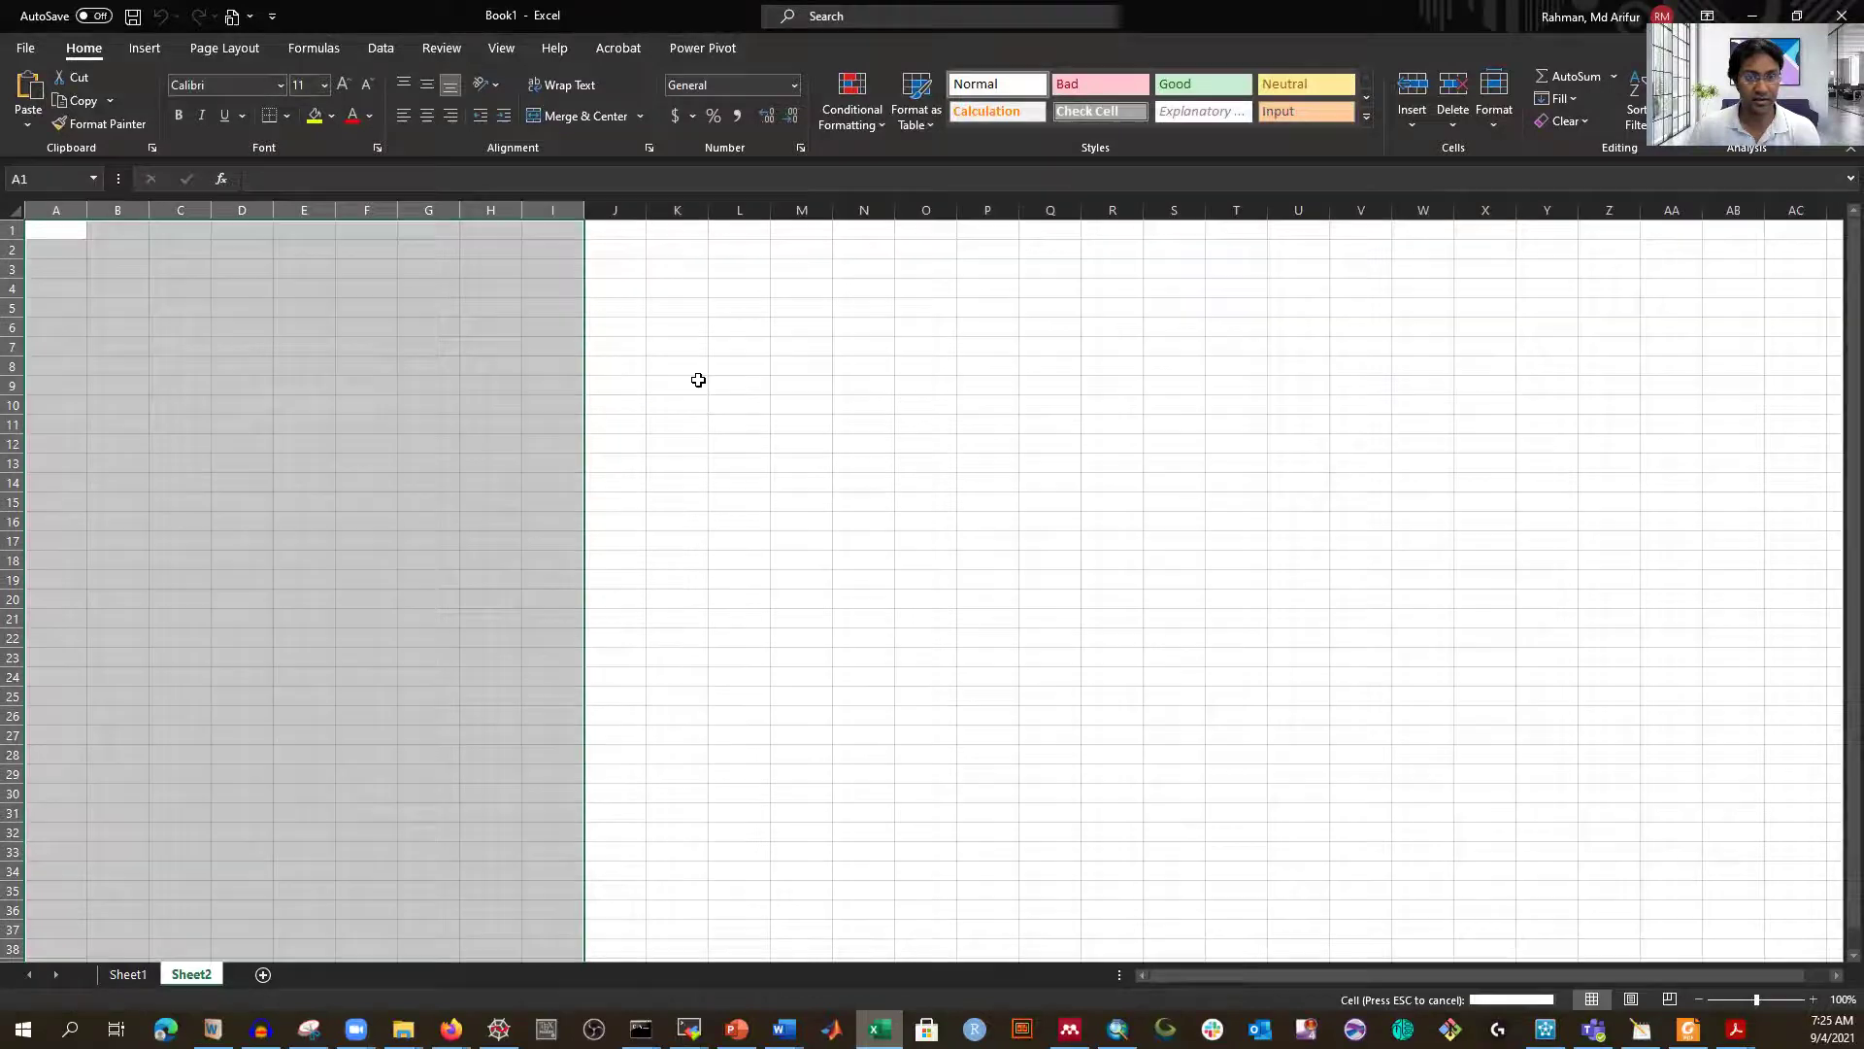
{"action": "left_click", "coordinate": [733, 369]}
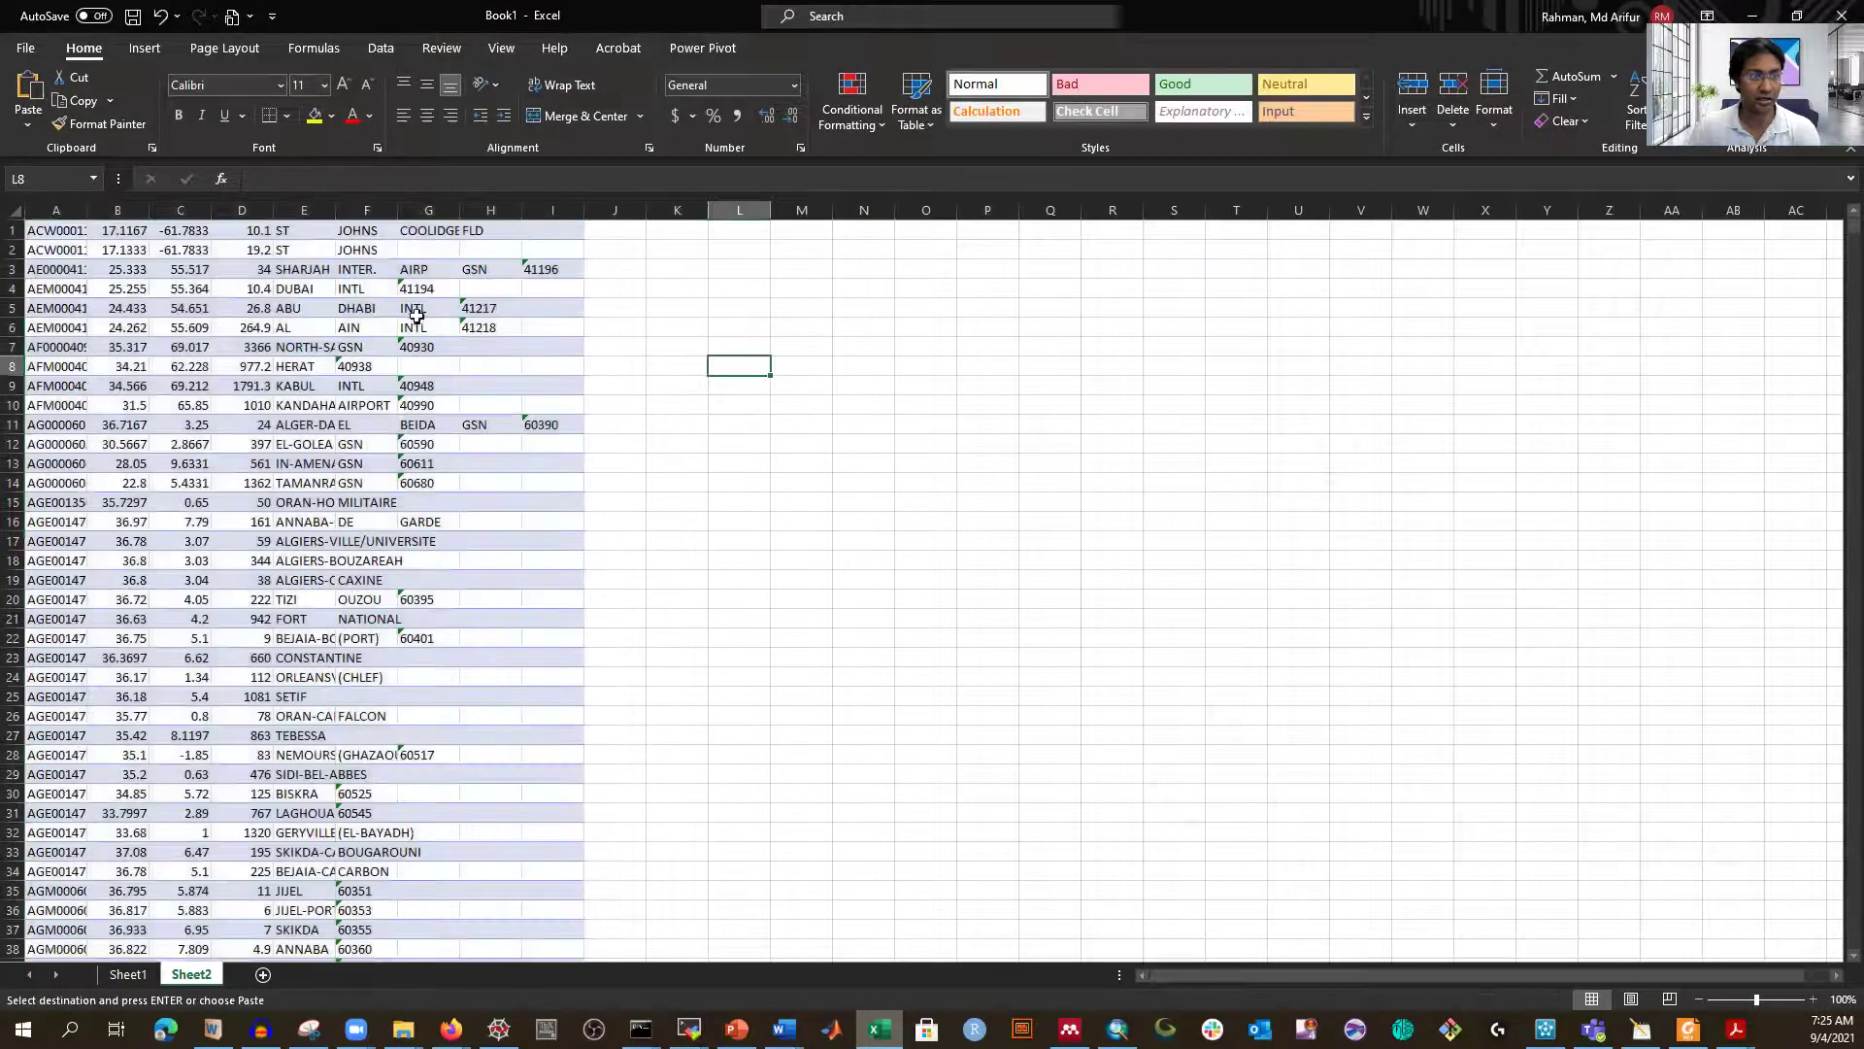
- Insert a blank row above the first station record on Sheet2
{"action": "left_click", "coordinate": [14, 230]}
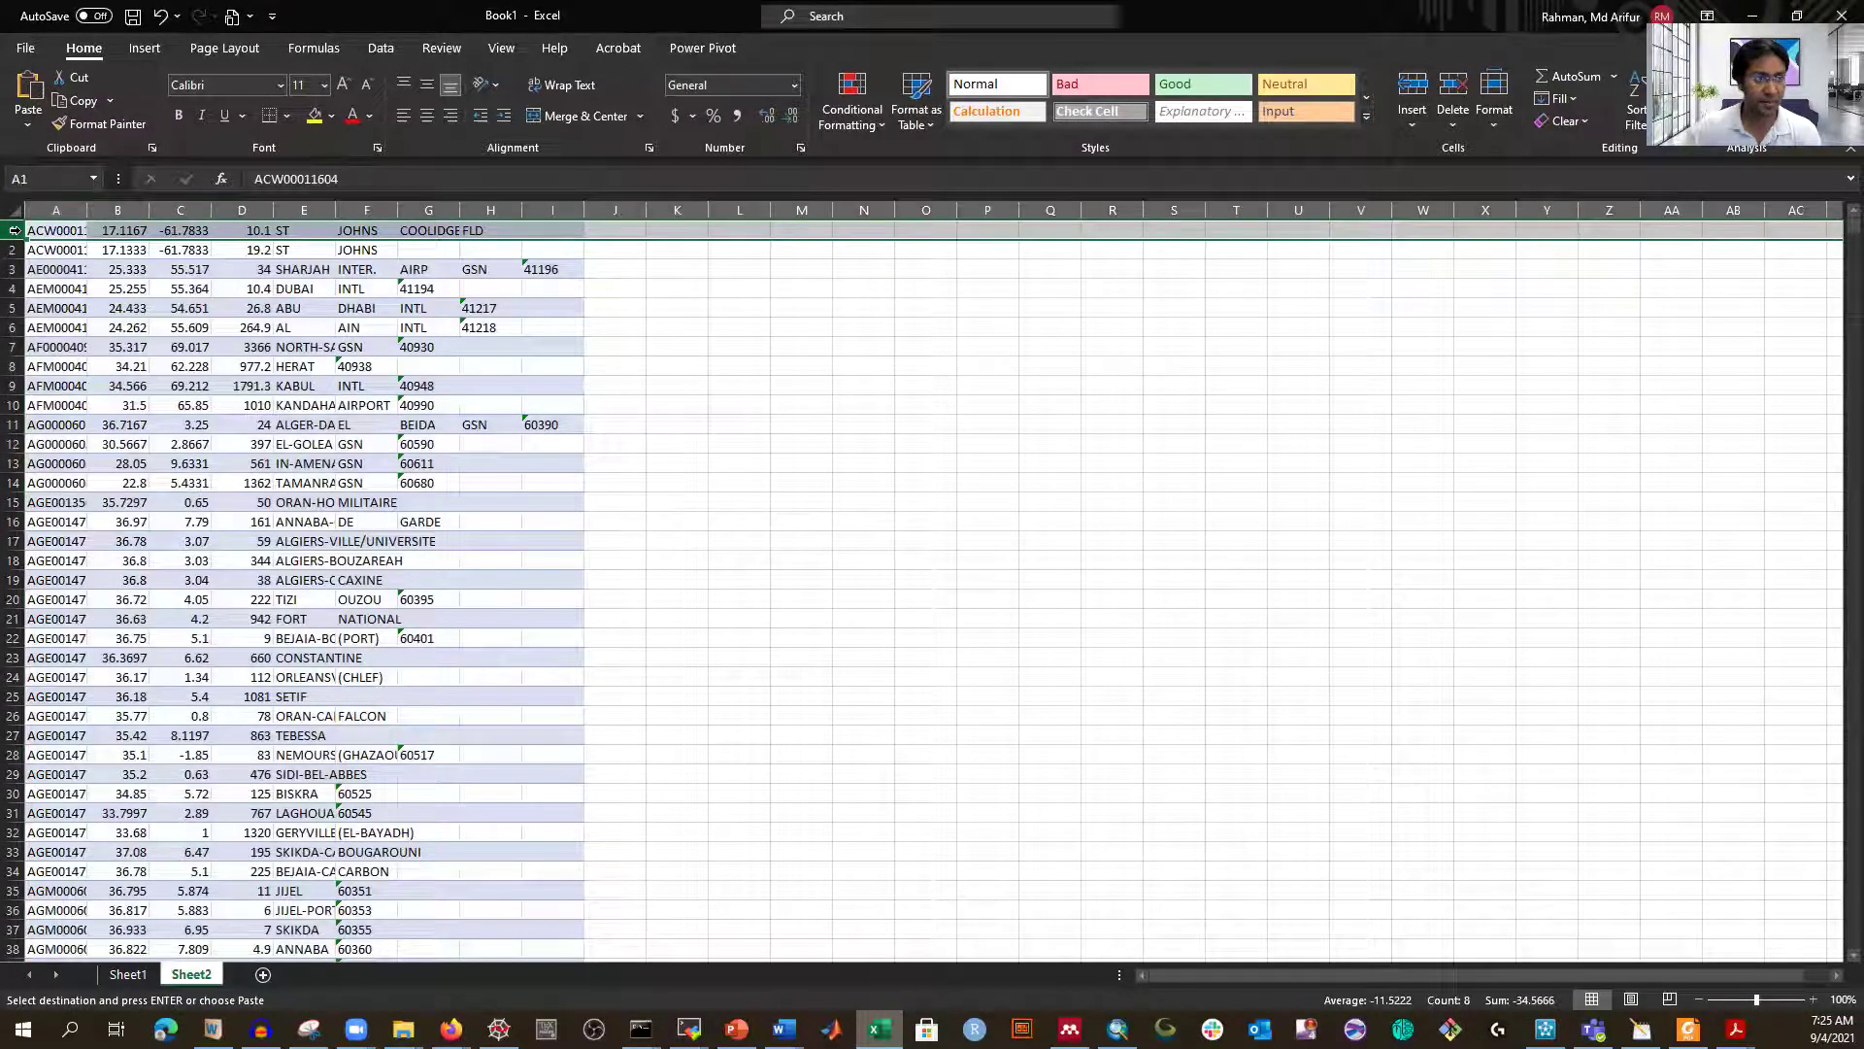
{"action": "key", "text": "Escape"}
{"action": "key", "text": "ctrl+shift+plus"}
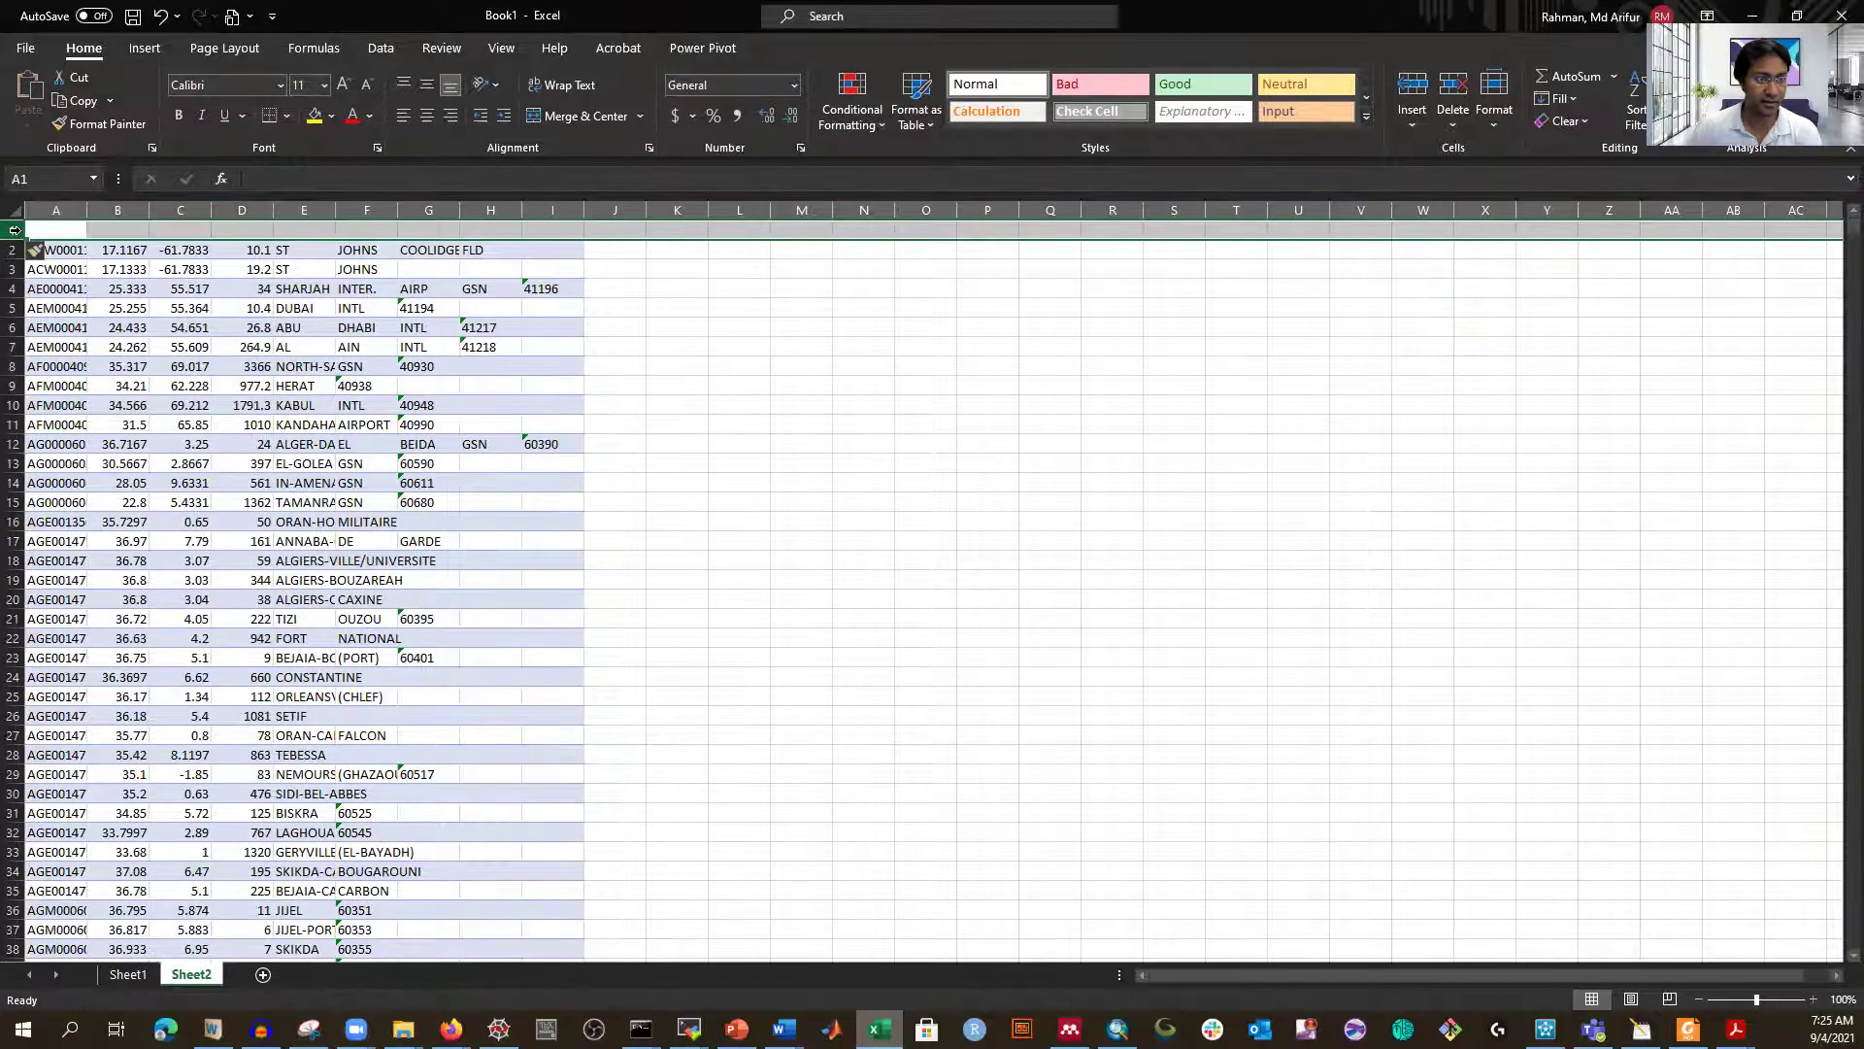
{"action": "left_click", "coordinate": [863, 443]}
- Enter the headers Station, Lat and Lon in cells A1, B1 and C1
{"action": "left_click", "coordinate": [56, 232]}
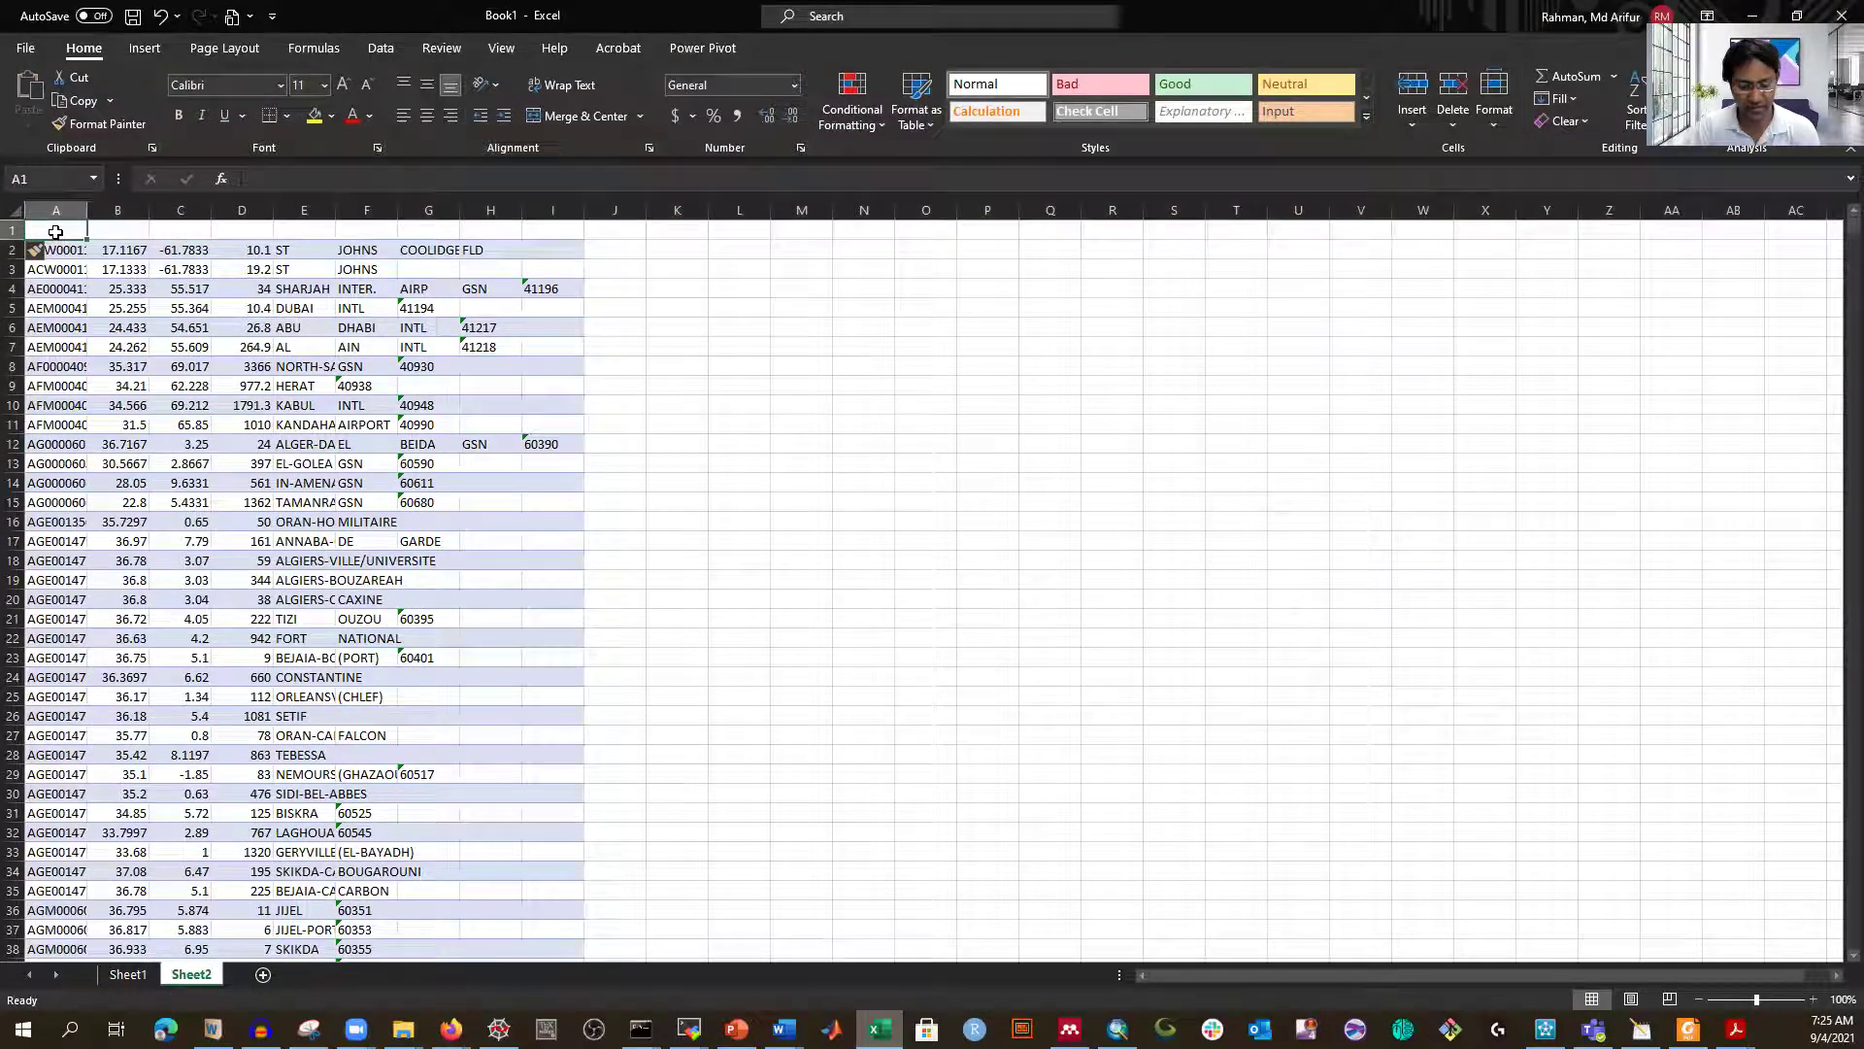
{"action": "type", "text": "Station"}
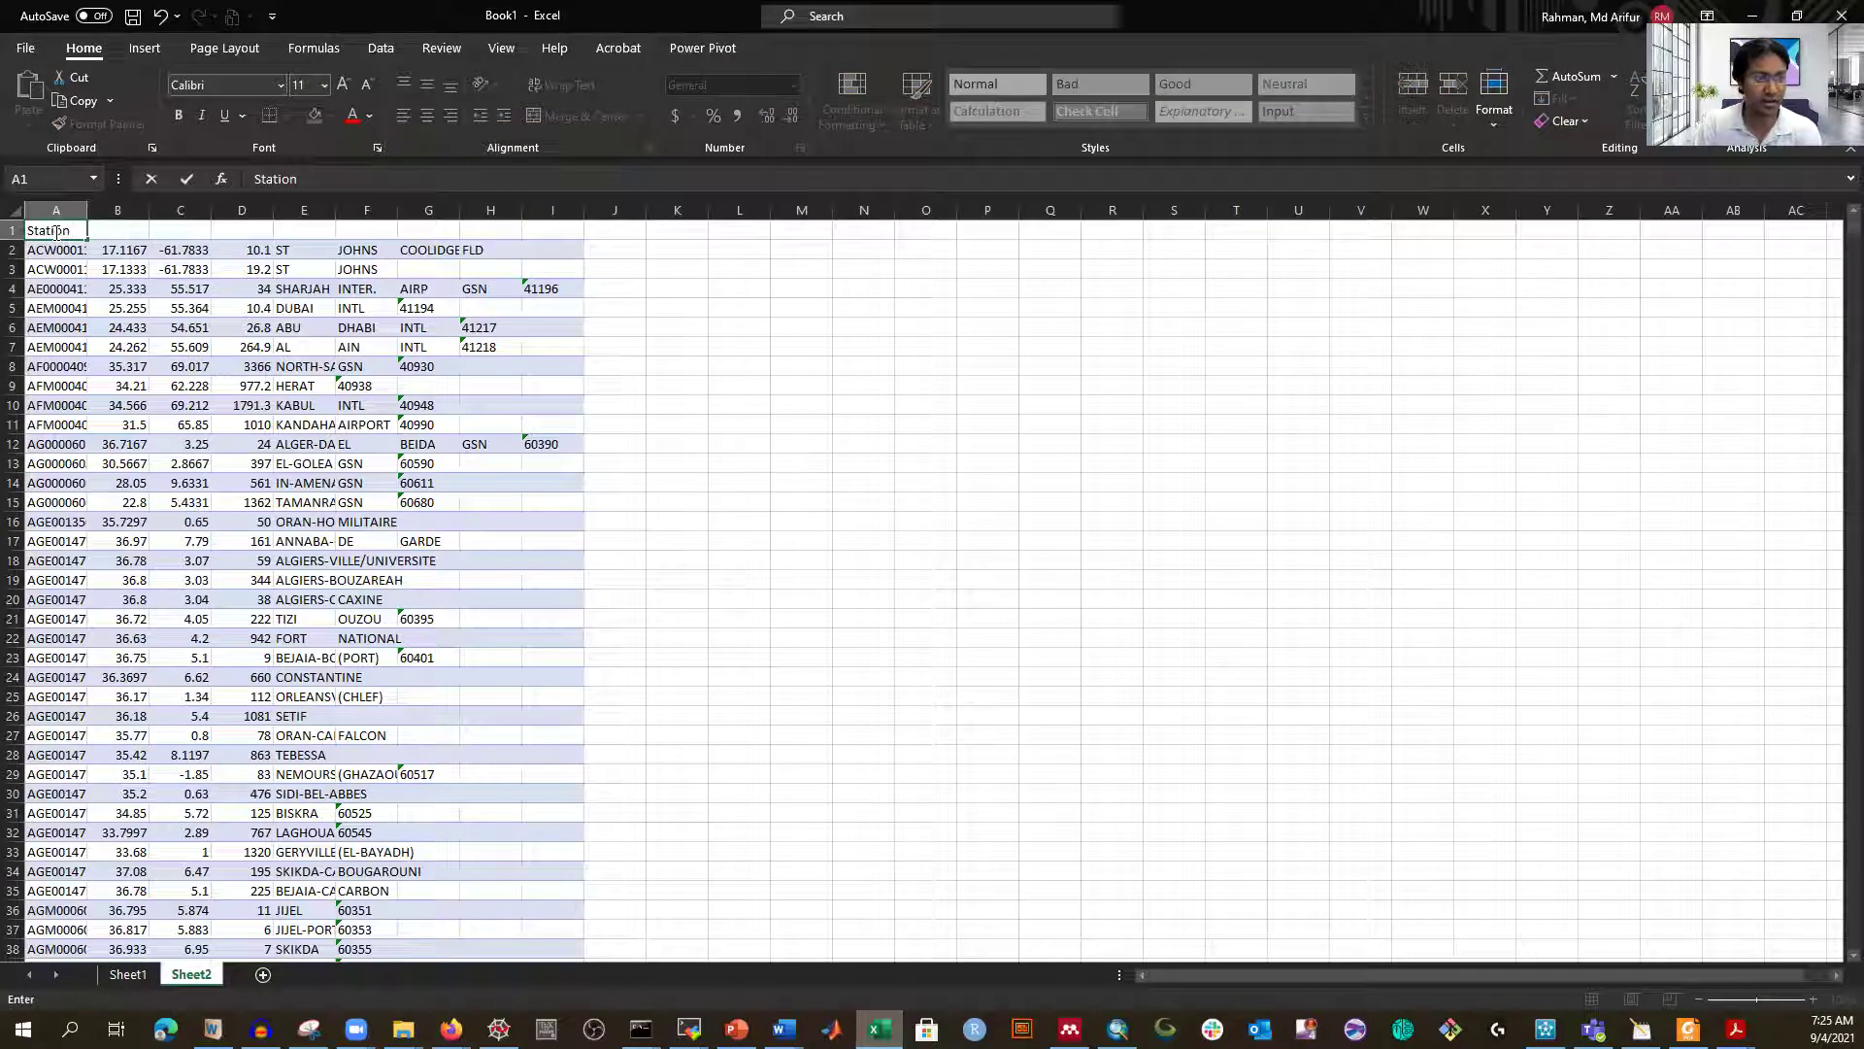
{"action": "key", "text": "Tab"}
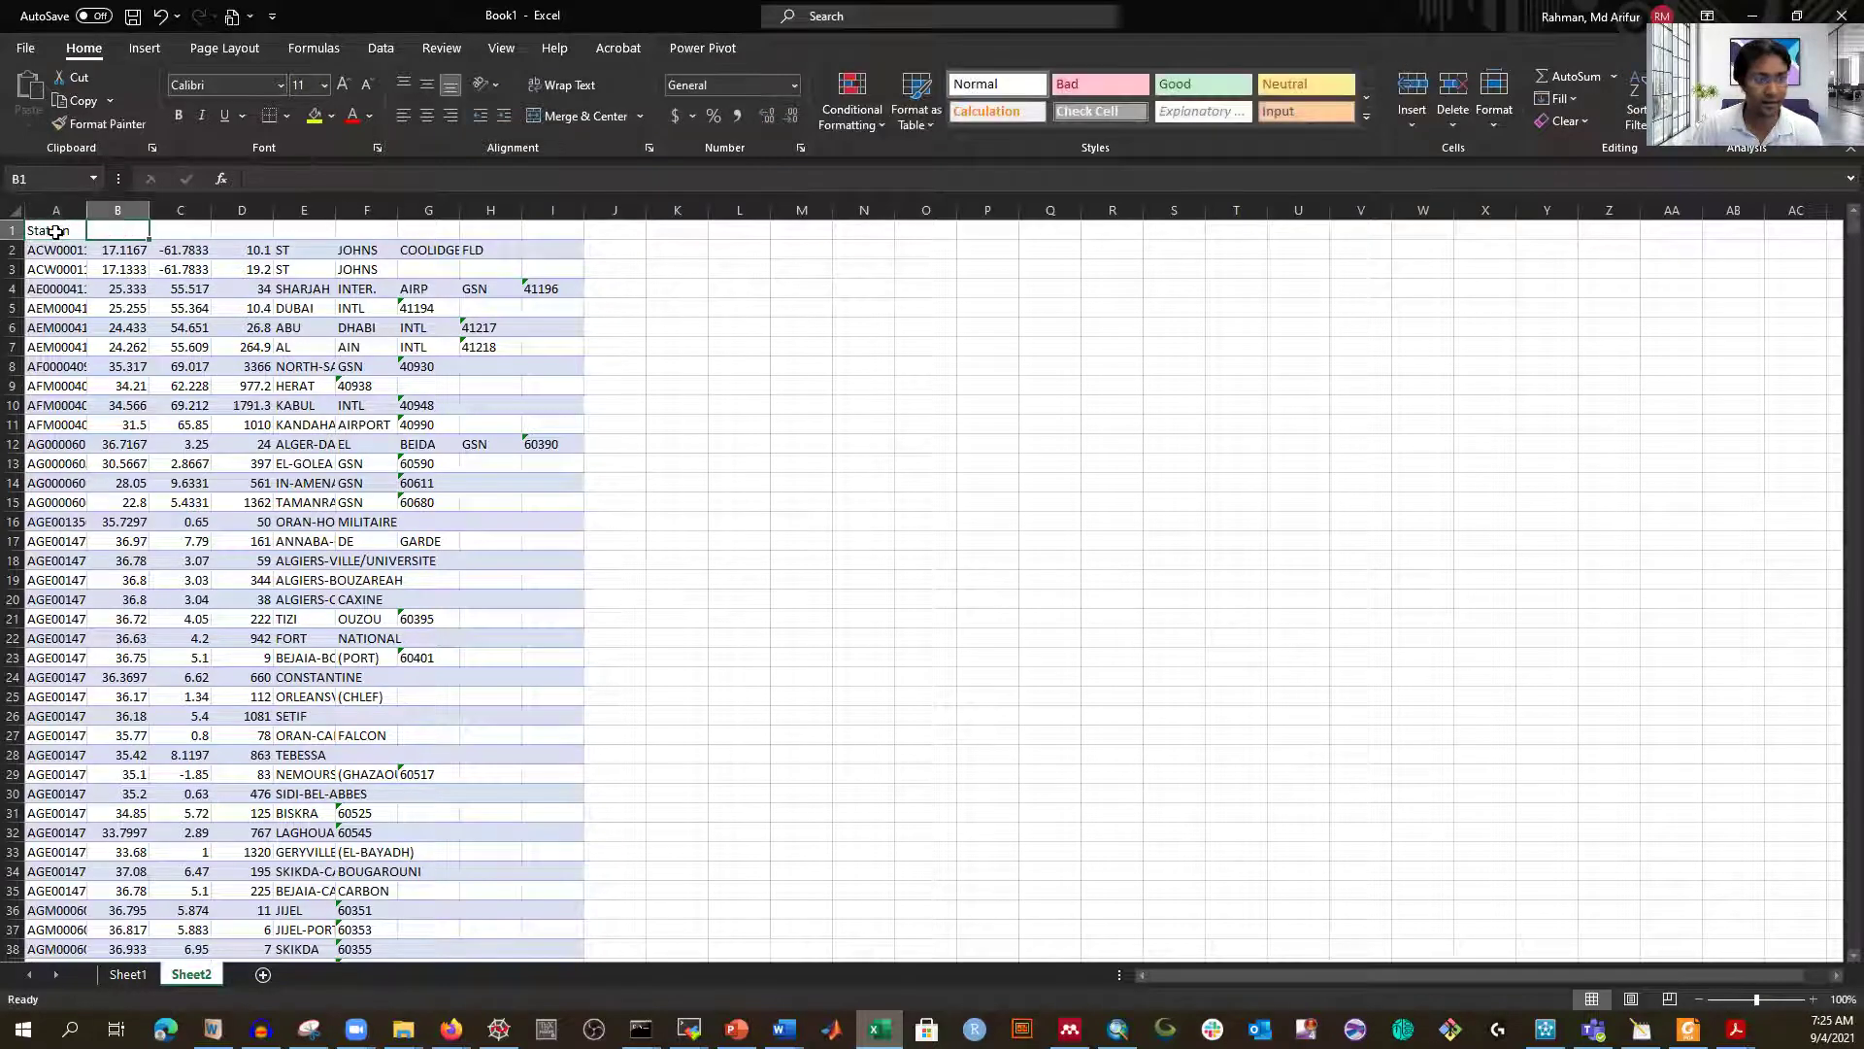
{"action": "type", "text": "La"}
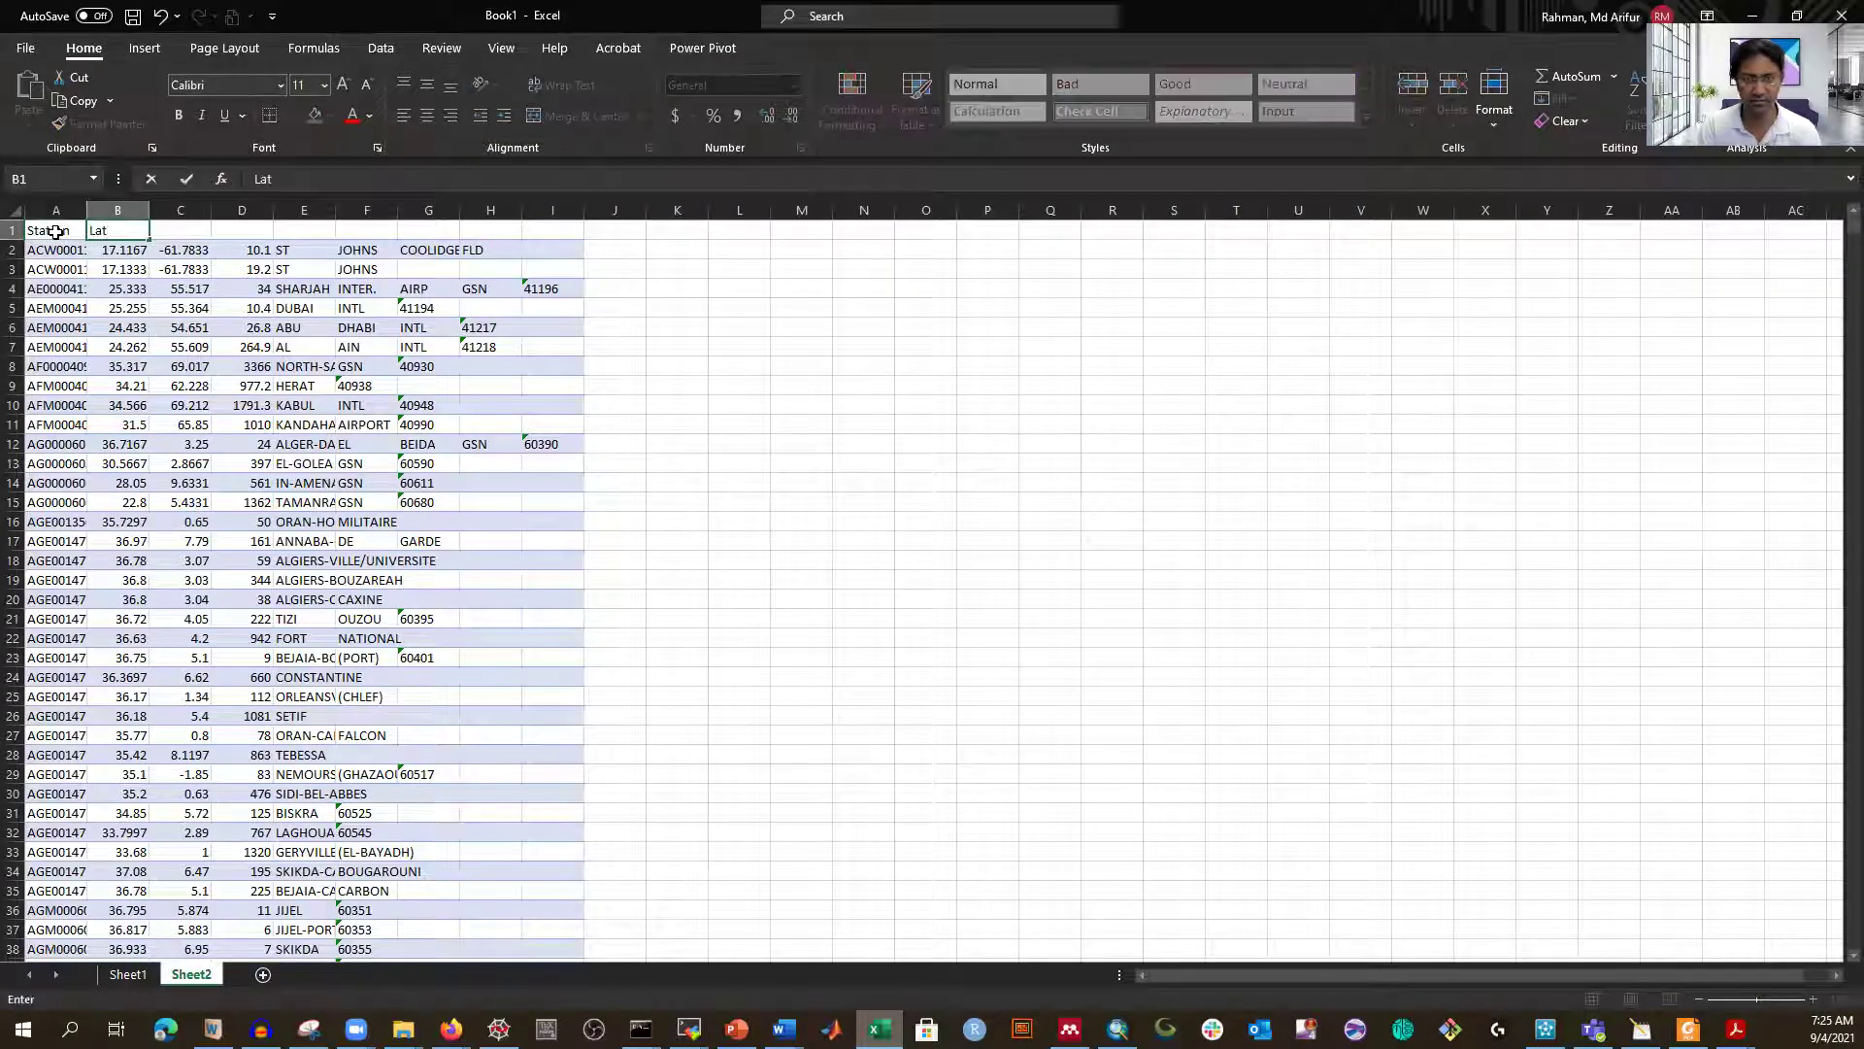
{"action": "type", "text": "t"}
{"action": "key", "text": "Tab"}
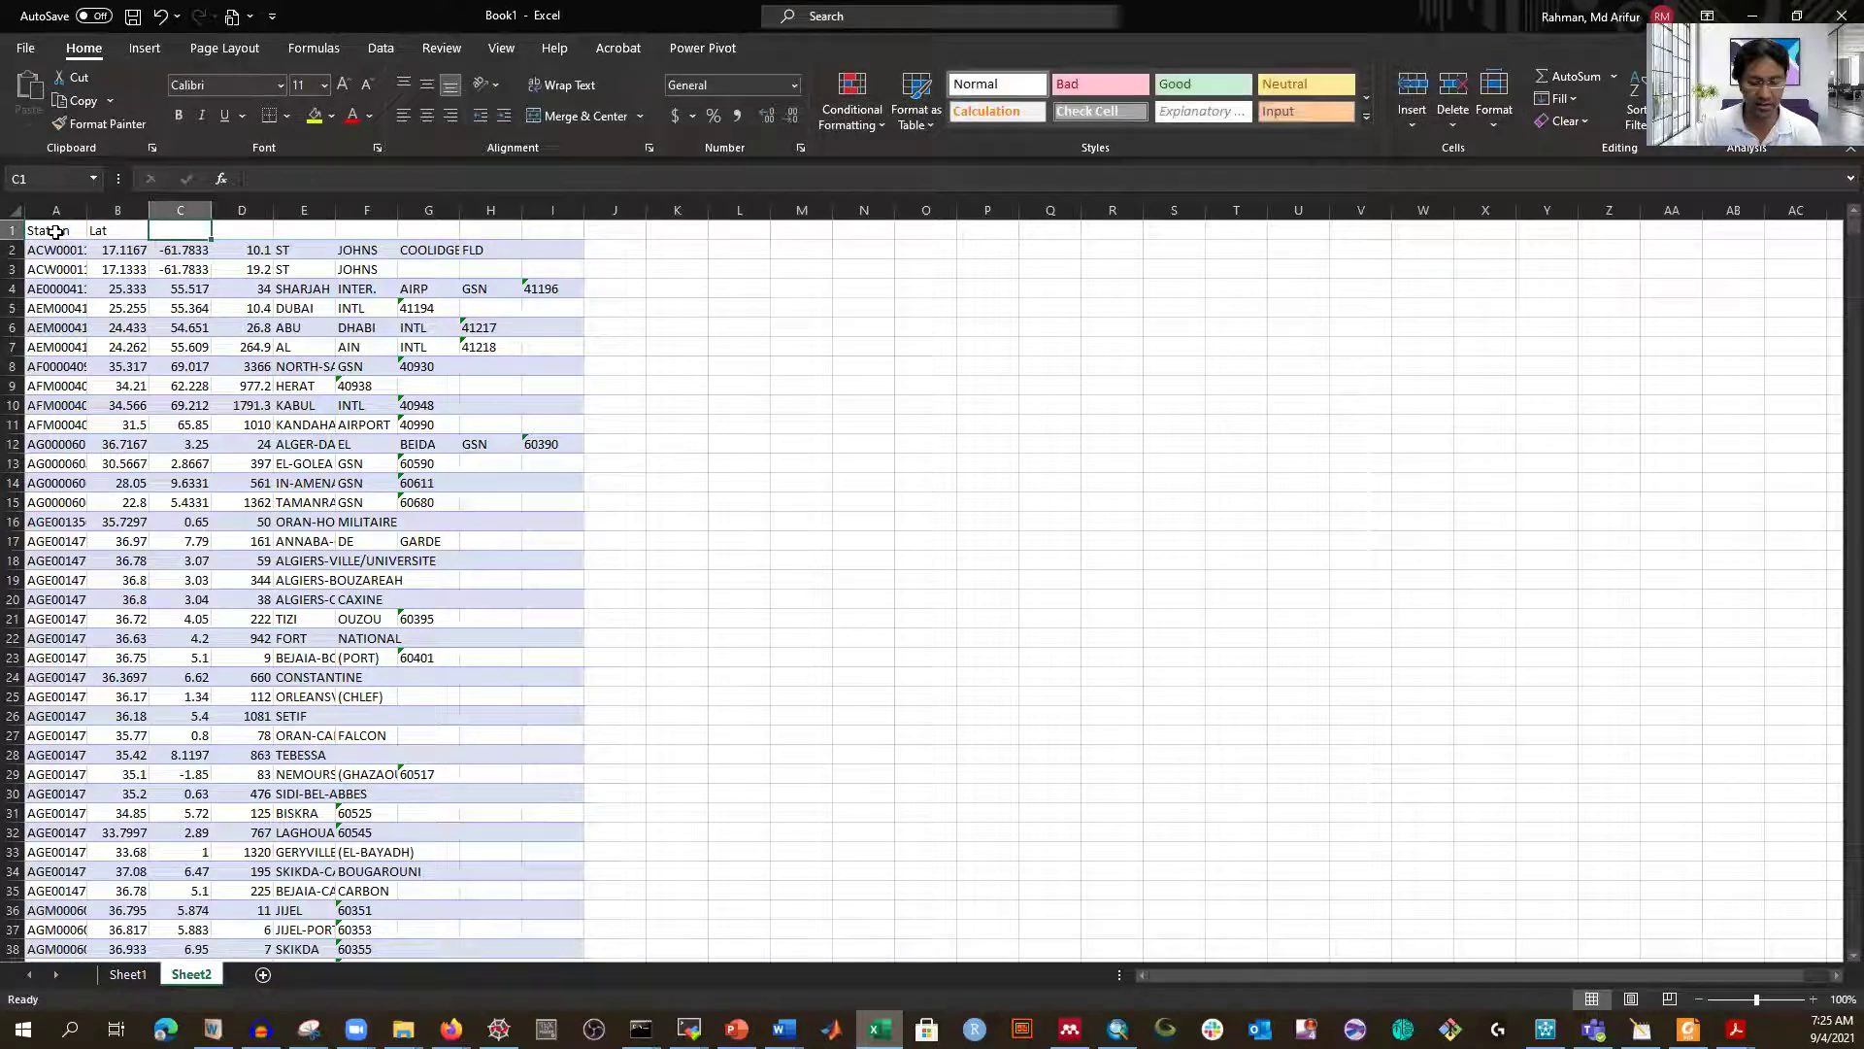
{"action": "type", "text": "Lon"}
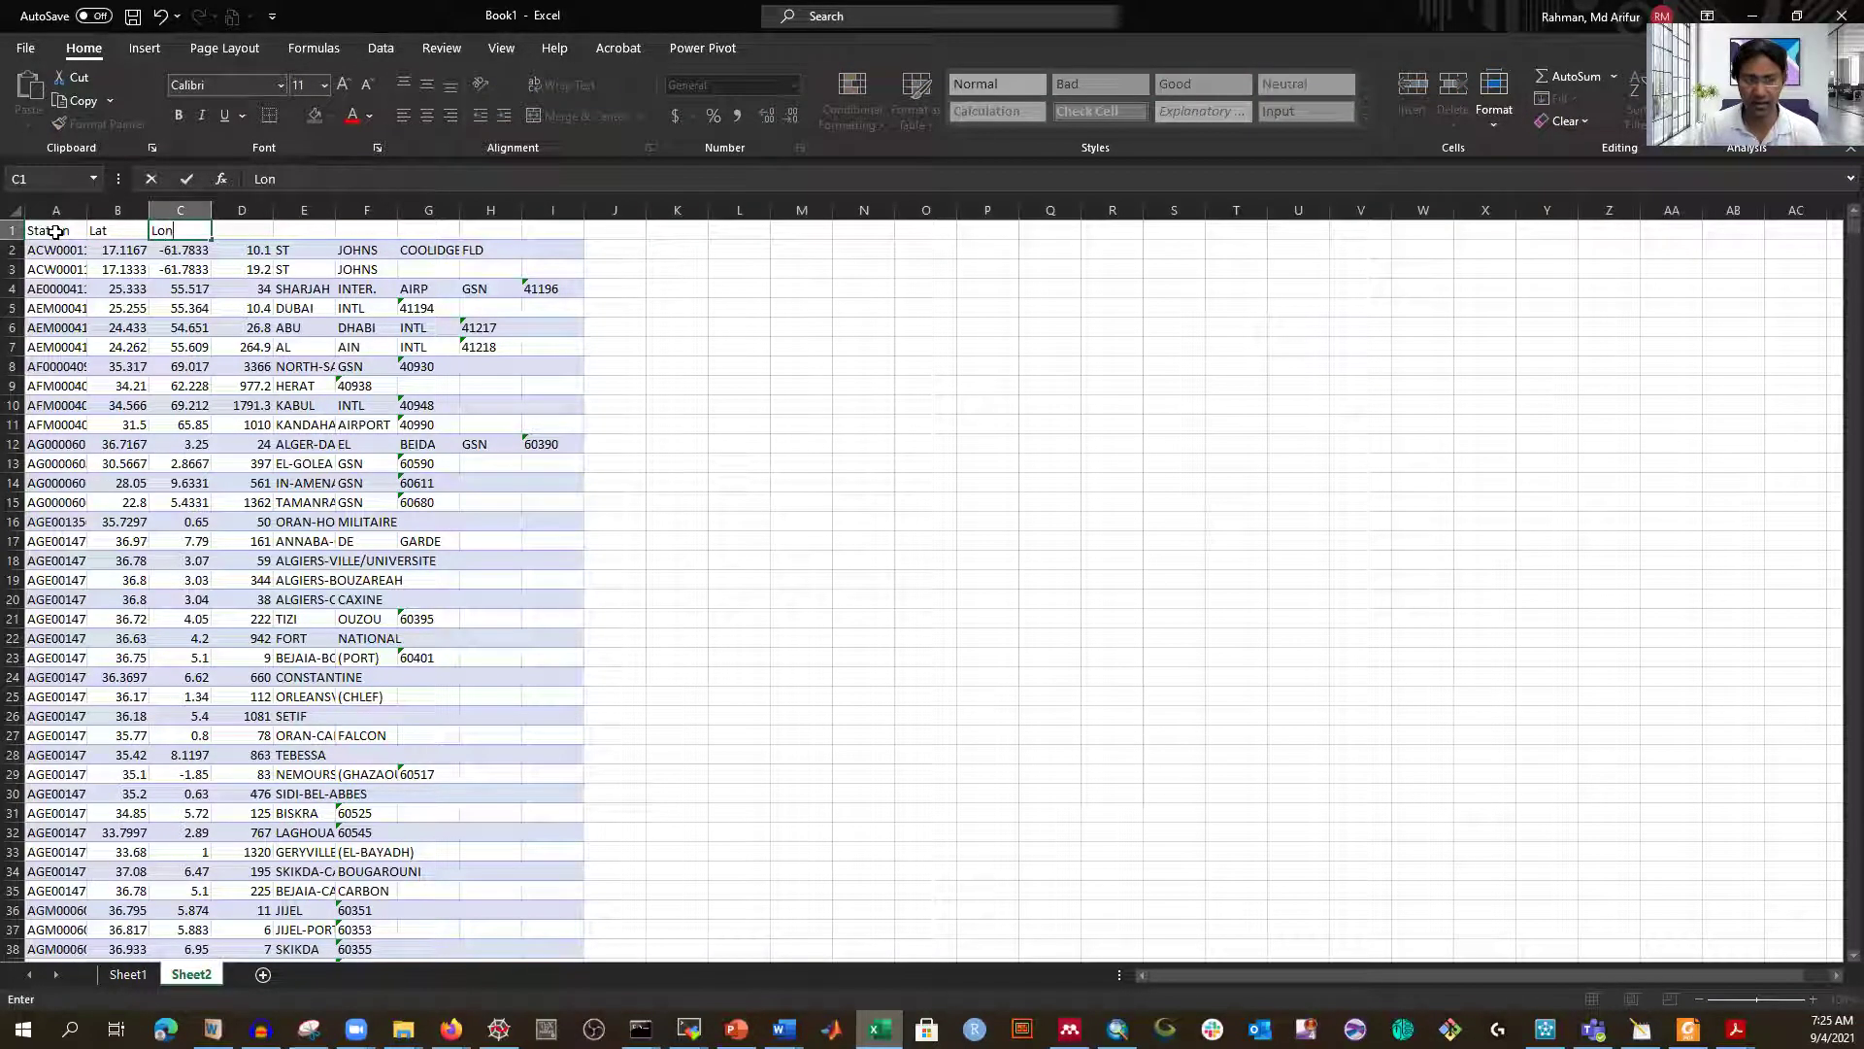
{"action": "key", "text": "Tab"}
{"action": "left_click", "coordinate": [848, 348]}
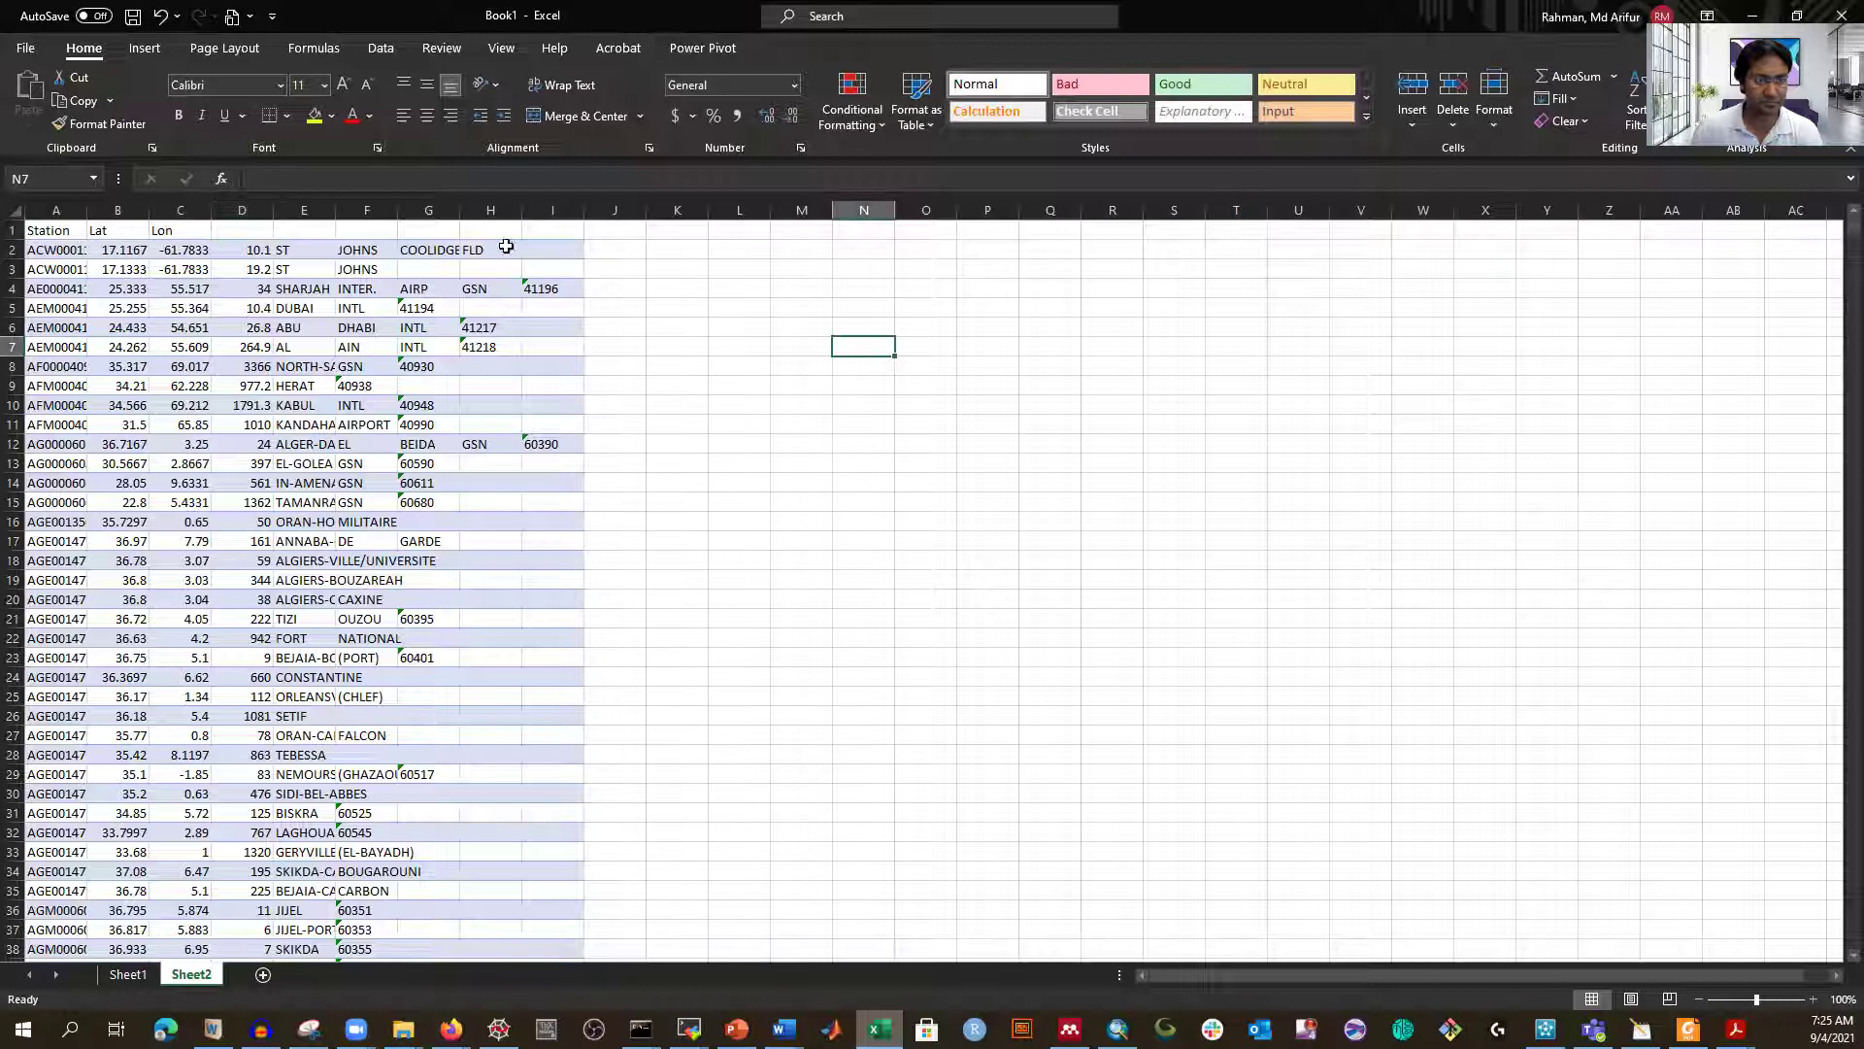
{"action": "left_click", "coordinate": [250, 231]}
{"action": "left_click", "coordinate": [320, 231]}
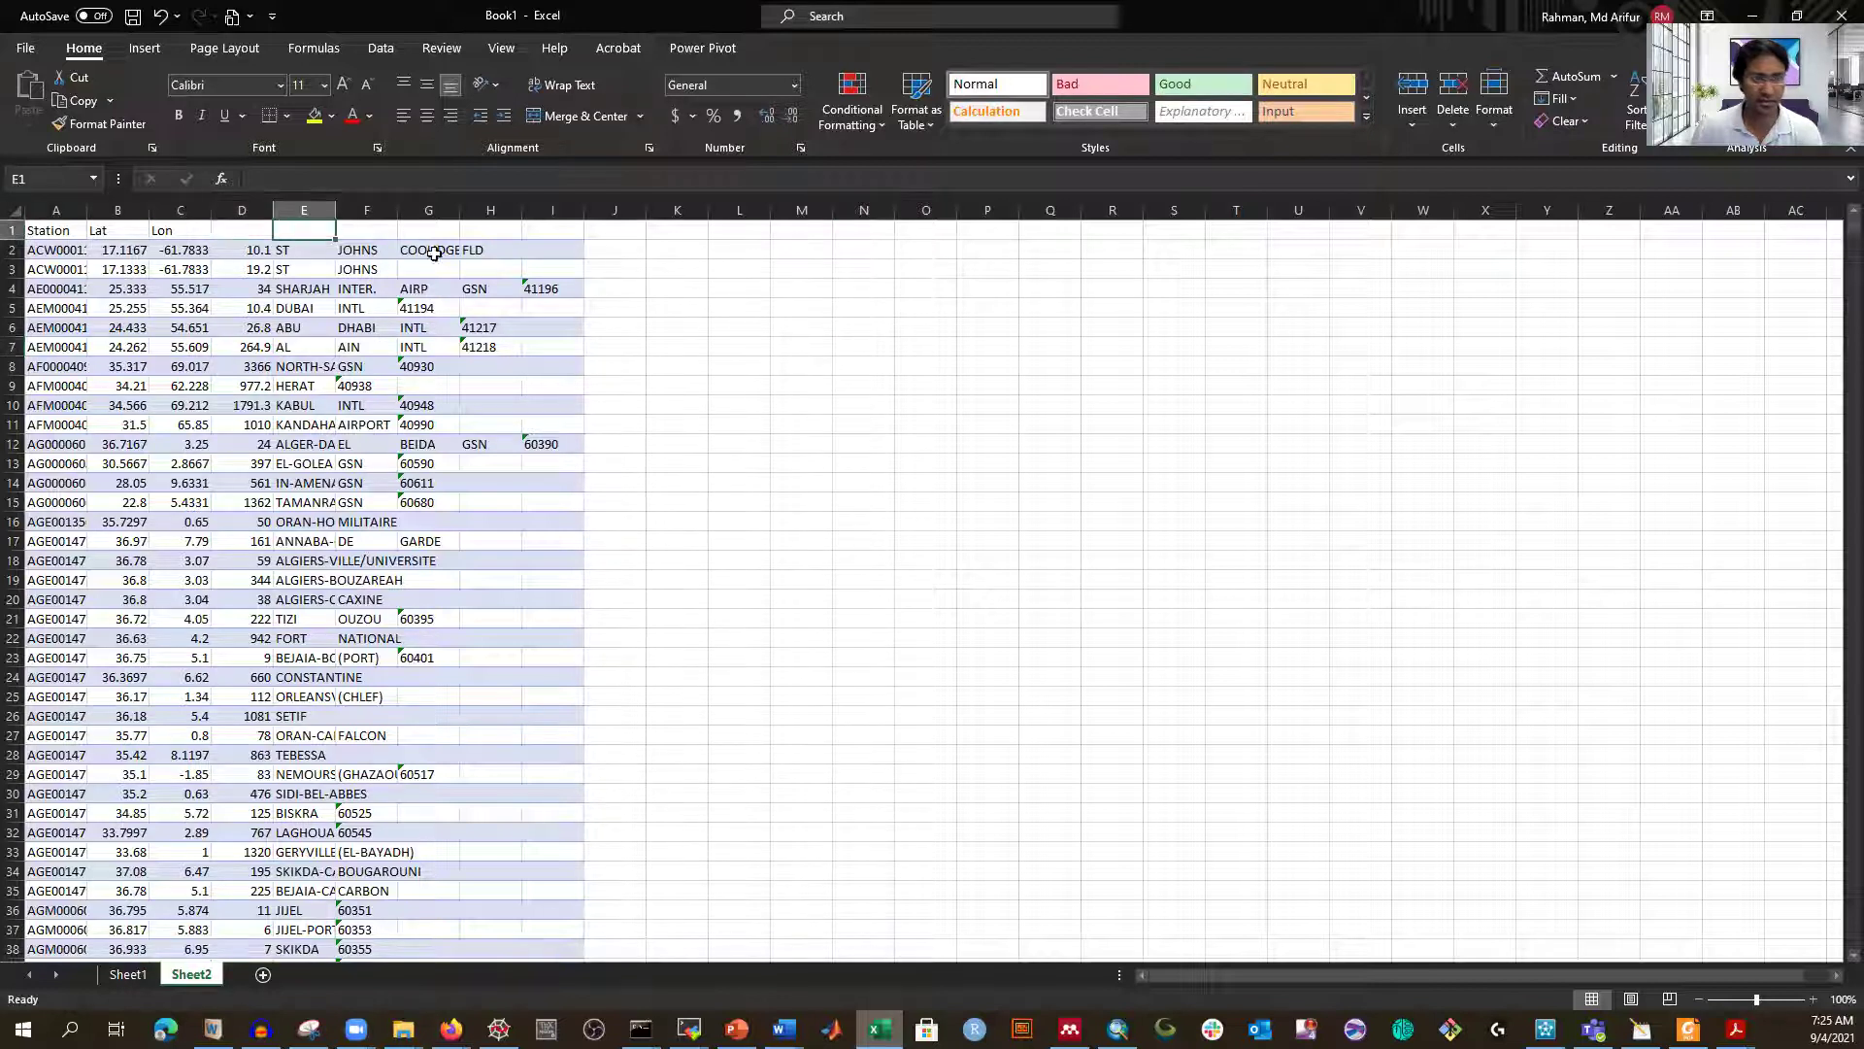
{"action": "left_click", "coordinate": [787, 325]}
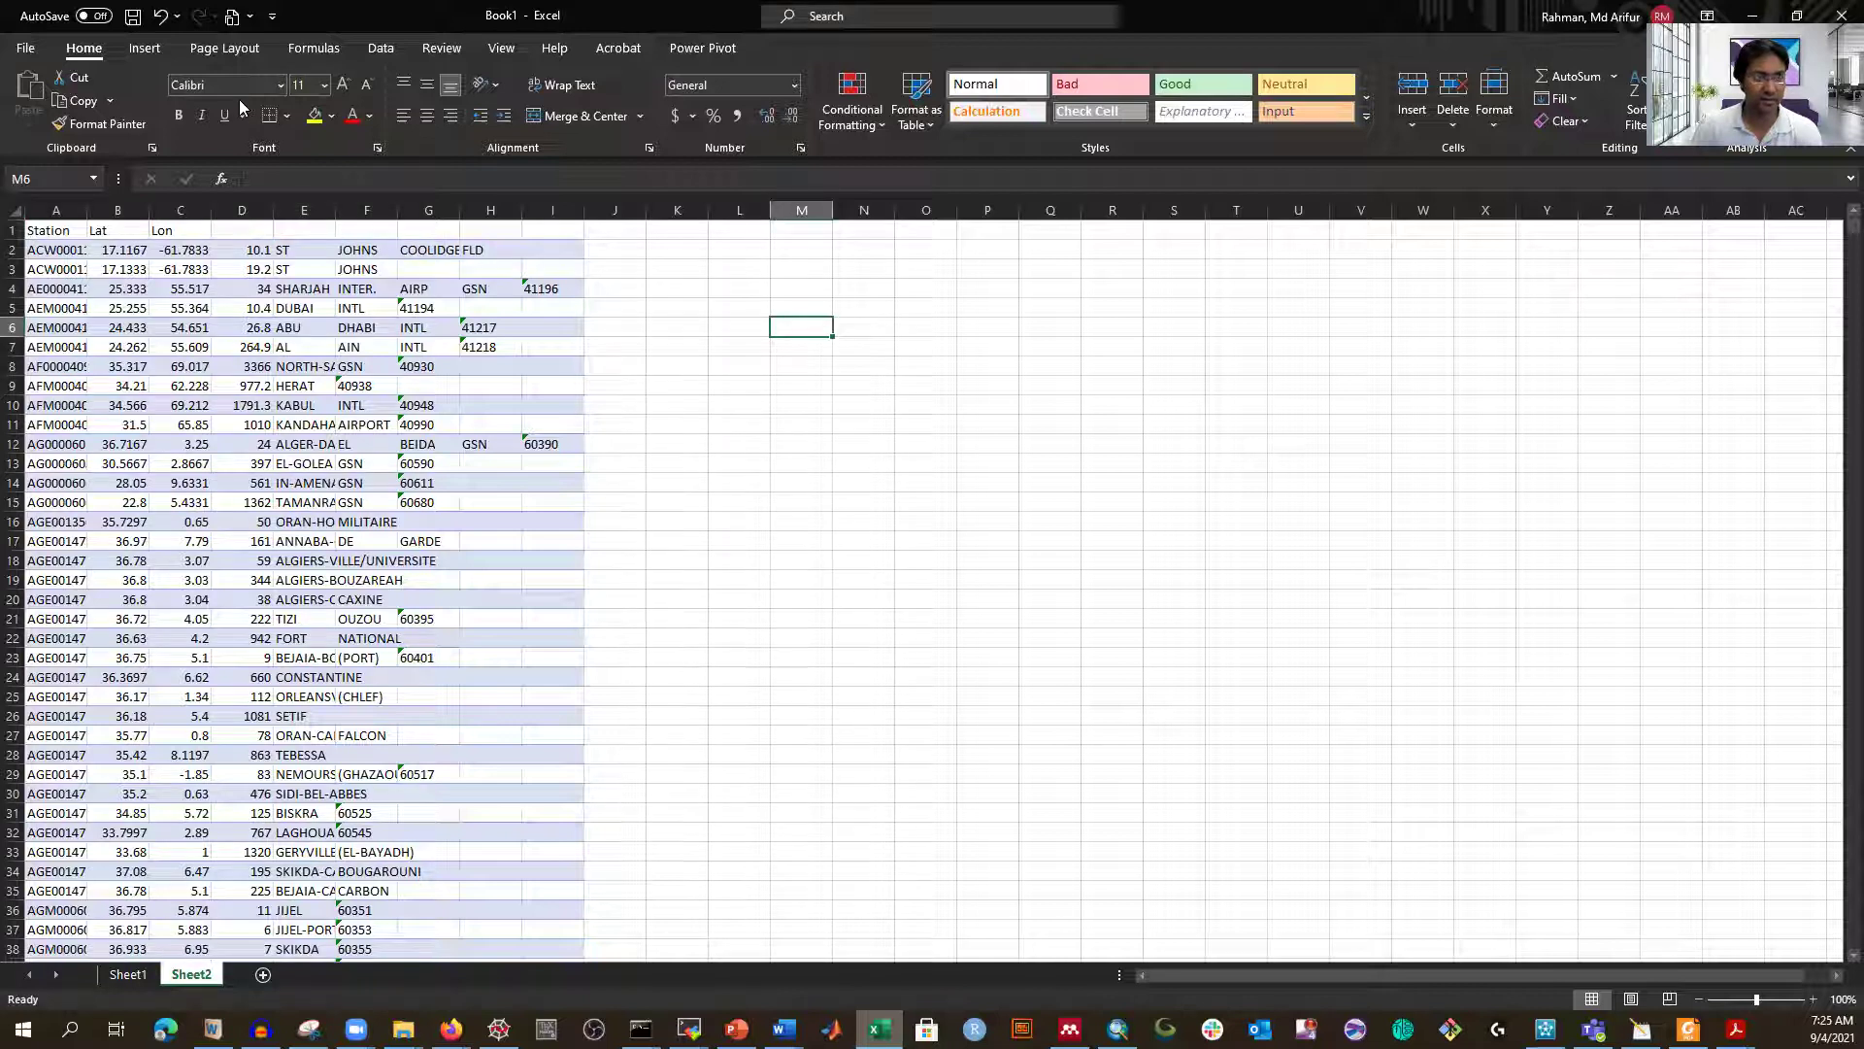
{"action": "scroll", "coordinate": [292, 482], "scroll_direction": "down", "scroll_amount": 3}
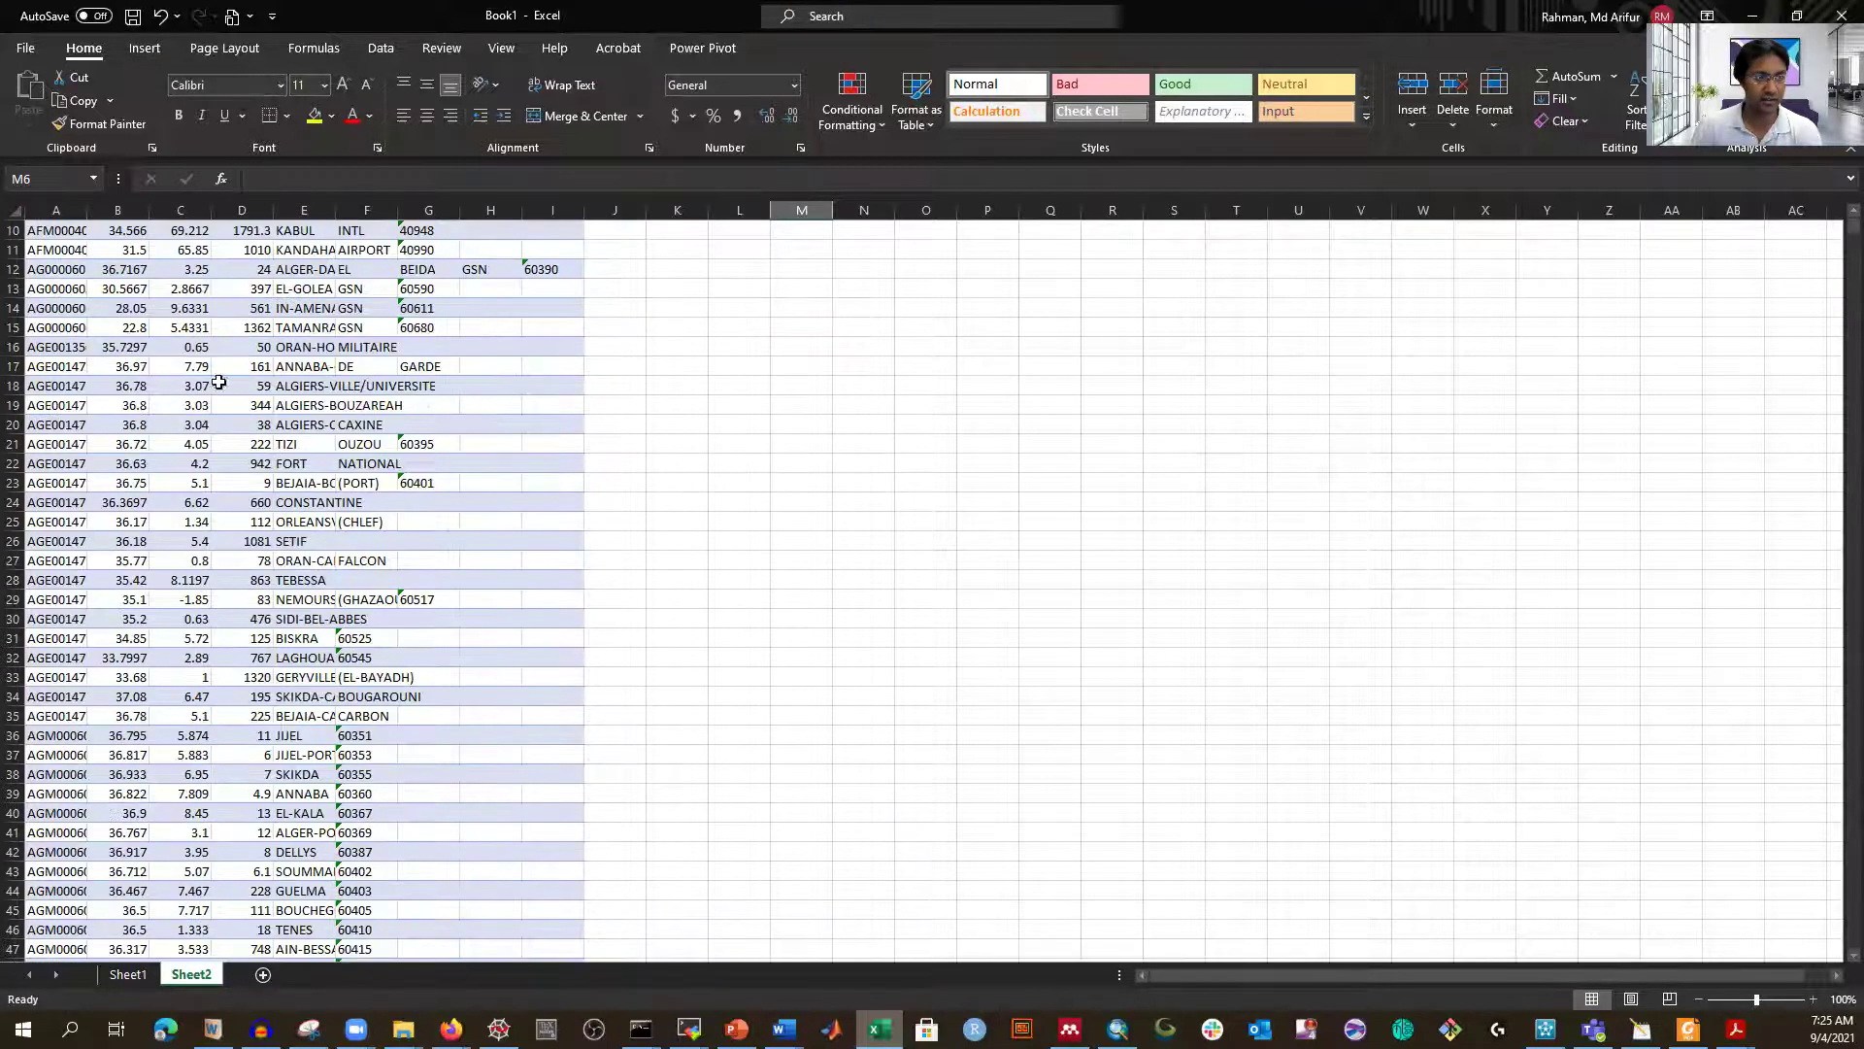
- Start saving the workbook under a new name on this PC and browse to the Documents\Galveston_Bay folder
{"action": "left_click", "coordinate": [25, 50]}
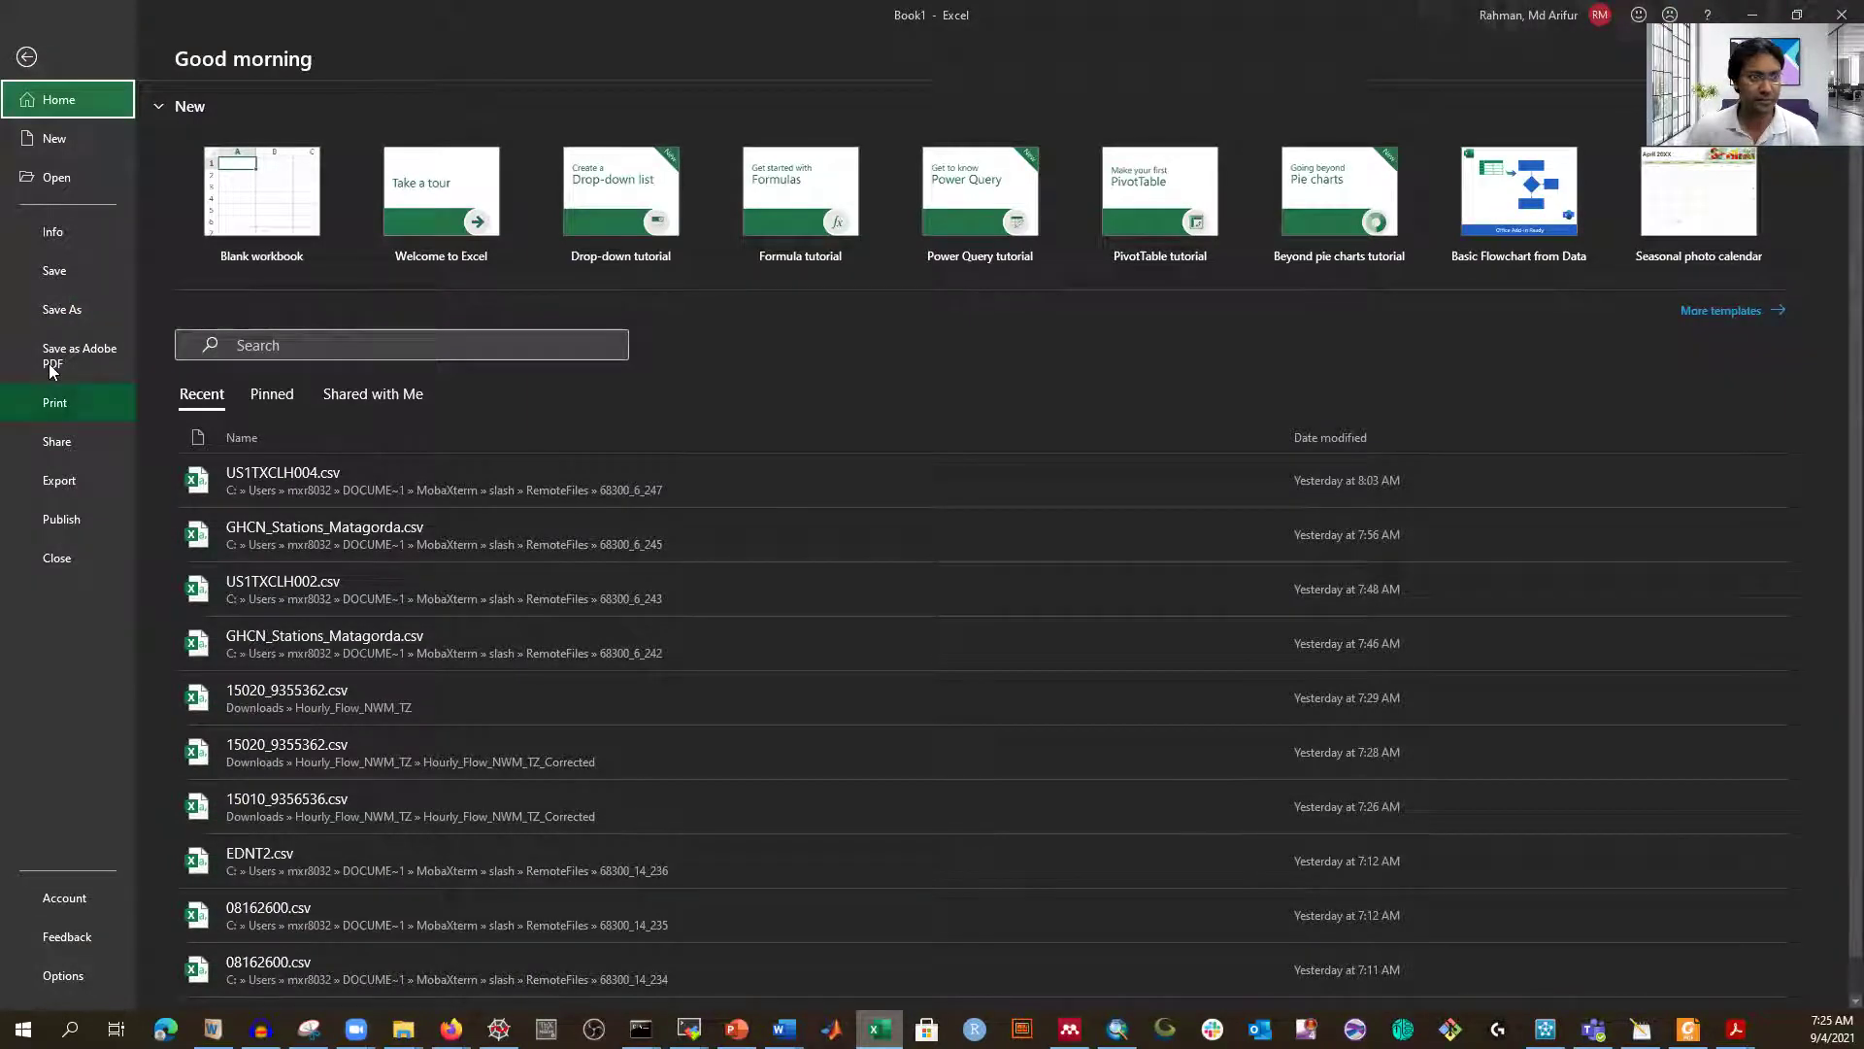
{"action": "left_click", "coordinate": [68, 310]}
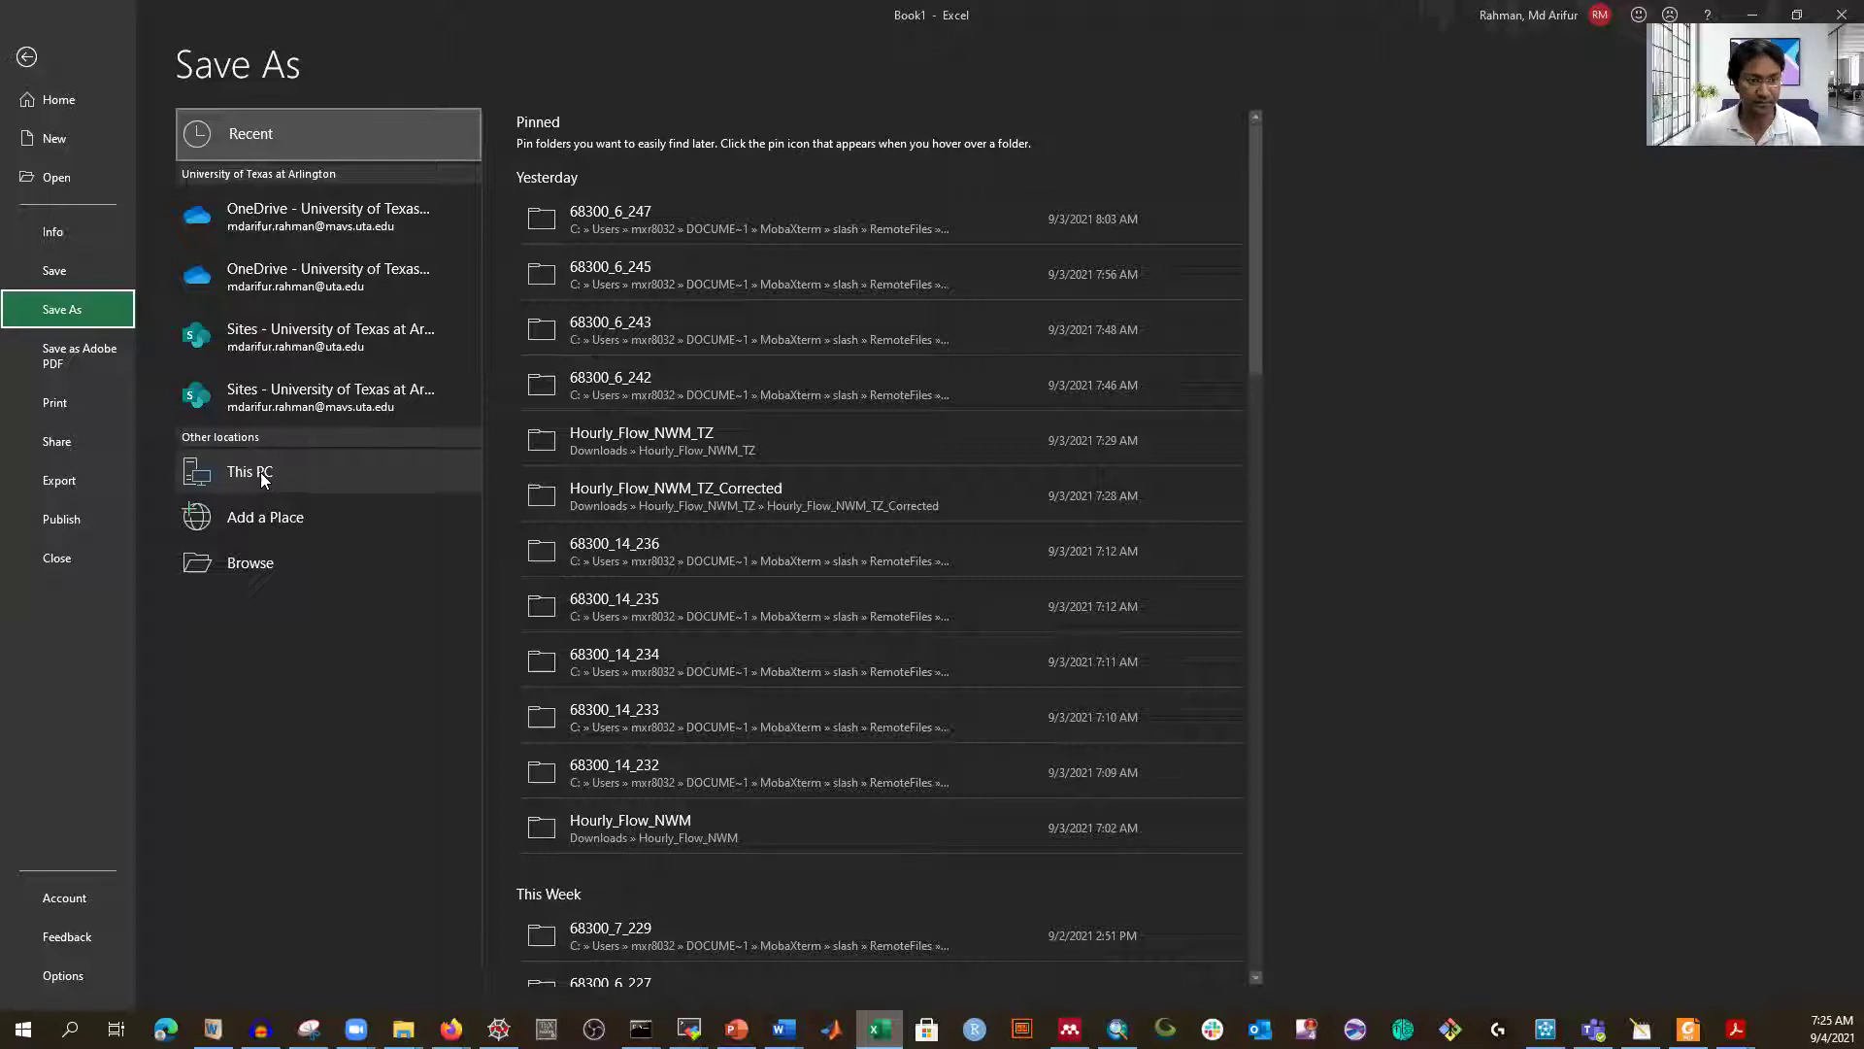
{"action": "left_click", "coordinate": [261, 475]}
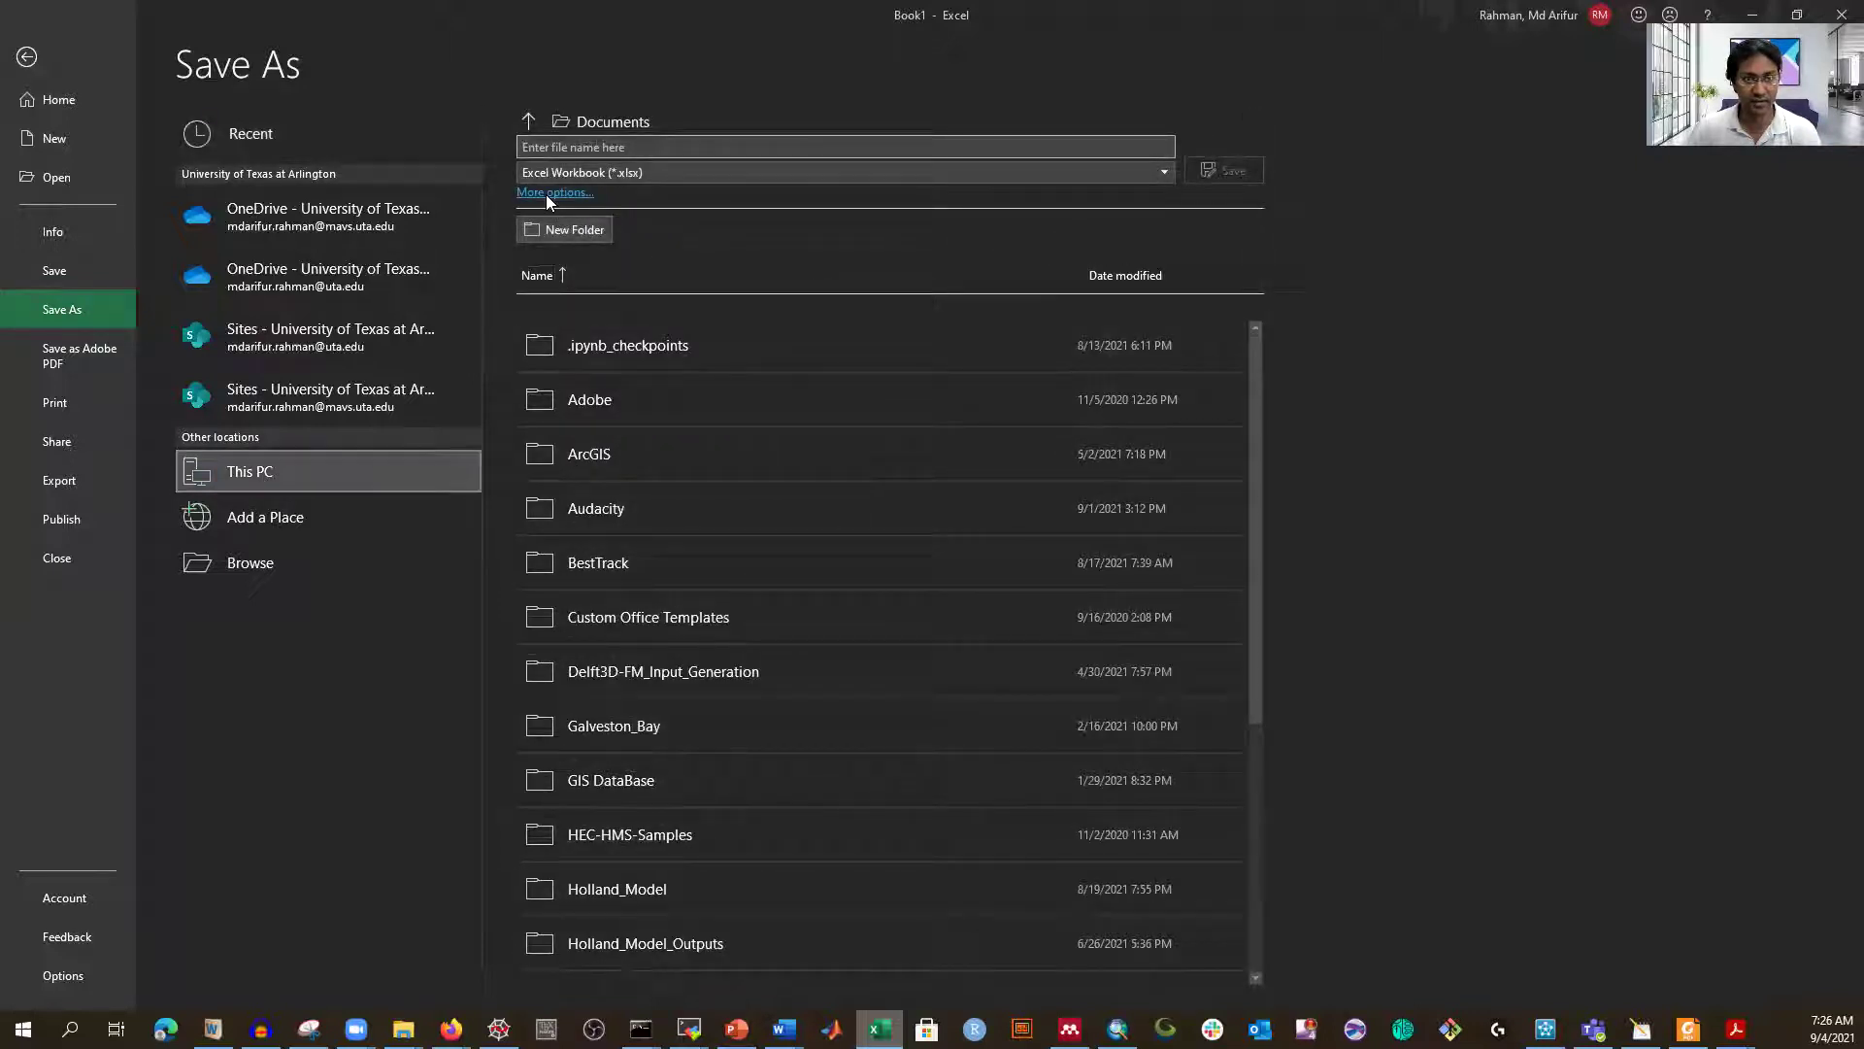
{"action": "left_click", "coordinate": [549, 192]}
{"action": "scroll", "coordinate": [388, 253], "scroll_direction": "down", "scroll_amount": 3}
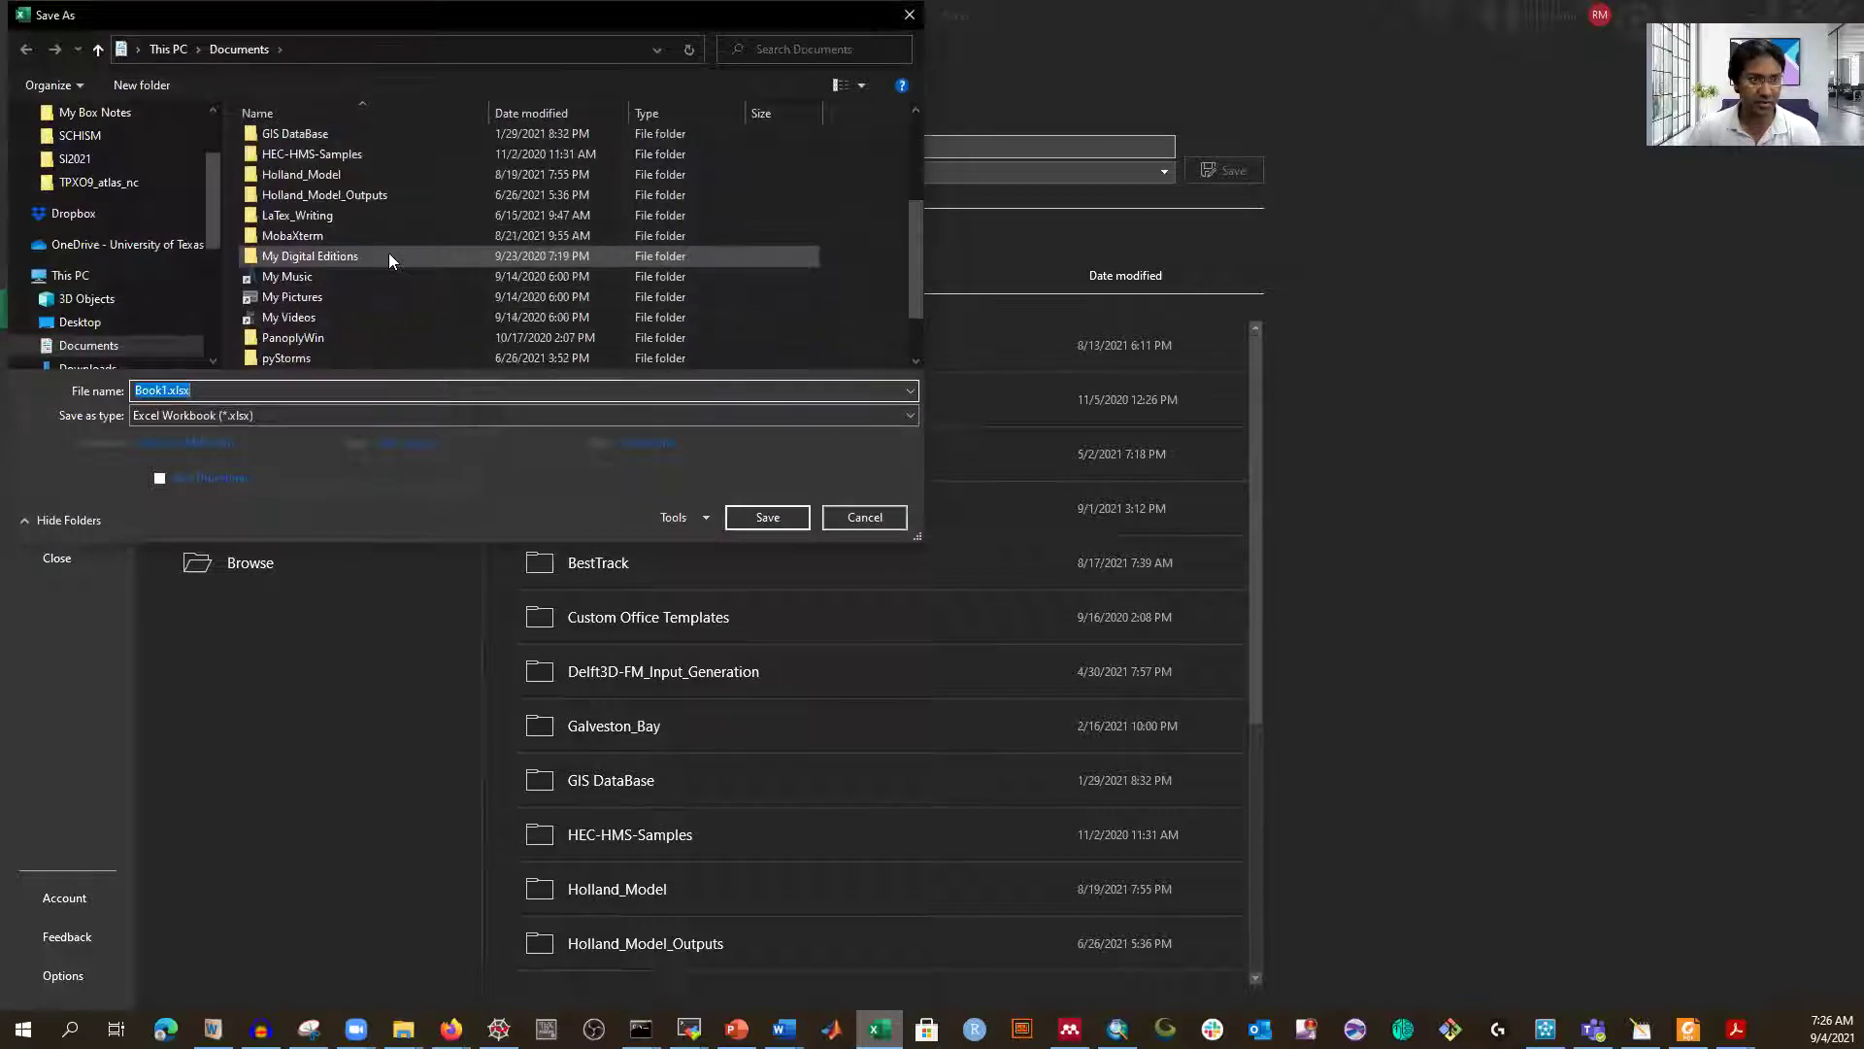
{"action": "left_click_drag", "start_coordinate": [216, 213], "coordinate": [212, 270]}
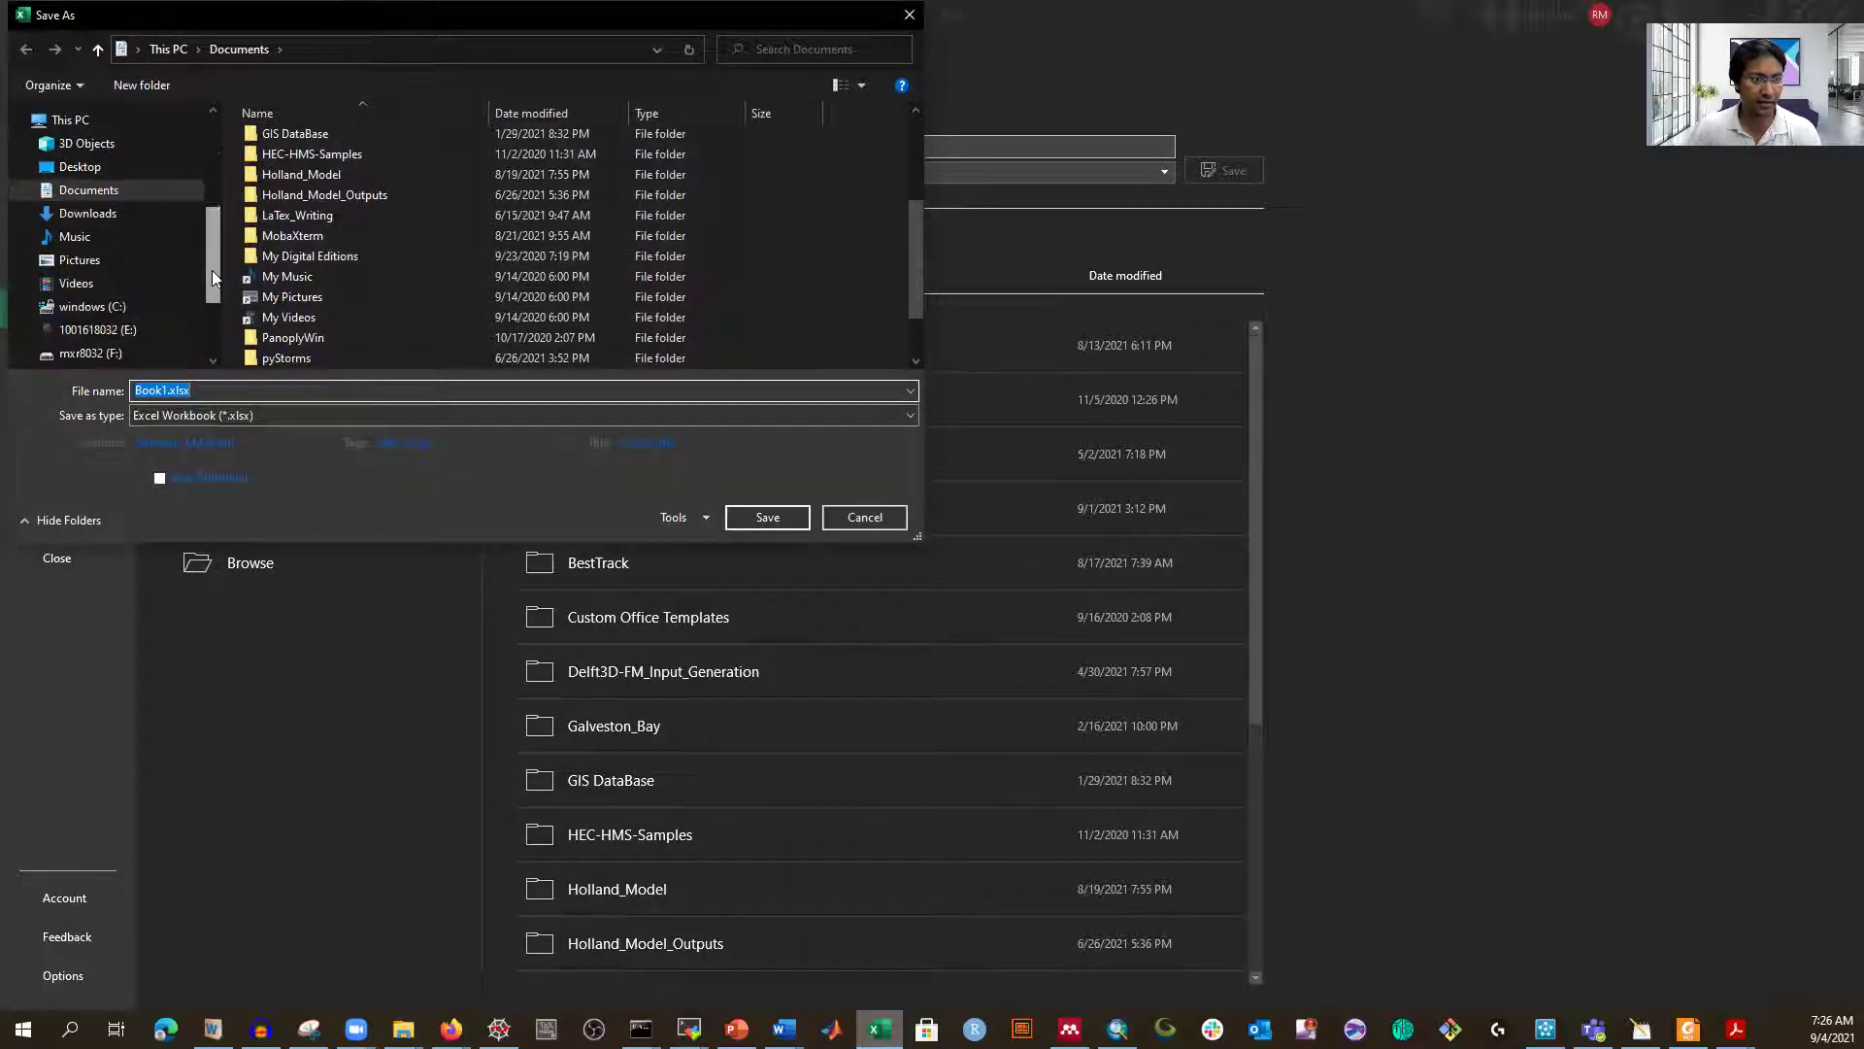
{"action": "left_click", "coordinate": [109, 331]}
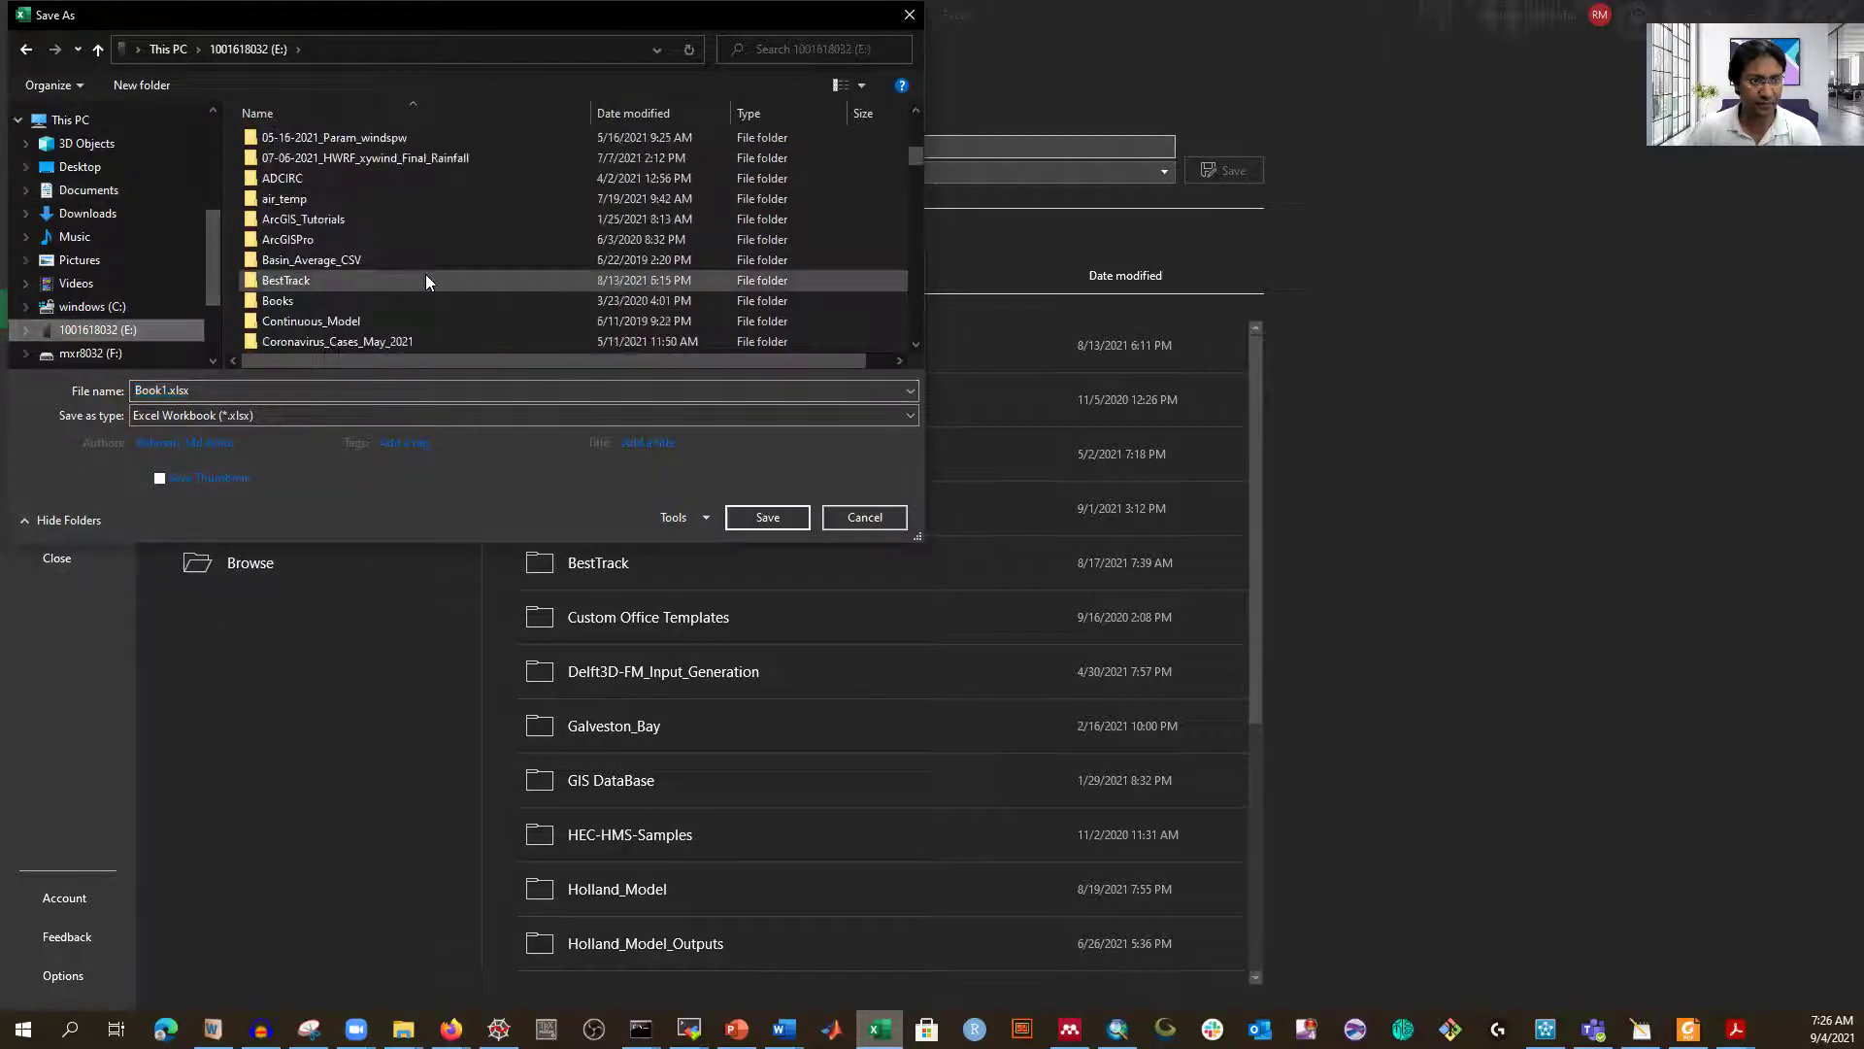
{"action": "scroll", "coordinate": [425, 274], "scroll_direction": "up", "scroll_amount": 3}
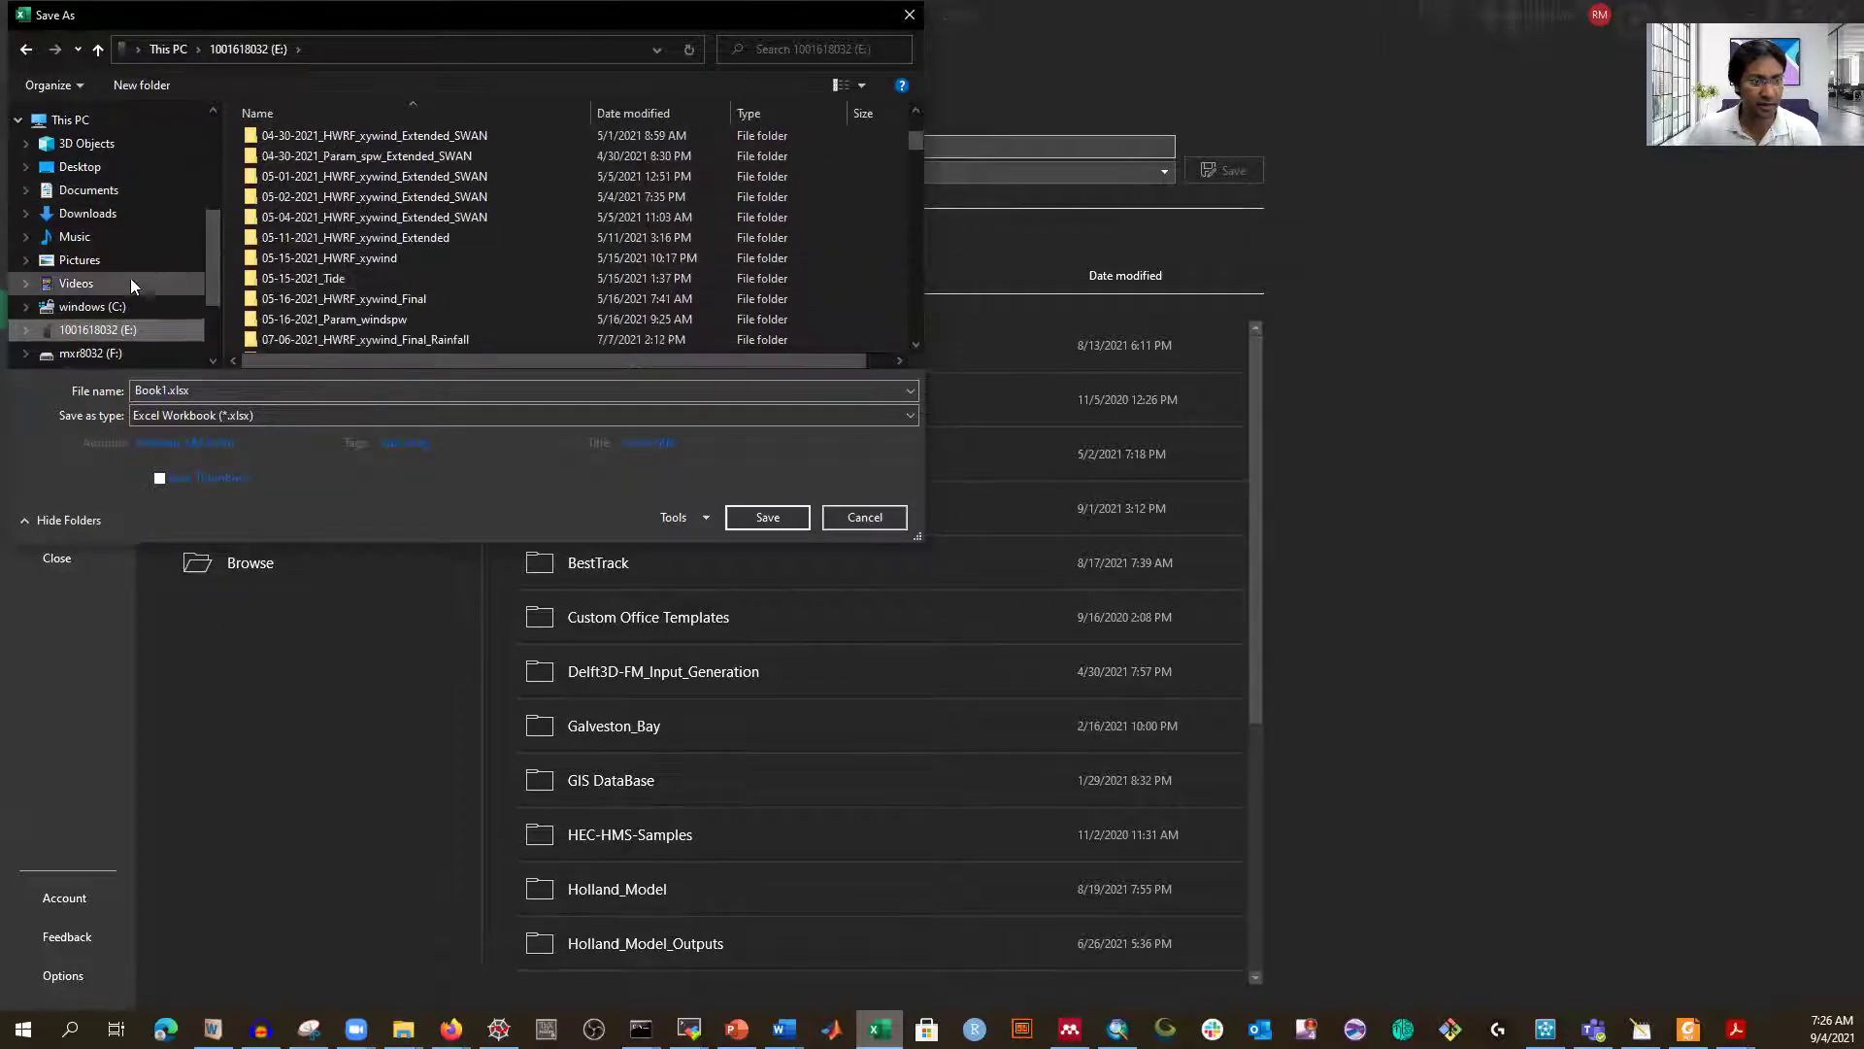
{"action": "left_click", "coordinate": [86, 191]}
{"action": "scroll", "coordinate": [466, 243], "scroll_direction": "down", "scroll_amount": 1}
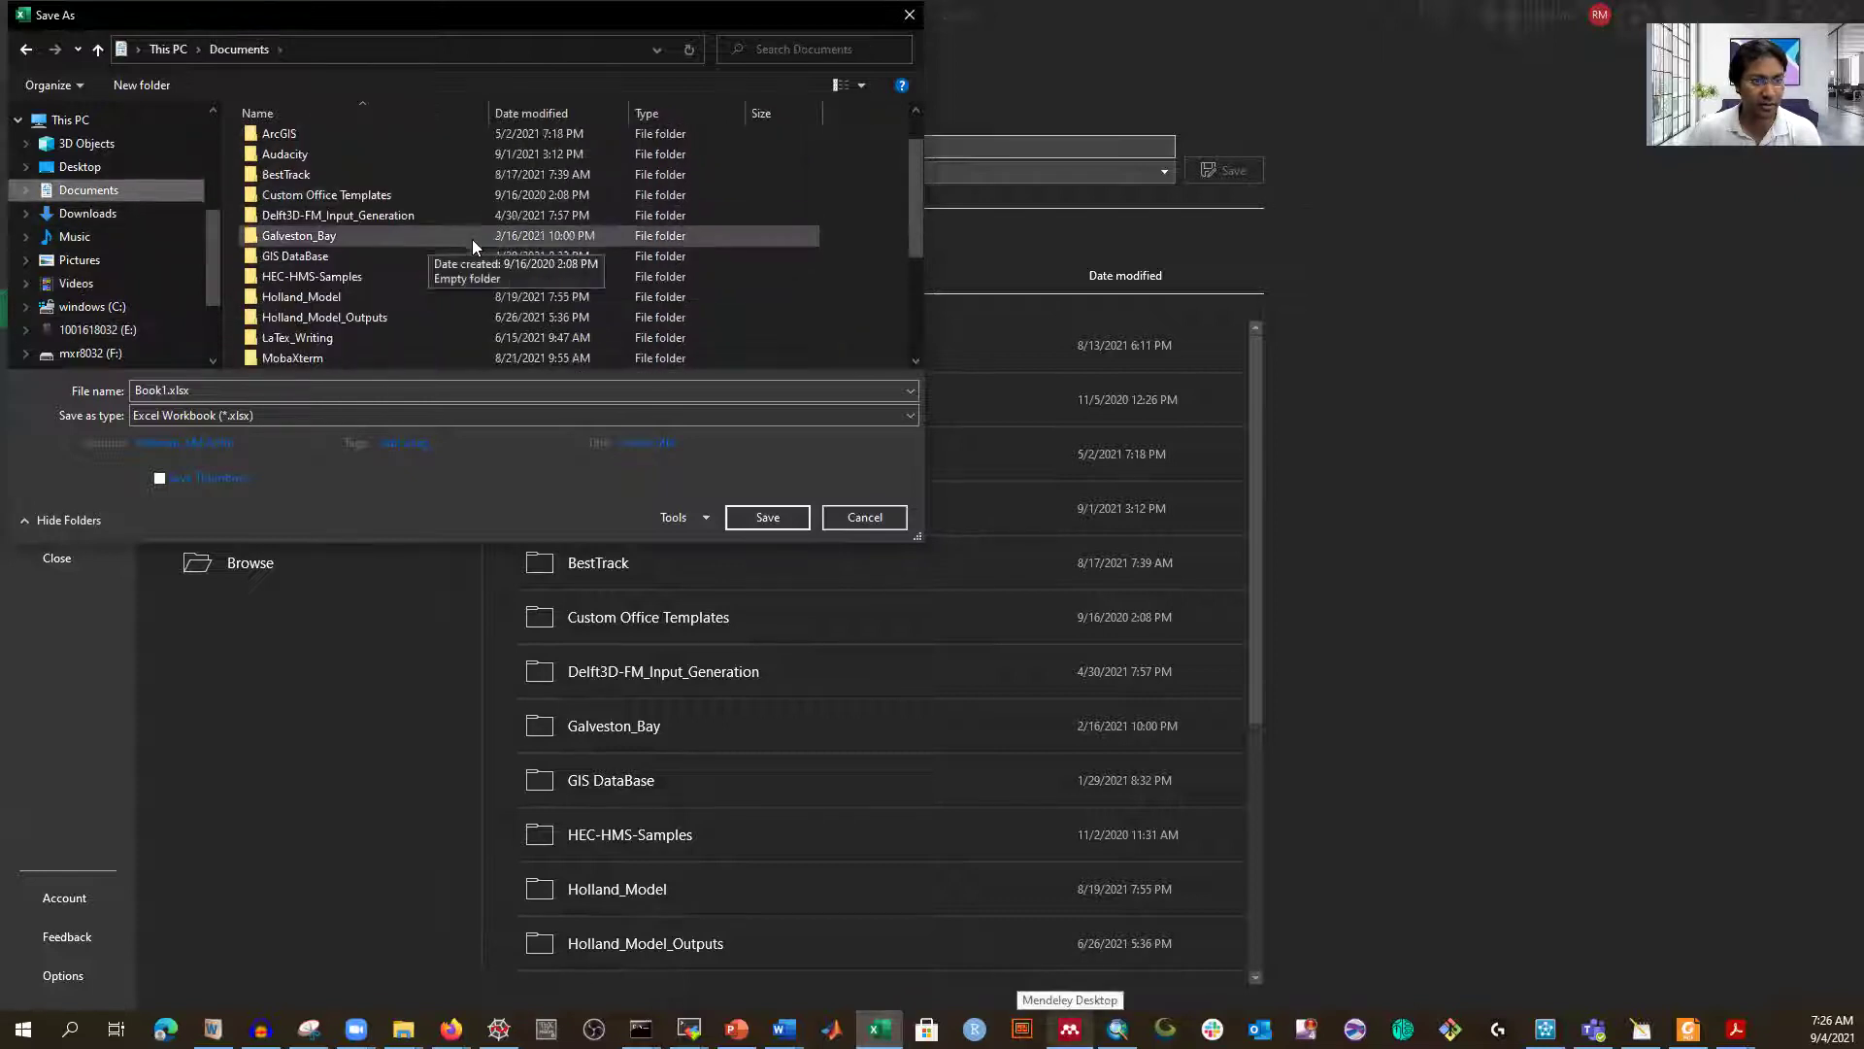
{"action": "double_click", "coordinate": [319, 235]}
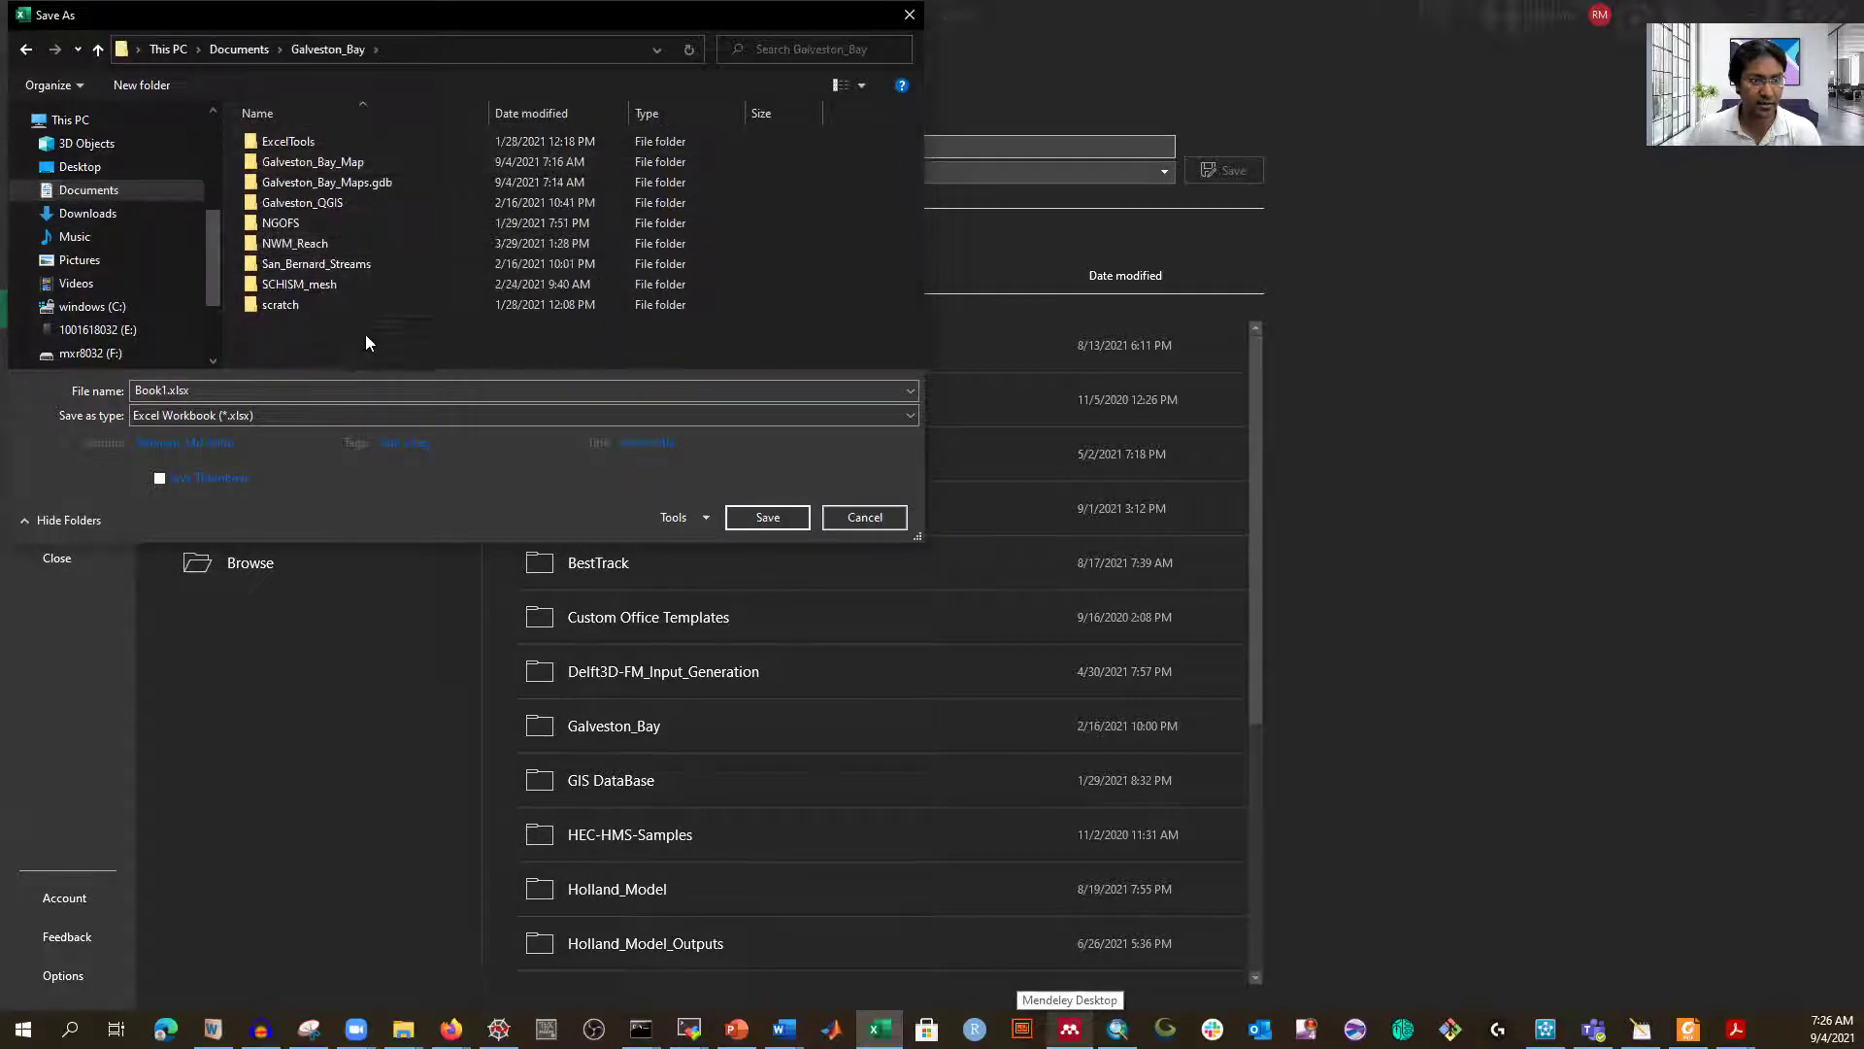
- Name the file GHCN, choose the CSV (Comma delimited) format and save the active sheet
{"action": "left_click_drag", "start_coordinate": [264, 391], "coordinate": [113, 391]}
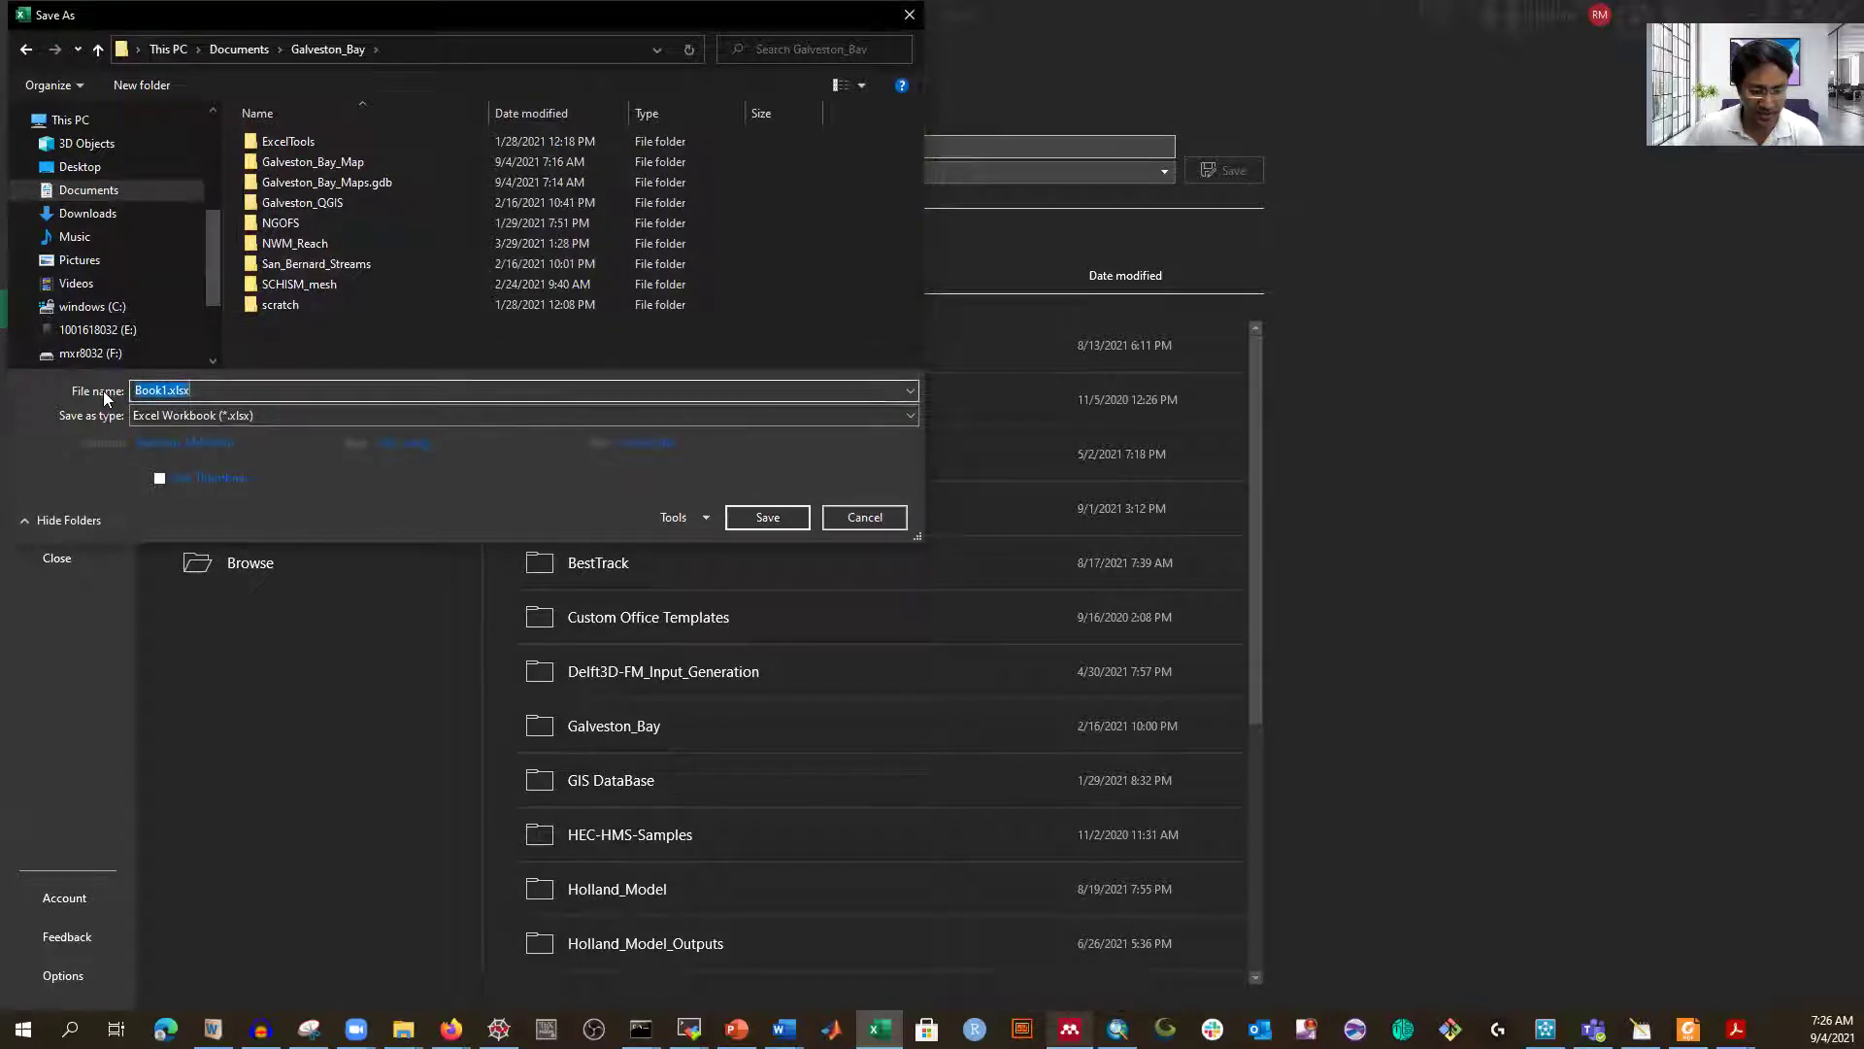
{"action": "type", "text": "GHCN"}
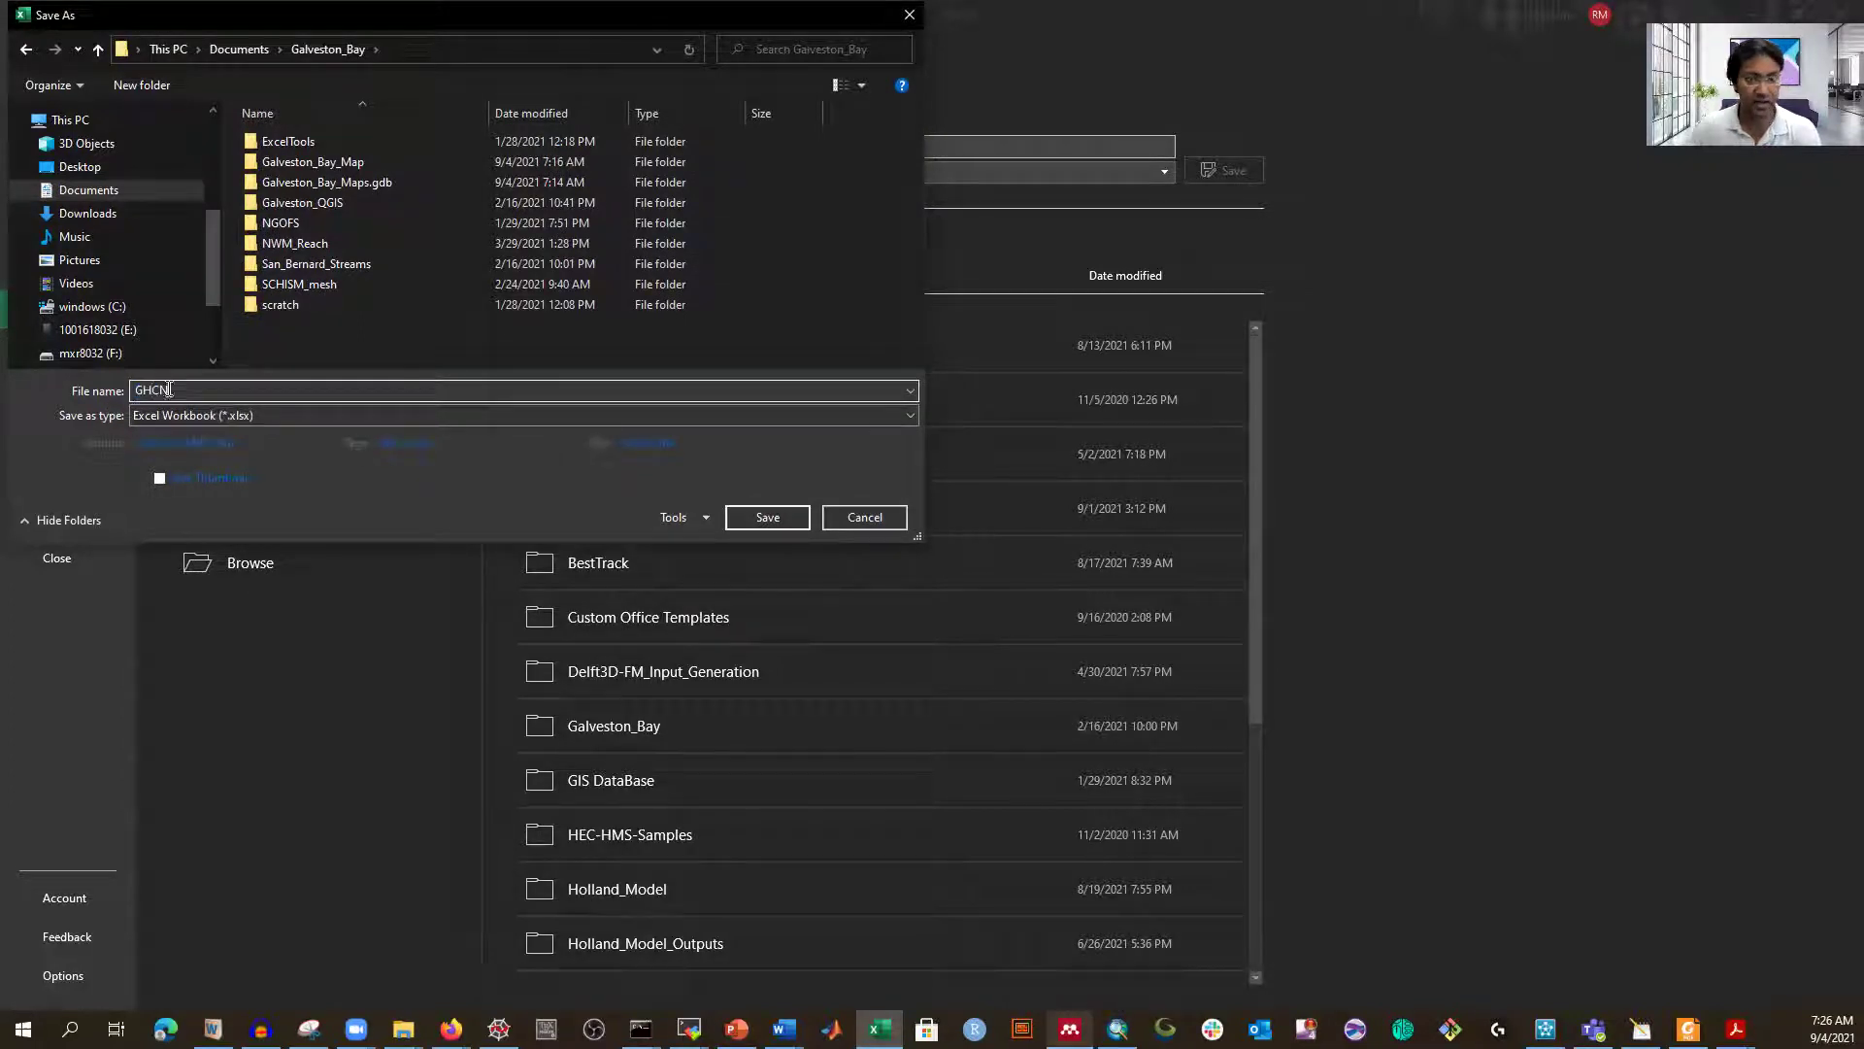
{"action": "left_click", "coordinate": [242, 415]}
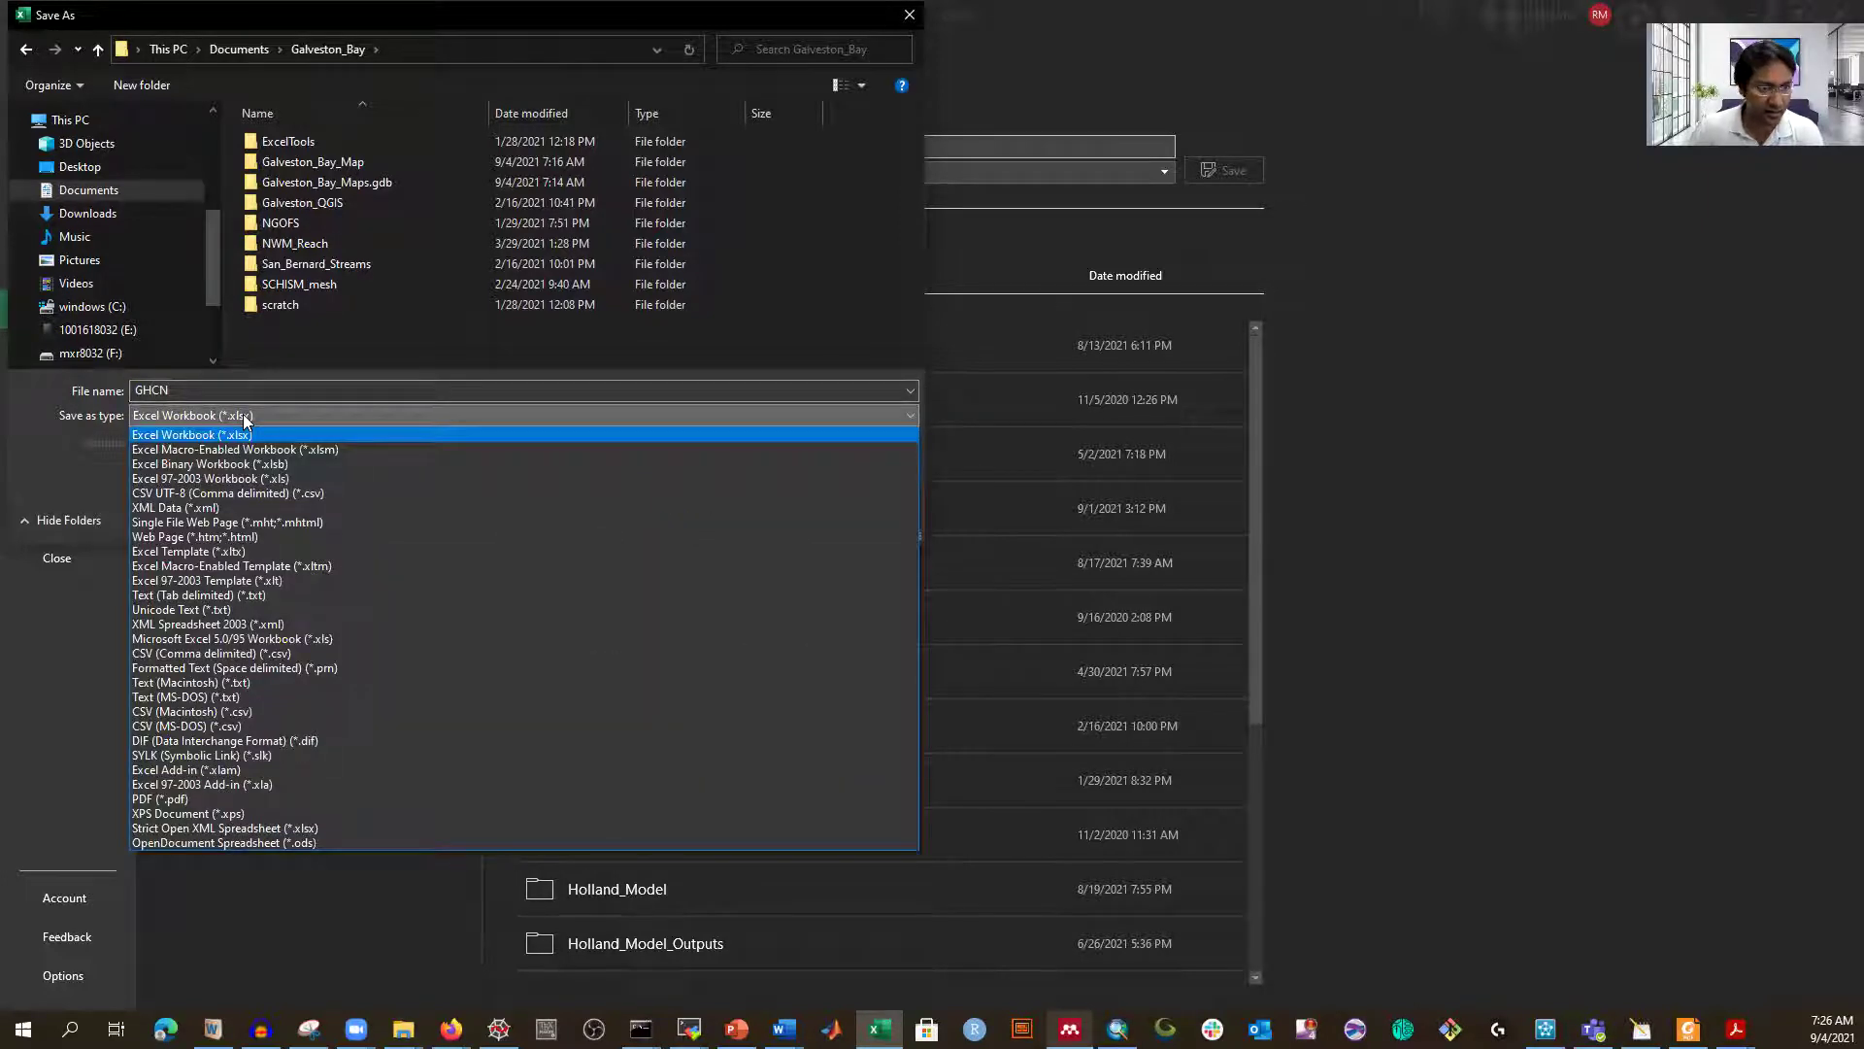
{"action": "left_click", "coordinate": [249, 659]}
{"action": "left_click", "coordinate": [762, 493]}
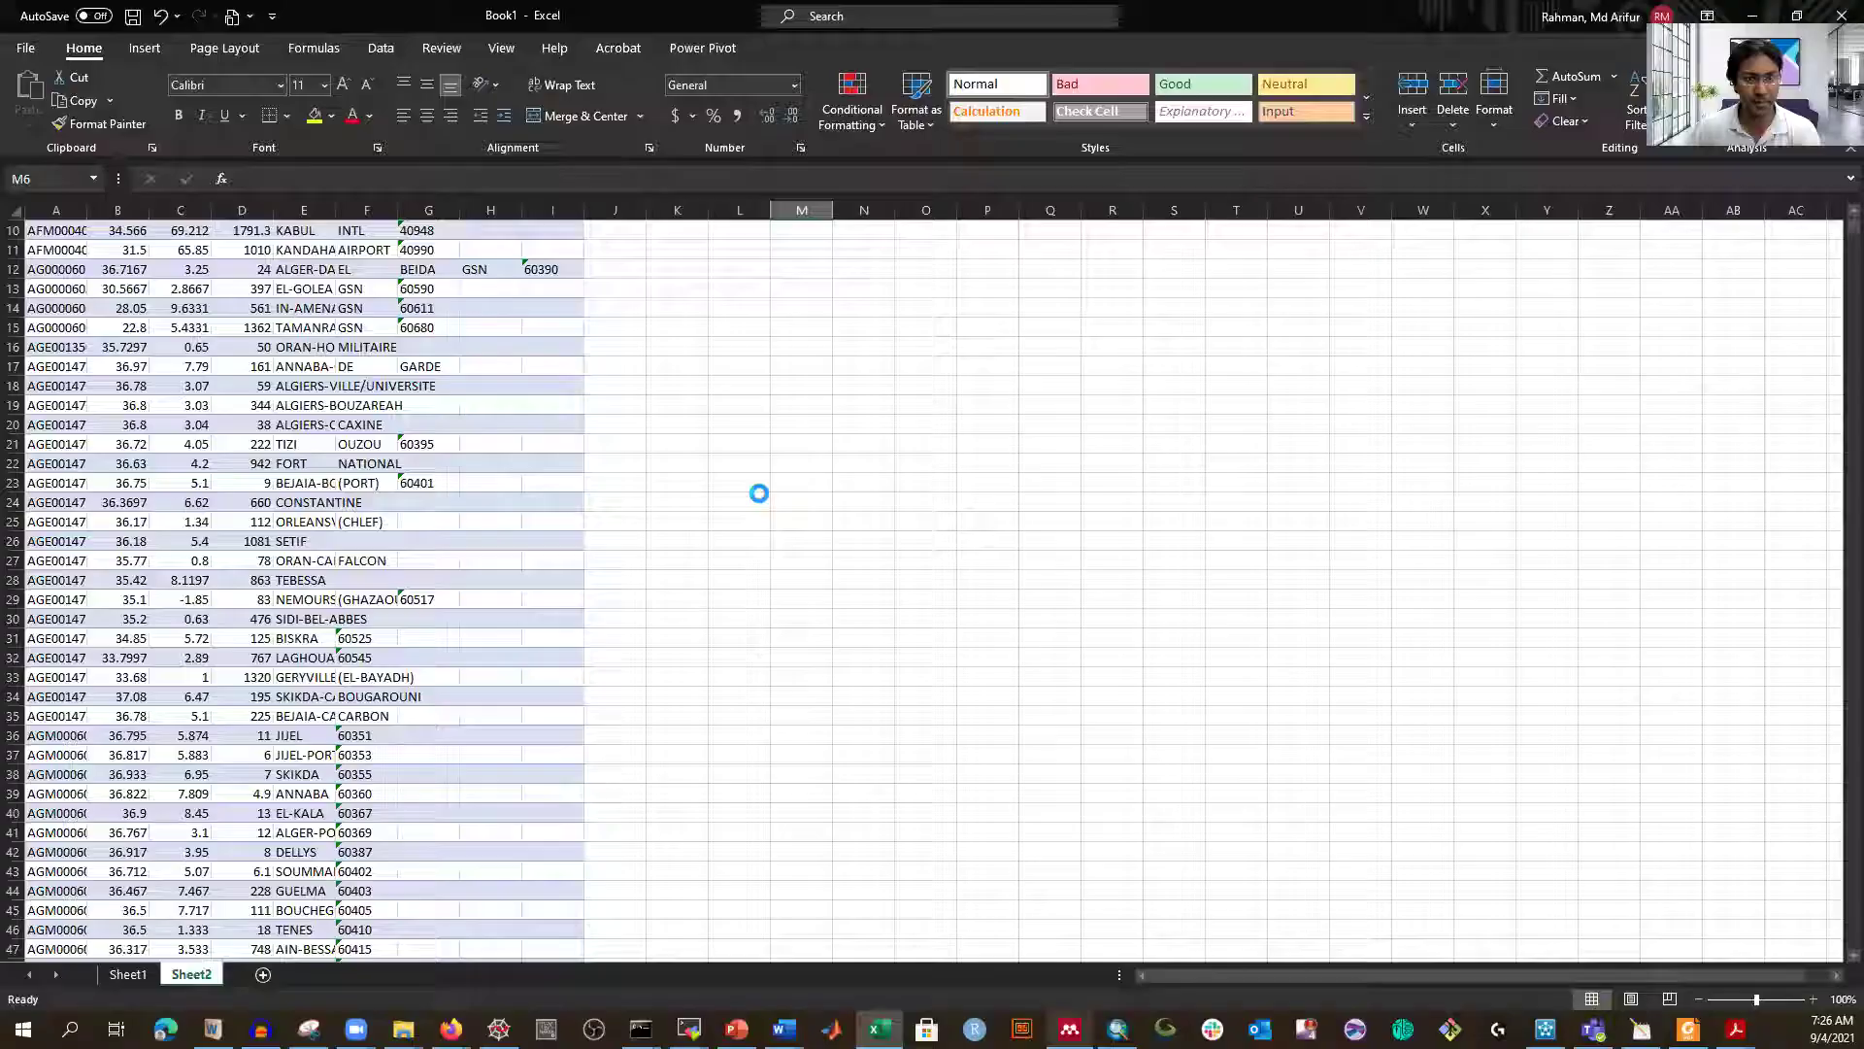
{"action": "left_click", "coordinate": [898, 580]}
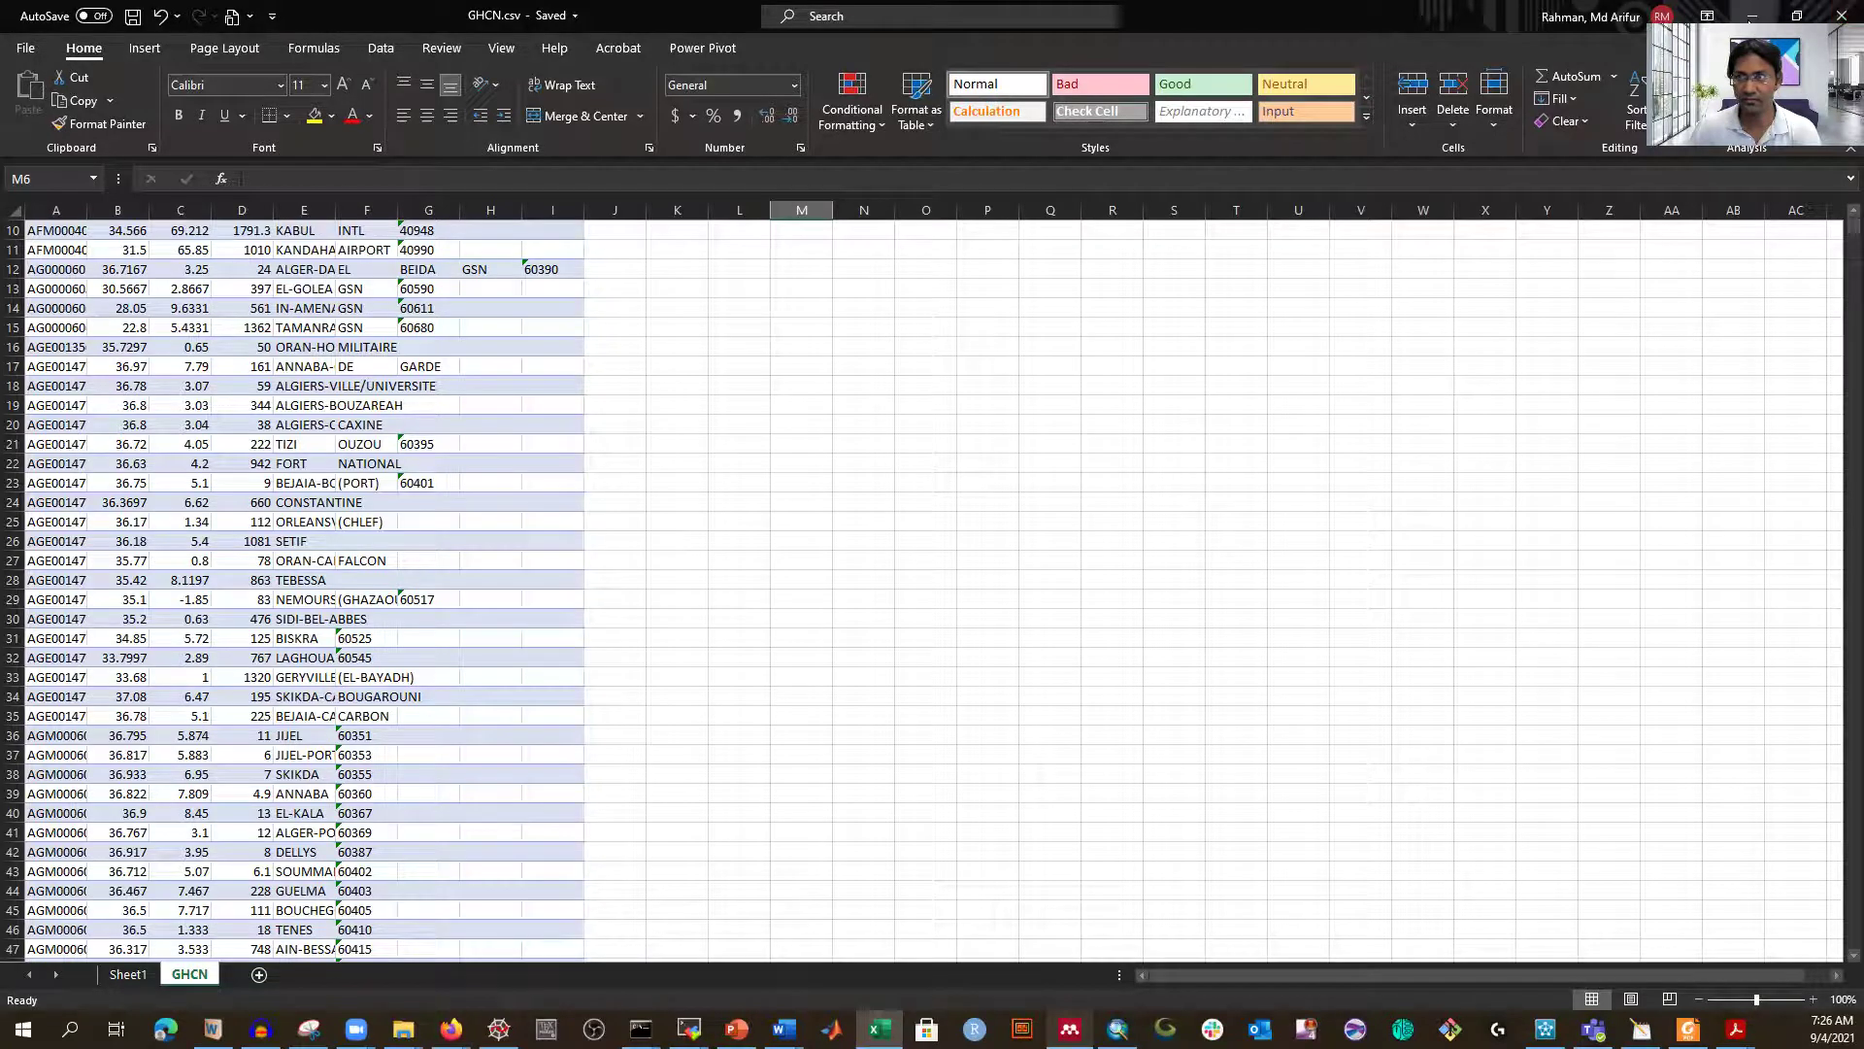
- Switch to File Explorer and locate GHCN.csv in the Documents\Galveston_Bay folder
{"action": "key", "text": "alt+Tab"}
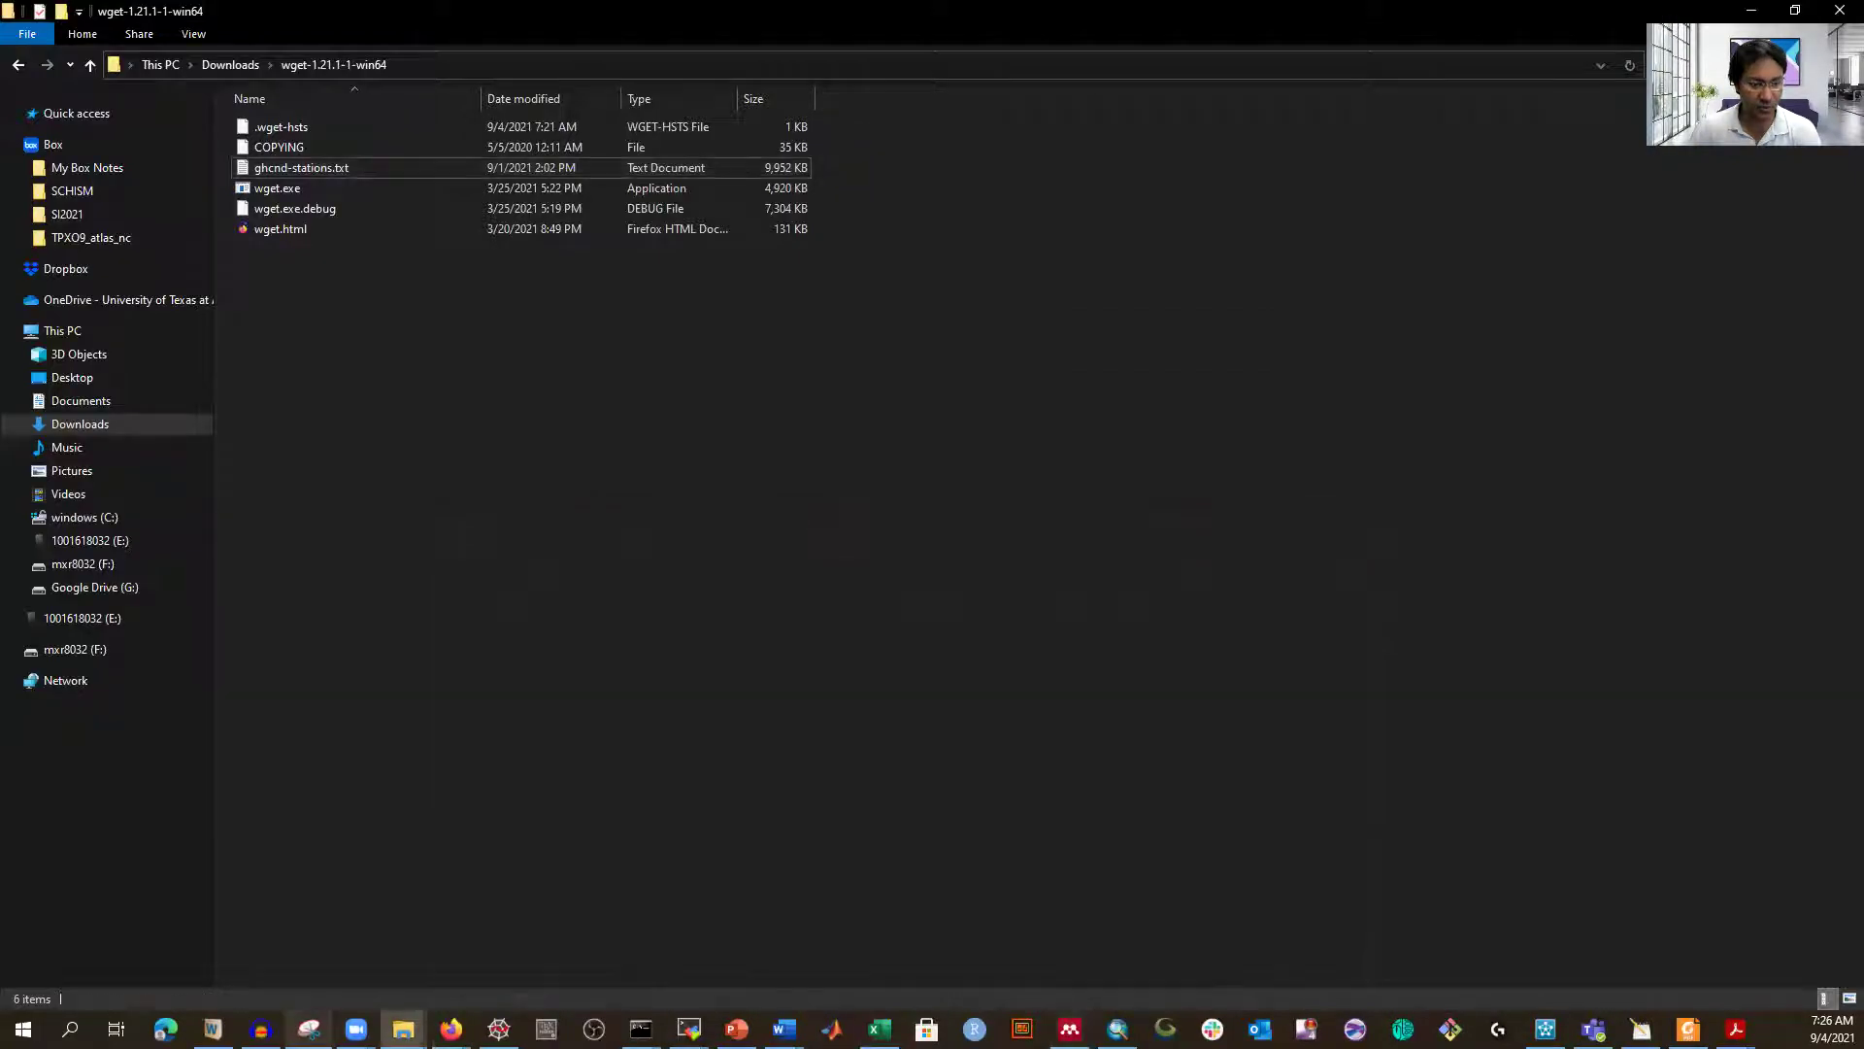
{"action": "left_click", "coordinate": [403, 1028]}
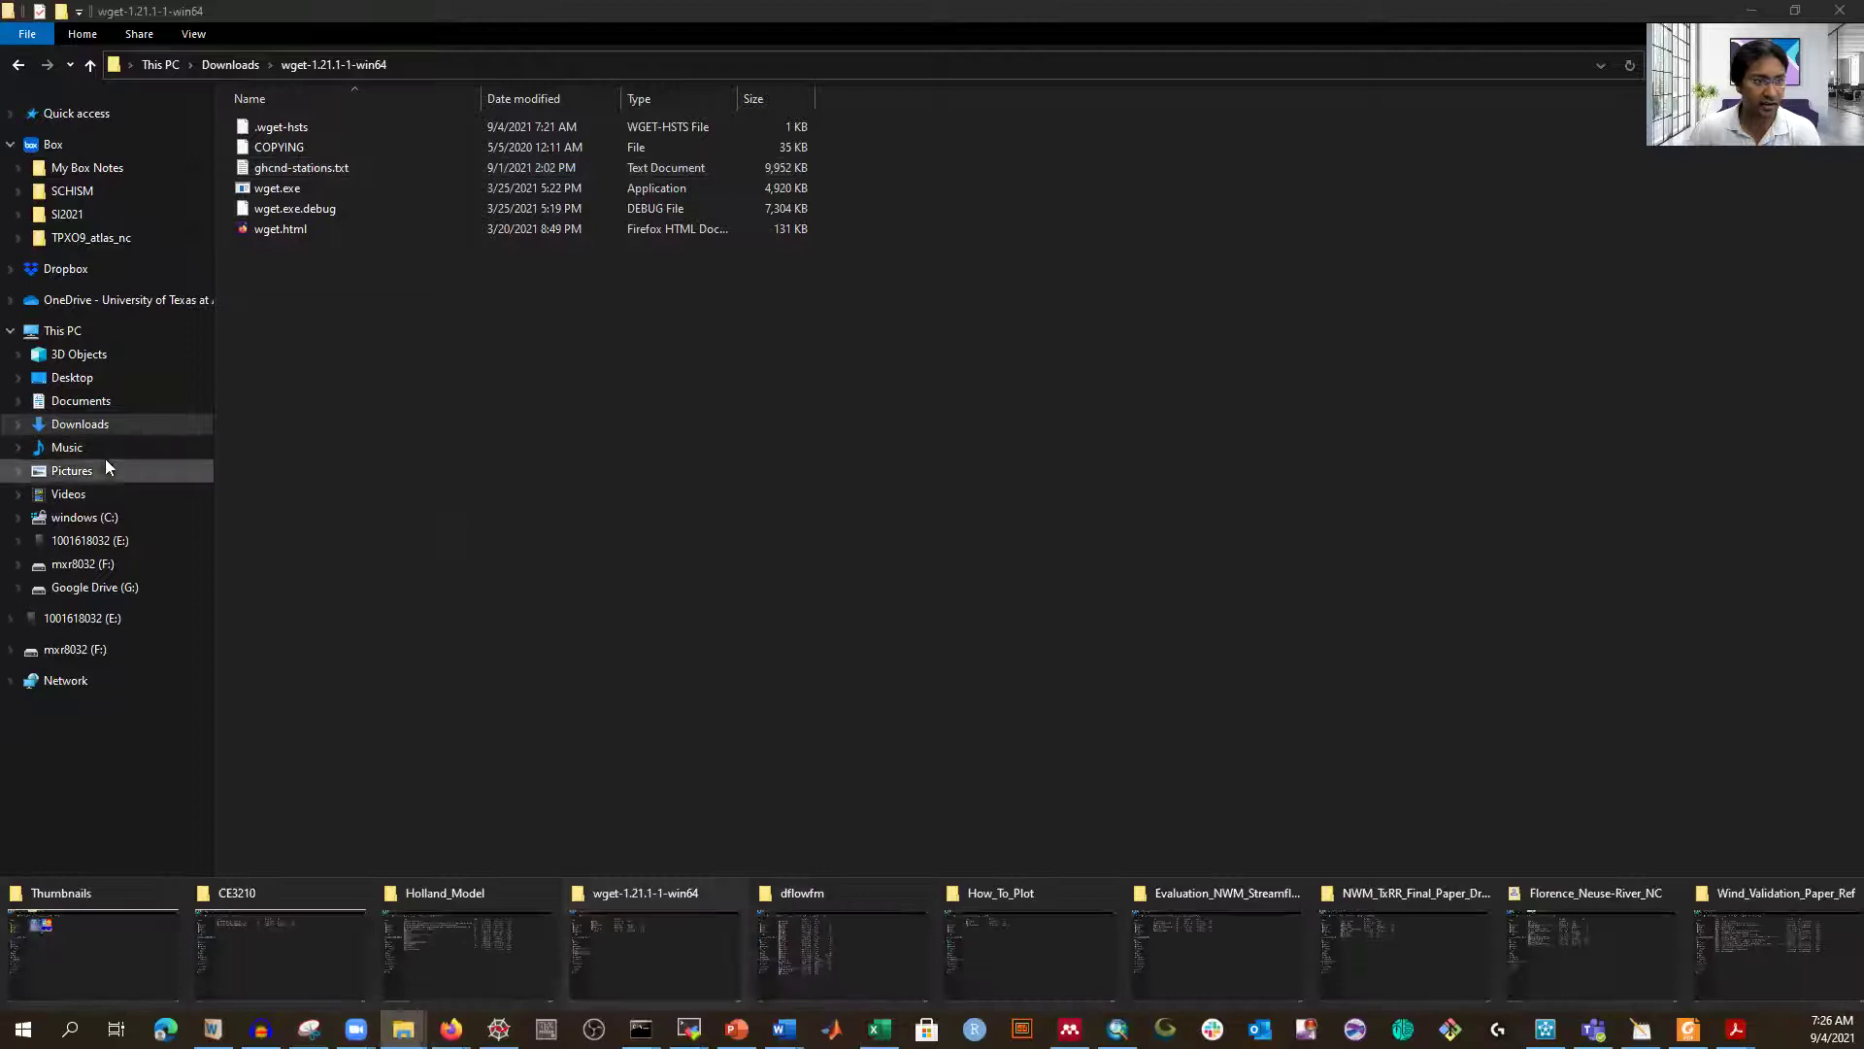
{"action": "left_click", "coordinate": [81, 400]}
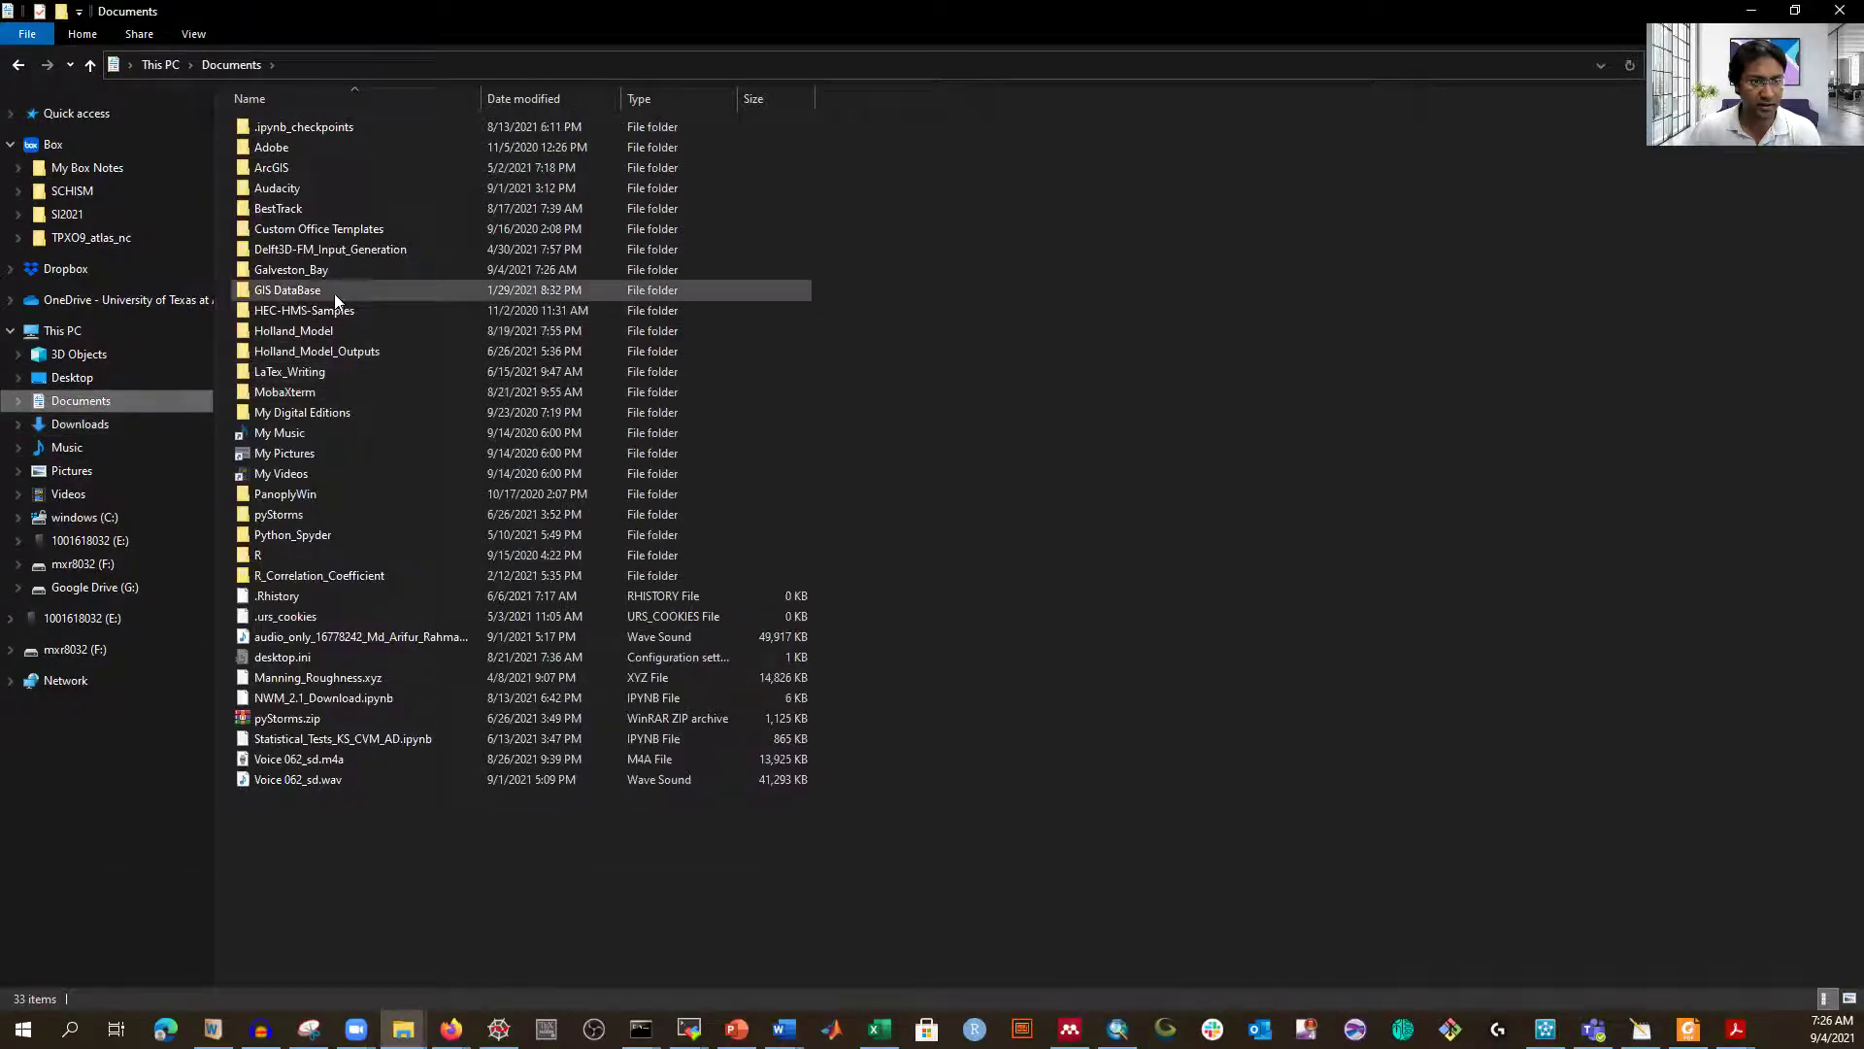
{"action": "double_click", "coordinate": [301, 274]}
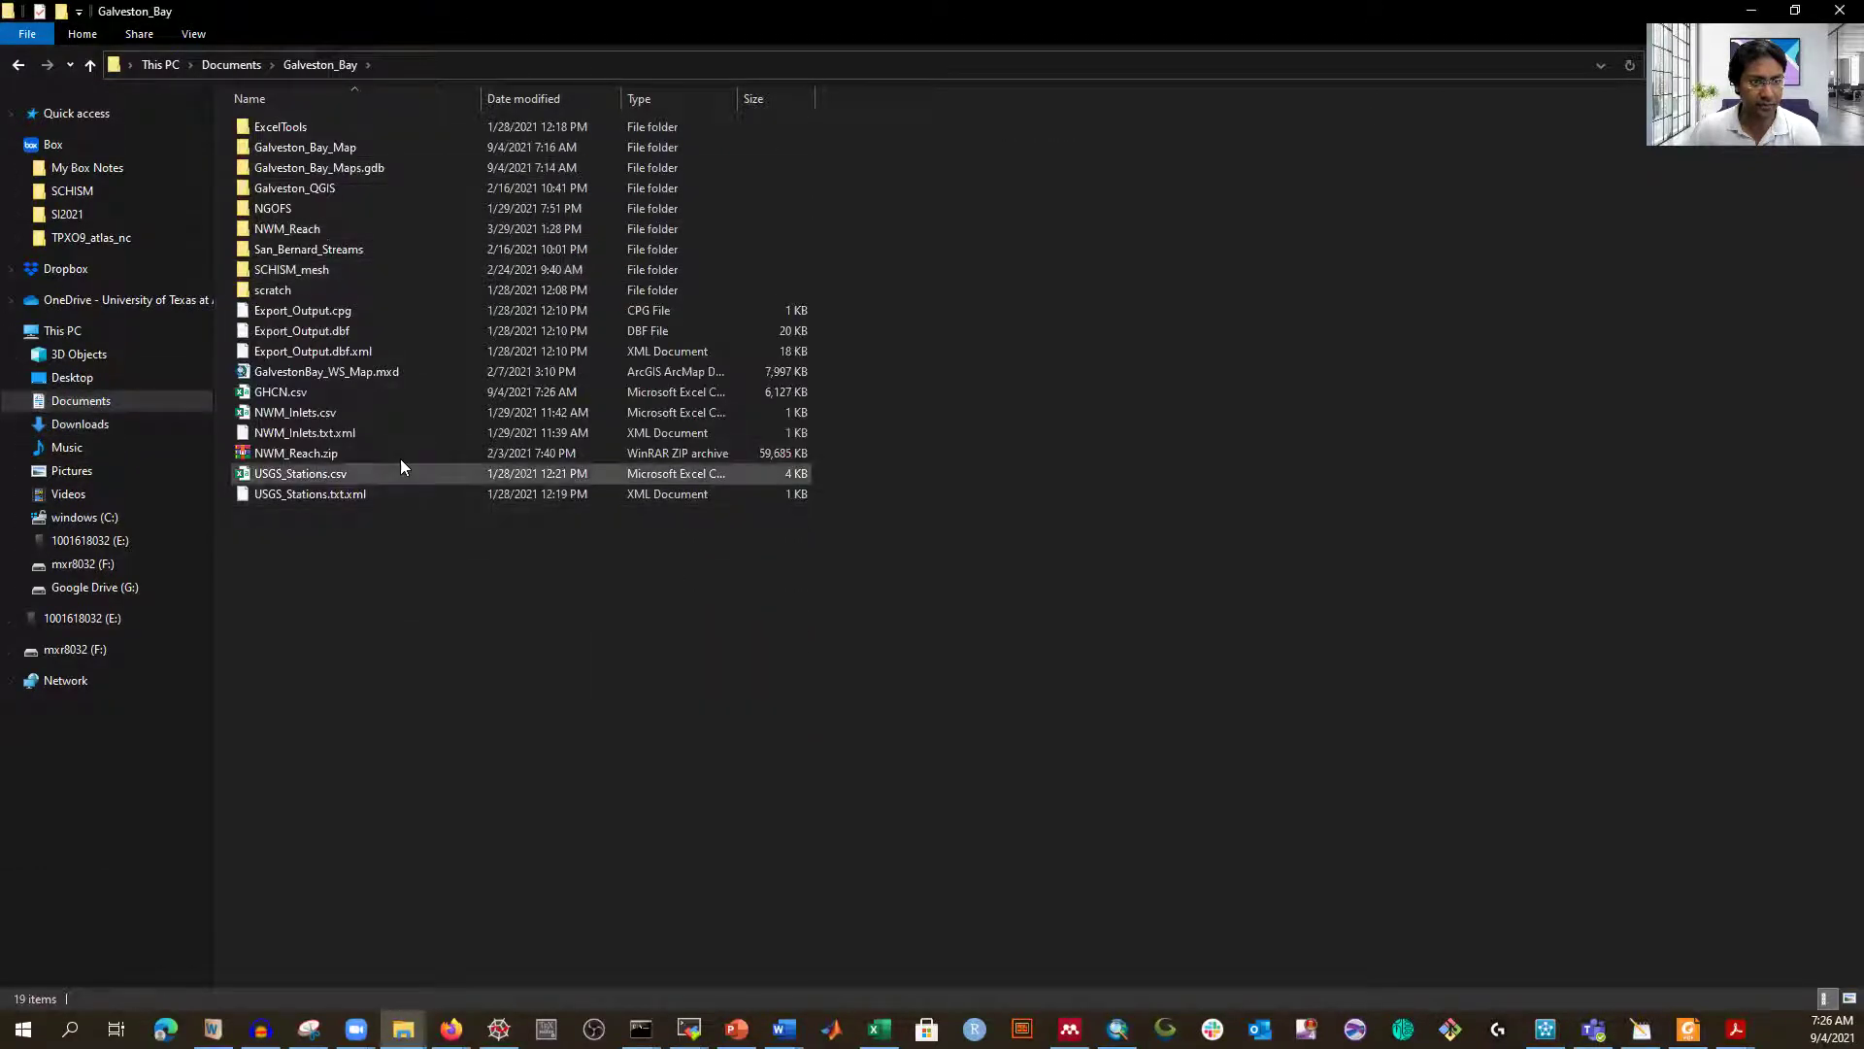
{"action": "left_click", "coordinate": [284, 393]}
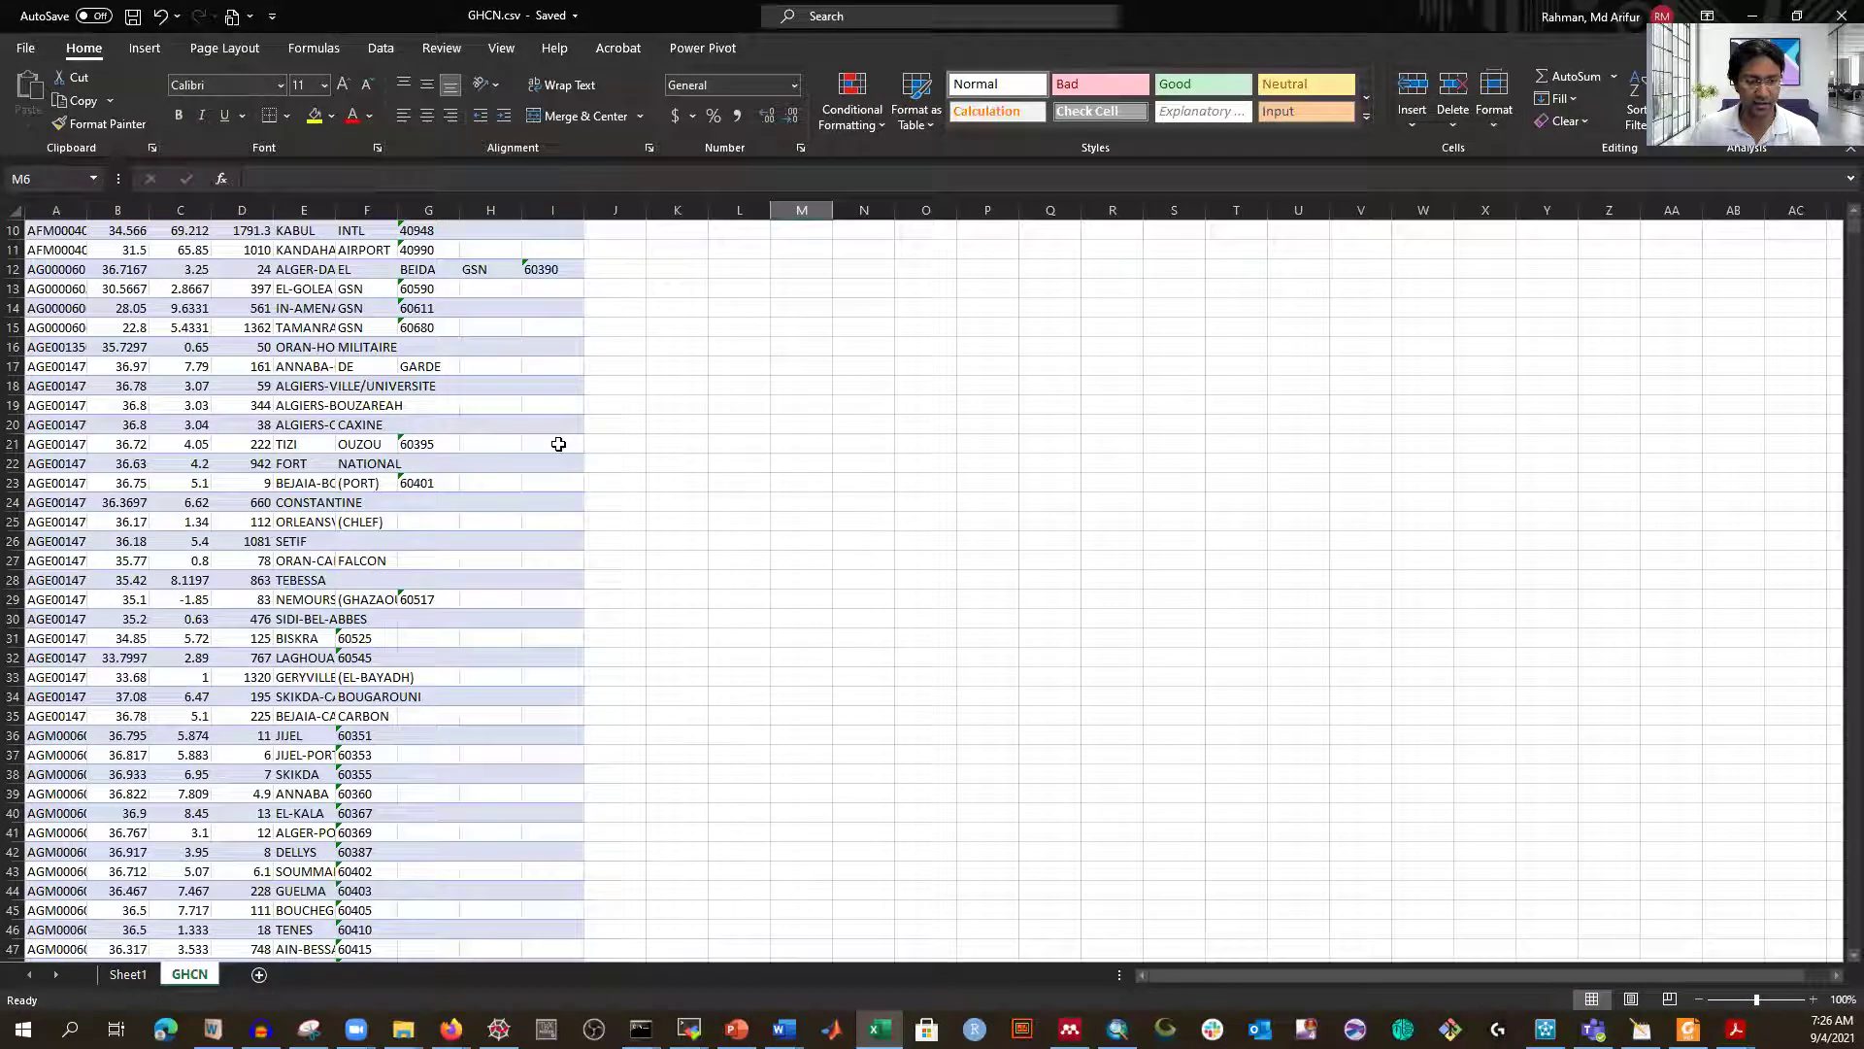
- Close the GHCN.csv workbook in Excel without saving changes and reopen the file from the Galveston_Bay folder
{"action": "left_click", "coordinate": [1842, 15]}
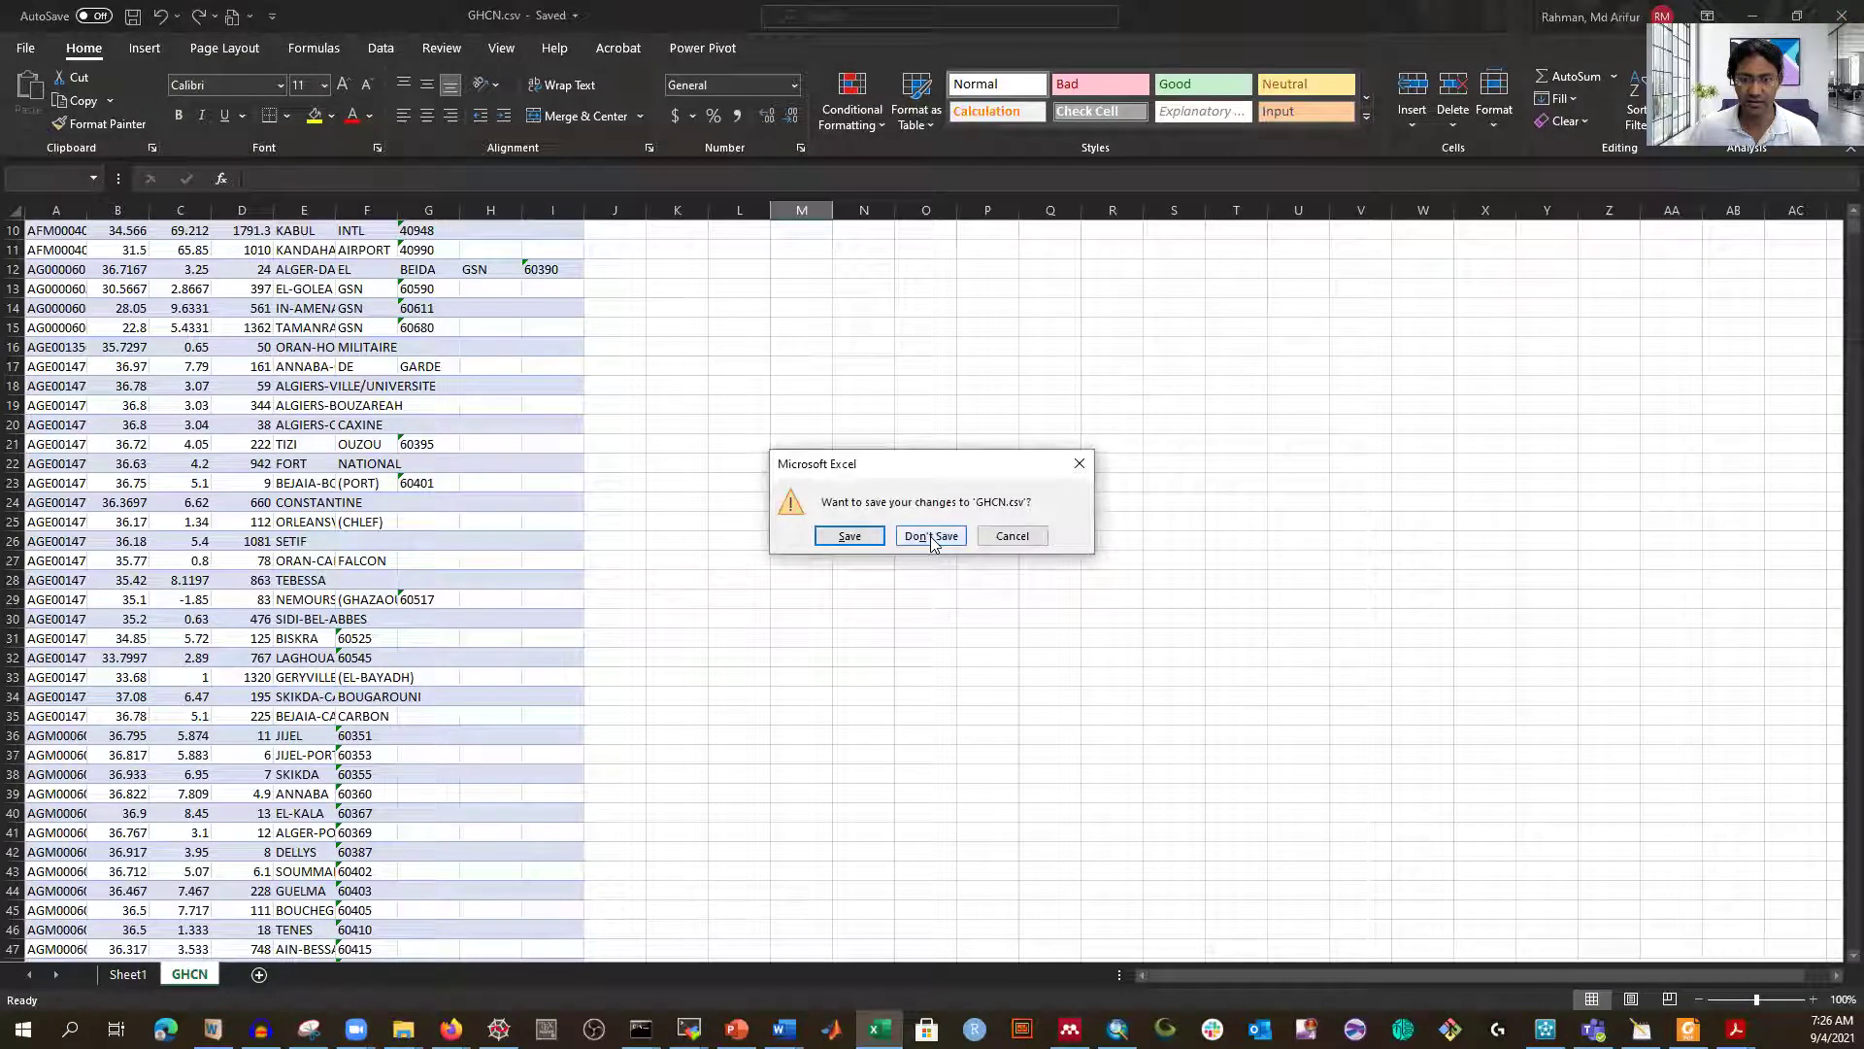
{"action": "left_click", "coordinate": [933, 540]}
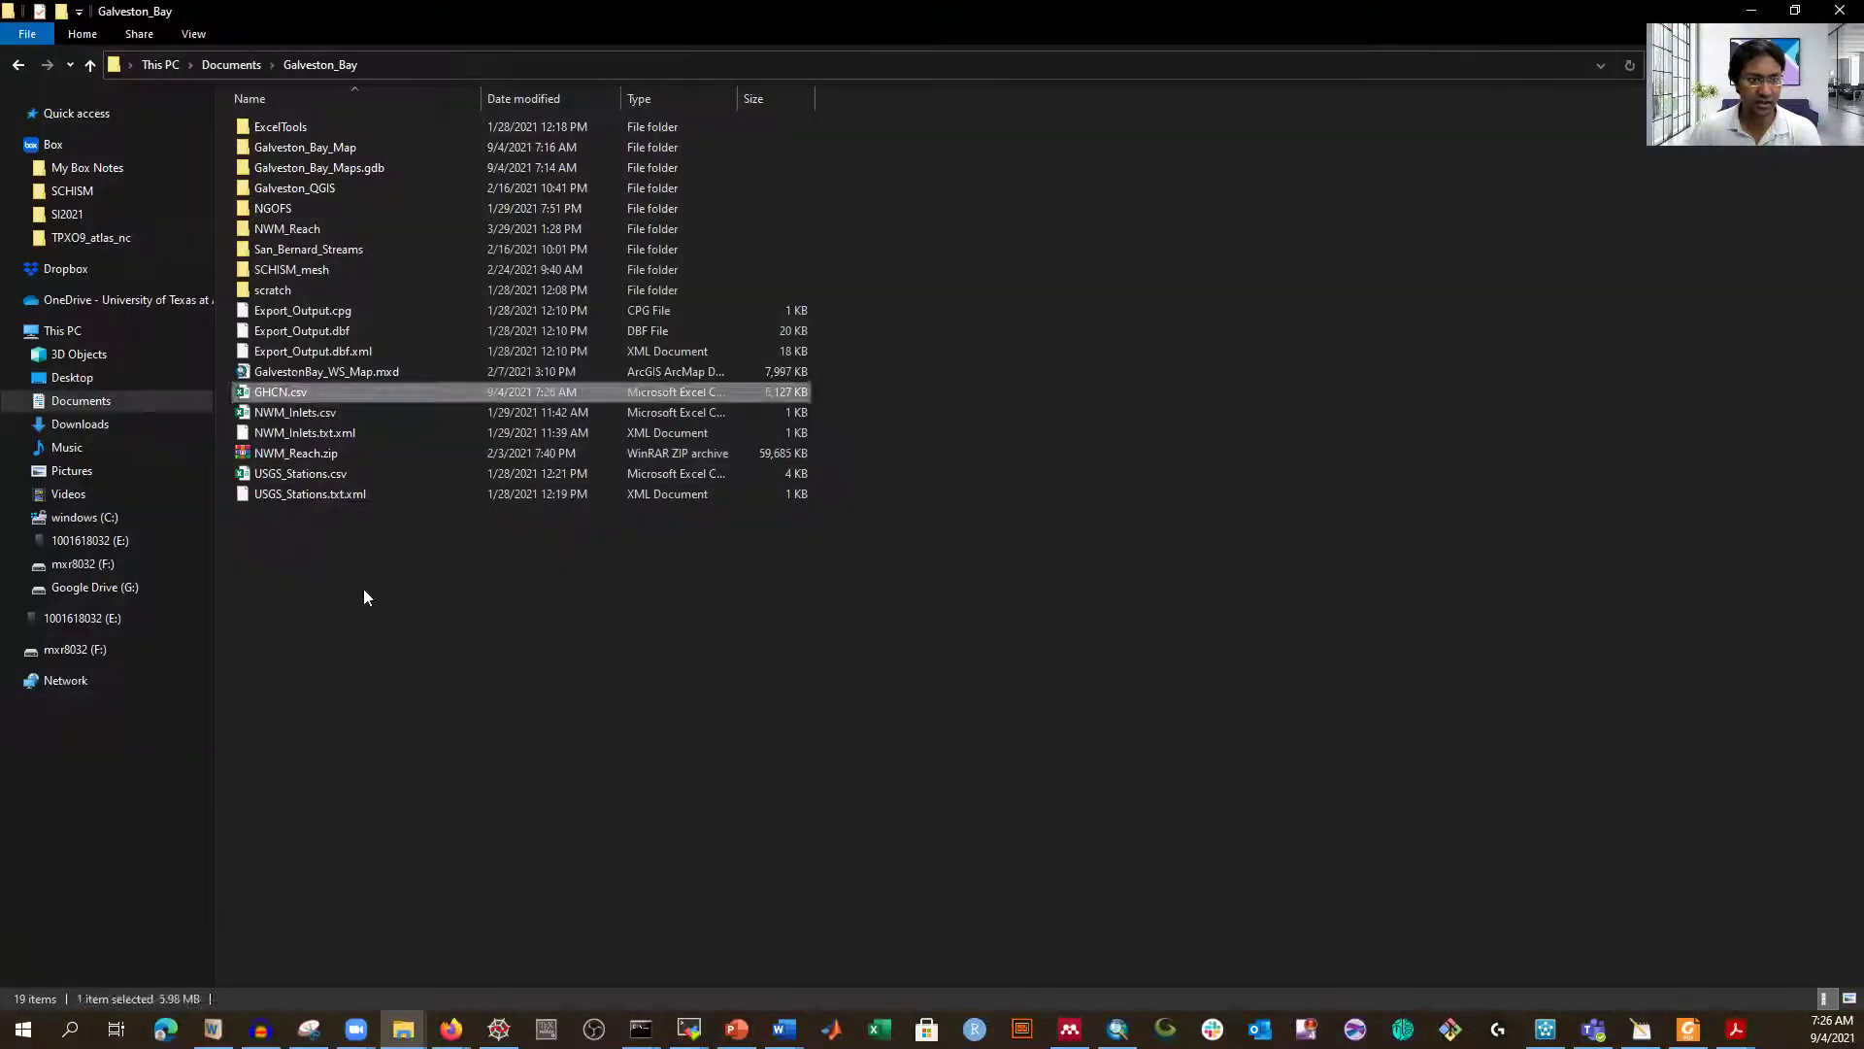
{"action": "left_click", "coordinate": [277, 396]}
{"action": "double_click", "coordinate": [278, 397]}
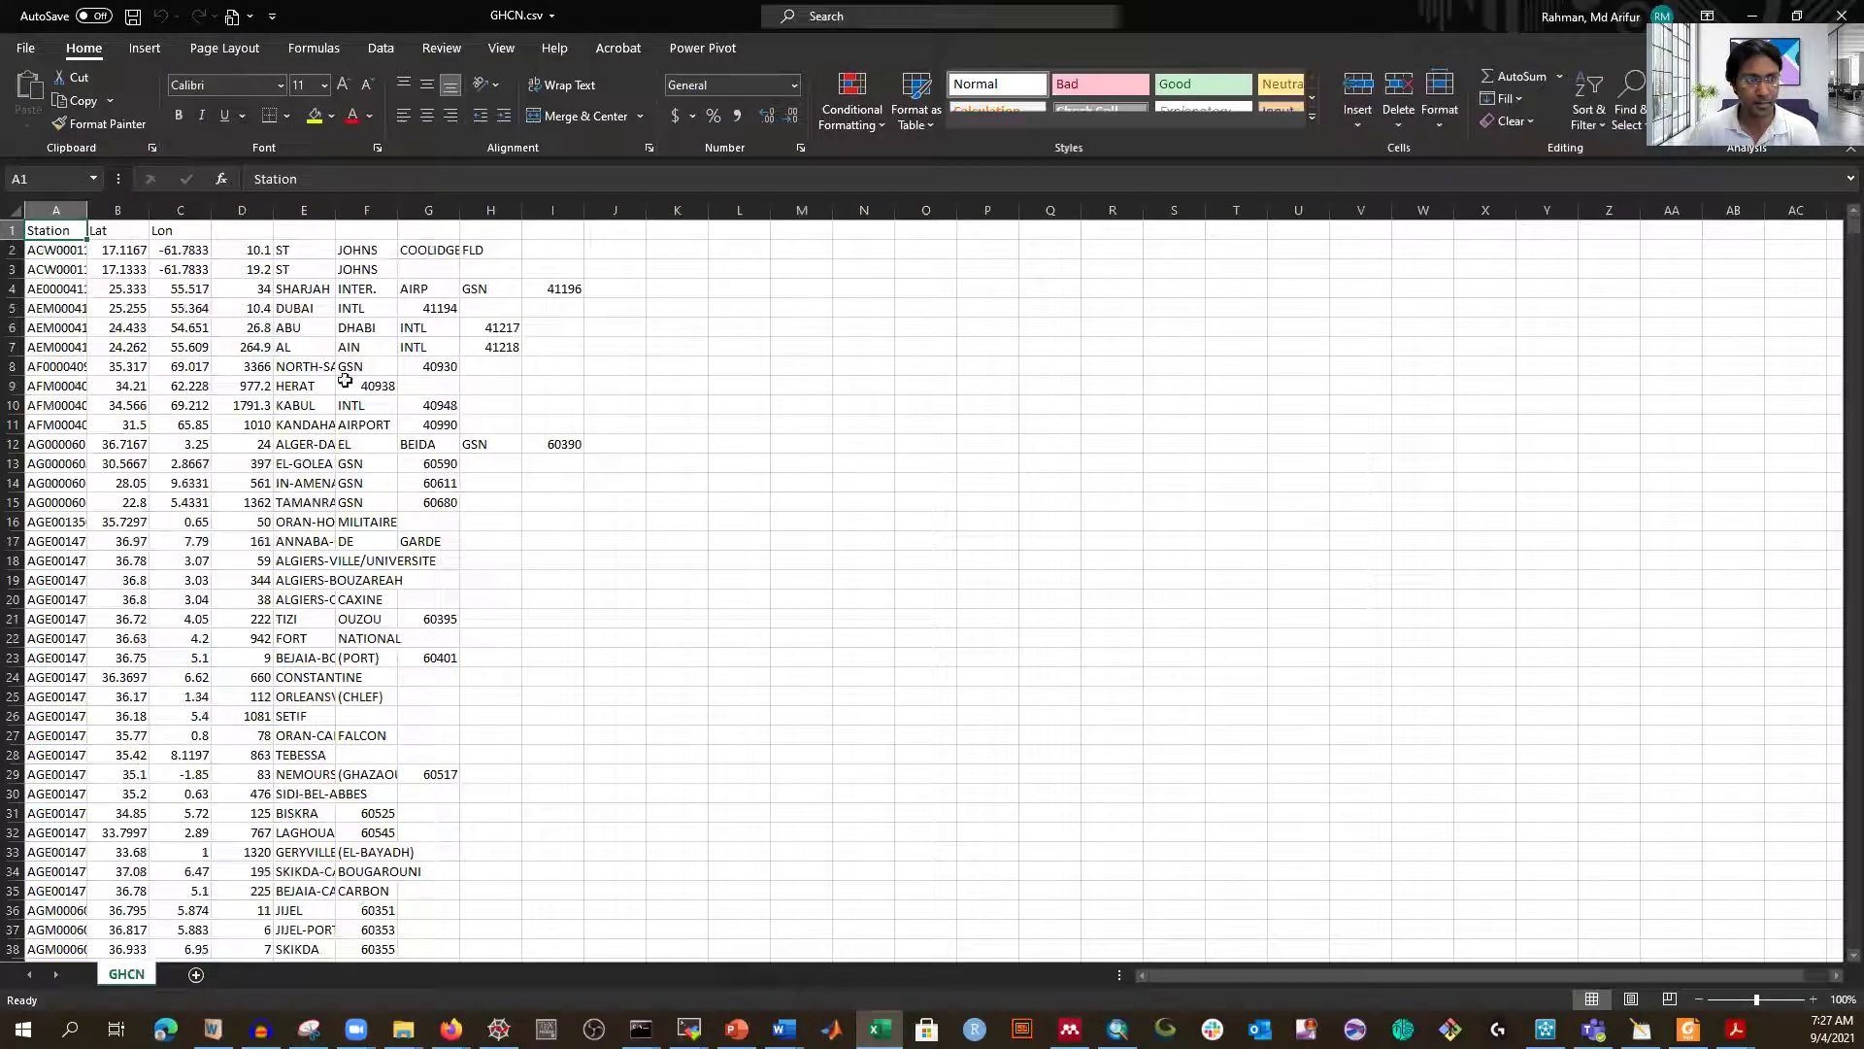
- Check the Station, Lat and Lon headers and the unlabelled columns in the reopened GHCN.csv, and close the file
{"action": "left_click", "coordinate": [117, 210]}
{"action": "left_click", "coordinate": [180, 230]}
{"action": "left_click", "coordinate": [473, 238]}
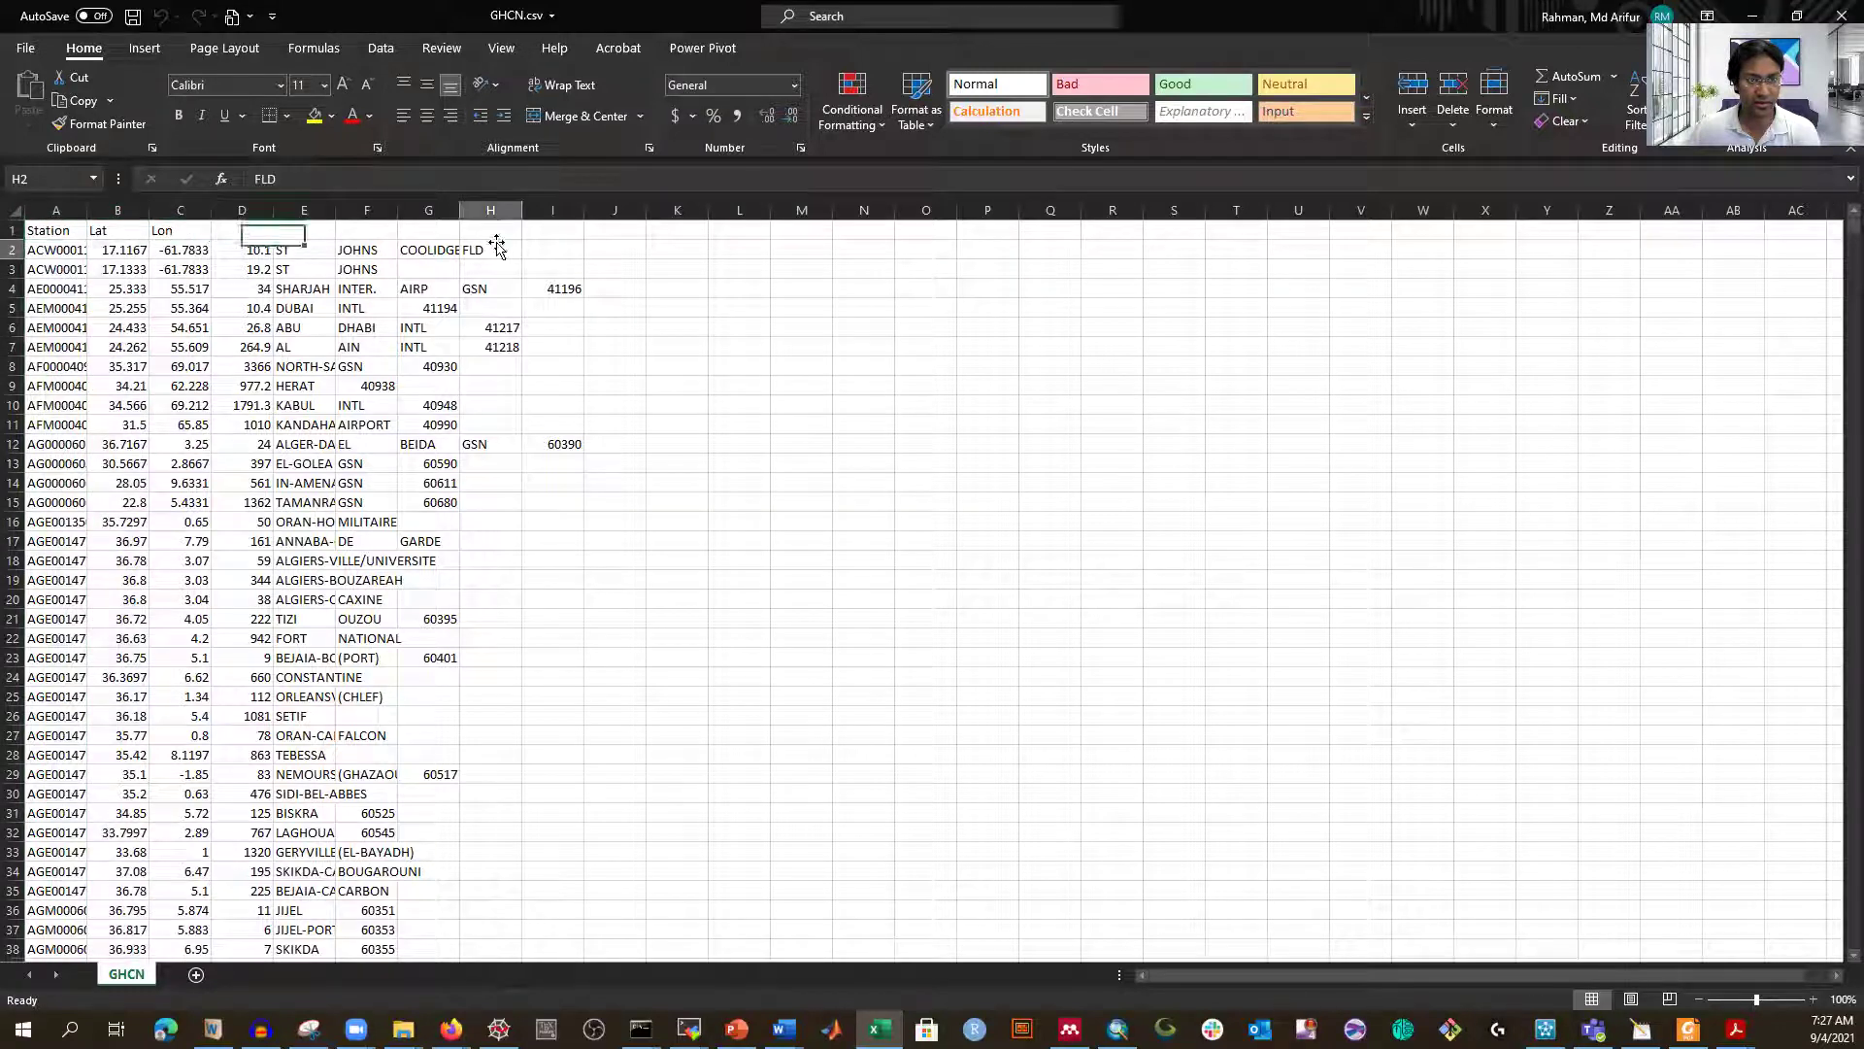
{"action": "left_click", "coordinate": [251, 230]}
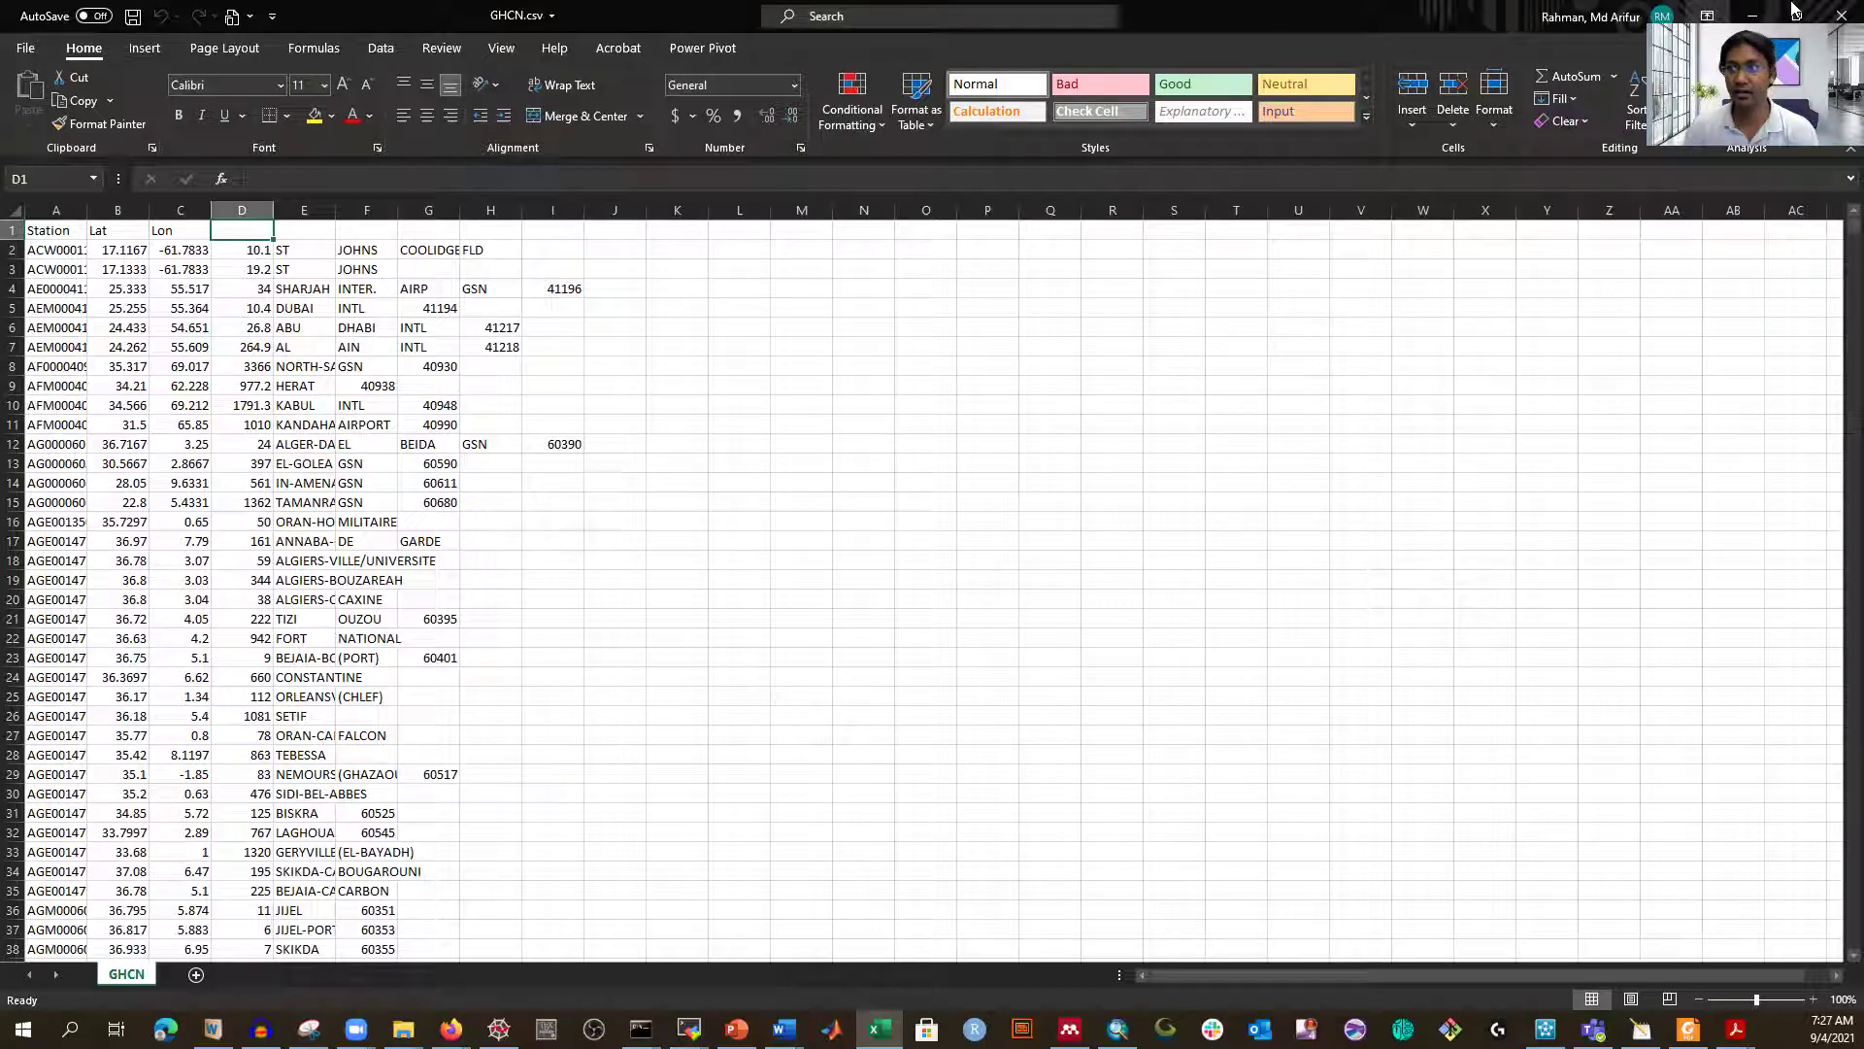
{"action": "left_click", "coordinate": [1842, 16]}
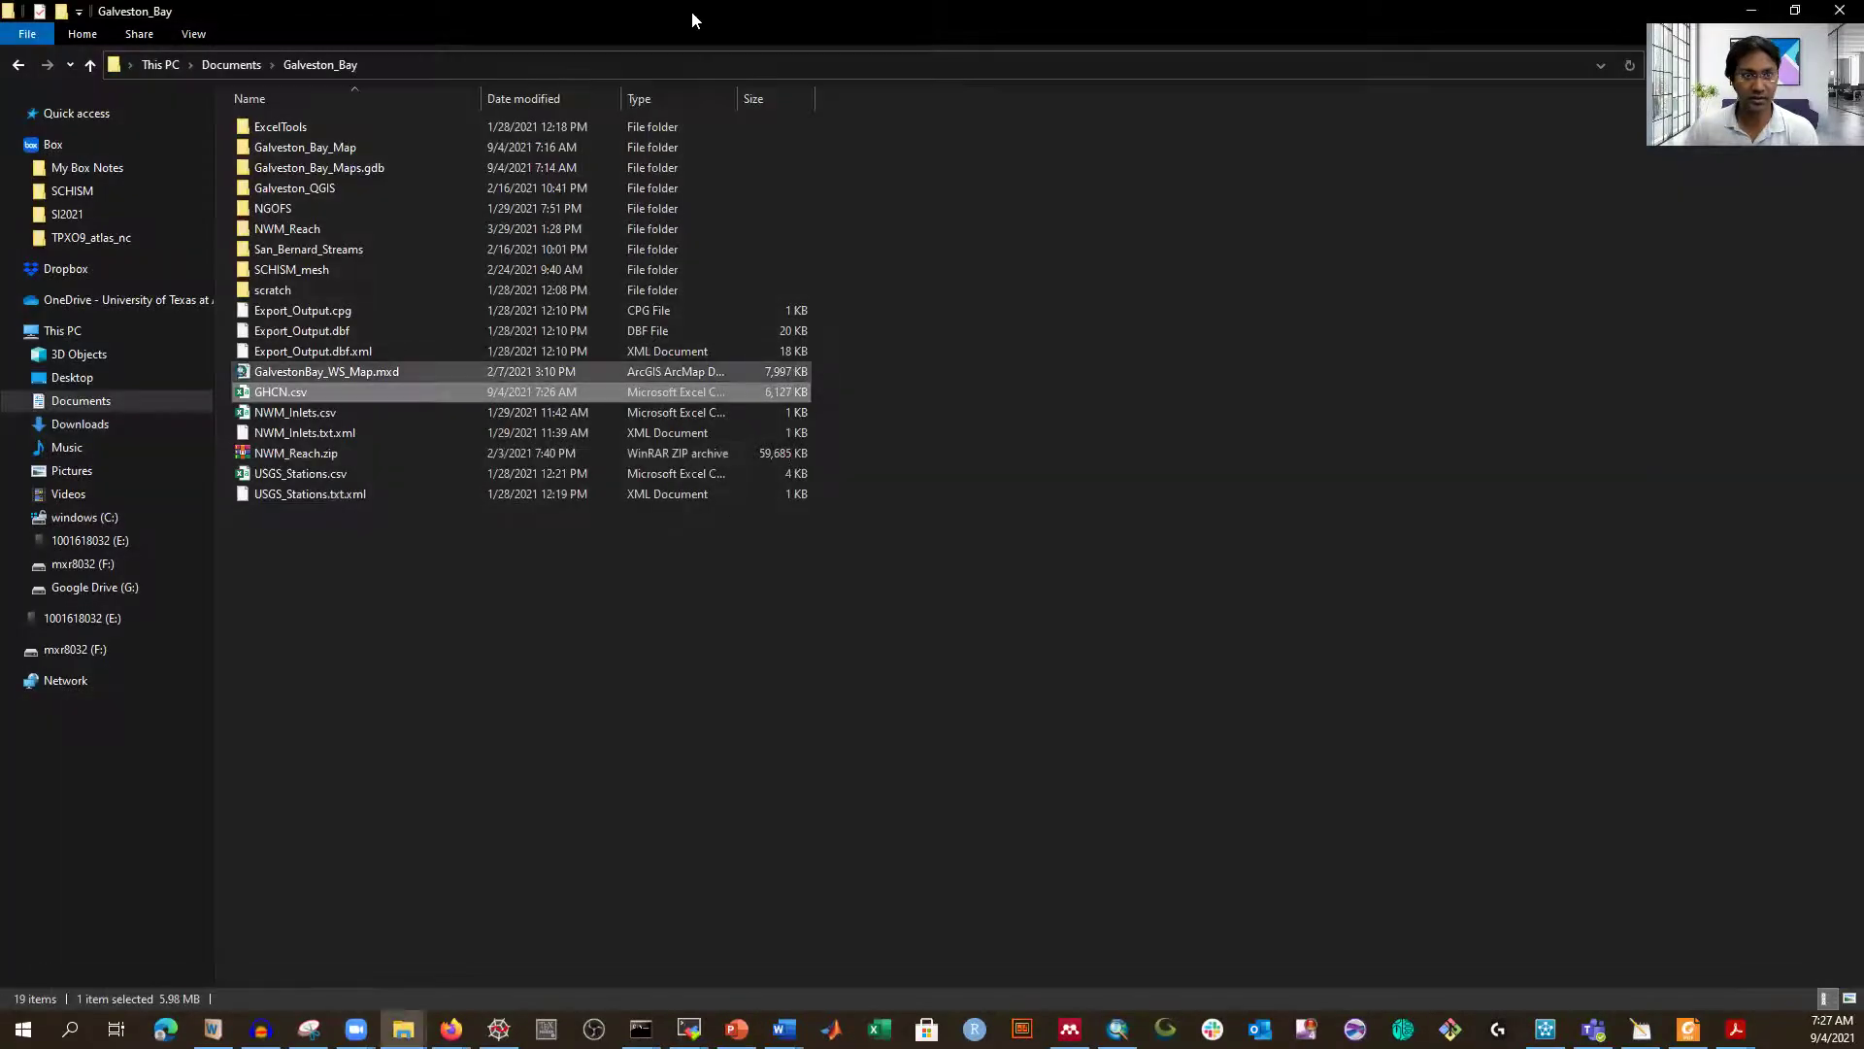
- Copy the Galveston_Bay folder path and switch to the GalvestonBay_WS_Map.mxd map in ArcMap
{"action": "left_click", "coordinate": [619, 66]}
{"action": "key", "text": "ctrl+c"}
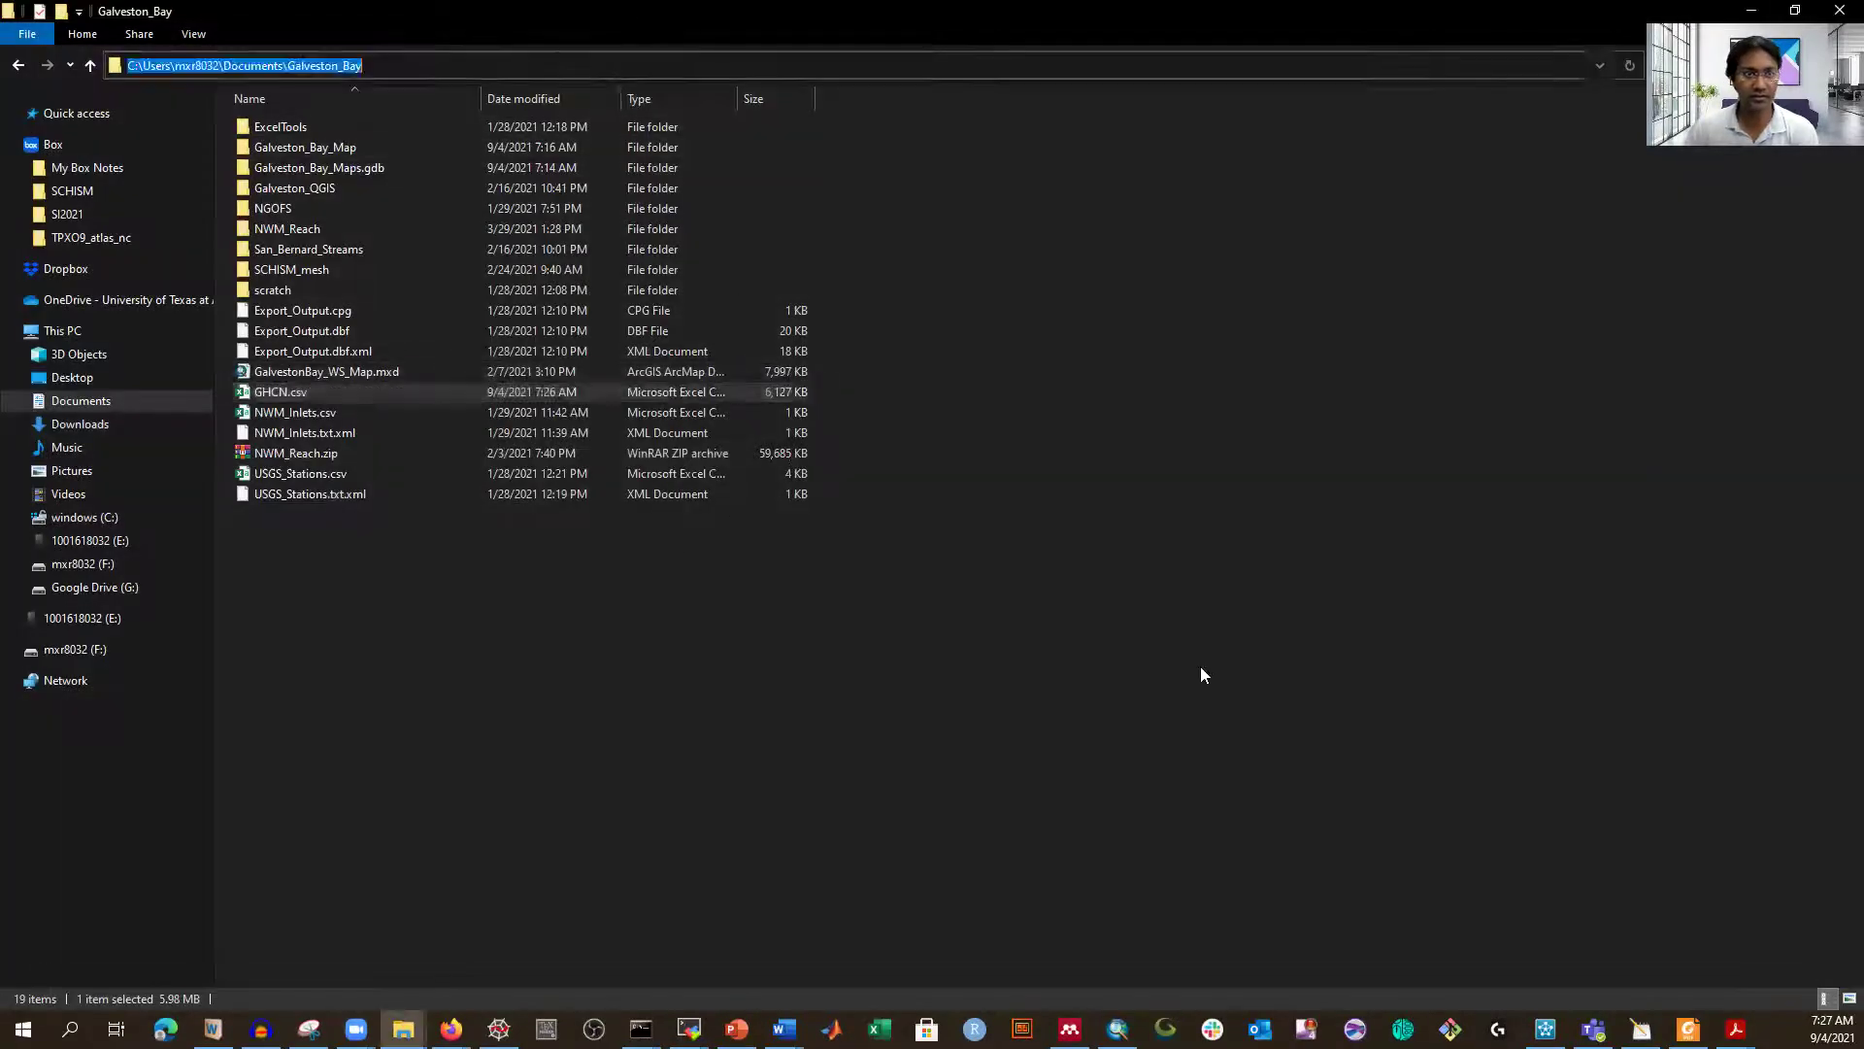
{"action": "left_click", "coordinate": [864, 893]}
{"action": "mouse_move", "coordinate": [1118, 1029]}
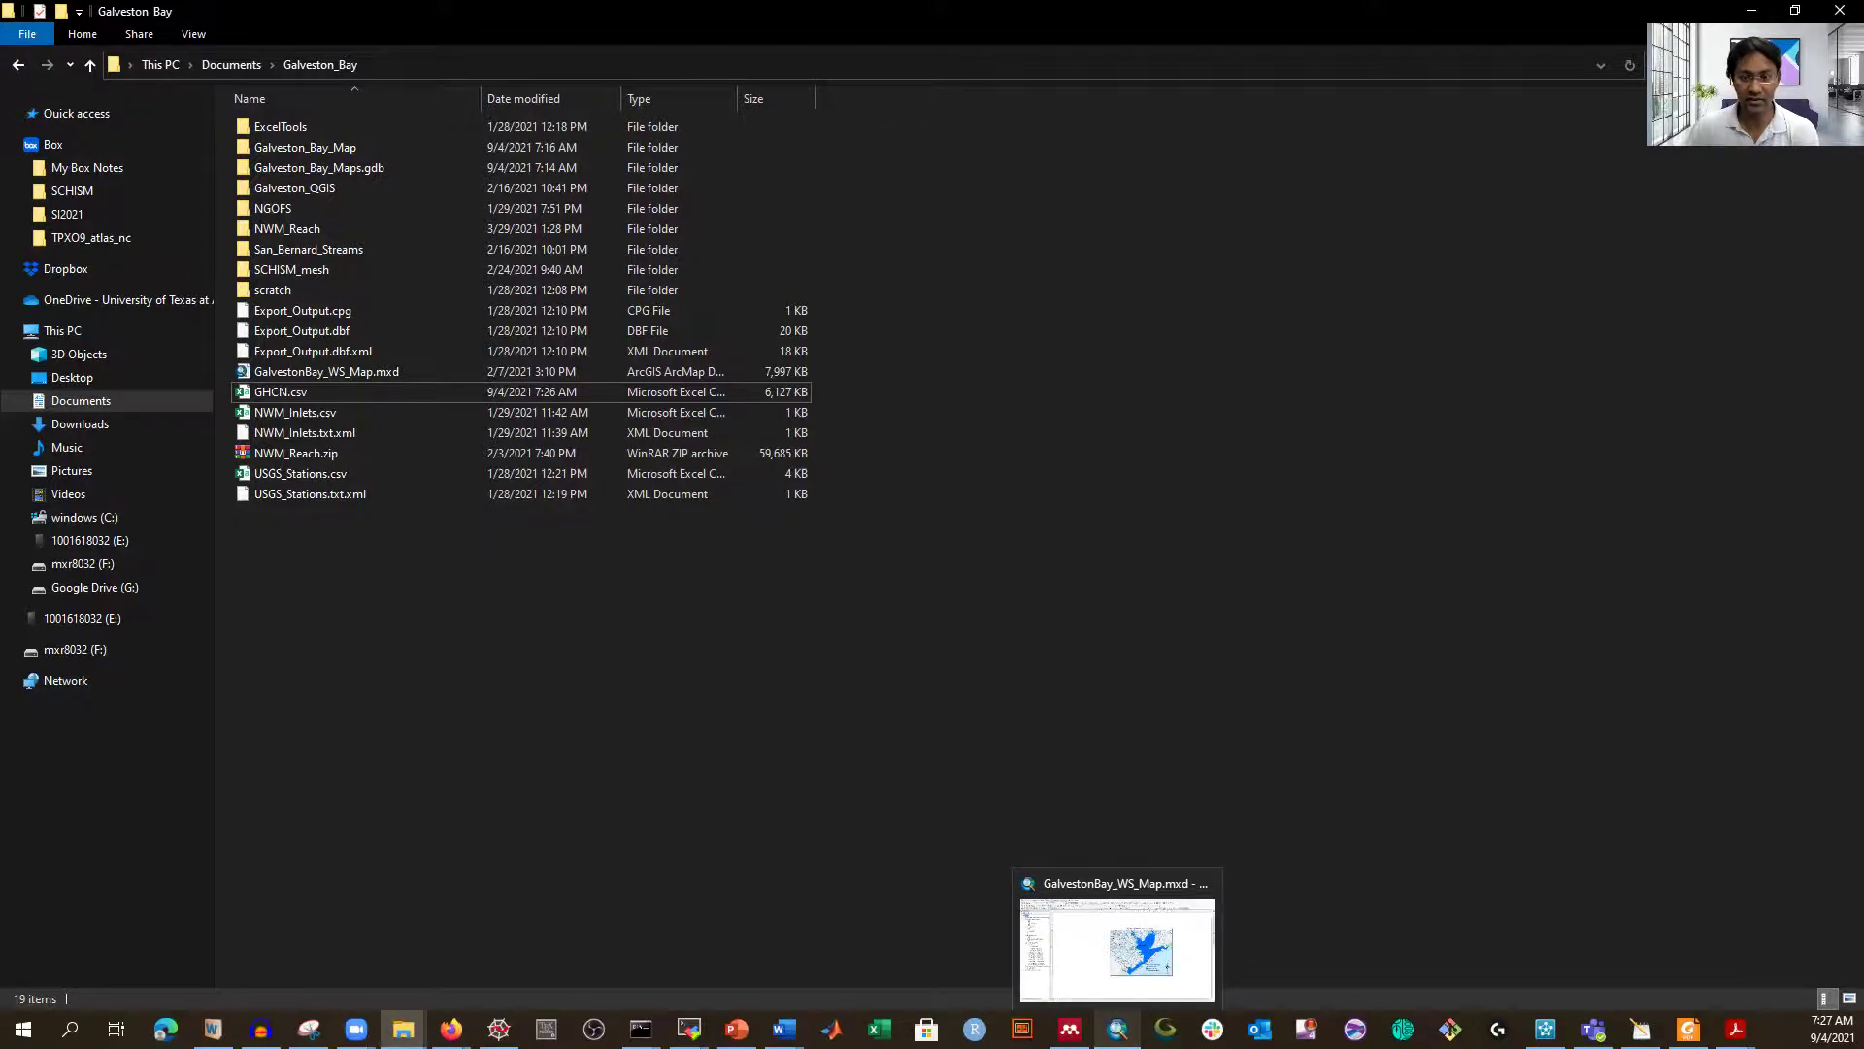
{"action": "left_click", "coordinate": [1117, 950]}
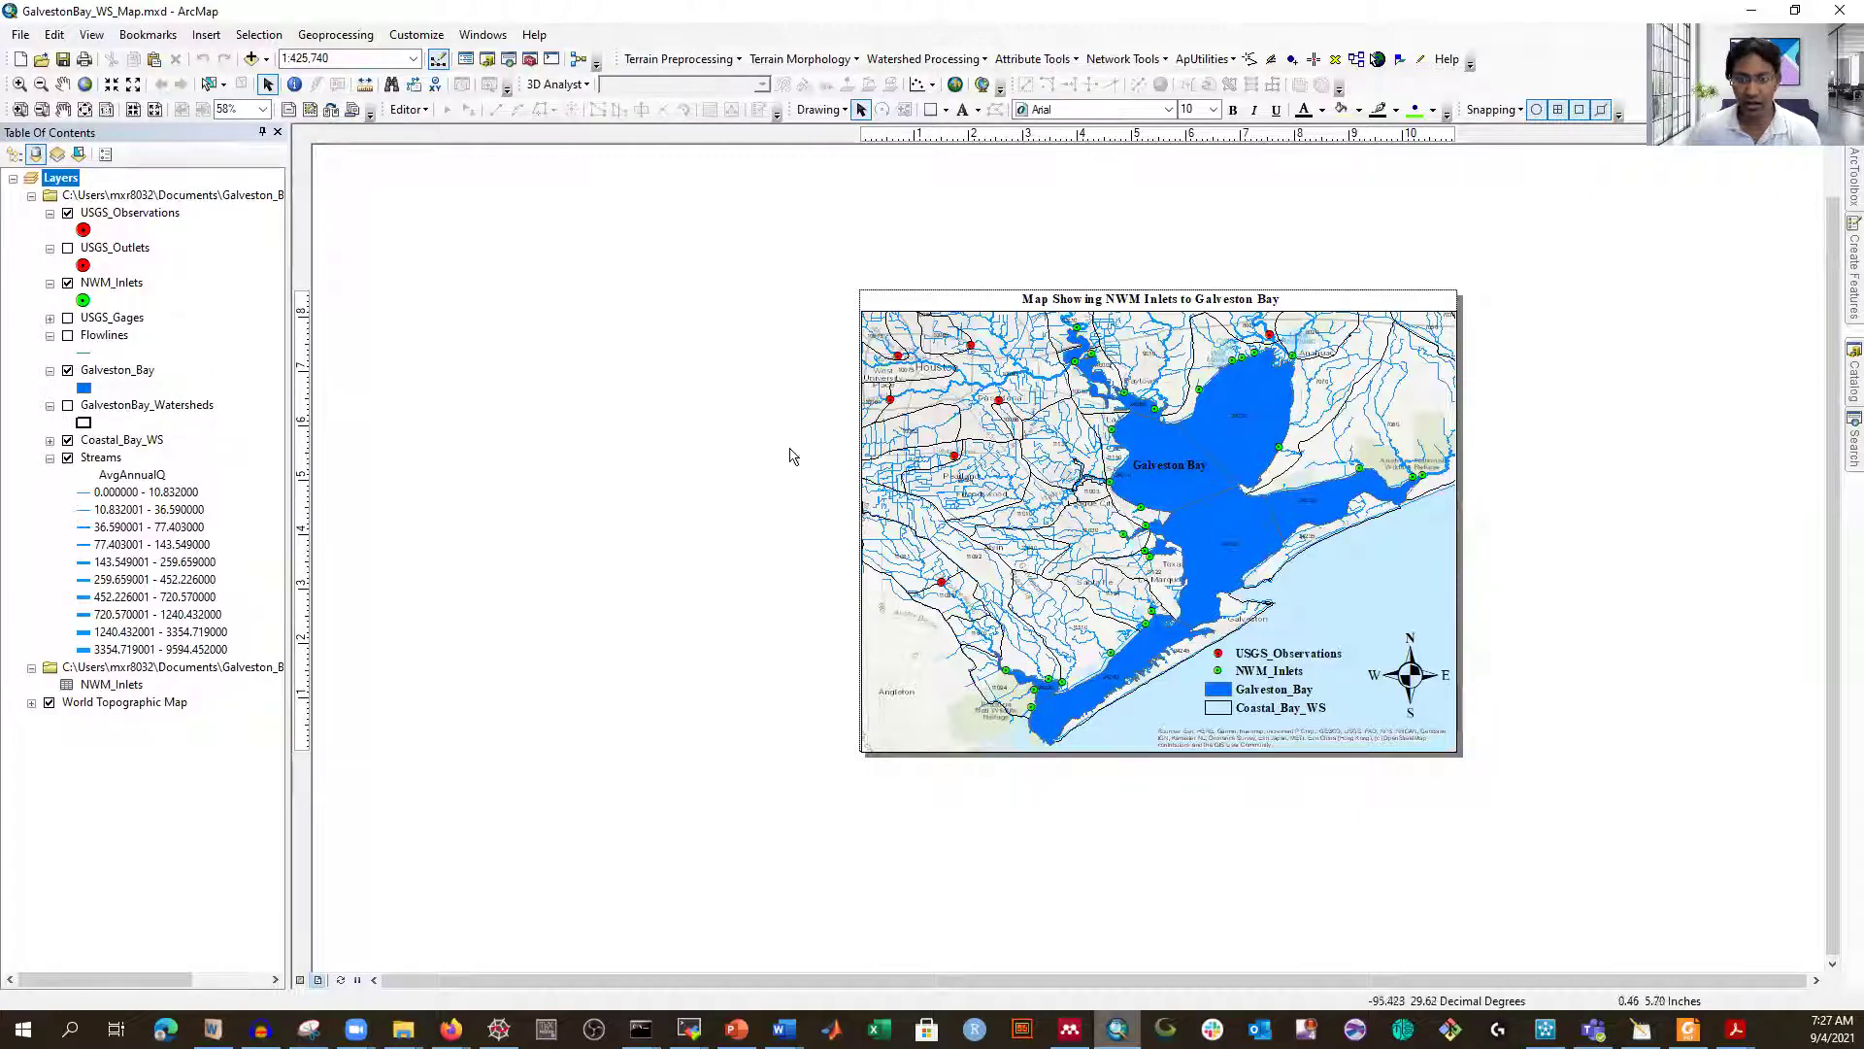
- Hide the Streams and Galveston_Bay layers and display the map in data view at a scale of 1:1,500,000
{"action": "left_click", "coordinate": [68, 457]}
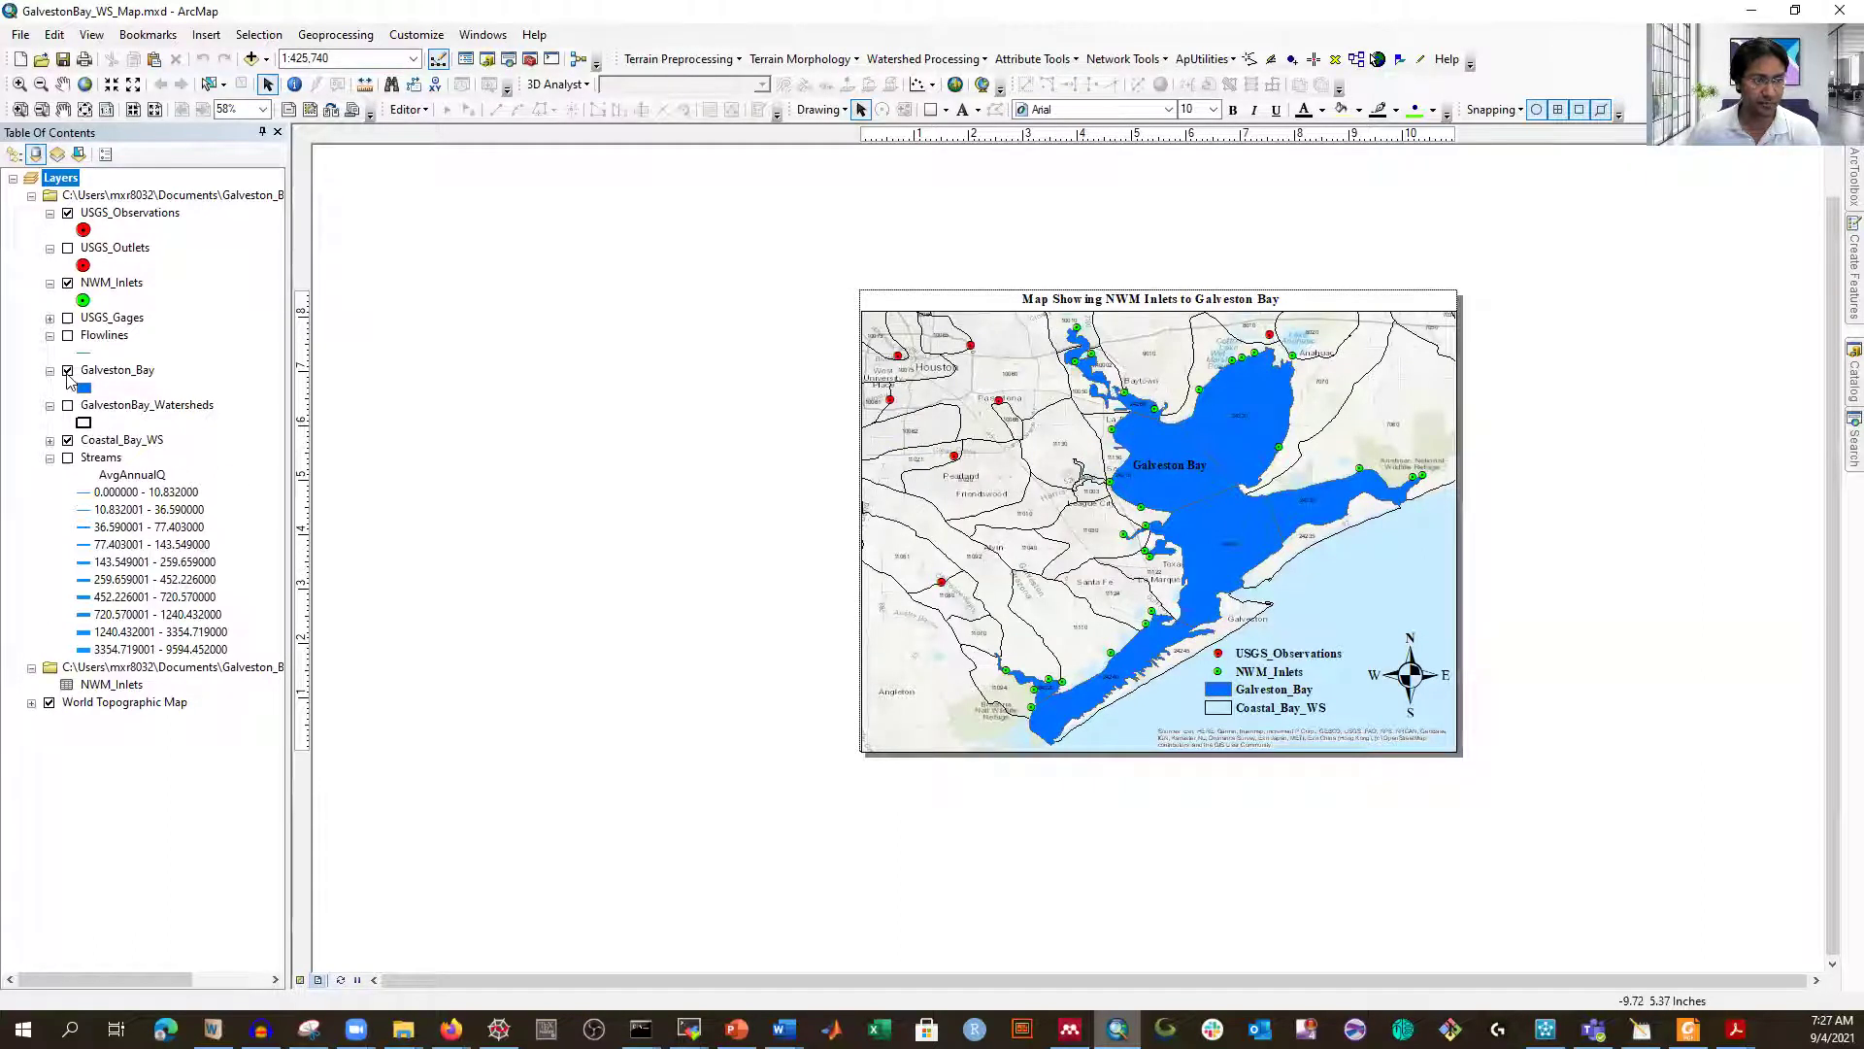
{"action": "left_click", "coordinate": [68, 370]}
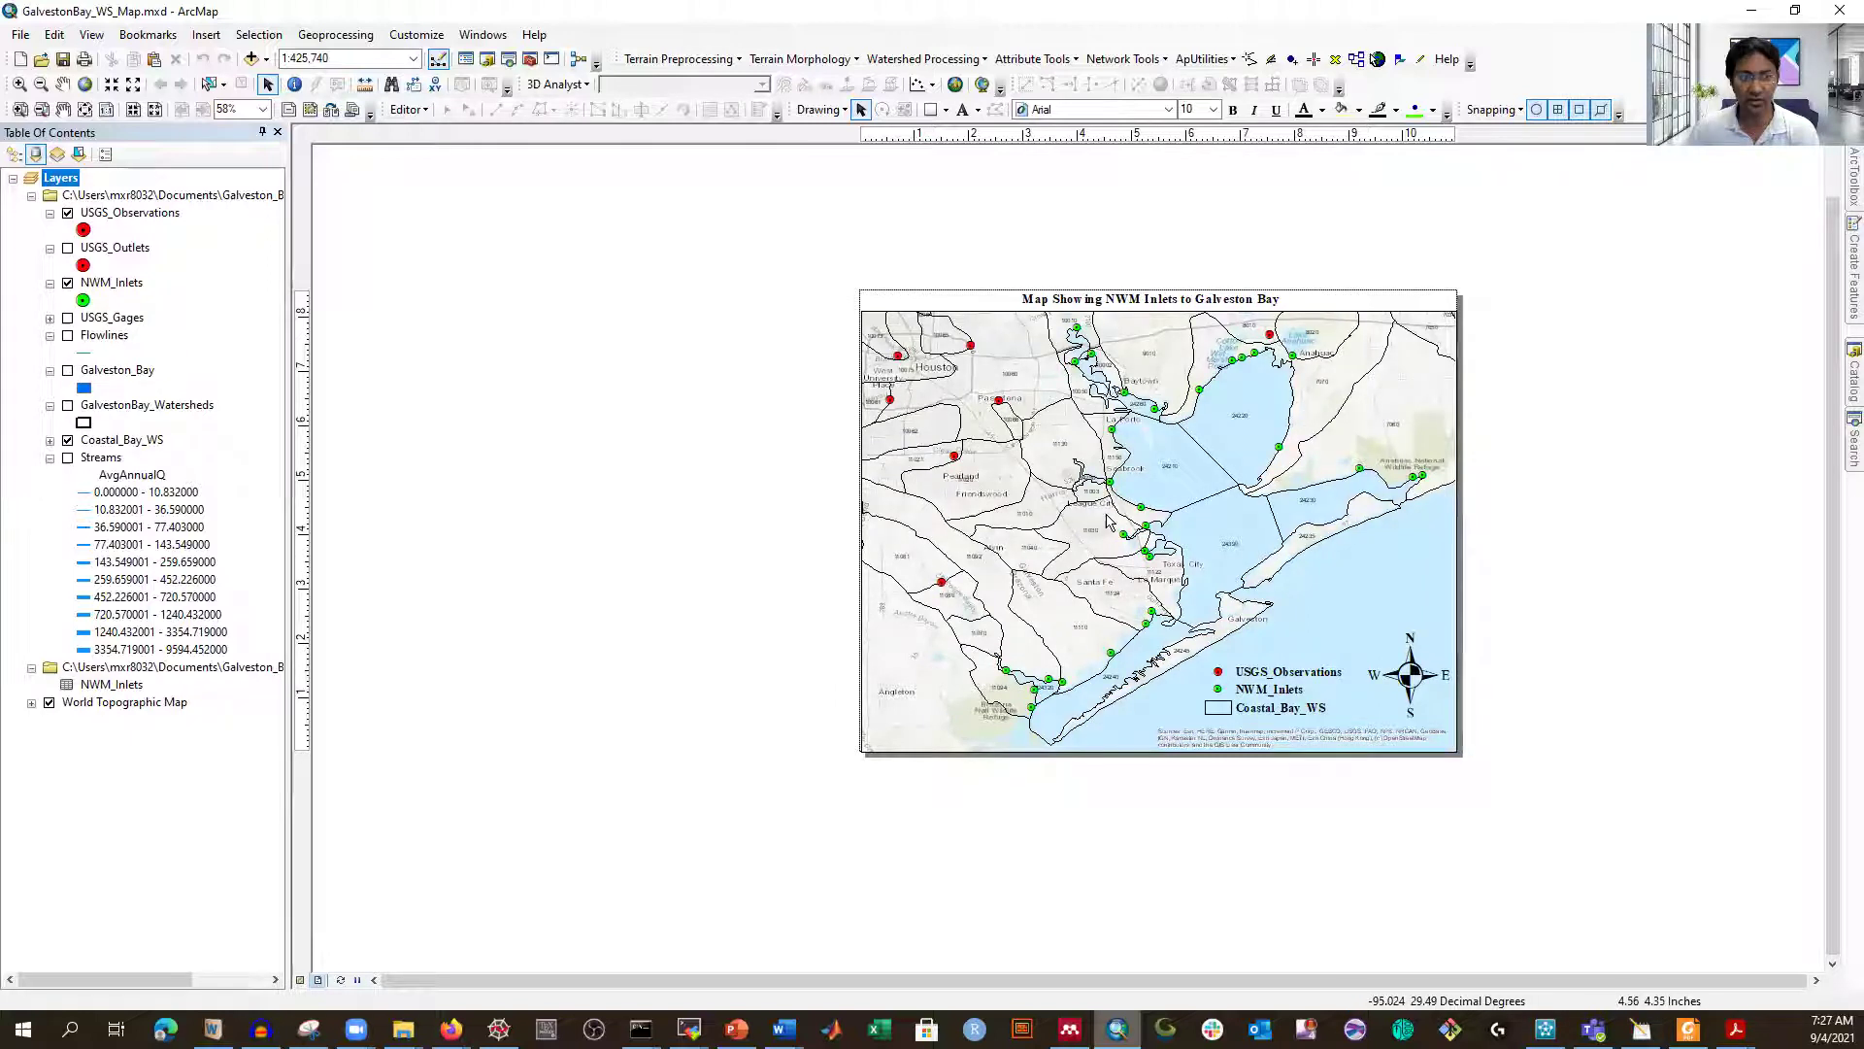
{"action": "left_click", "coordinate": [301, 981]}
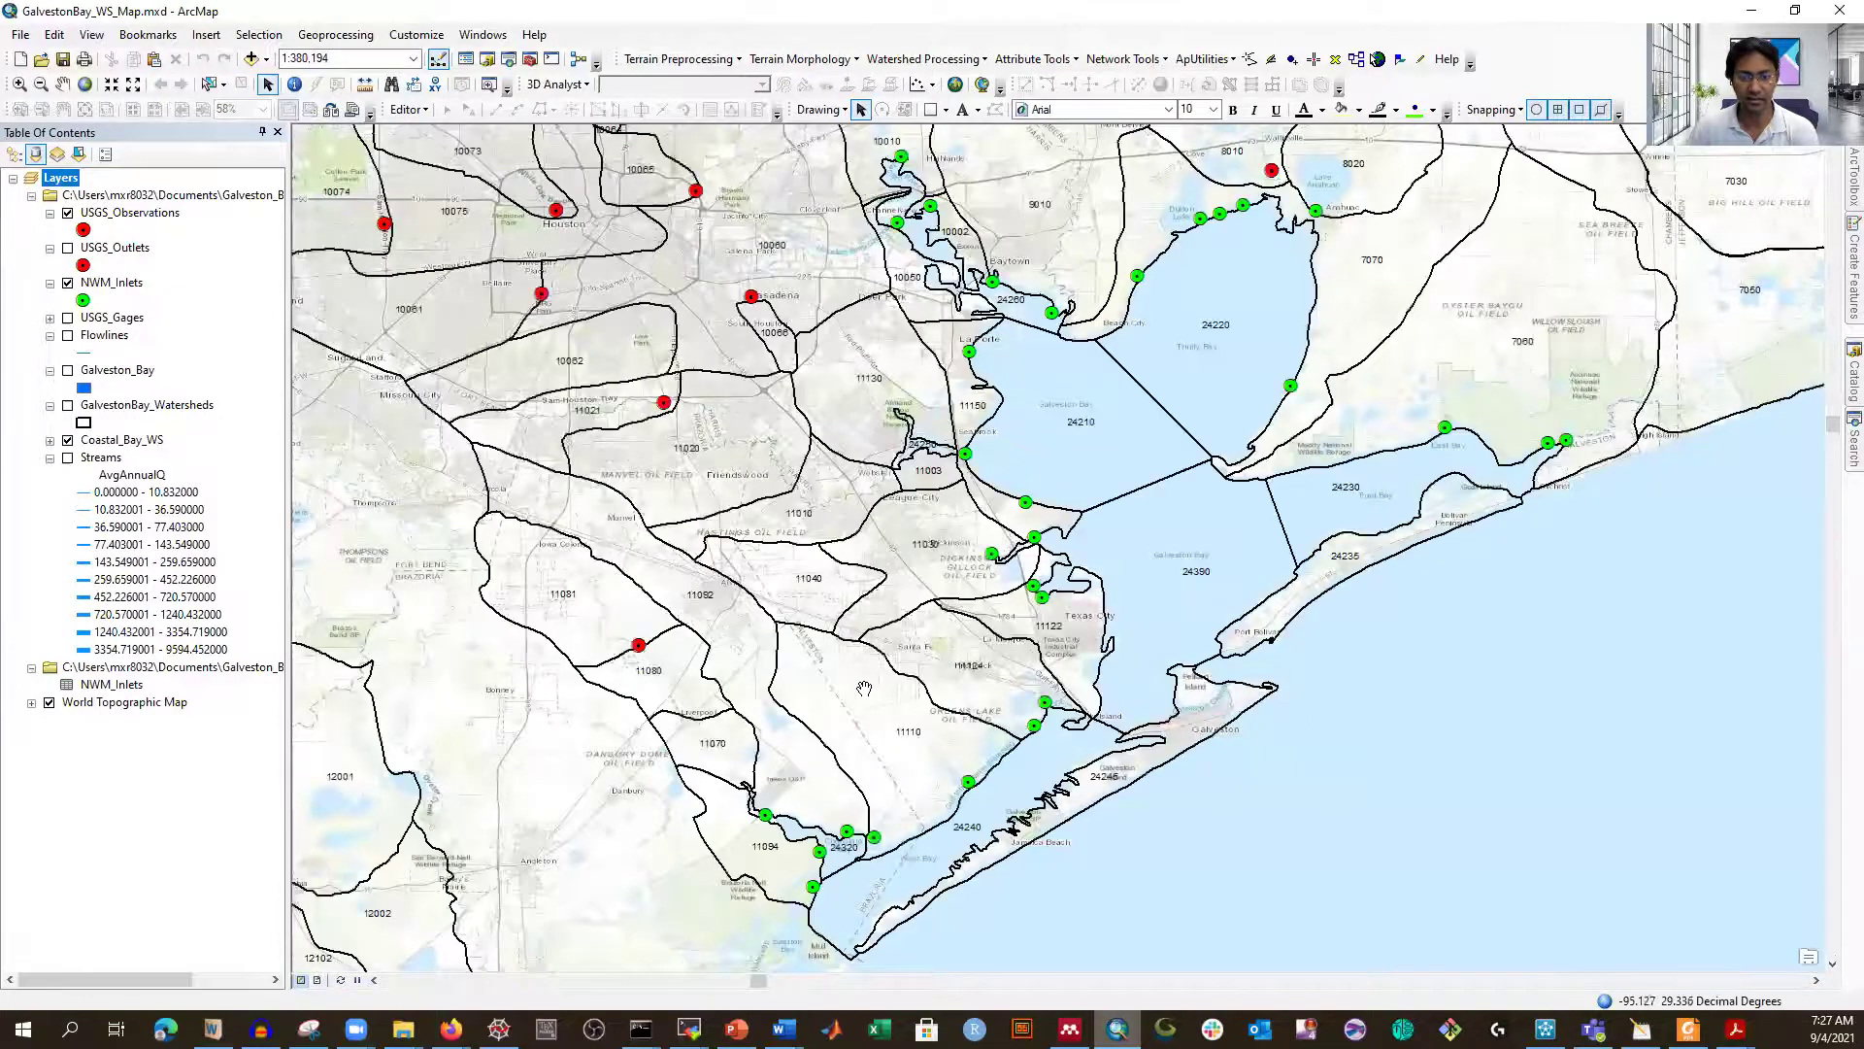
{"action": "scroll", "coordinate": [864, 688], "scroll_direction": "down", "scroll_amount": 3}
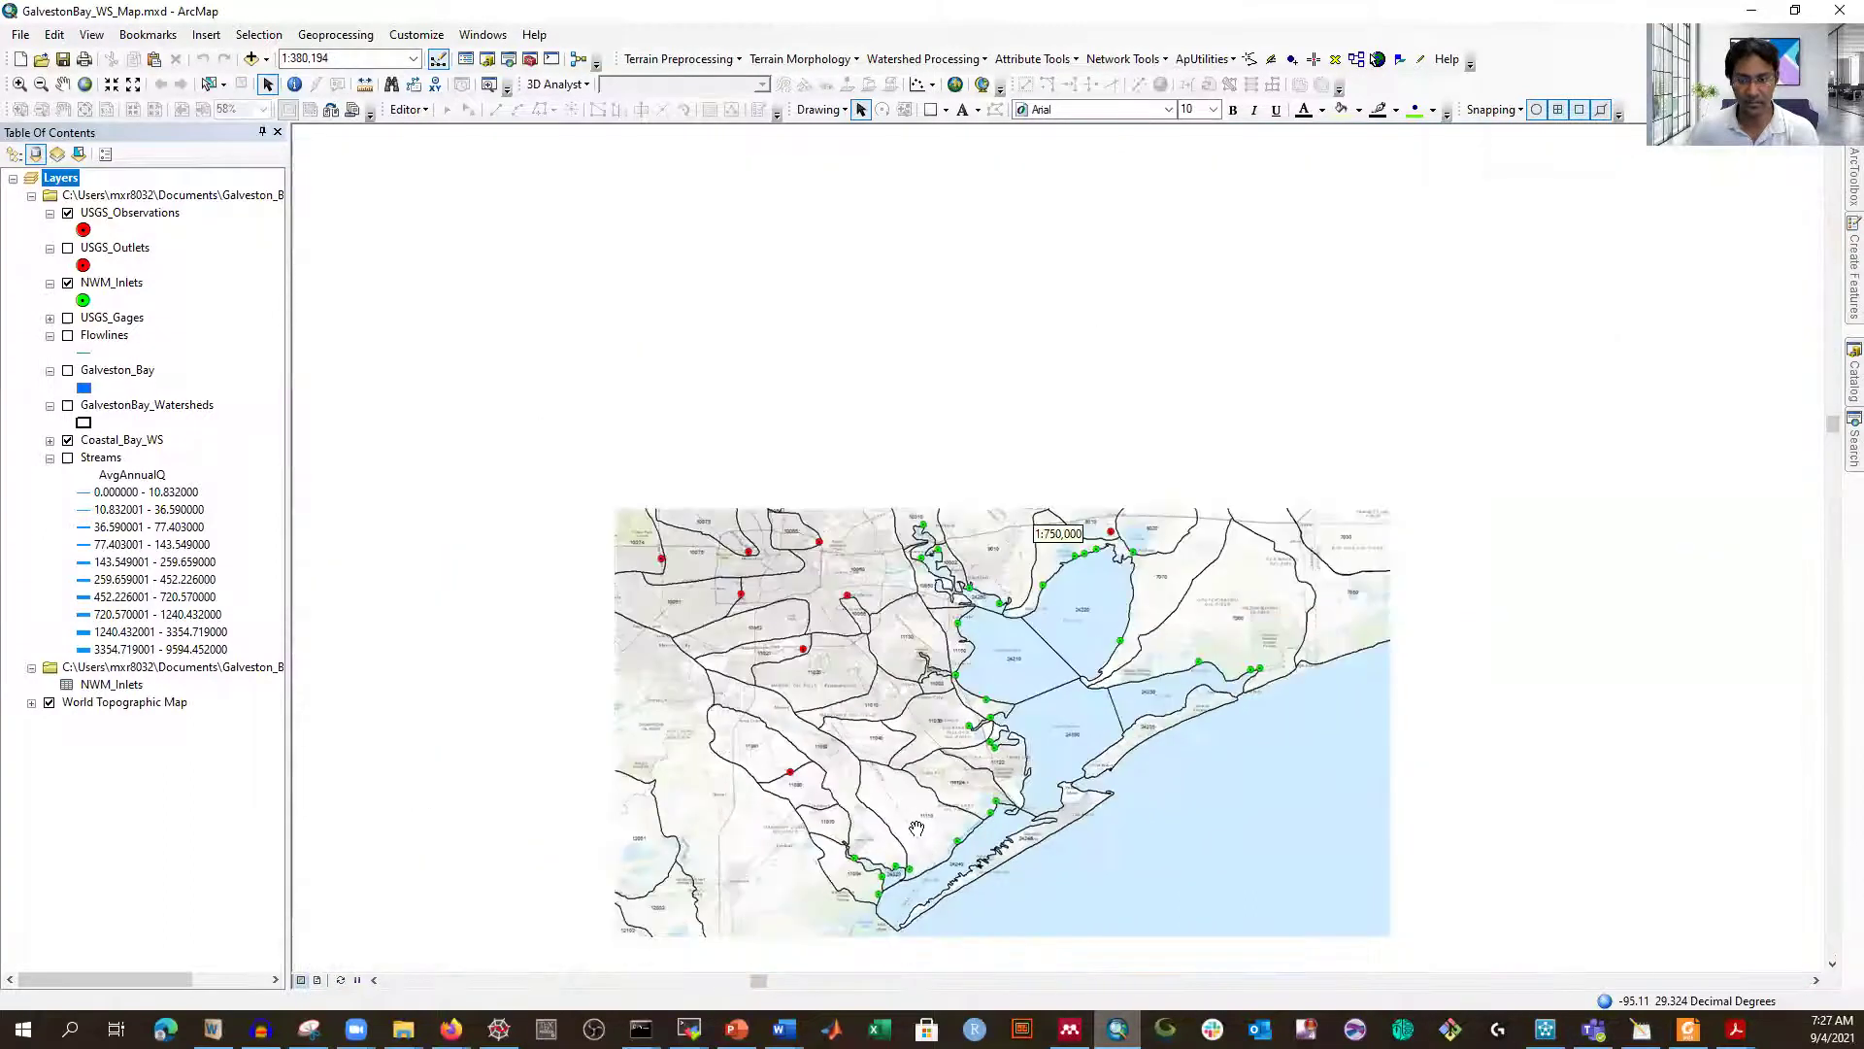
{"action": "scroll", "coordinate": [947, 816], "scroll_direction": "down", "scroll_amount": 2}
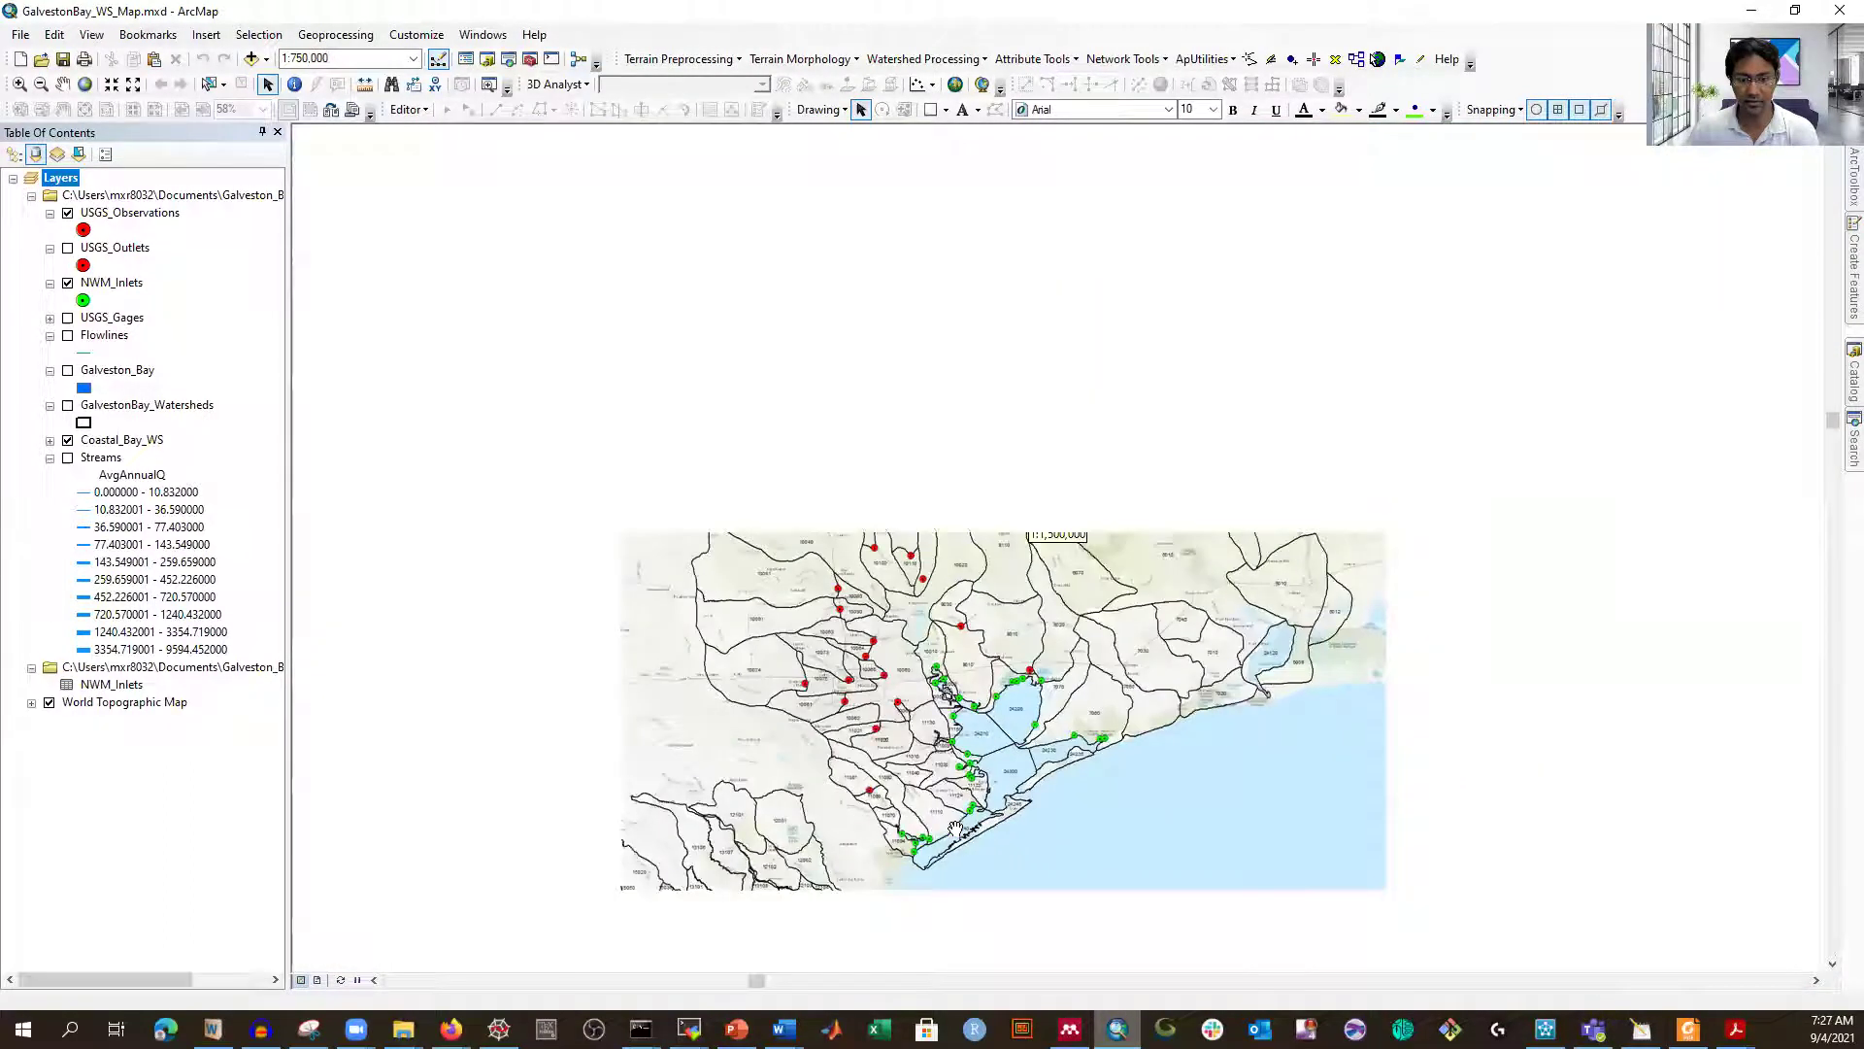
{"action": "scroll", "coordinate": [953, 825], "scroll_direction": "down", "scroll_amount": 1}
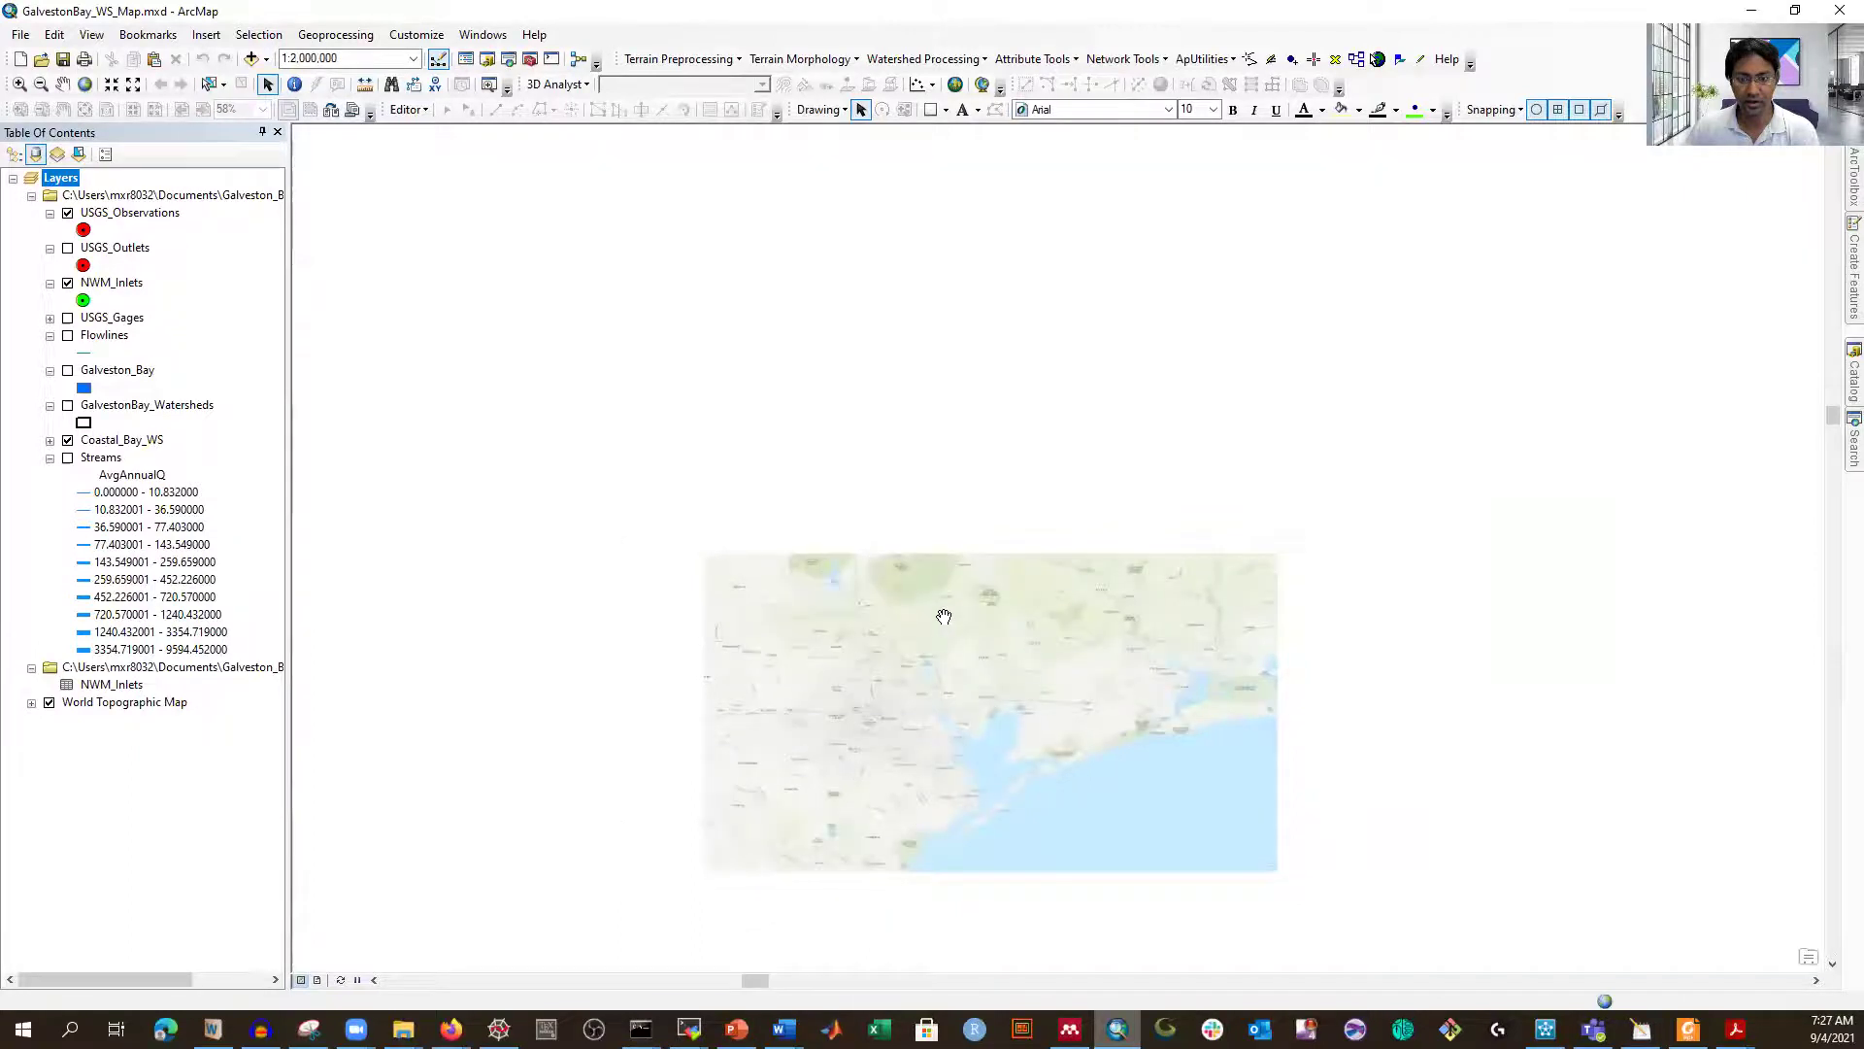
{"action": "scroll", "coordinate": [889, 641], "scroll_direction": "up", "scroll_amount": 1}
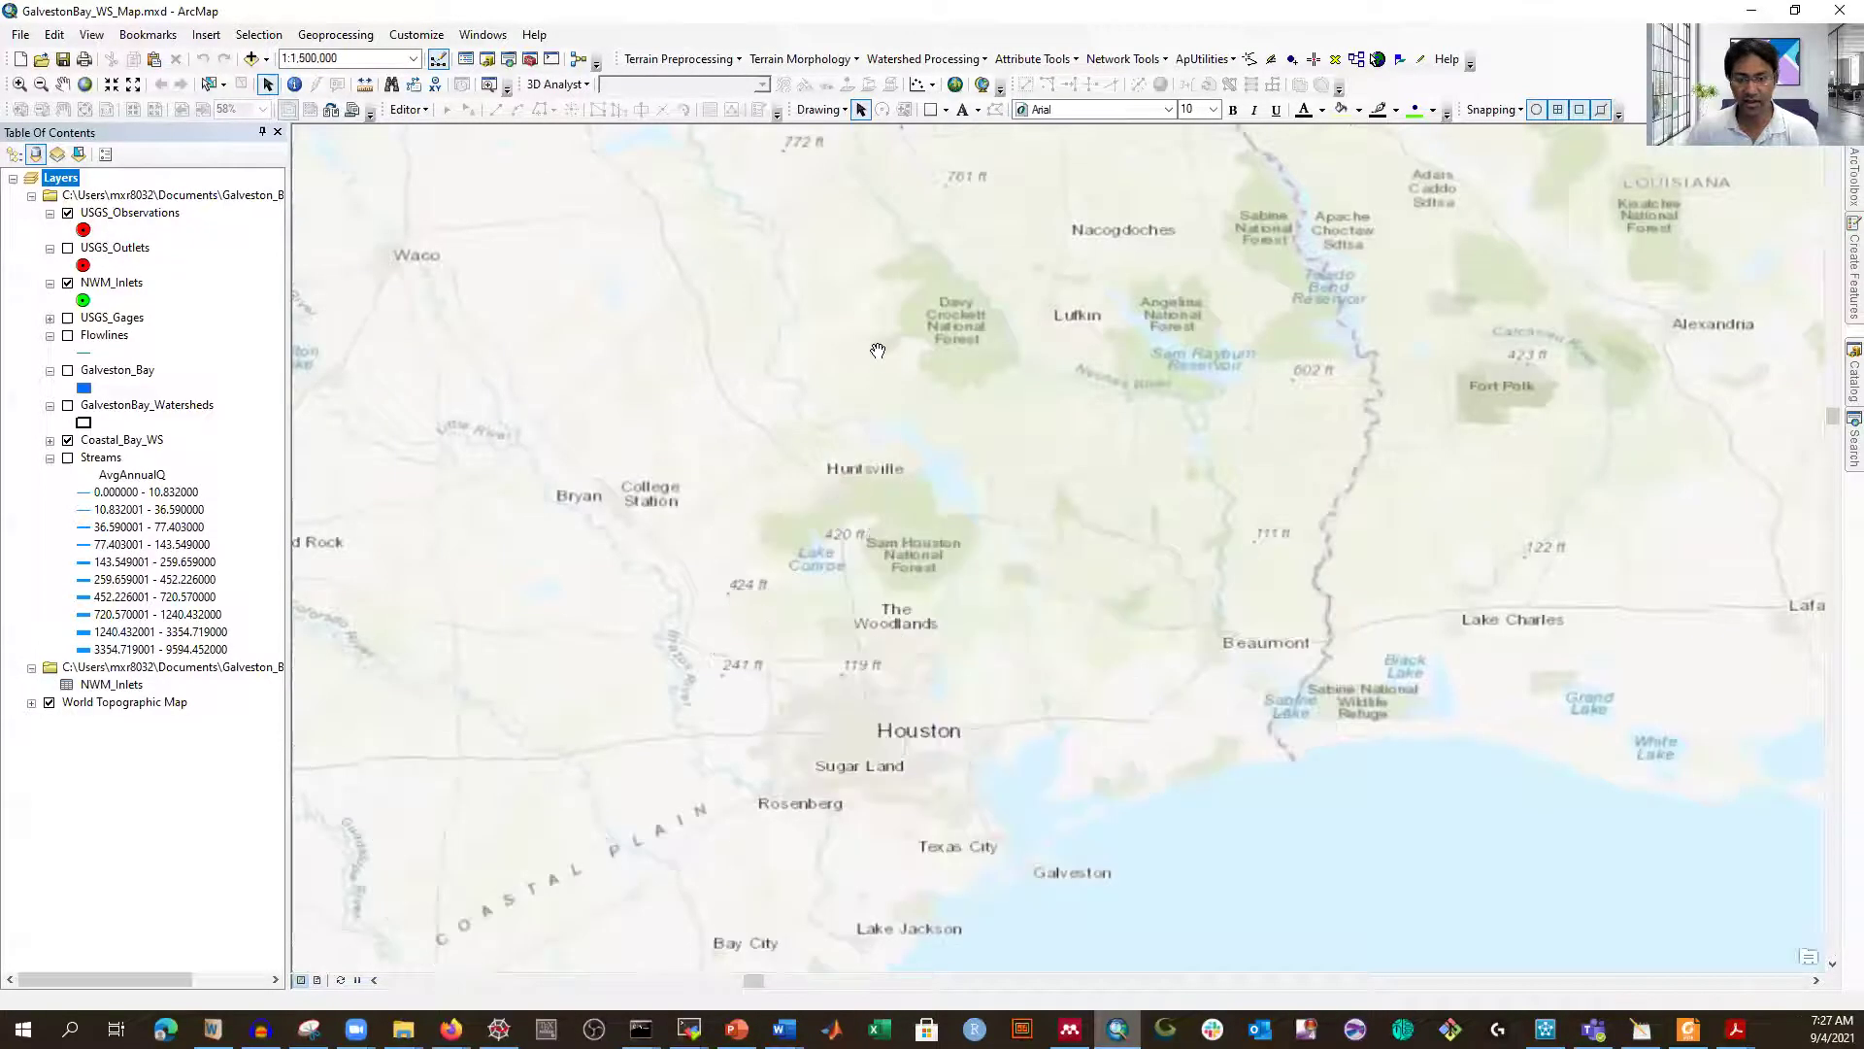
- Hide the USGS_Observations and NWM_Inlets layers with the map centred on the coastal watersheds at 1:1,250,000
{"action": "scroll", "coordinate": [891, 508], "scroll_direction": "up", "scroll_amount": 1}
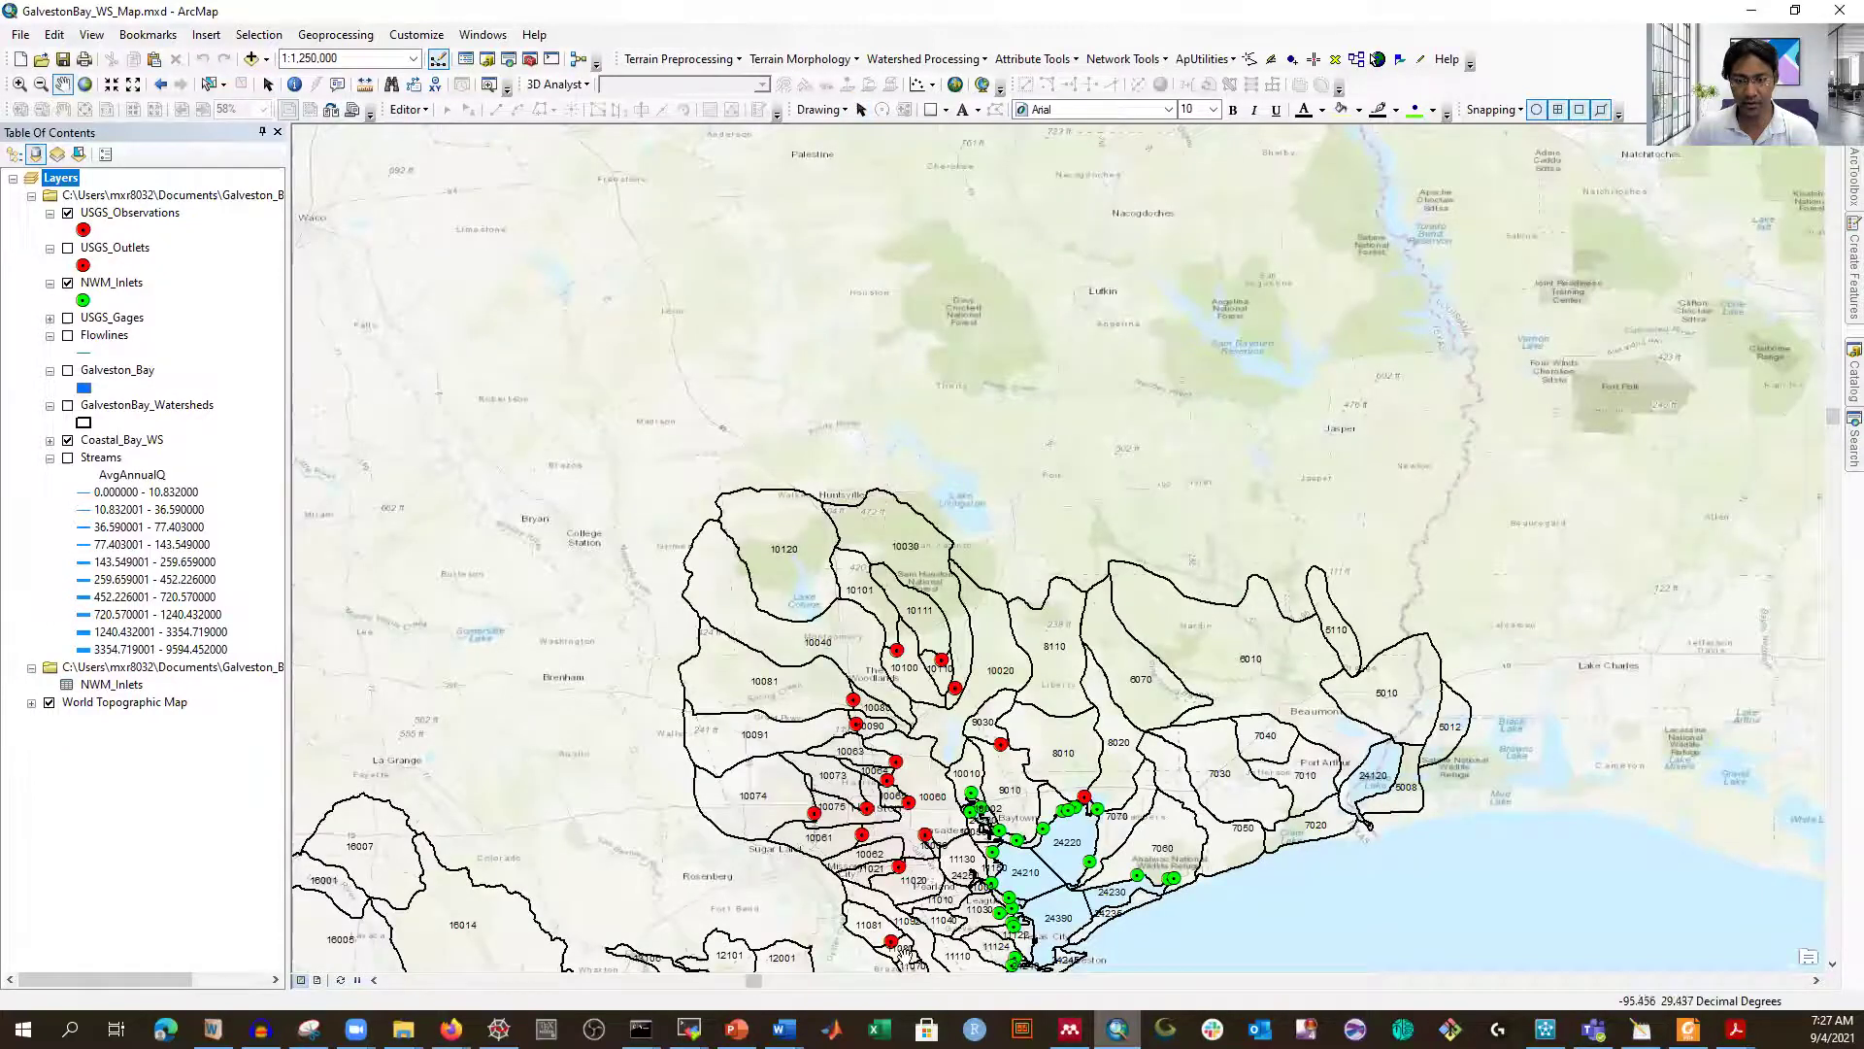
{"action": "left_click_drag", "start_coordinate": [935, 503], "coordinate": [905, 279]}
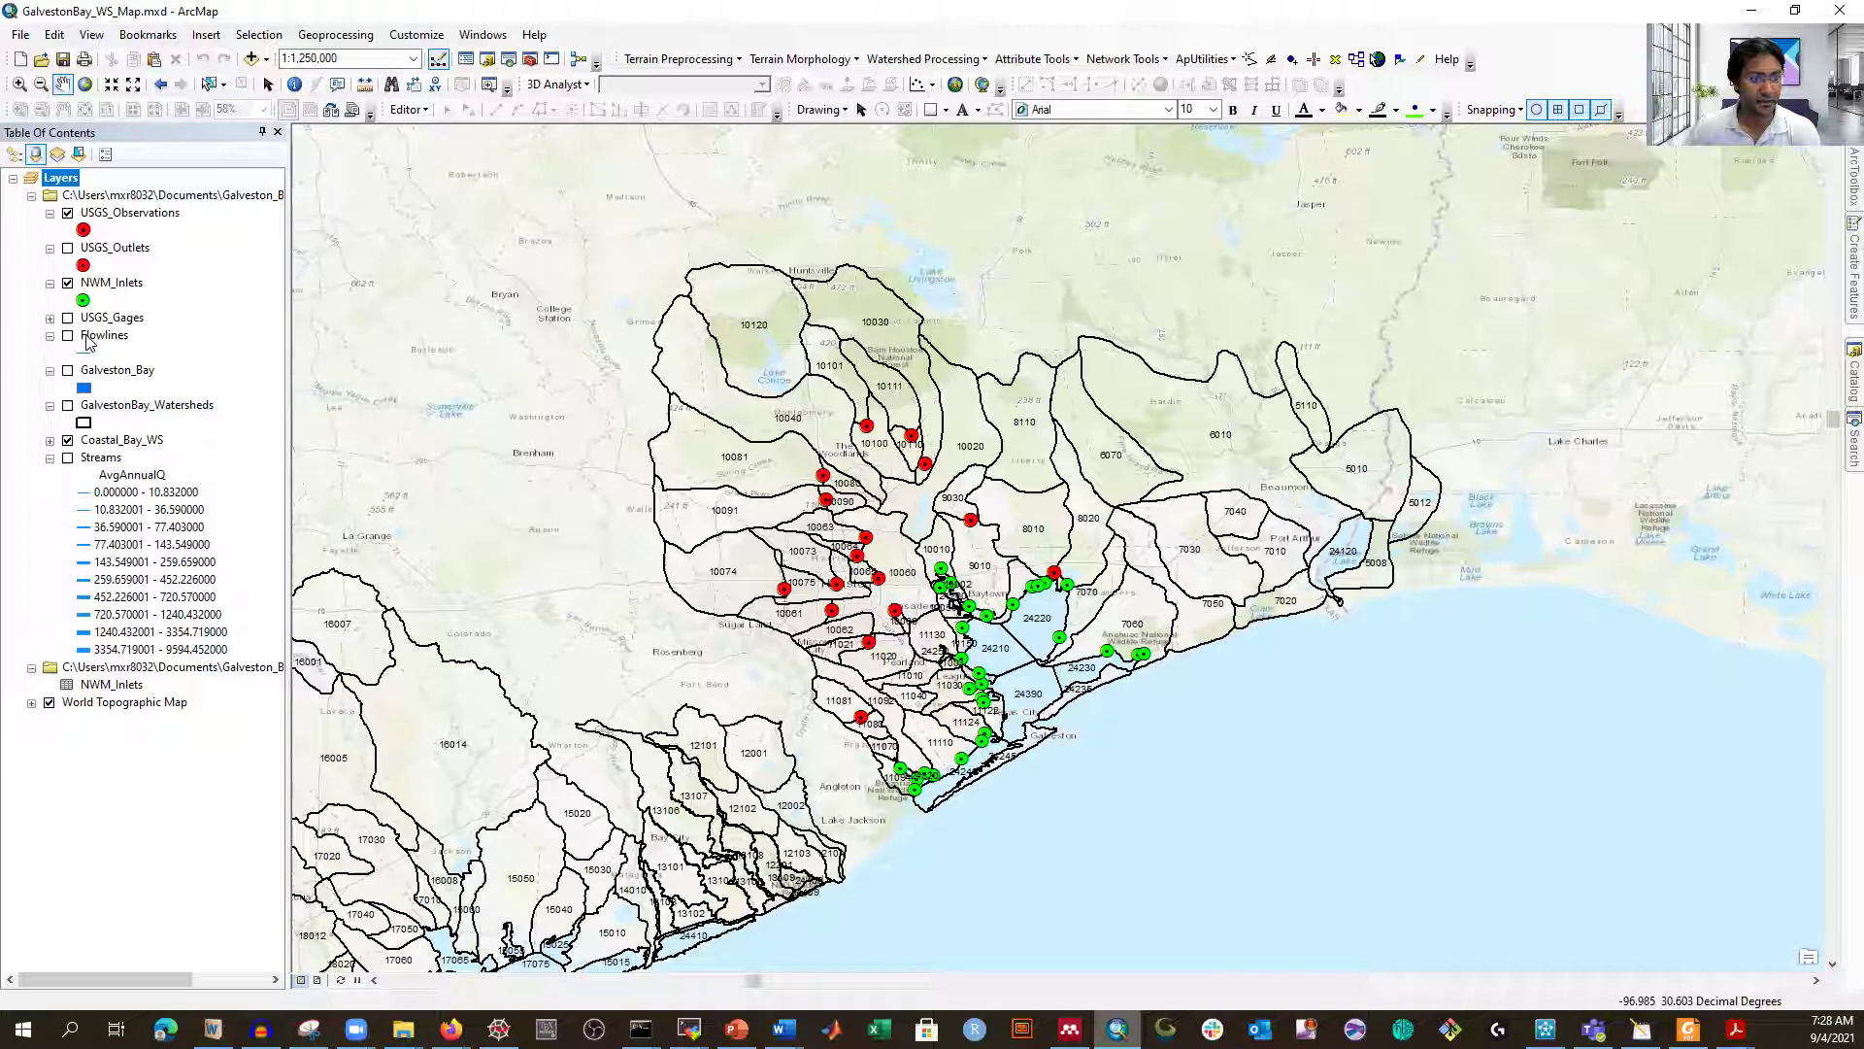
{"action": "left_click", "coordinate": [67, 214]}
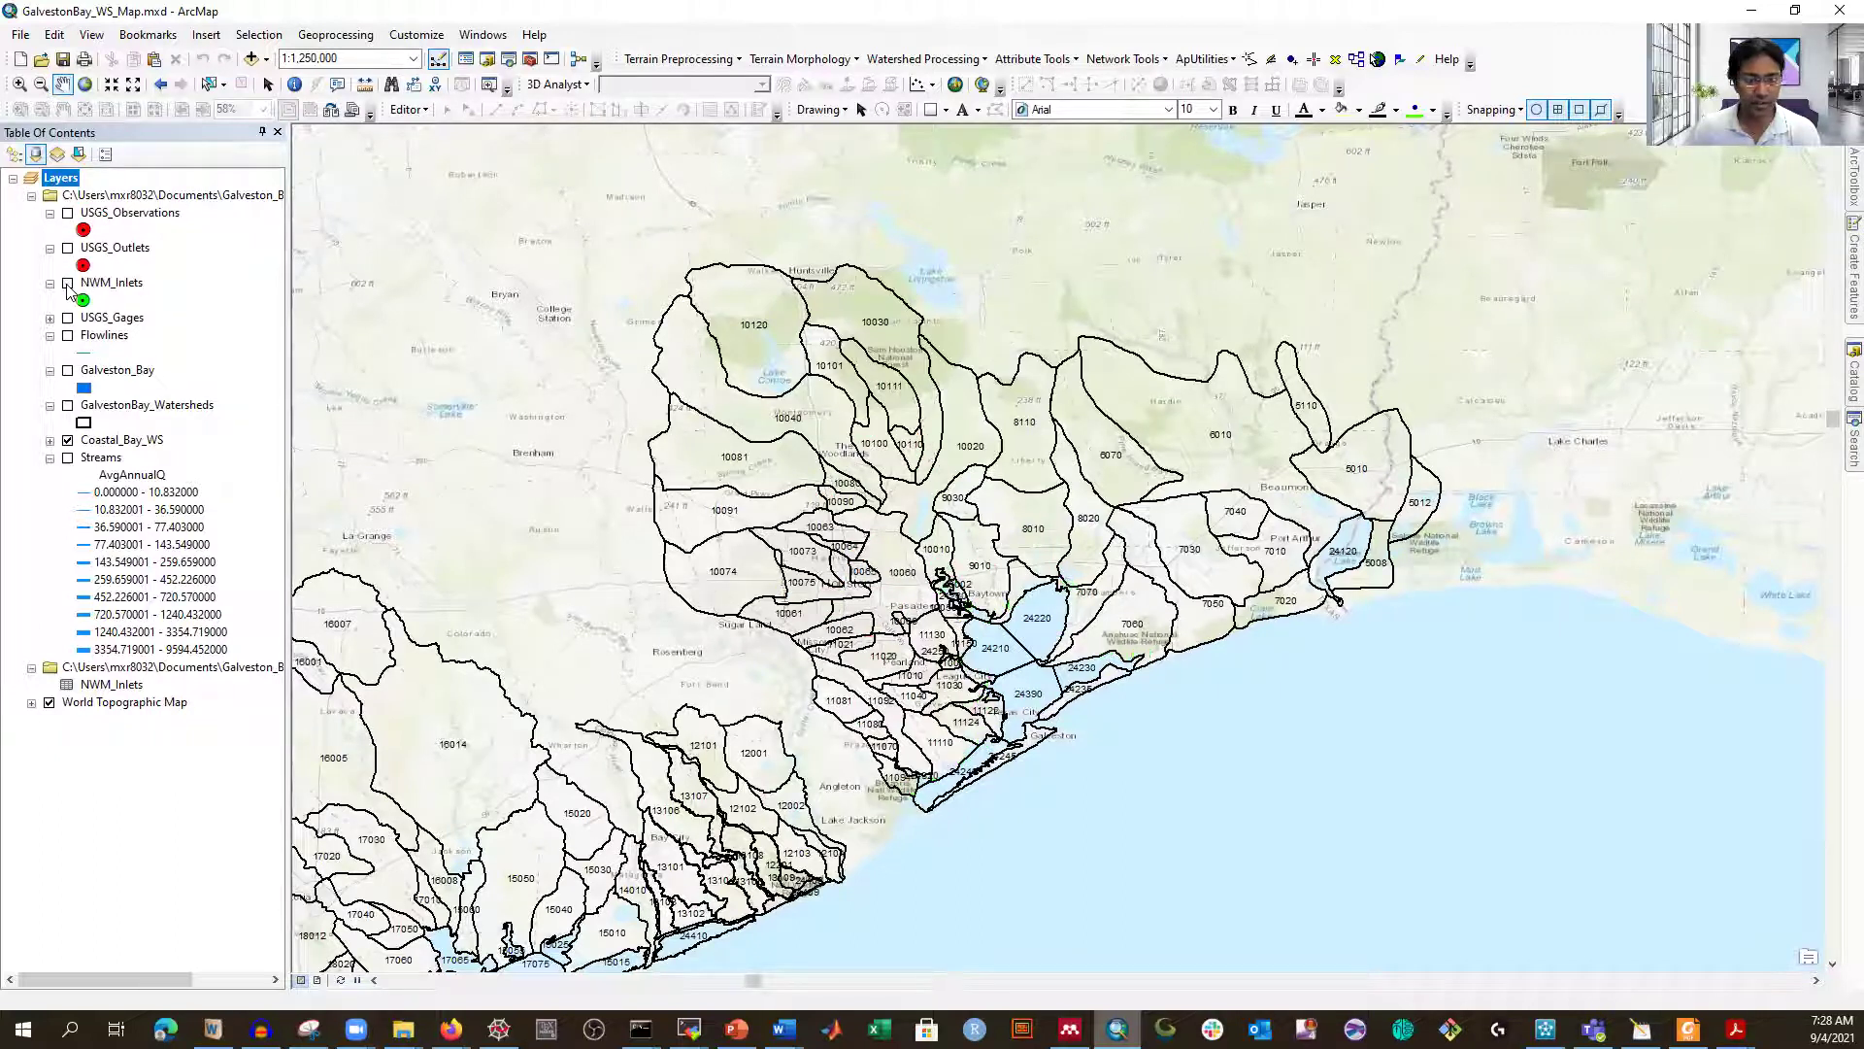
- Add GHCN.csv from the copied Galveston_Bay folder path to the map
{"action": "left_click", "coordinate": [250, 60]}
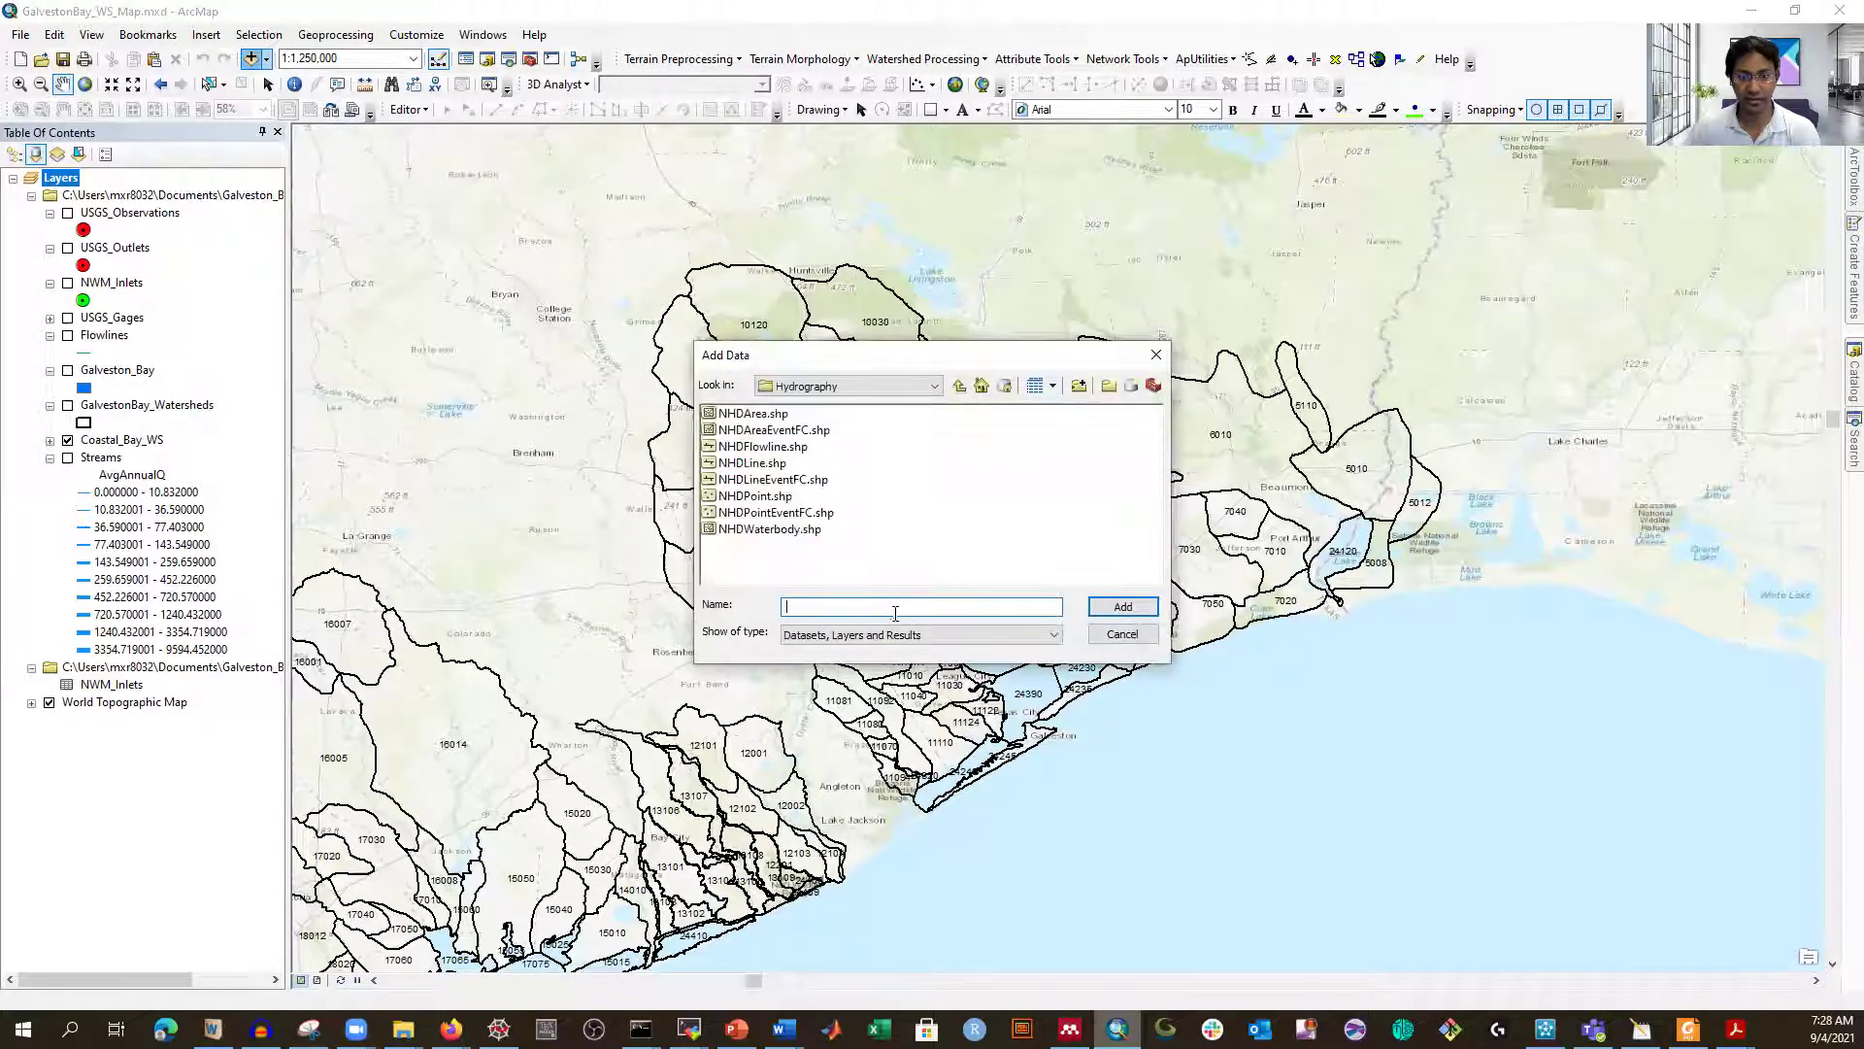
{"action": "key", "text": "ctrl+v"}
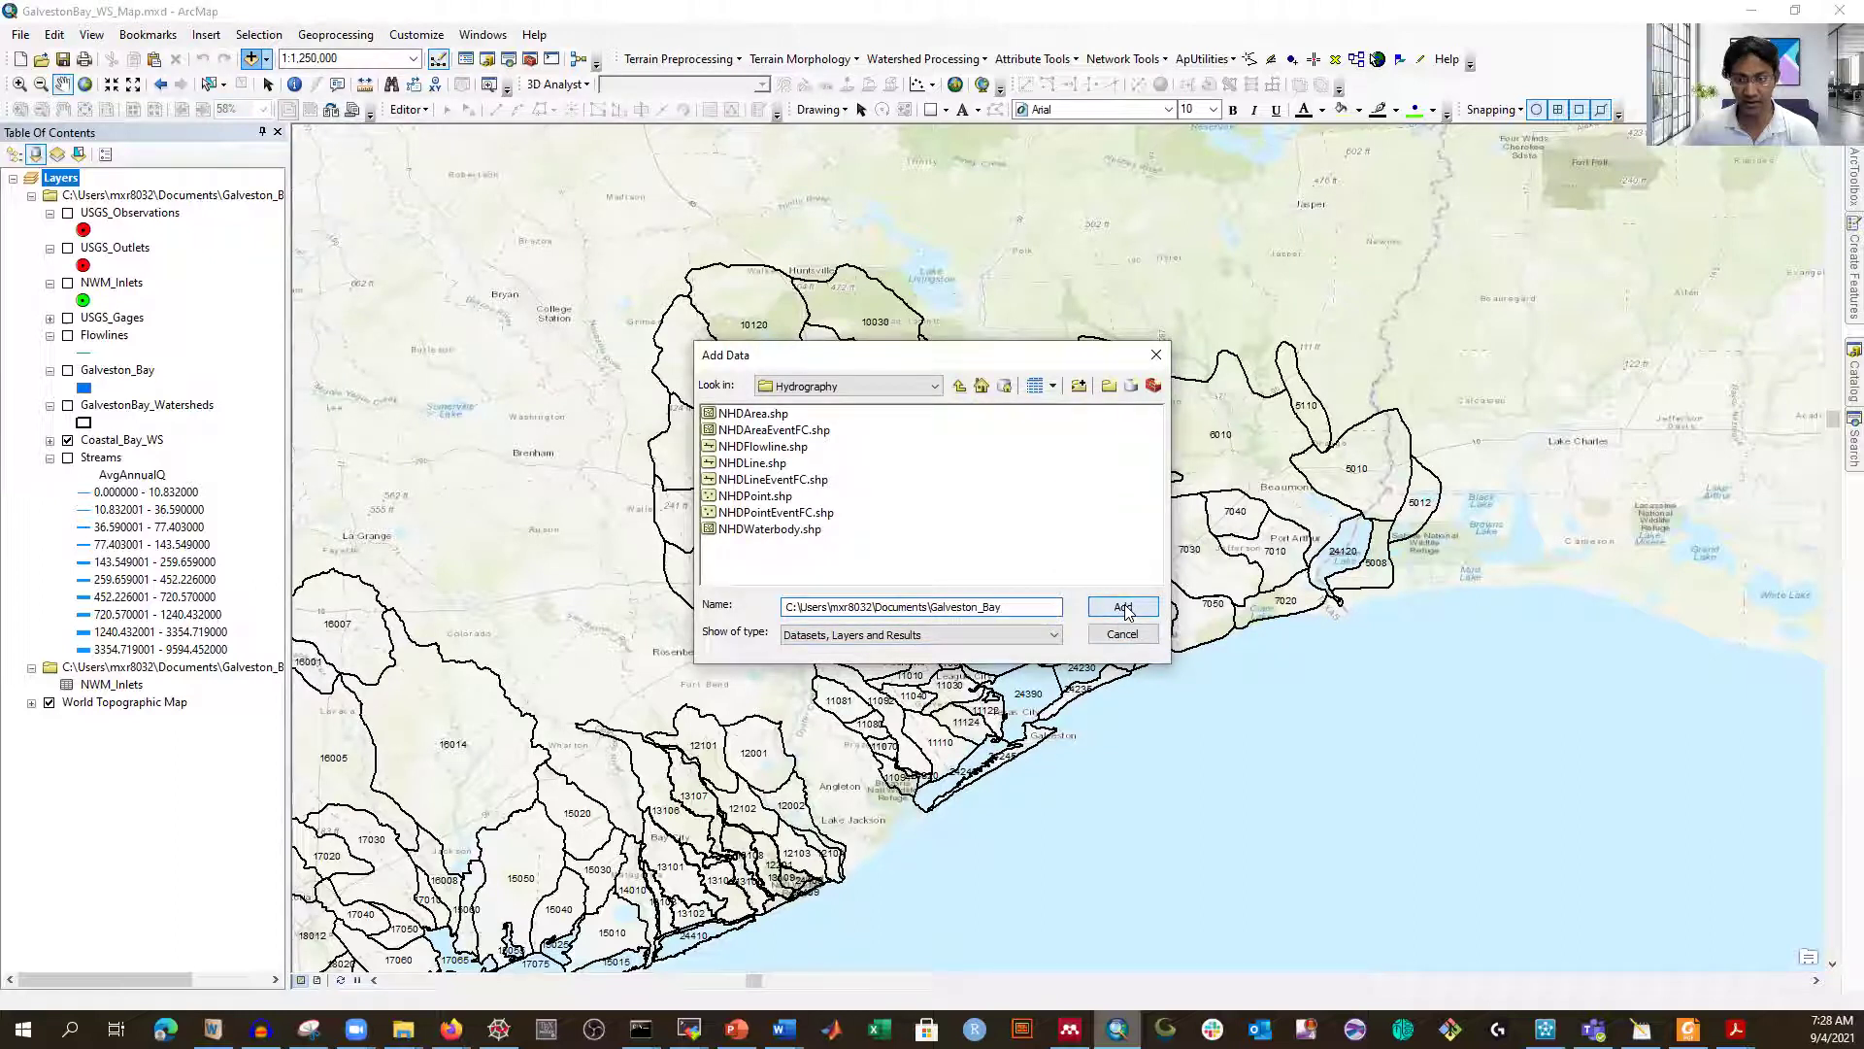
{"action": "left_click", "coordinate": [1124, 608]}
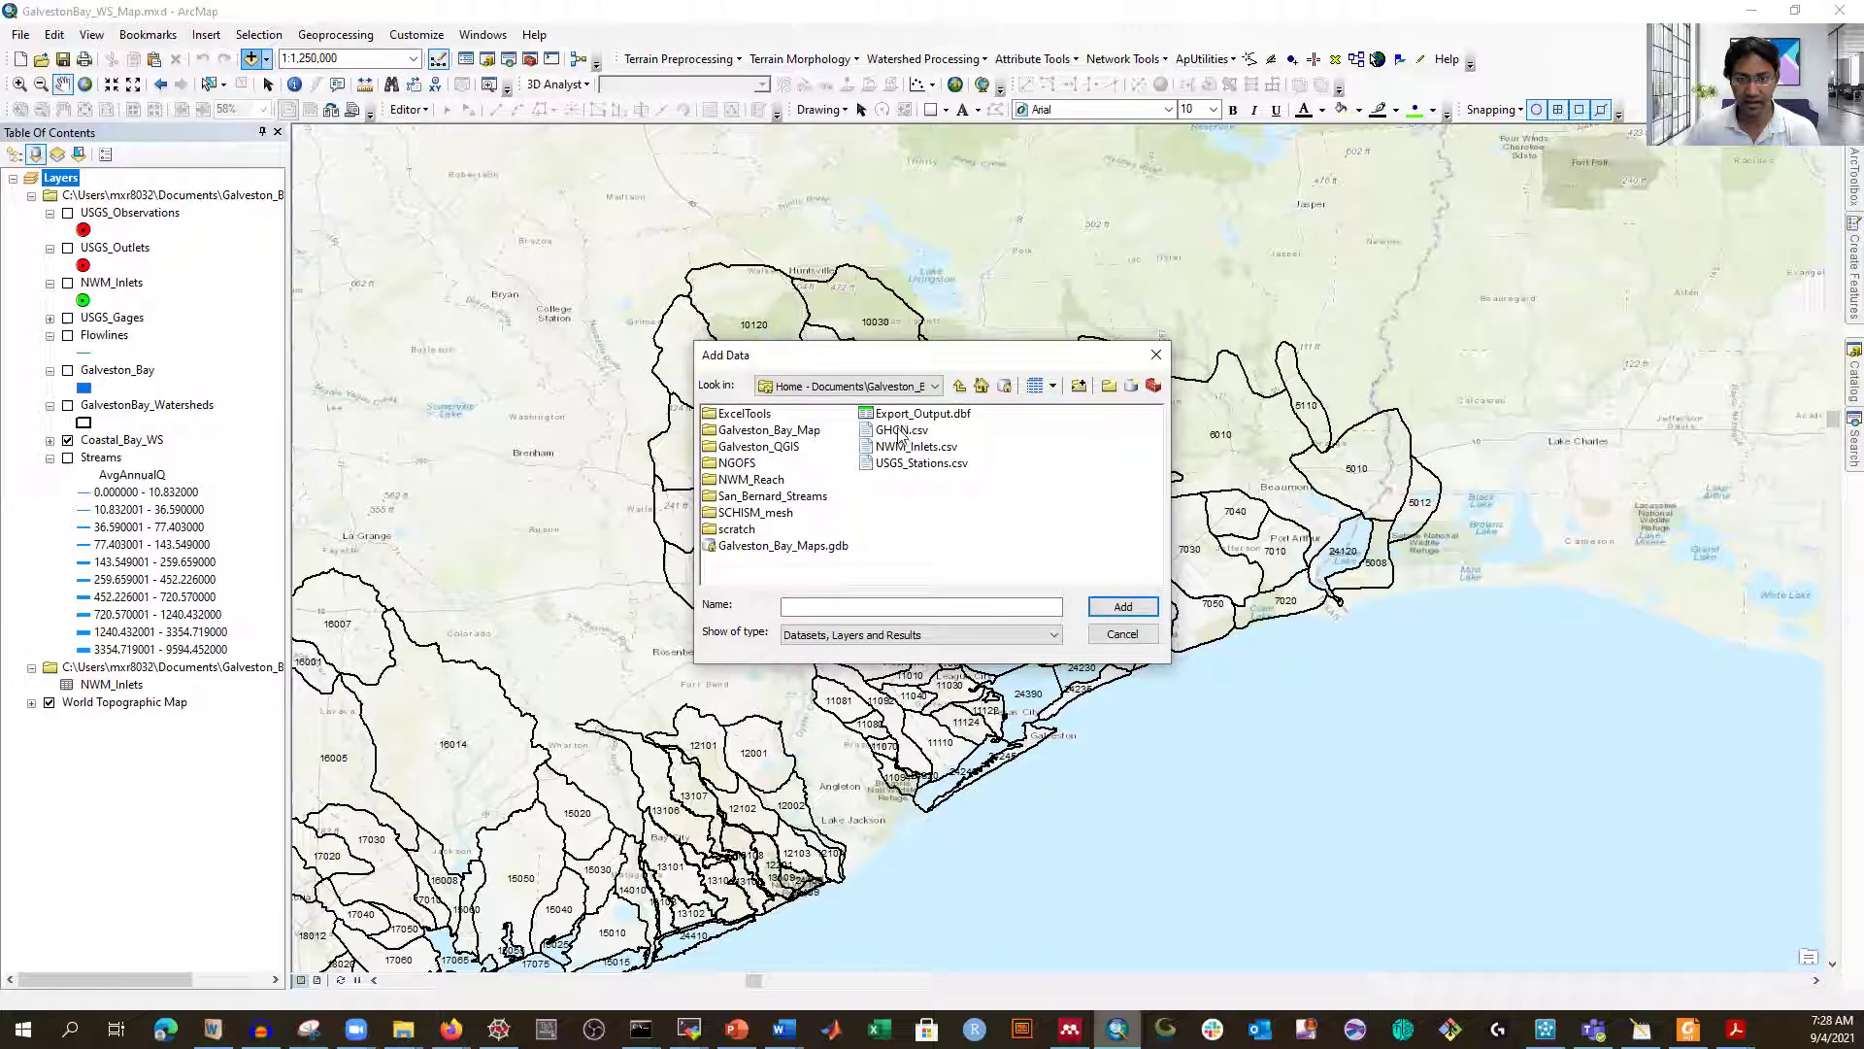
{"action": "left_click", "coordinate": [903, 431]}
{"action": "left_click", "coordinate": [1118, 607]}
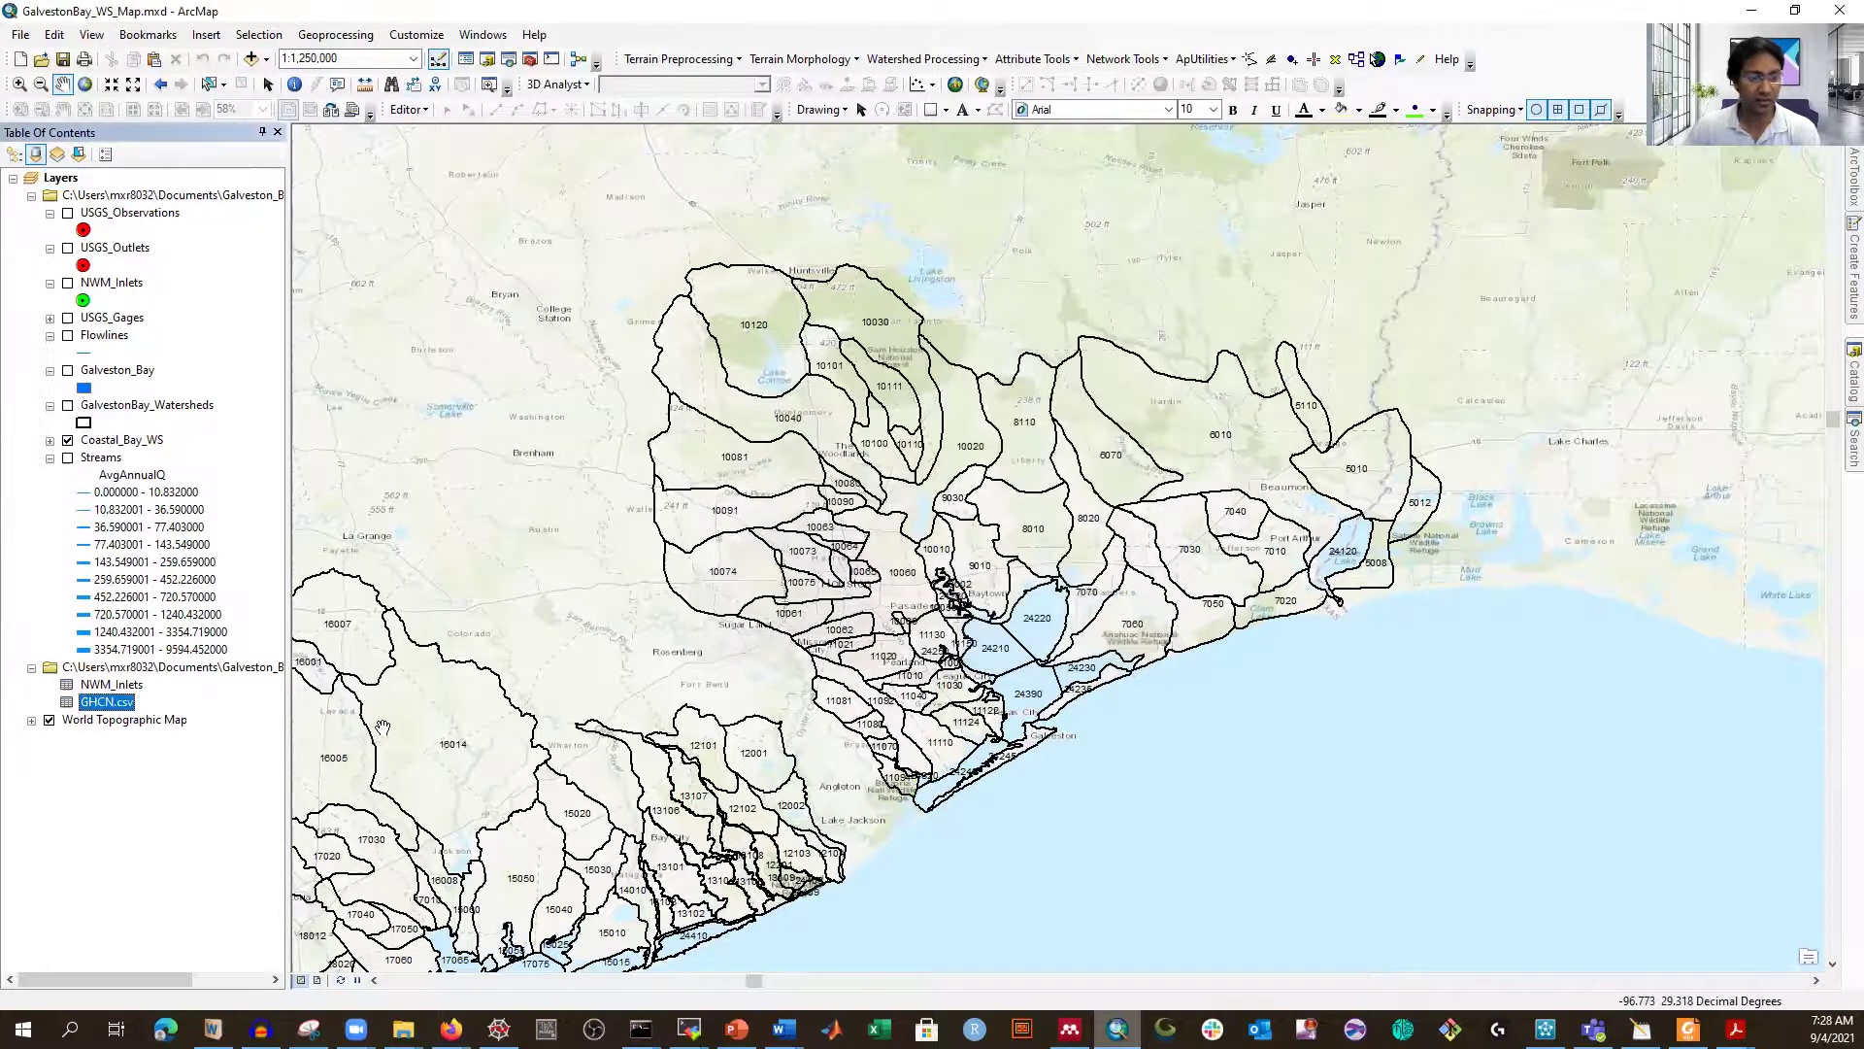
- Open the GHCN.csv attribute table, check its Station, Lat and Lon columns, and close it
{"action": "right_click", "coordinate": [110, 709]}
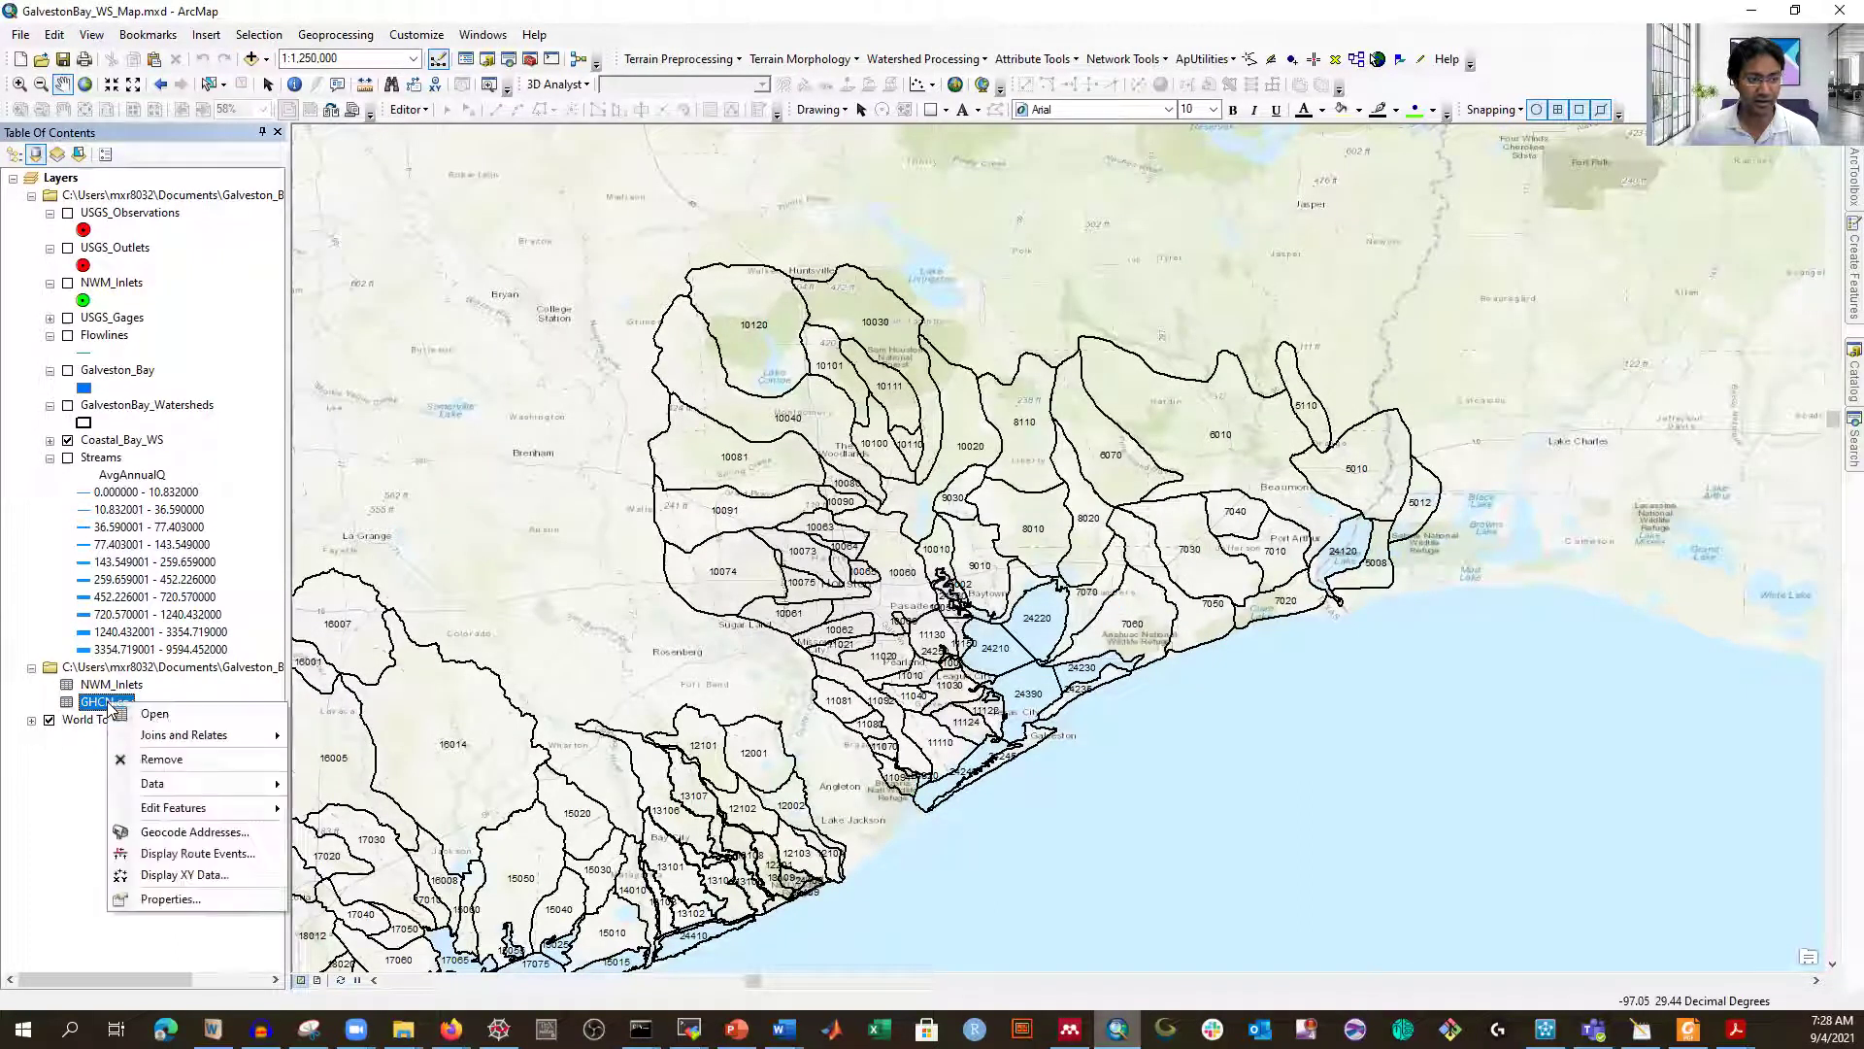
{"action": "left_click", "coordinate": [154, 719]}
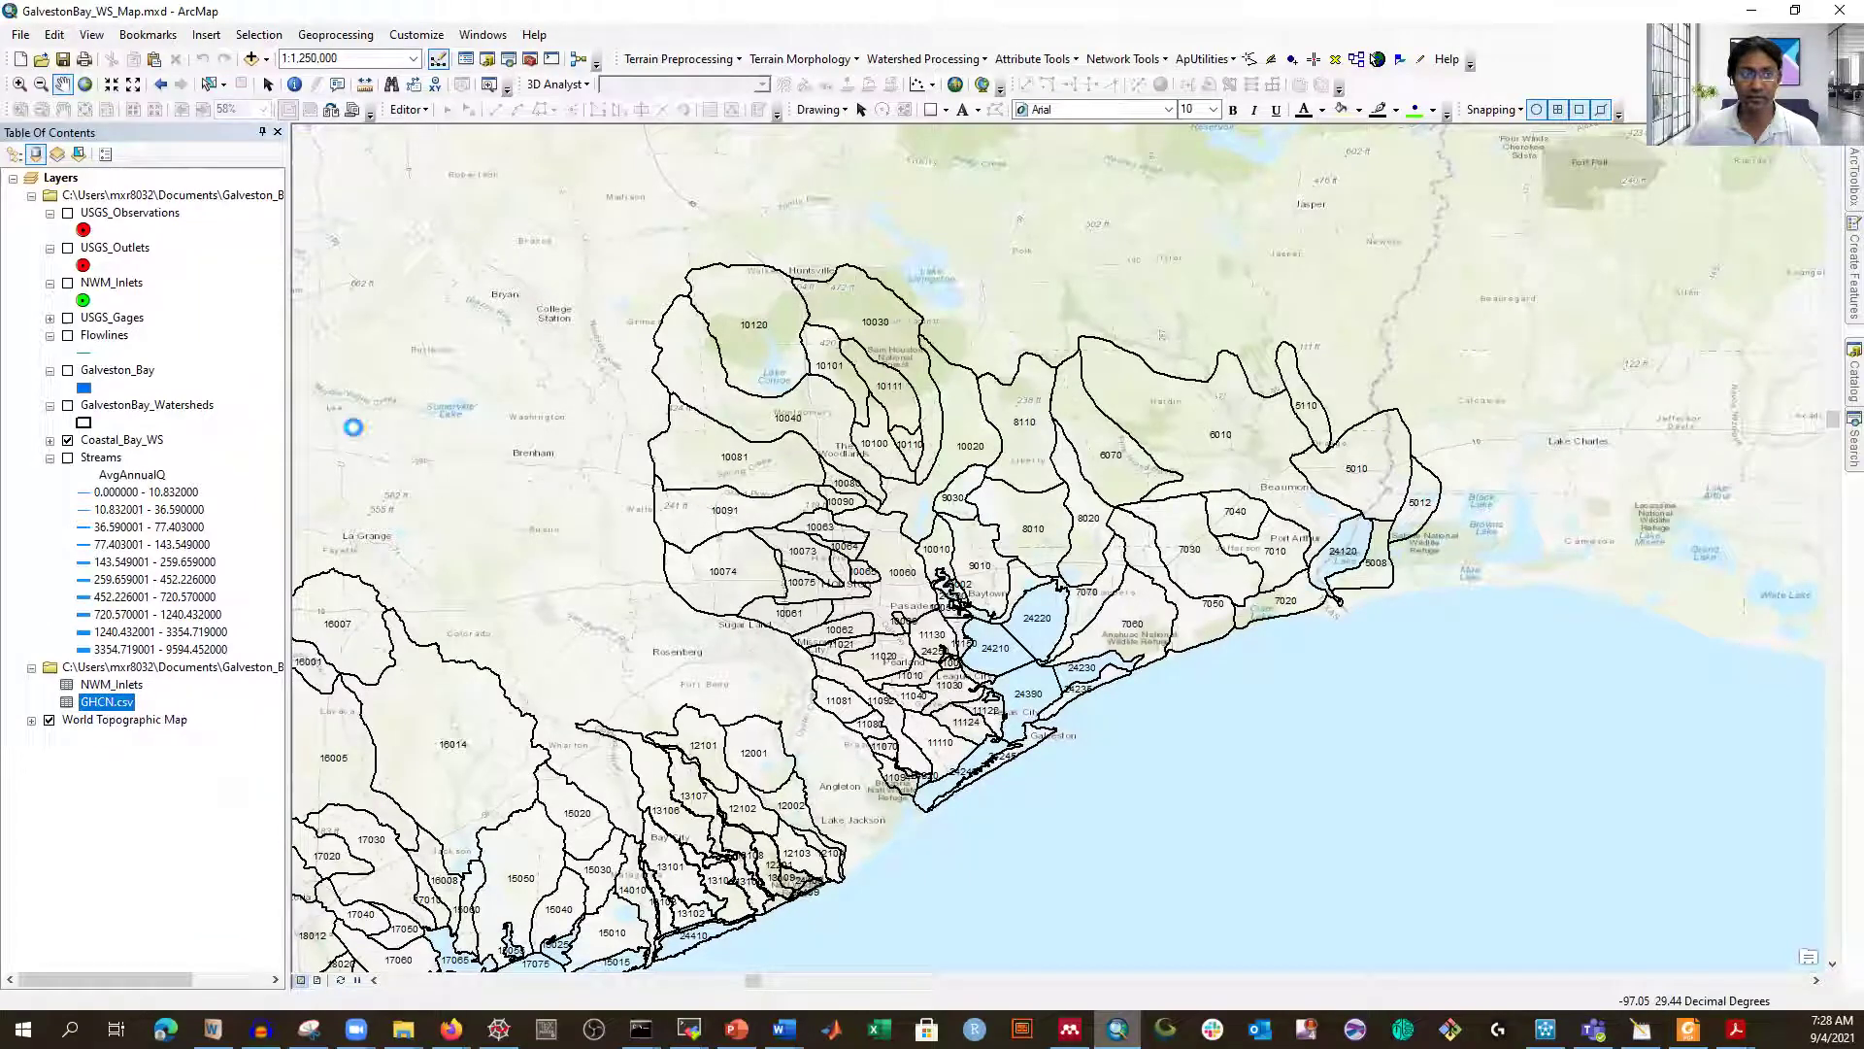
{"action": "scroll", "coordinate": [261, 330], "scroll_direction": "down", "scroll_amount": 4}
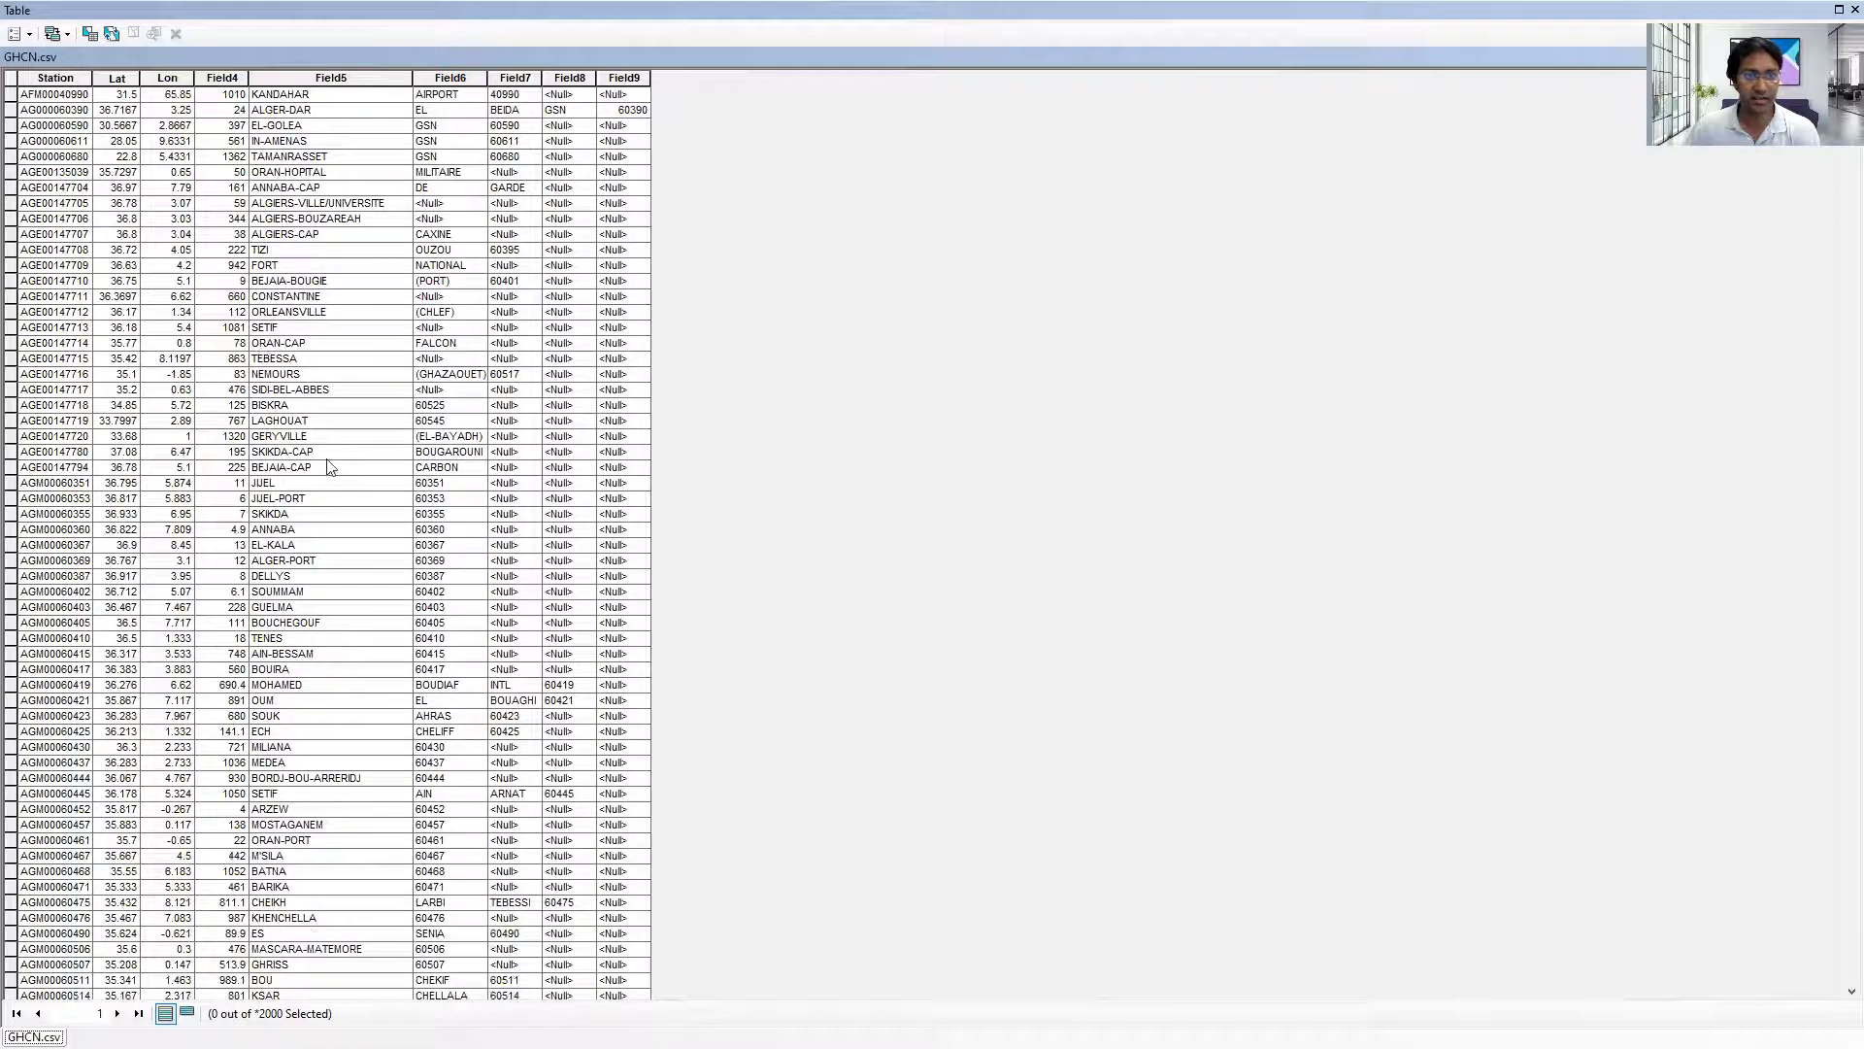
{"action": "scroll", "coordinate": [335, 466], "scroll_direction": "up", "scroll_amount": 4}
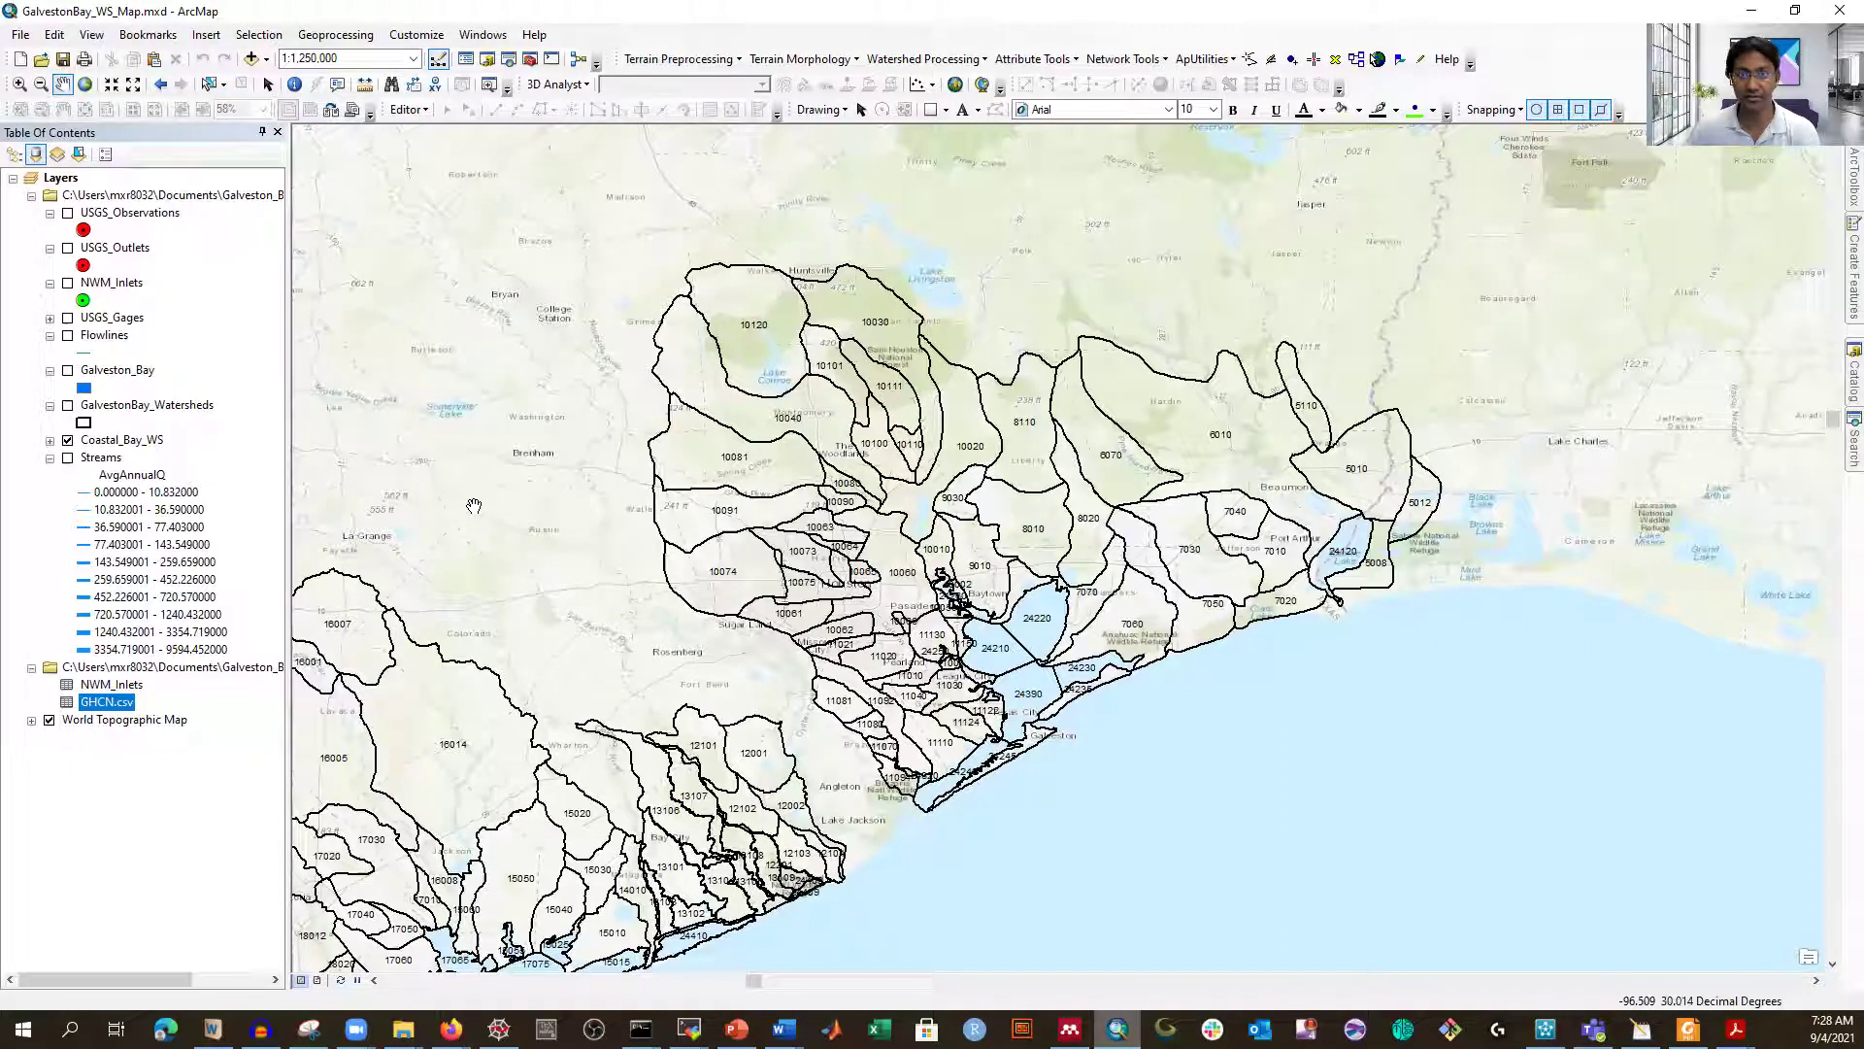
- Display the GHCN.csv table as XY points with X field Lon, Y field Lat and coordinate system GCS_North_American_1983
{"action": "right_click", "coordinate": [107, 706]}
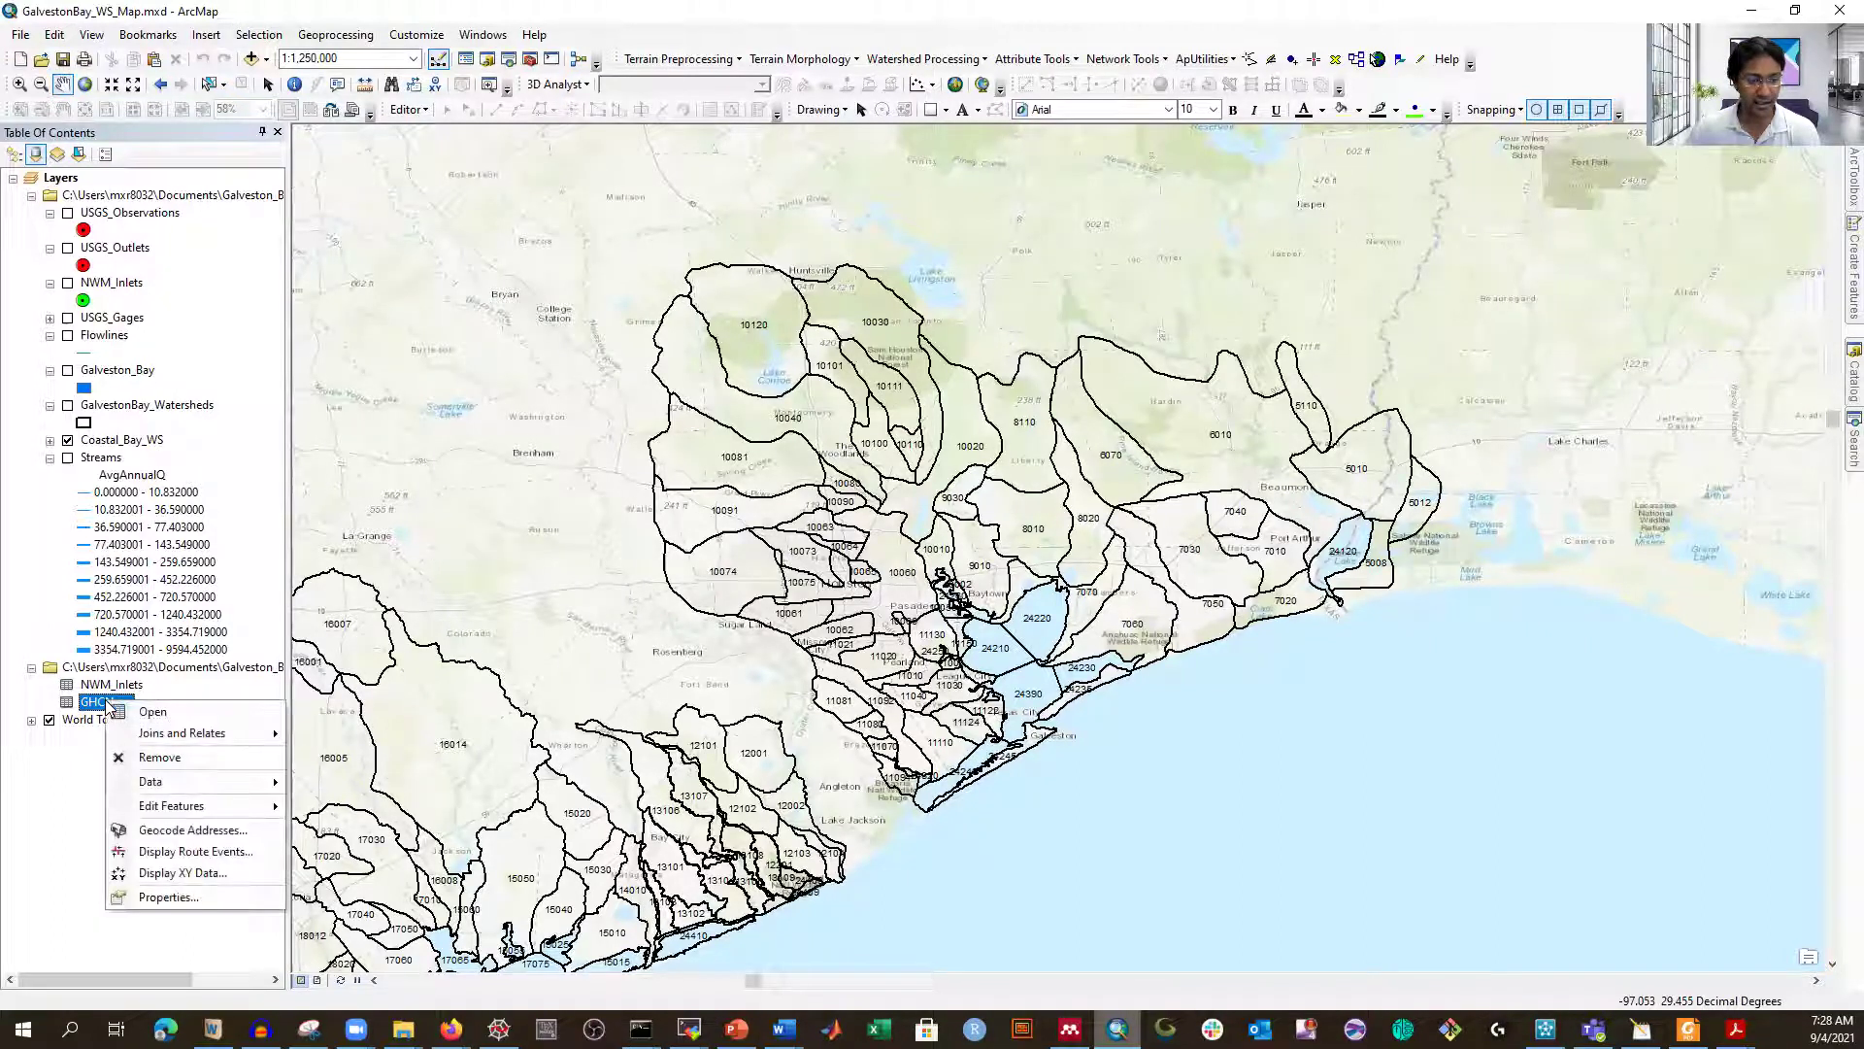
{"action": "left_click", "coordinate": [179, 873]}
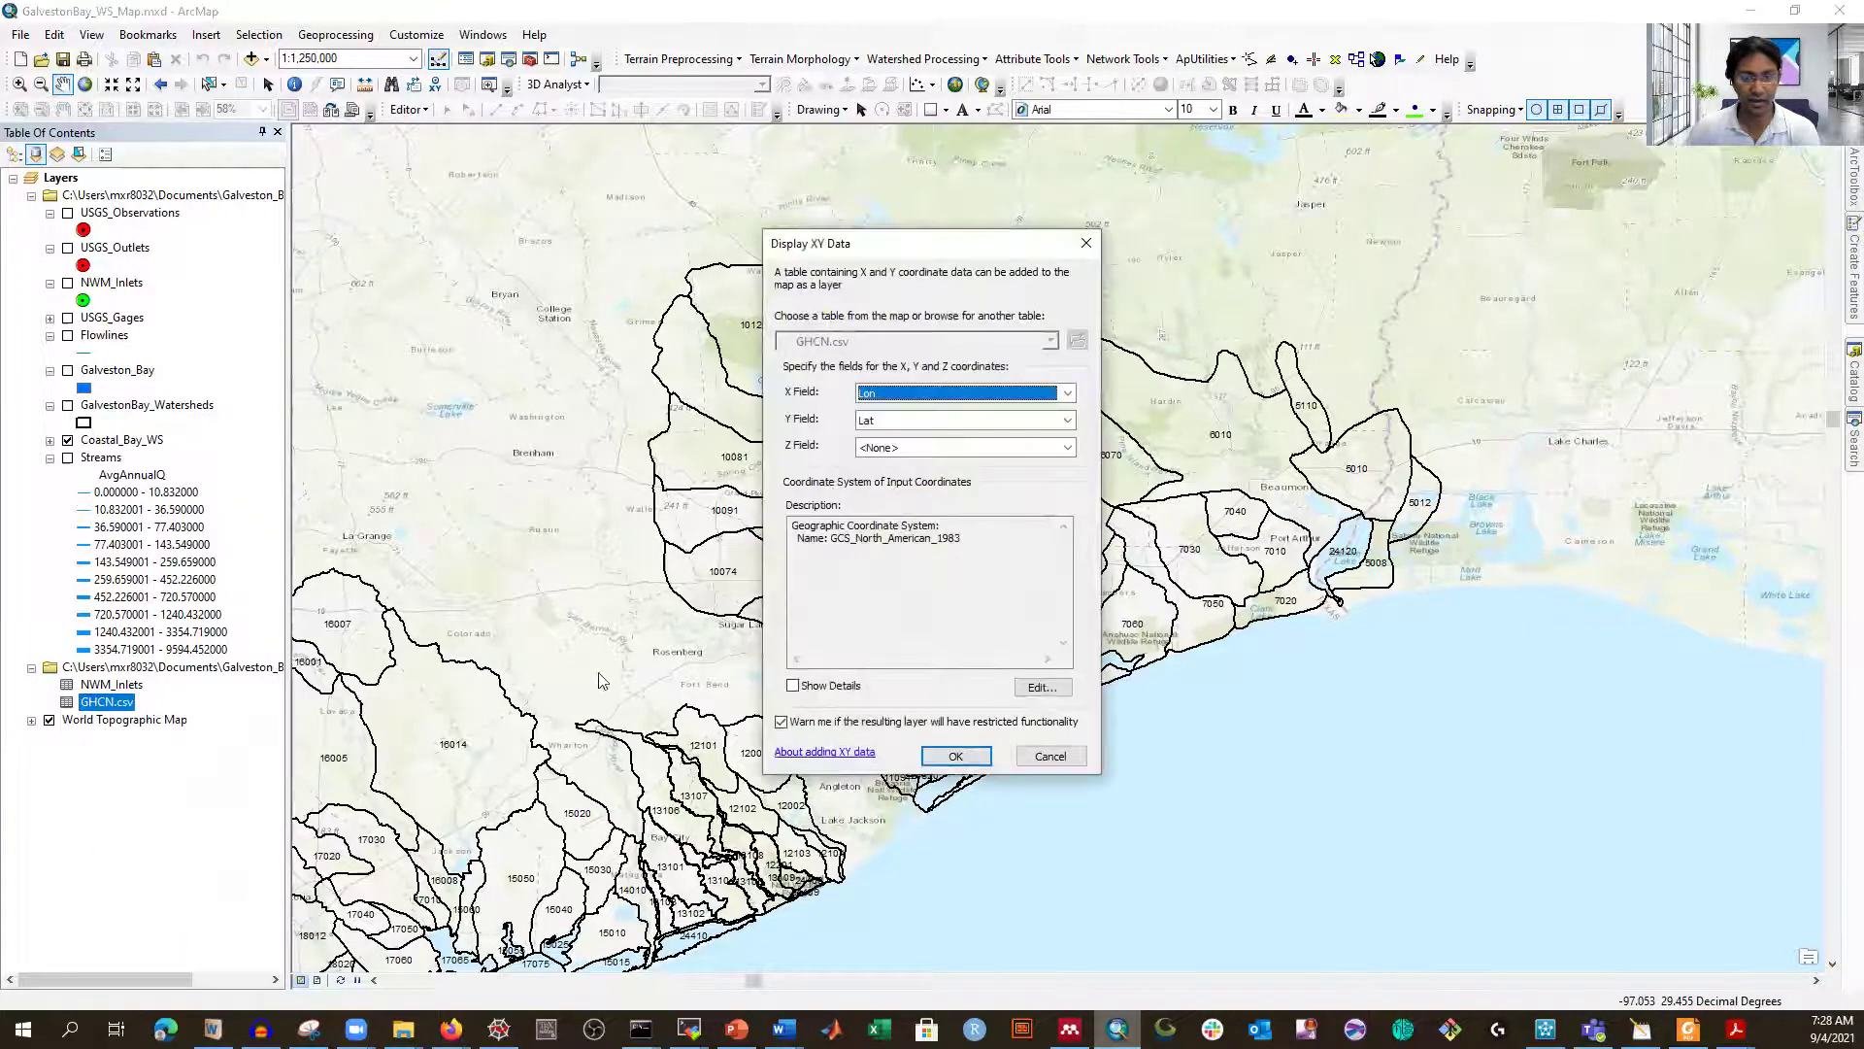
{"action": "left_click_drag", "start_coordinate": [911, 250], "coordinate": [696, 212]}
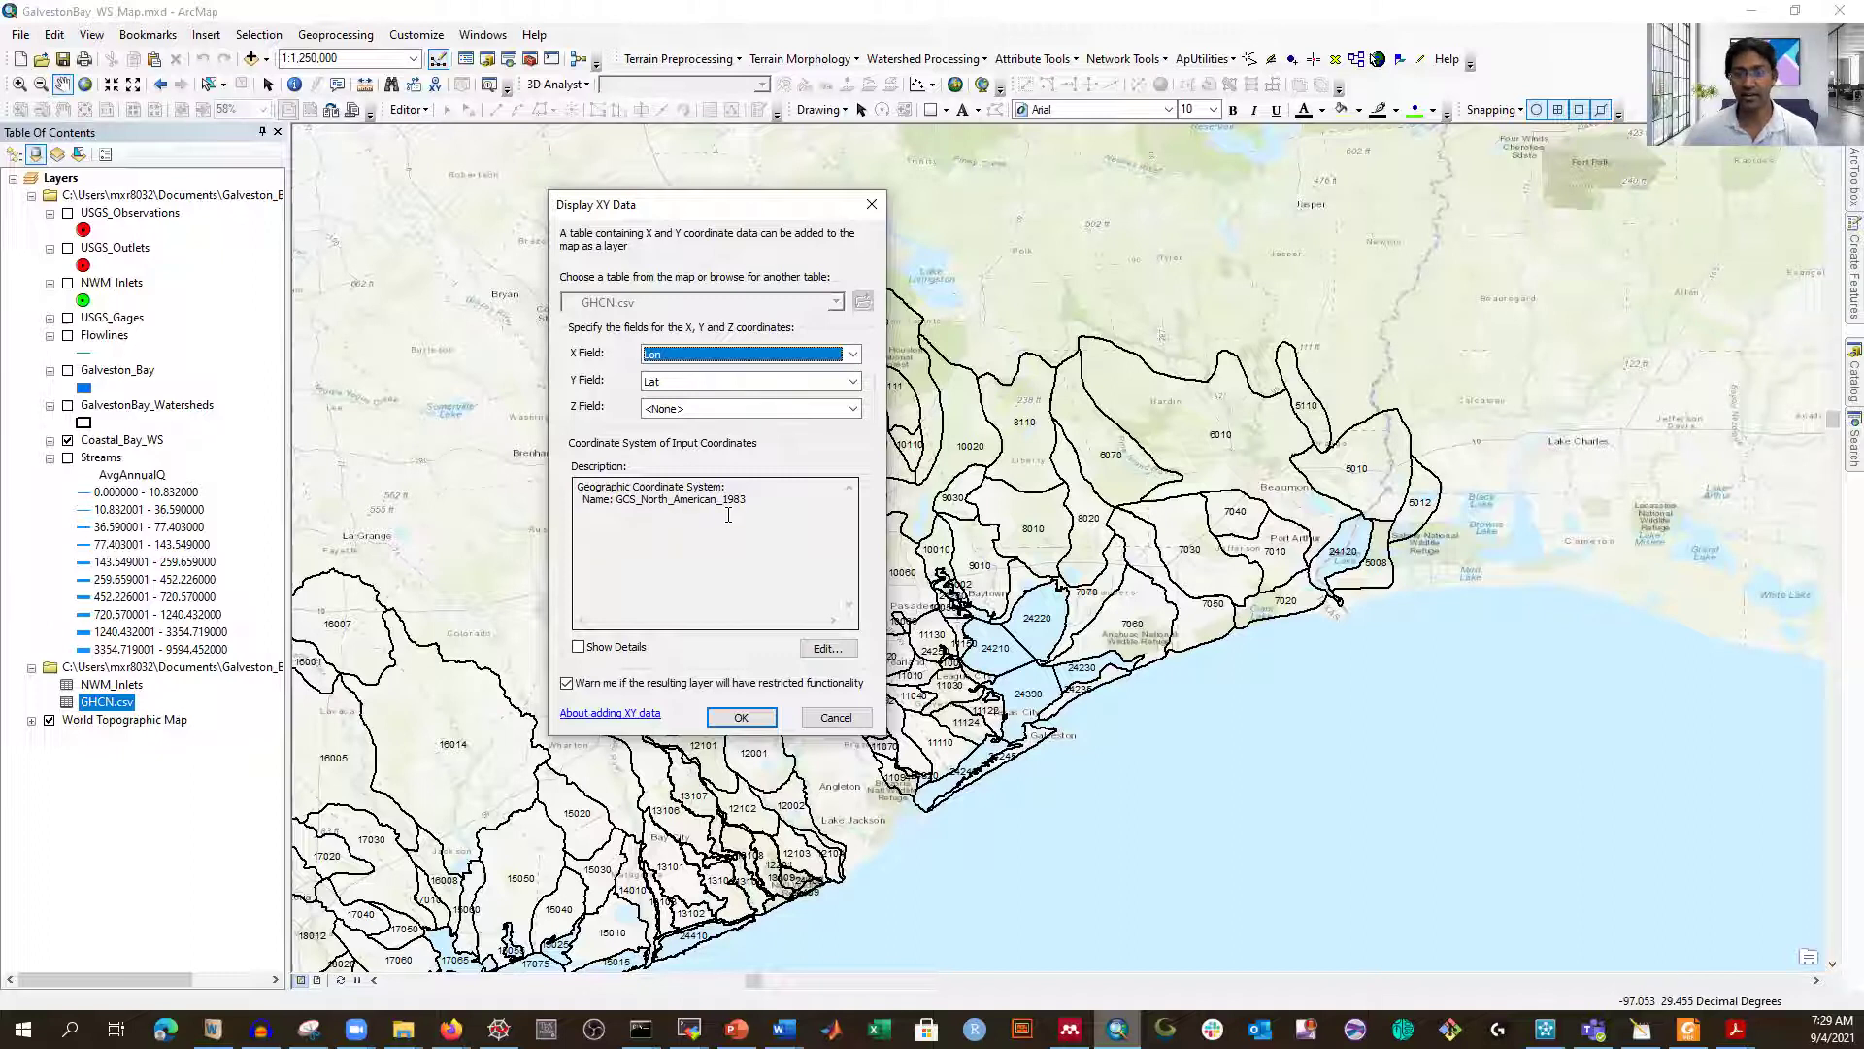
{"action": "left_click", "coordinate": [826, 650]}
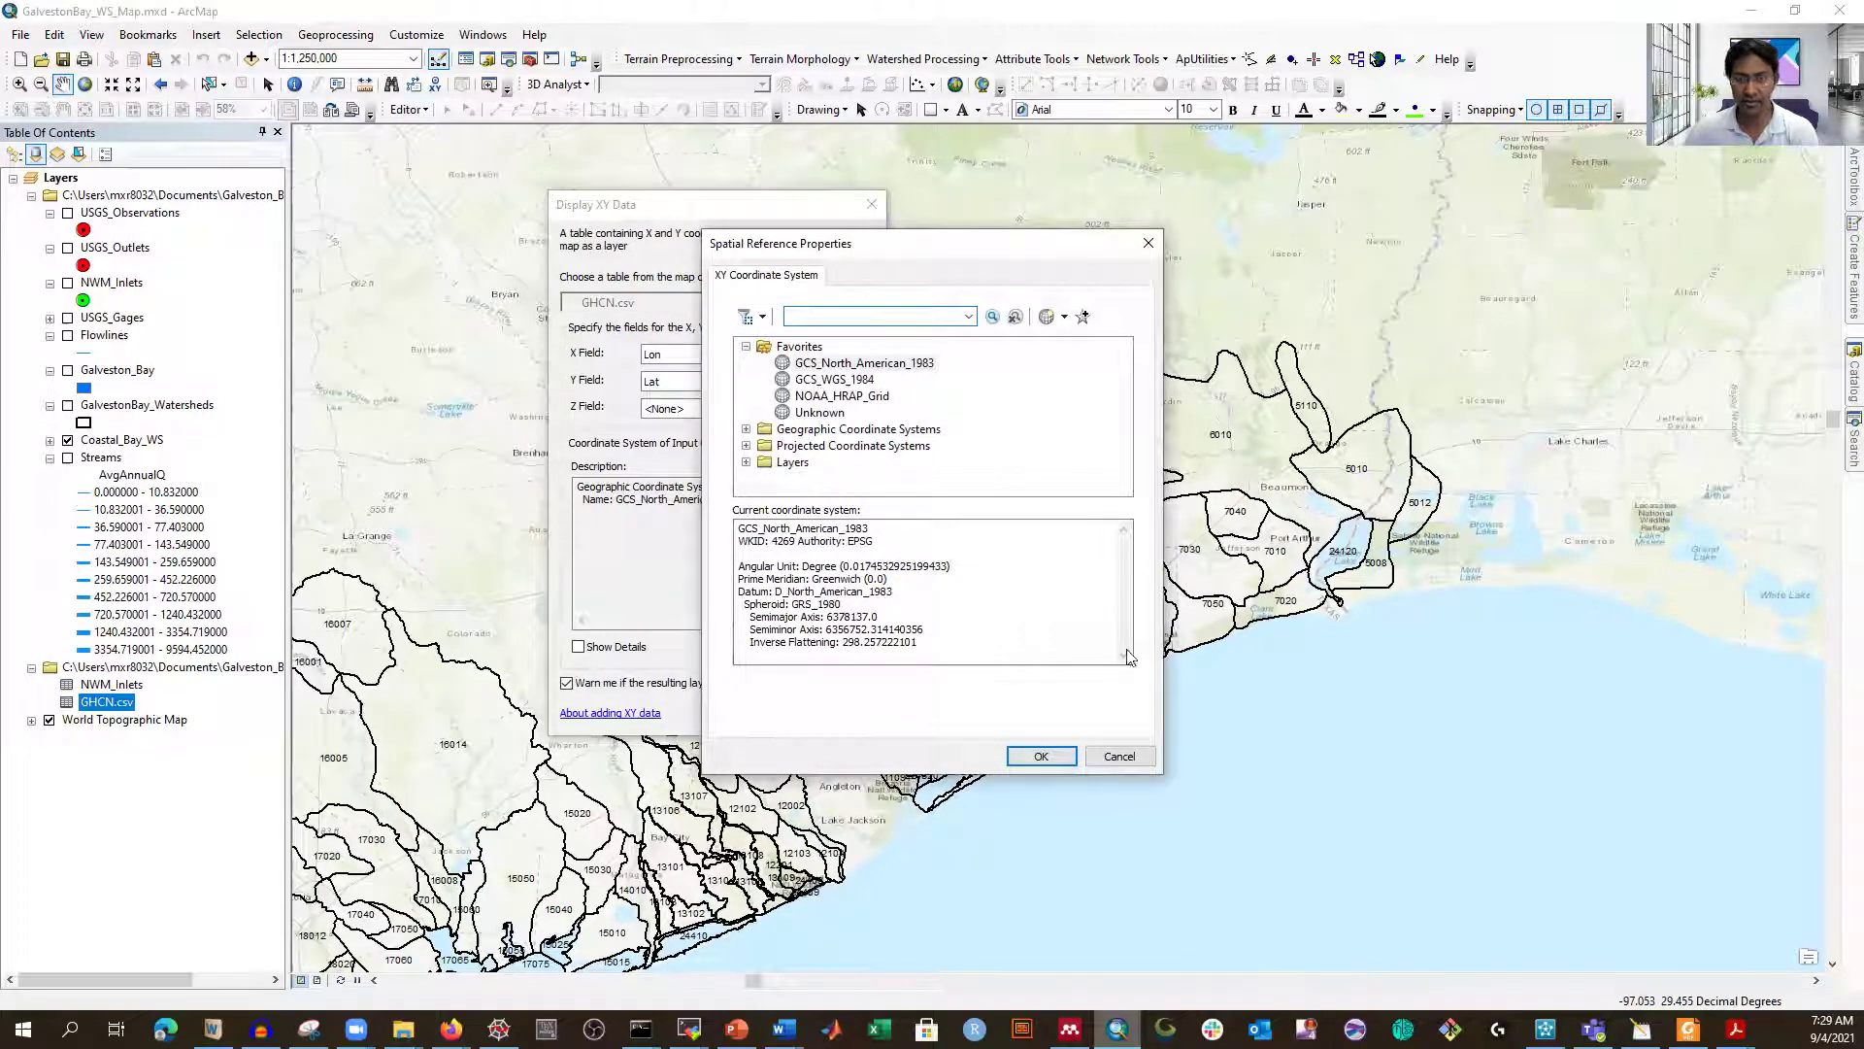
{"action": "left_click", "coordinate": [1119, 756]}
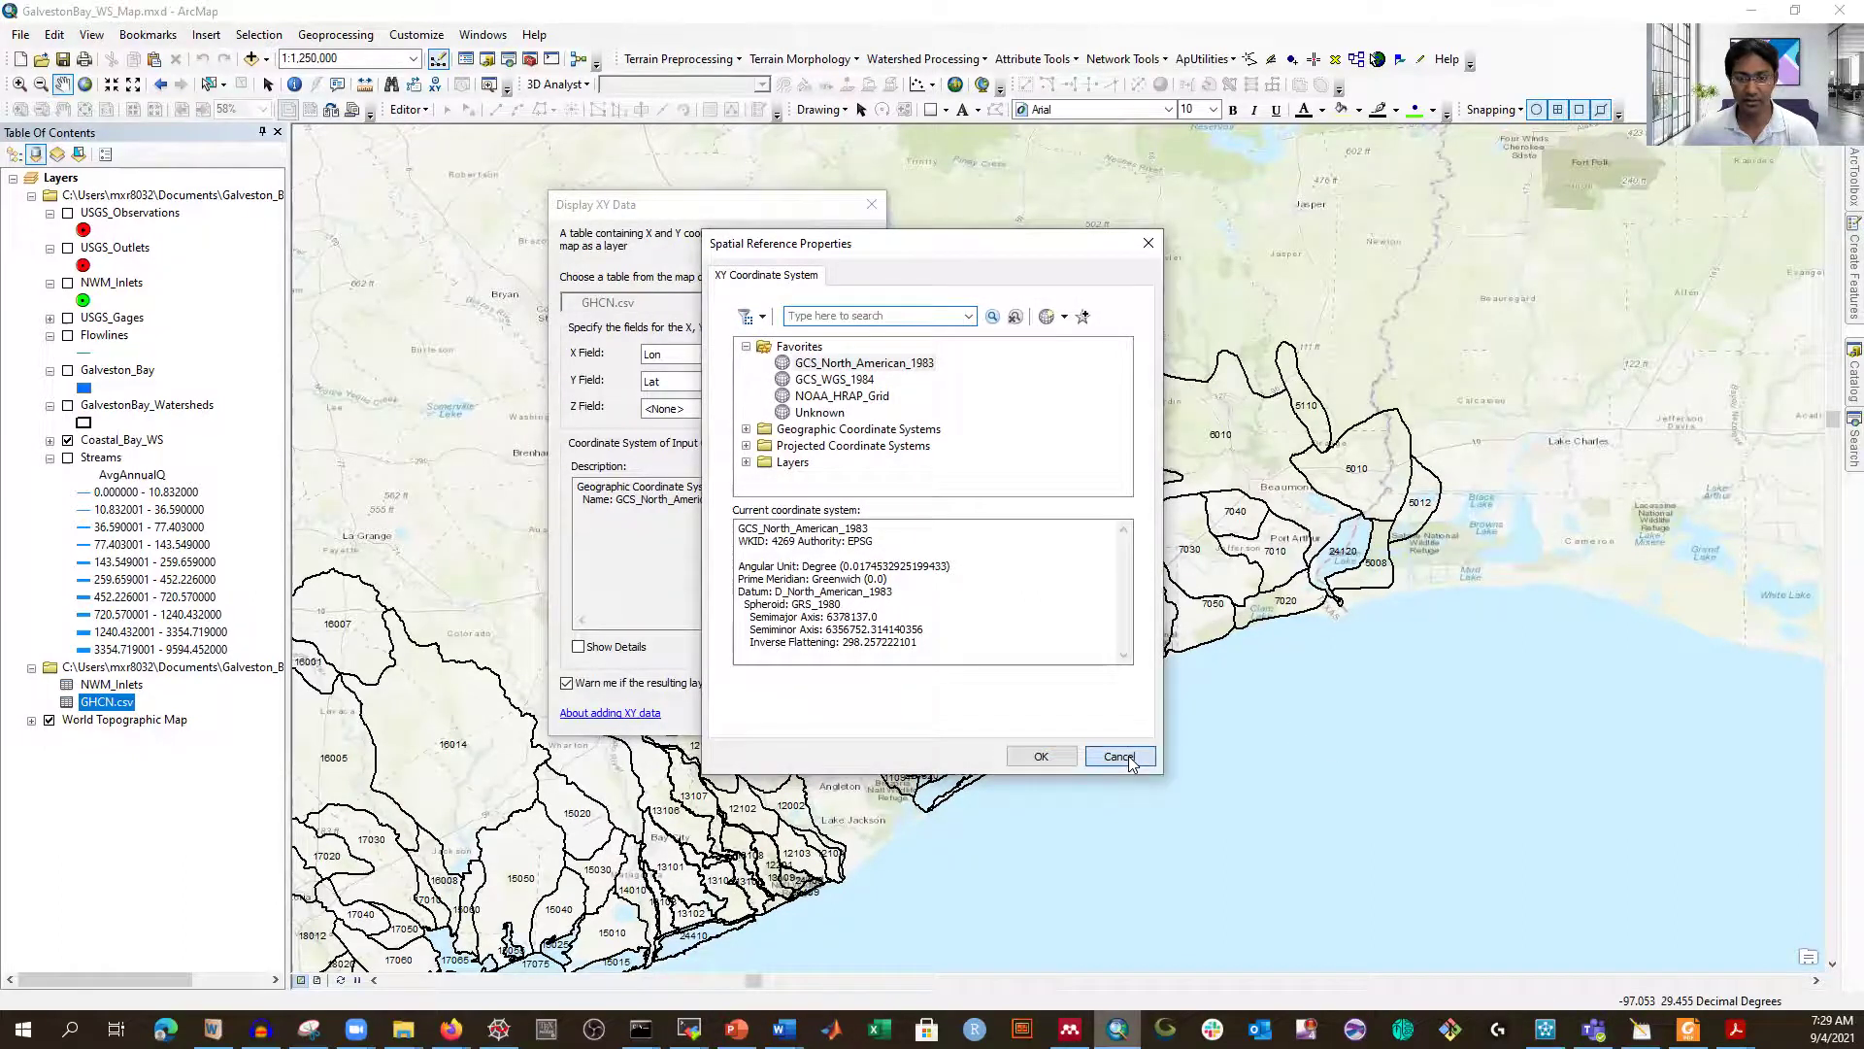
{"action": "left_click", "coordinate": [758, 719]}
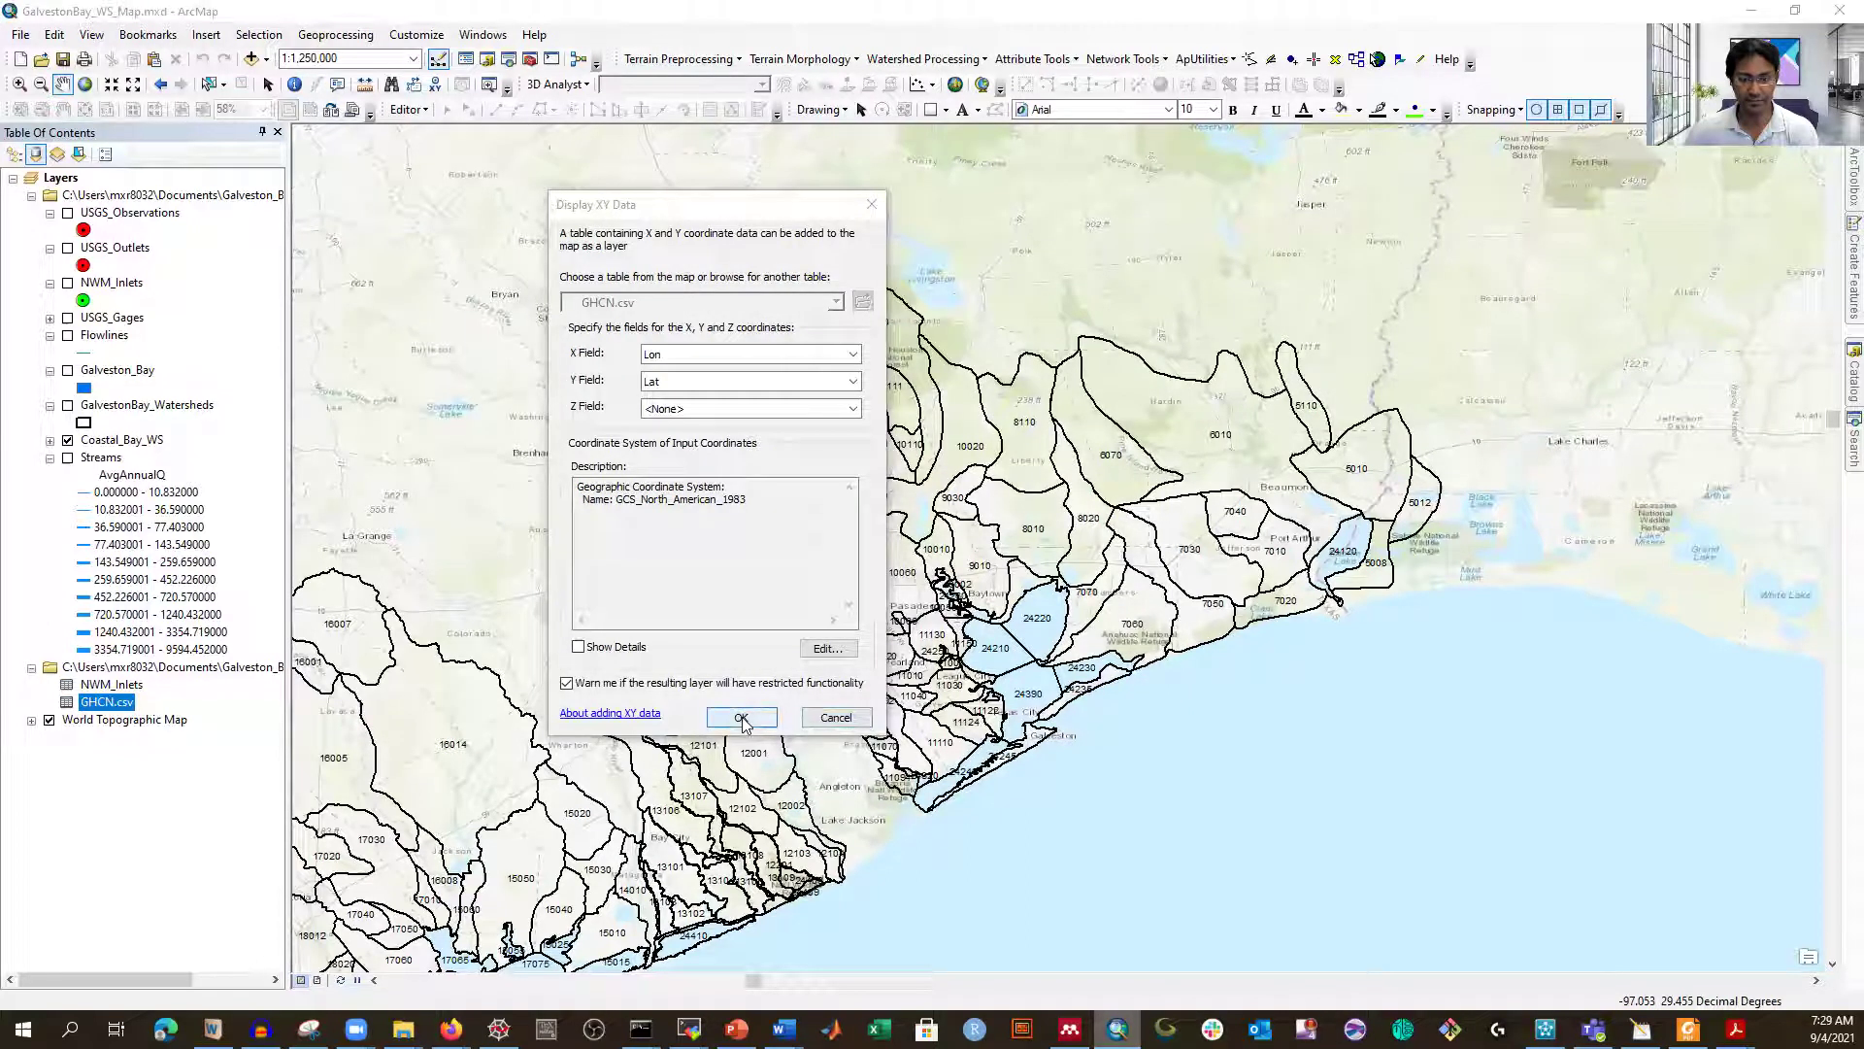
{"action": "left_click", "coordinate": [1007, 617]}
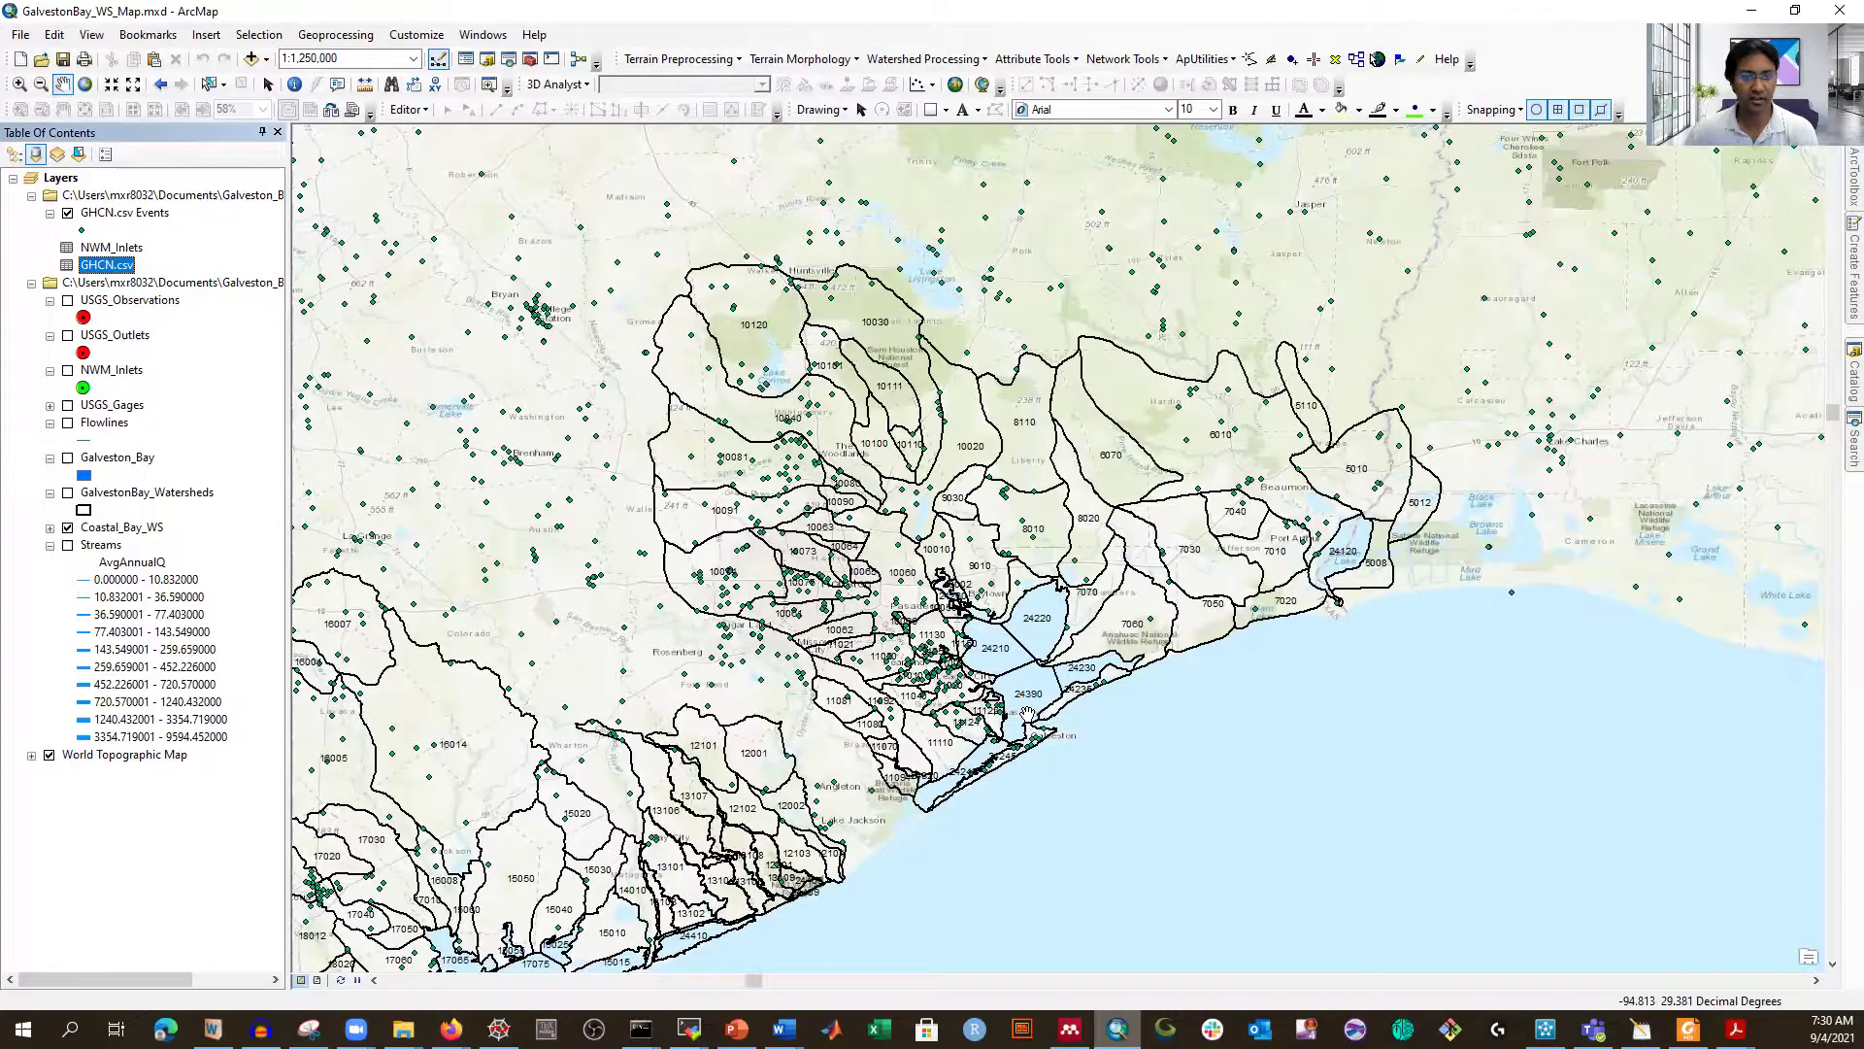
- Examine the worldwide distribution of the GHCN stations at a scale of 1:80,000,000
{"action": "scroll", "coordinate": [985, 672], "scroll_direction": "down", "scroll_amount": 3}
{"action": "scroll", "coordinate": [1066, 741], "scroll_direction": "down", "scroll_amount": 2}
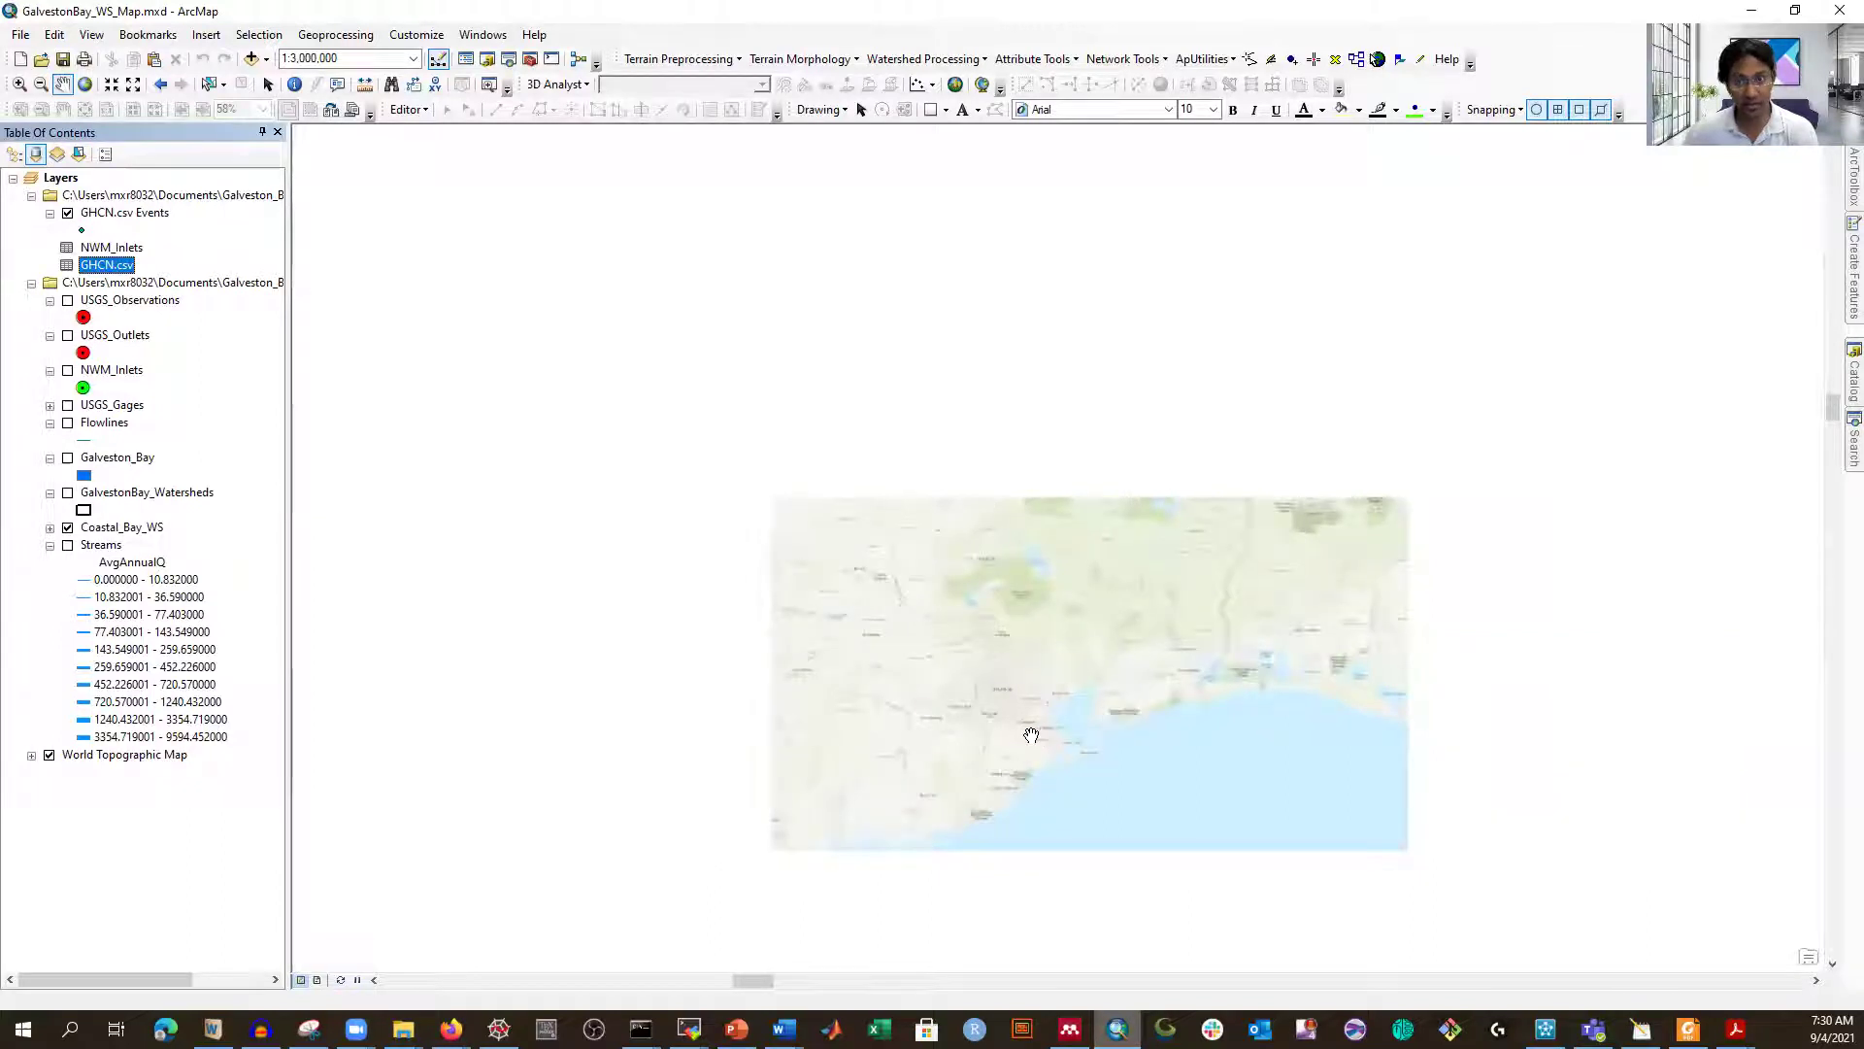
{"action": "scroll", "coordinate": [1022, 728], "scroll_direction": "down", "scroll_amount": 2}
{"action": "scroll", "coordinate": [1022, 728], "scroll_direction": "down", "scroll_amount": 3}
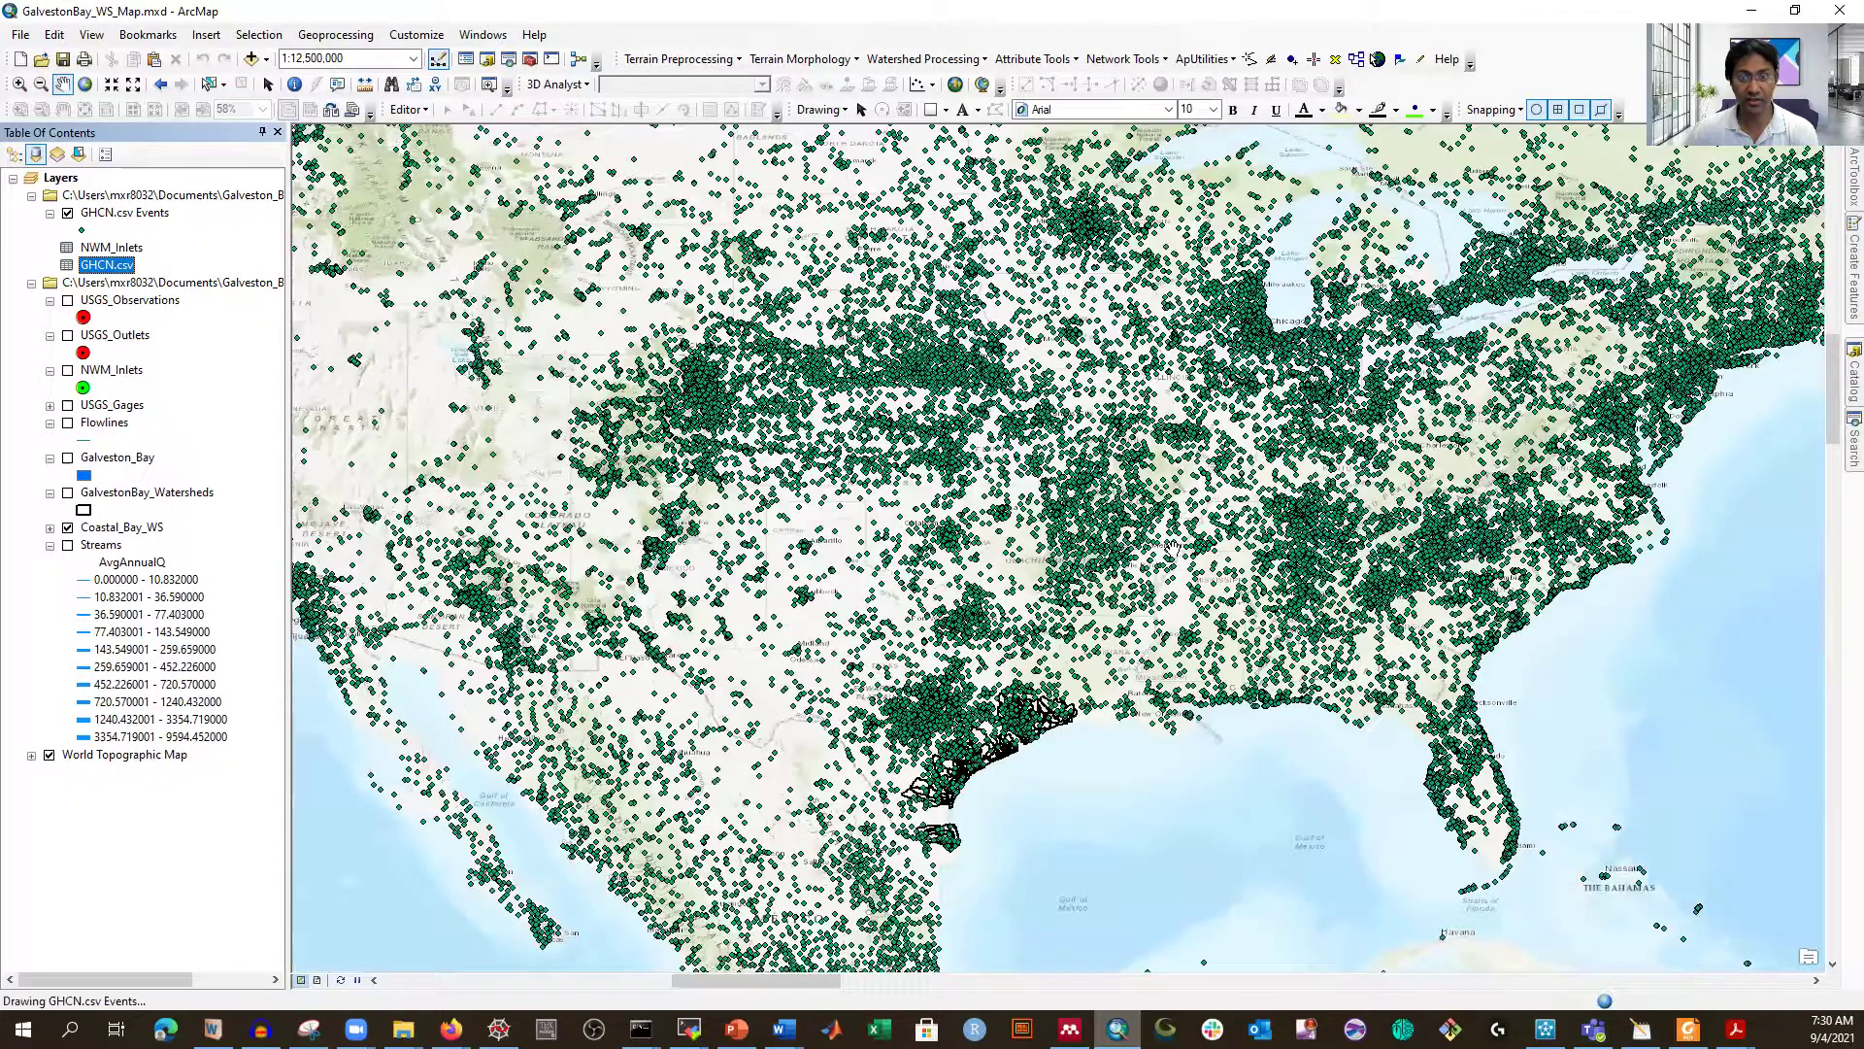
{"action": "scroll", "coordinate": [1168, 564], "scroll_direction": "down", "scroll_amount": 2}
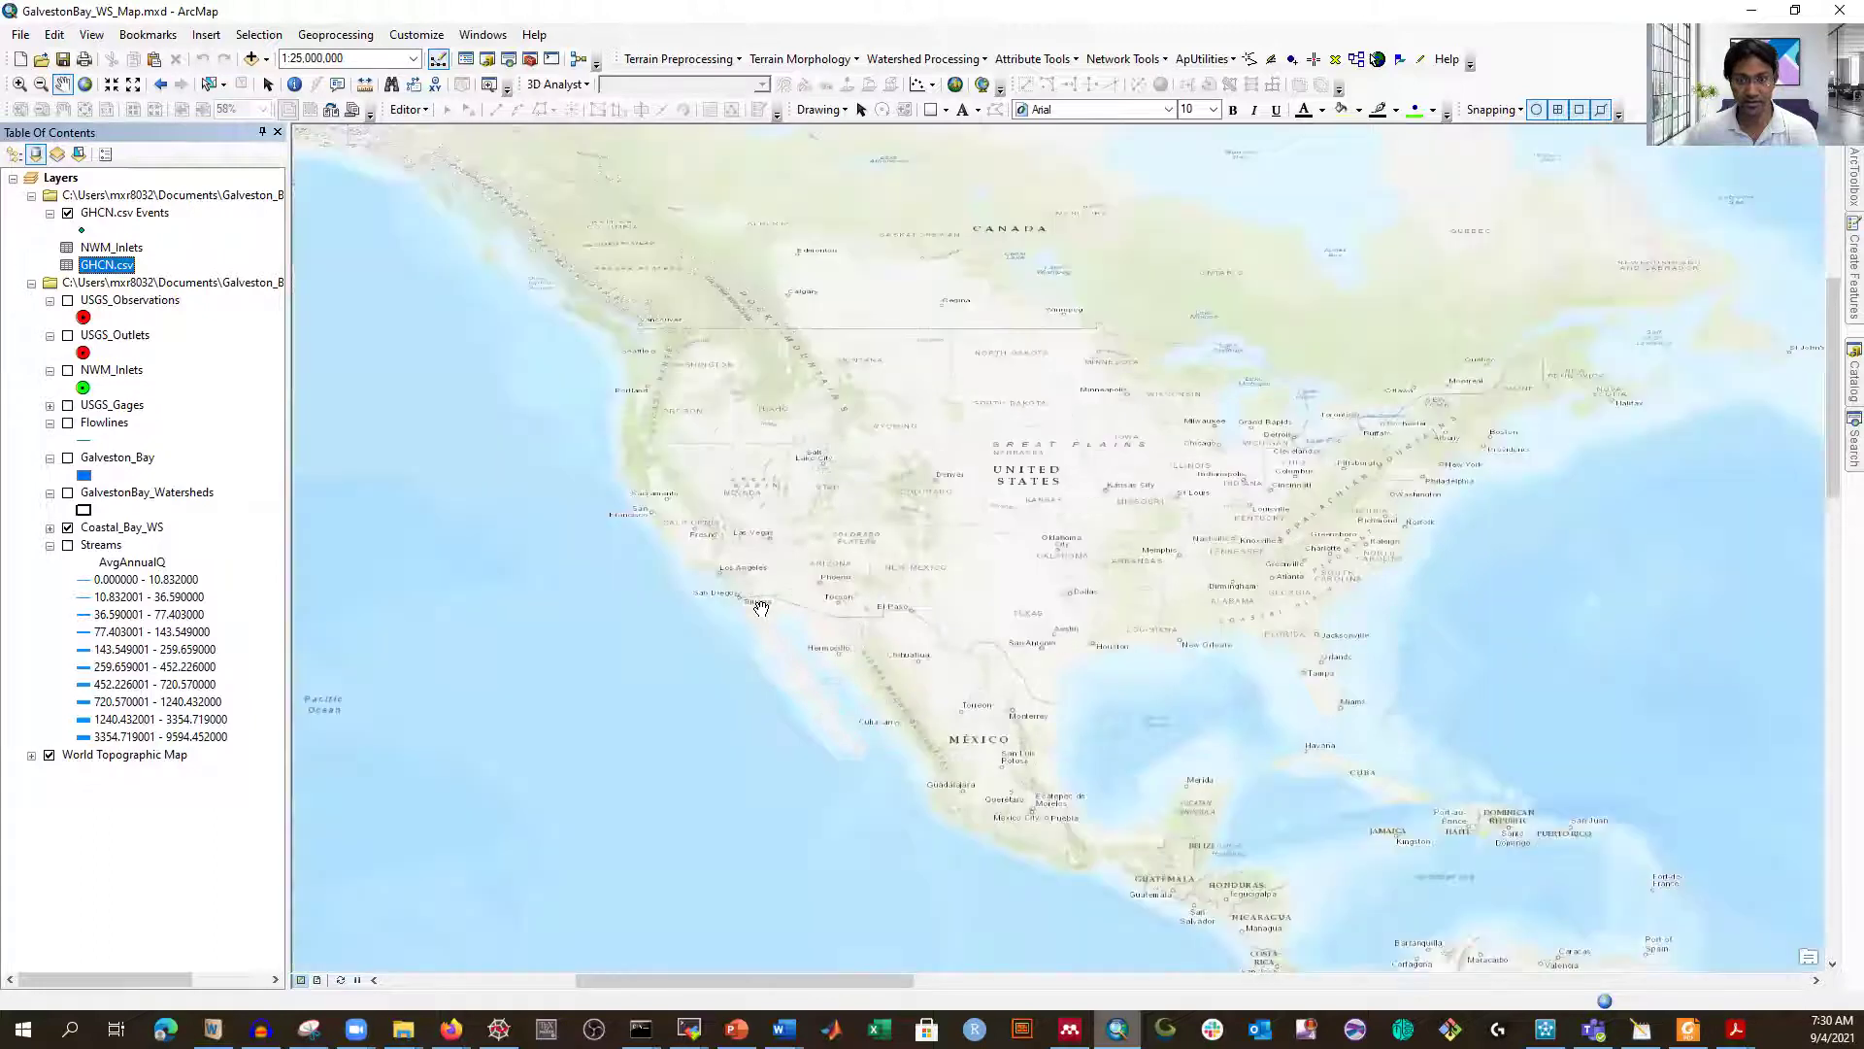
{"action": "scroll", "coordinate": [408, 583], "scroll_direction": "down", "scroll_amount": 3}
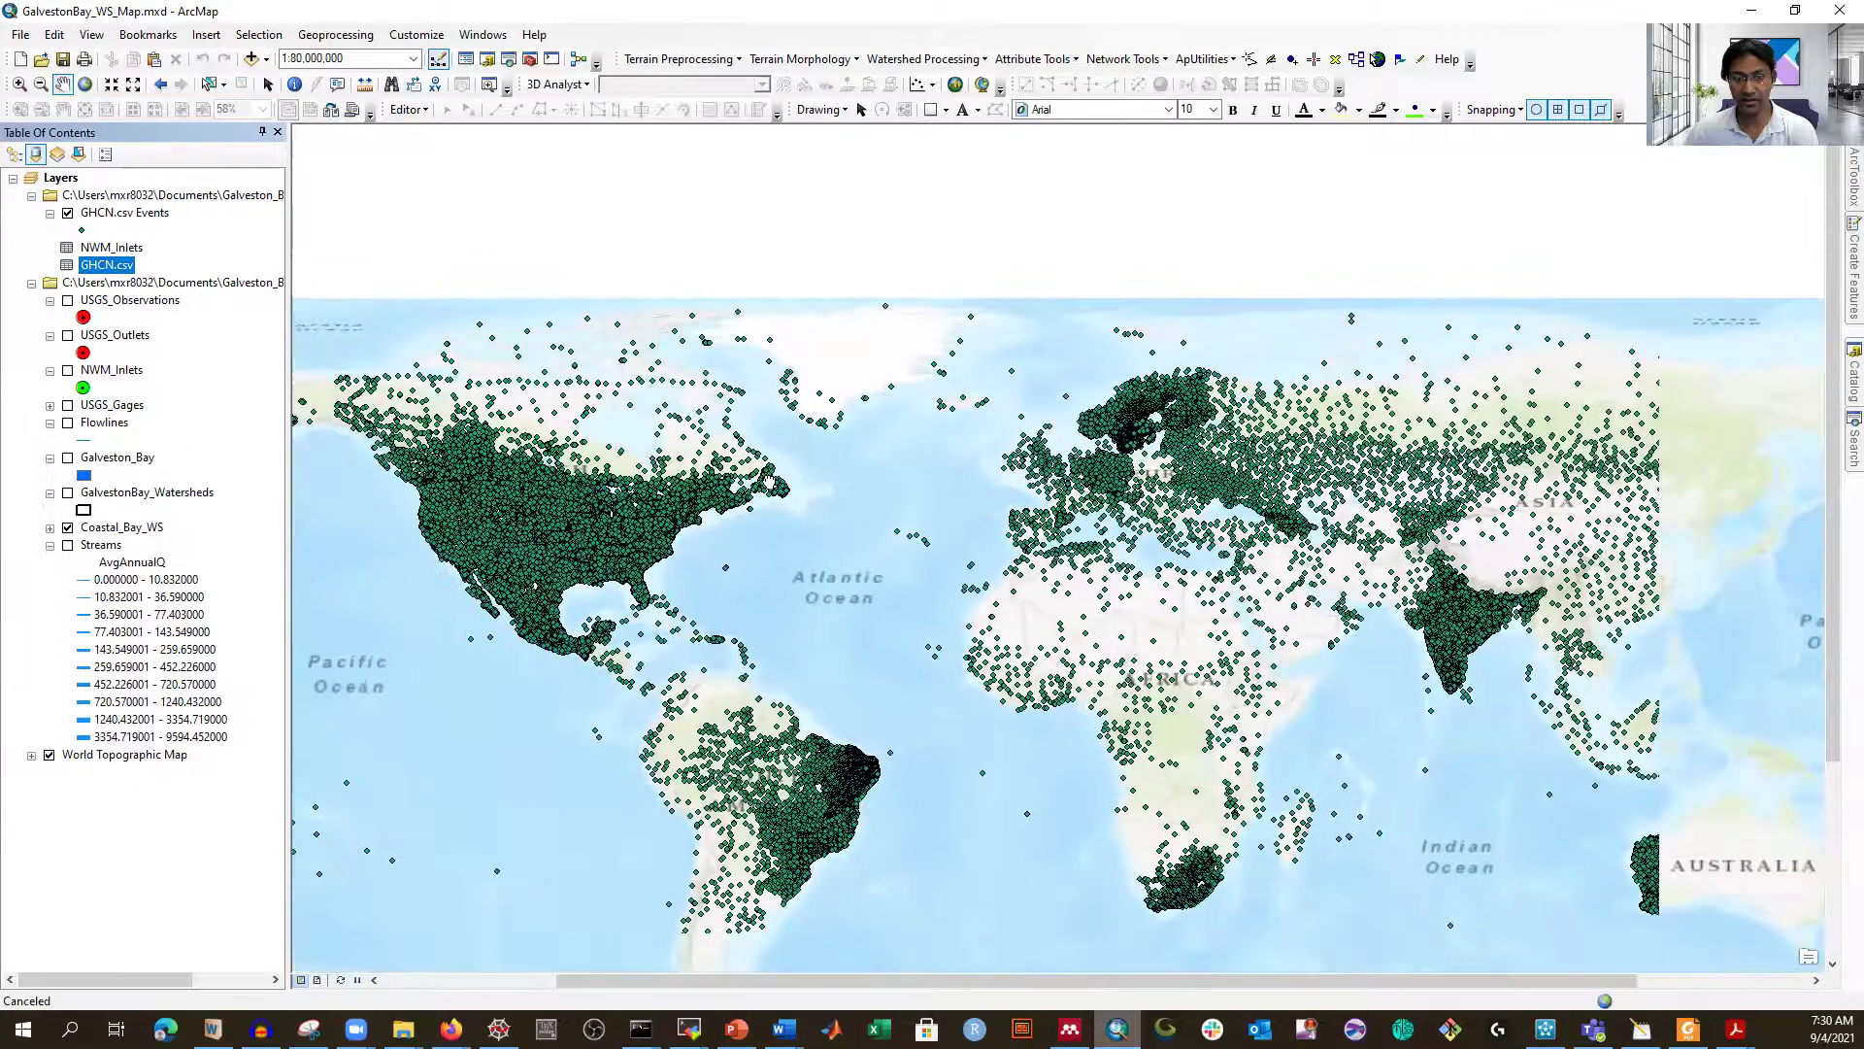
{"action": "left_click_drag", "start_coordinate": [770, 481], "coordinate": [688, 514]}
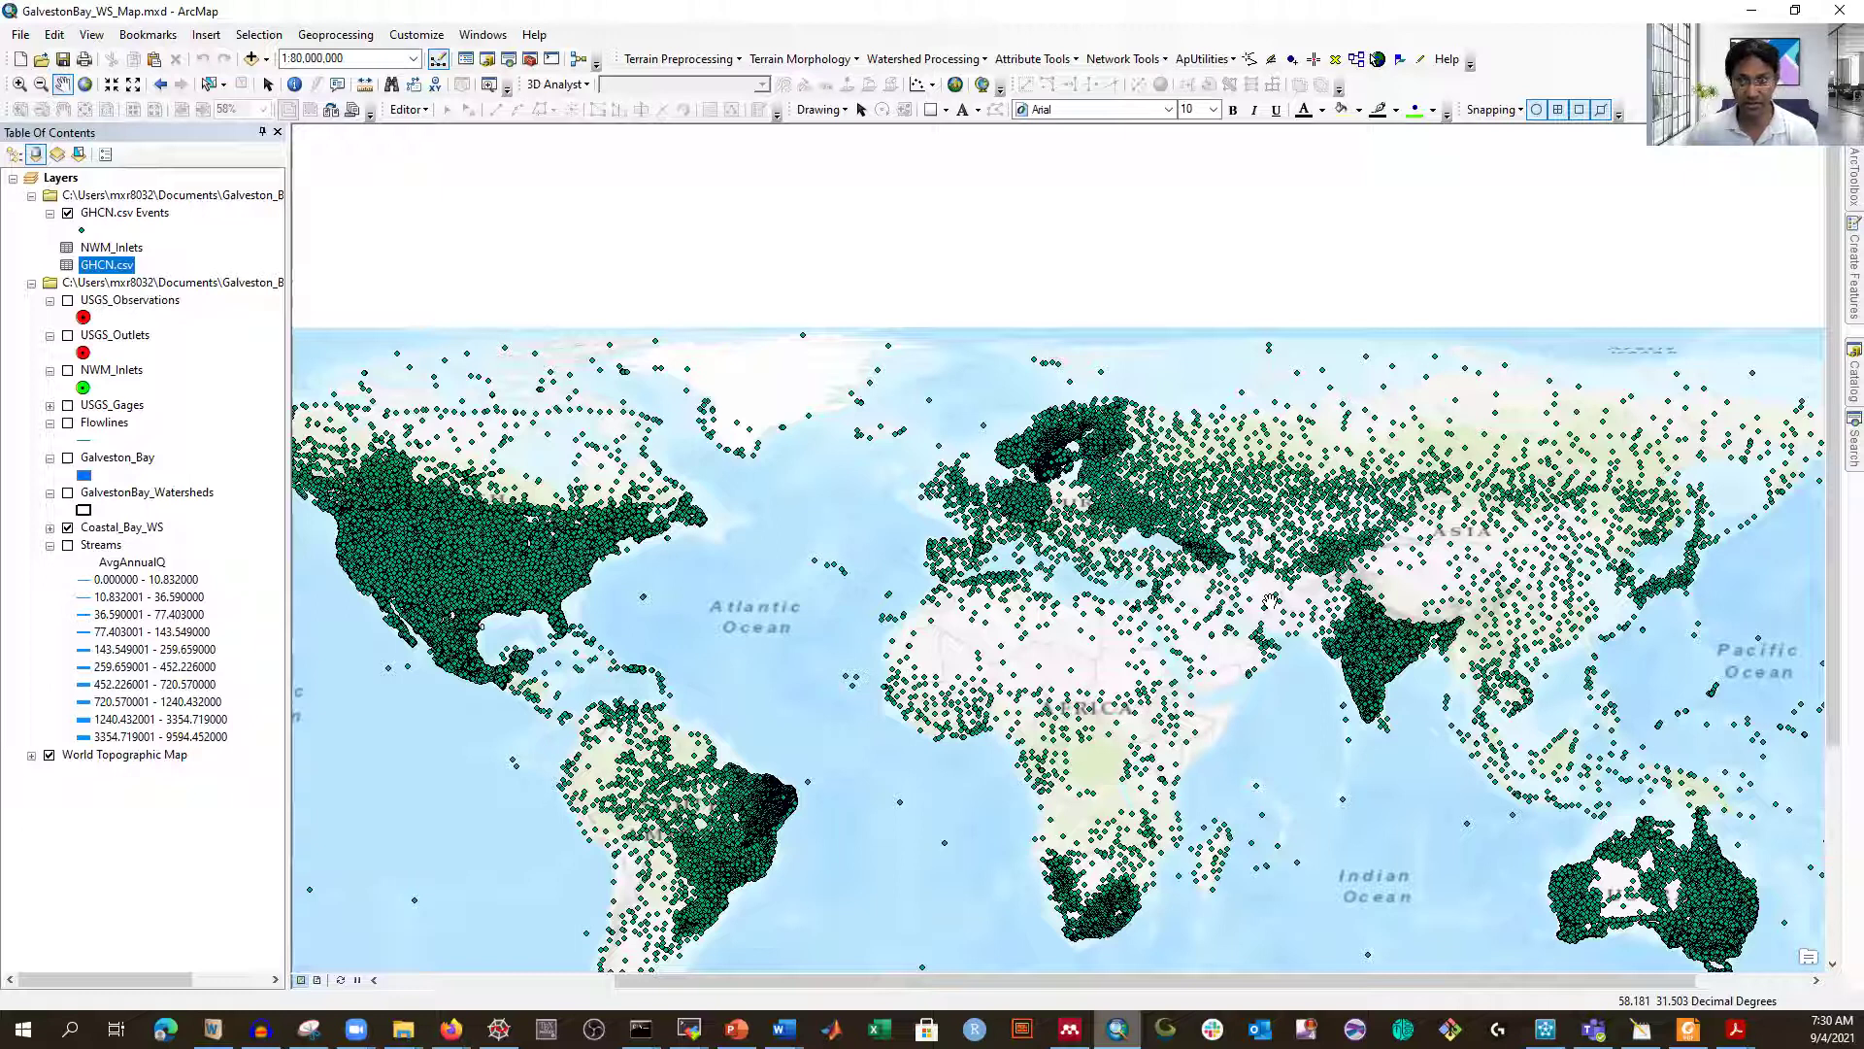
- Examine the GHCN stations from North America down to the Texas coastal watersheds, ending at a scale of 1:1,500,000
{"action": "scroll", "coordinate": [406, 610], "scroll_direction": "up", "scroll_amount": 1}
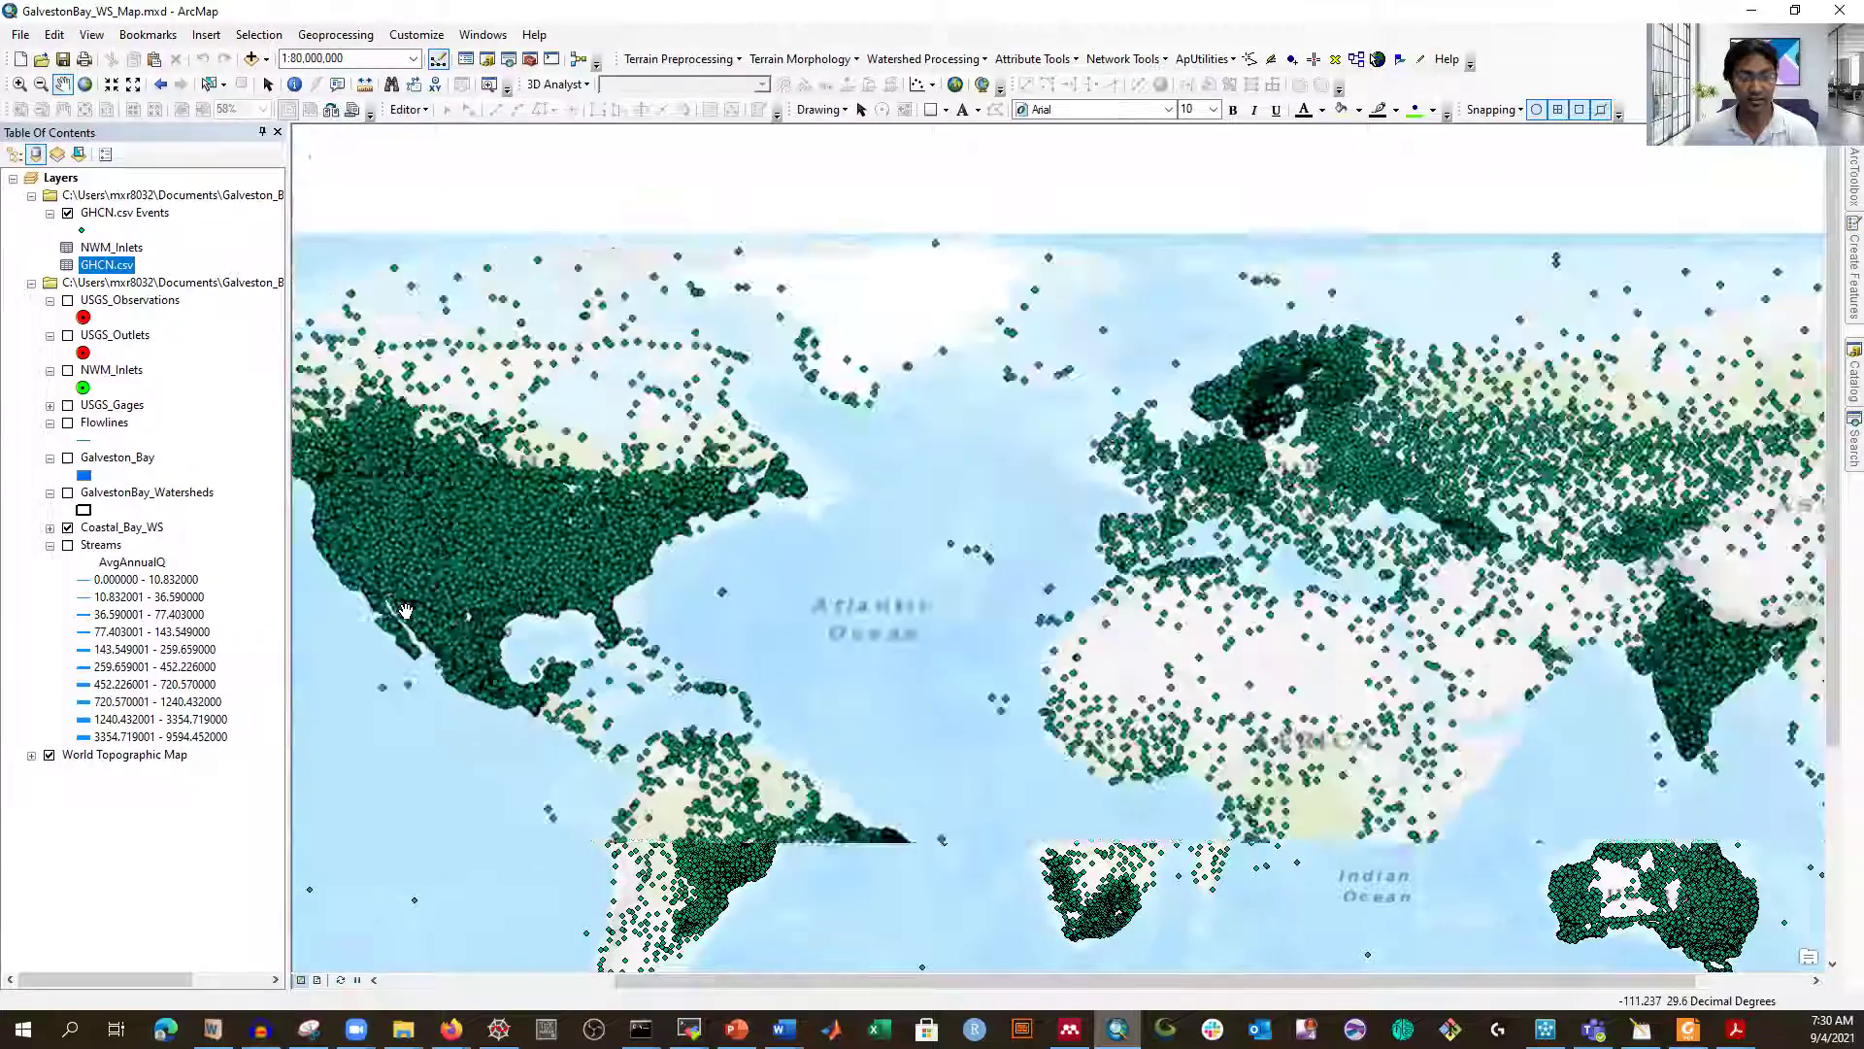
{"action": "scroll", "coordinate": [406, 610], "scroll_direction": "up", "scroll_amount": 3}
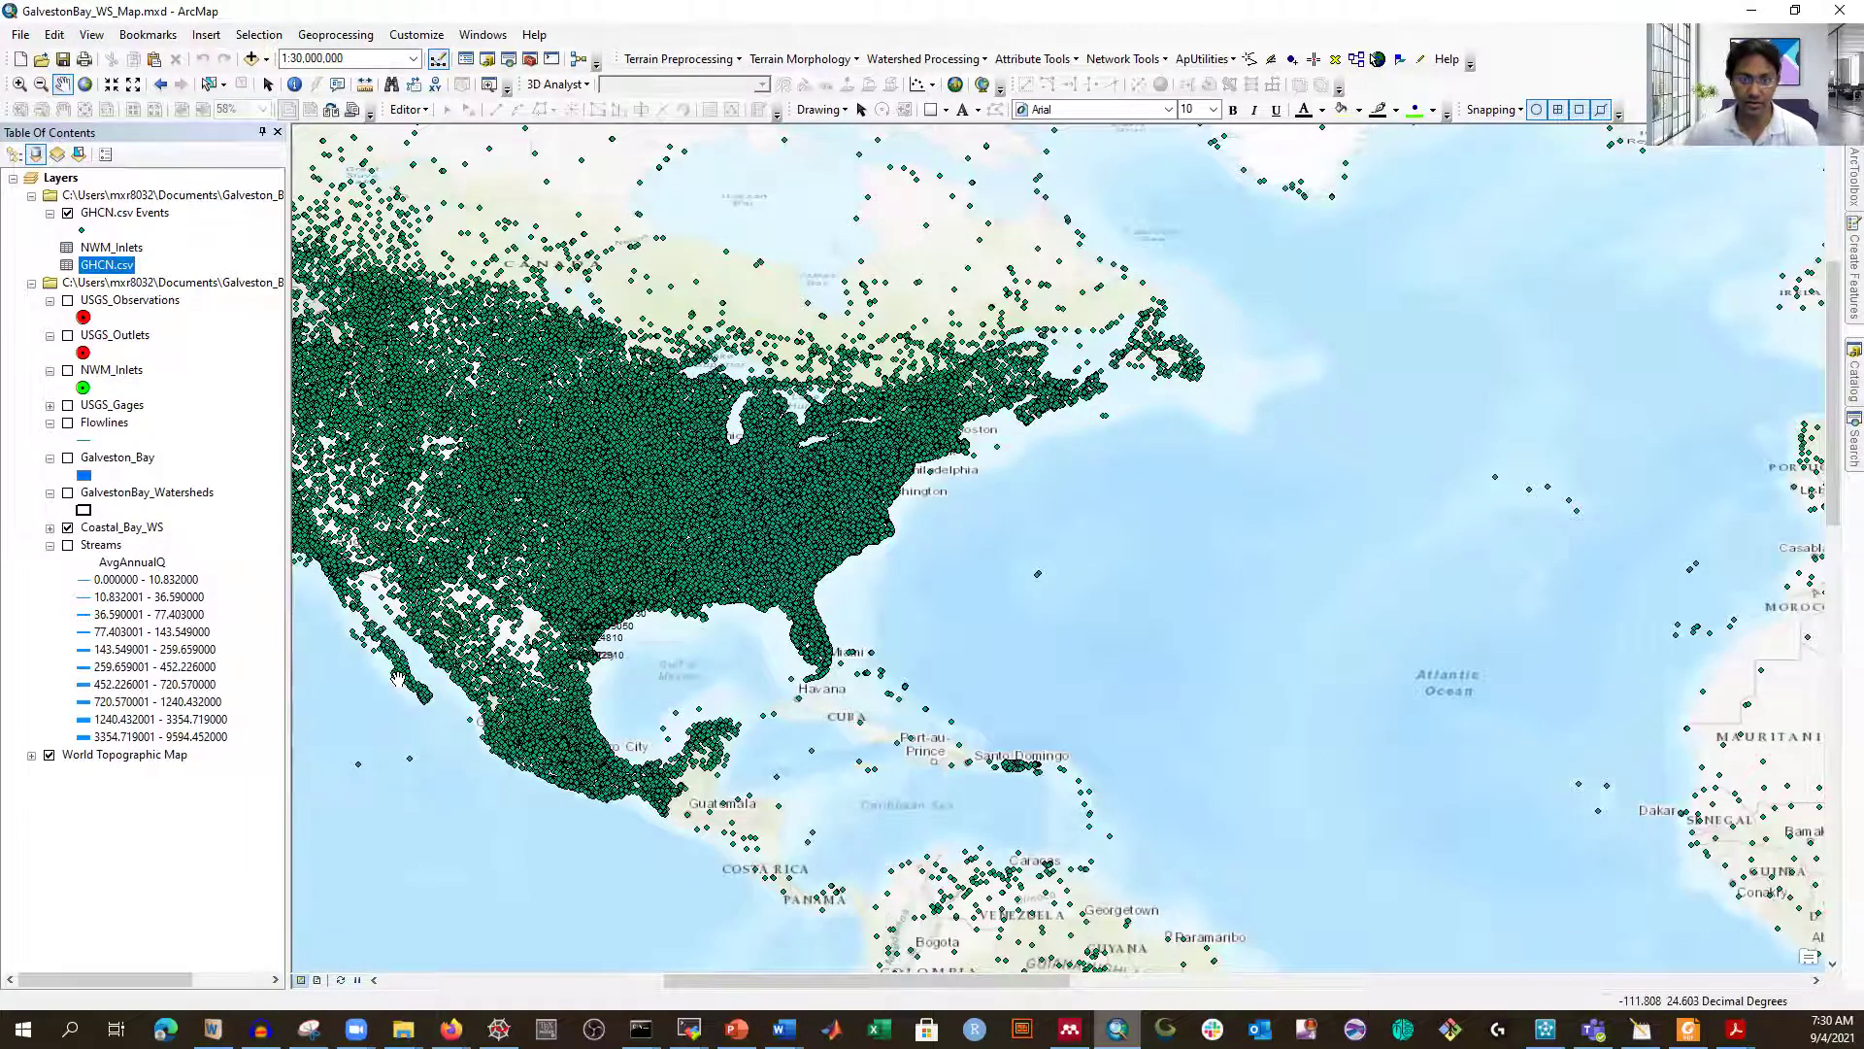
{"action": "scroll", "coordinate": [398, 677], "scroll_direction": "up", "scroll_amount": 1}
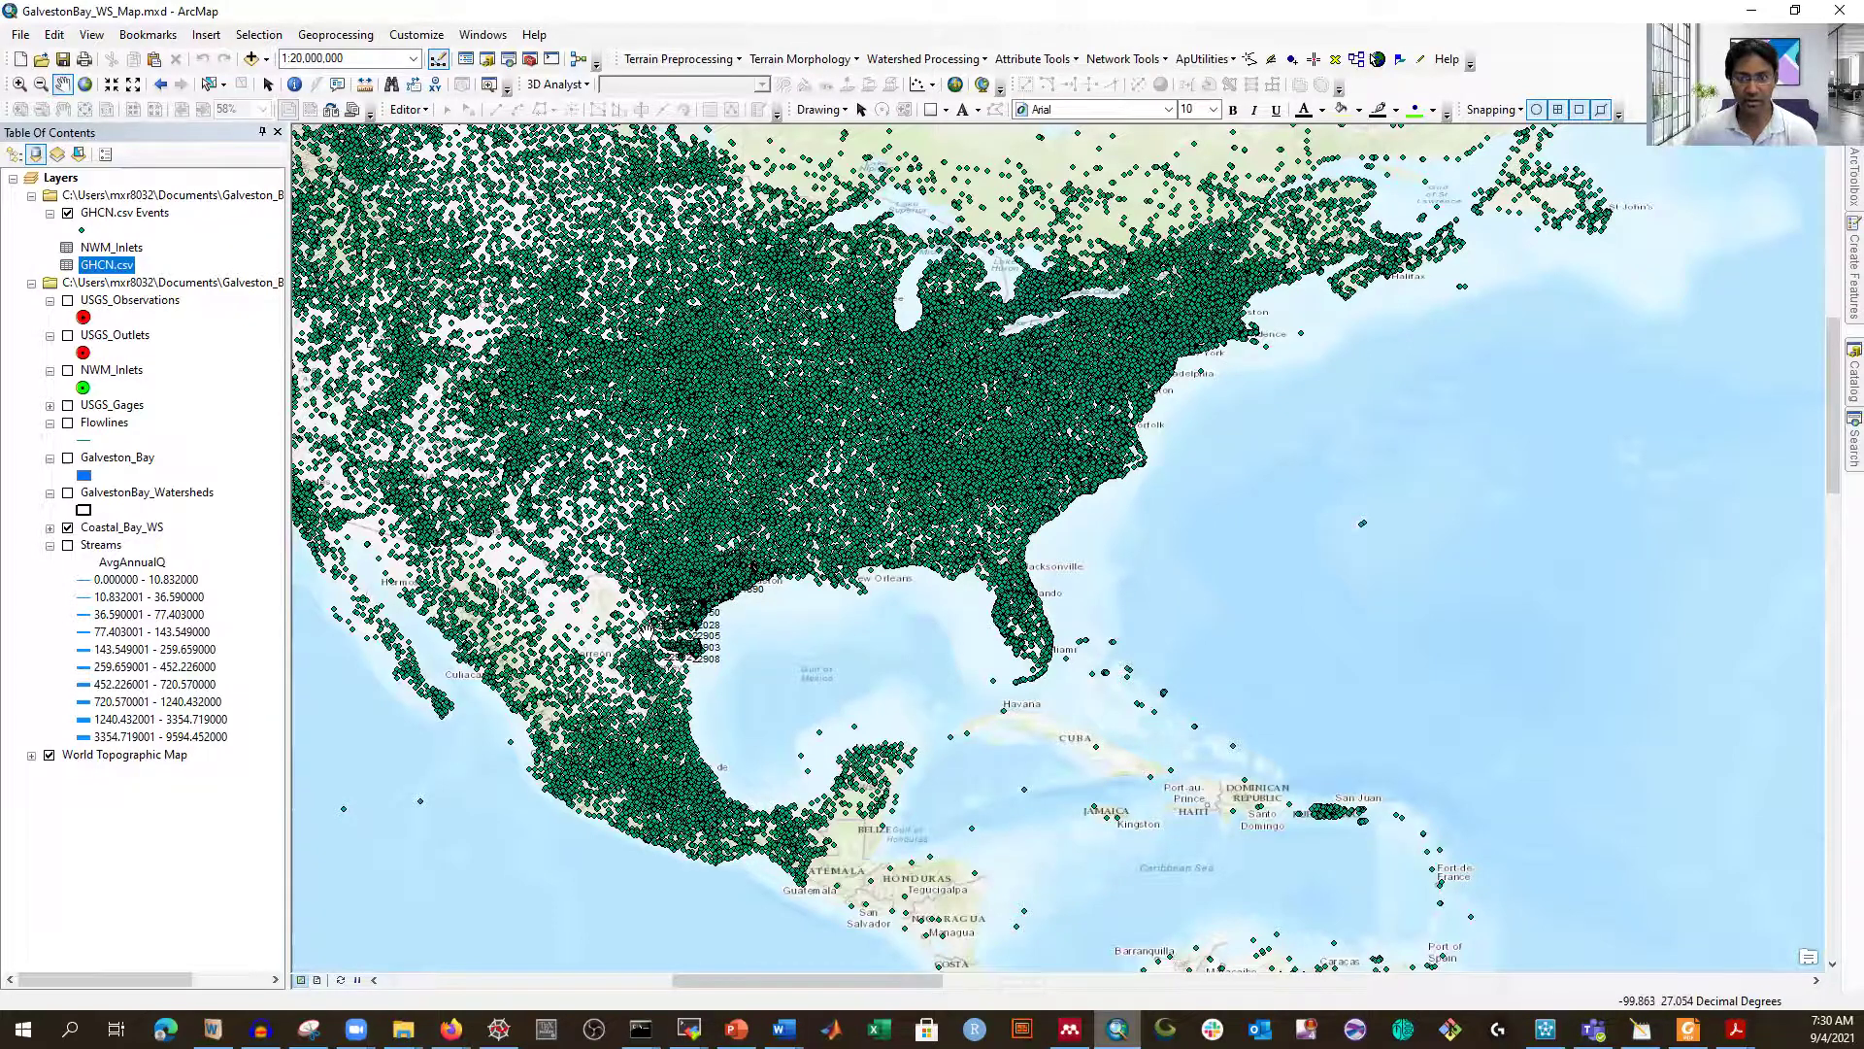
{"action": "scroll", "coordinate": [646, 629], "scroll_direction": "up", "scroll_amount": 2}
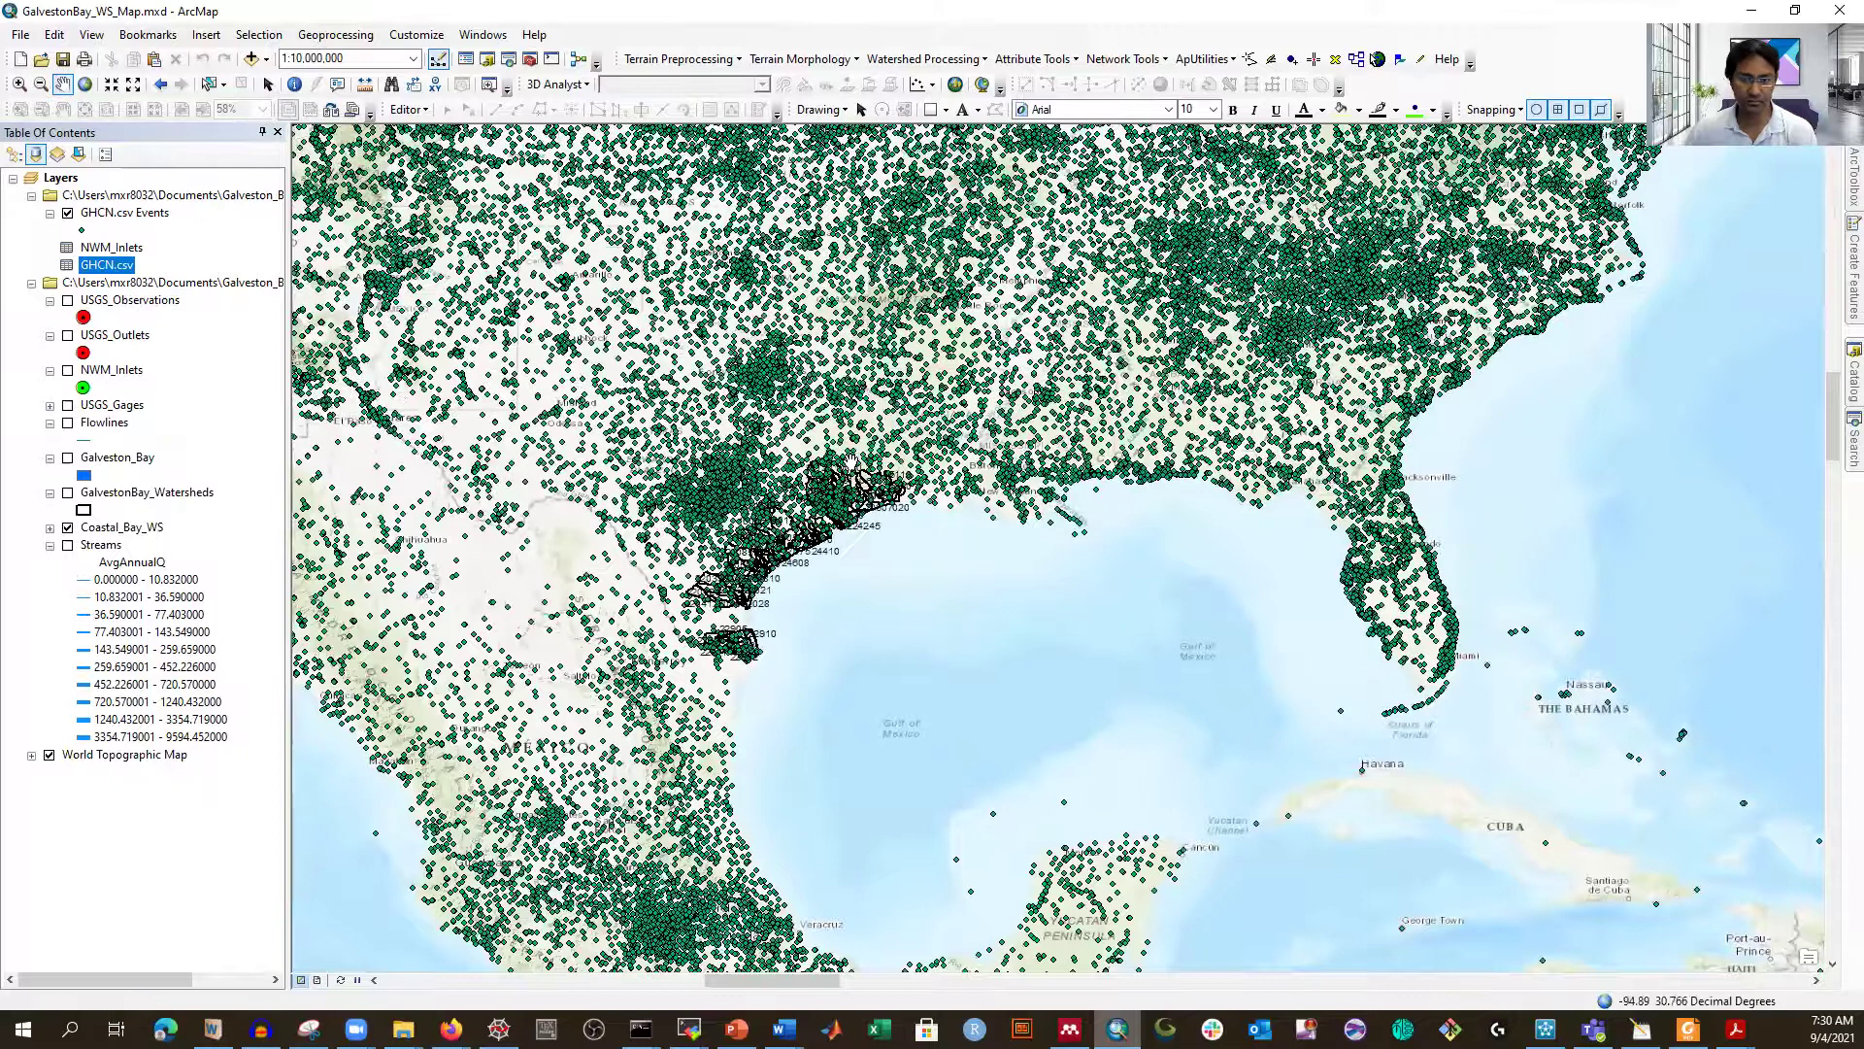
{"action": "scroll", "coordinate": [850, 450], "scroll_direction": "up", "scroll_amount": 1}
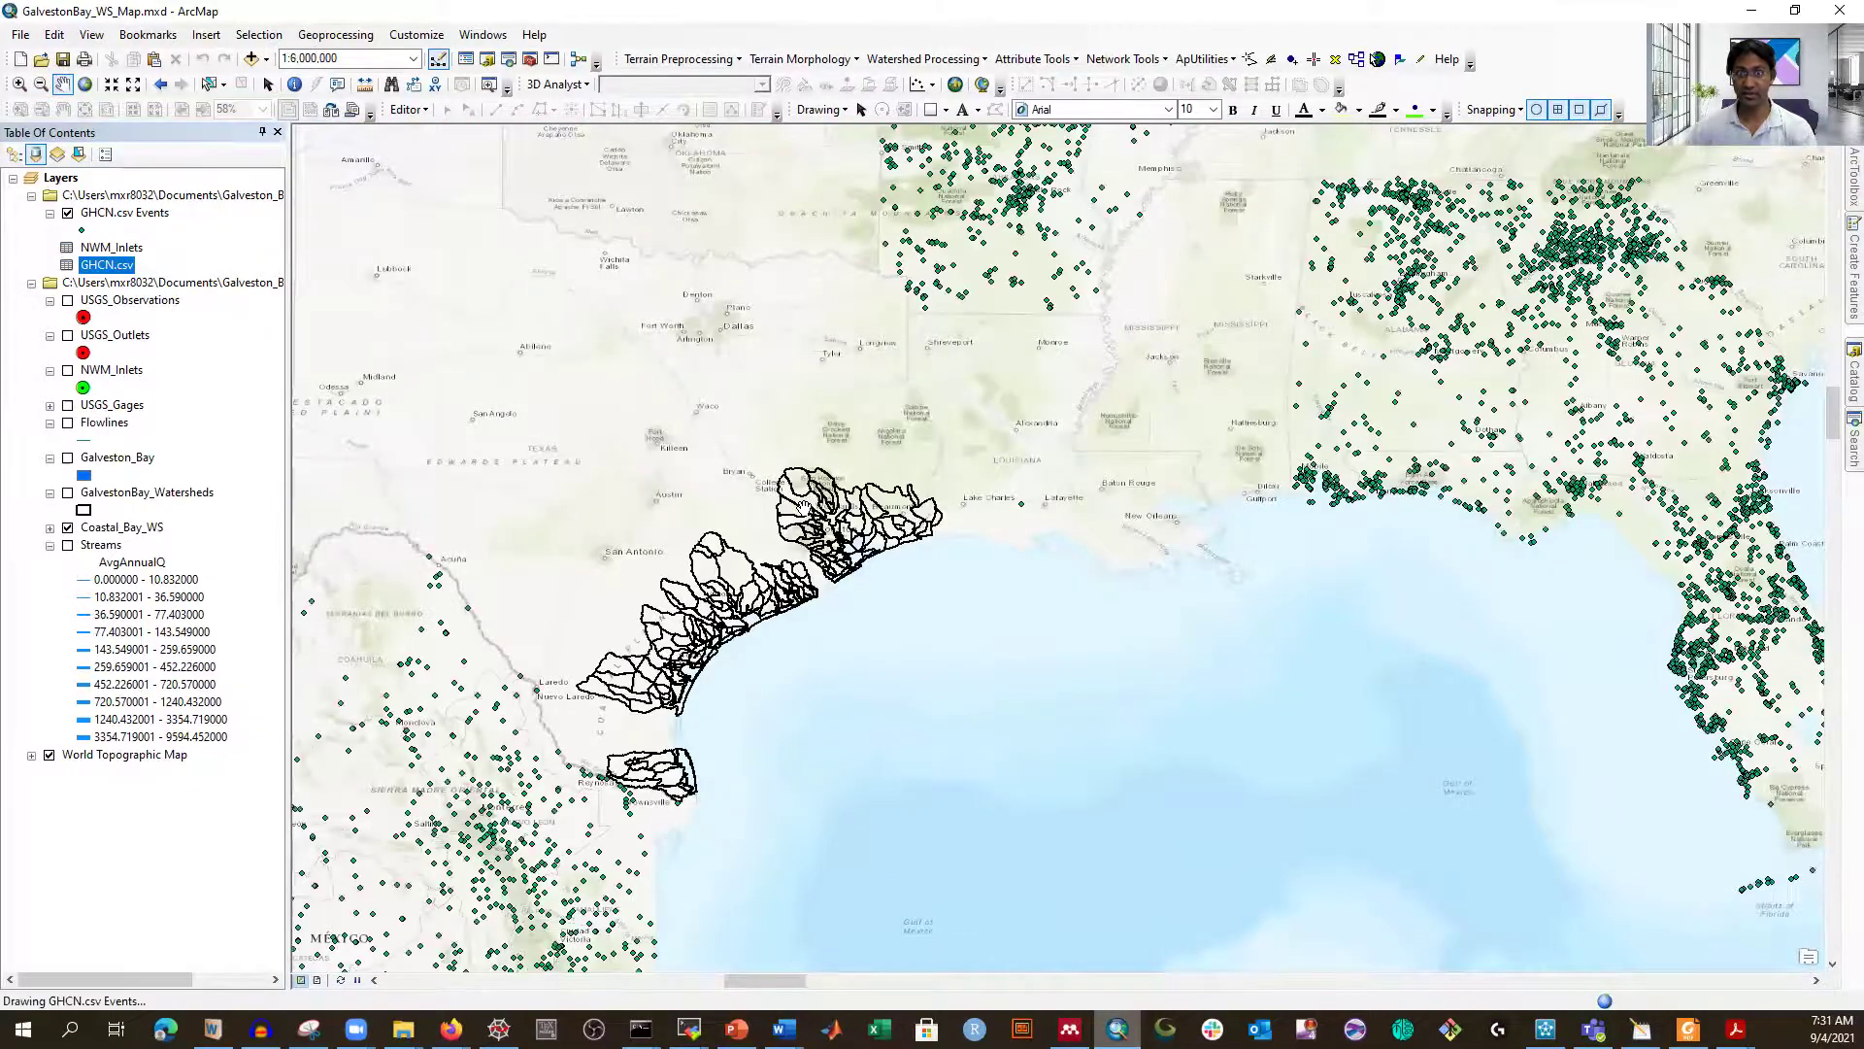
{"action": "scroll", "coordinate": [775, 483], "scroll_direction": "up", "scroll_amount": 1}
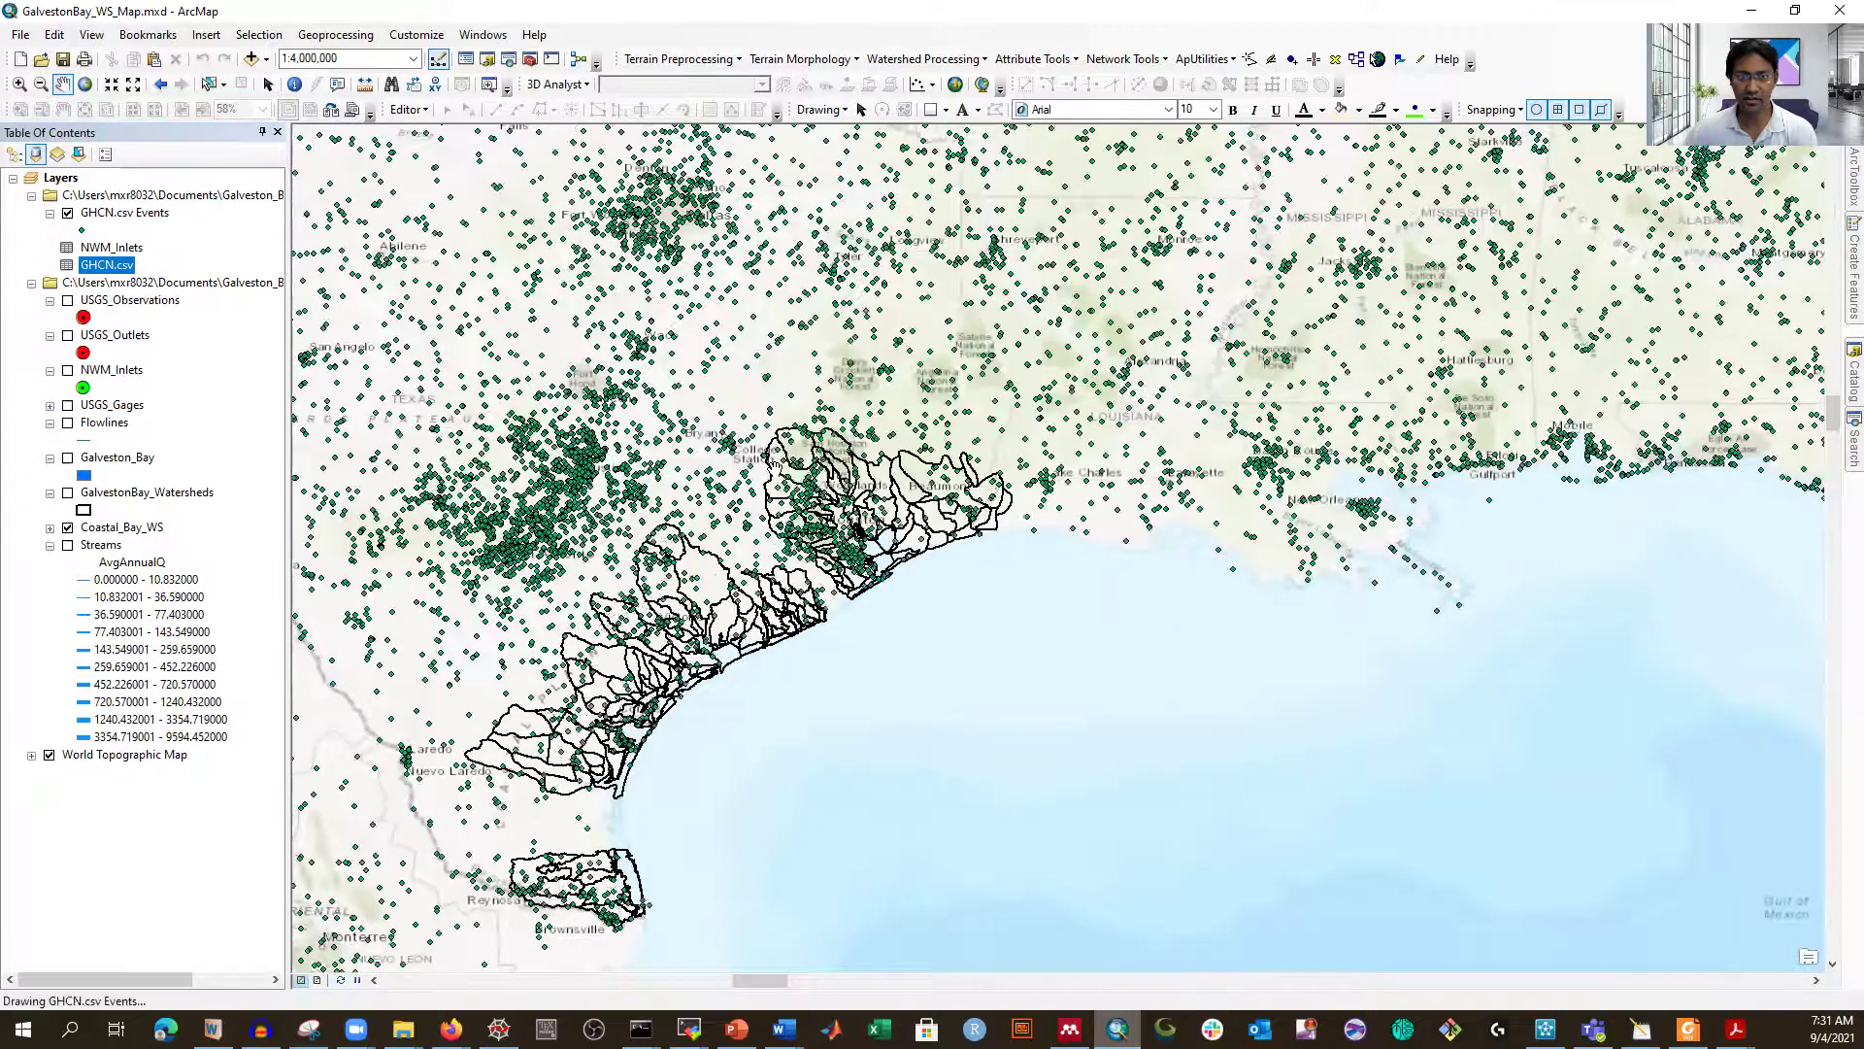
{"action": "scroll", "coordinate": [779, 529], "scroll_direction": "up", "scroll_amount": 1}
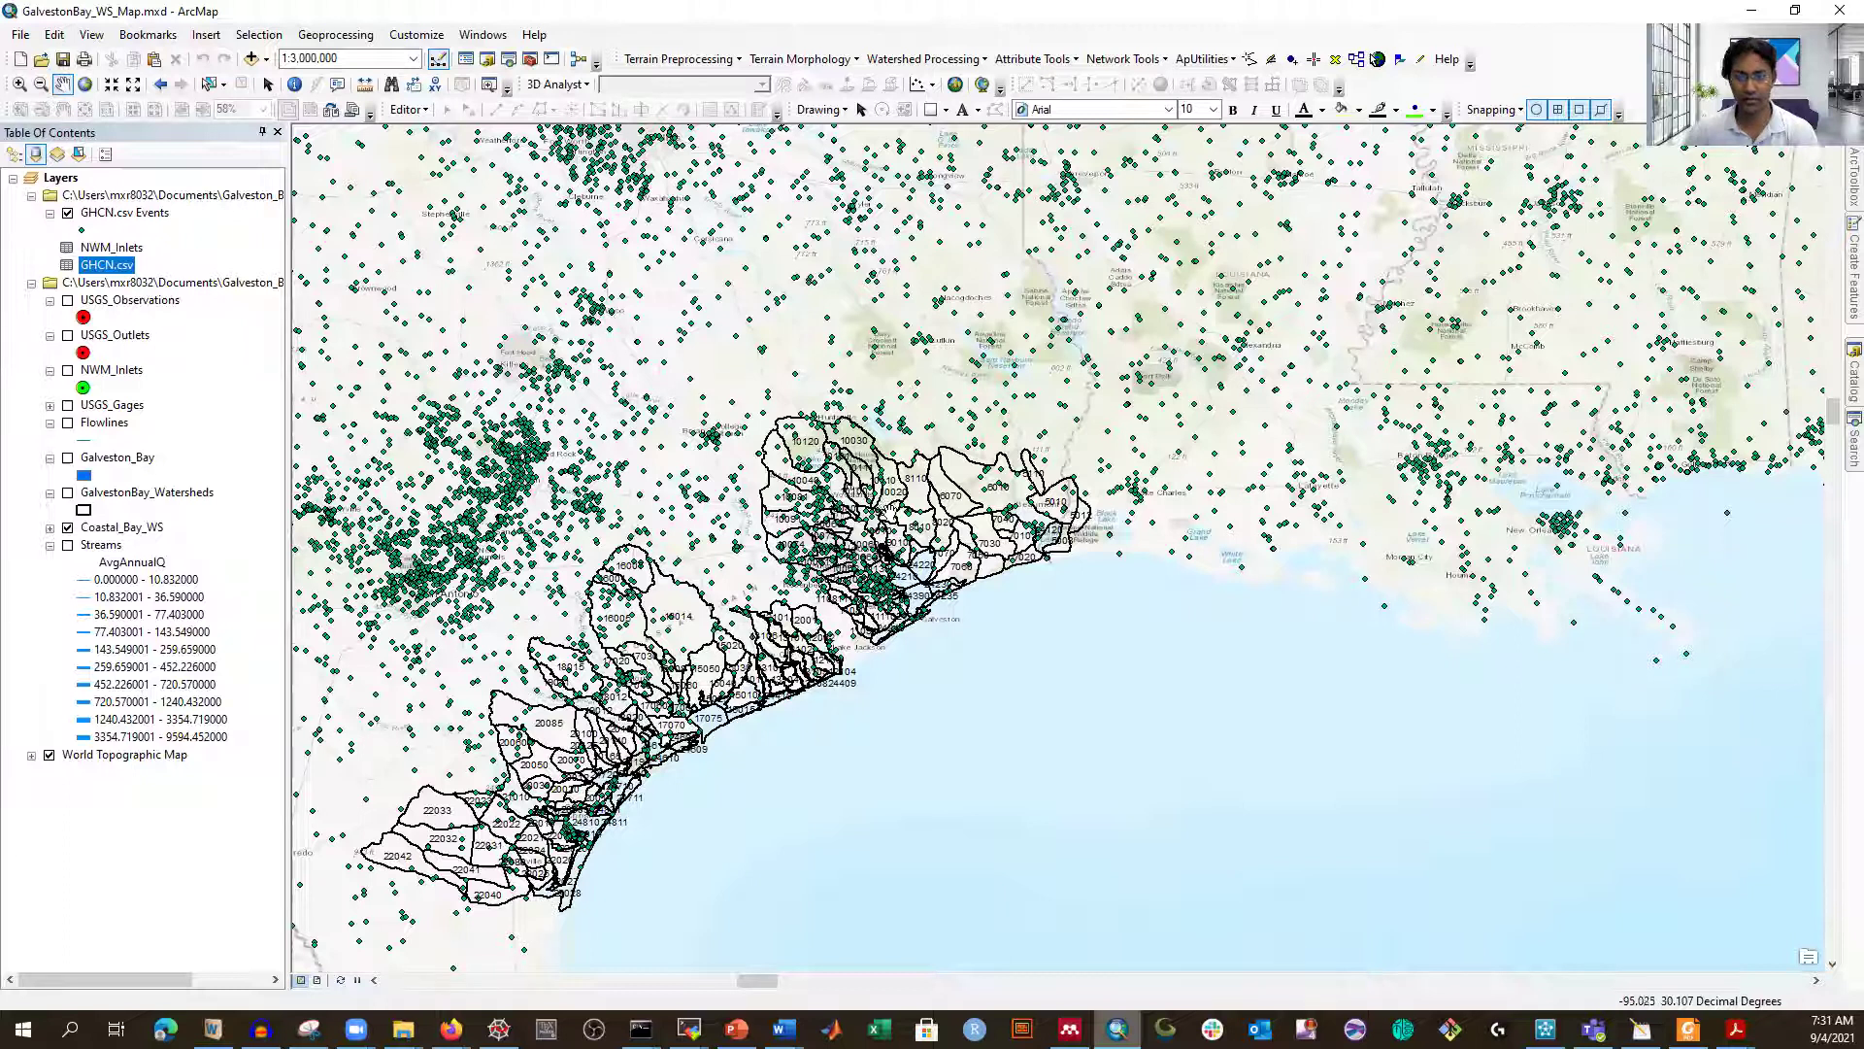
{"action": "scroll", "coordinate": [883, 541], "scroll_direction": "up", "scroll_amount": 1}
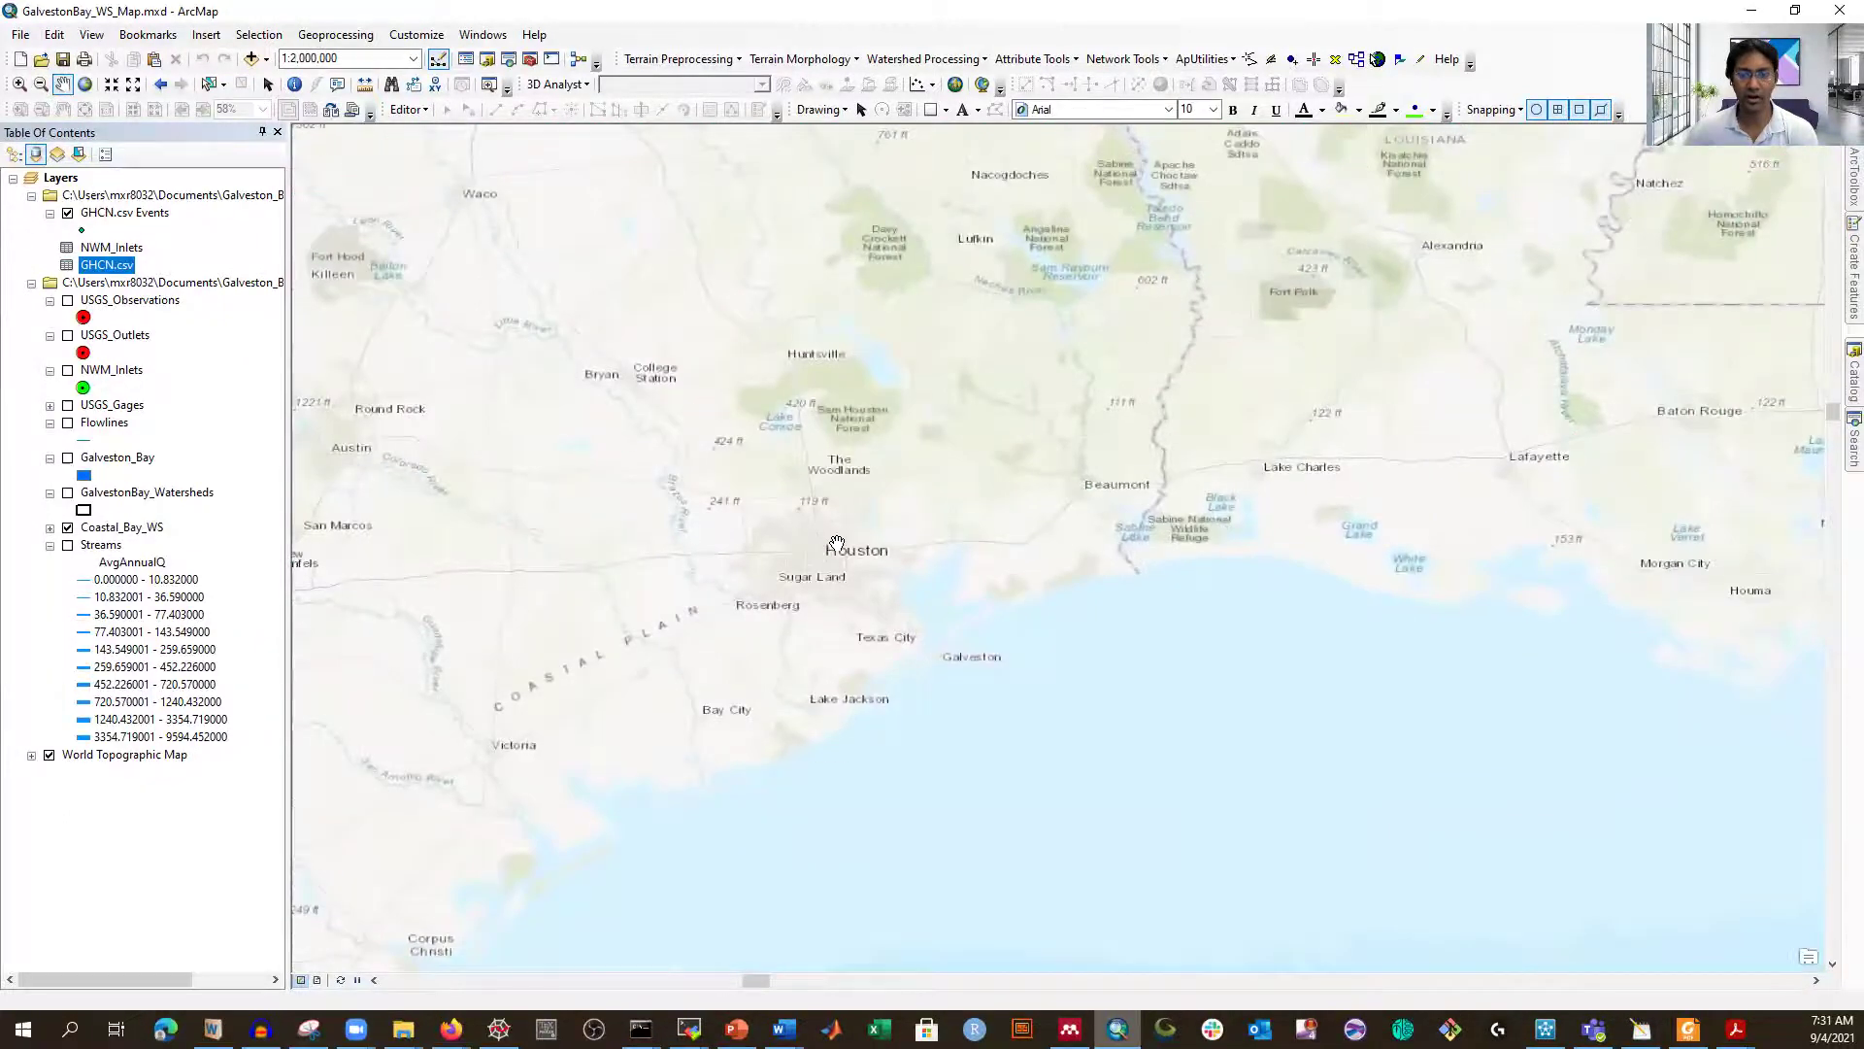
{"action": "scroll", "coordinate": [805, 522], "scroll_direction": "up", "scroll_amount": 1}
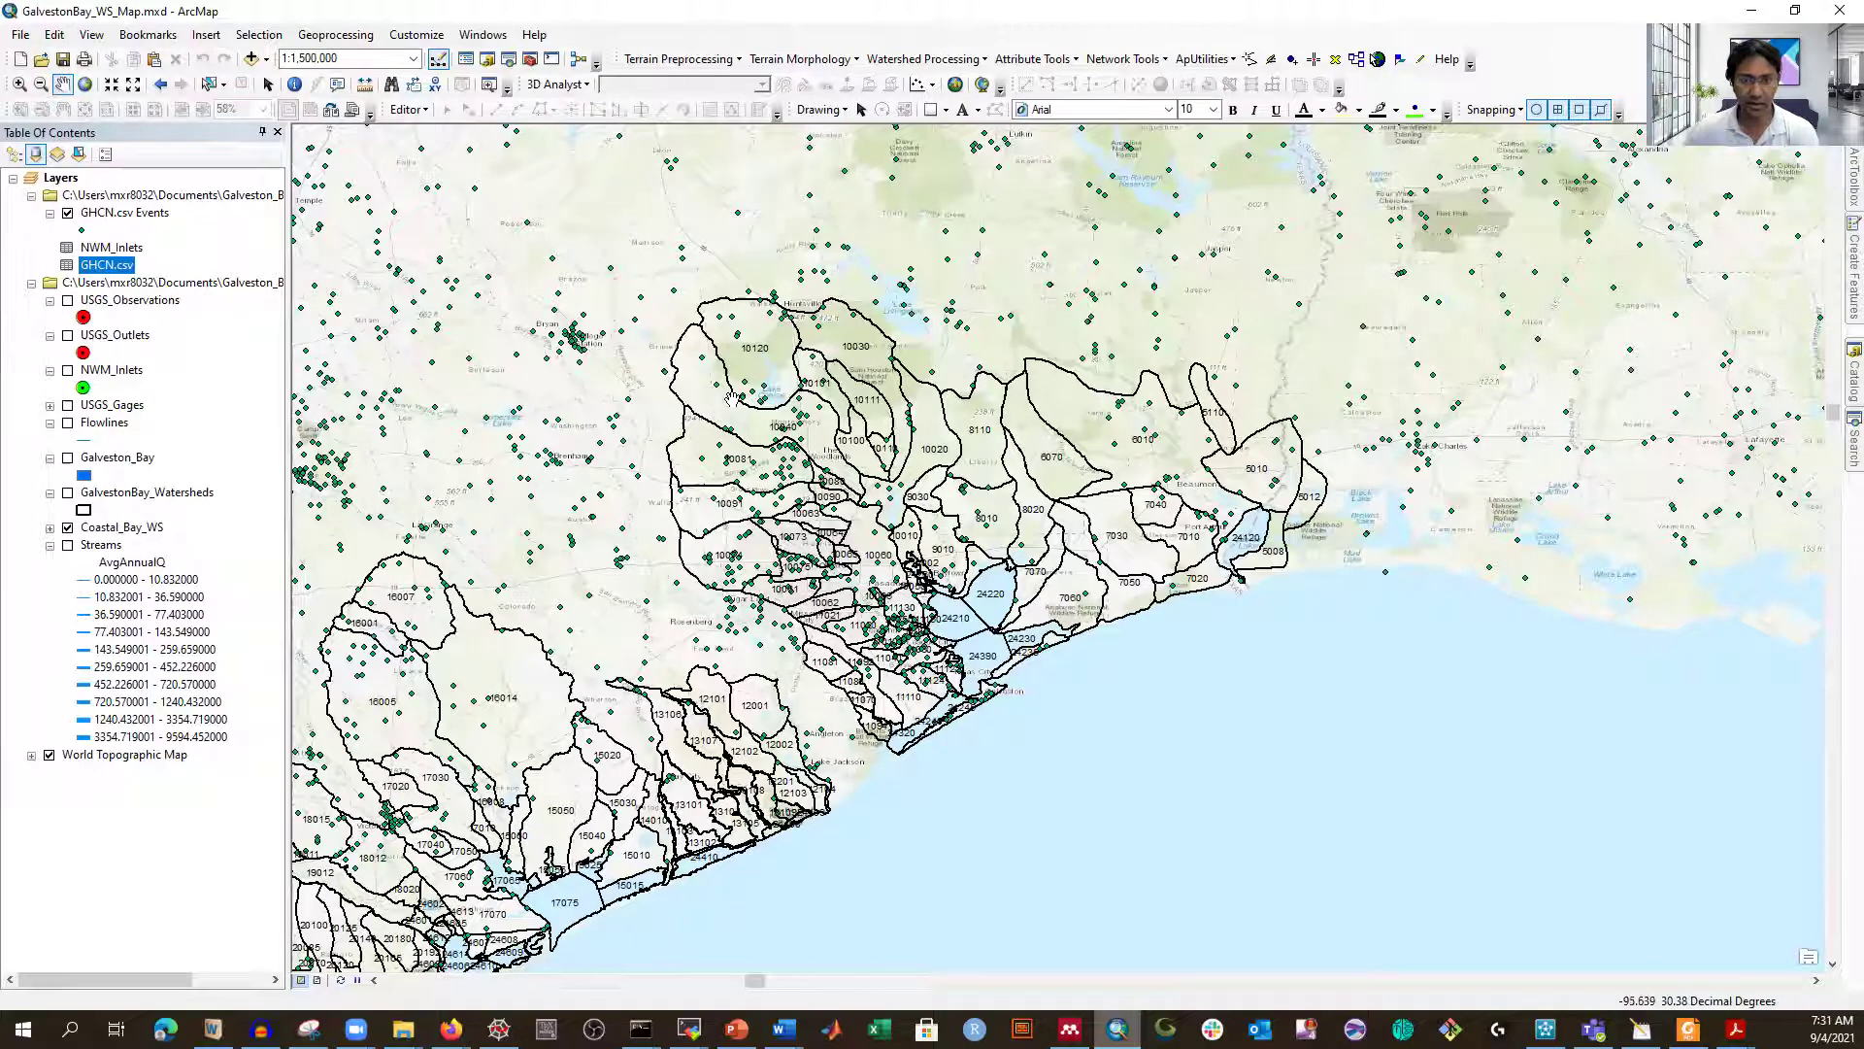
- Hide the Coastal_Bay_WS layer and show GalvestonBay_Watersheds, displaying Galveston_Bay briefly to locate the bay
{"action": "left_click", "coordinate": [68, 527]}
{"action": "left_click", "coordinate": [68, 492]}
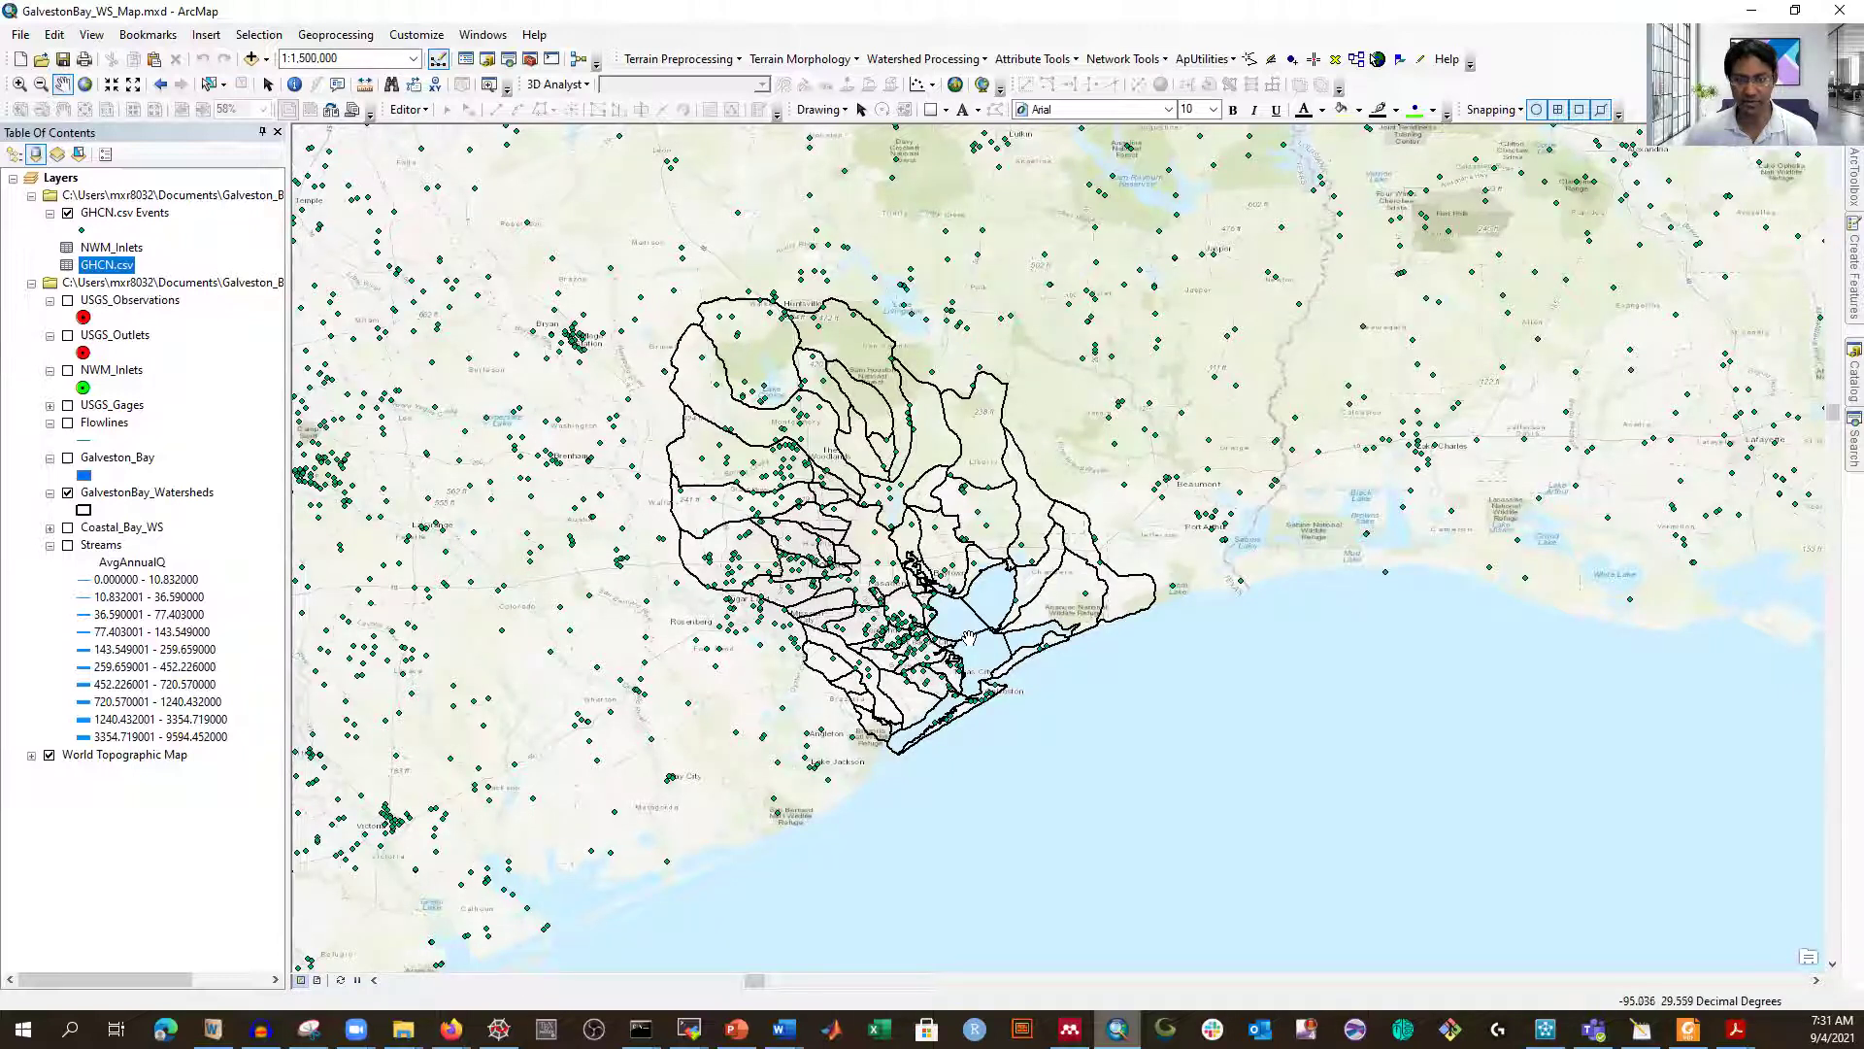
{"action": "left_click", "coordinate": [68, 459]}
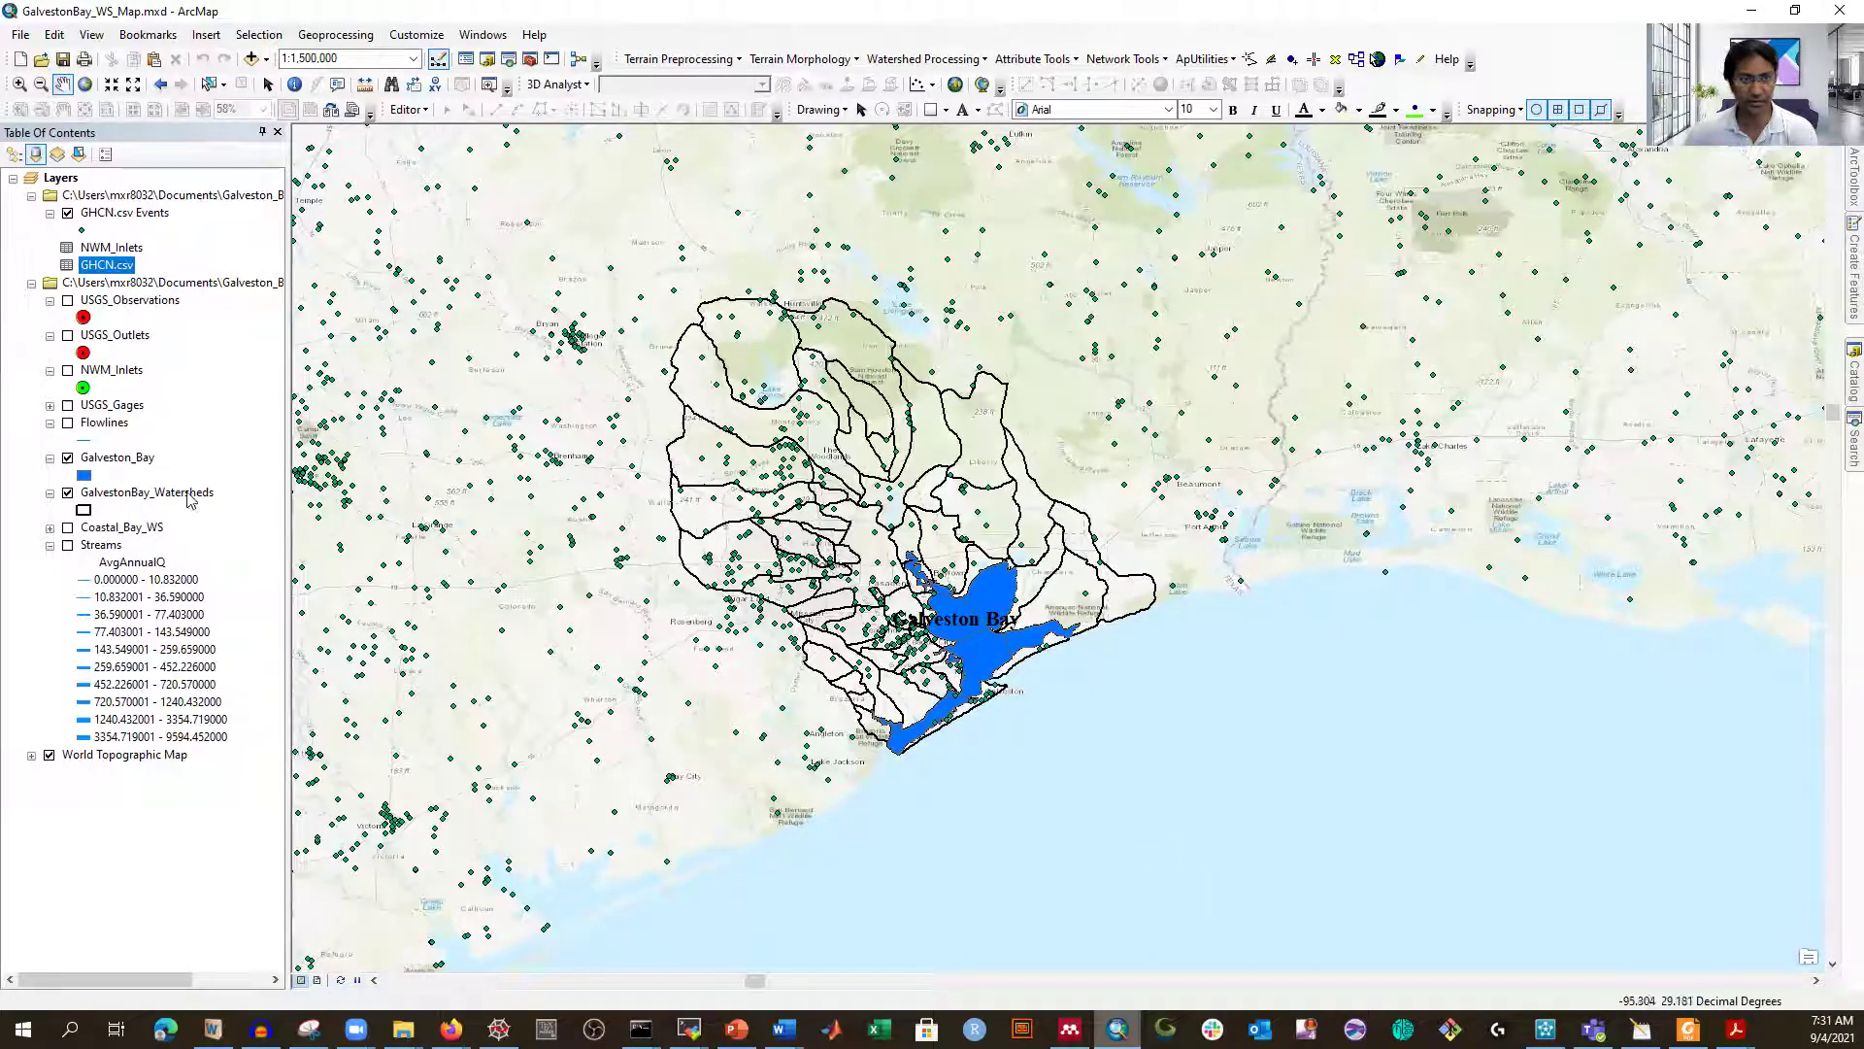
{"action": "left_click", "coordinate": [68, 458]}
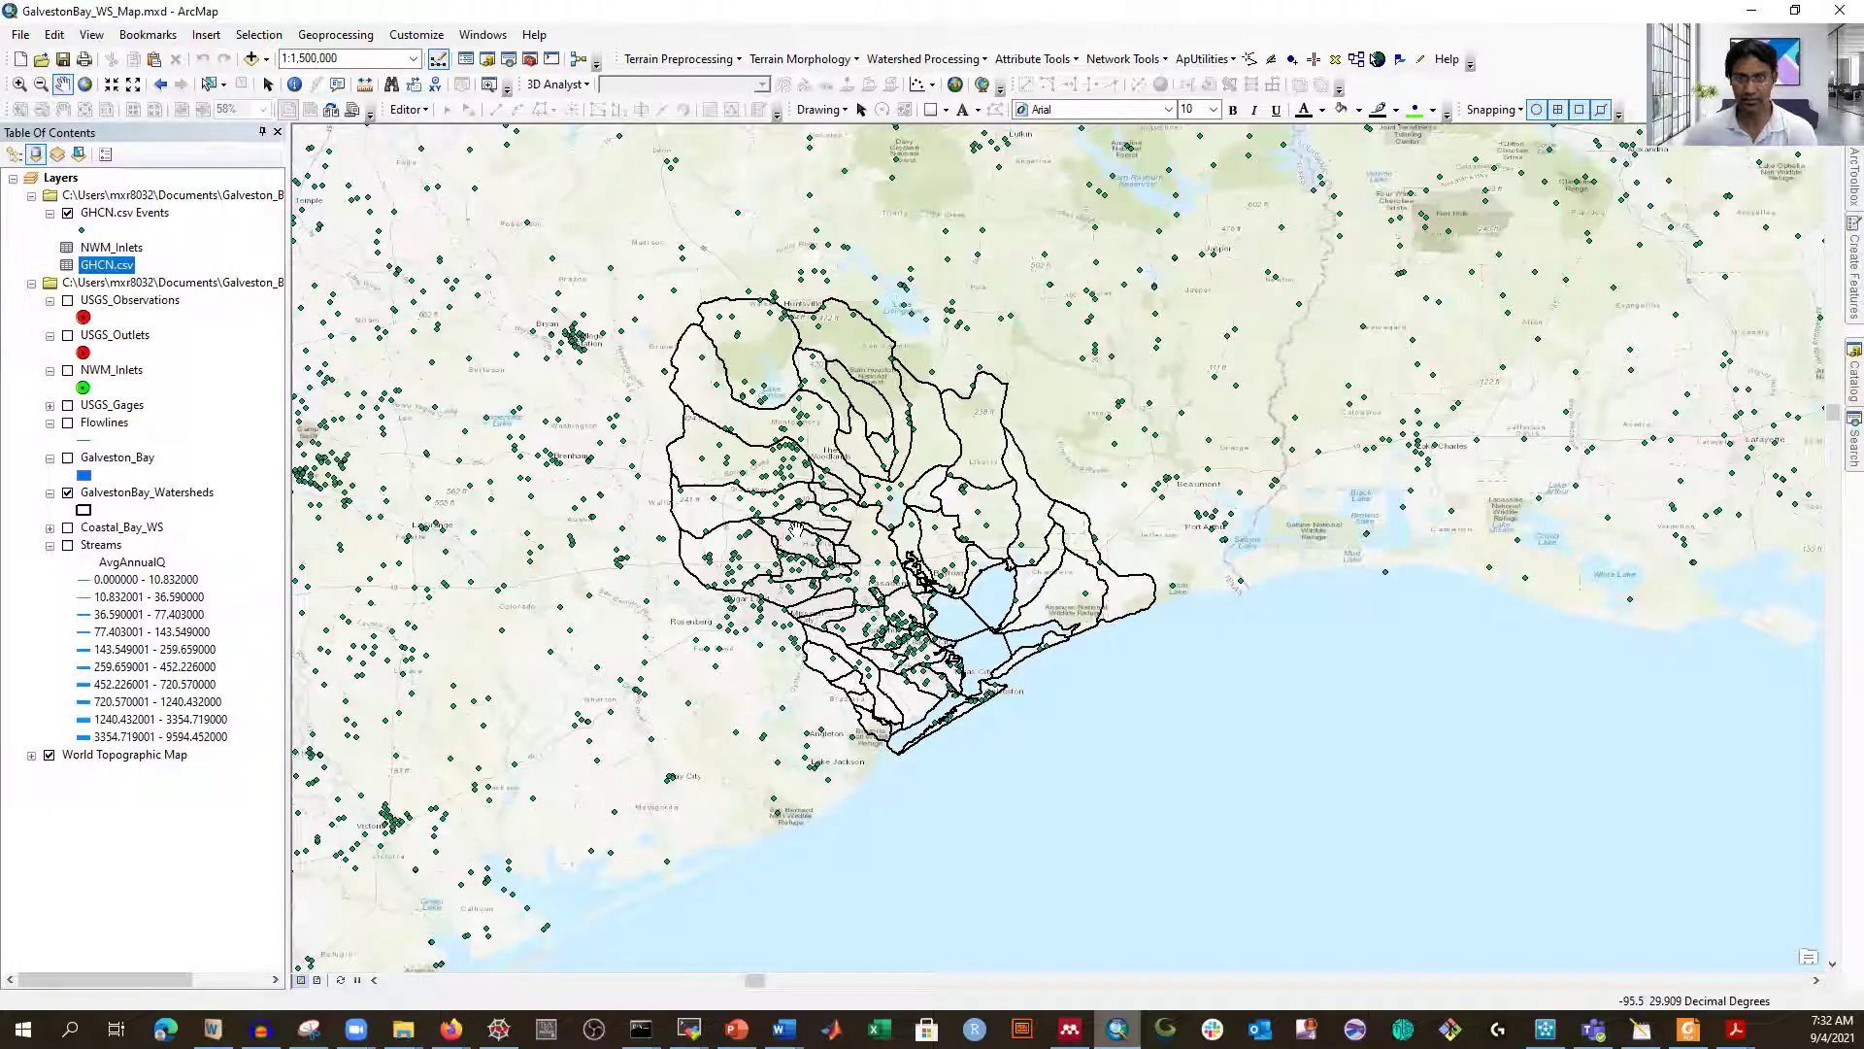
{"action": "left_click", "coordinate": [250, 37]}
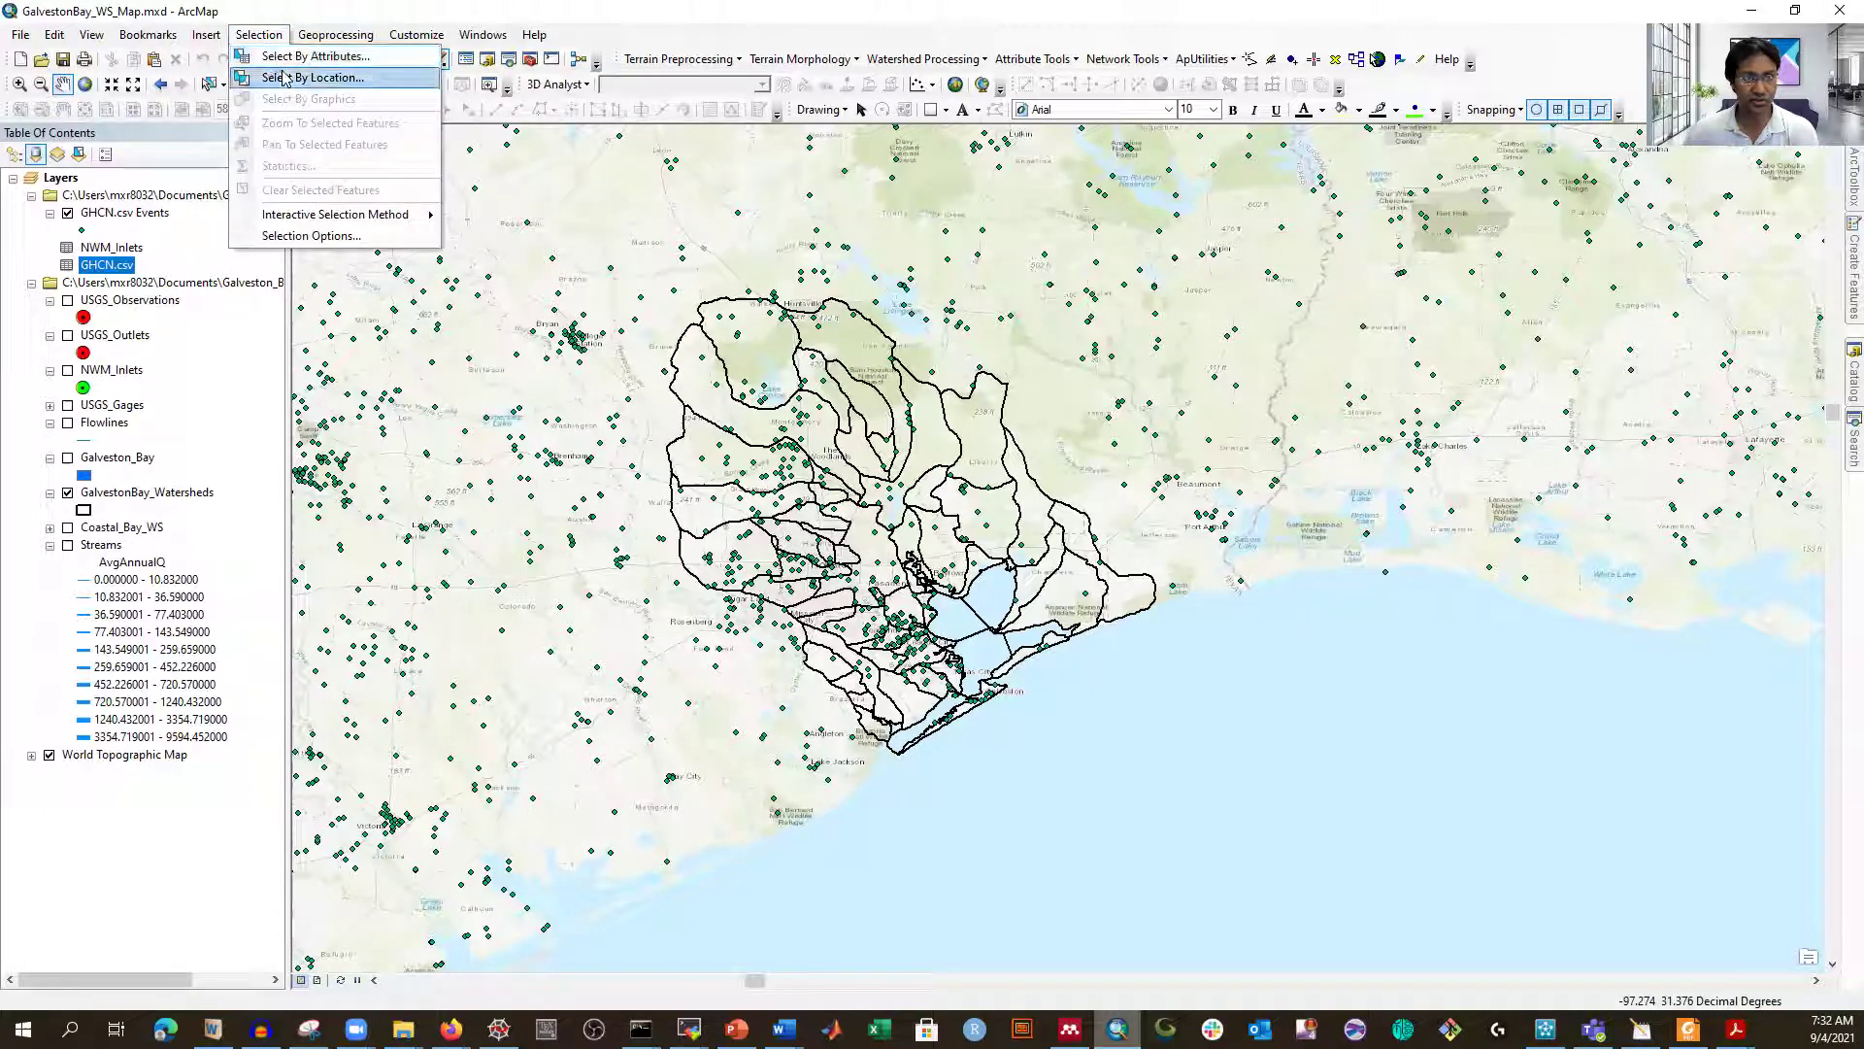
{"action": "left_click", "coordinate": [284, 80]}
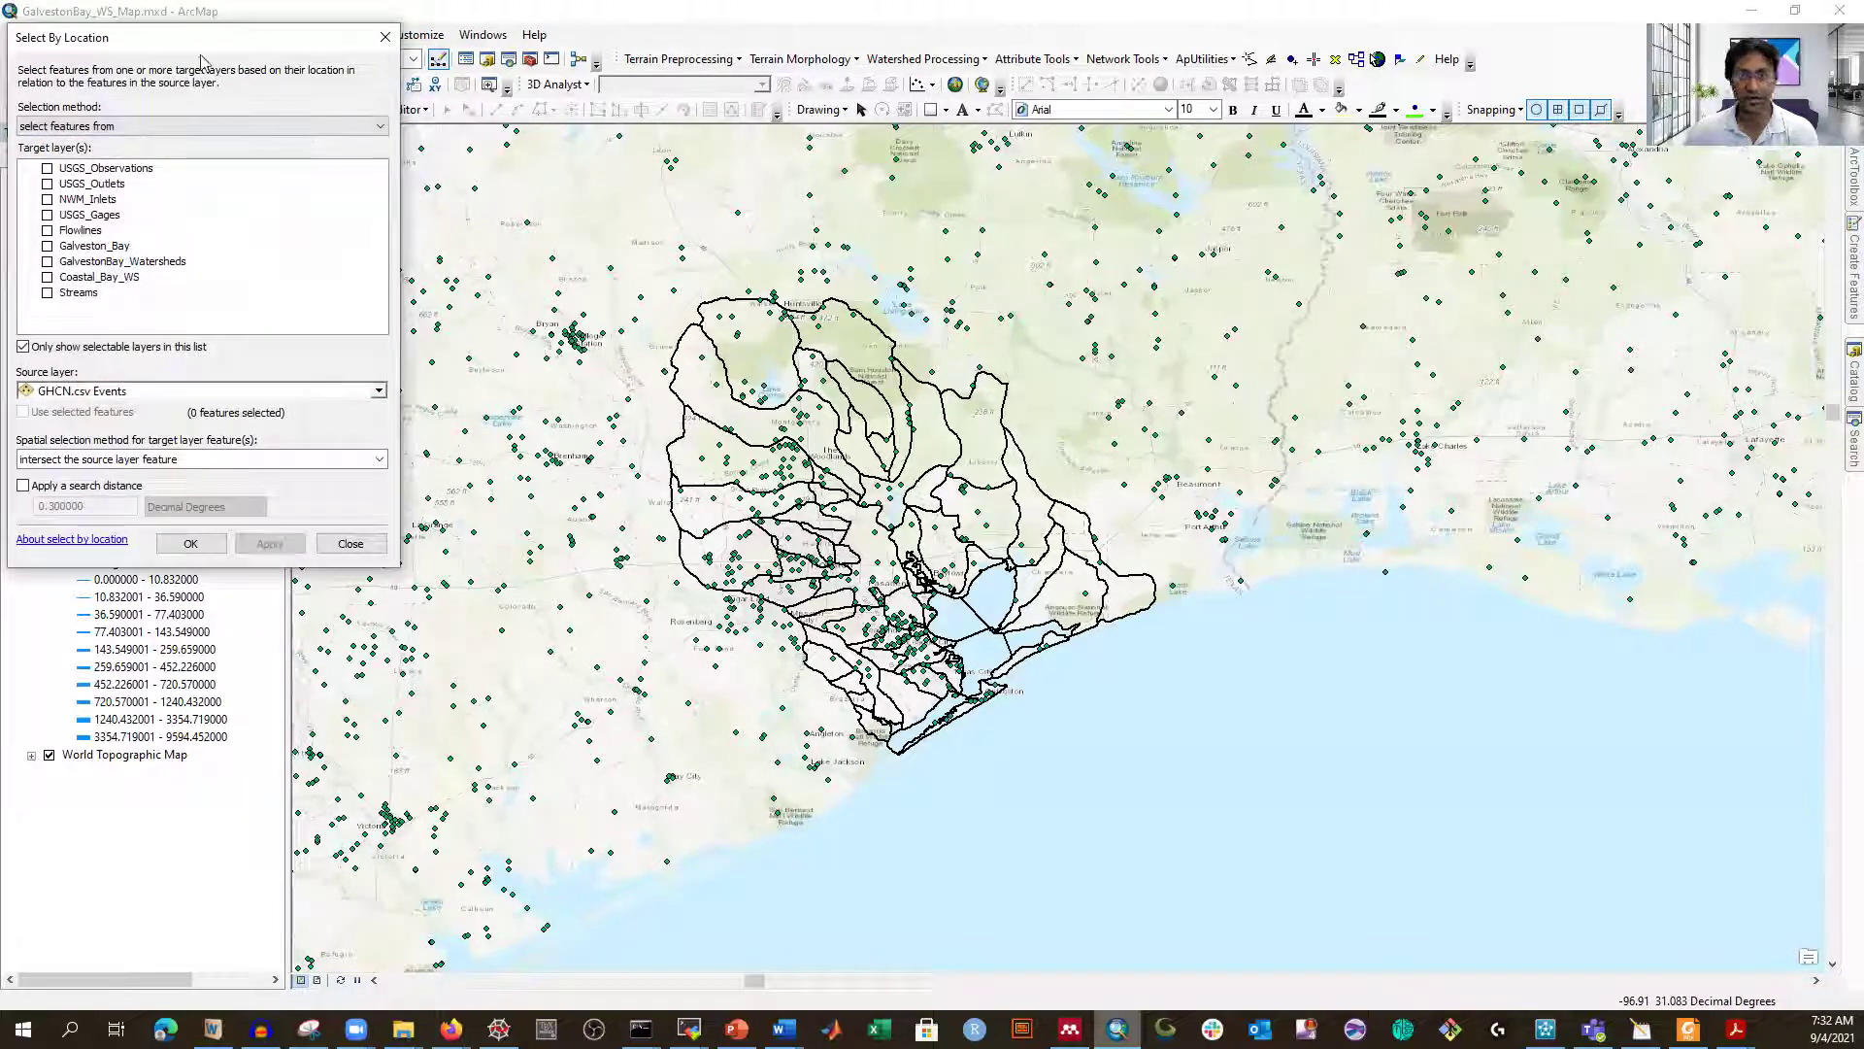
{"action": "left_click_drag", "start_coordinate": [201, 60], "coordinate": [826, 207]}
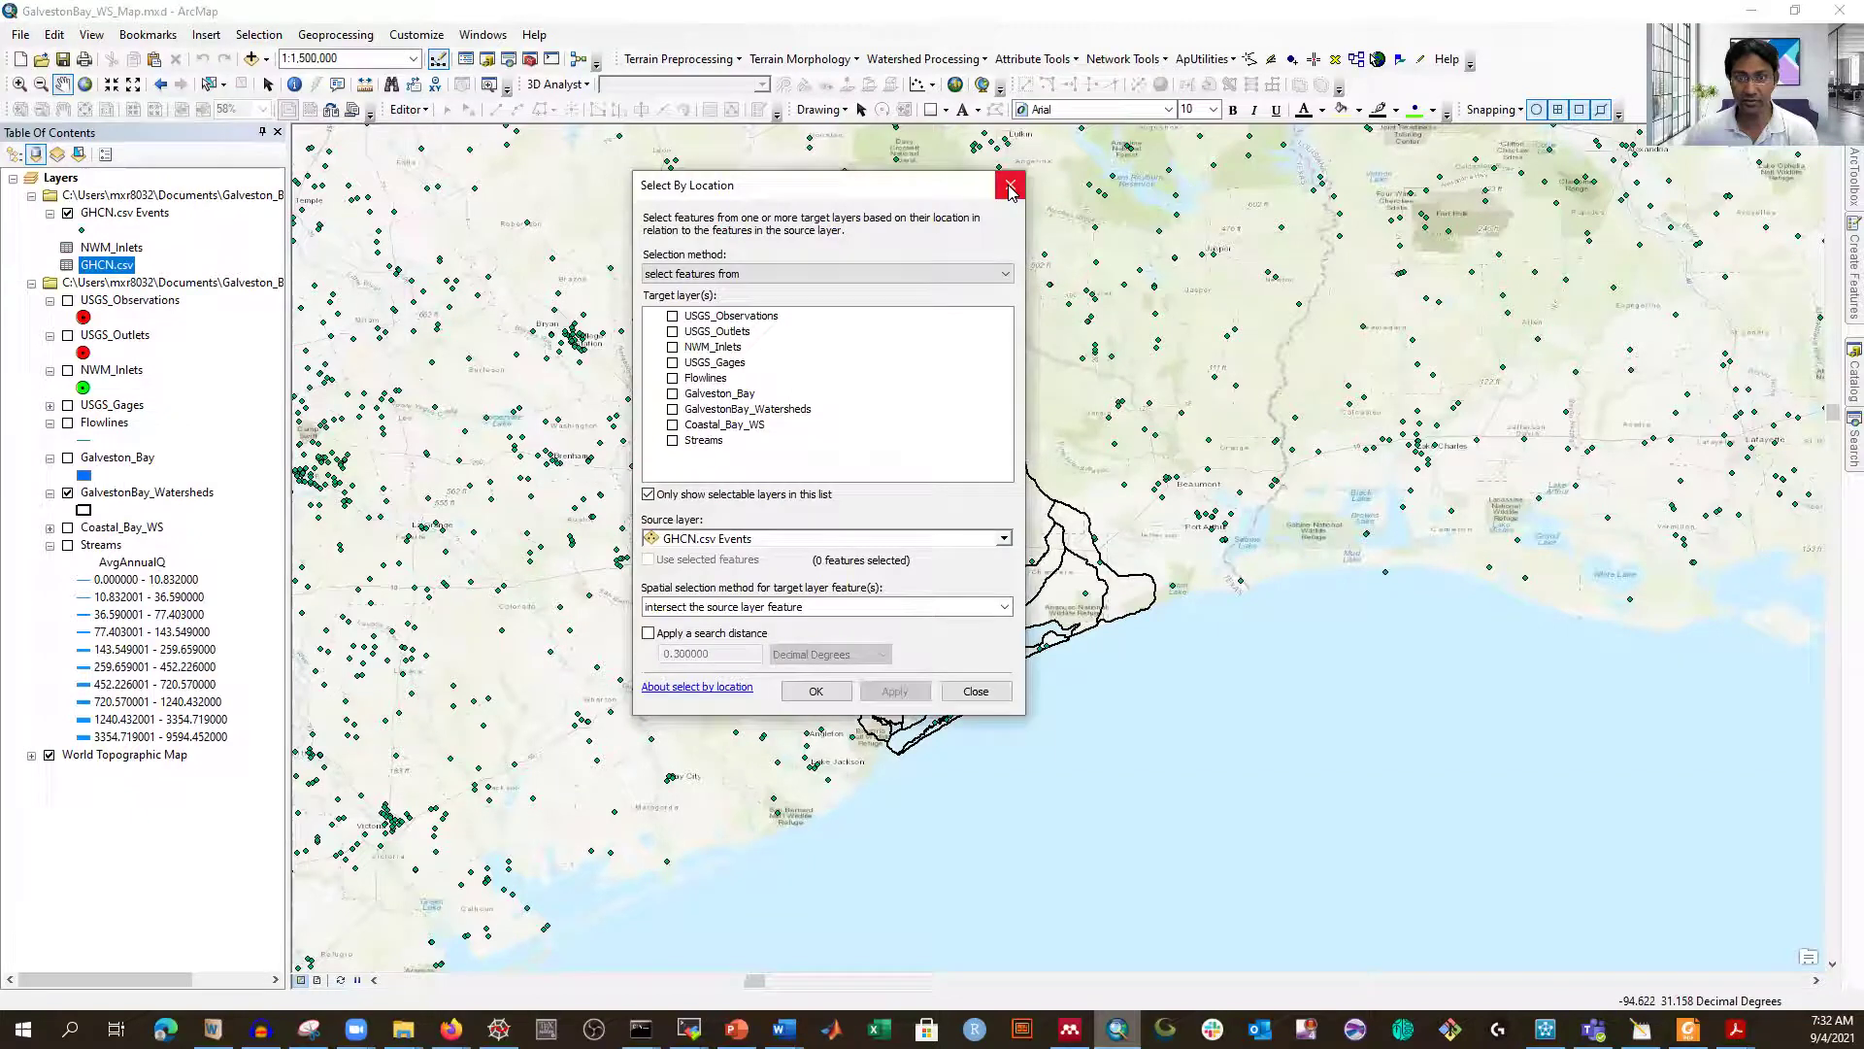
{"action": "left_click", "coordinate": [1010, 188]}
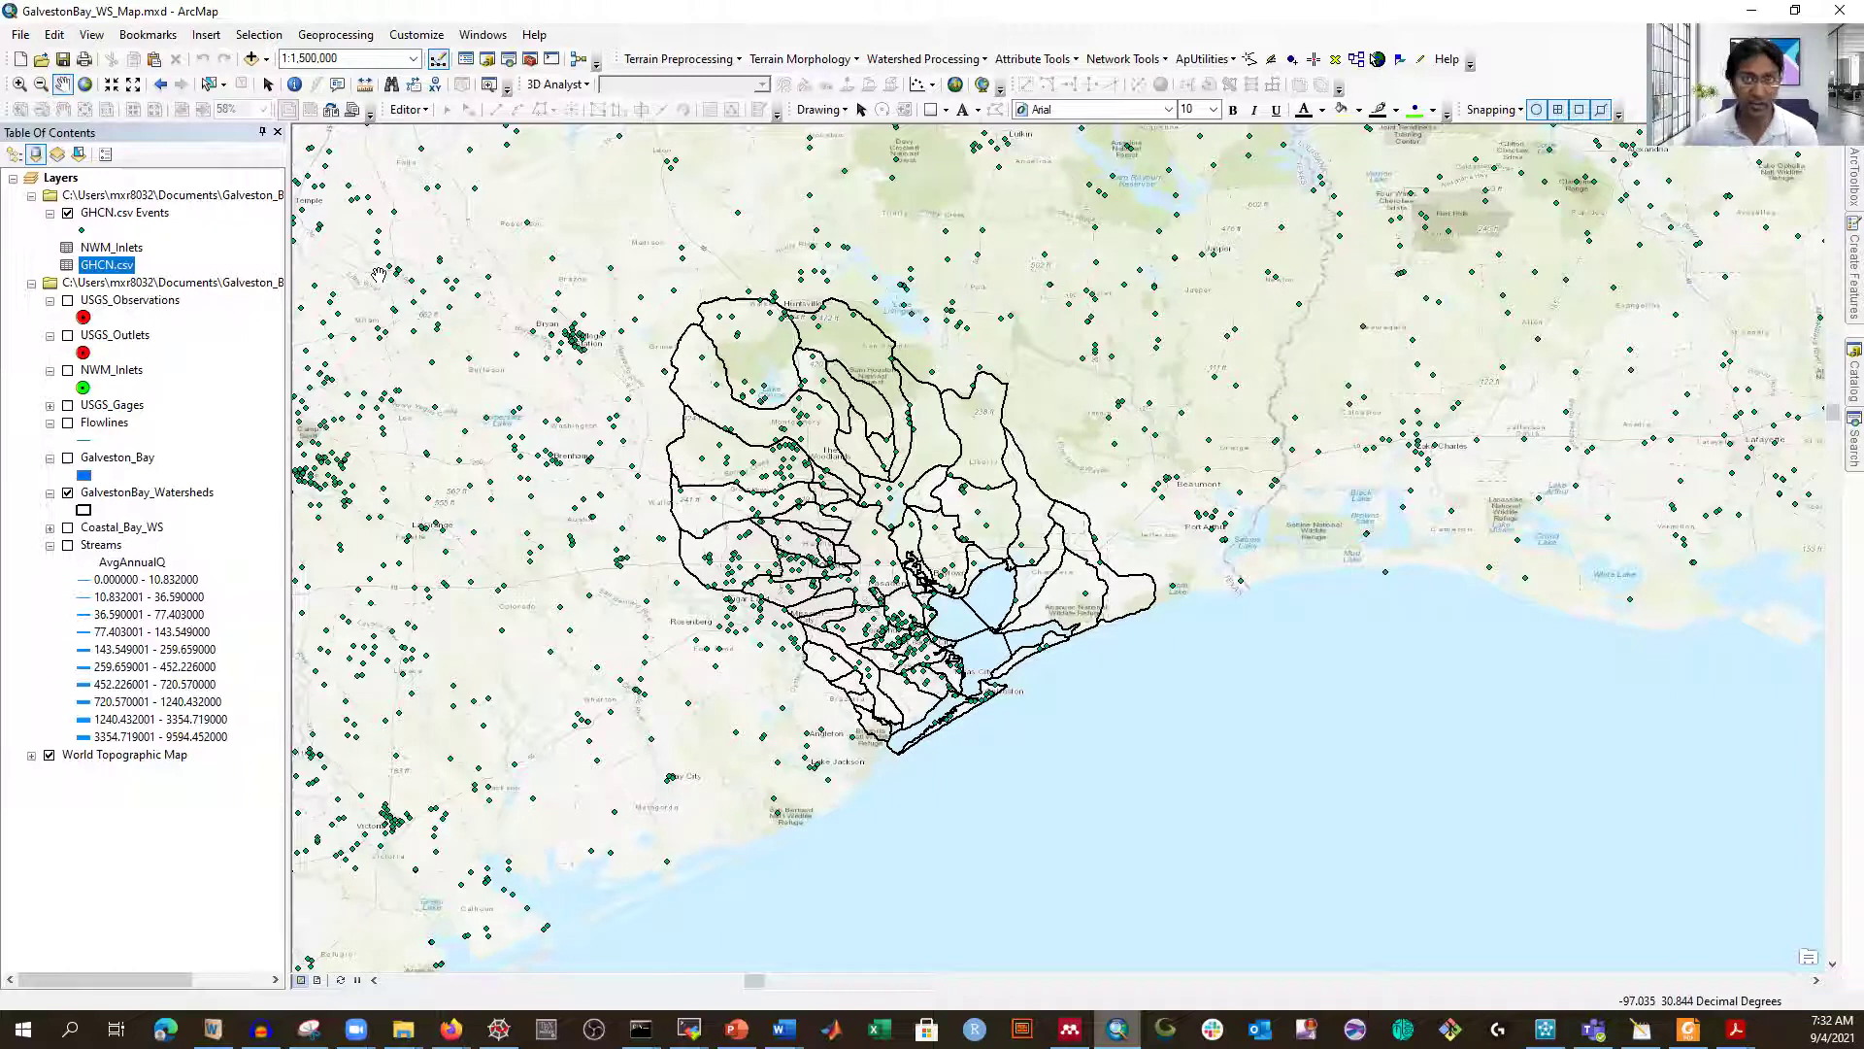
- Start exporting all records of the GHCN.csv table and browse to the Galveston_Bay_Map folder for the output
{"action": "right_click", "coordinate": [105, 268]}
{"action": "mouse_move", "coordinate": [243, 352]}
{"action": "left_click", "coordinate": [338, 369]}
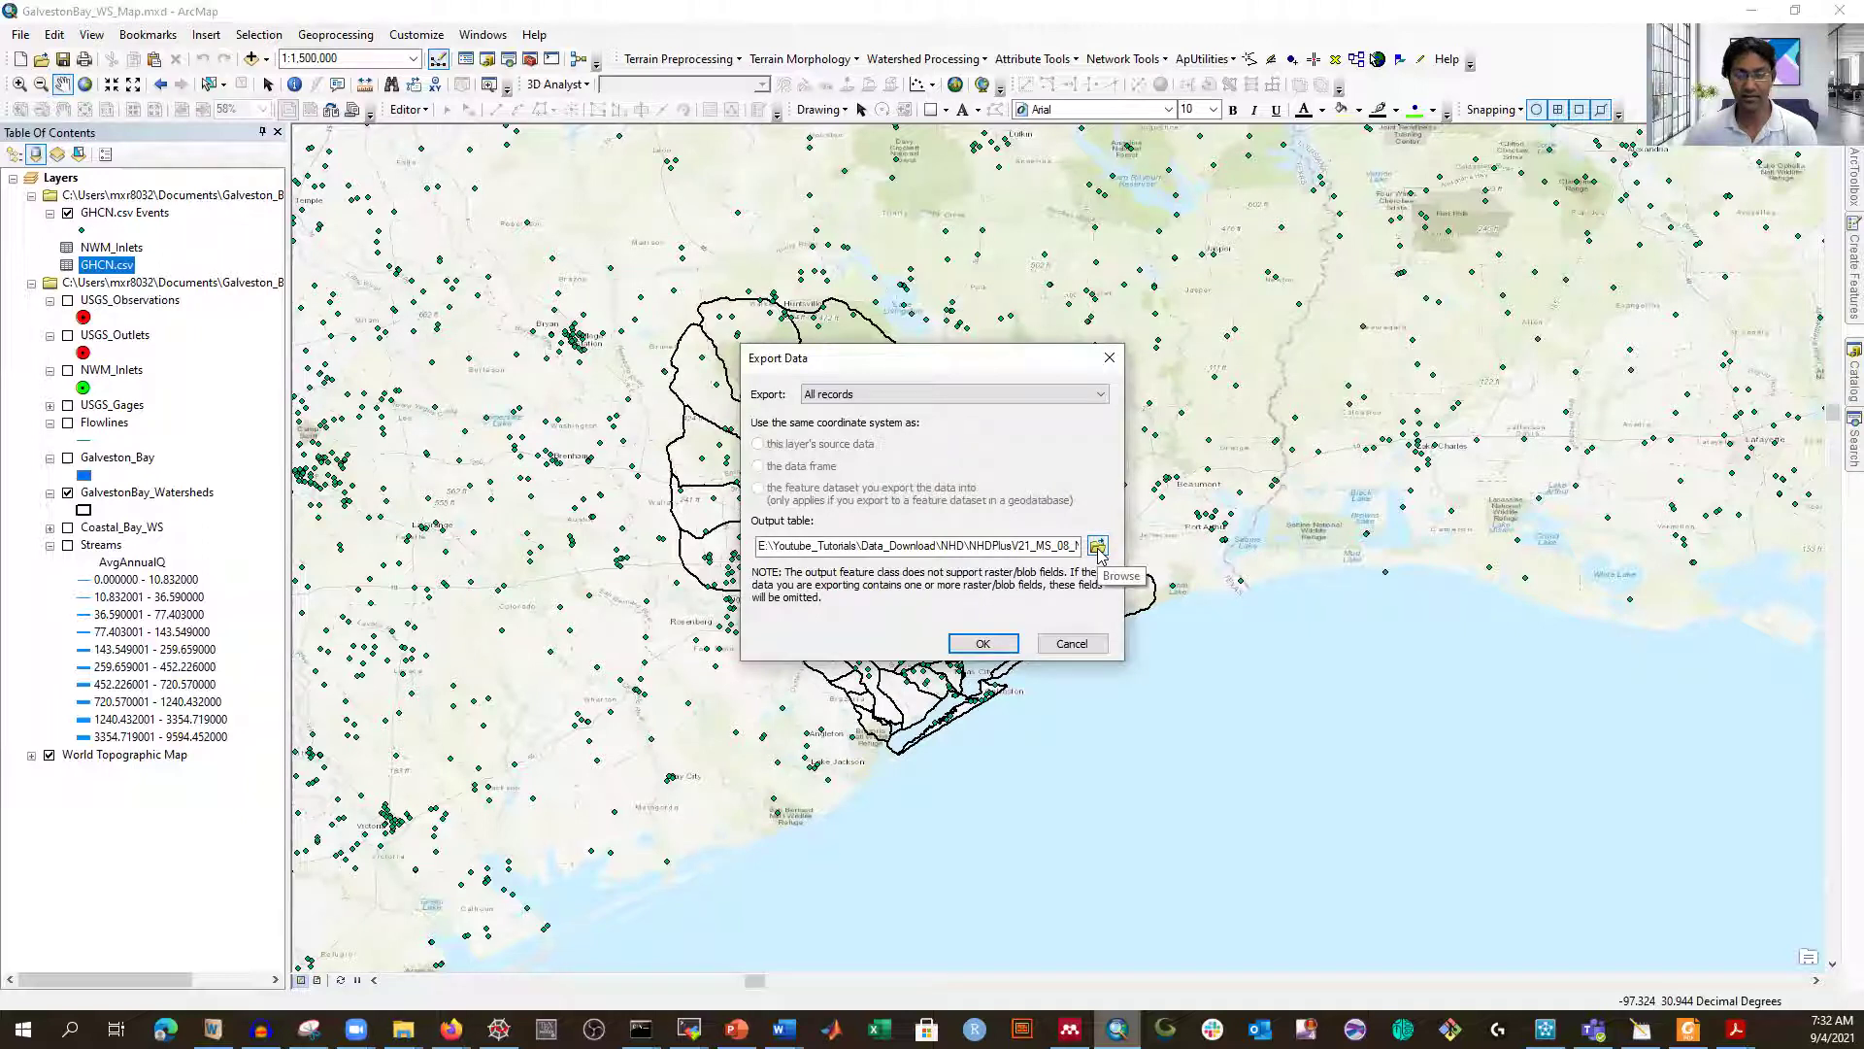
{"action": "left_click", "coordinate": [1098, 549]}
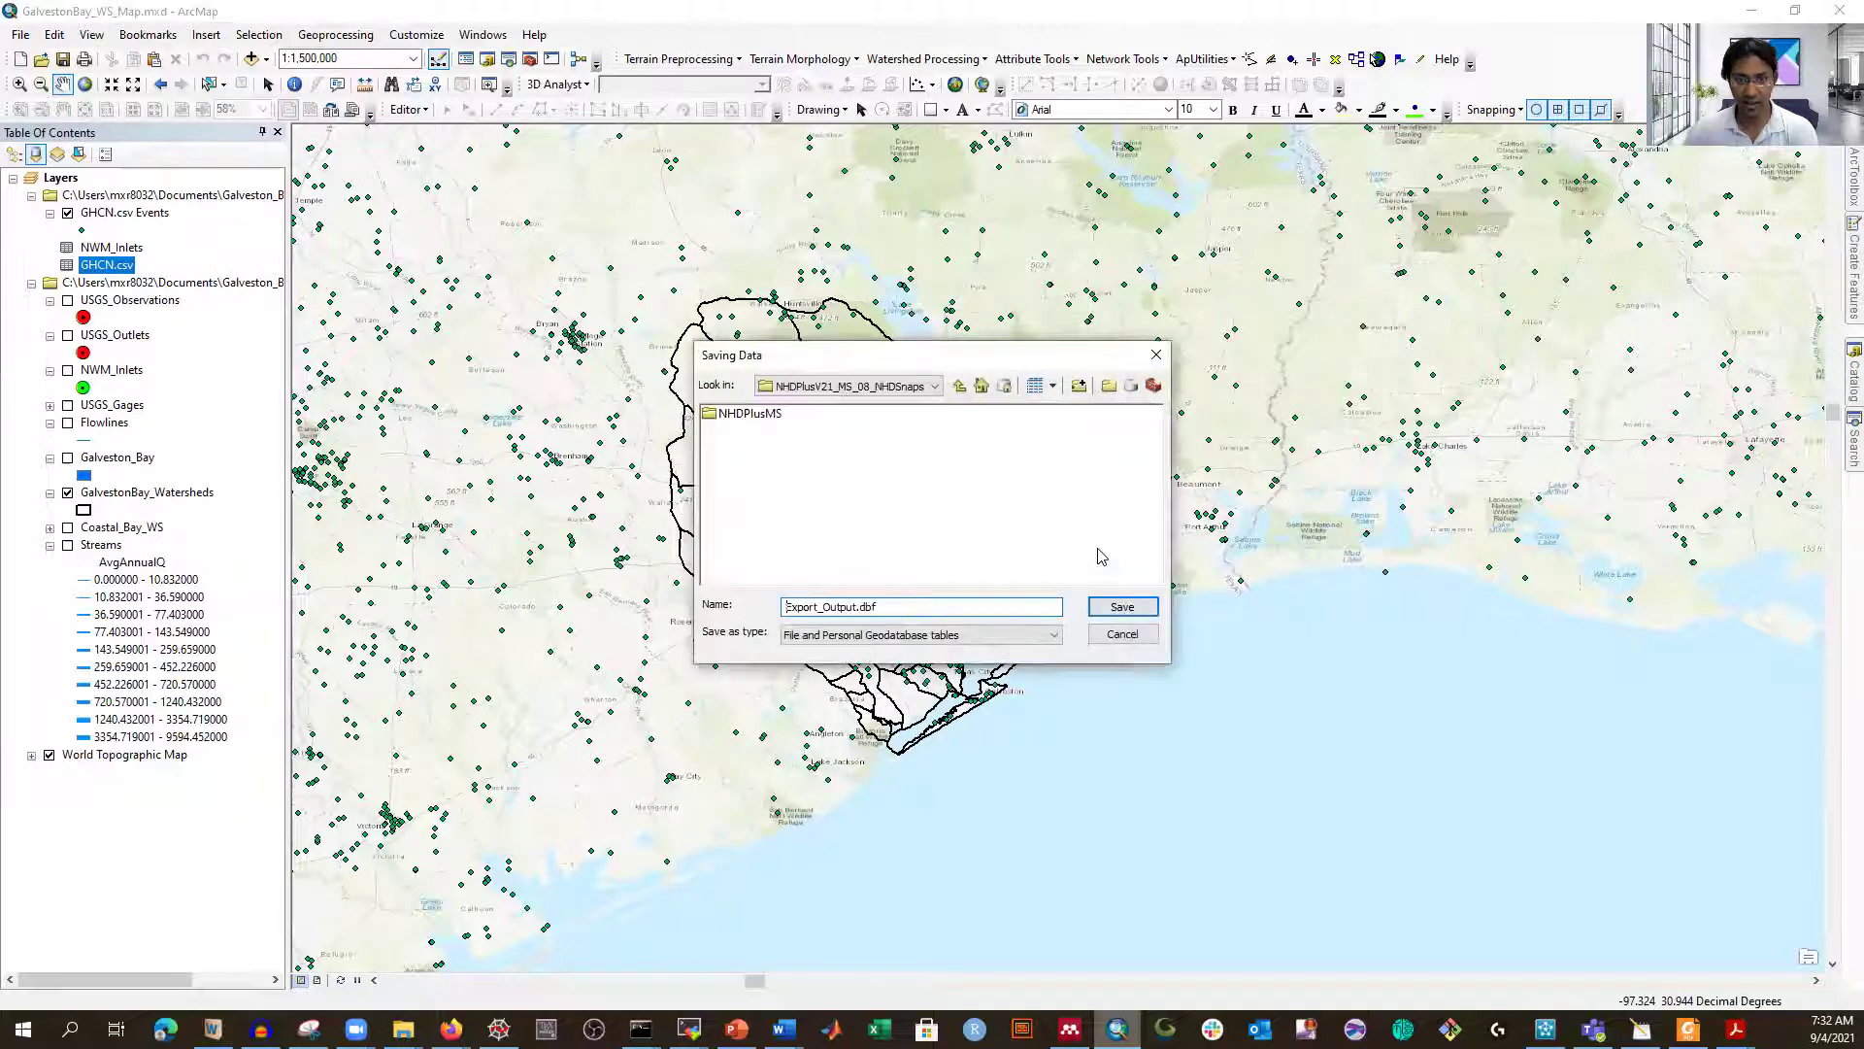
{"action": "left_click", "coordinate": [1006, 388]}
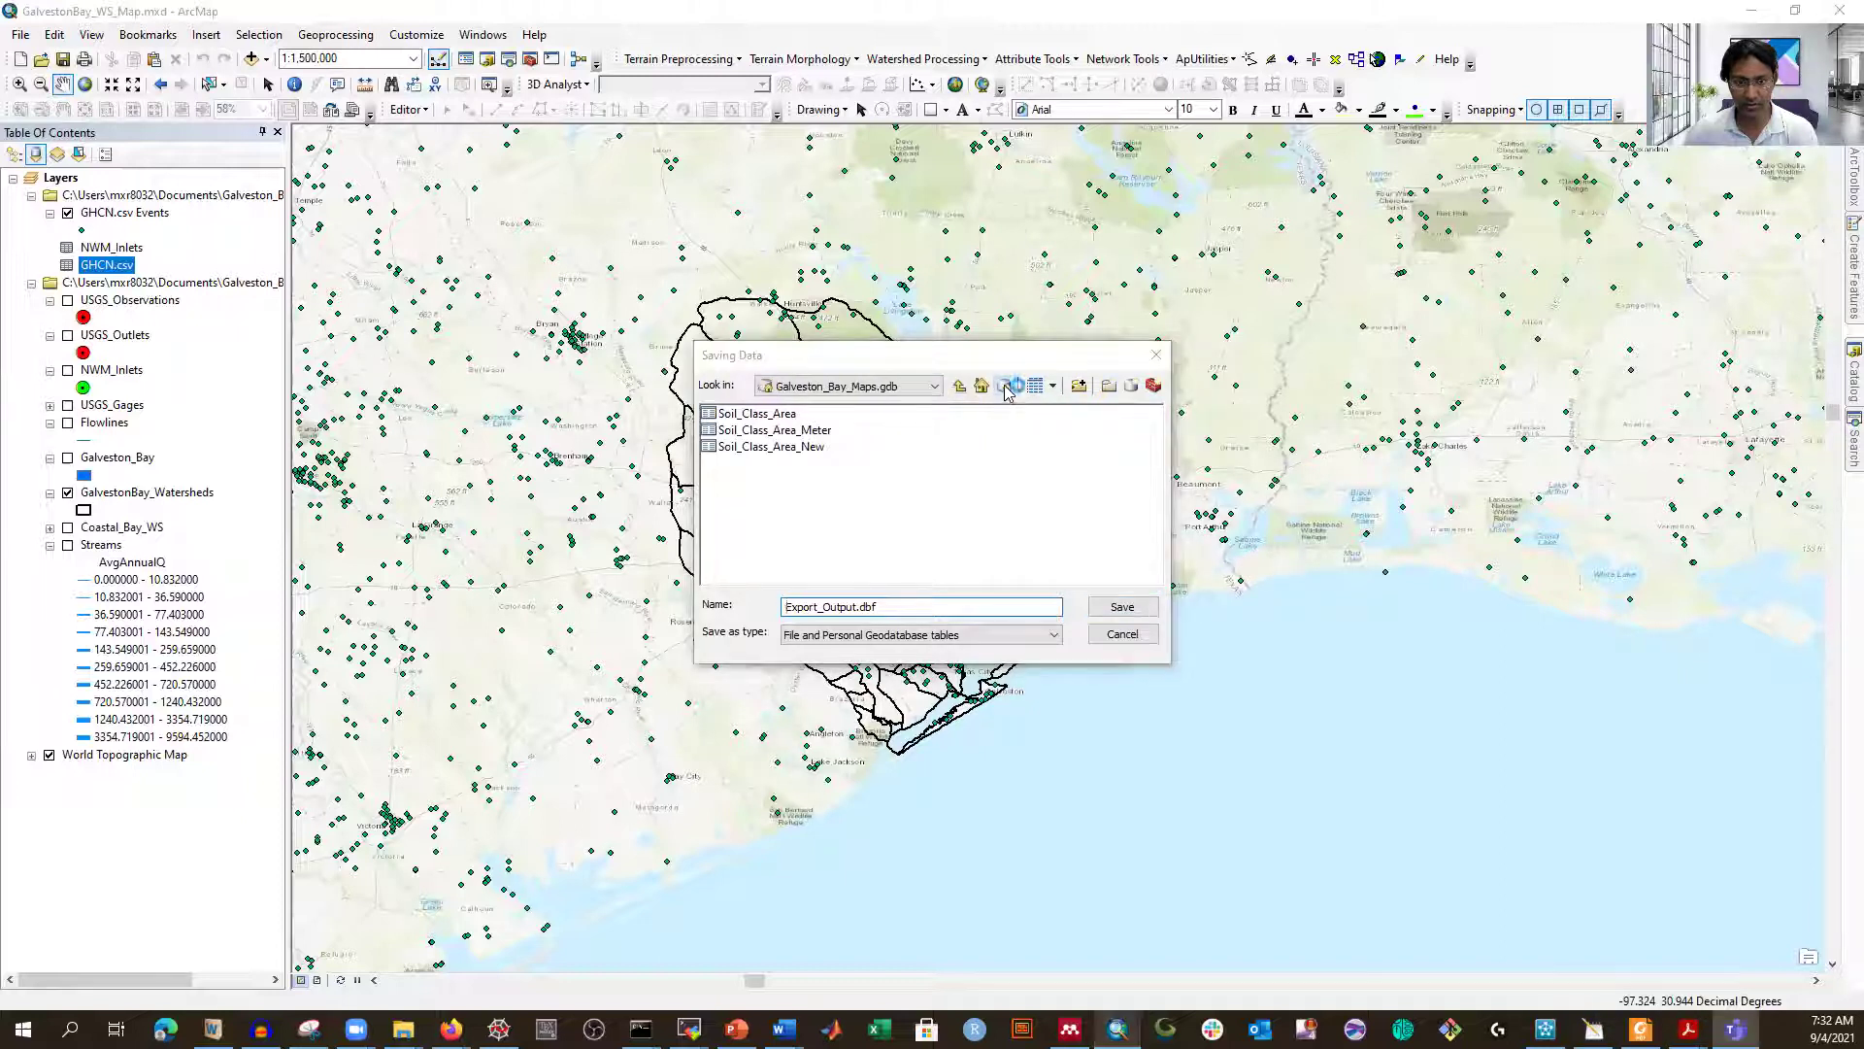
{"action": "left_click", "coordinate": [934, 387]}
{"action": "left_click", "coordinate": [935, 408]}
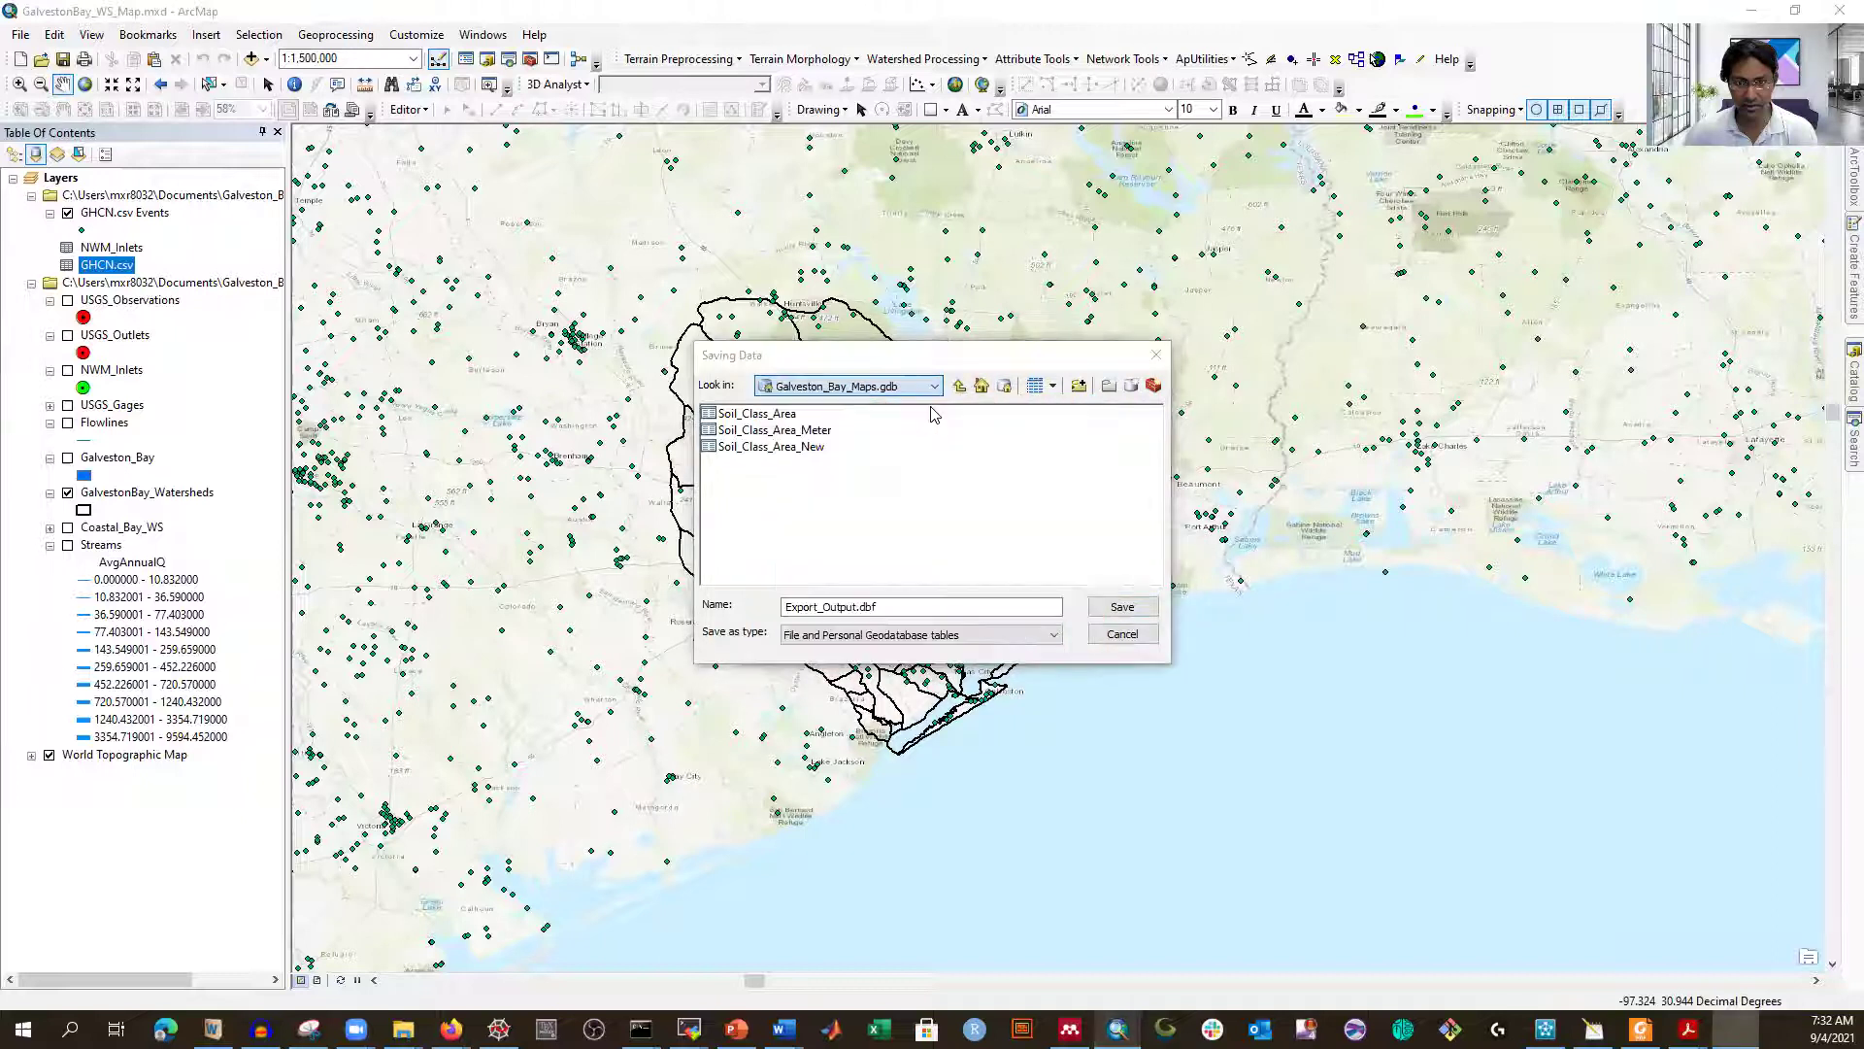
{"action": "left_click", "coordinate": [961, 389]}
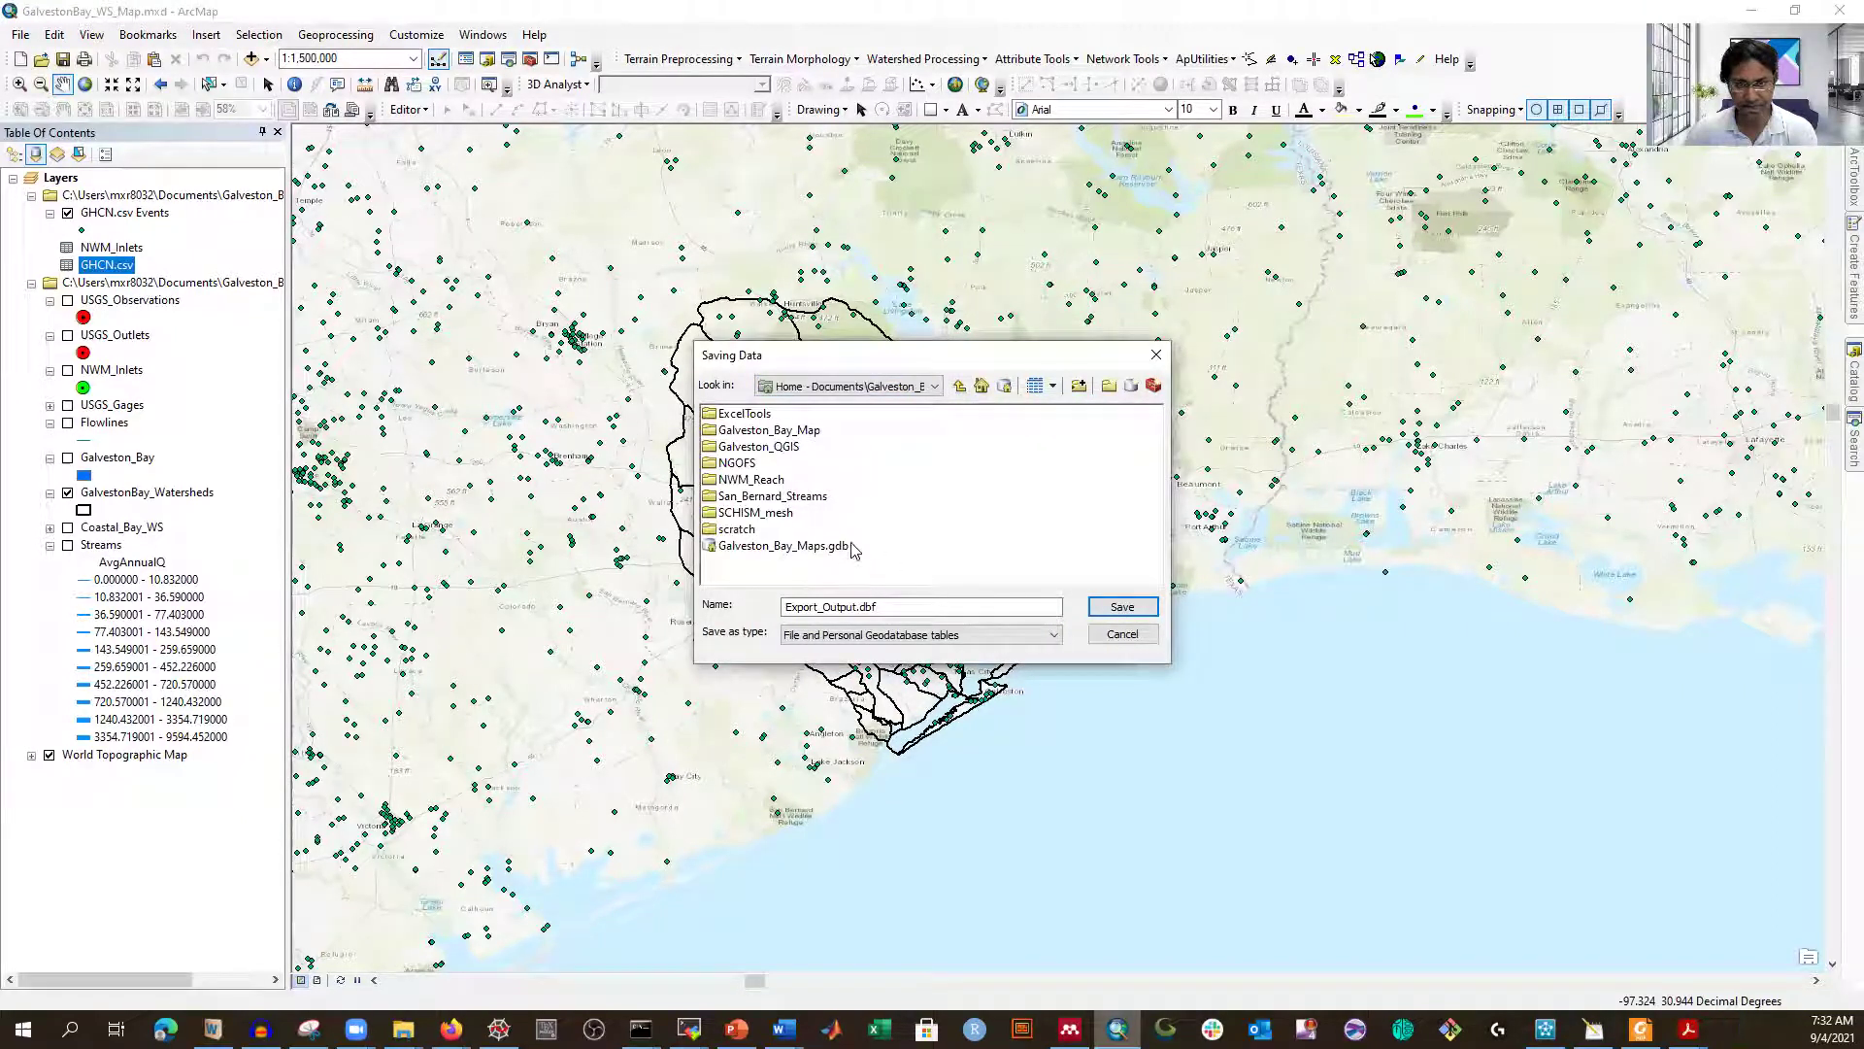
{"action": "double_click", "coordinate": [767, 431]}
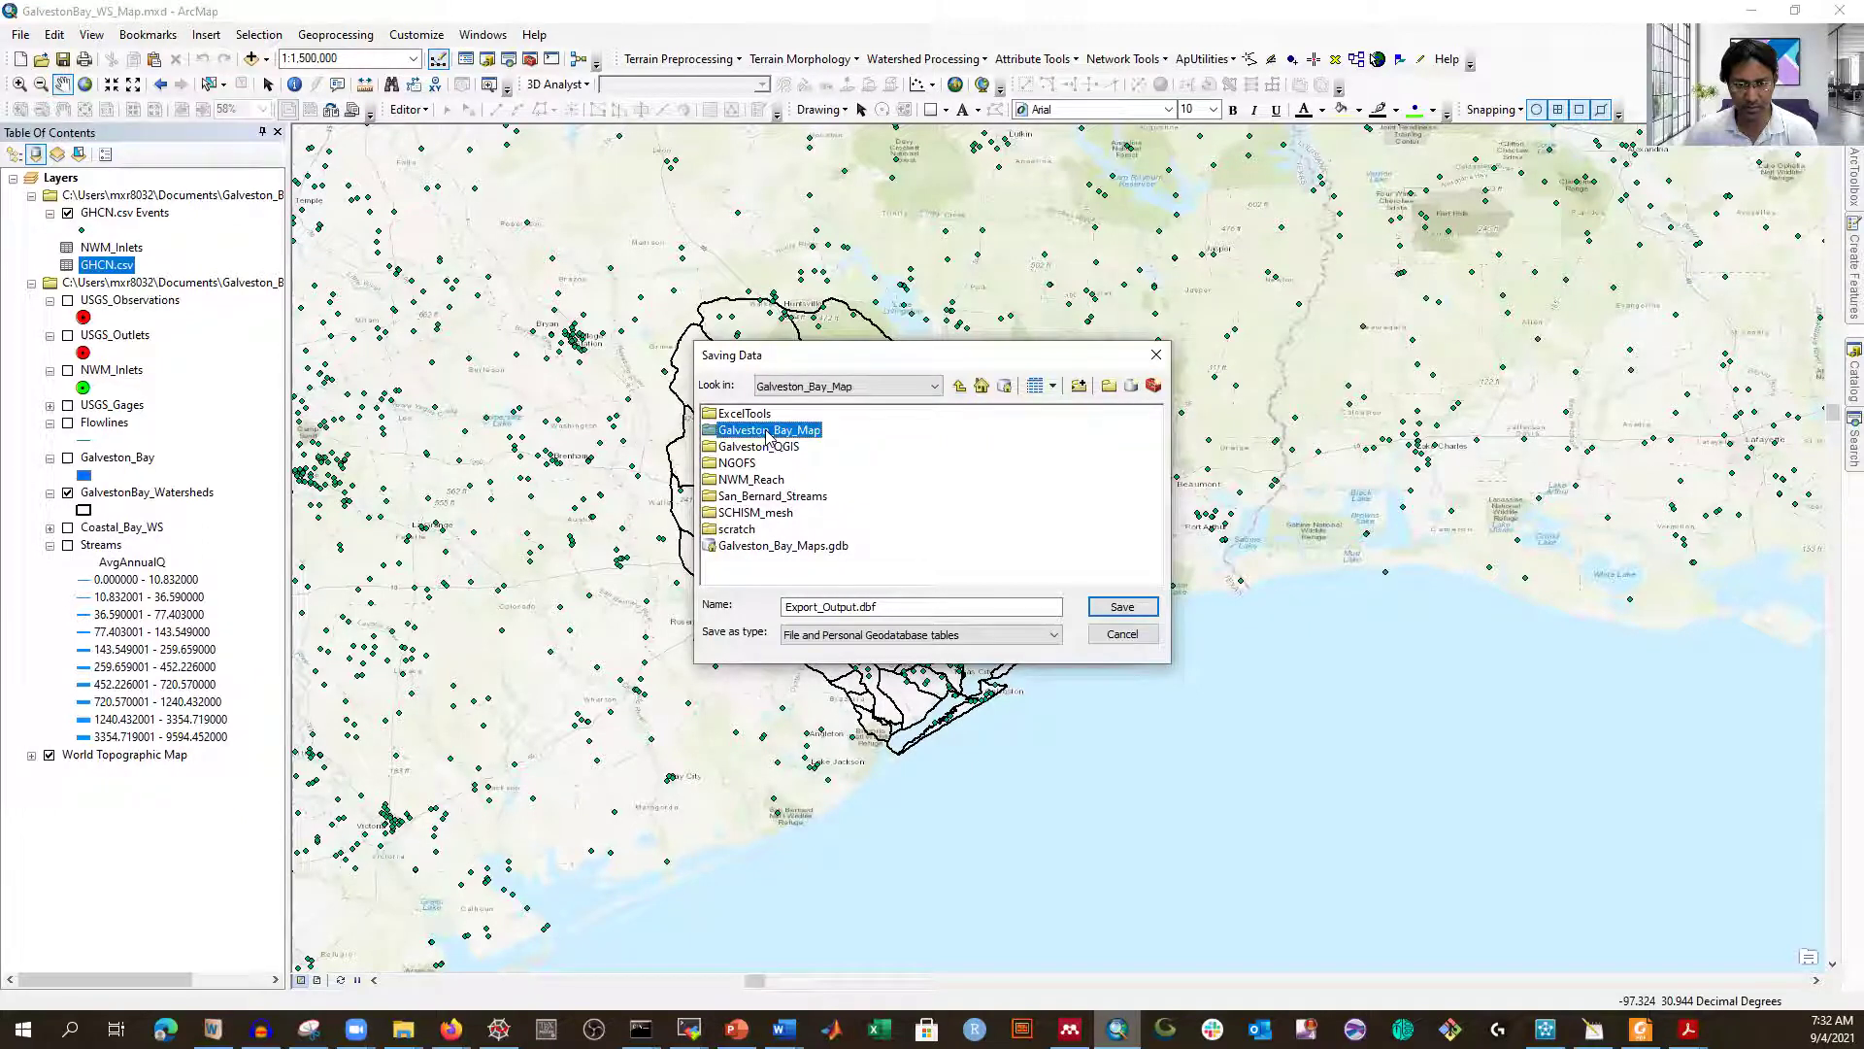
- Create a folder named GHCN_Shapefiles inside Galveston_Bay_Map and open it
{"action": "left_click", "coordinate": [1108, 386]}
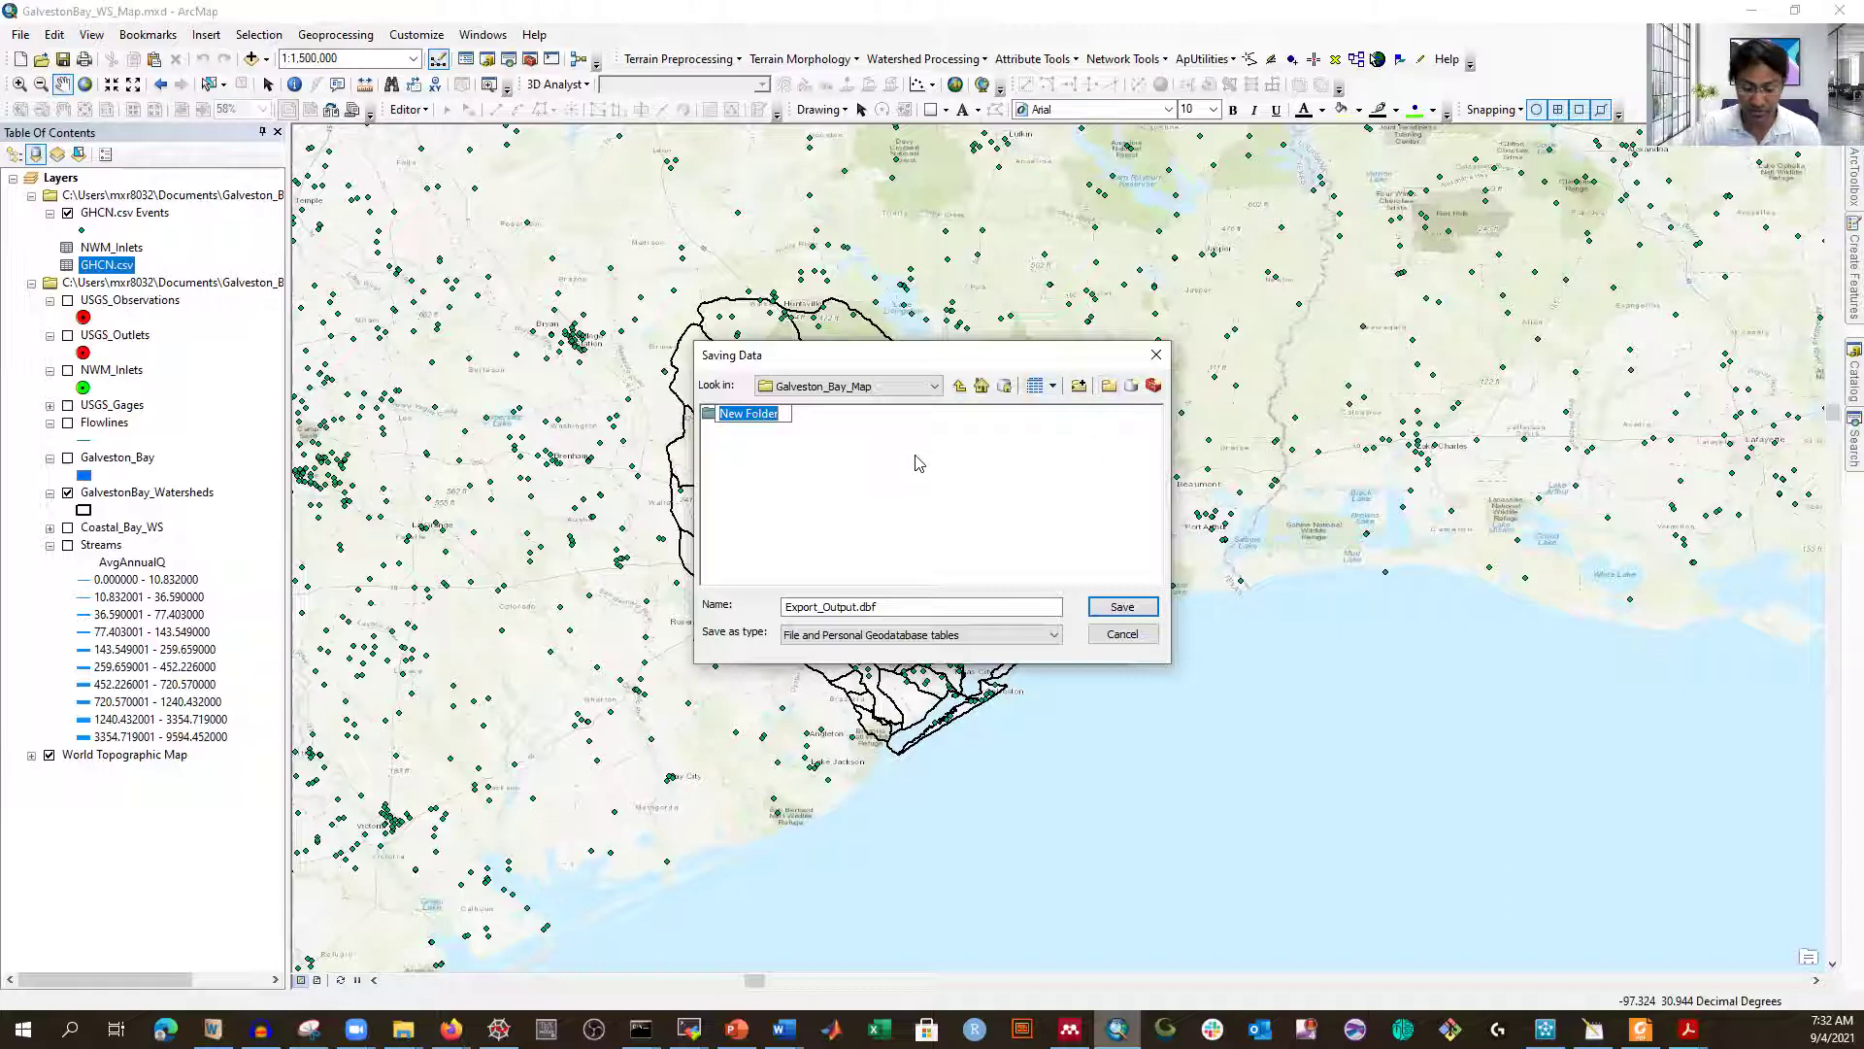
{"action": "type", "text": "GH"}
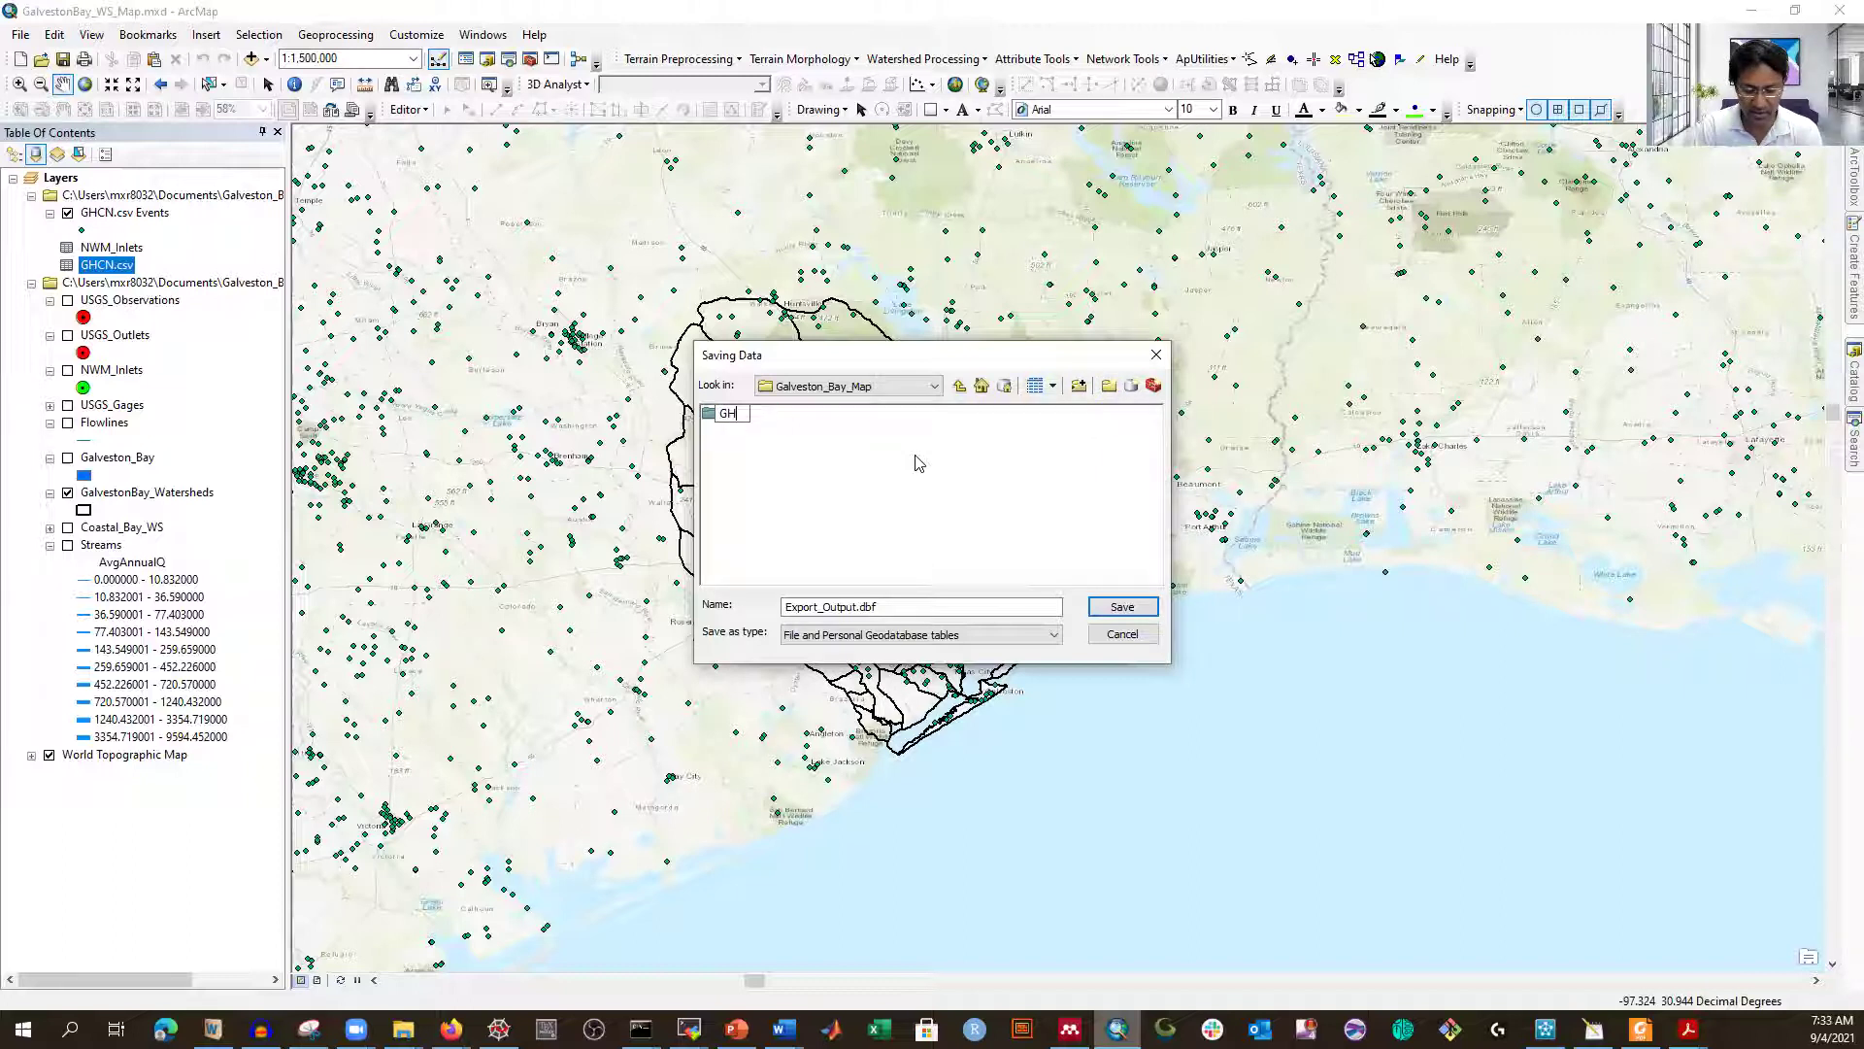
{"action": "type", "text": "CN_Shao"}
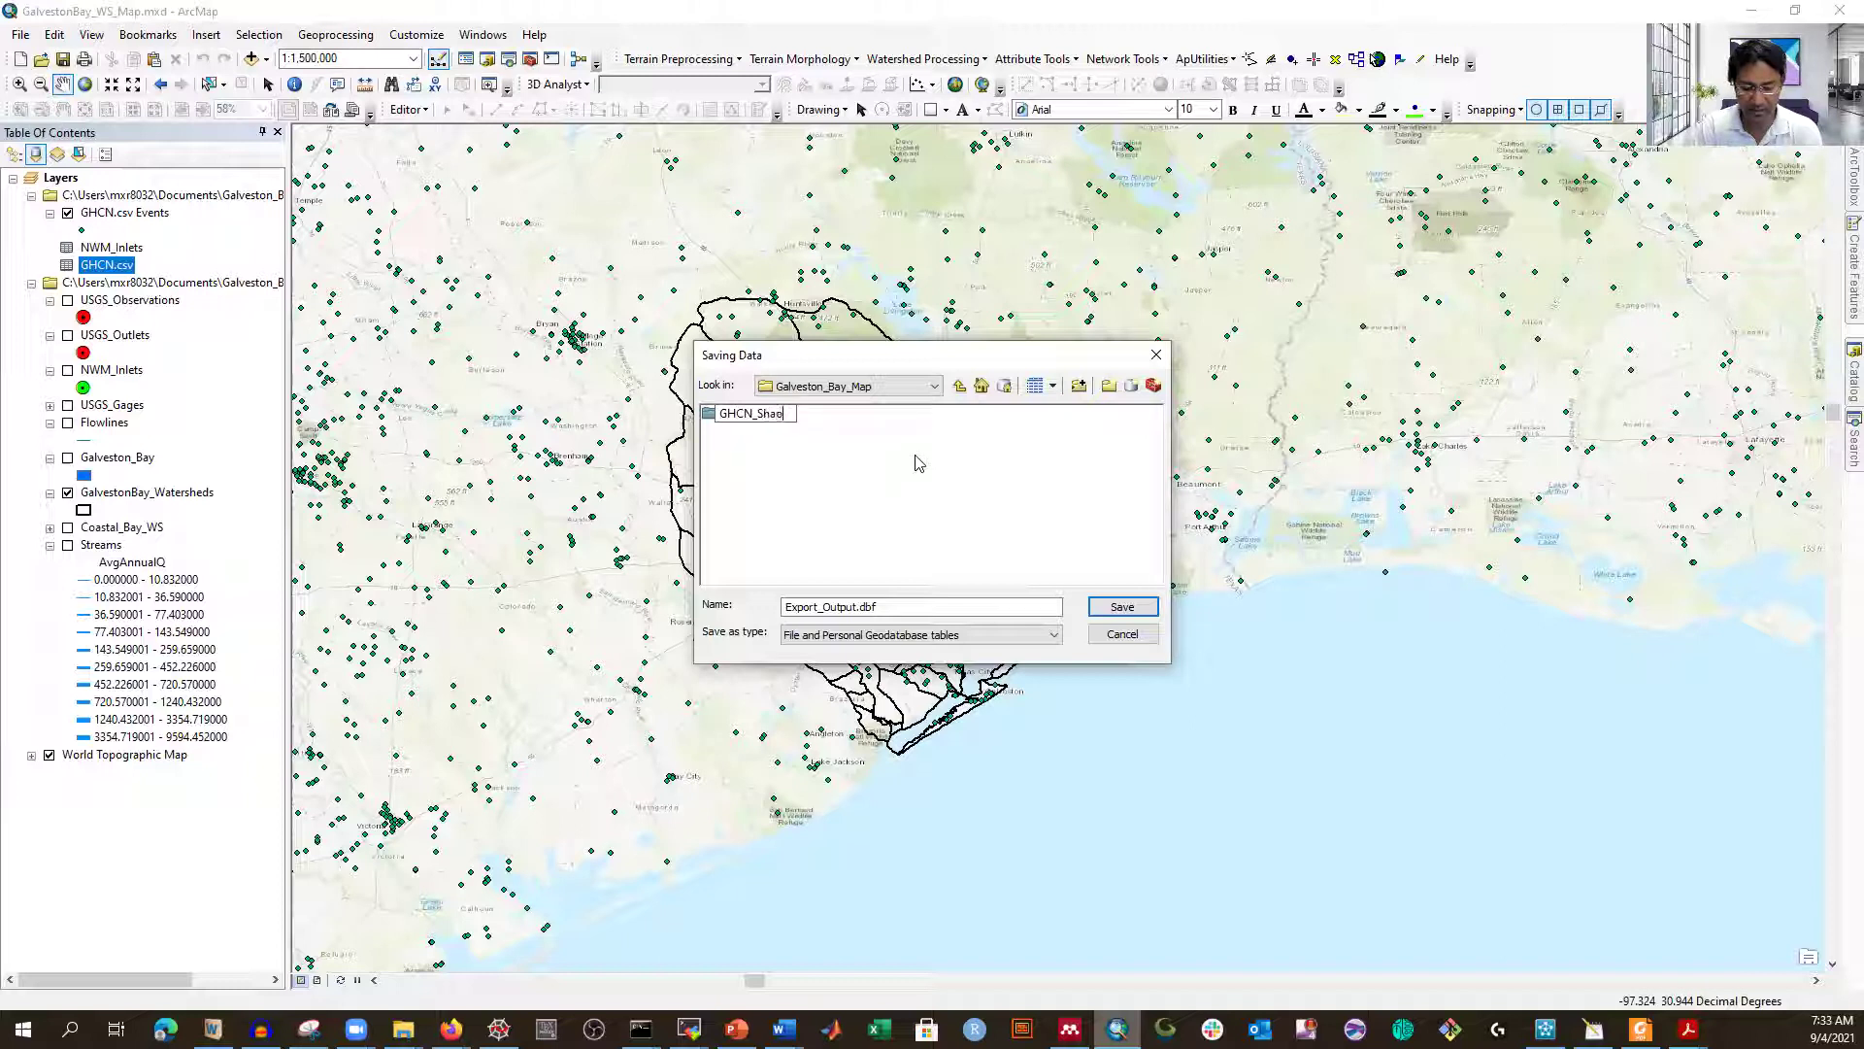
{"action": "key", "text": "BackSpace"}
{"action": "type", "text": "pefiles"}
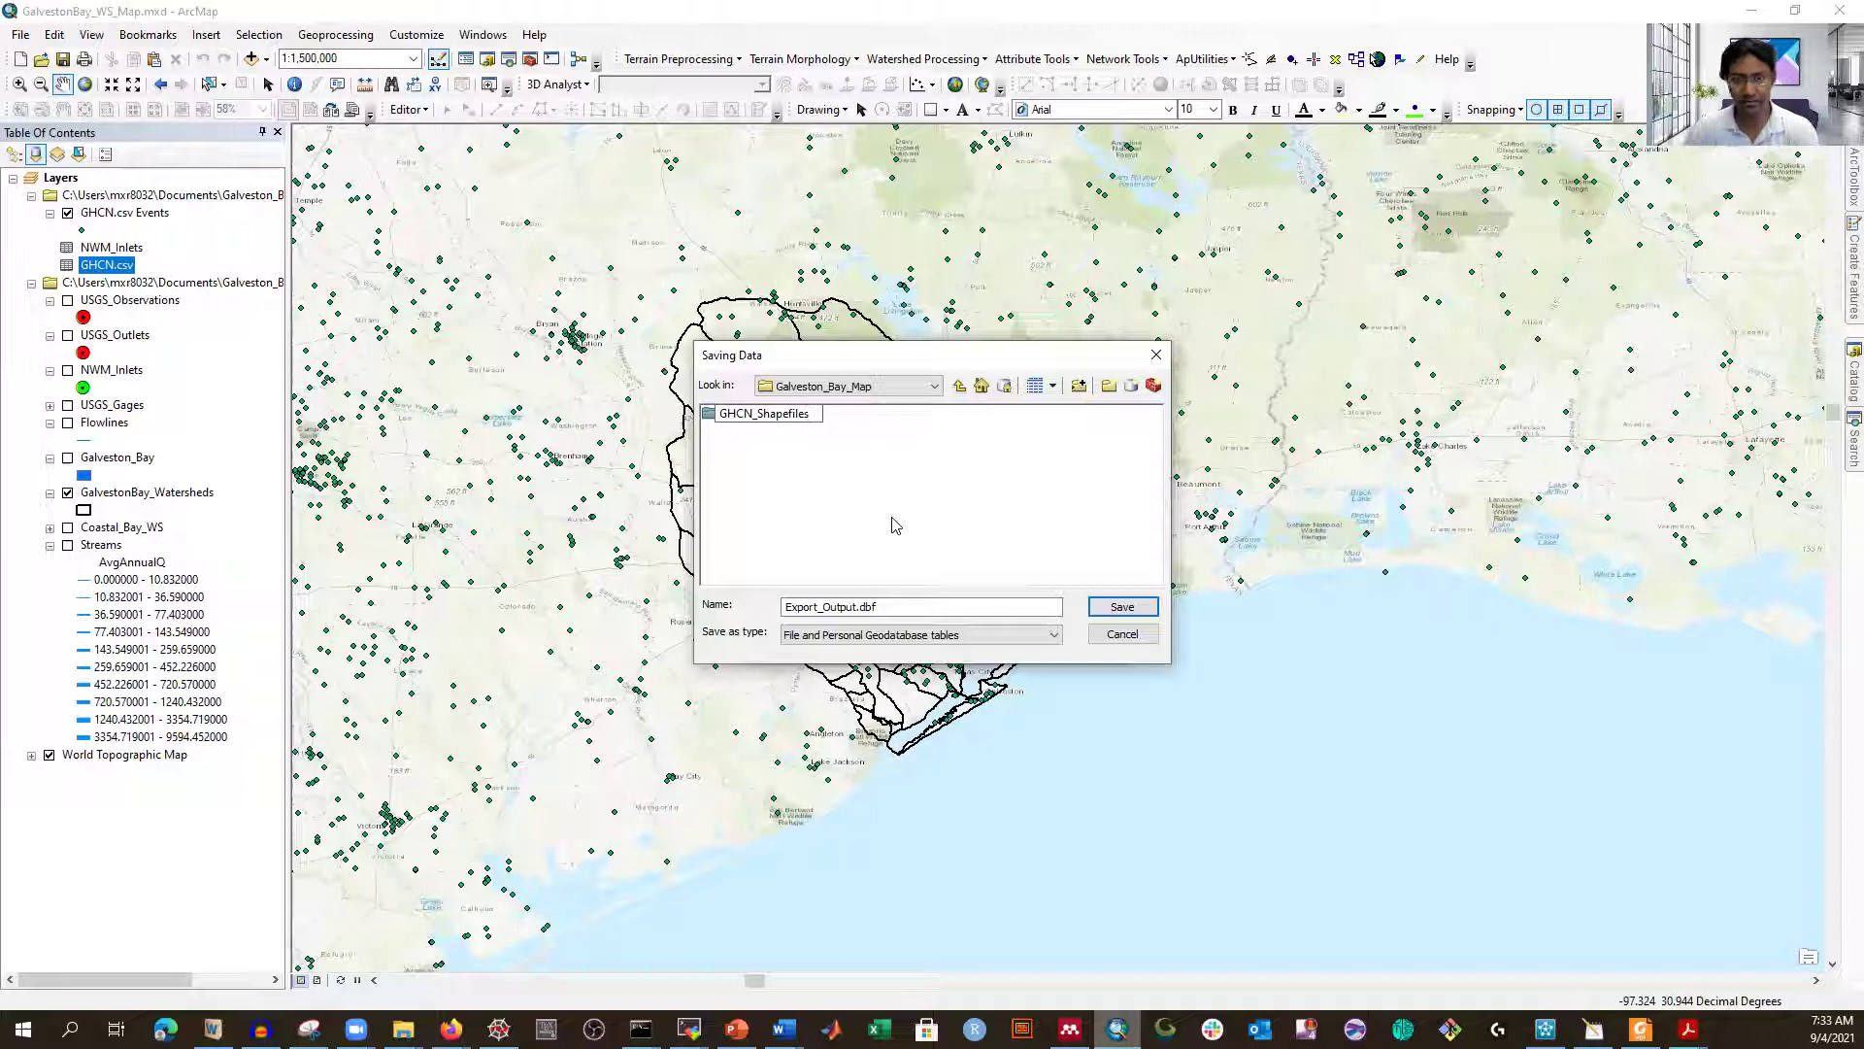
{"action": "key", "text": "Return"}
{"action": "double_click", "coordinate": [768, 420]}
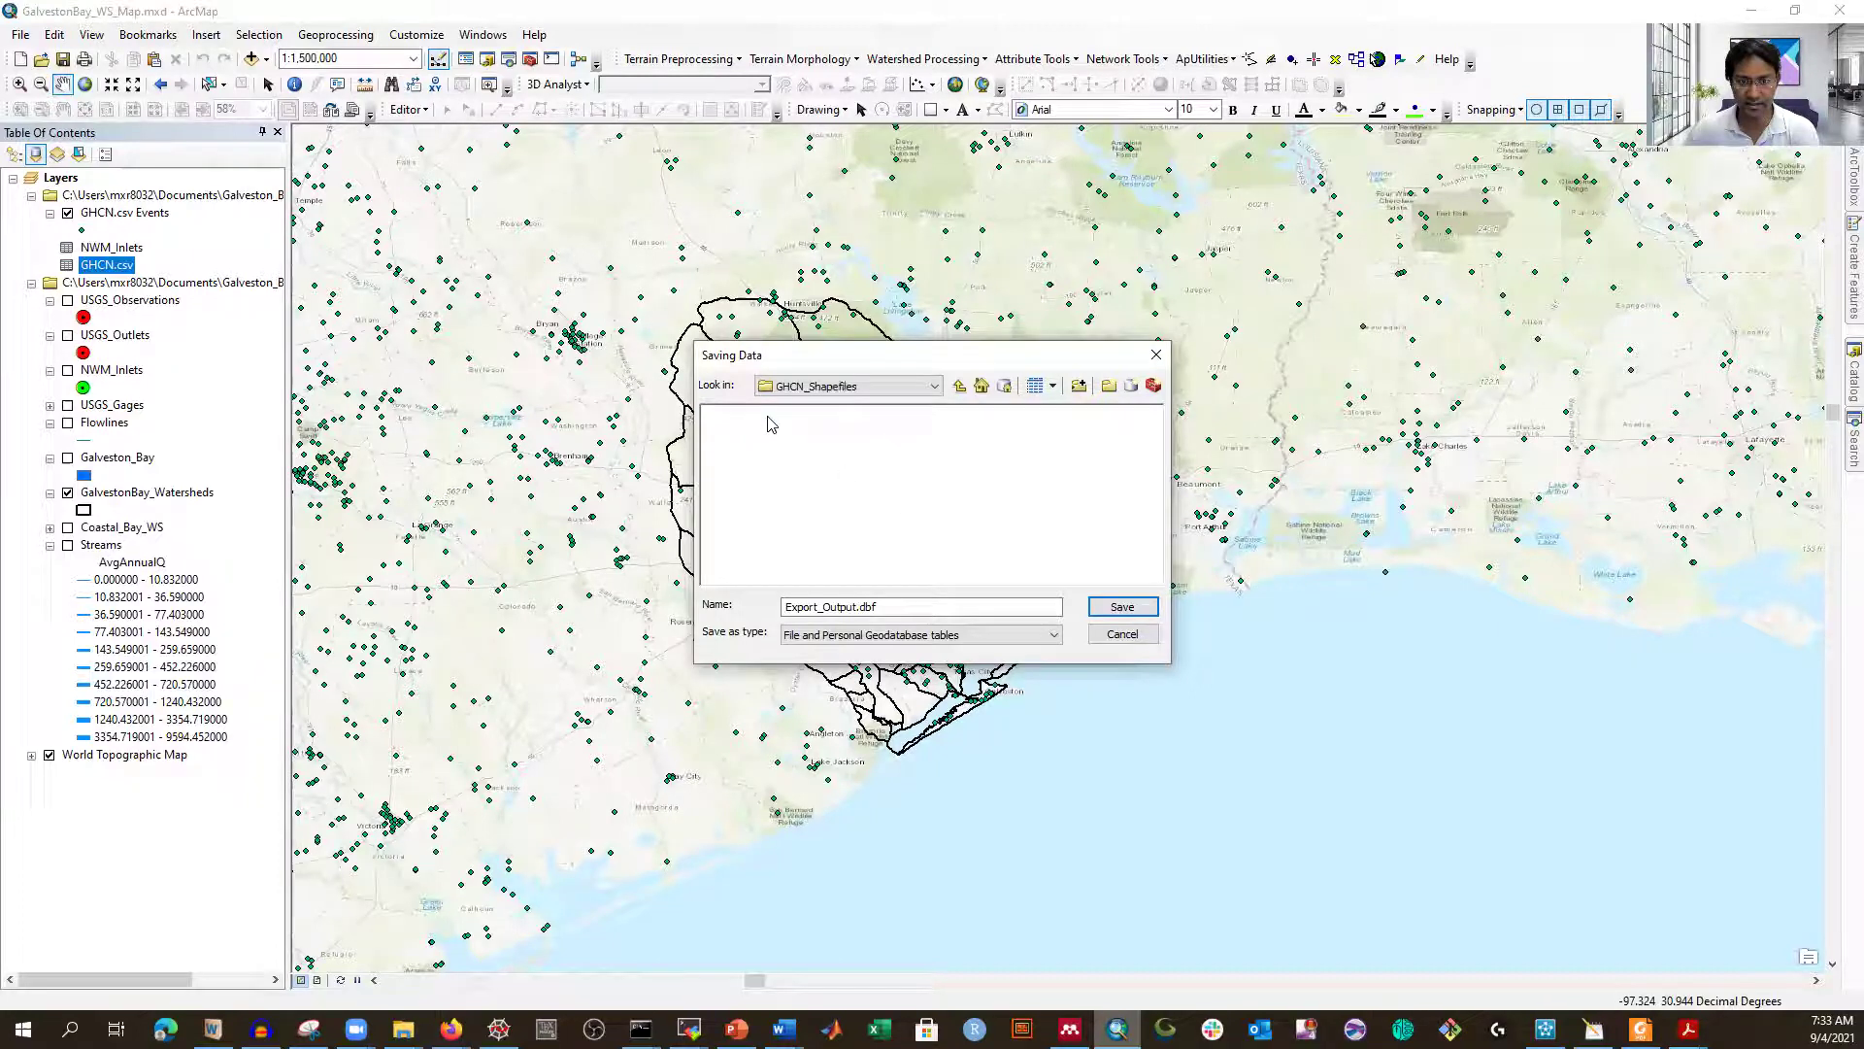
- Try to name the exported table GHCN and find a suitable output type, checking the NWM_Reach folder too, and leave the save dialog
{"action": "double_click", "coordinate": [855, 607]}
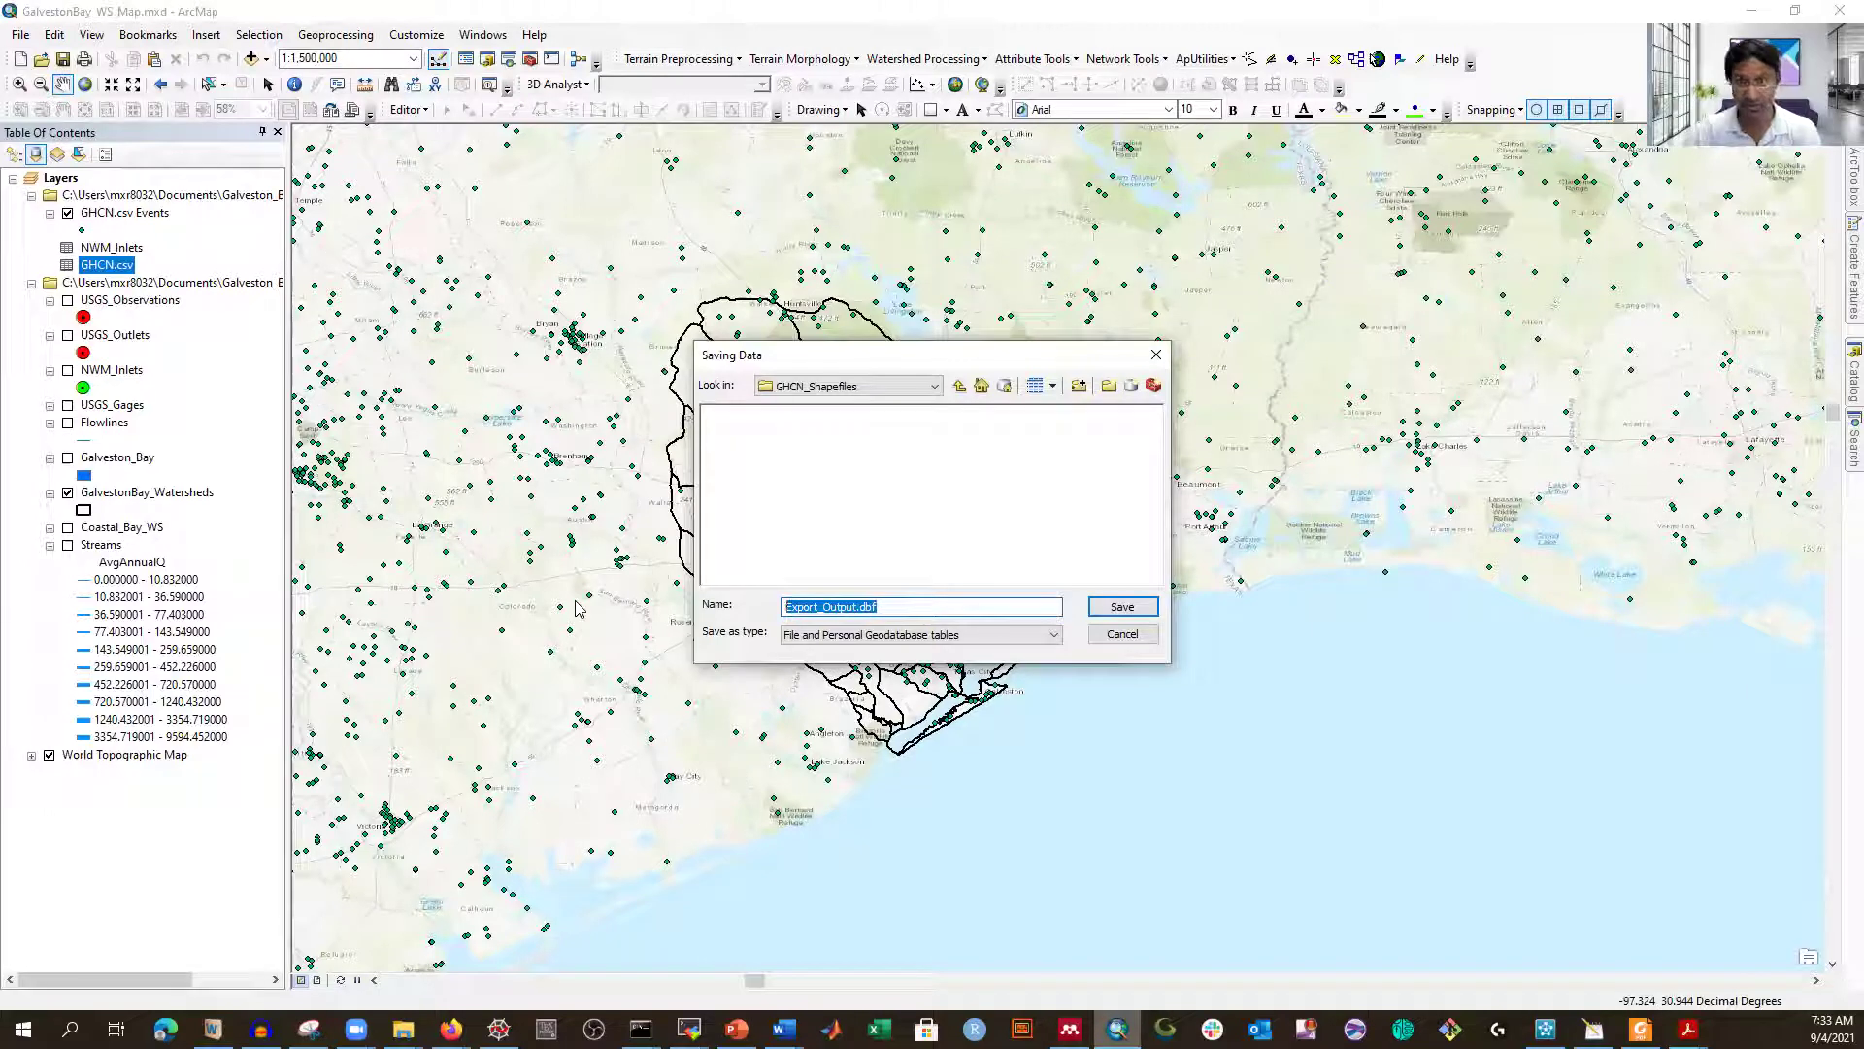
{"action": "type", "text": "G"}
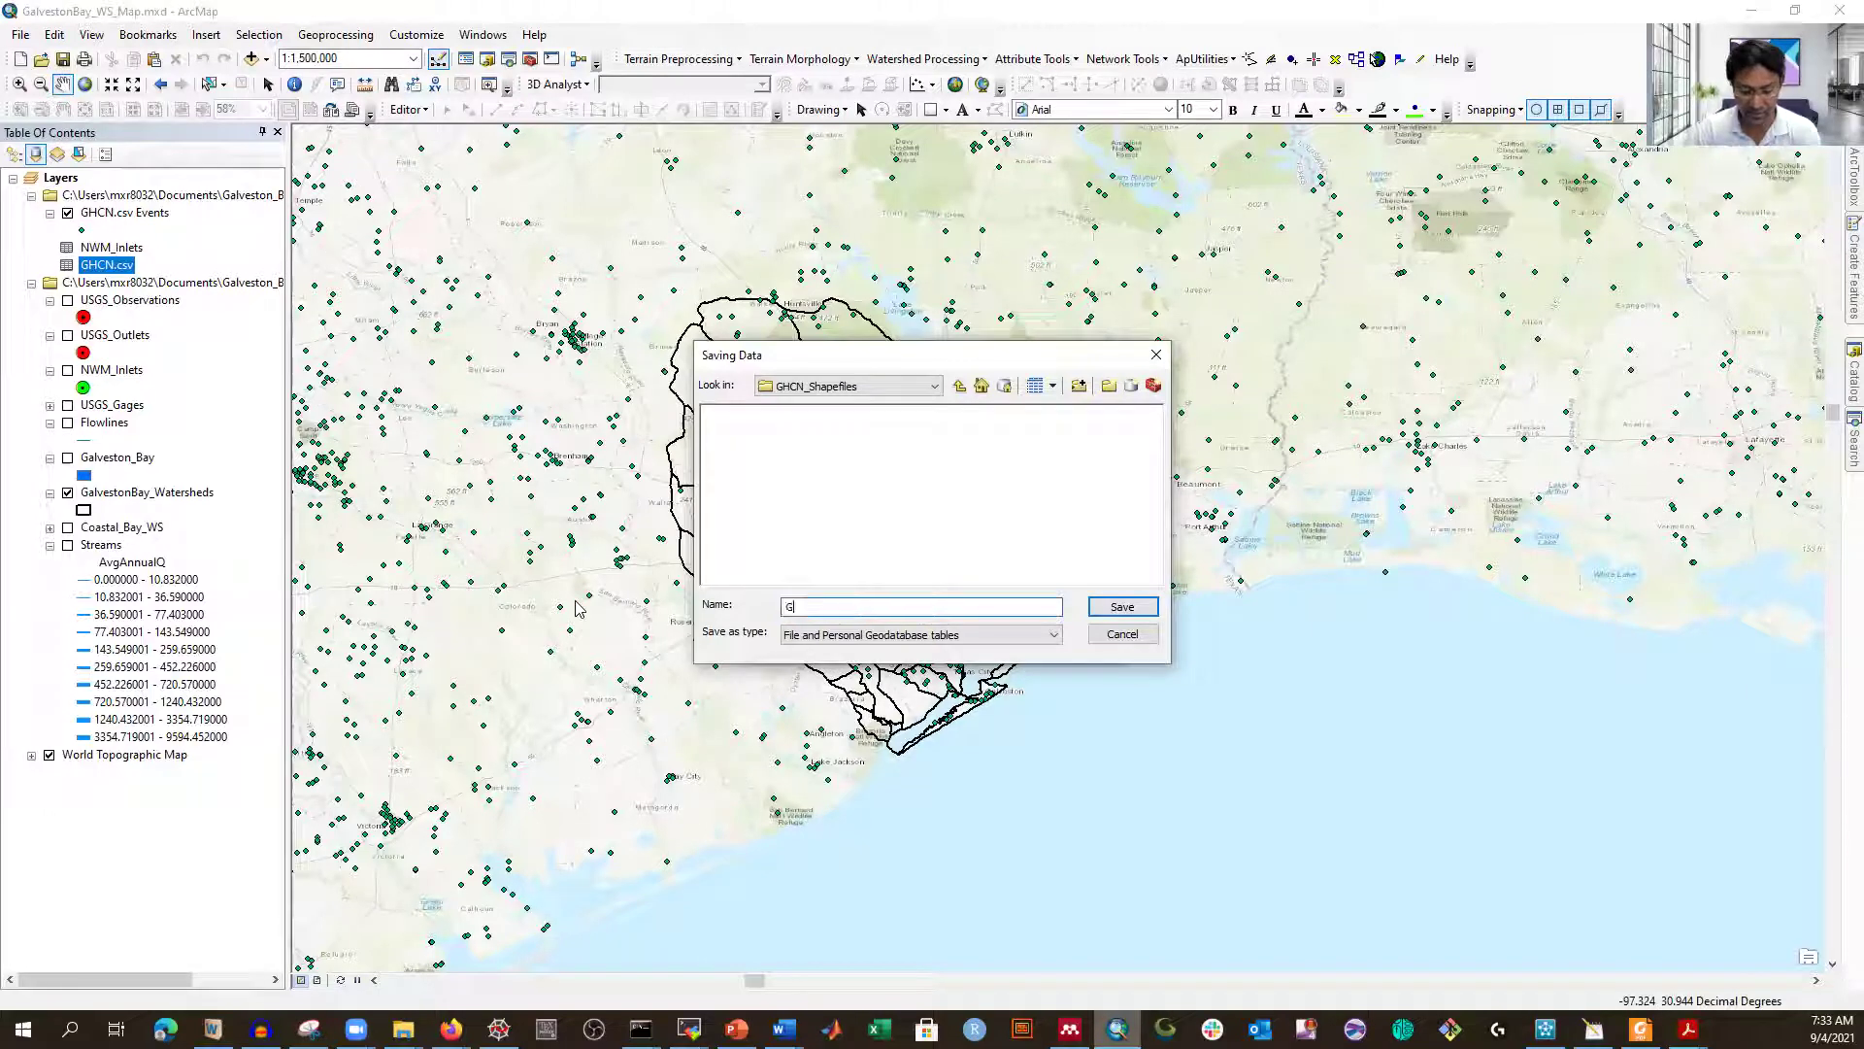
{"action": "type", "text": "HCN"}
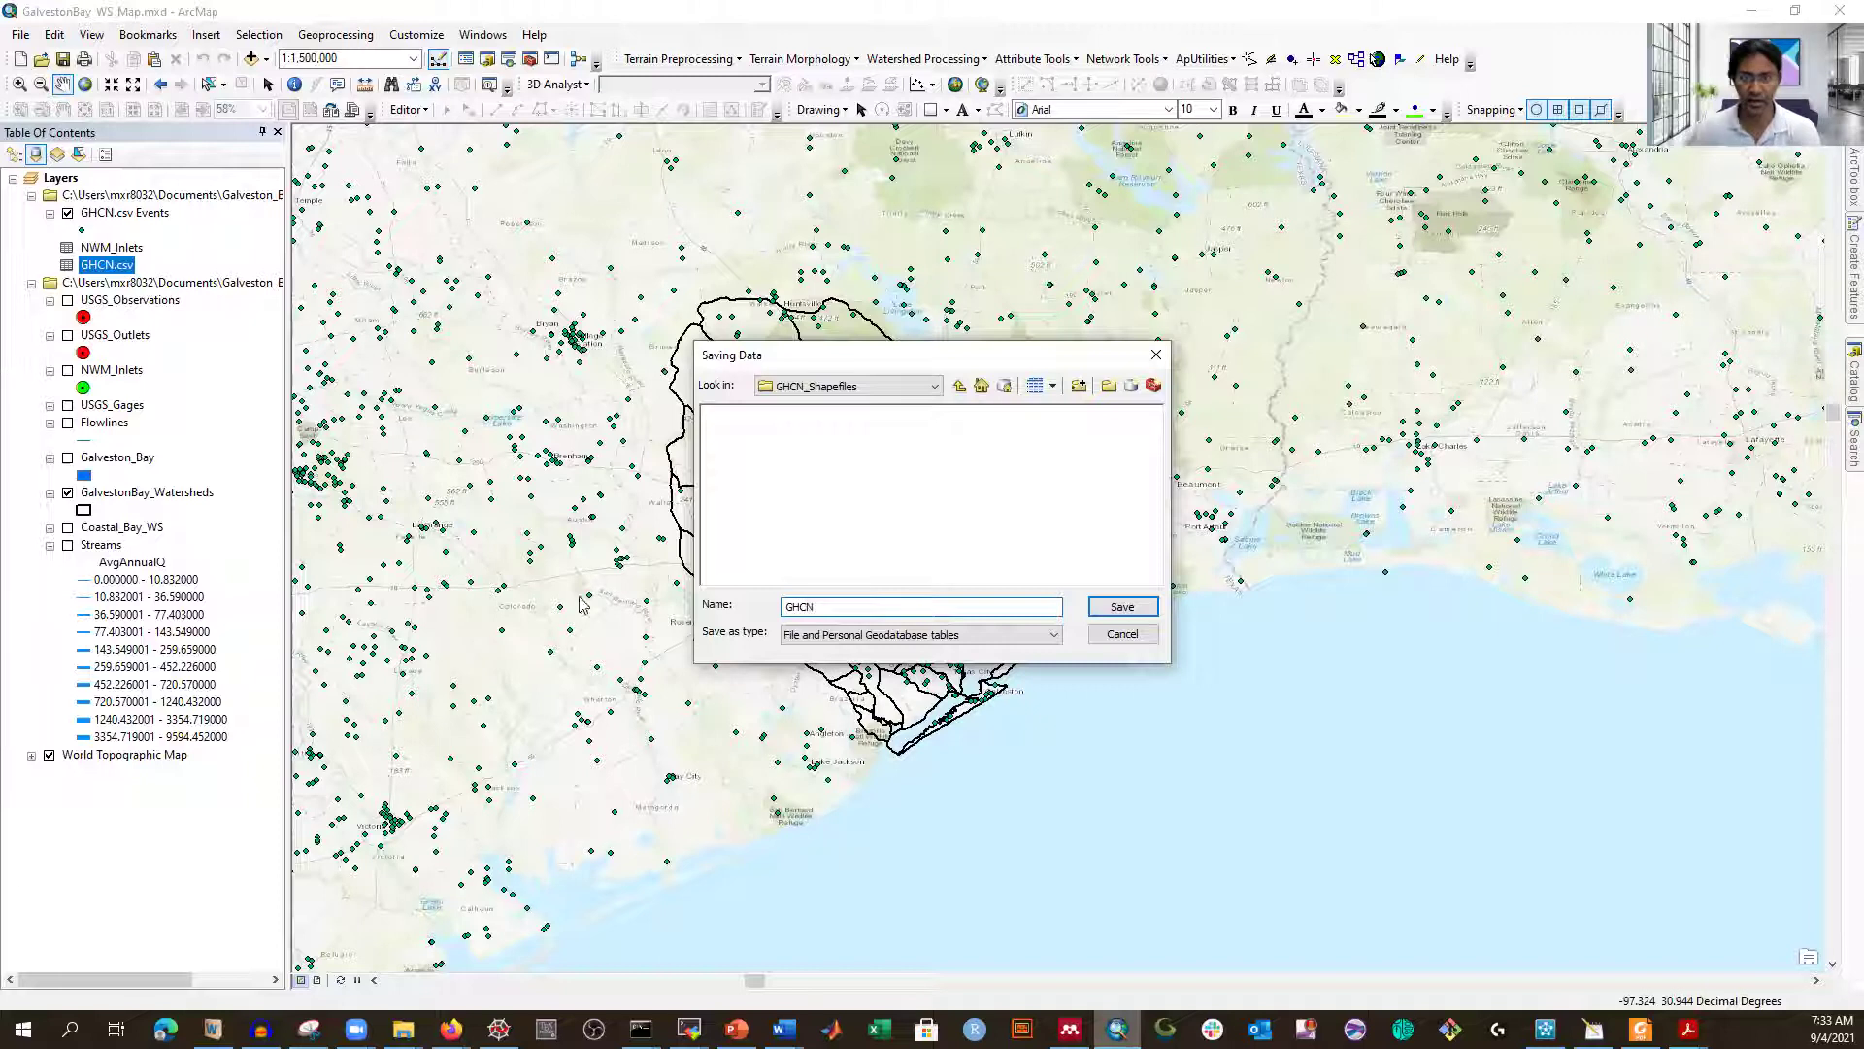
{"action": "left_click", "coordinate": [1011, 636]}
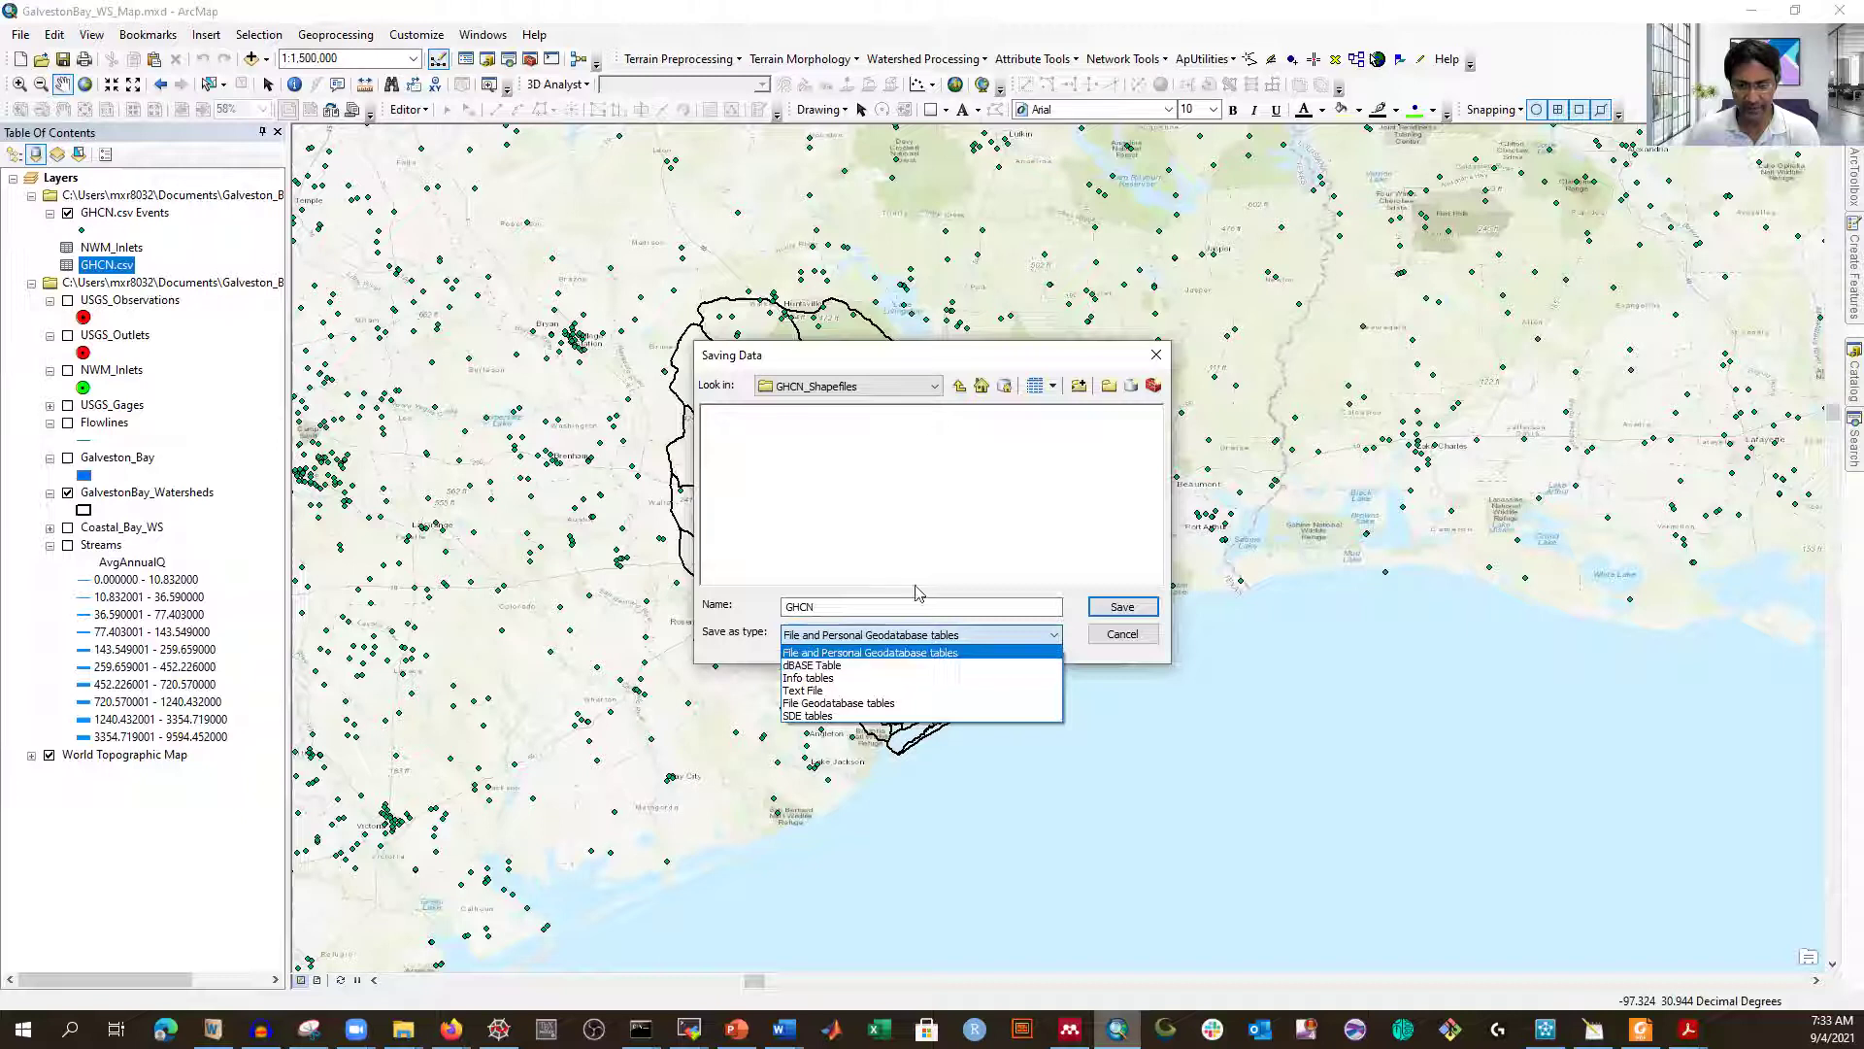
{"action": "left_click", "coordinate": [951, 535]}
{"action": "left_click", "coordinate": [959, 387]}
{"action": "left_click", "coordinate": [960, 386]}
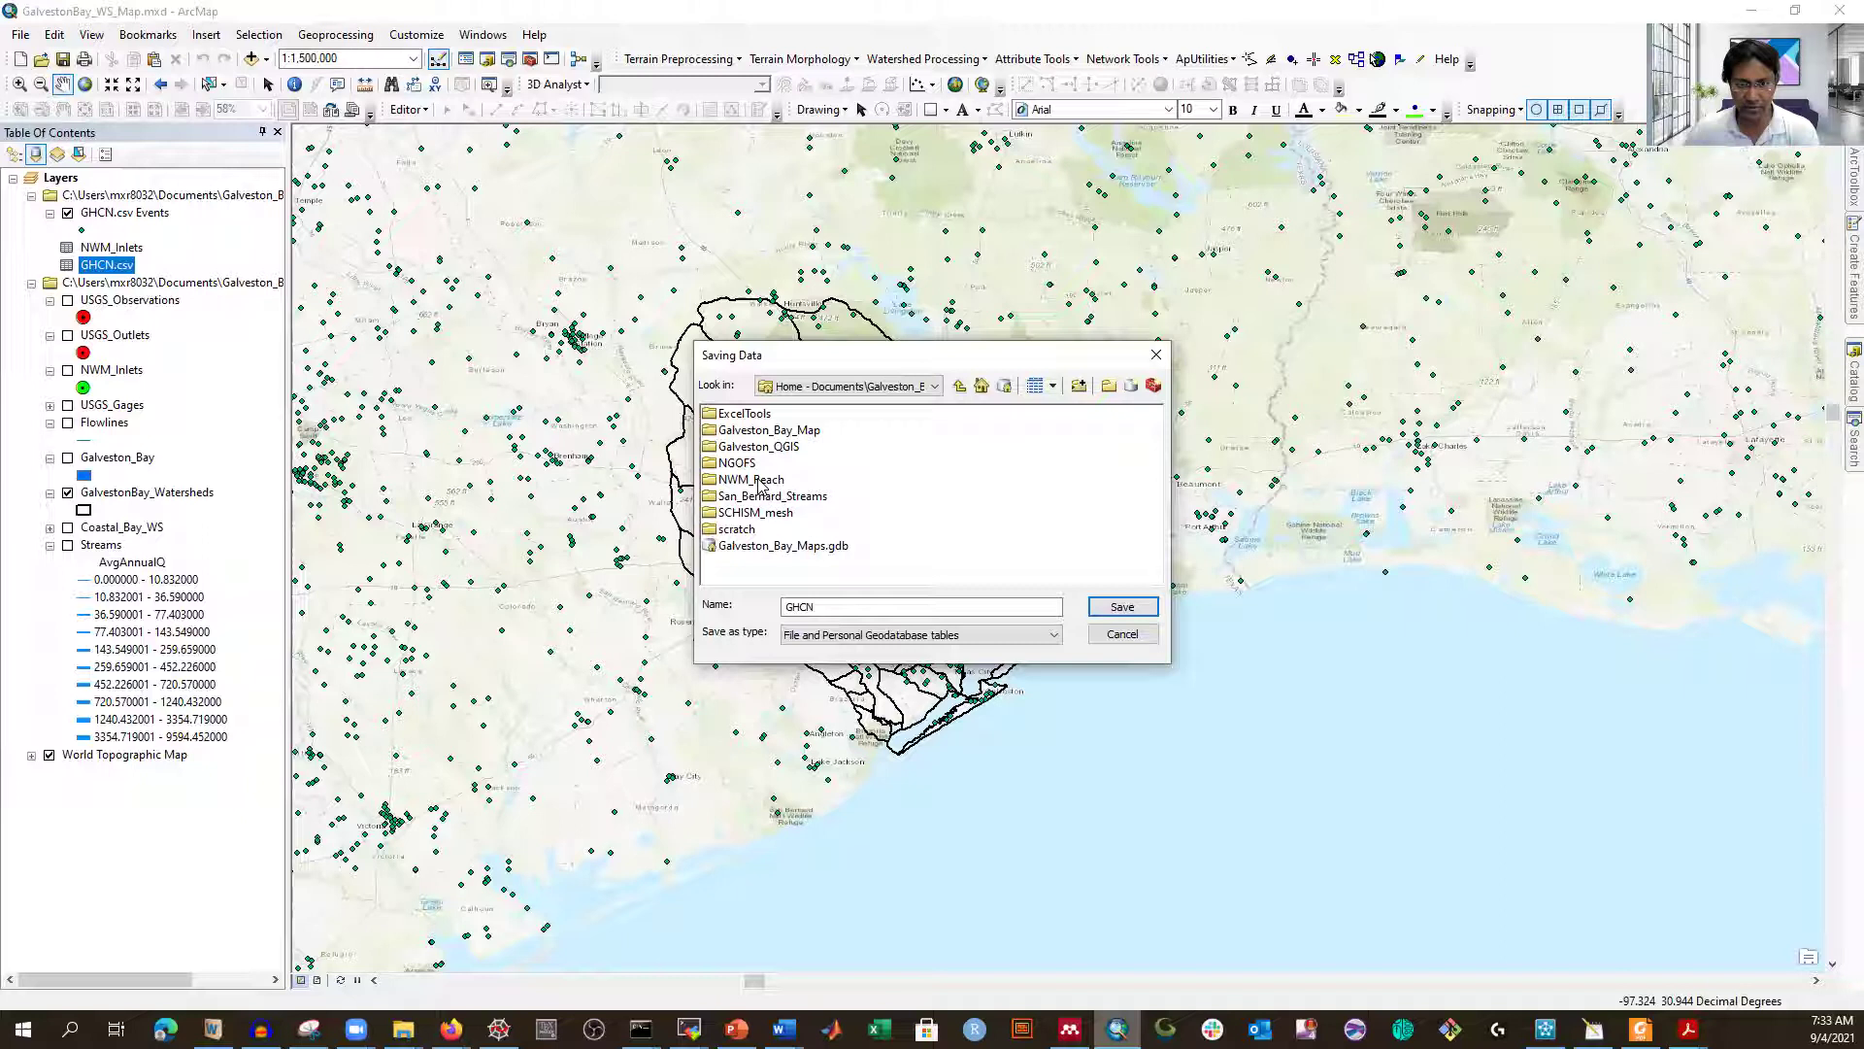
{"action": "left_click", "coordinate": [881, 636]}
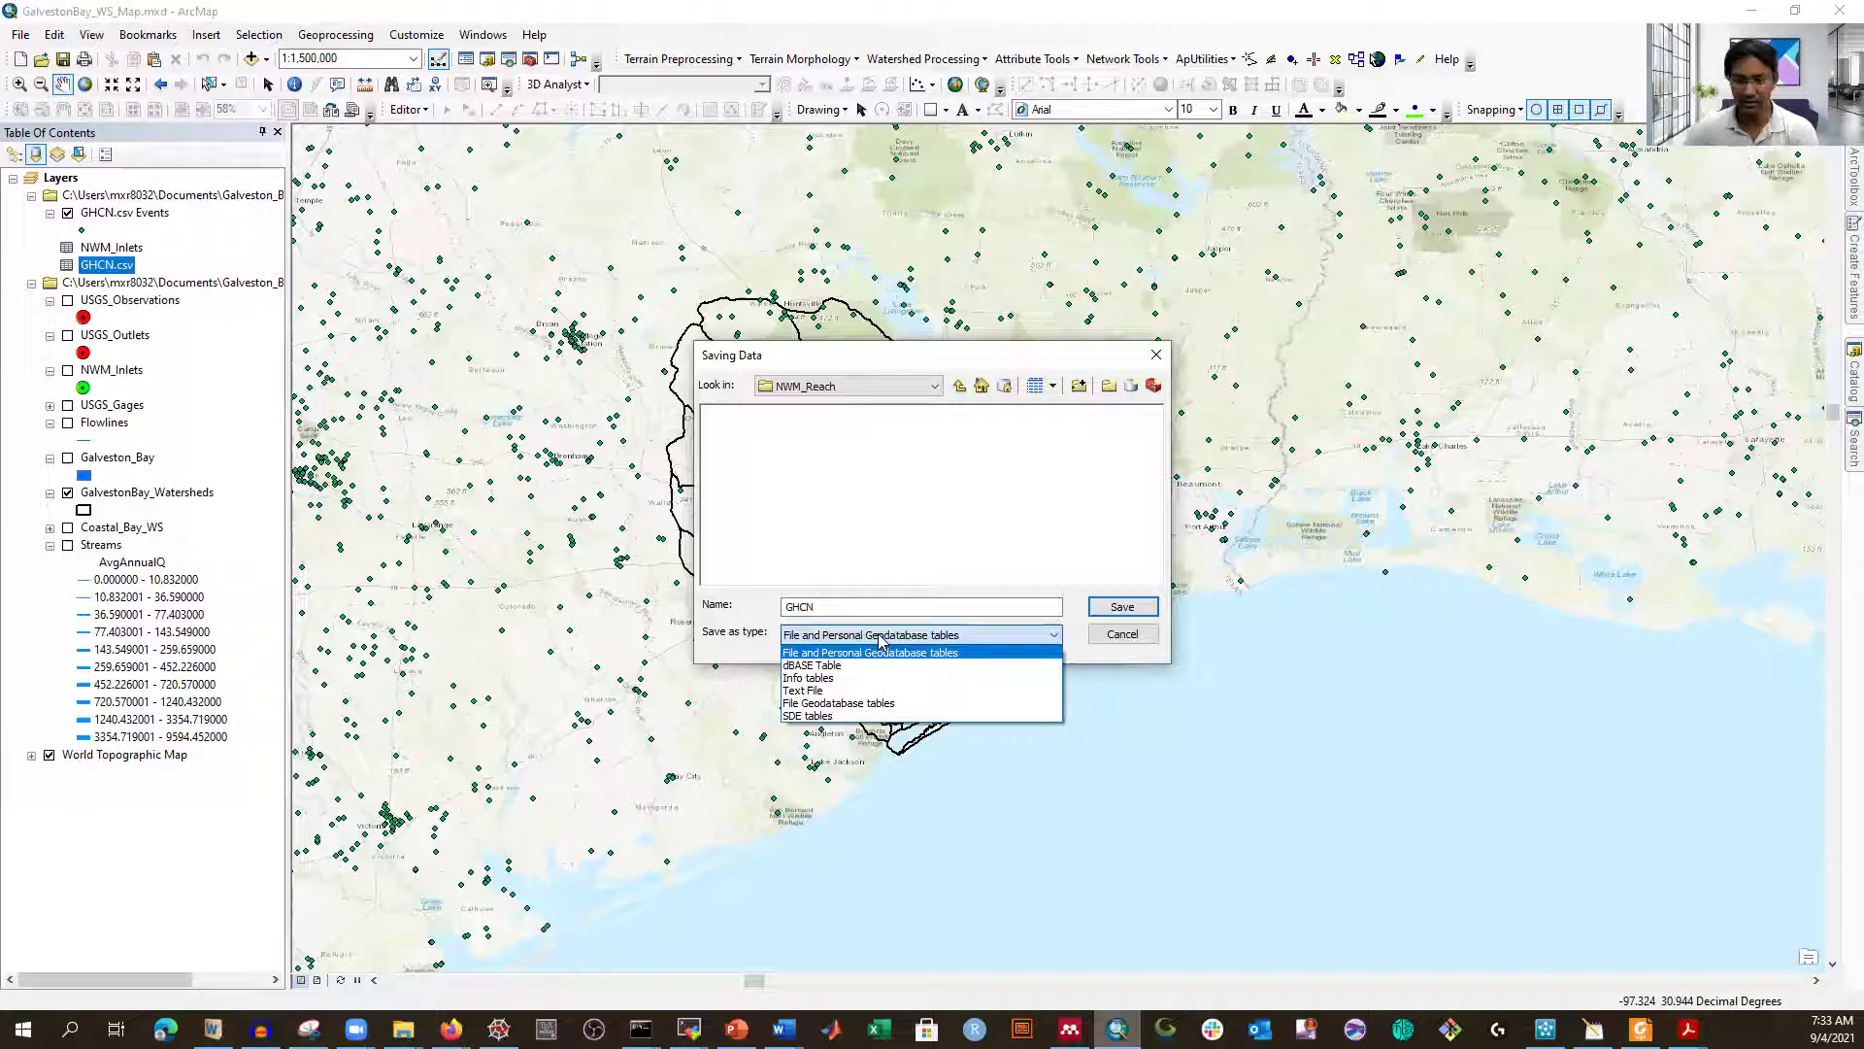
{"action": "left_click", "coordinate": [881, 652]}
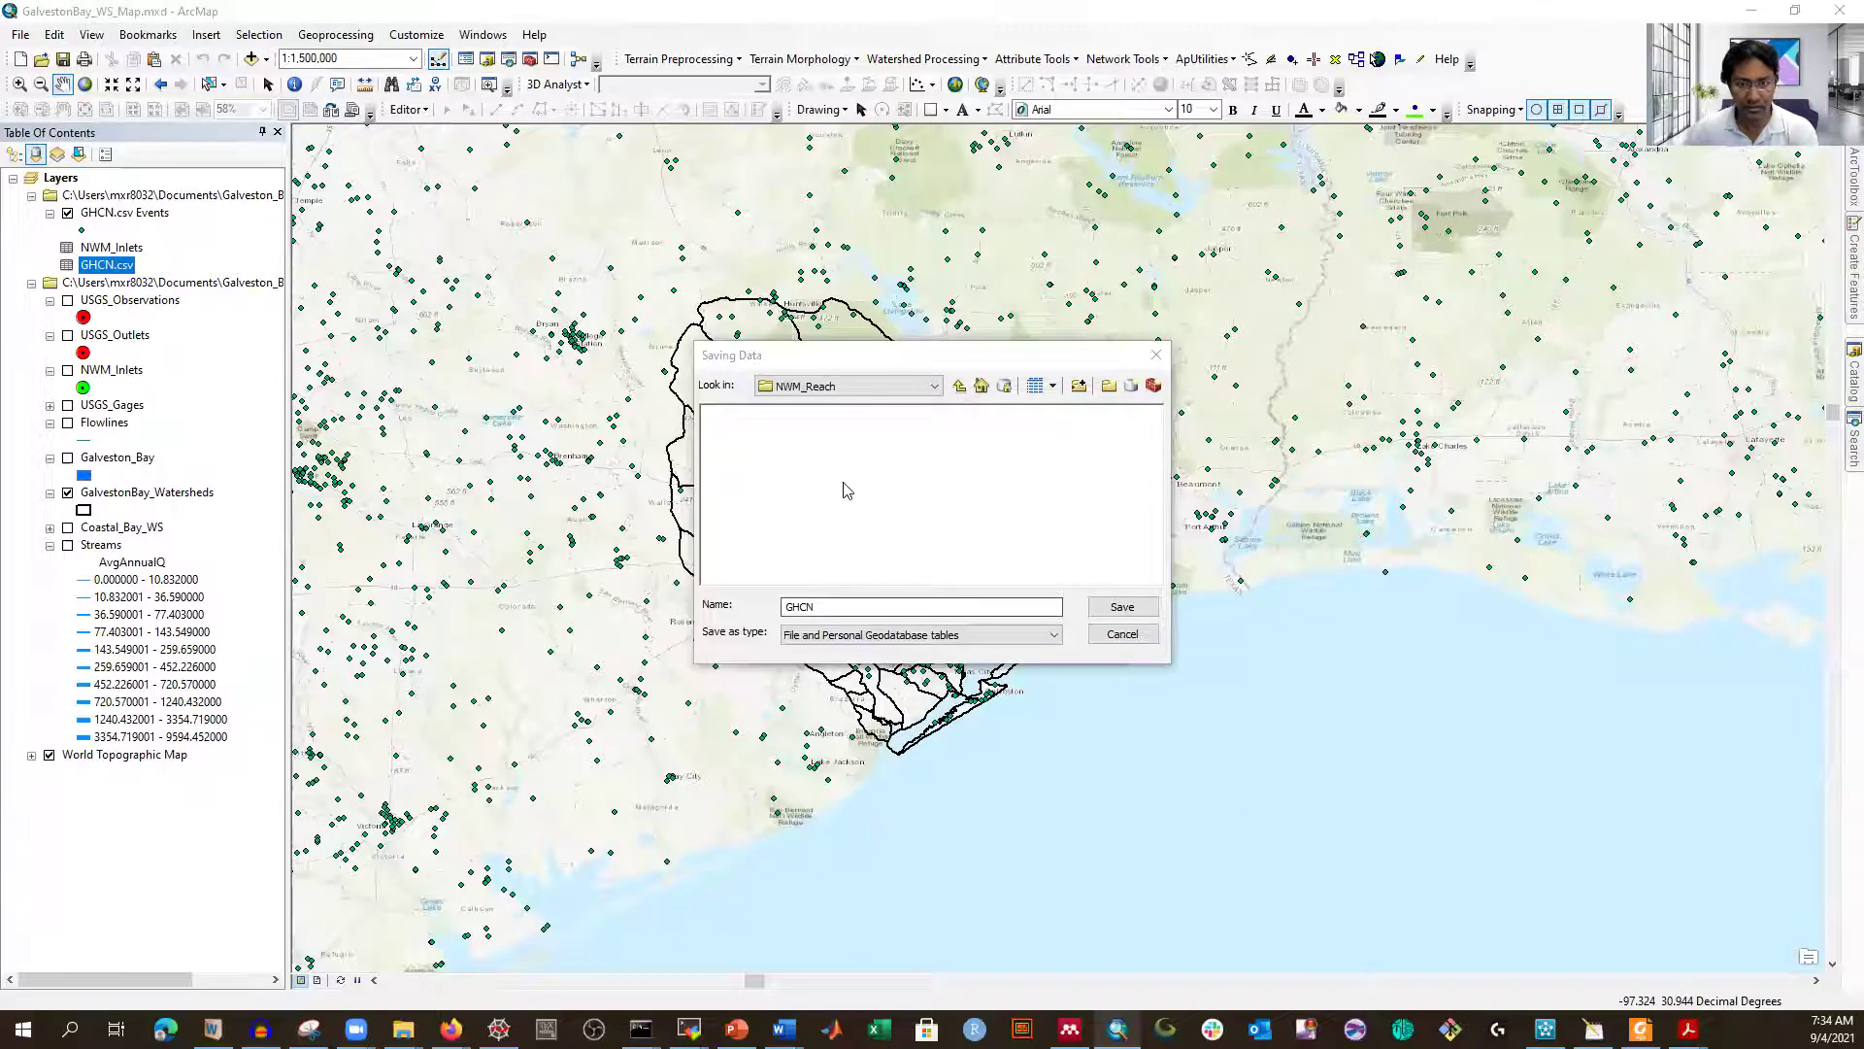
{"action": "left_click", "coordinate": [978, 644]}
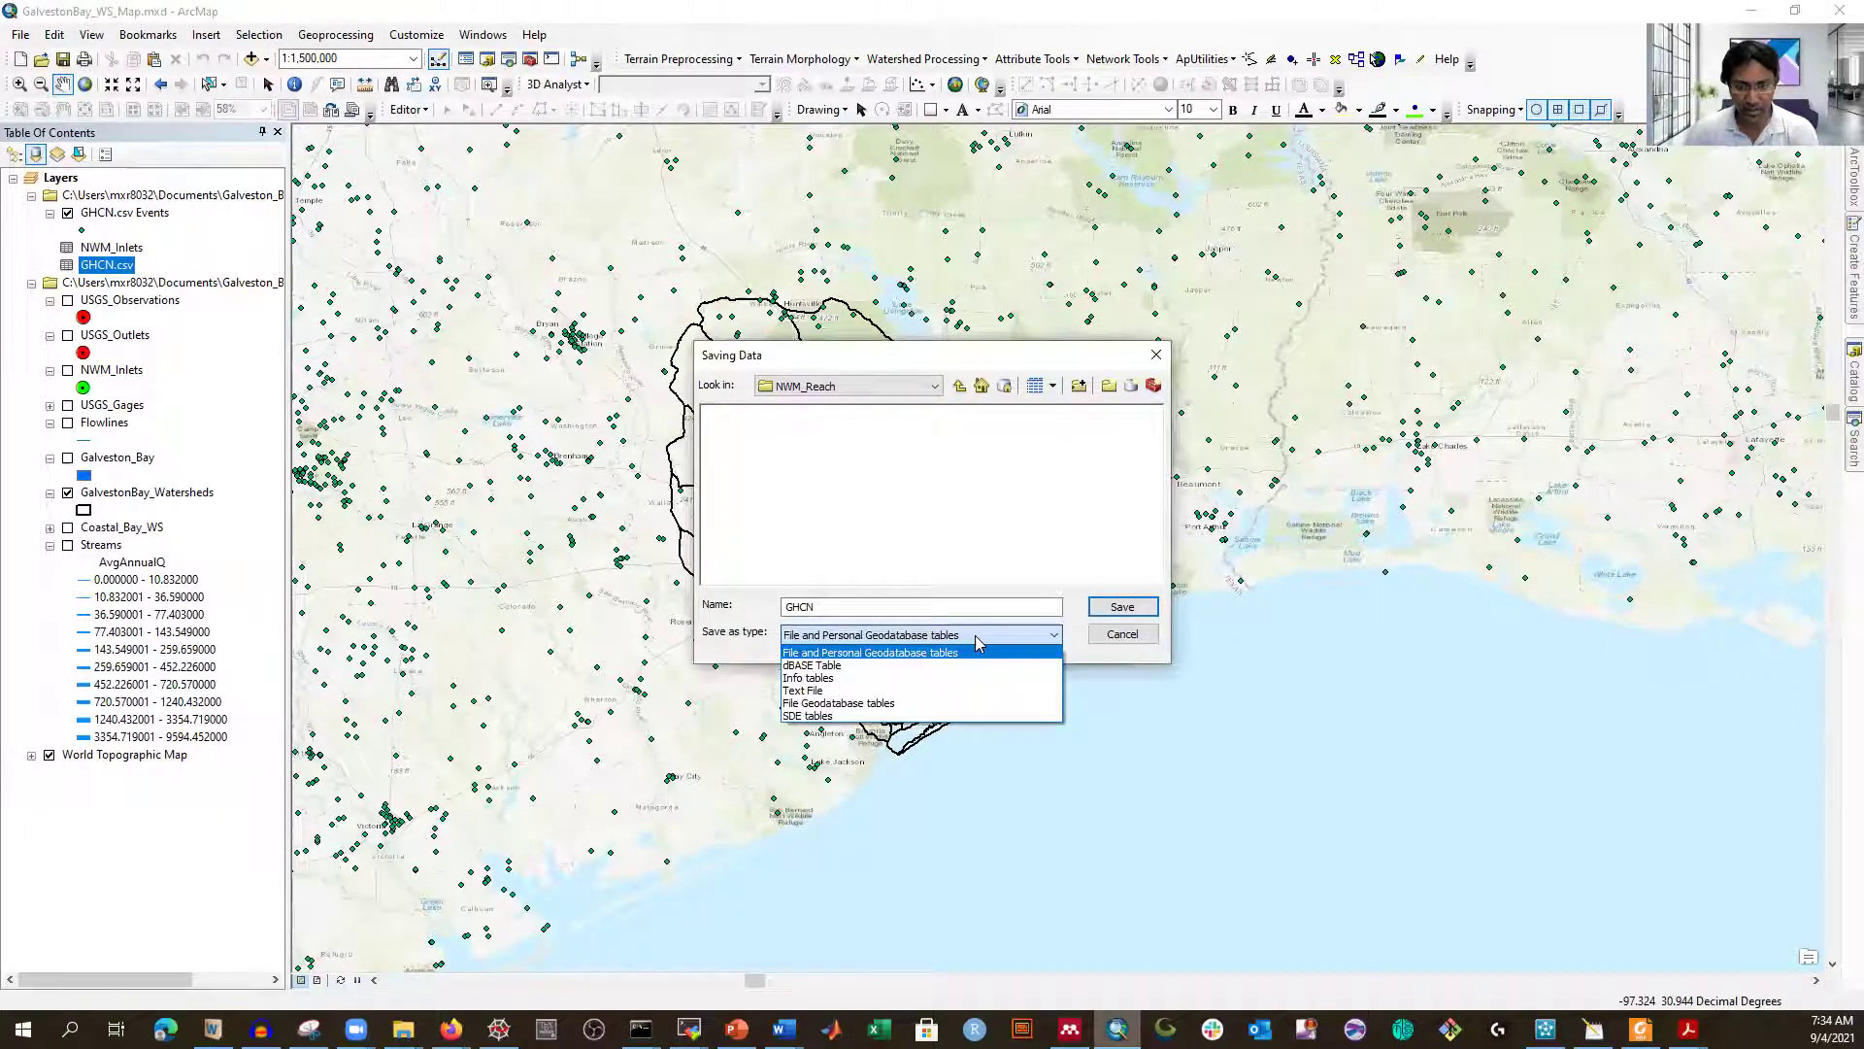
{"action": "left_click", "coordinate": [982, 390]}
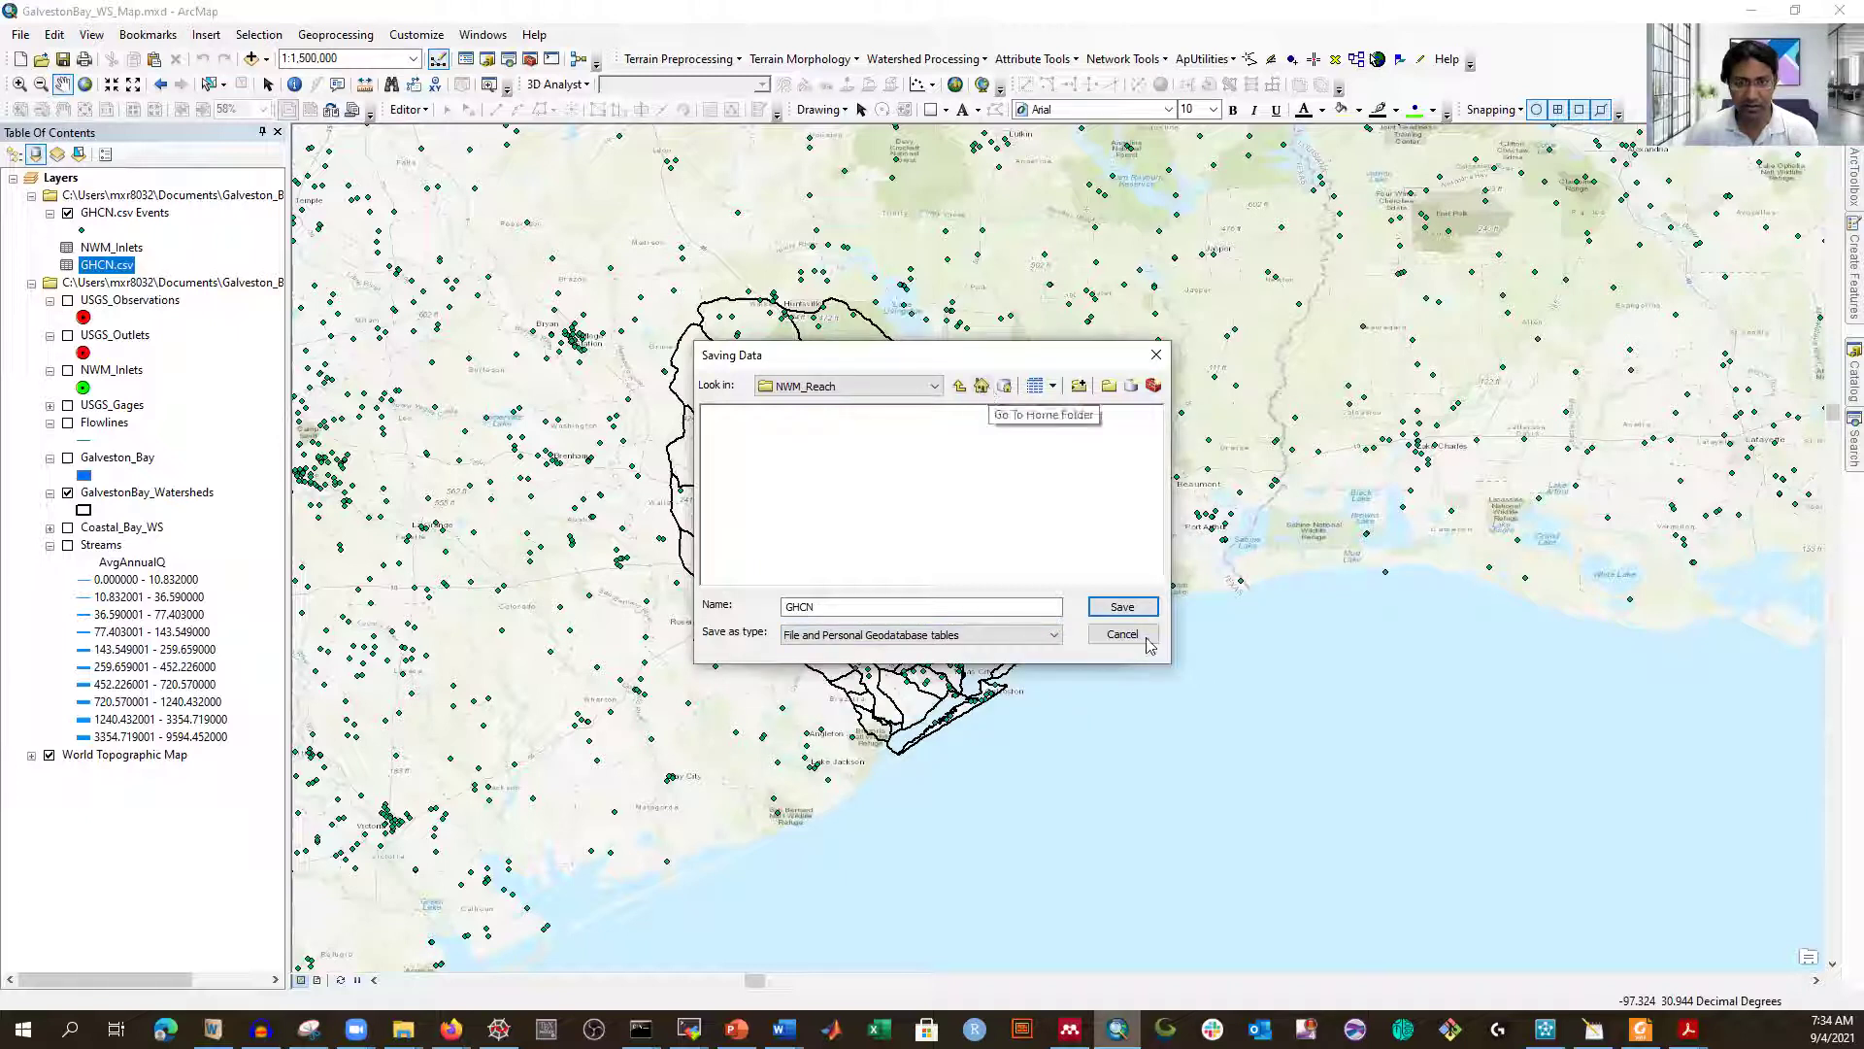
{"action": "key", "text": "Return"}
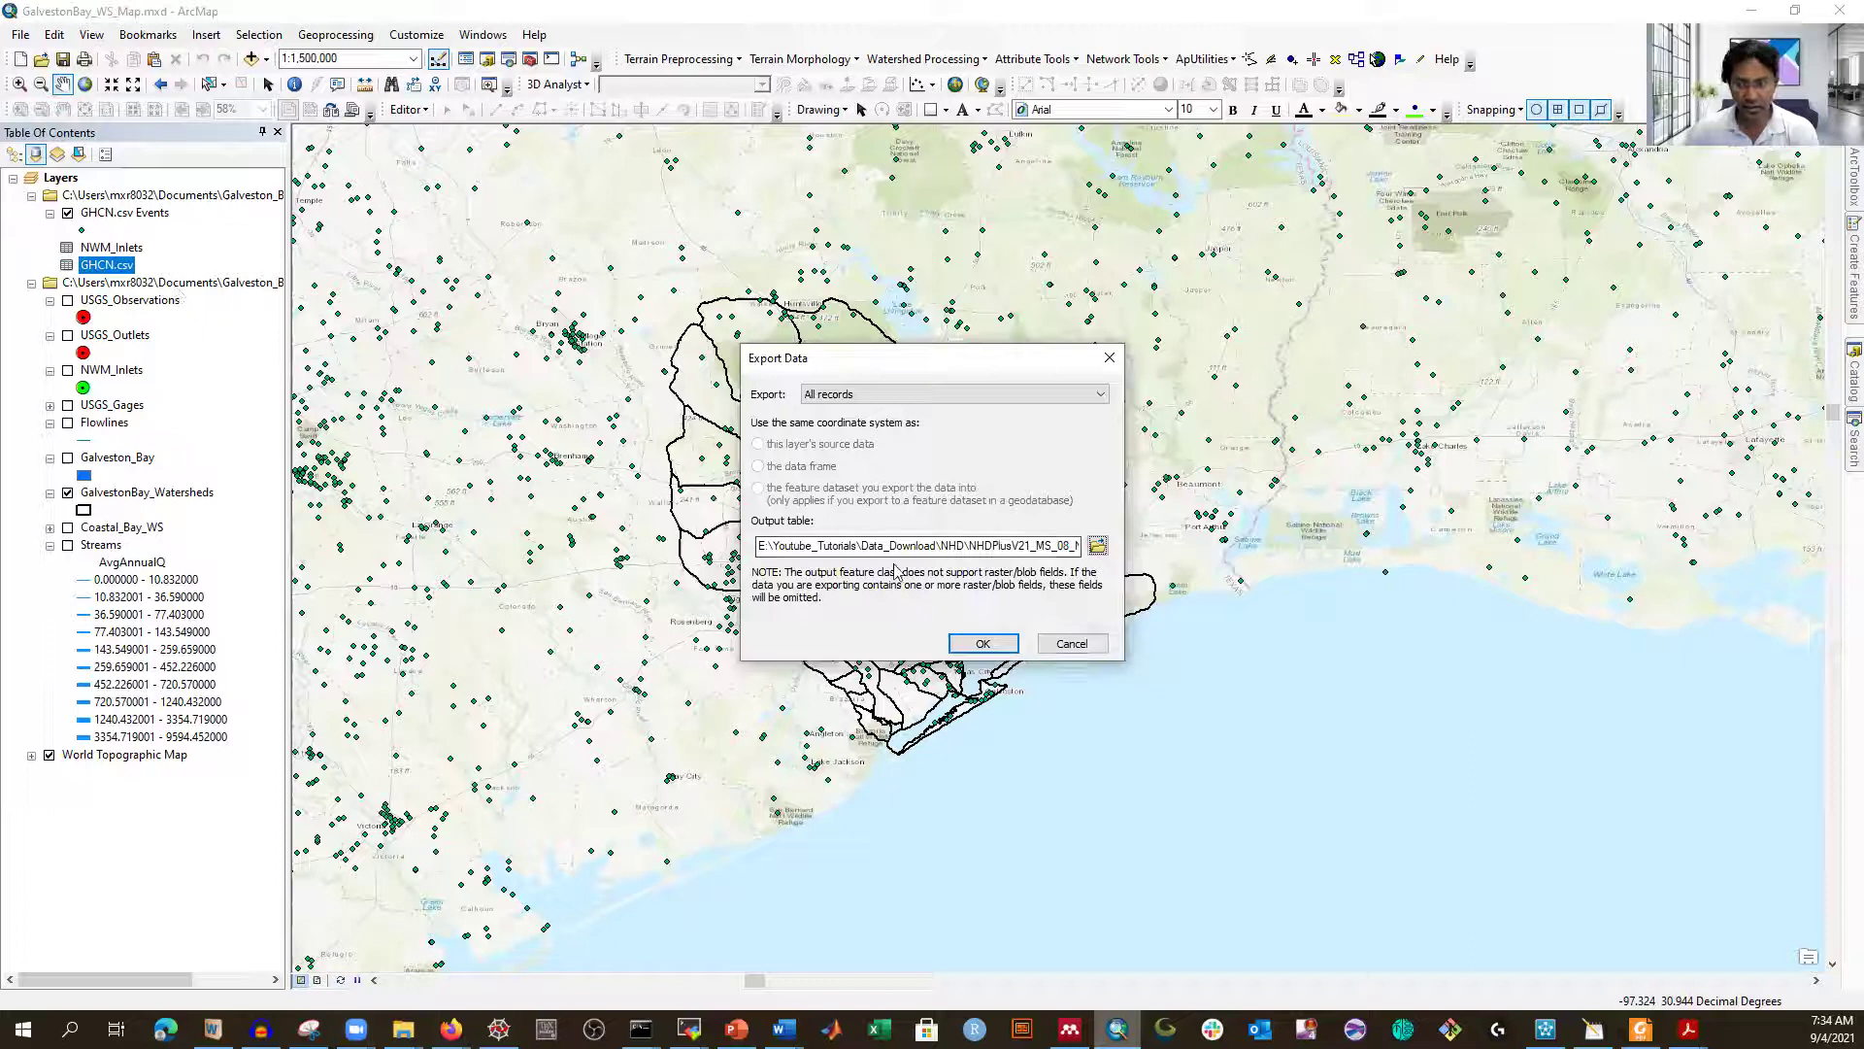
- Export all GHCN.csv records to the default output table and add it to the current map
{"action": "left_click", "coordinate": [1000, 648]}
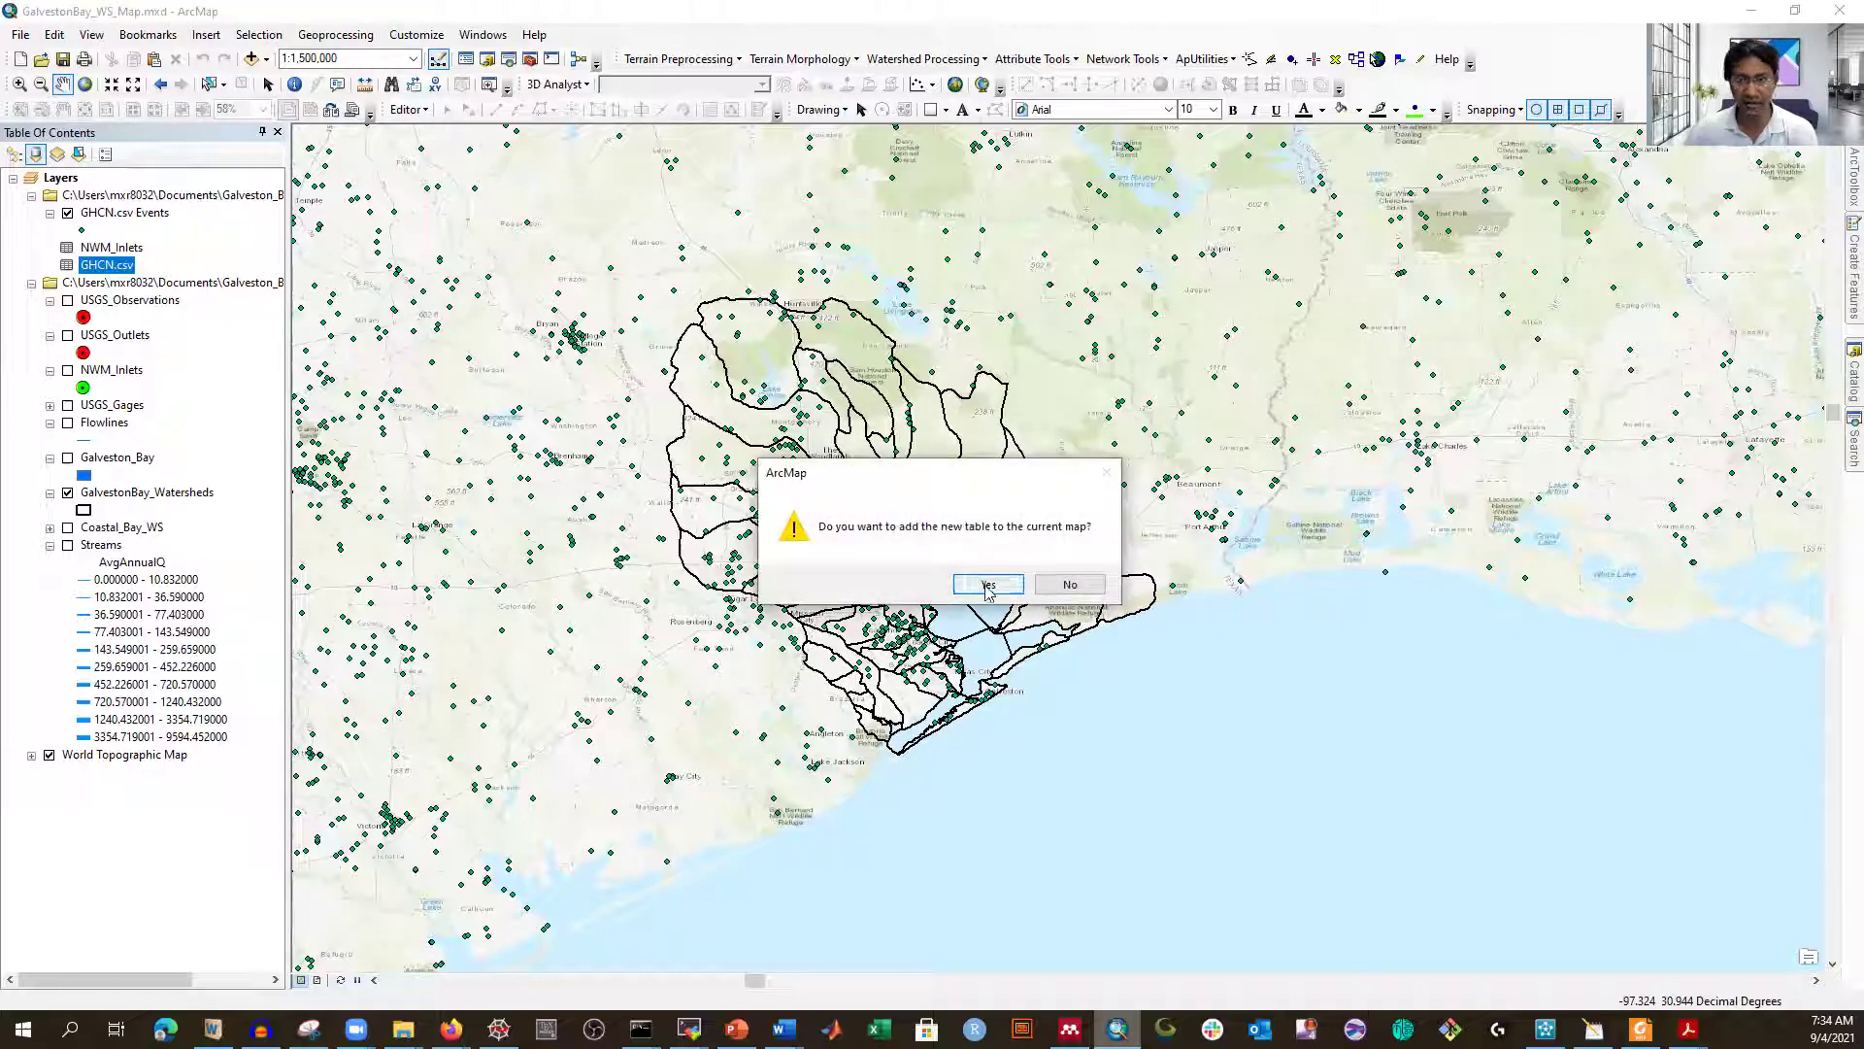
{"action": "left_click", "coordinate": [988, 585]}
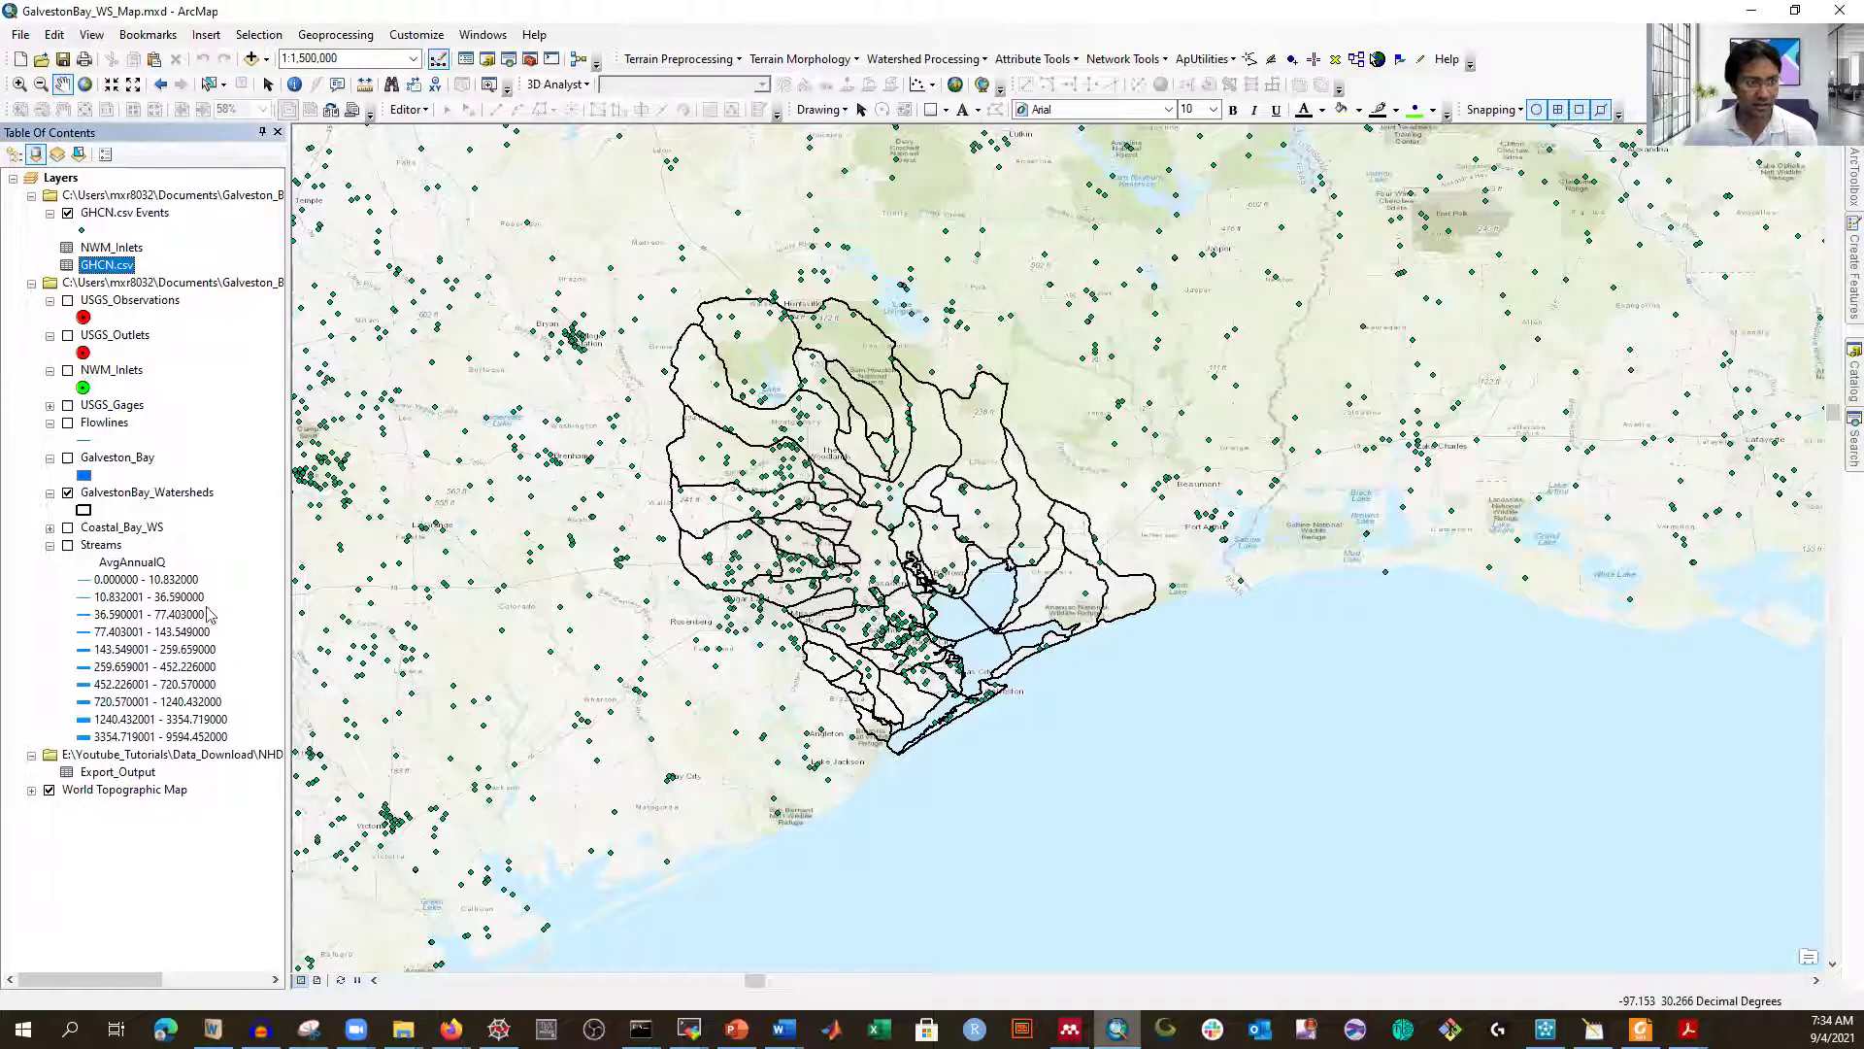
- Export the GHCN.csv Events point layer to the default output location and add the exported data to the map as a layer
{"action": "right_click", "coordinate": [106, 249]}
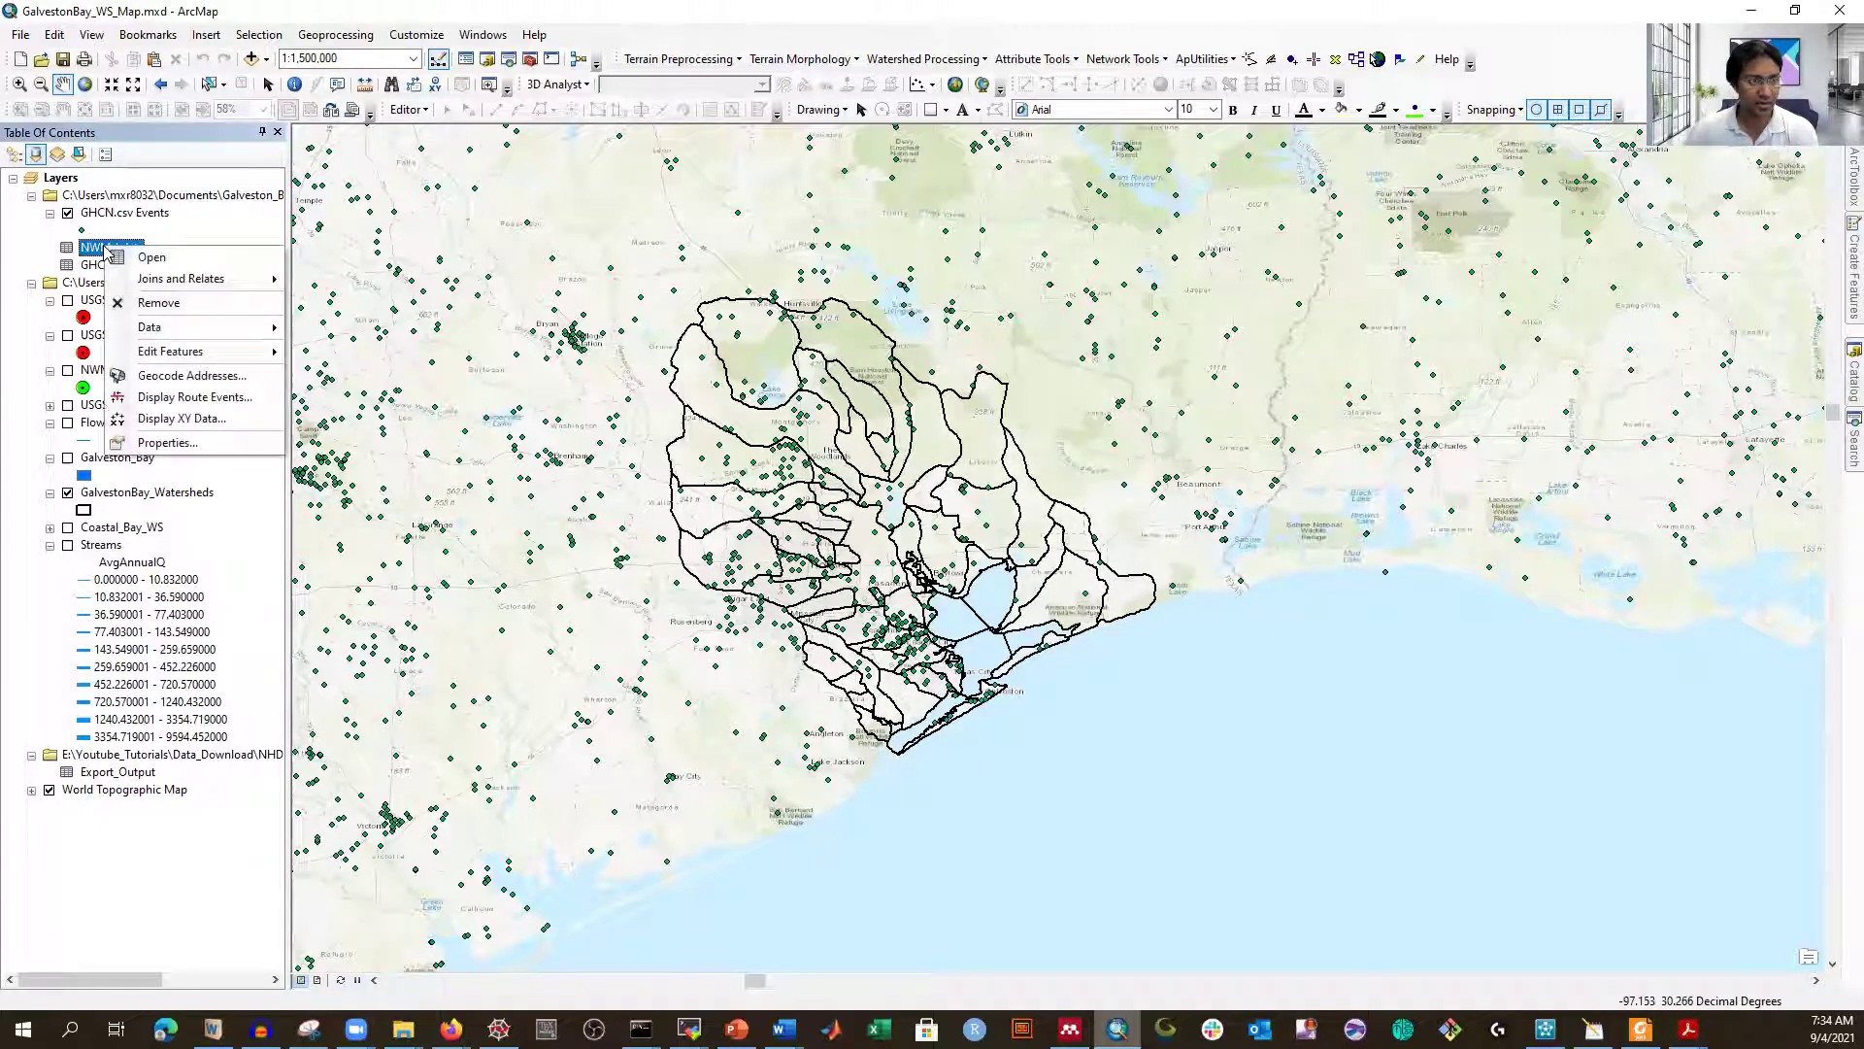
{"action": "left_click", "coordinate": [153, 513]}
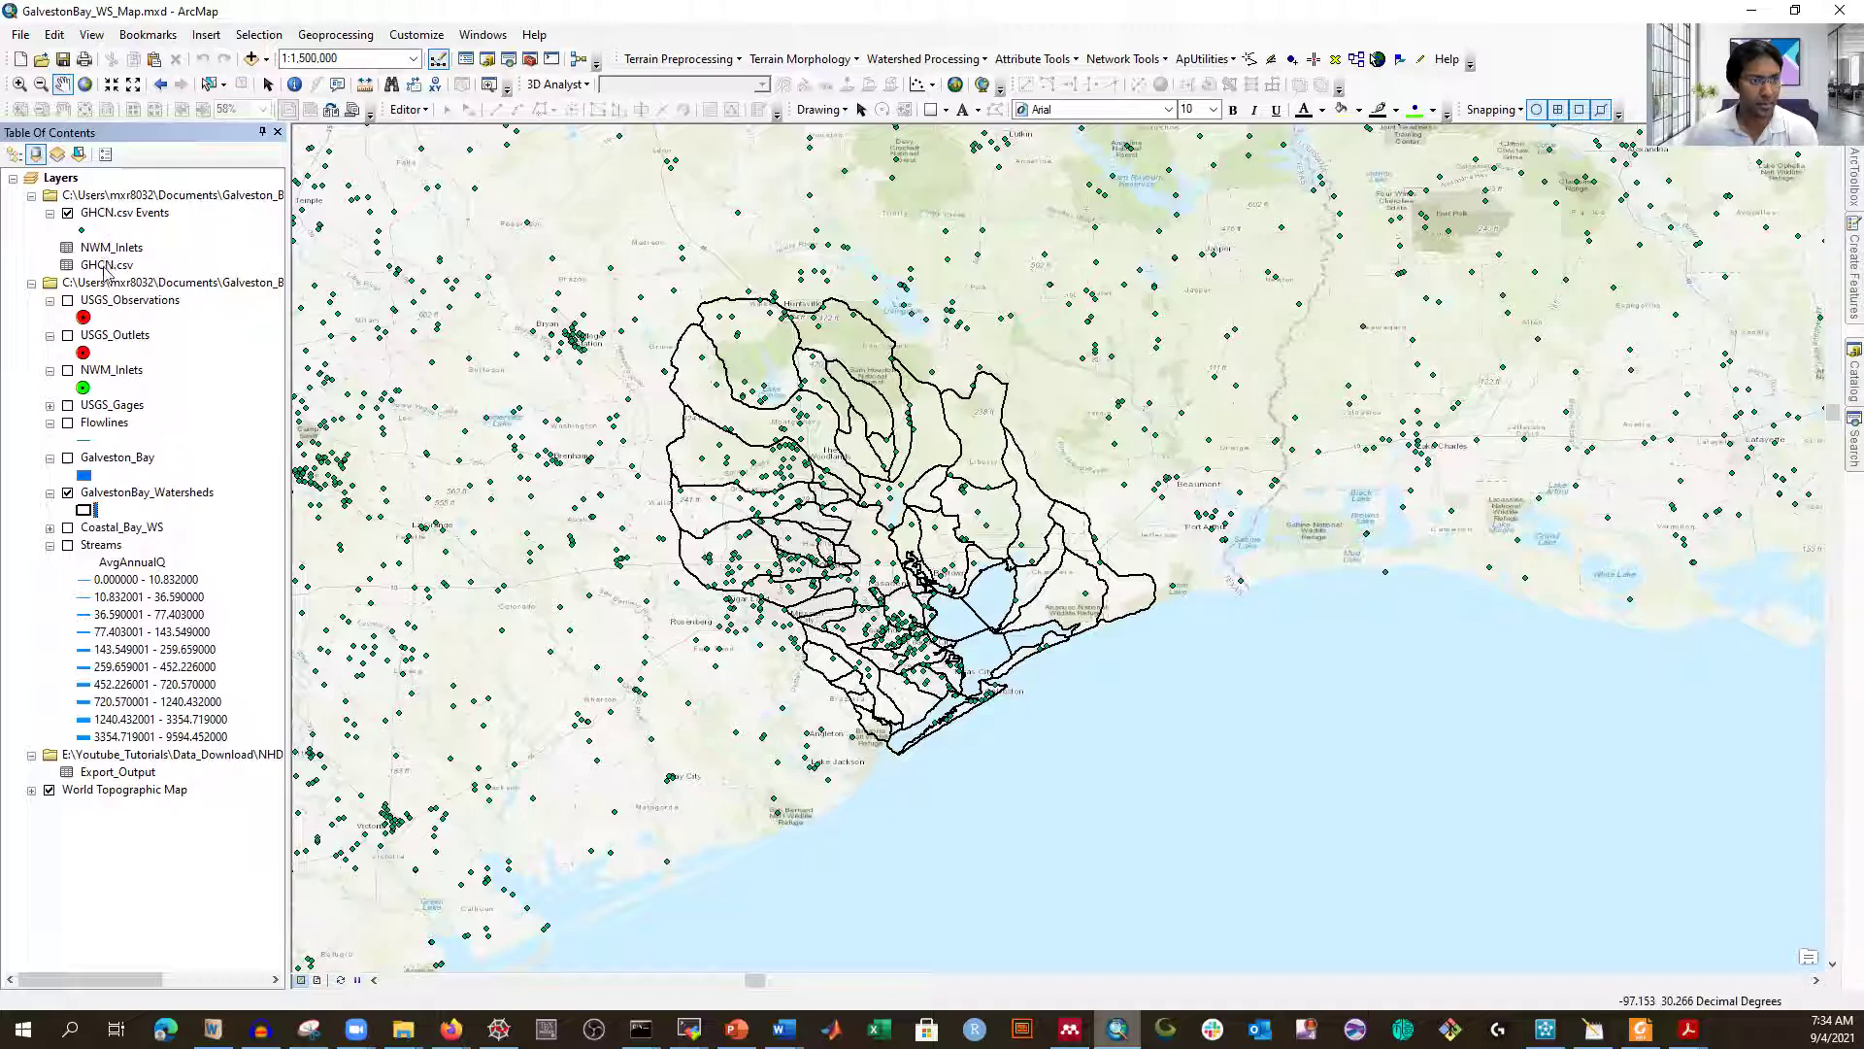
{"action": "left_click", "coordinate": [109, 215]}
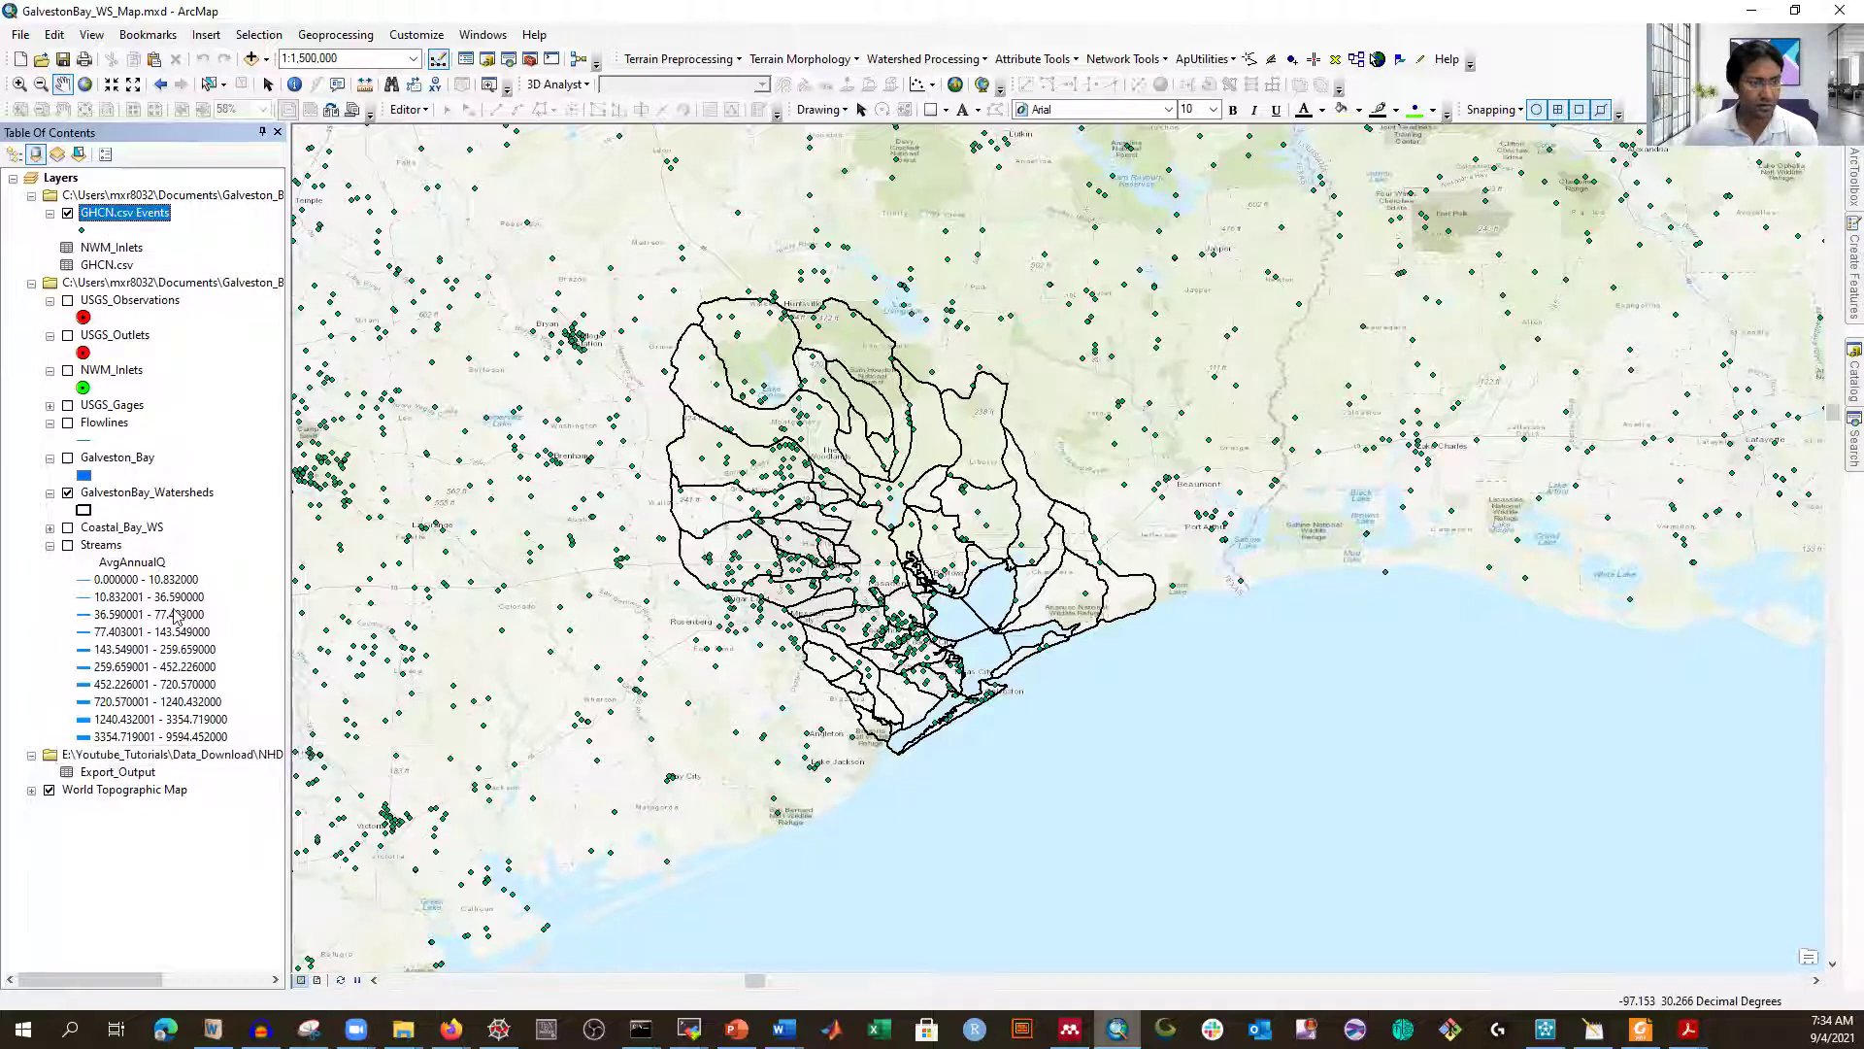
{"action": "left_click", "coordinate": [107, 266]}
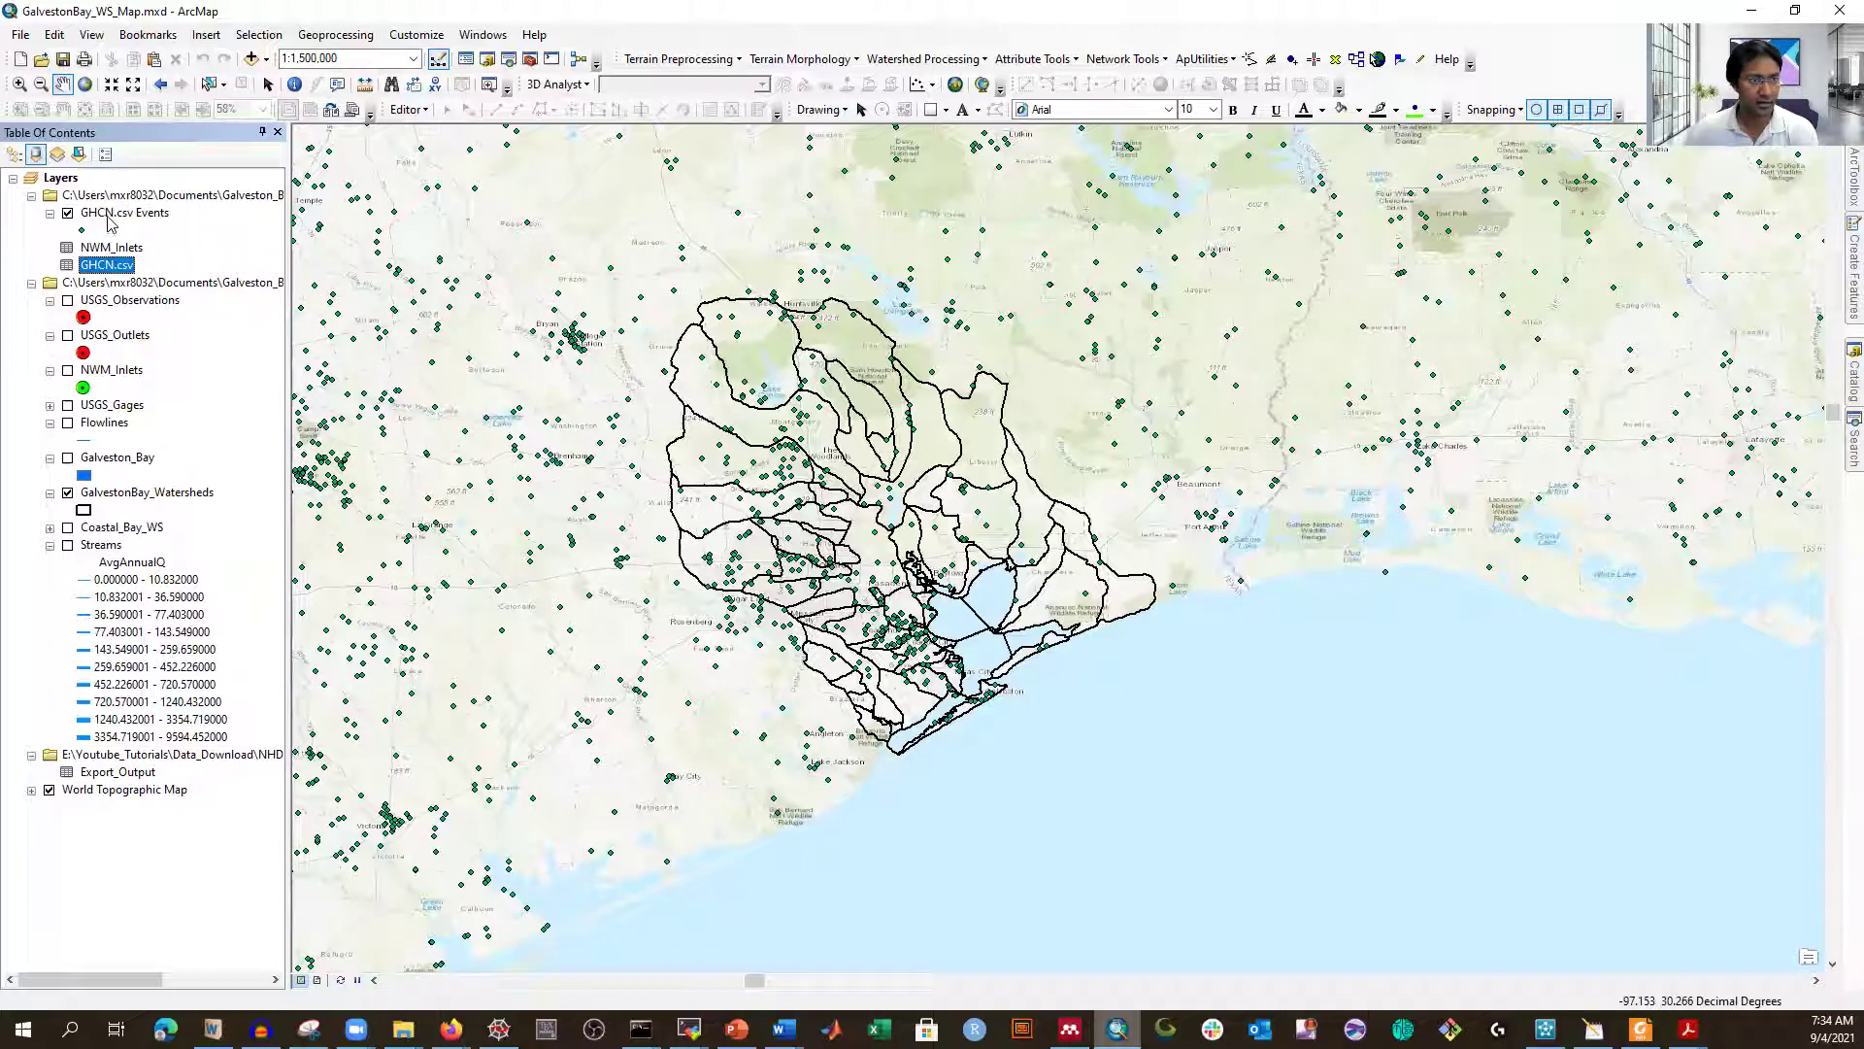
{"action": "left_click", "coordinate": [109, 214]}
{"action": "right_click", "coordinate": [110, 216]}
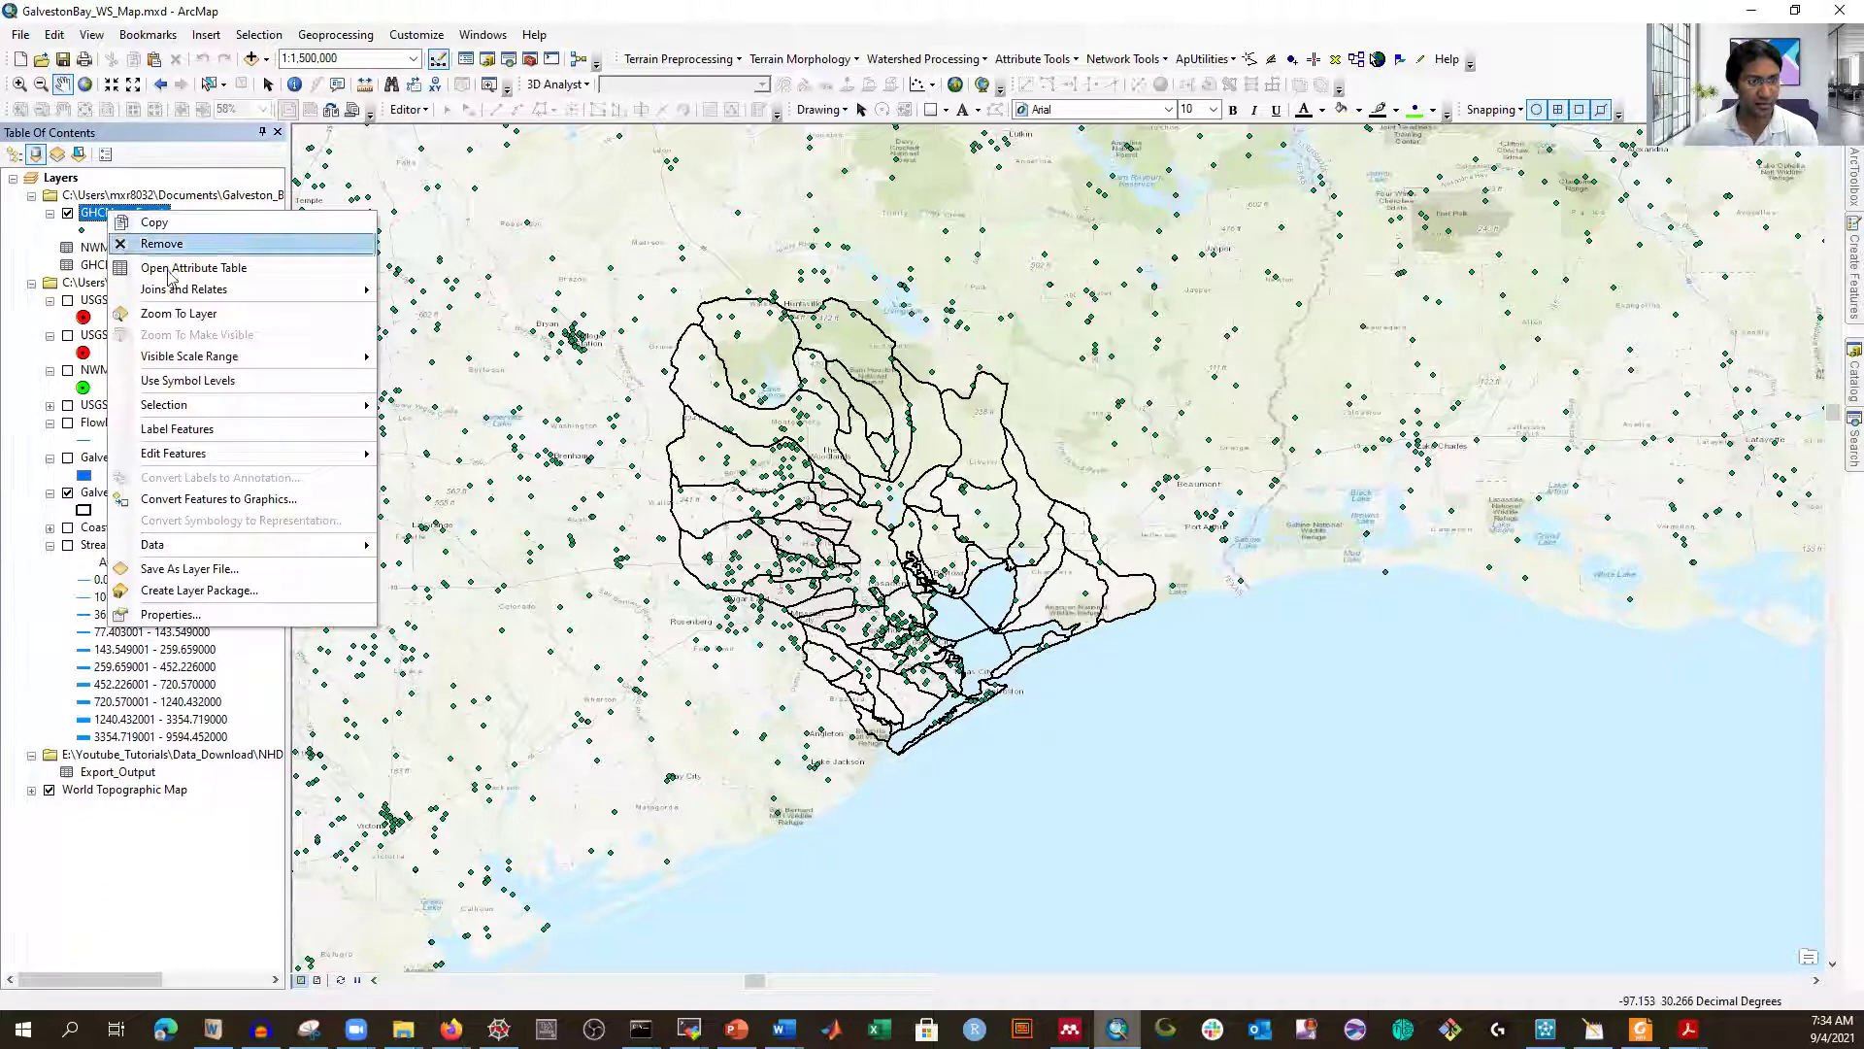
{"action": "mouse_move", "coordinate": [378, 550]}
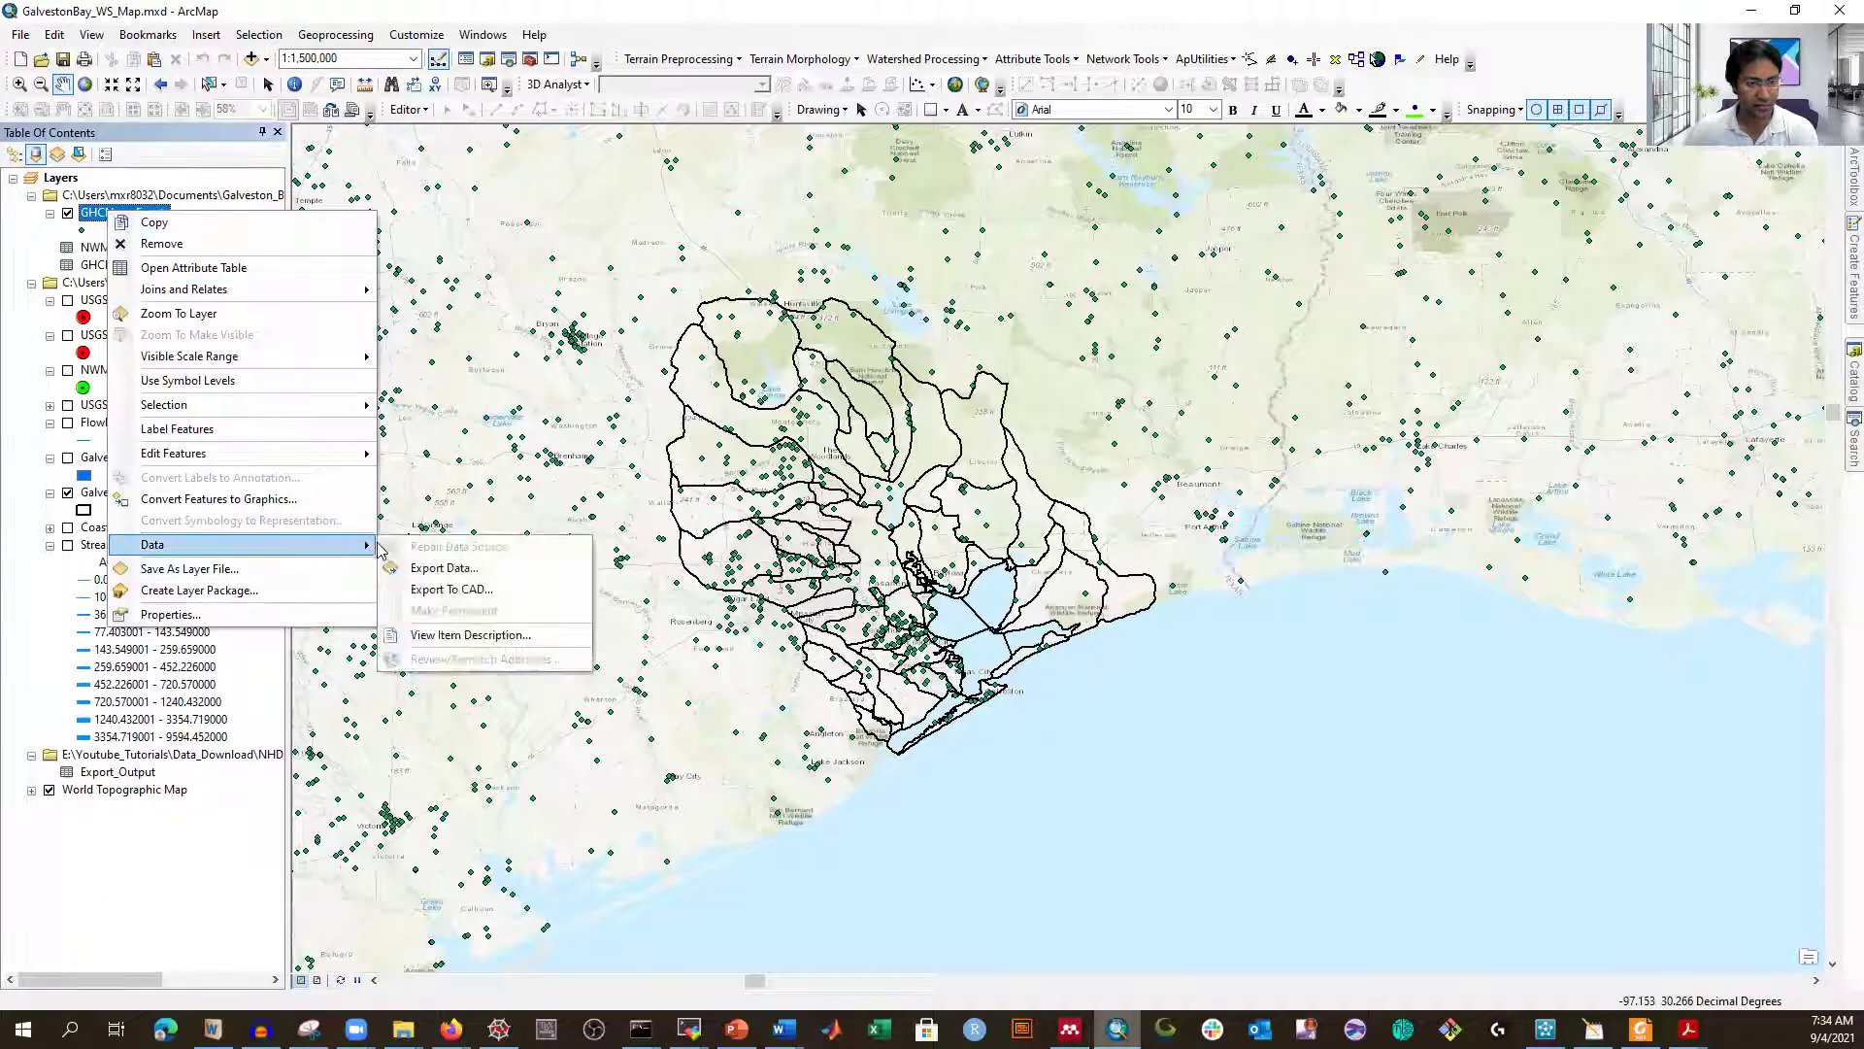
{"action": "left_click", "coordinate": [433, 569]}
{"action": "left_click", "coordinate": [984, 642]}
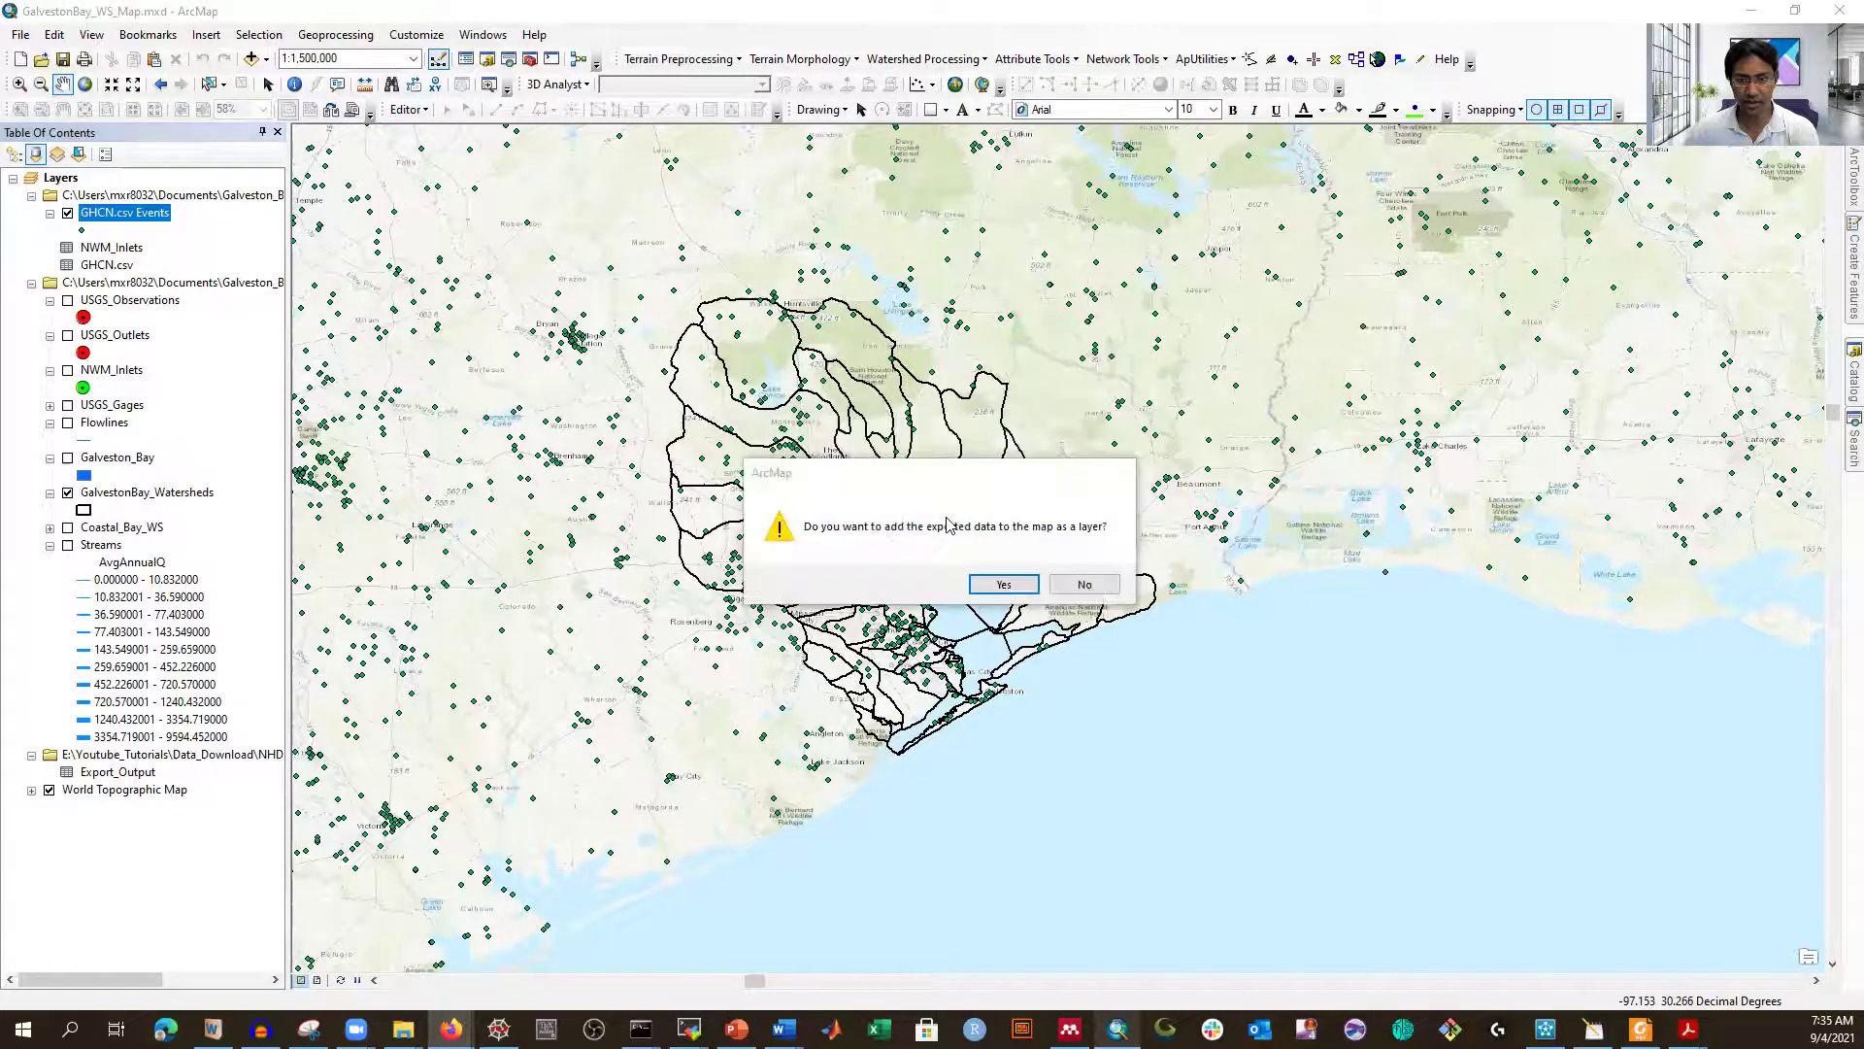
{"action": "left_click", "coordinate": [1001, 591]}
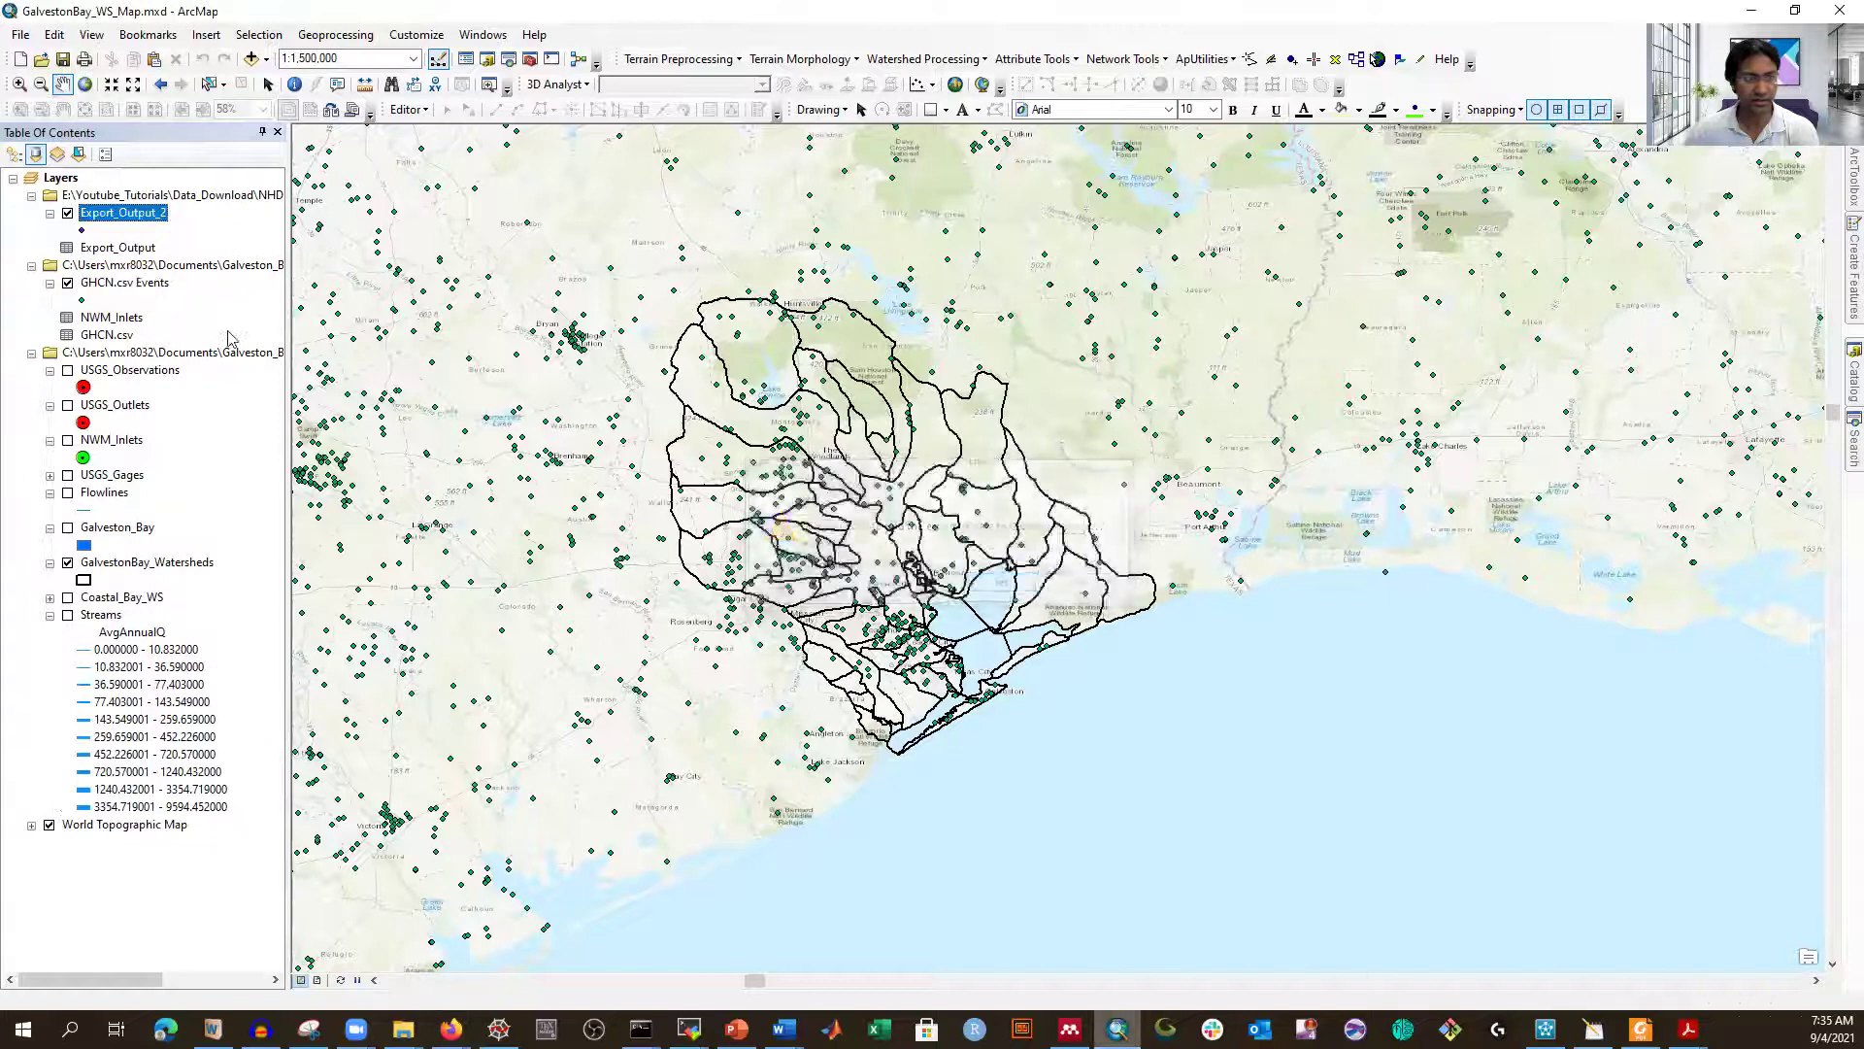
- Remove the GHCN.csv Events layer and the Export_Output table from the map
{"action": "right_click", "coordinate": [104, 292]}
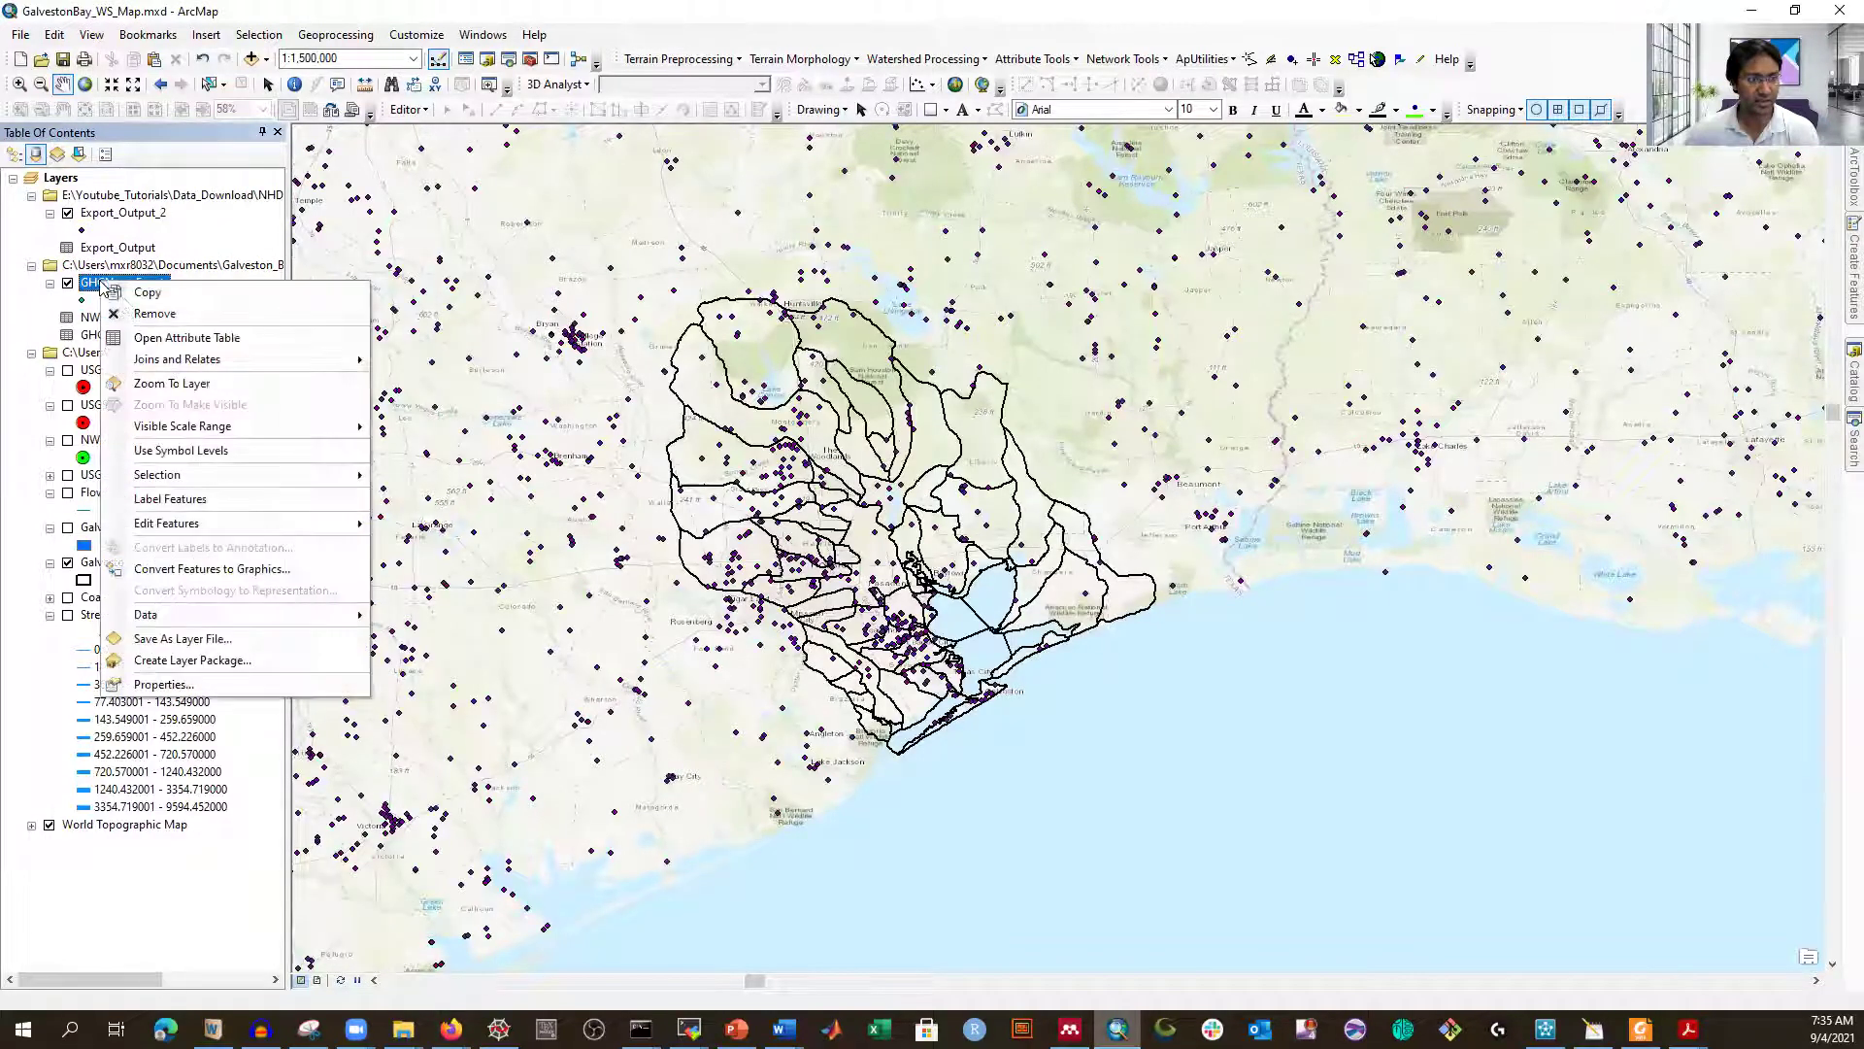
{"action": "left_click", "coordinate": [161, 312]}
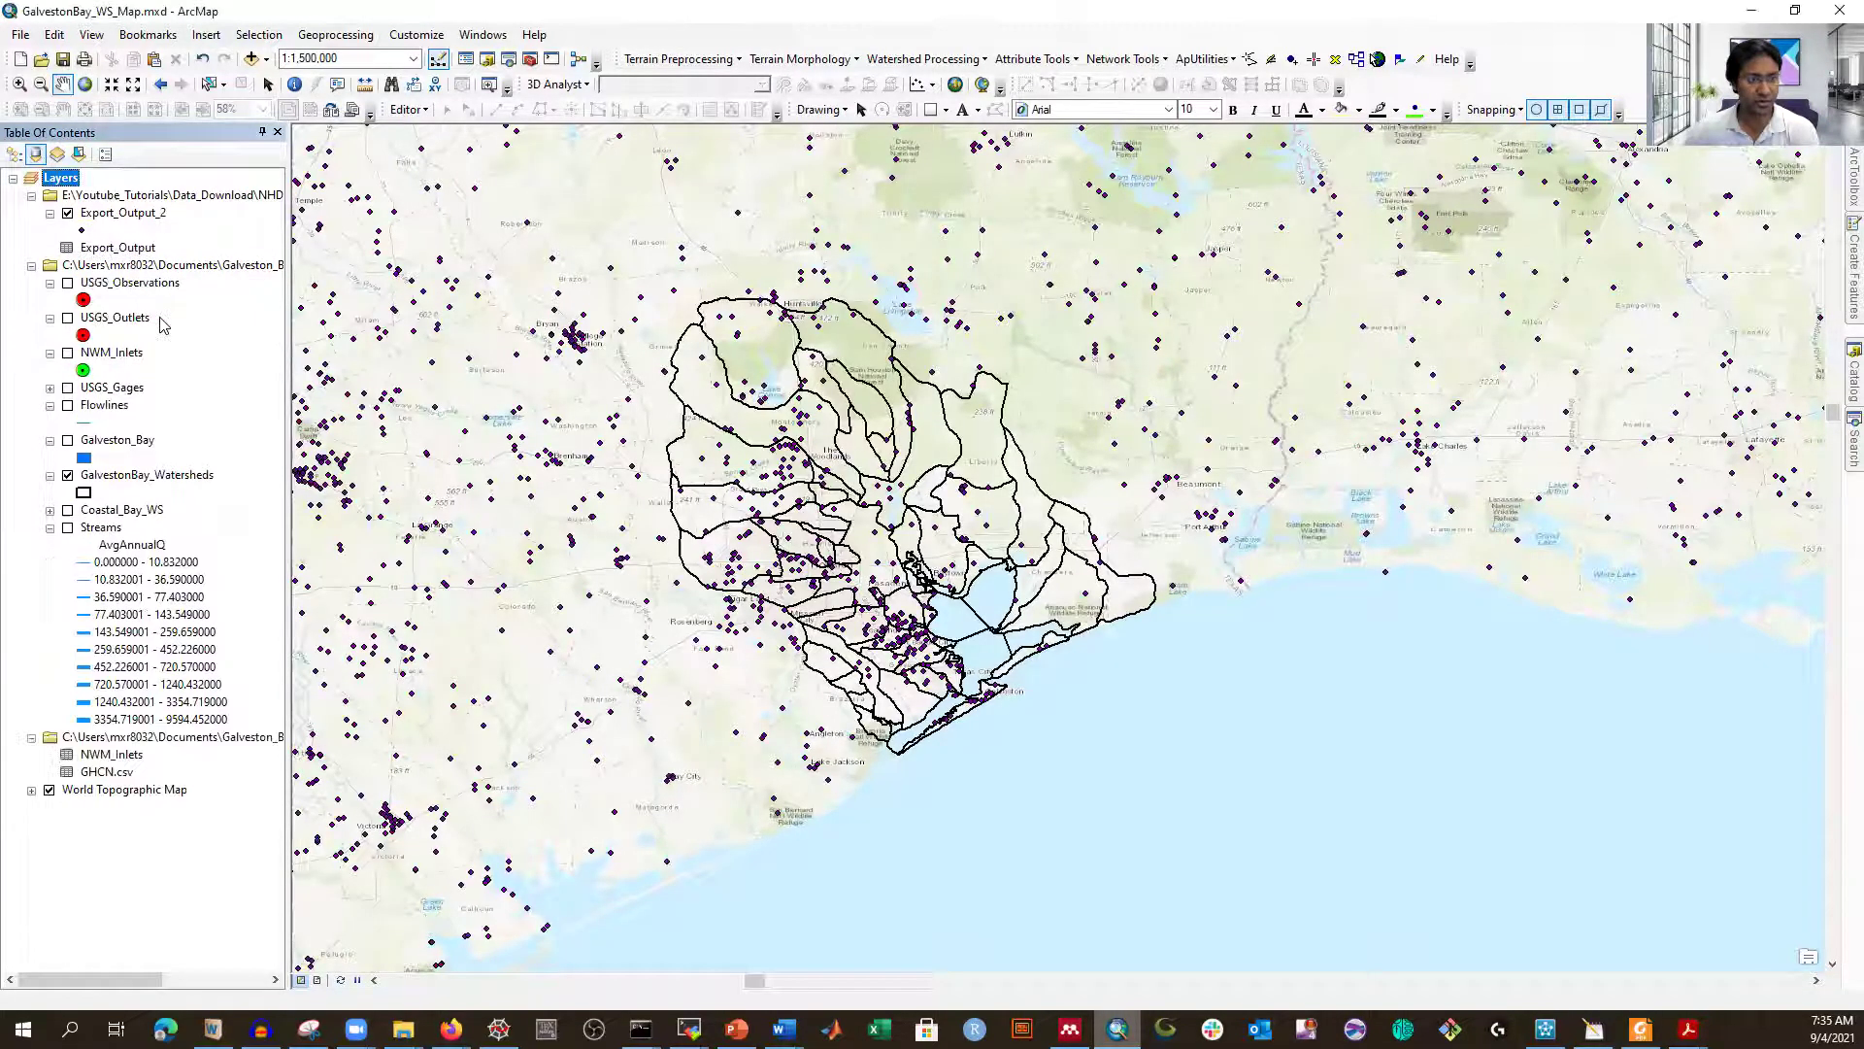
{"action": "right_click", "coordinate": [102, 251]}
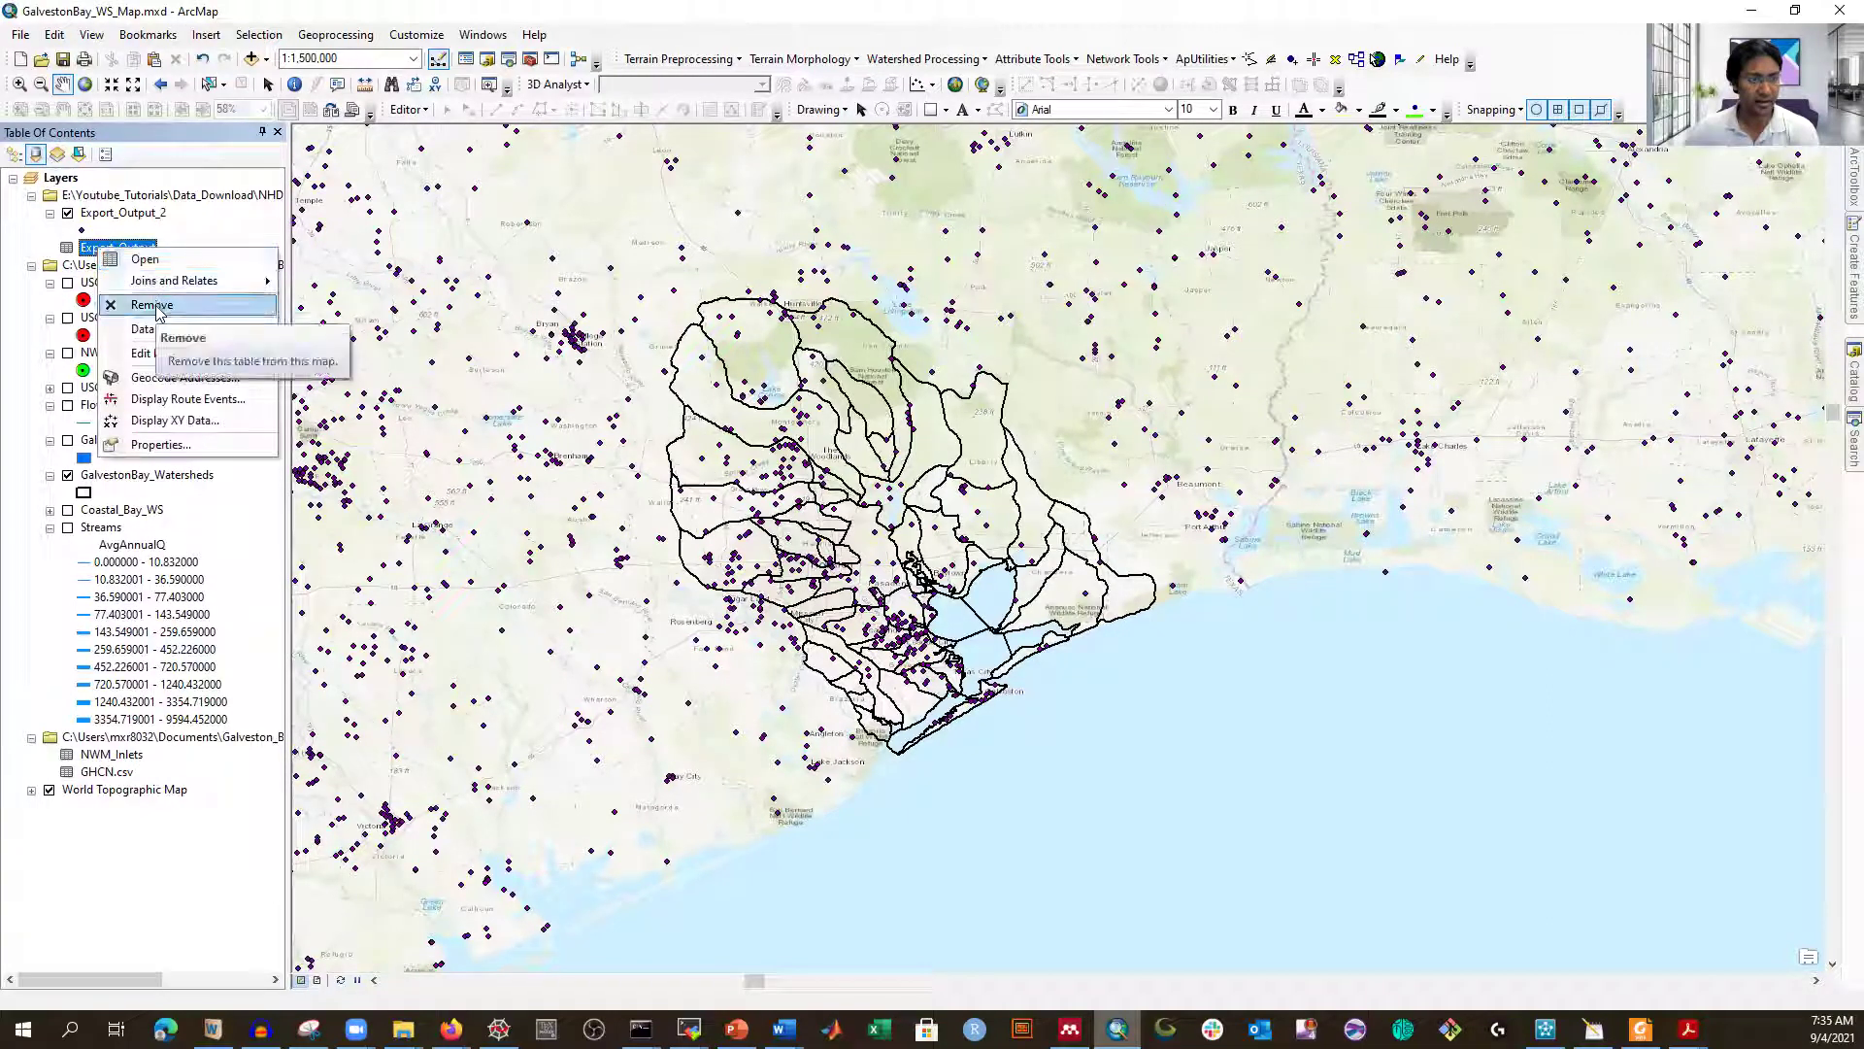
{"action": "left_click", "coordinate": [156, 307]}
- Rename the Export_Output_2 layer as GHCN
{"action": "right_click", "coordinate": [117, 215]}
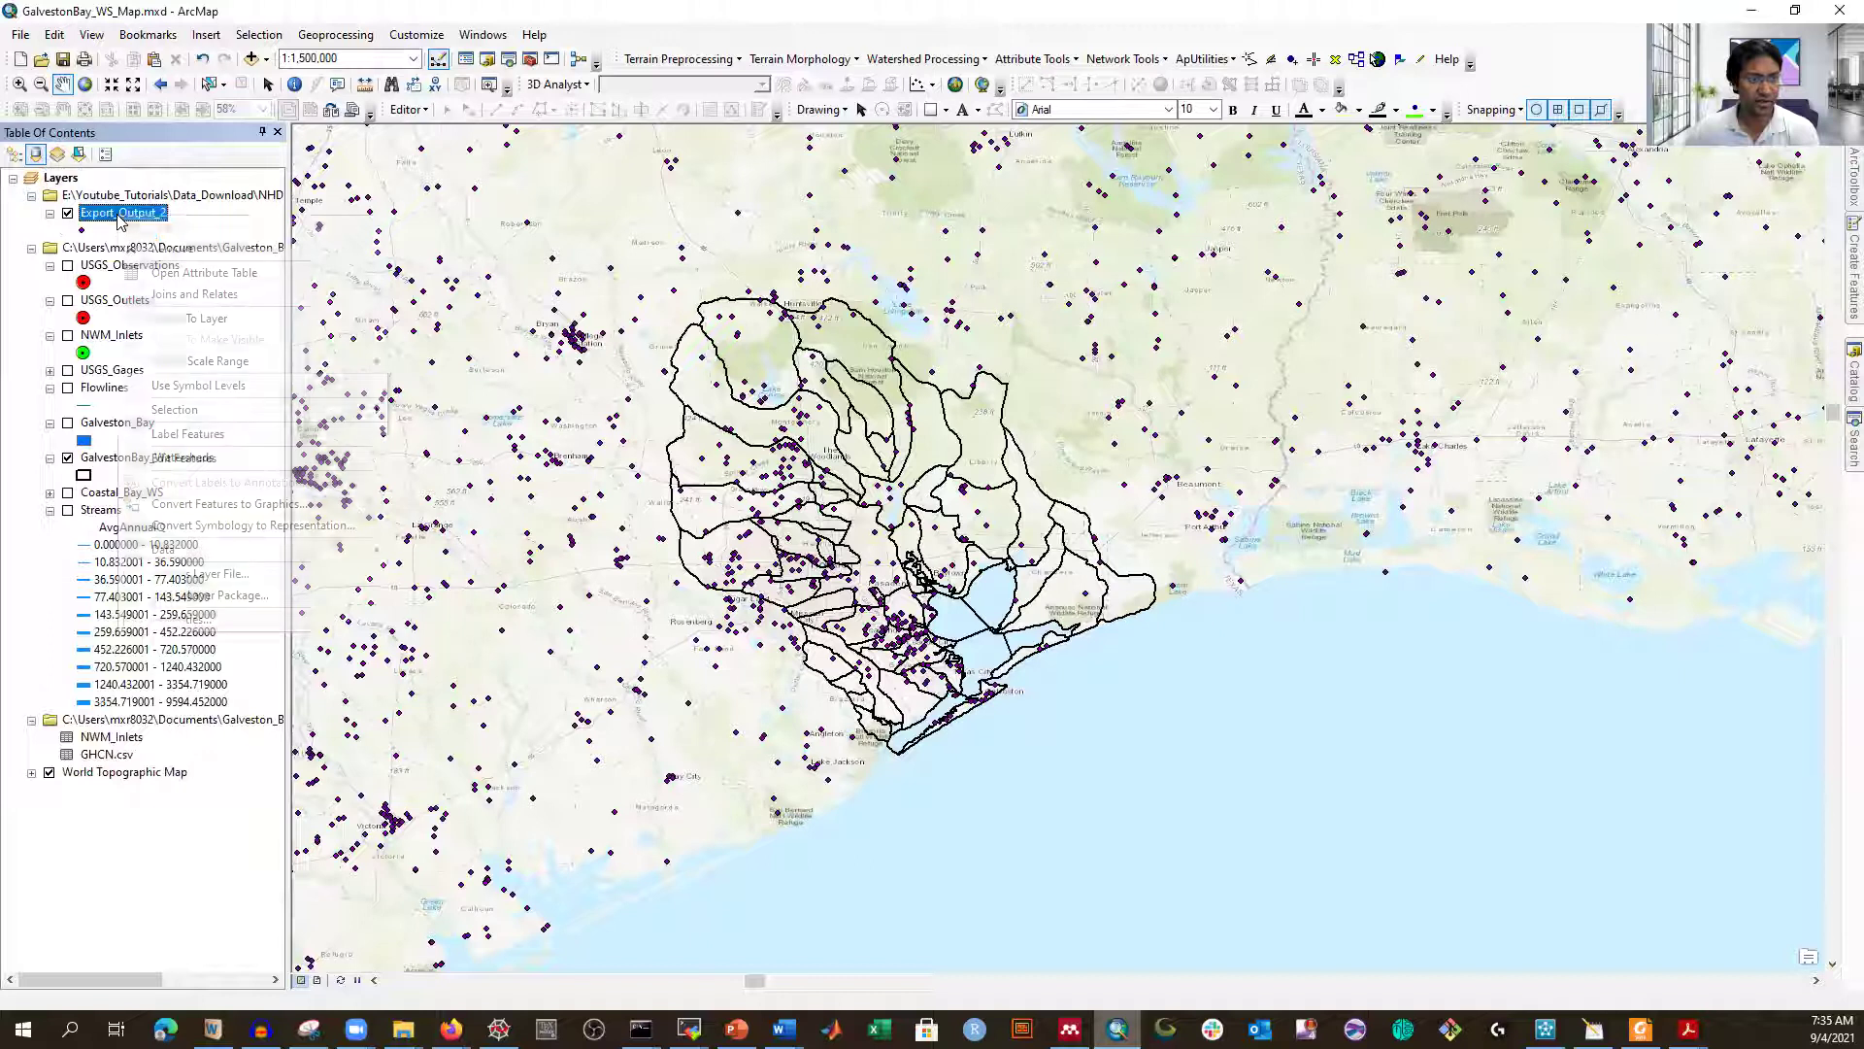
{"action": "left_click", "coordinate": [194, 622]}
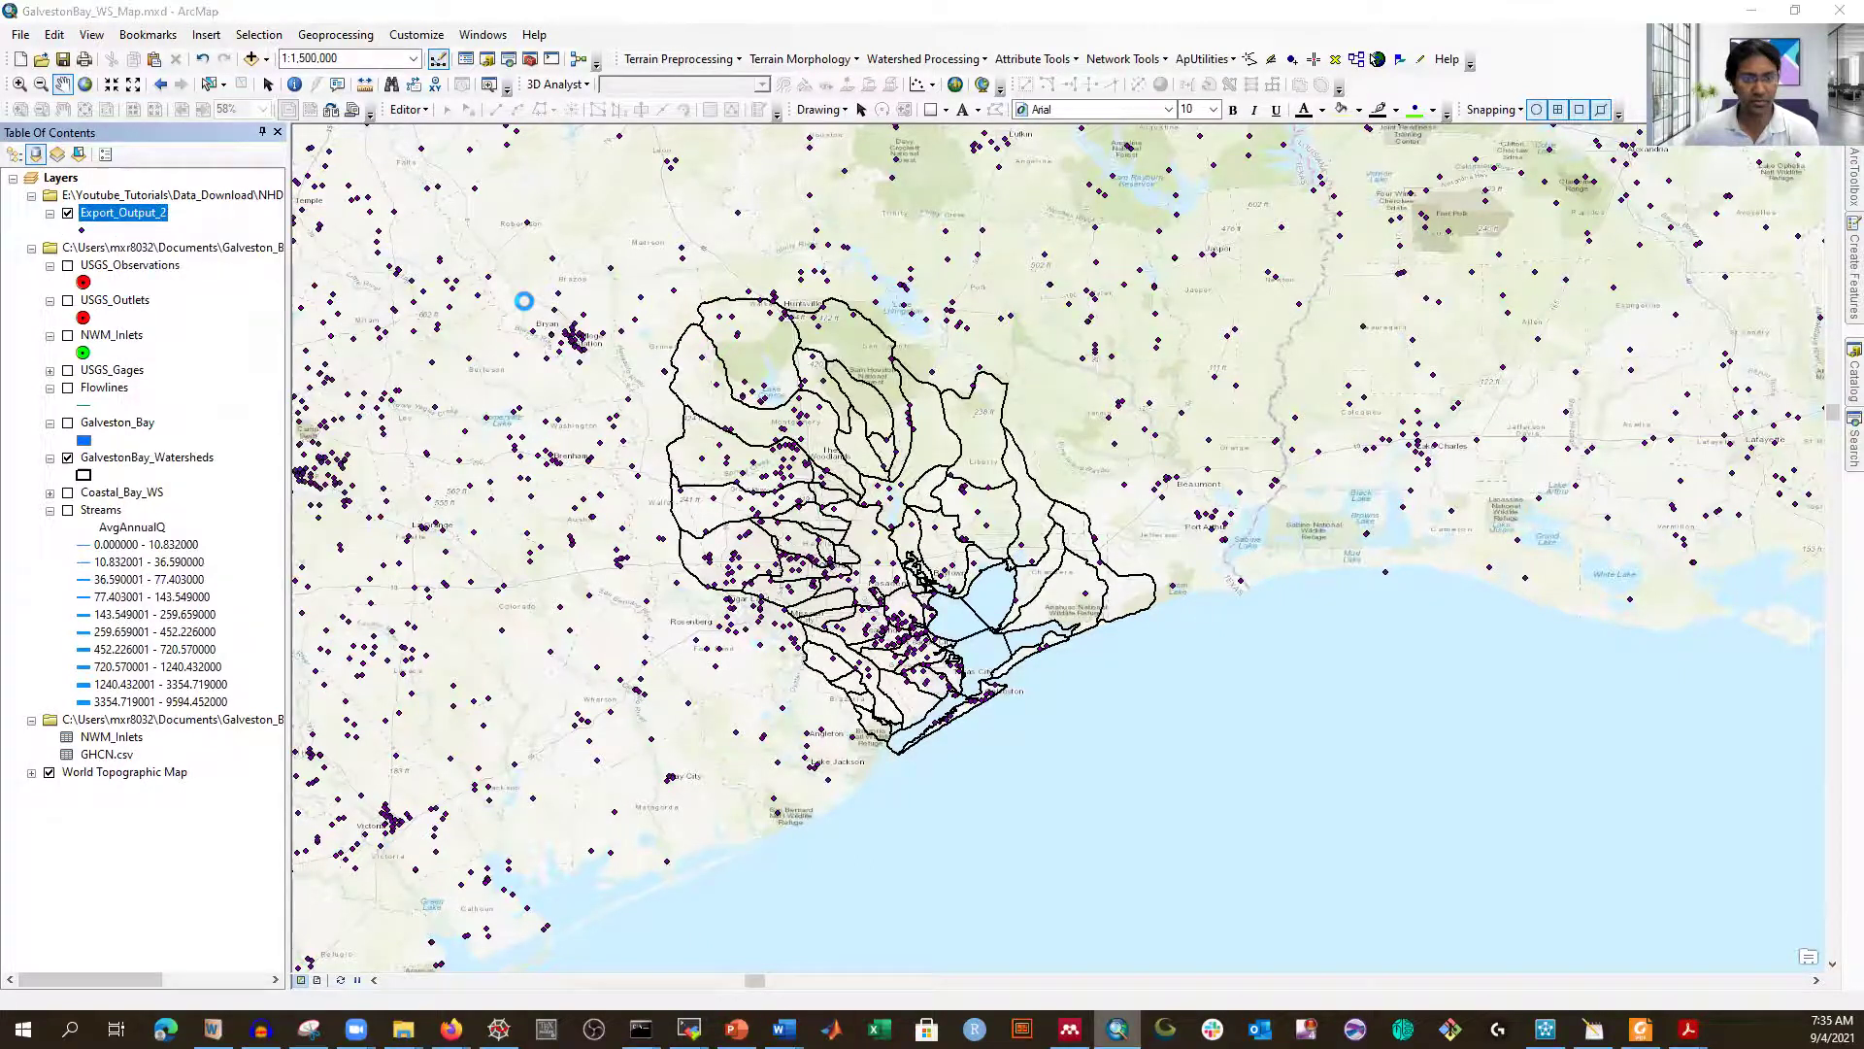
{"action": "left_click", "coordinate": [641, 277]}
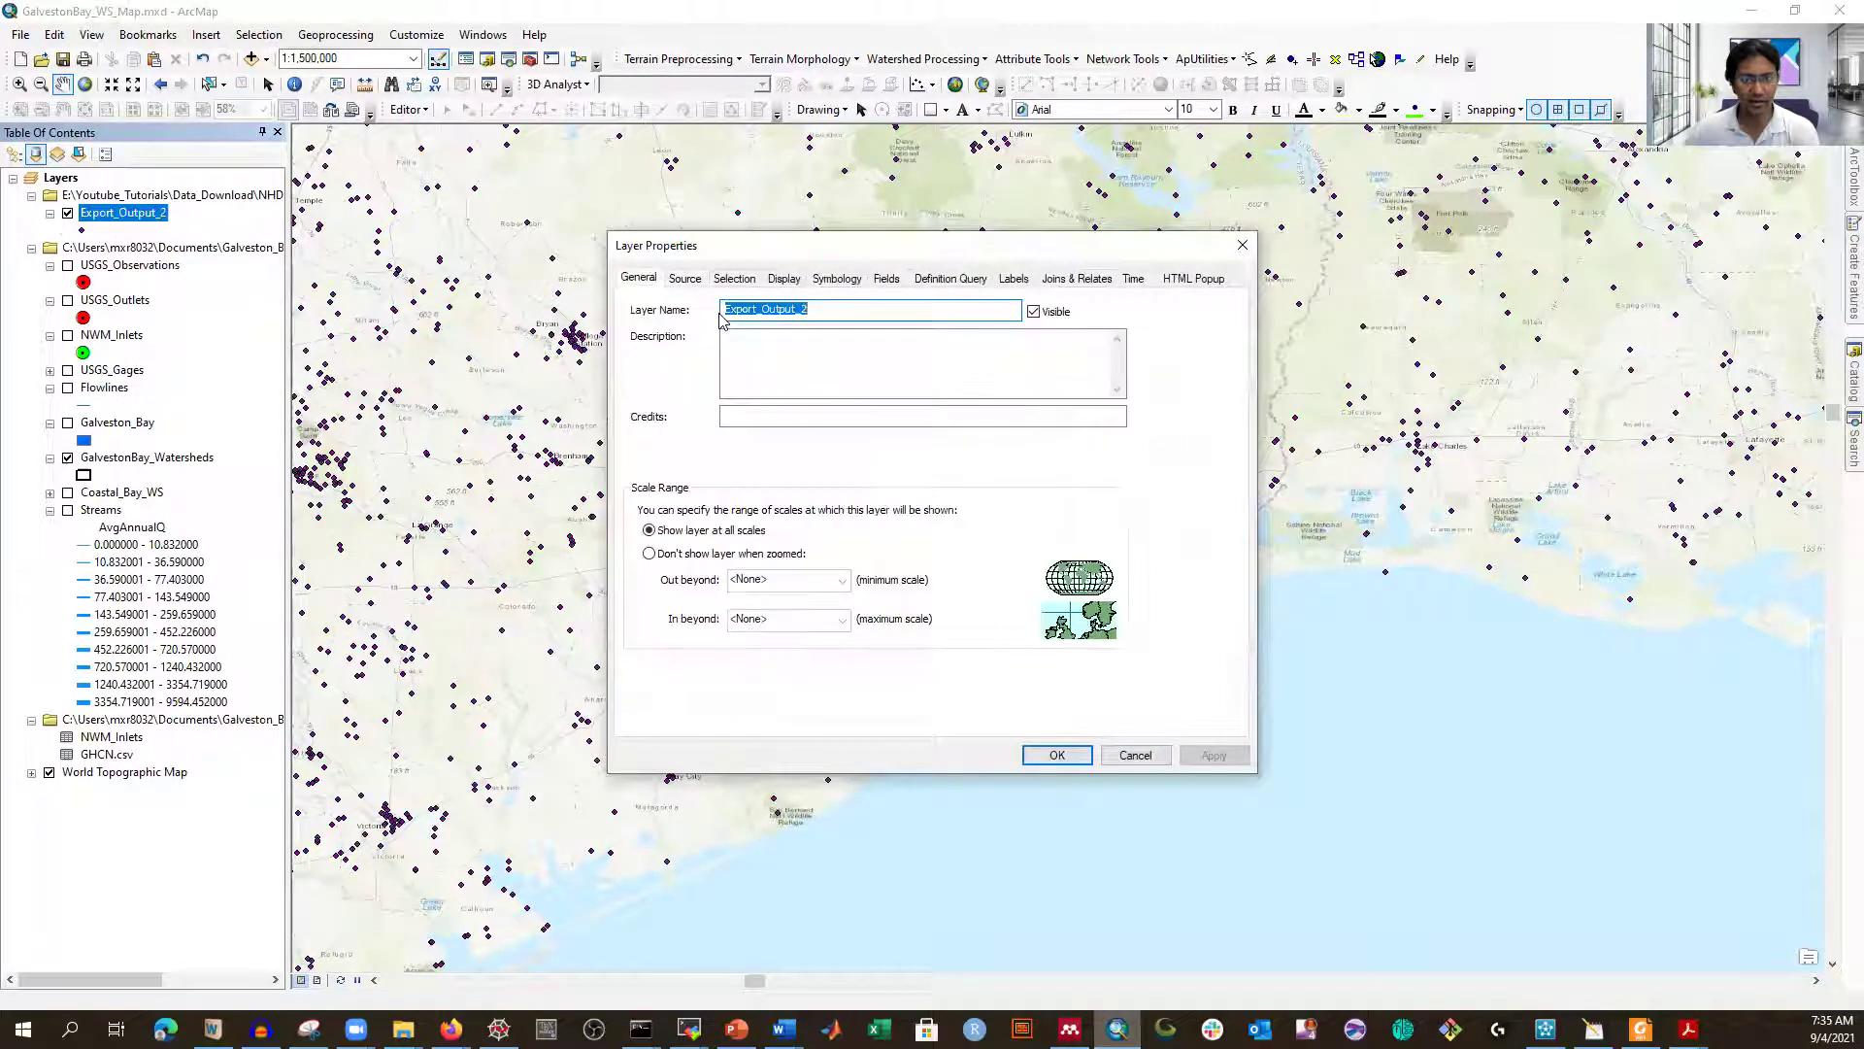
{"action": "type", "text": "GHCN"}
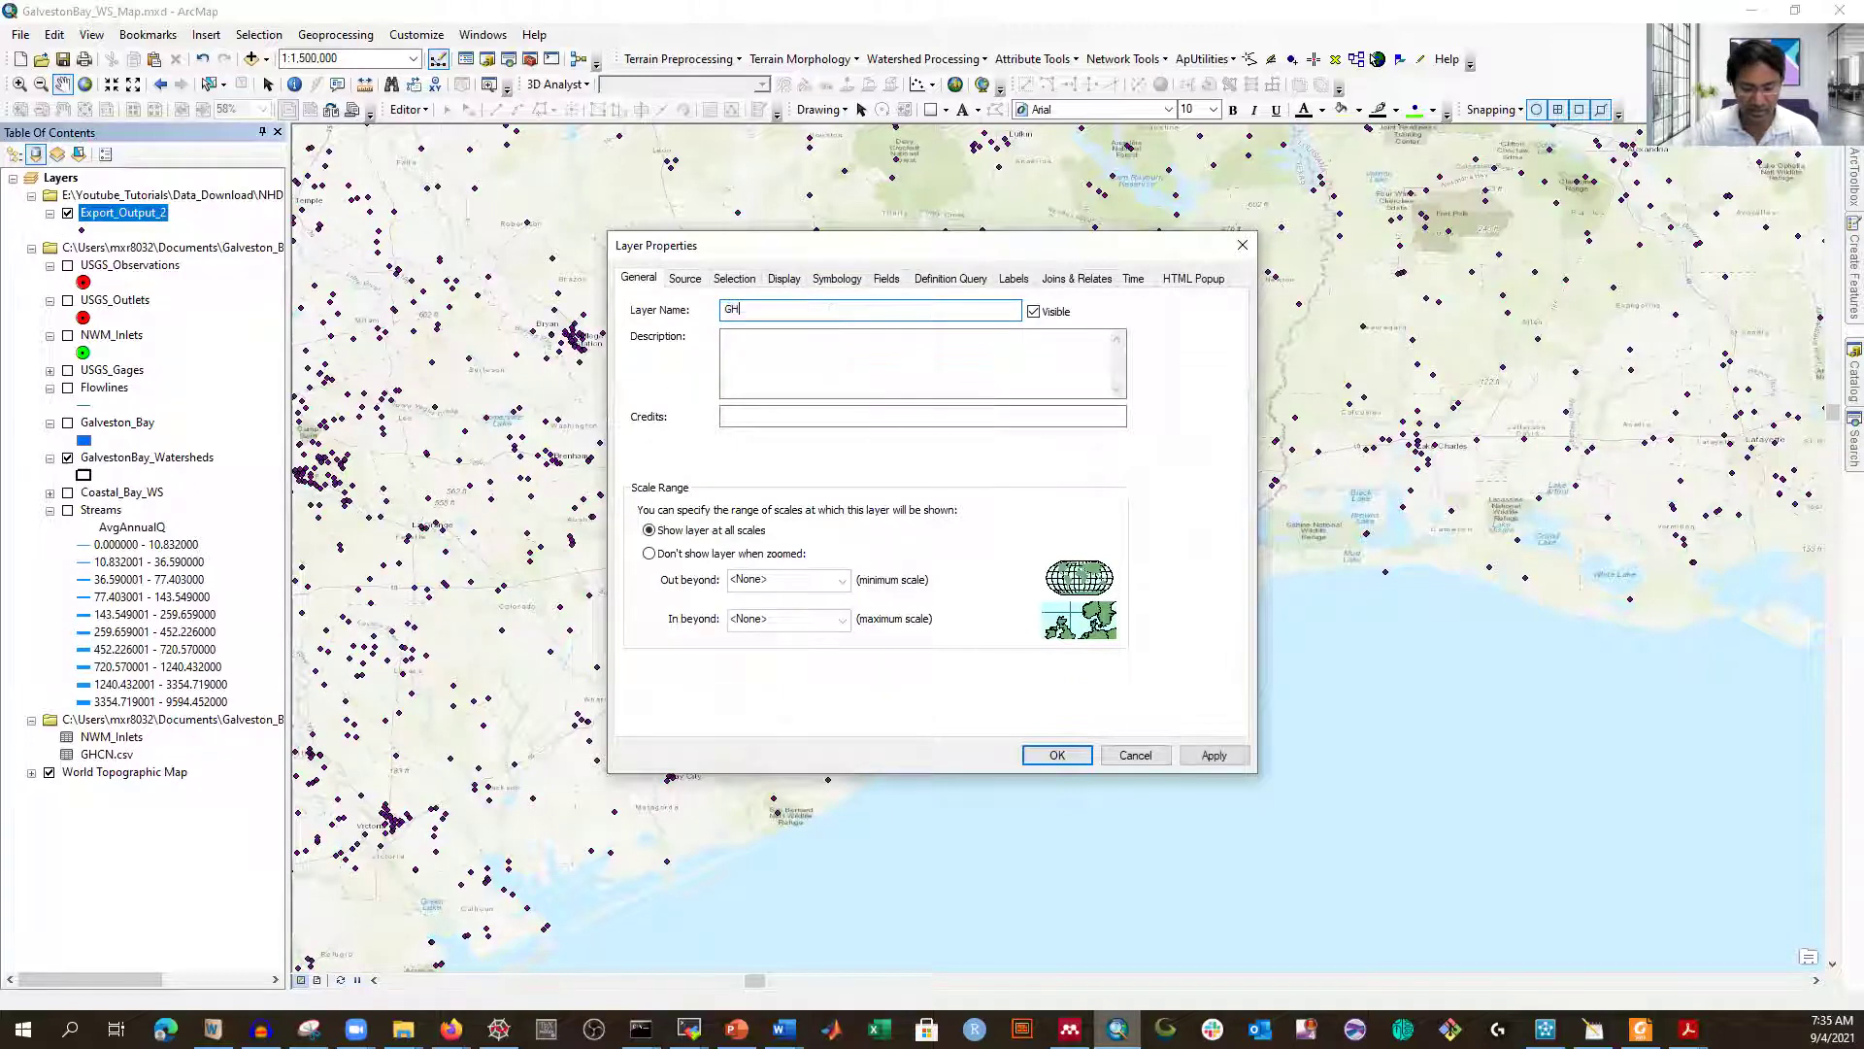
{"action": "left_click", "coordinate": [1058, 756]}
- Change the GHCN layer's point symbol to the green Circle 3 at size 11
{"action": "left_click", "coordinate": [82, 232]}
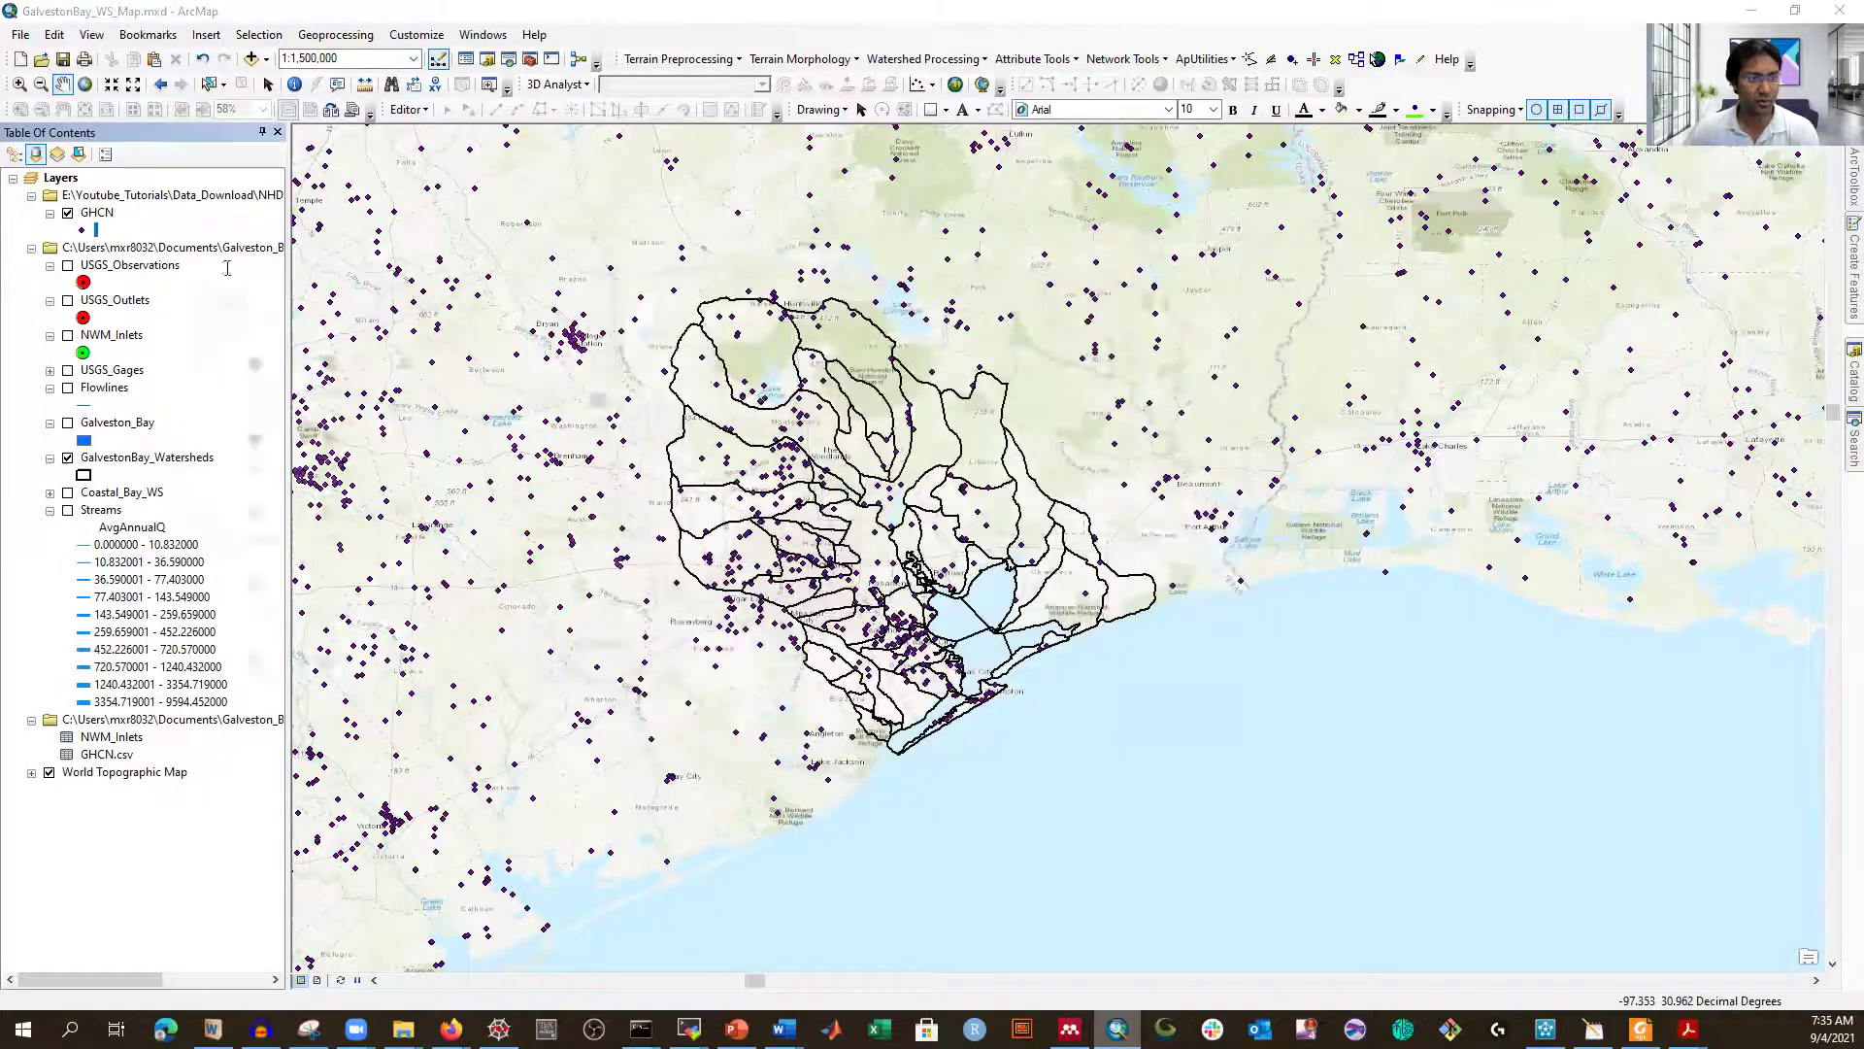
{"action": "scroll", "coordinate": [478, 672], "scroll_direction": "down", "scroll_amount": 1}
{"action": "left_click", "coordinate": [637, 437]}
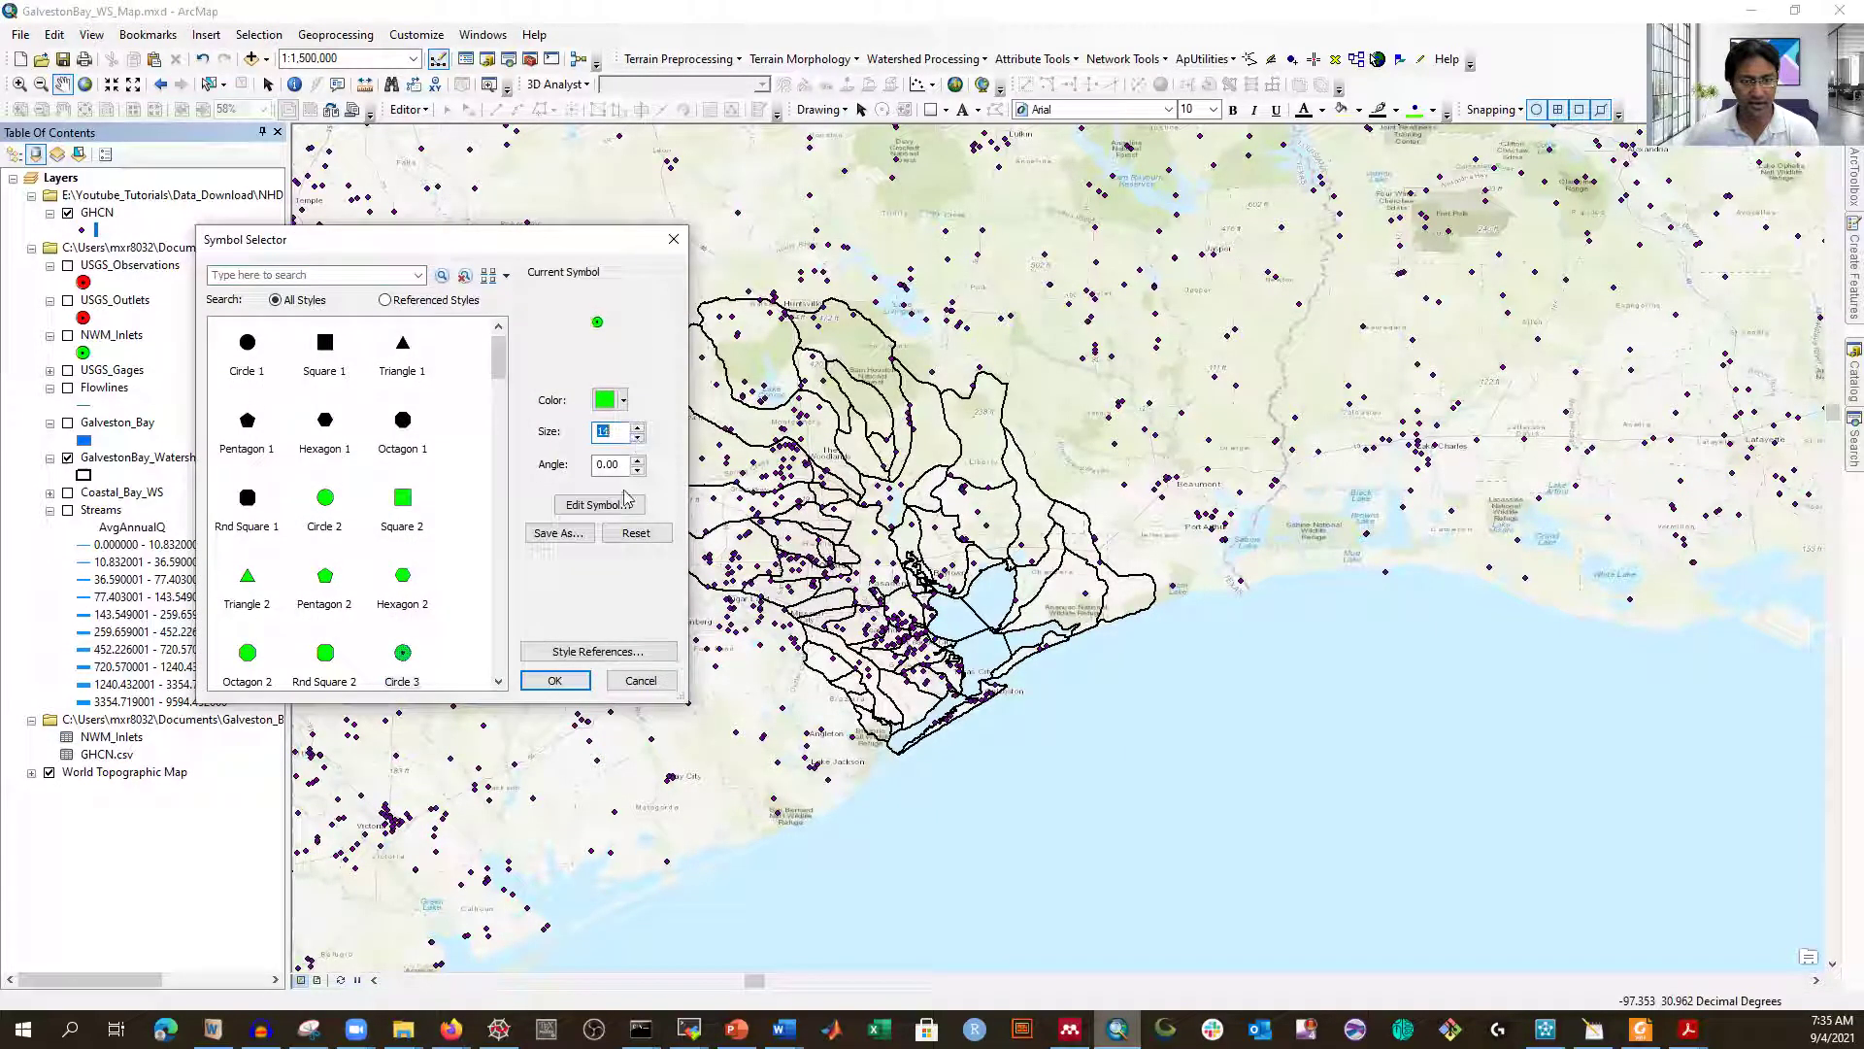
{"action": "left_click", "coordinate": [555, 679]}
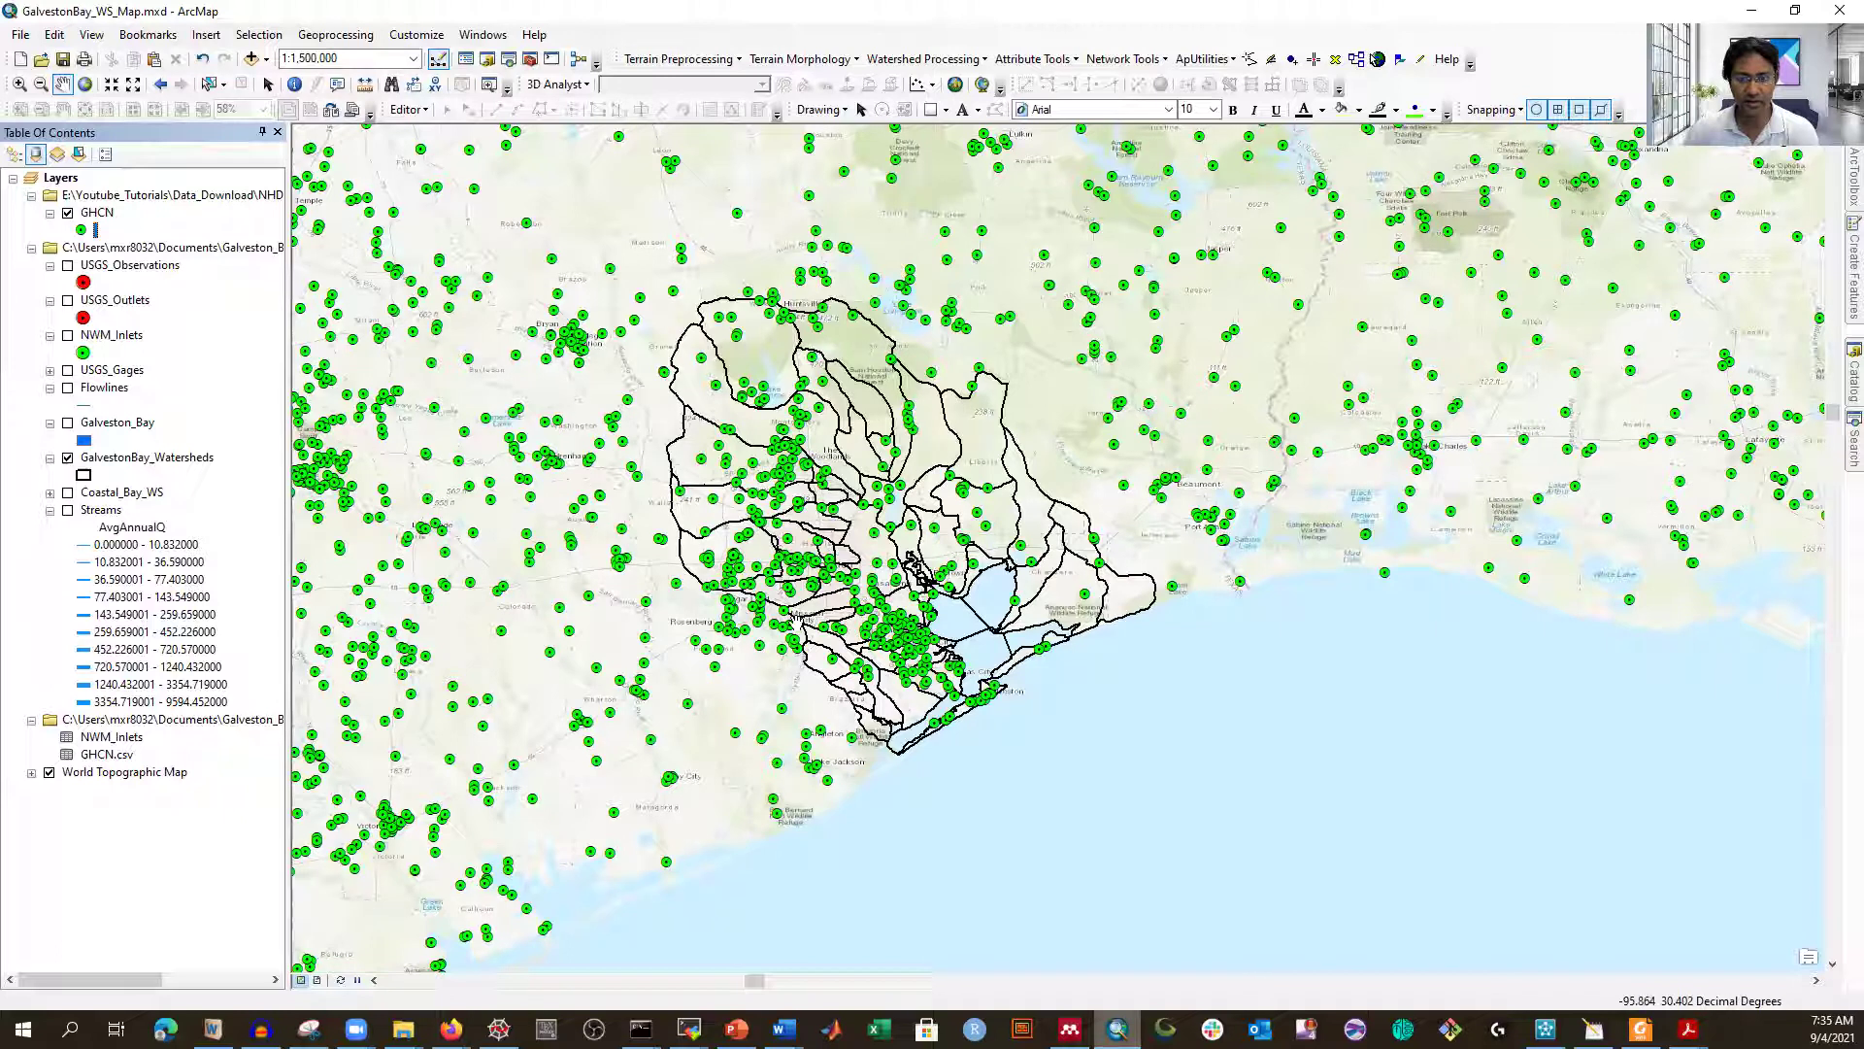
- Select by location the GHCN features that are completely within the GalvestonBay_Watersheds layer
{"action": "left_click", "coordinate": [258, 37]}
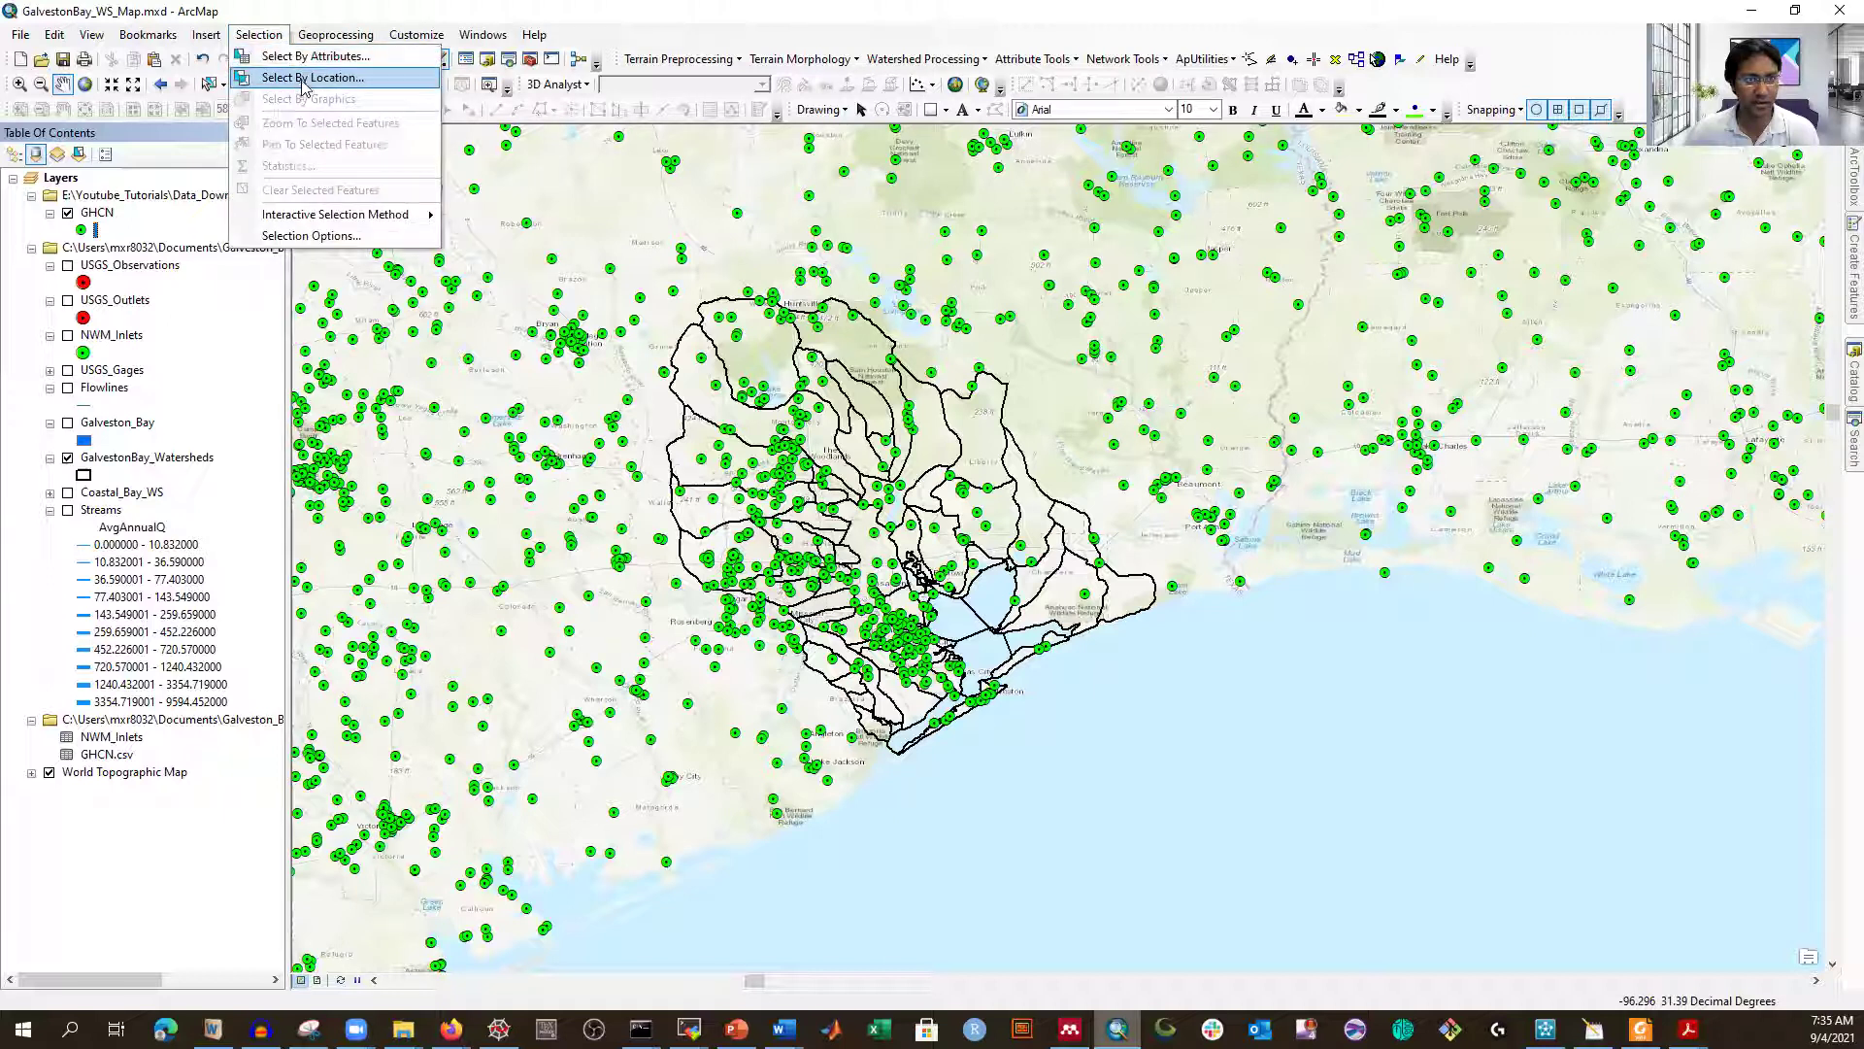
{"action": "left_click", "coordinate": [304, 77]}
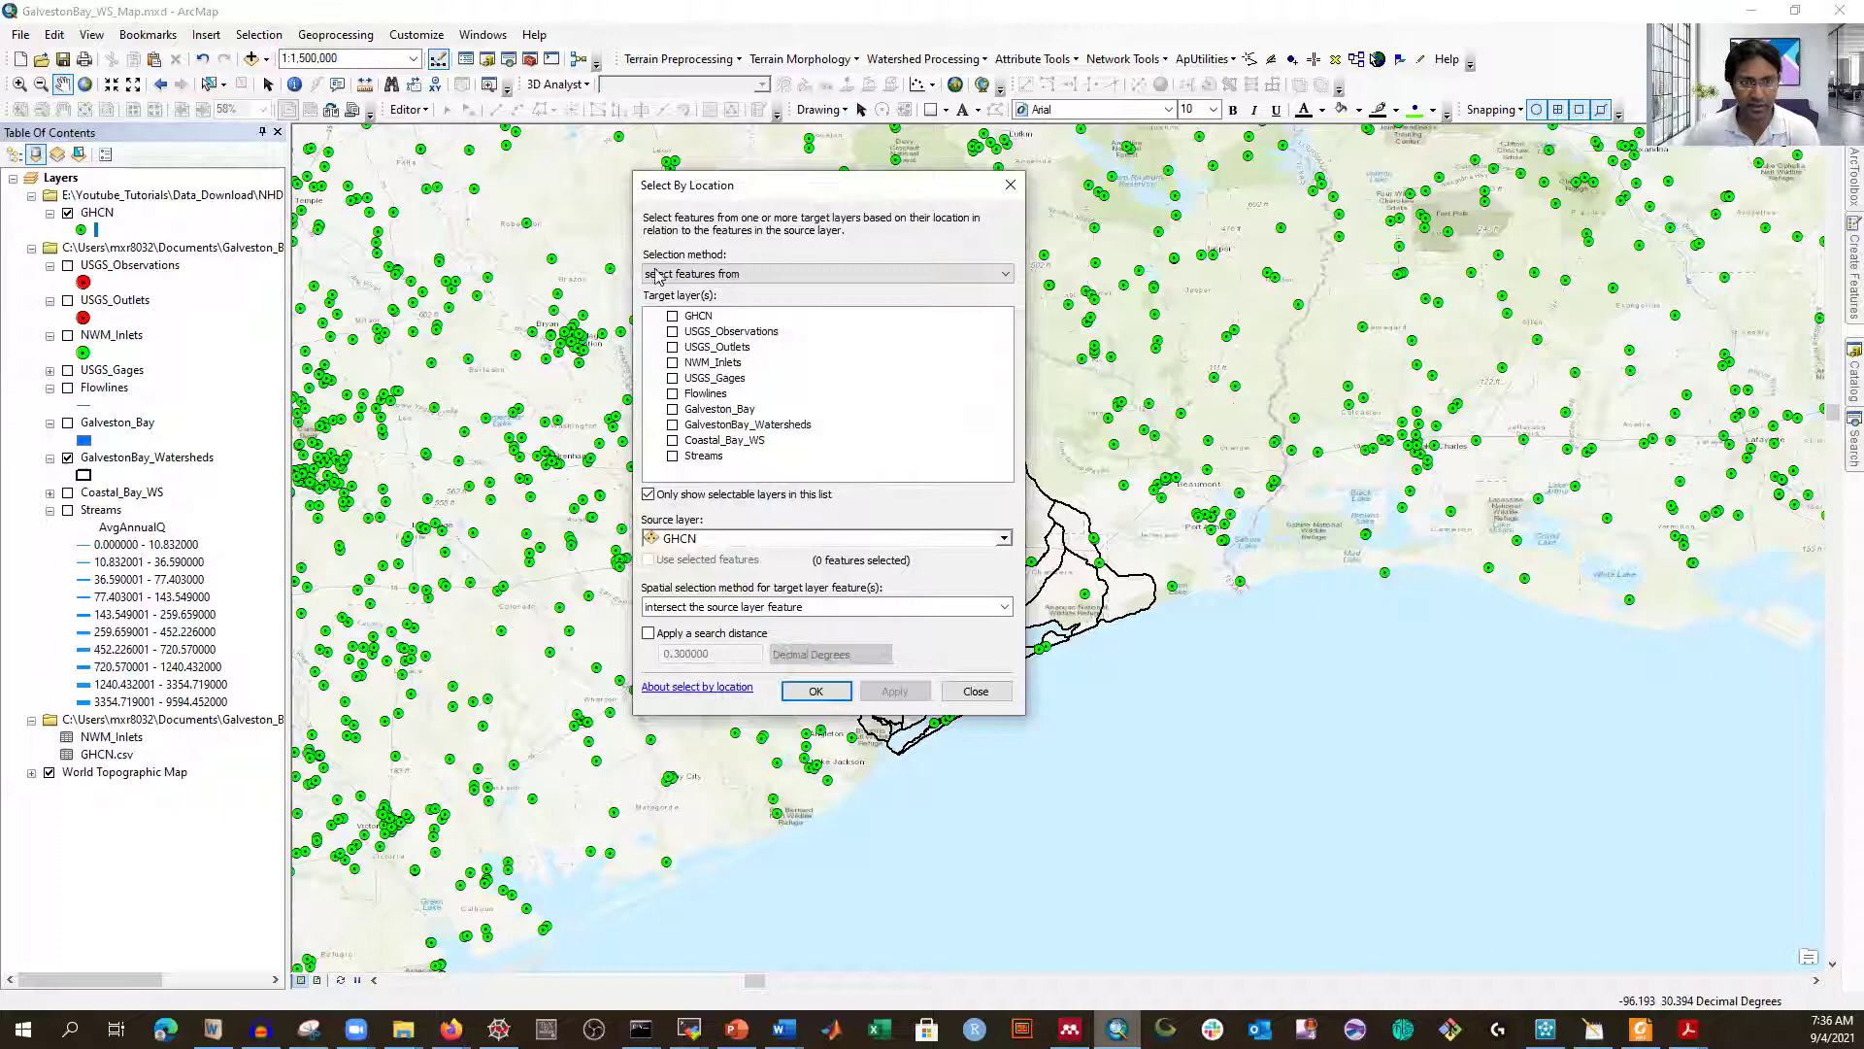
{"action": "left_click", "coordinate": [673, 317]}
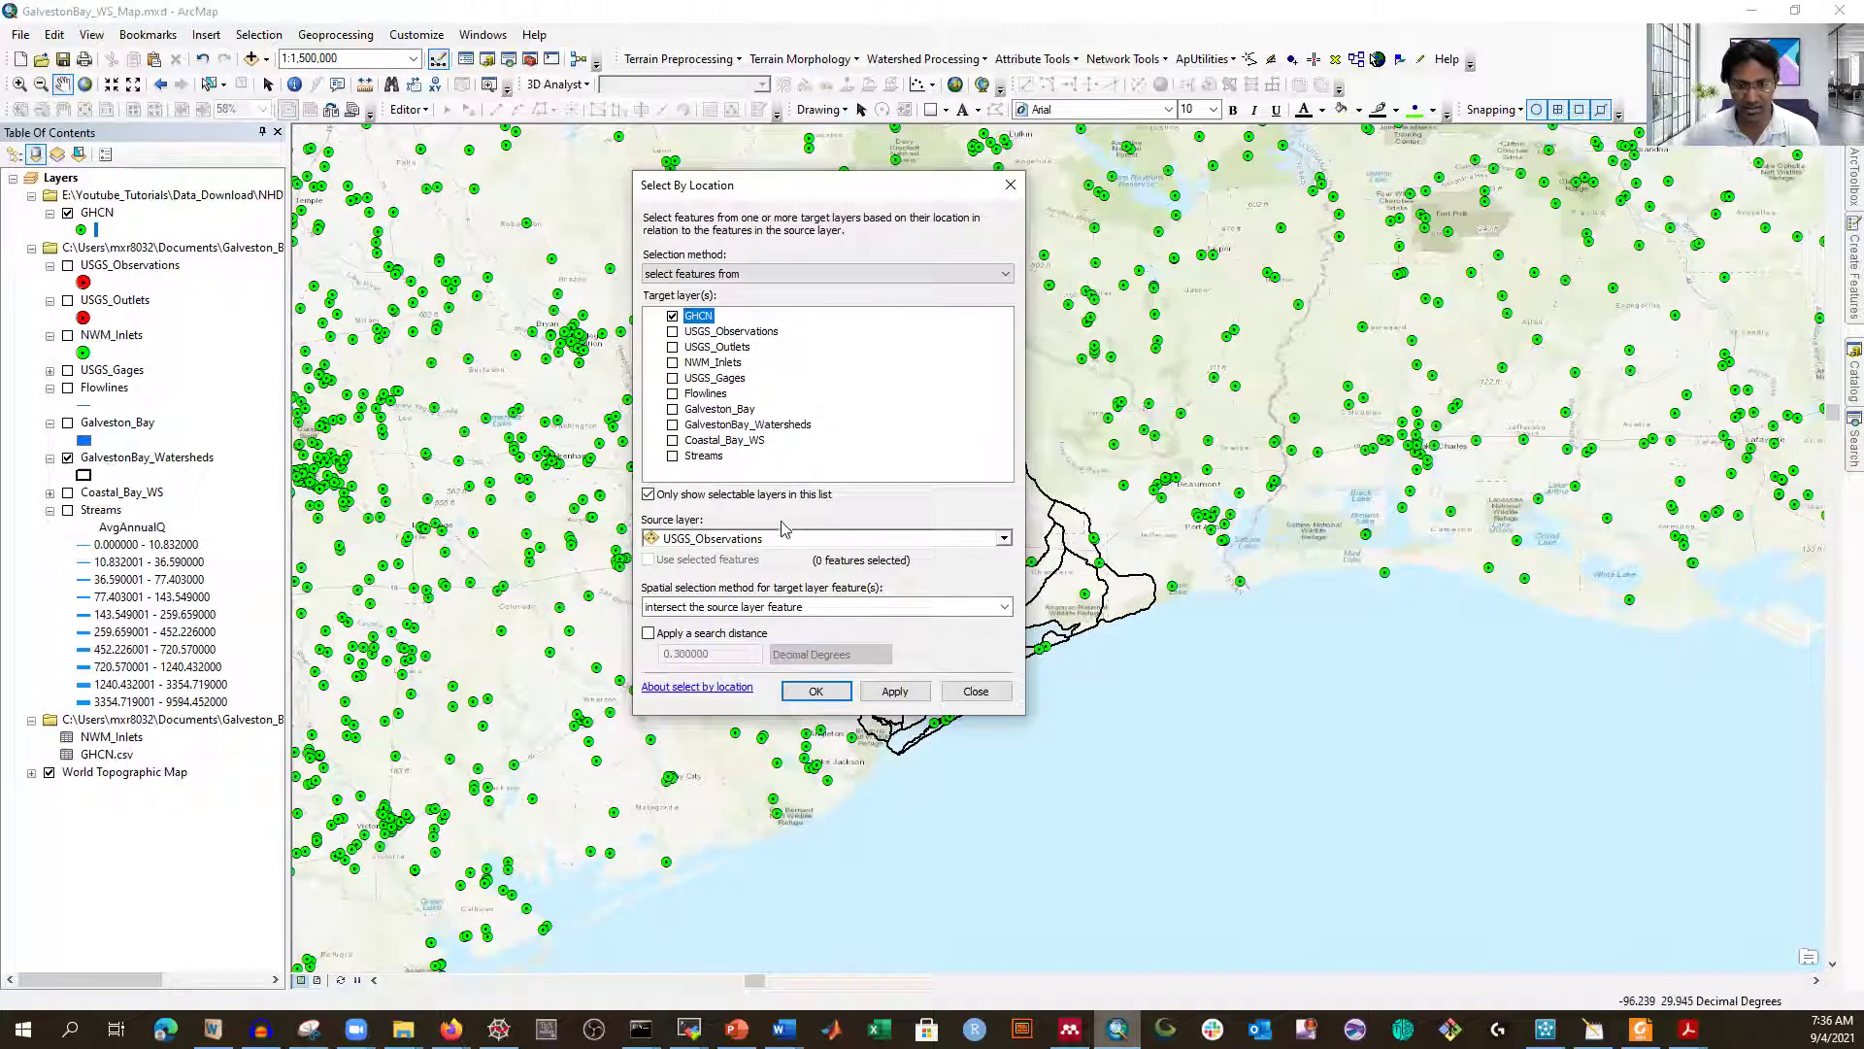
{"action": "left_click", "coordinate": [1003, 538]}
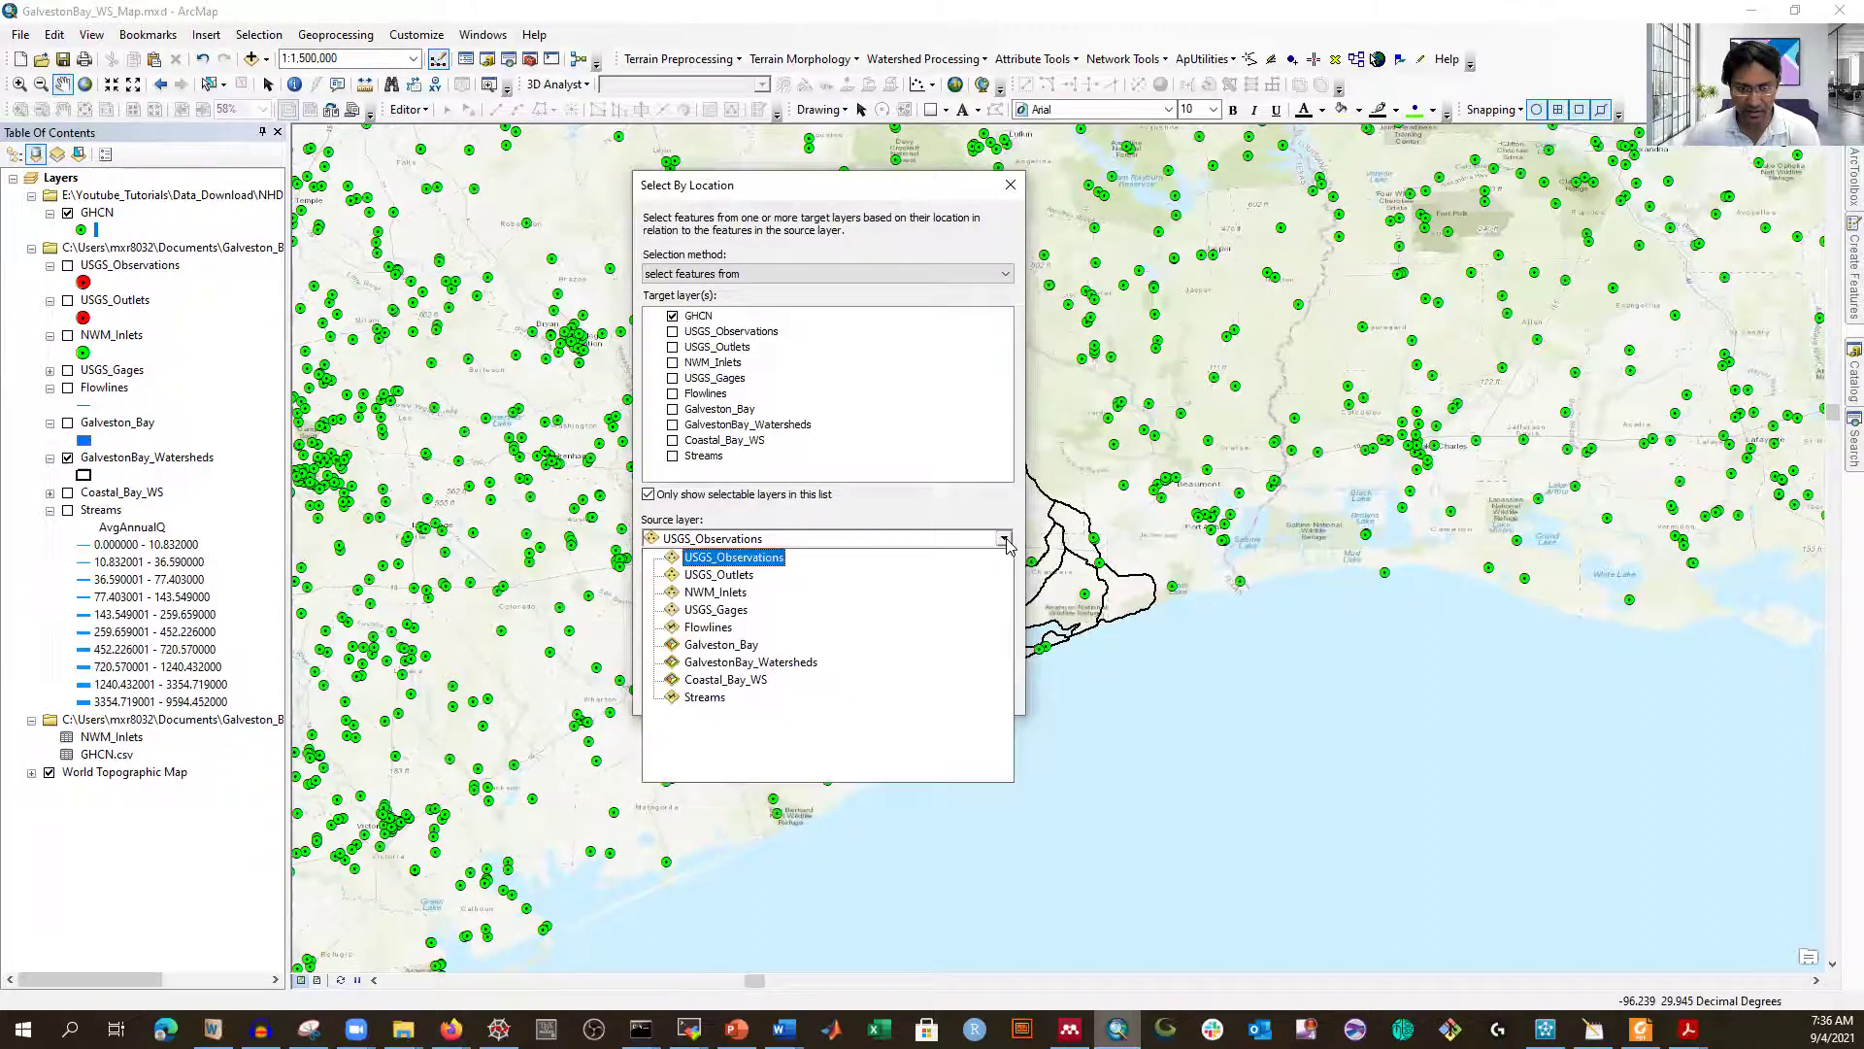
{"action": "left_click", "coordinate": [786, 664]}
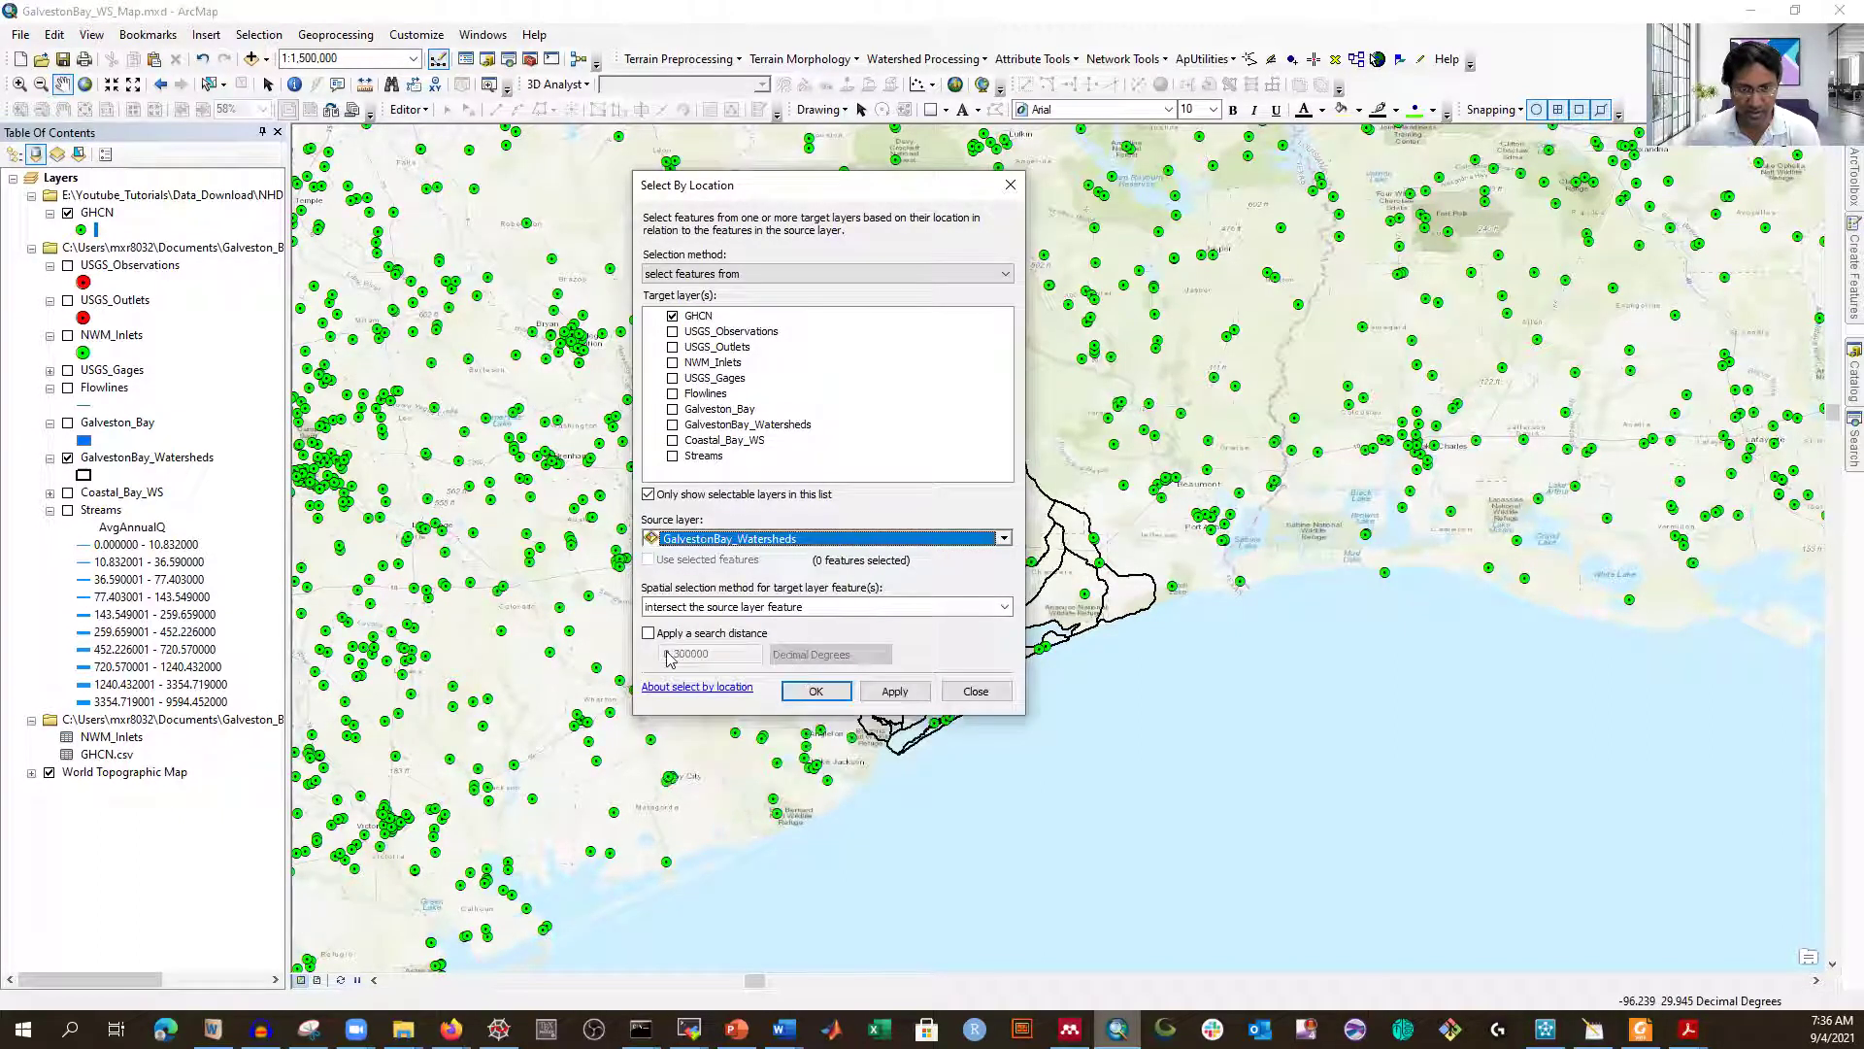
{"action": "left_click", "coordinate": [701, 610]}
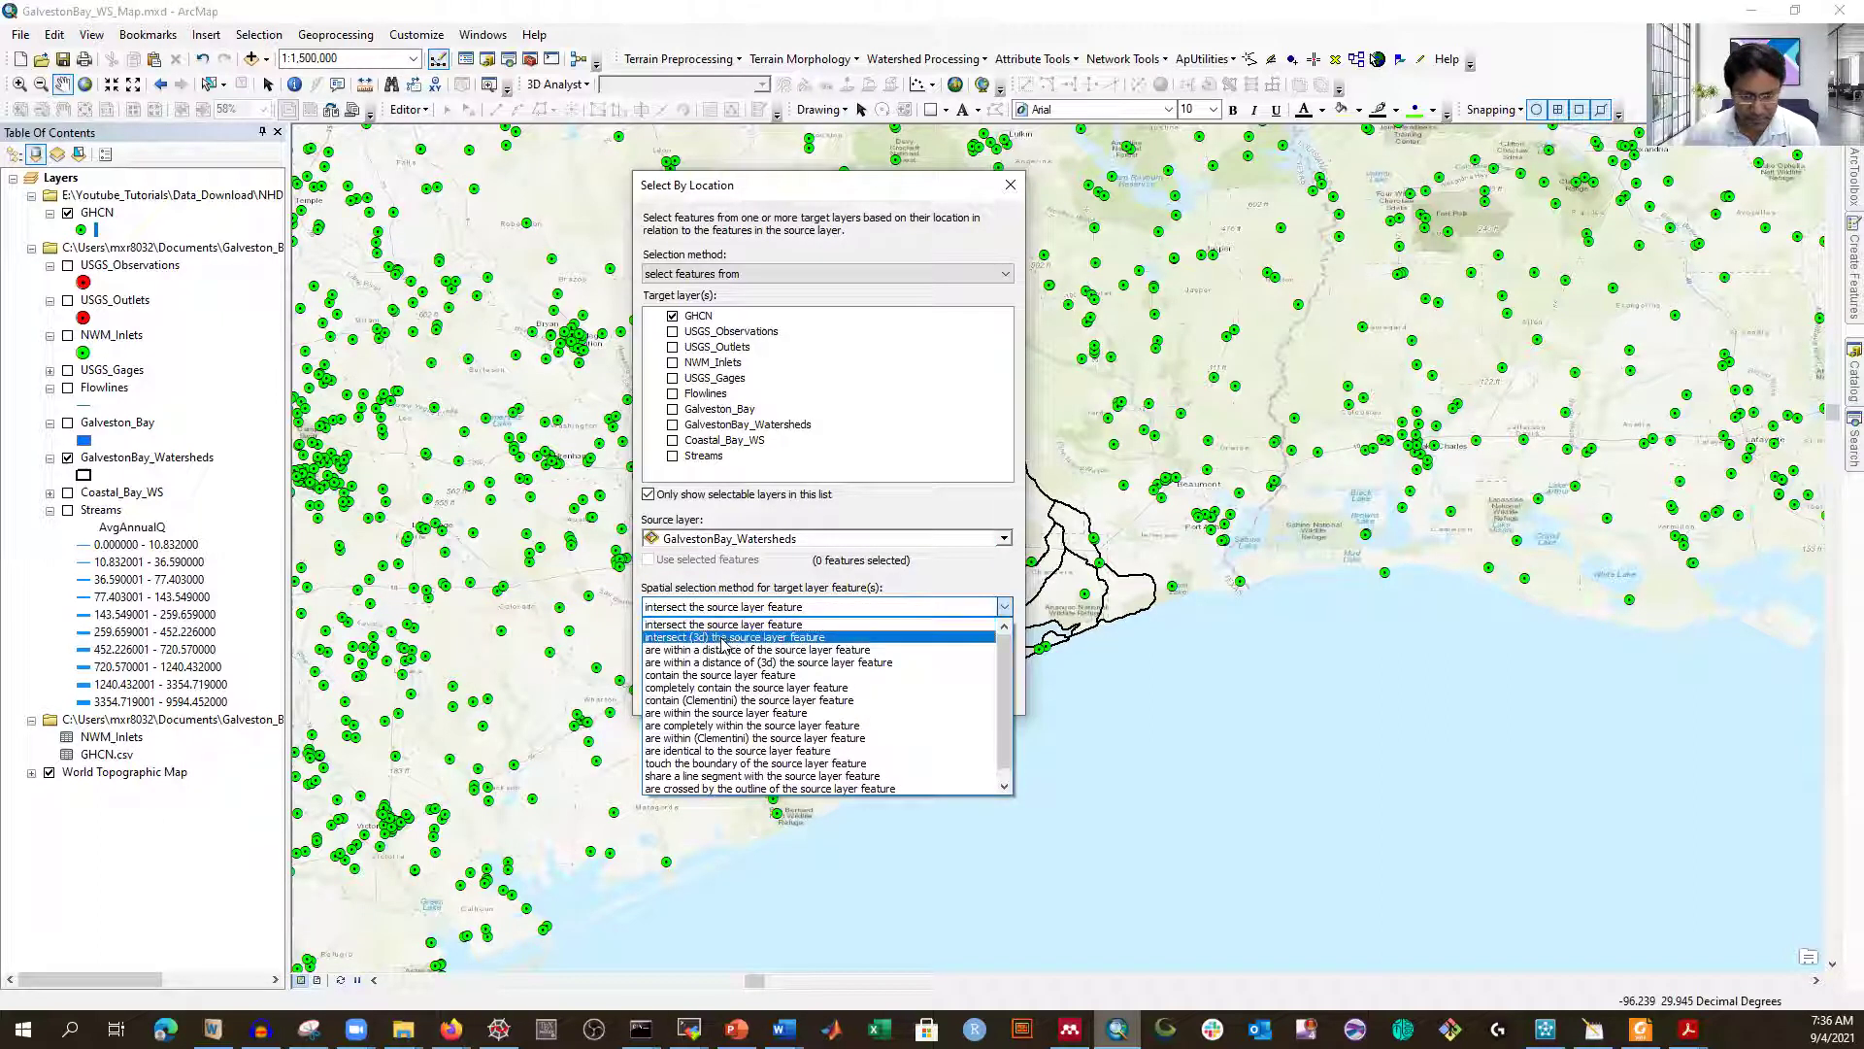
{"action": "left_click", "coordinate": [724, 727]}
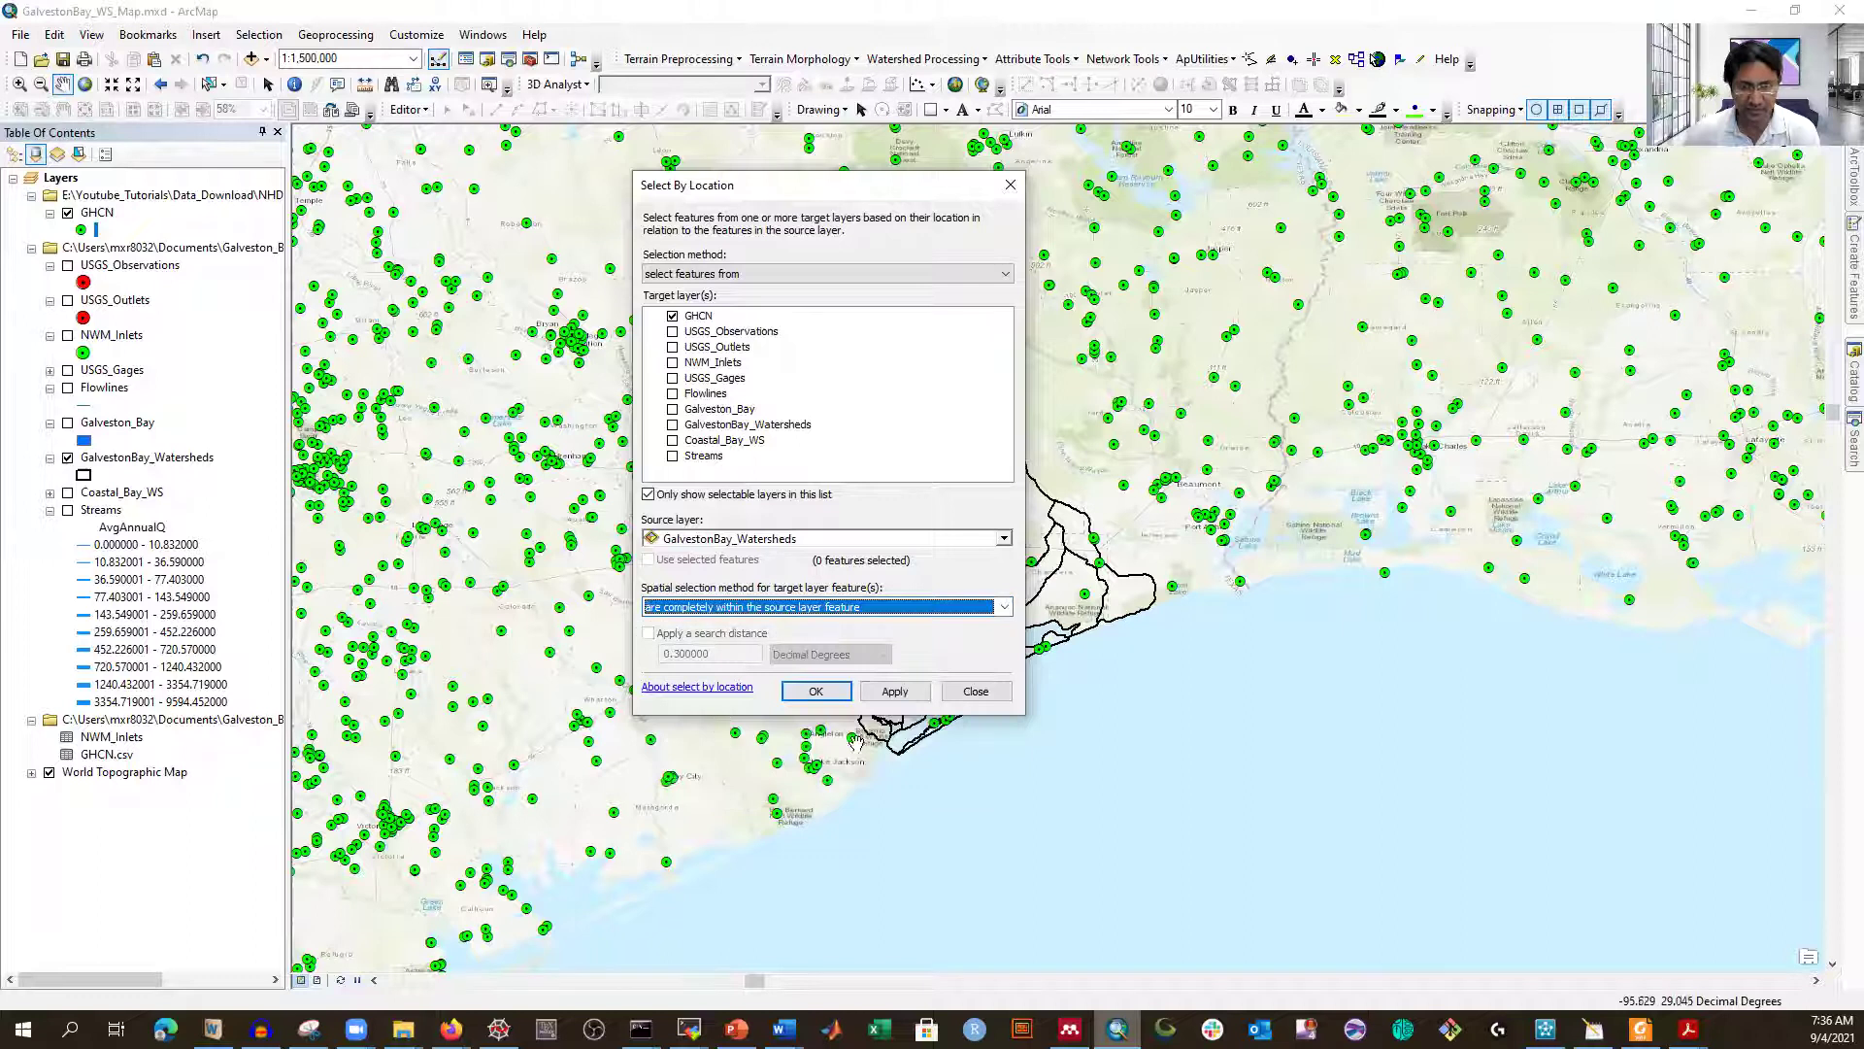
{"action": "left_click", "coordinate": [894, 695]}
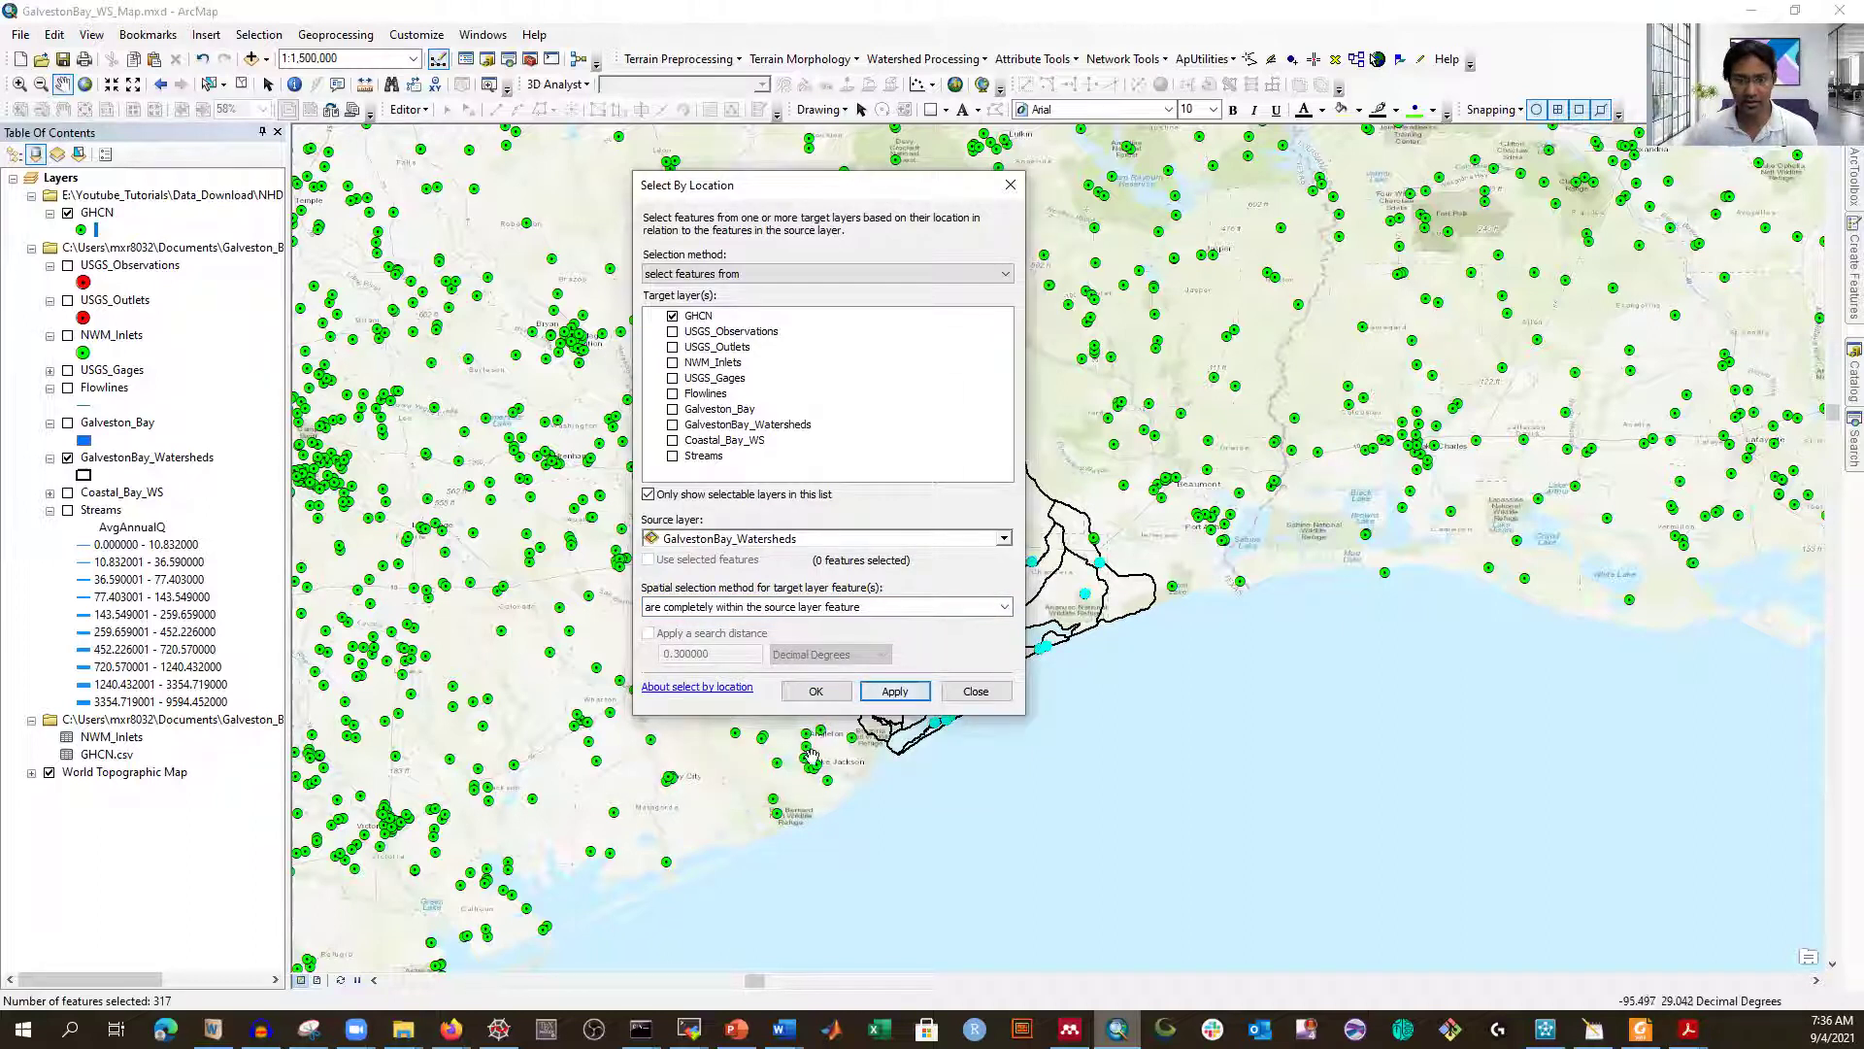
{"action": "left_click", "coordinate": [815, 690]}
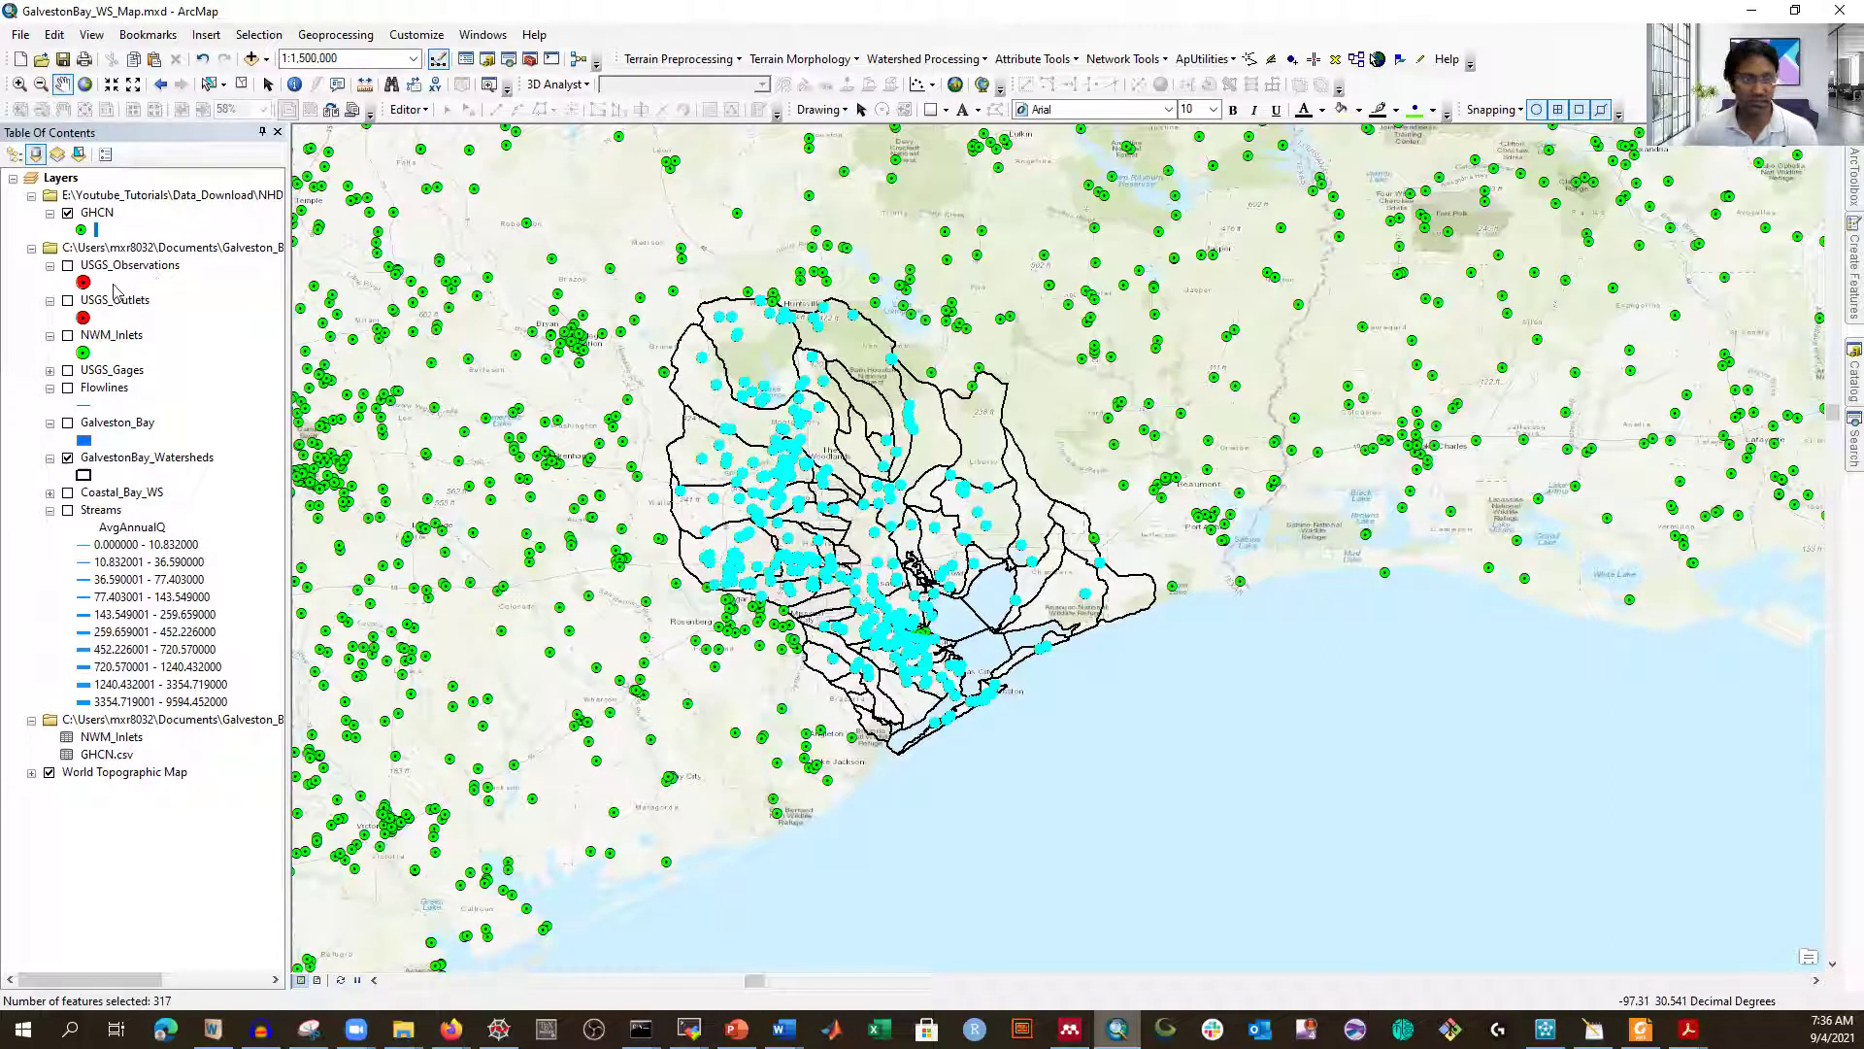
- Export the selected GHCN features as a shapefile named GHCN_Galventon and add it to the map as a layer
{"action": "right_click", "coordinate": [97, 213]}
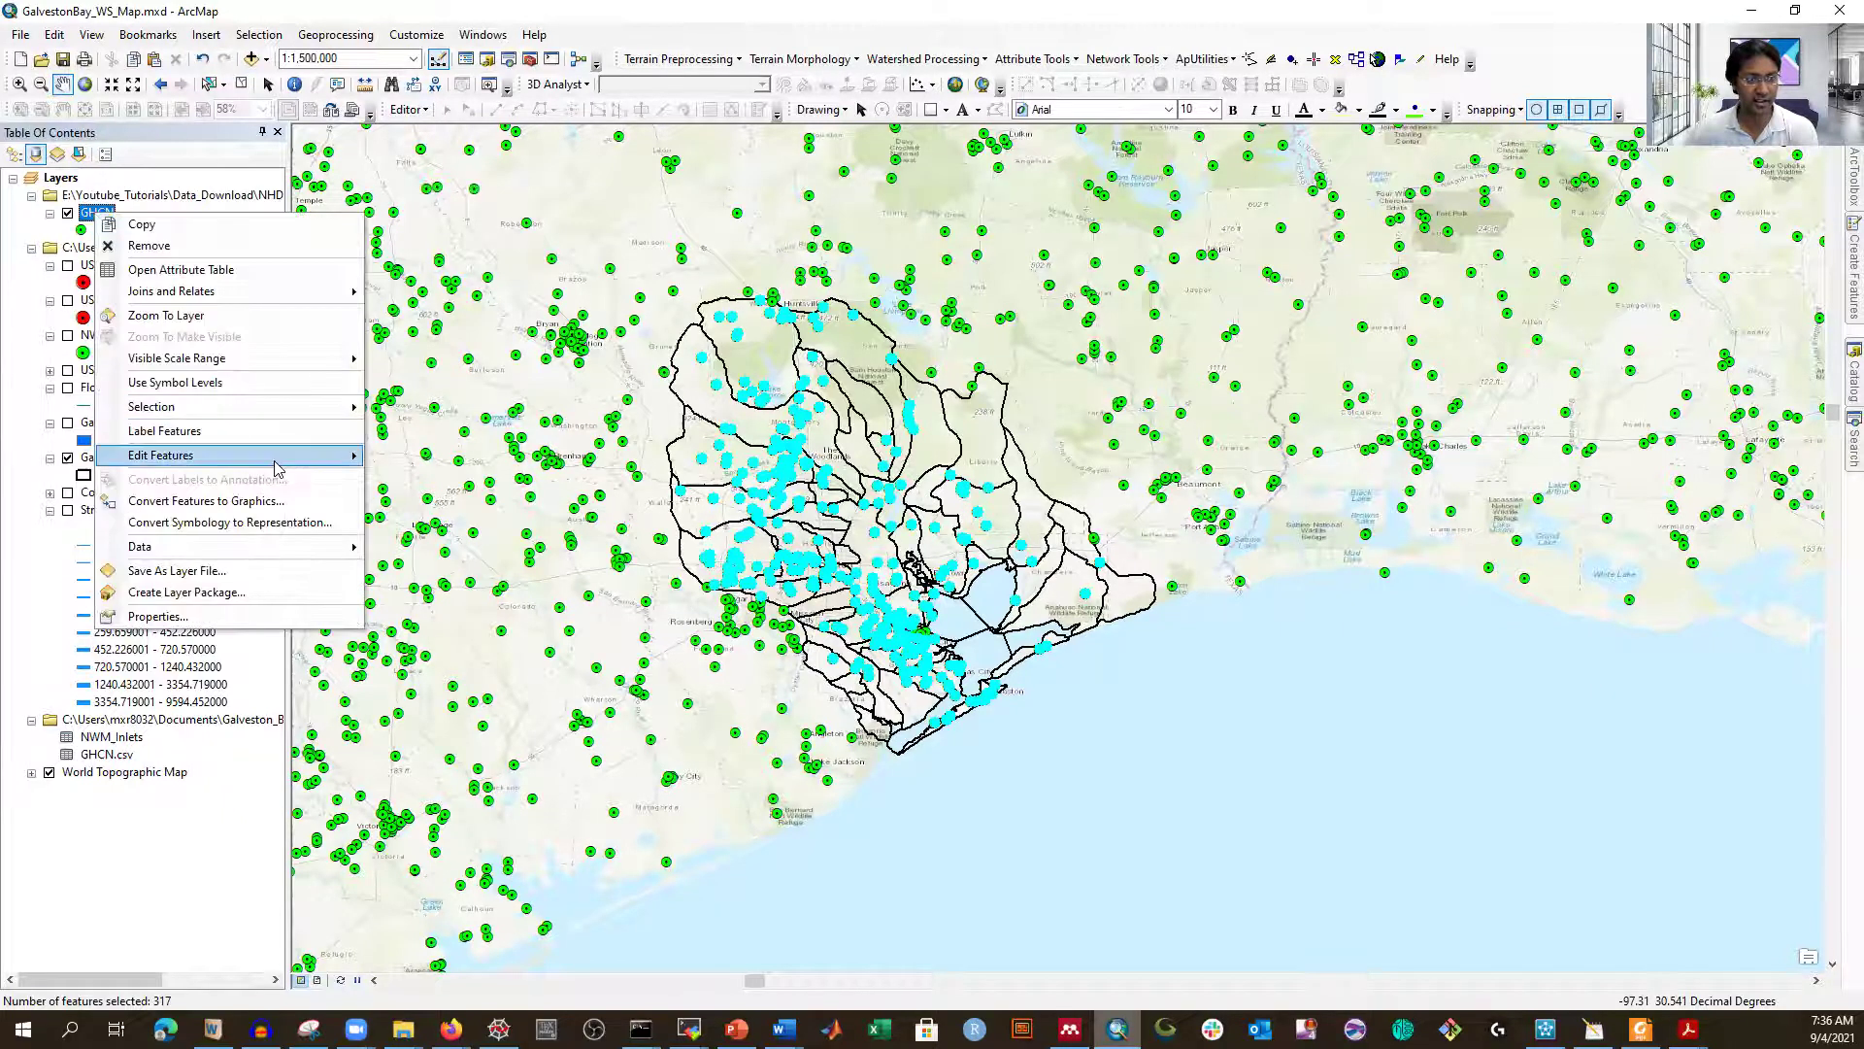
{"action": "mouse_move", "coordinate": [330, 546]}
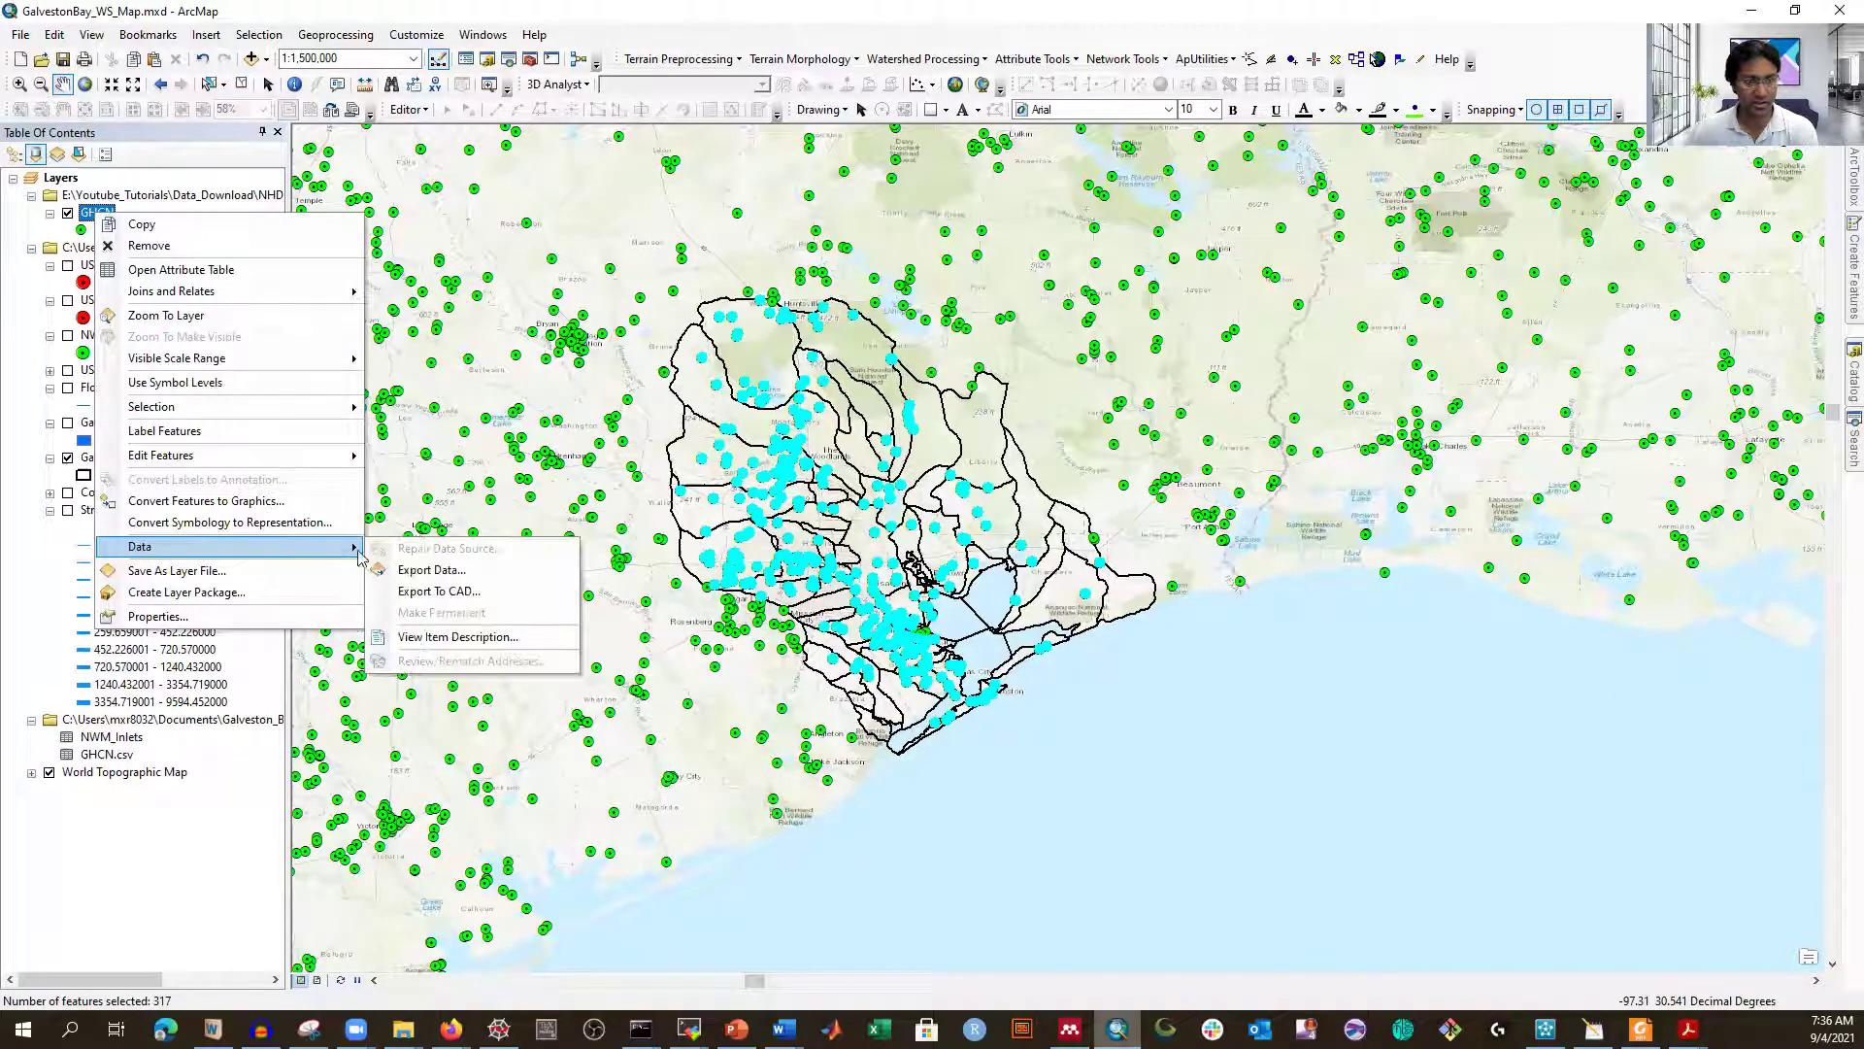
{"action": "left_click", "coordinate": [439, 570]}
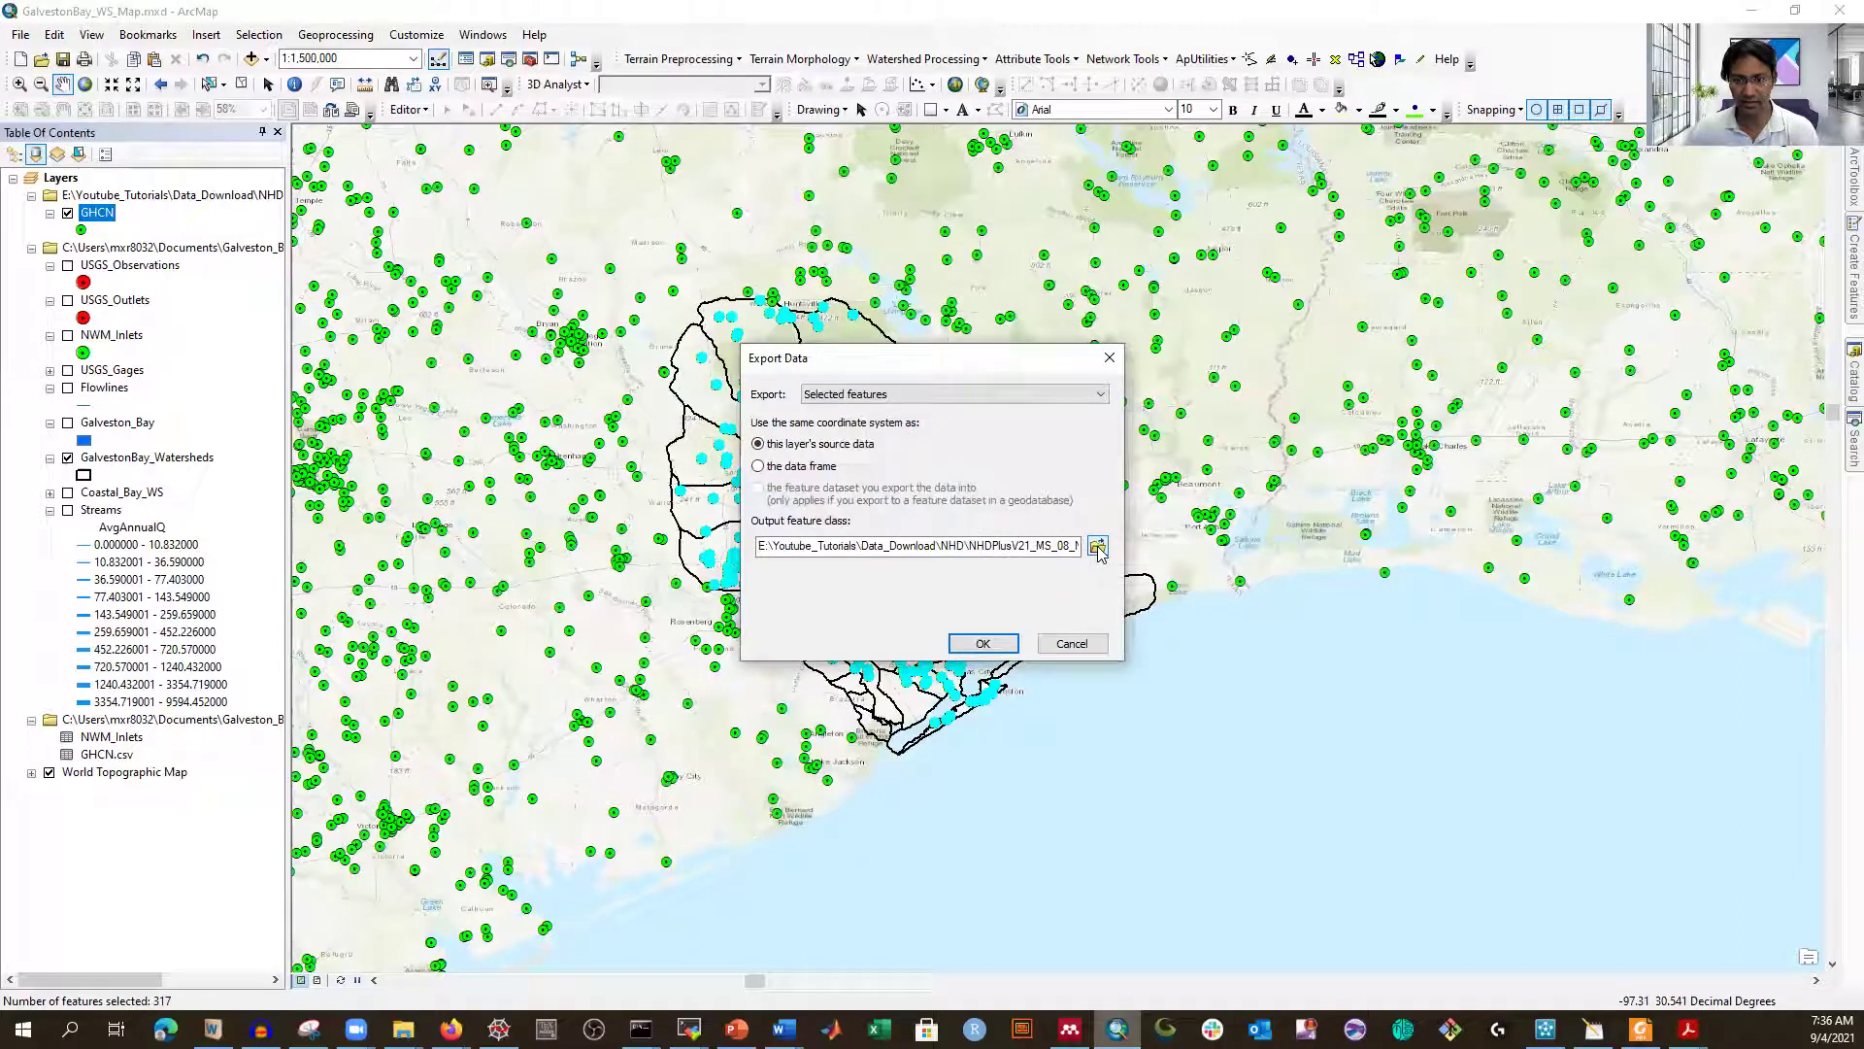
{"action": "left_click", "coordinate": [1097, 547]}
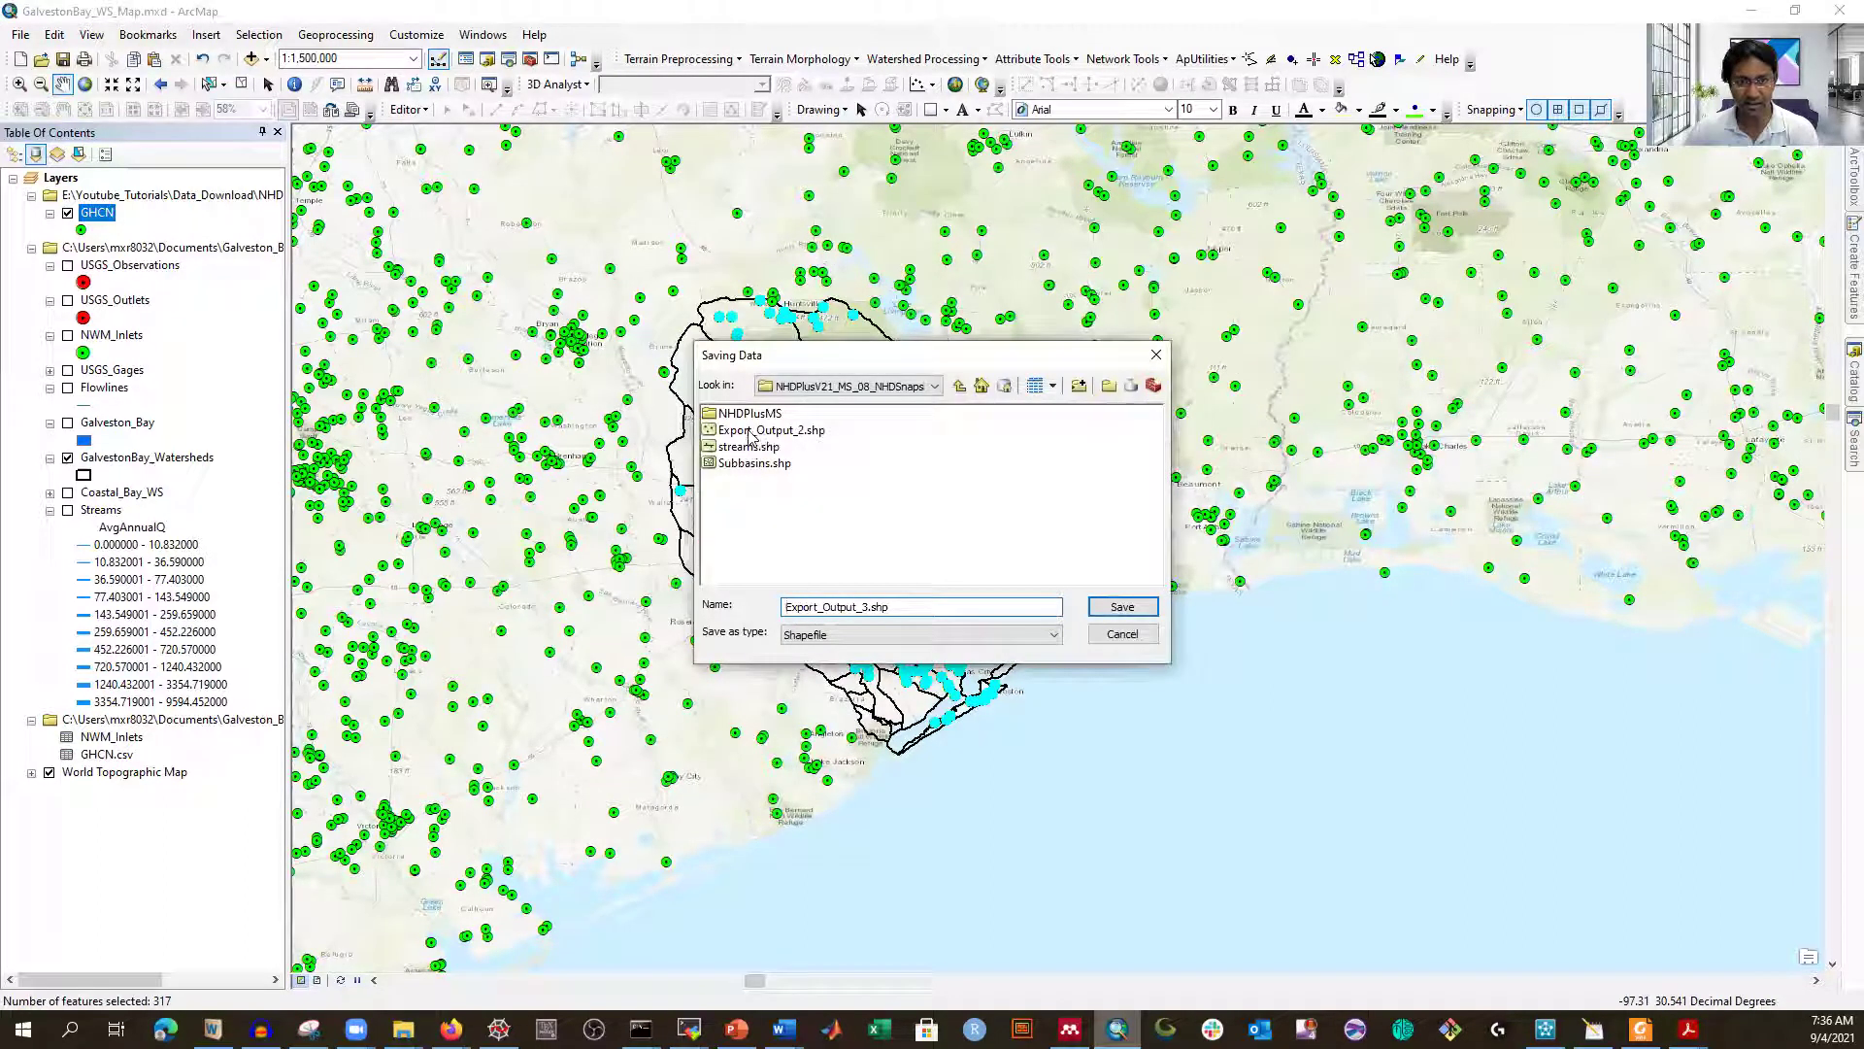
{"action": "left_click_drag", "start_coordinate": [892, 607], "coordinate": [728, 604]}
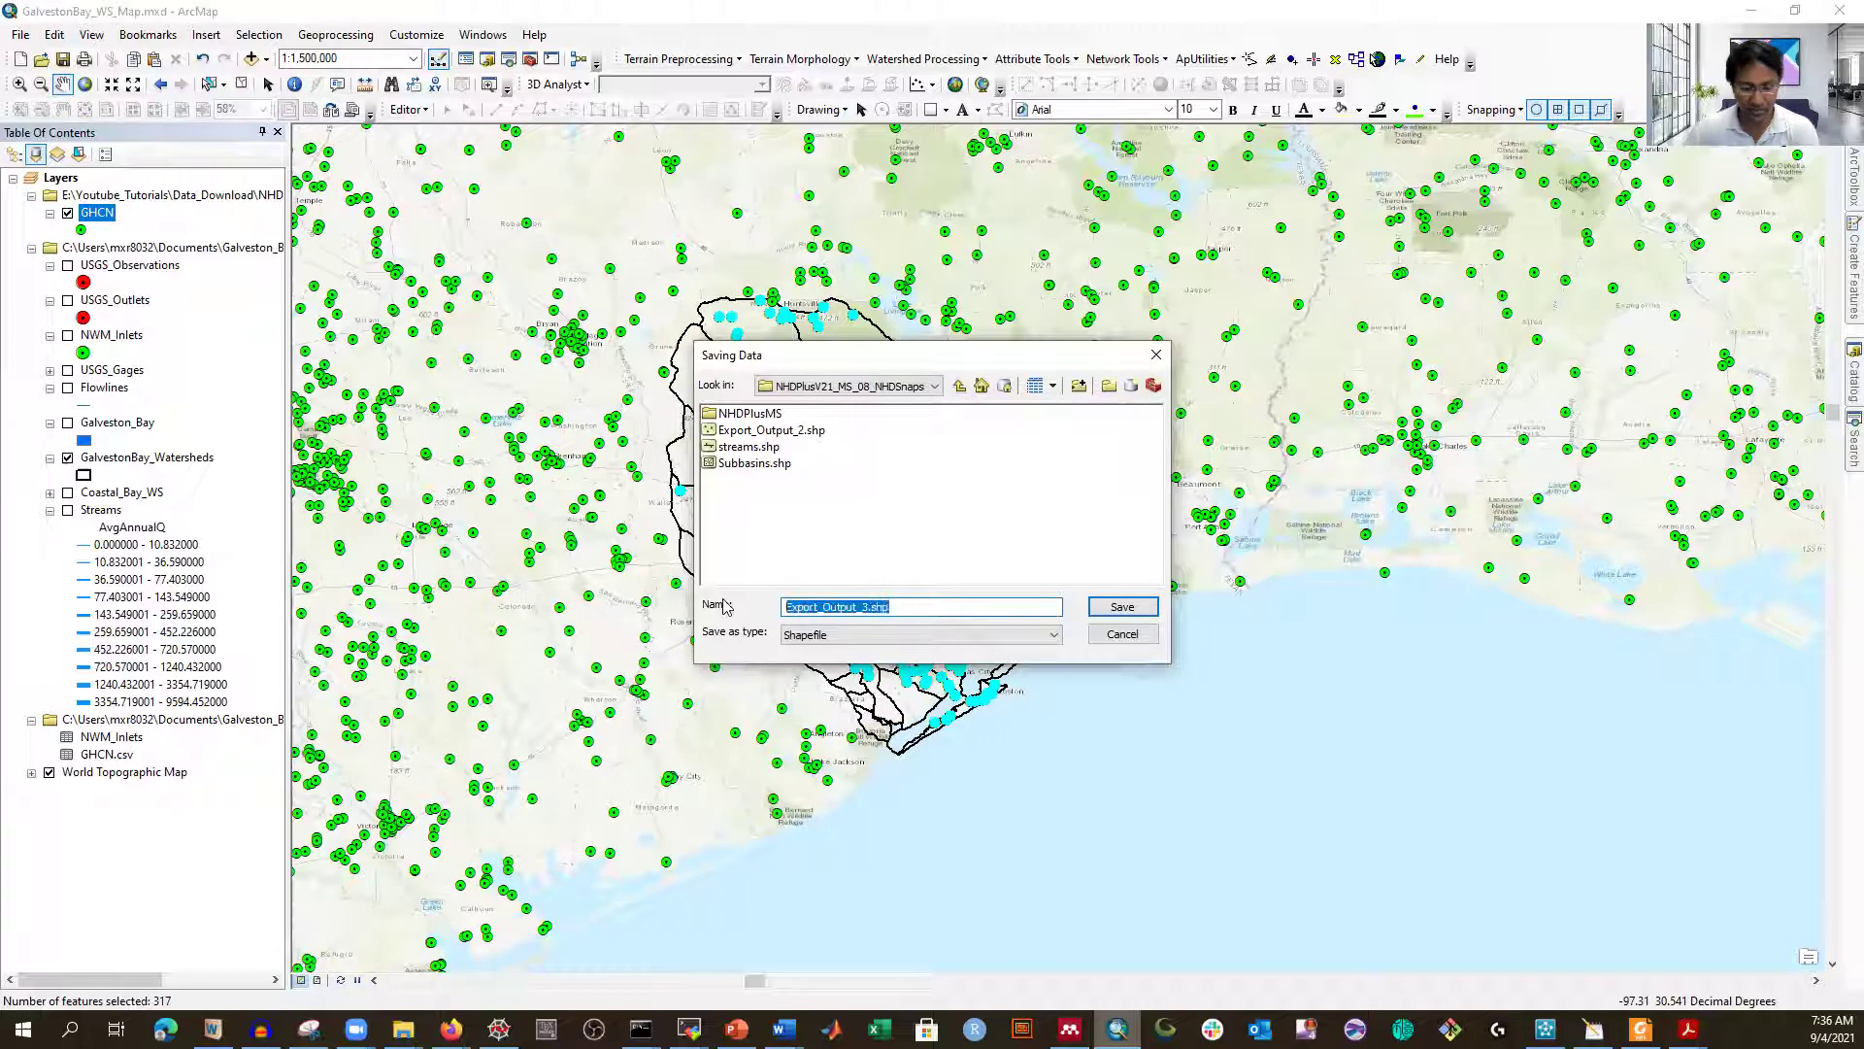
{"action": "type", "text": "GH"}
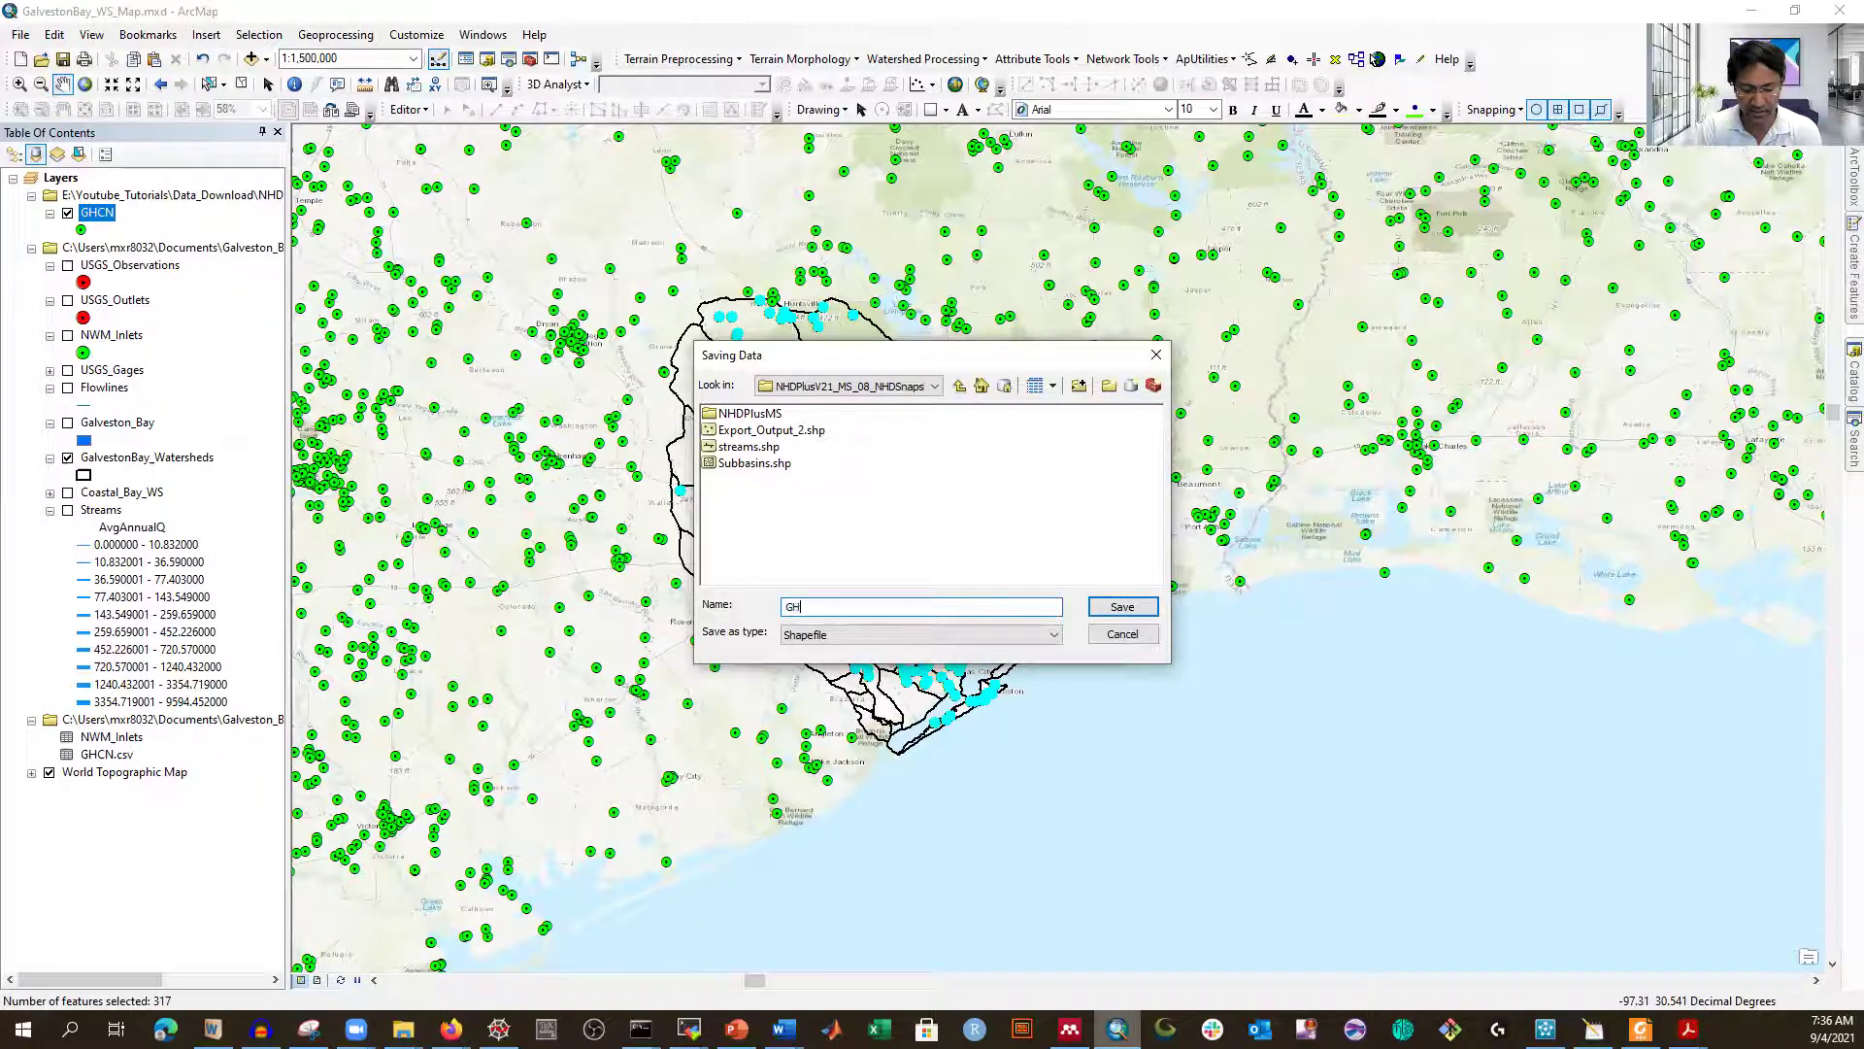
{"action": "type", "text": "Cn_"}
{"action": "key", "text": "BackSpace"}
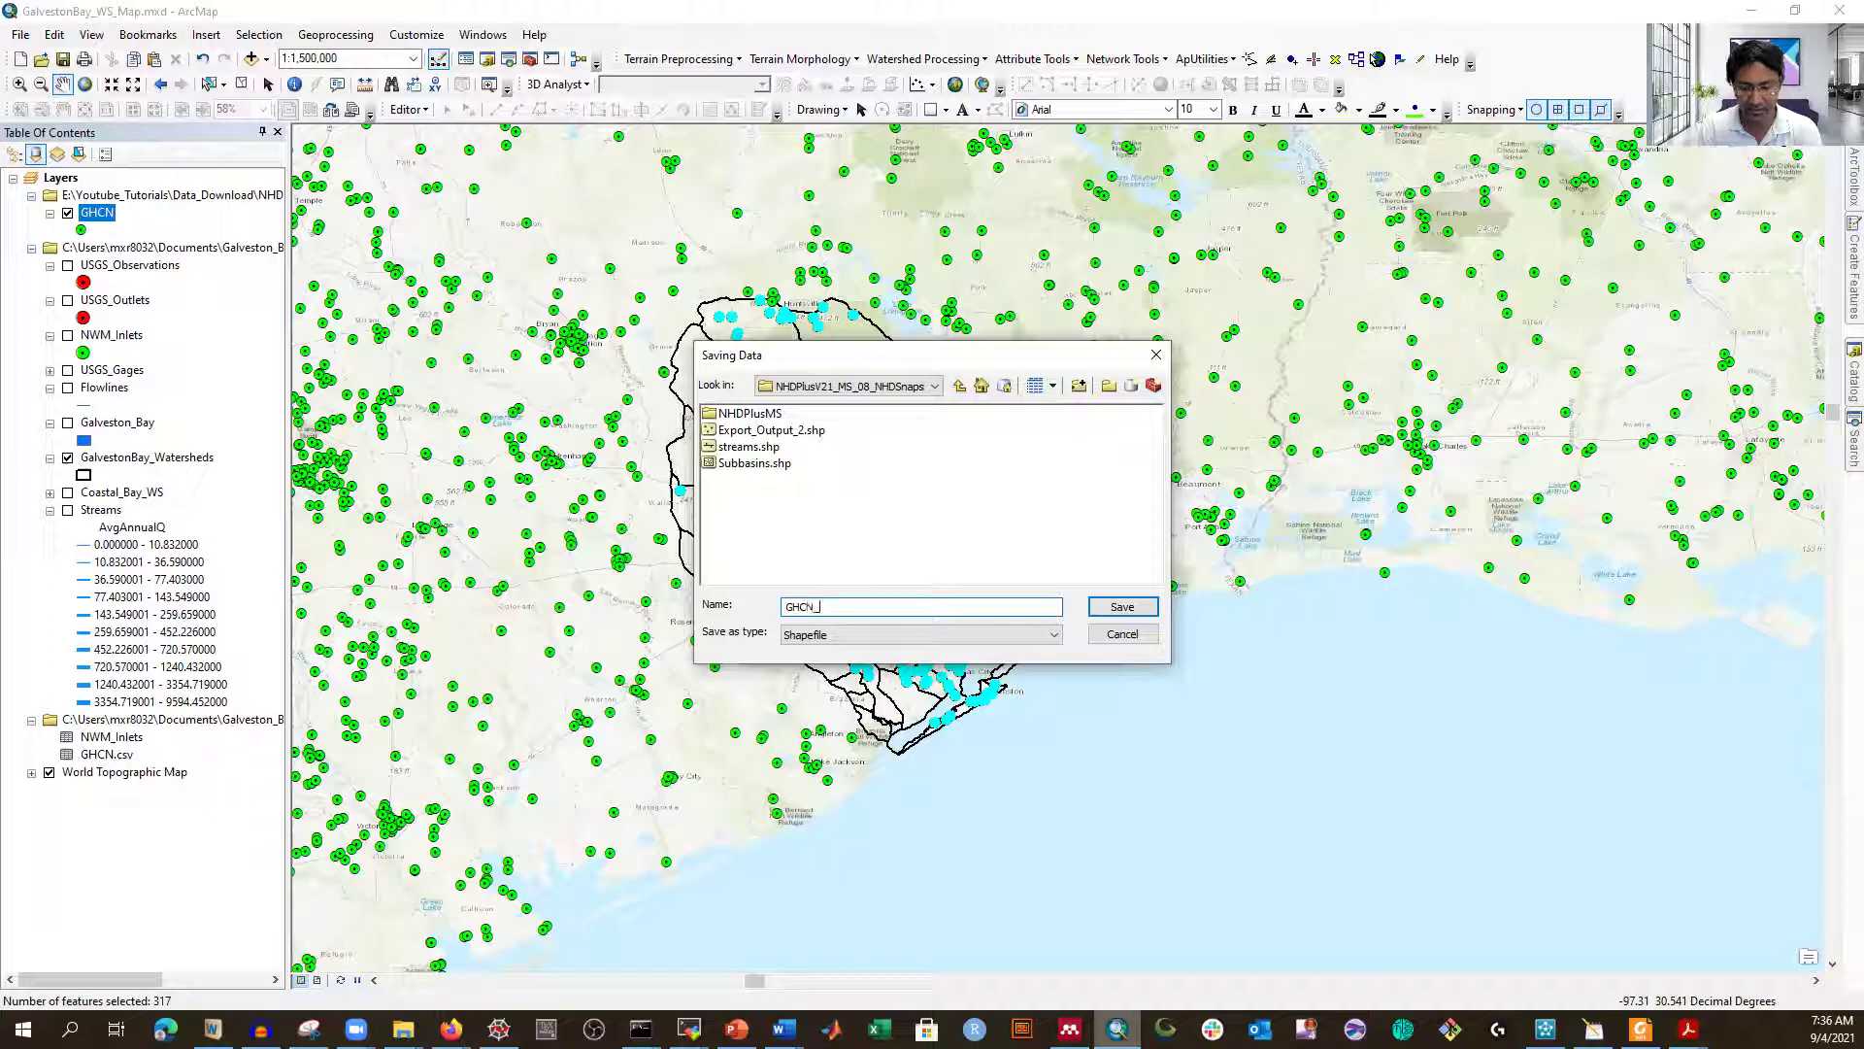
{"action": "type", "text": "_Galventon"}
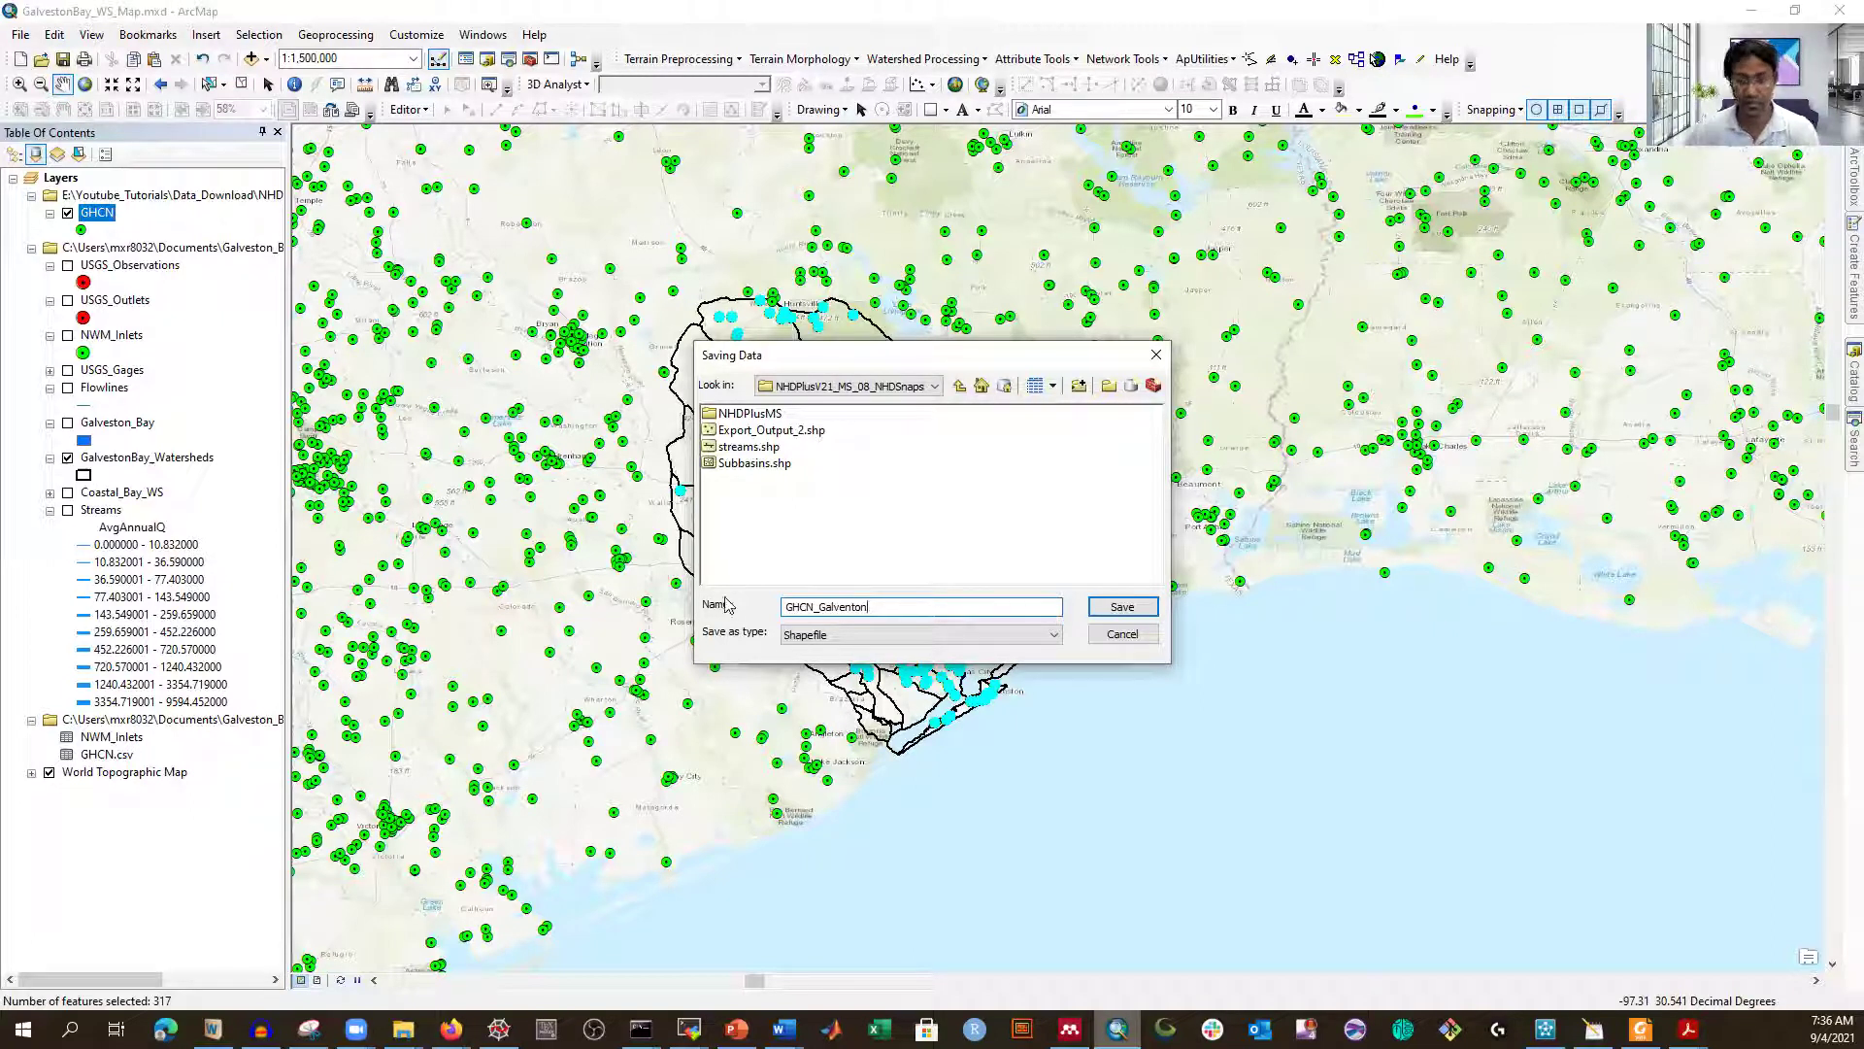
{"action": "left_click", "coordinate": [1123, 610]}
{"action": "left_click", "coordinate": [990, 642]}
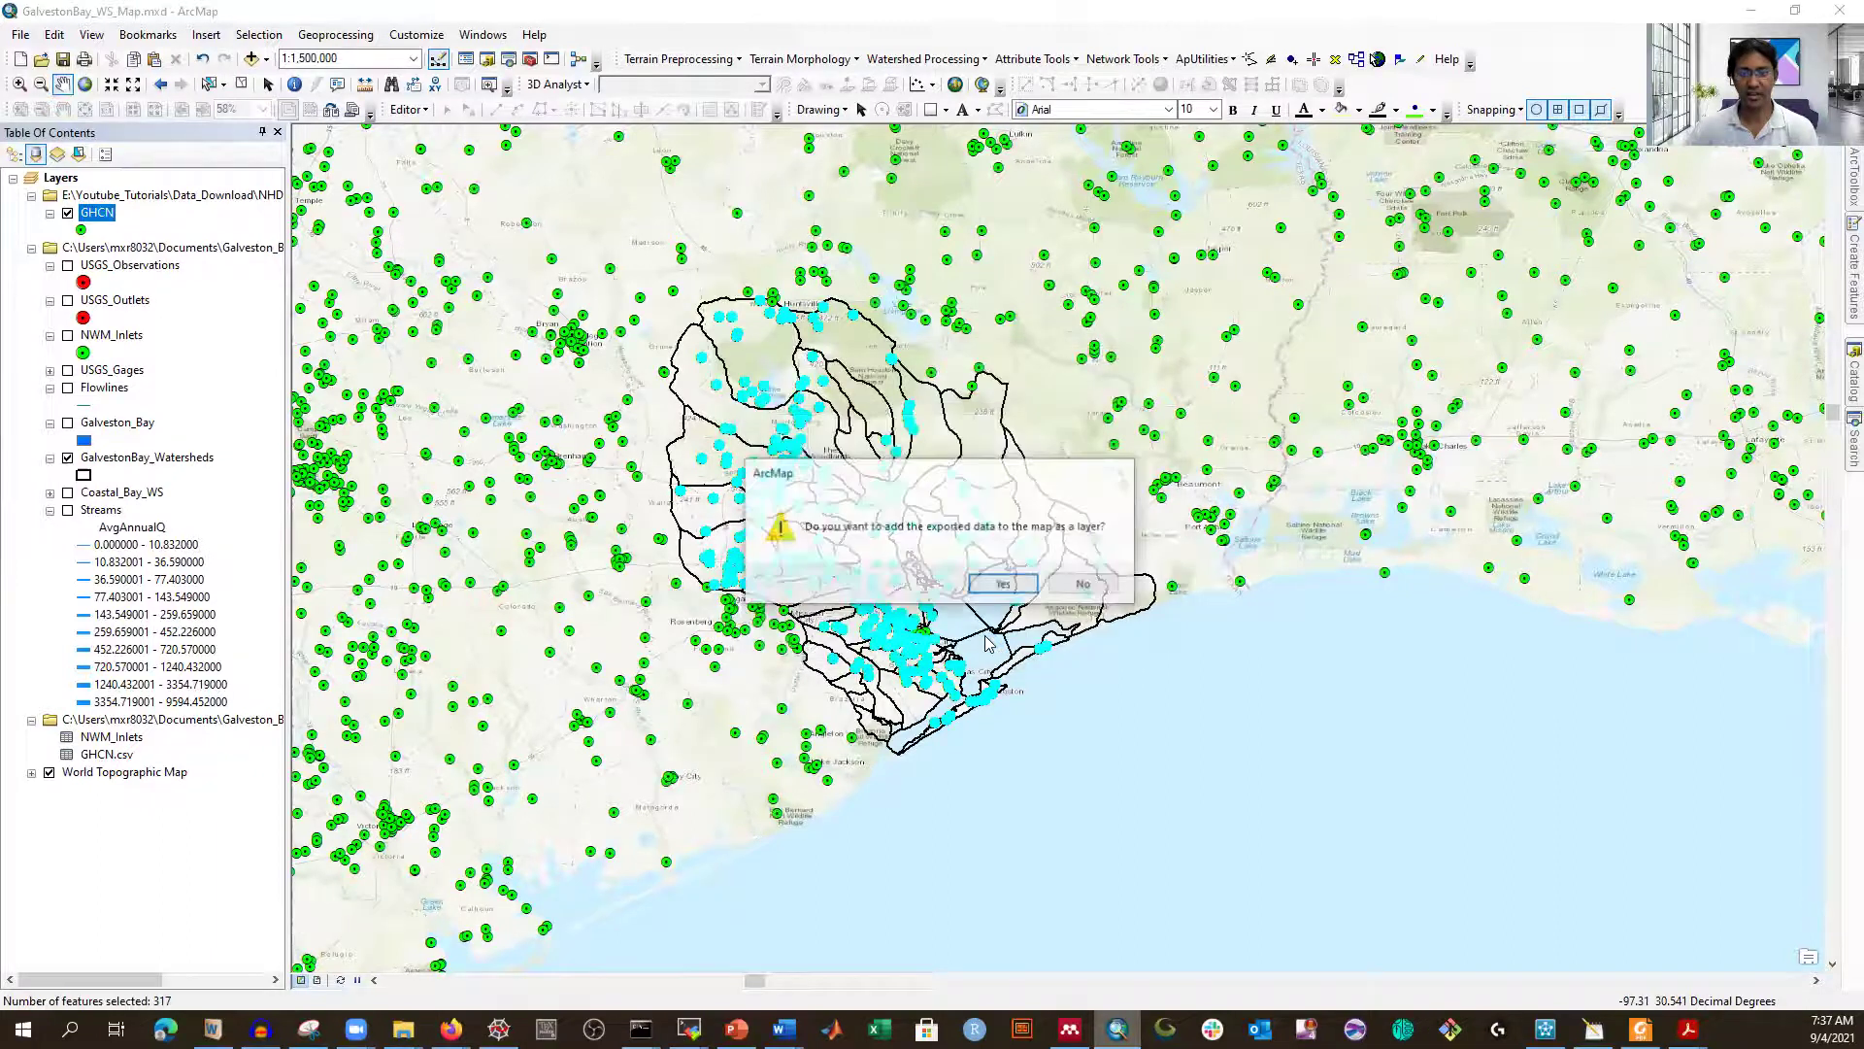
{"action": "left_click", "coordinate": [988, 590]}
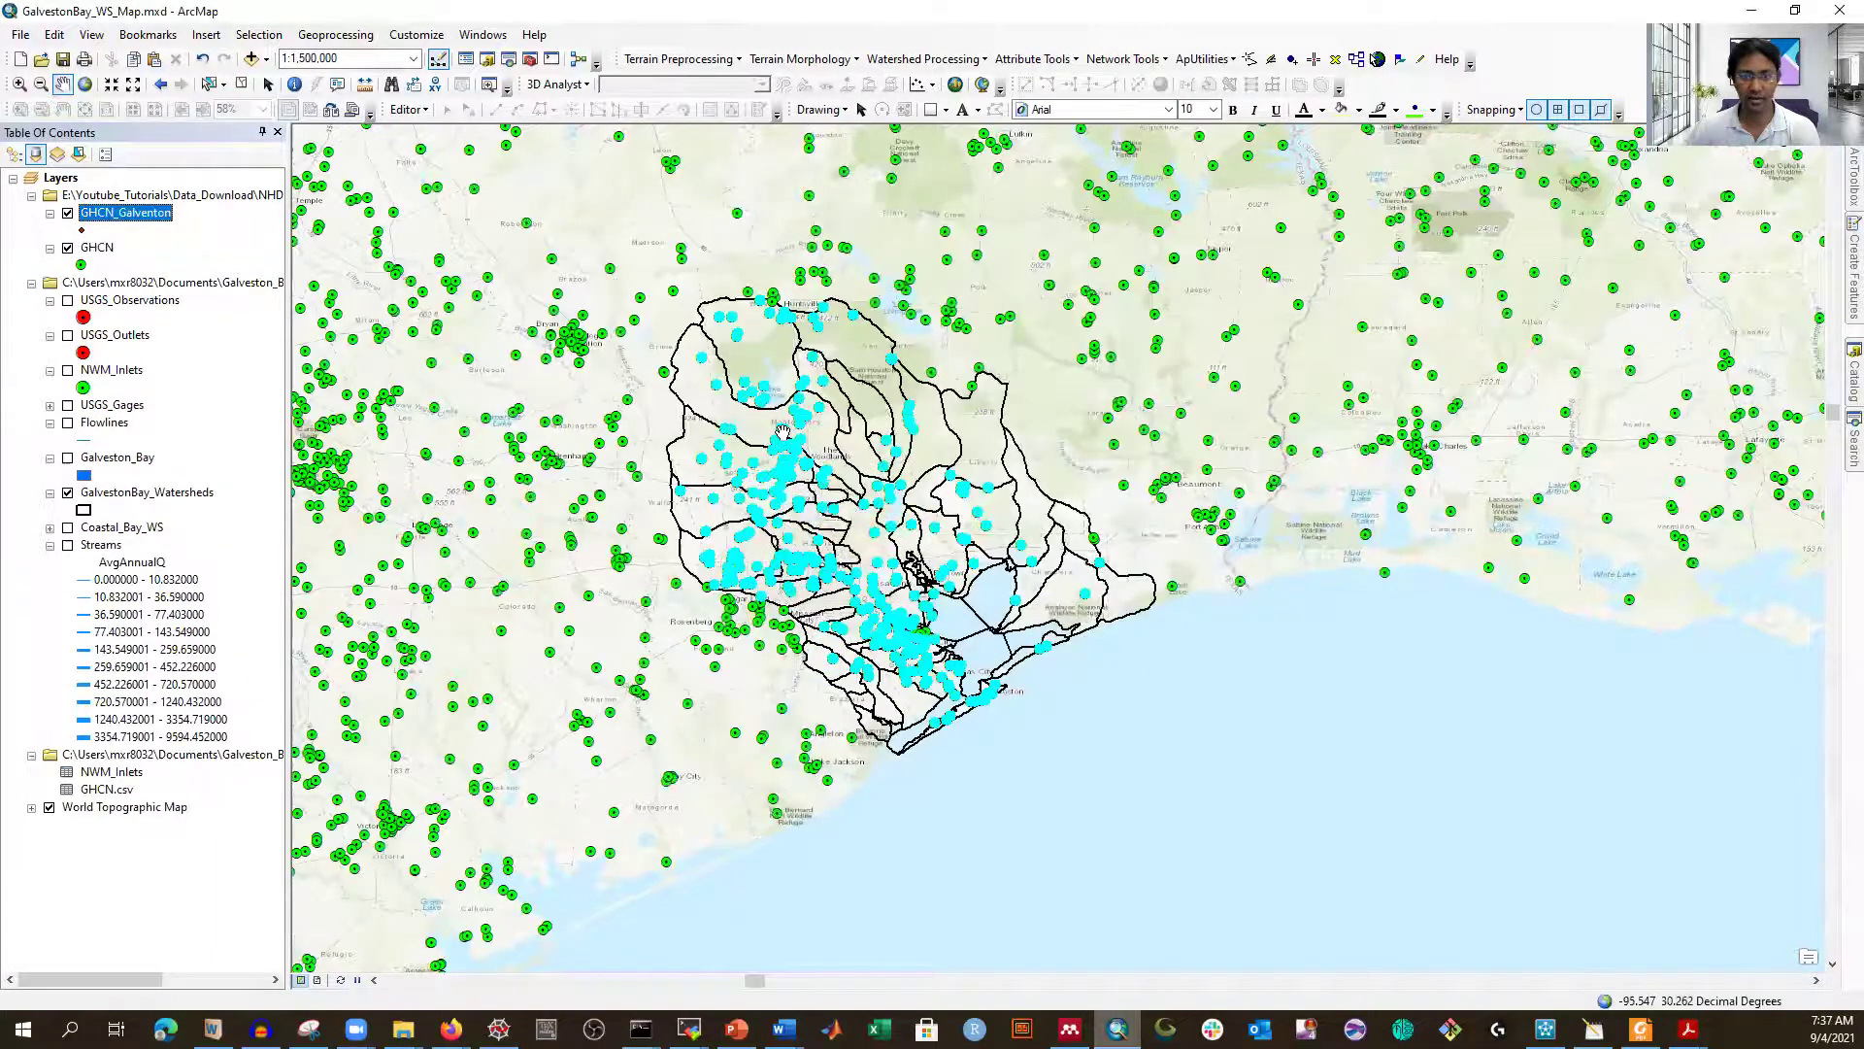
- Hide the GHCN layer and give the GHCN_Galventon points the green Circle 3 symbol at size 10
{"action": "left_click", "coordinate": [67, 248]}
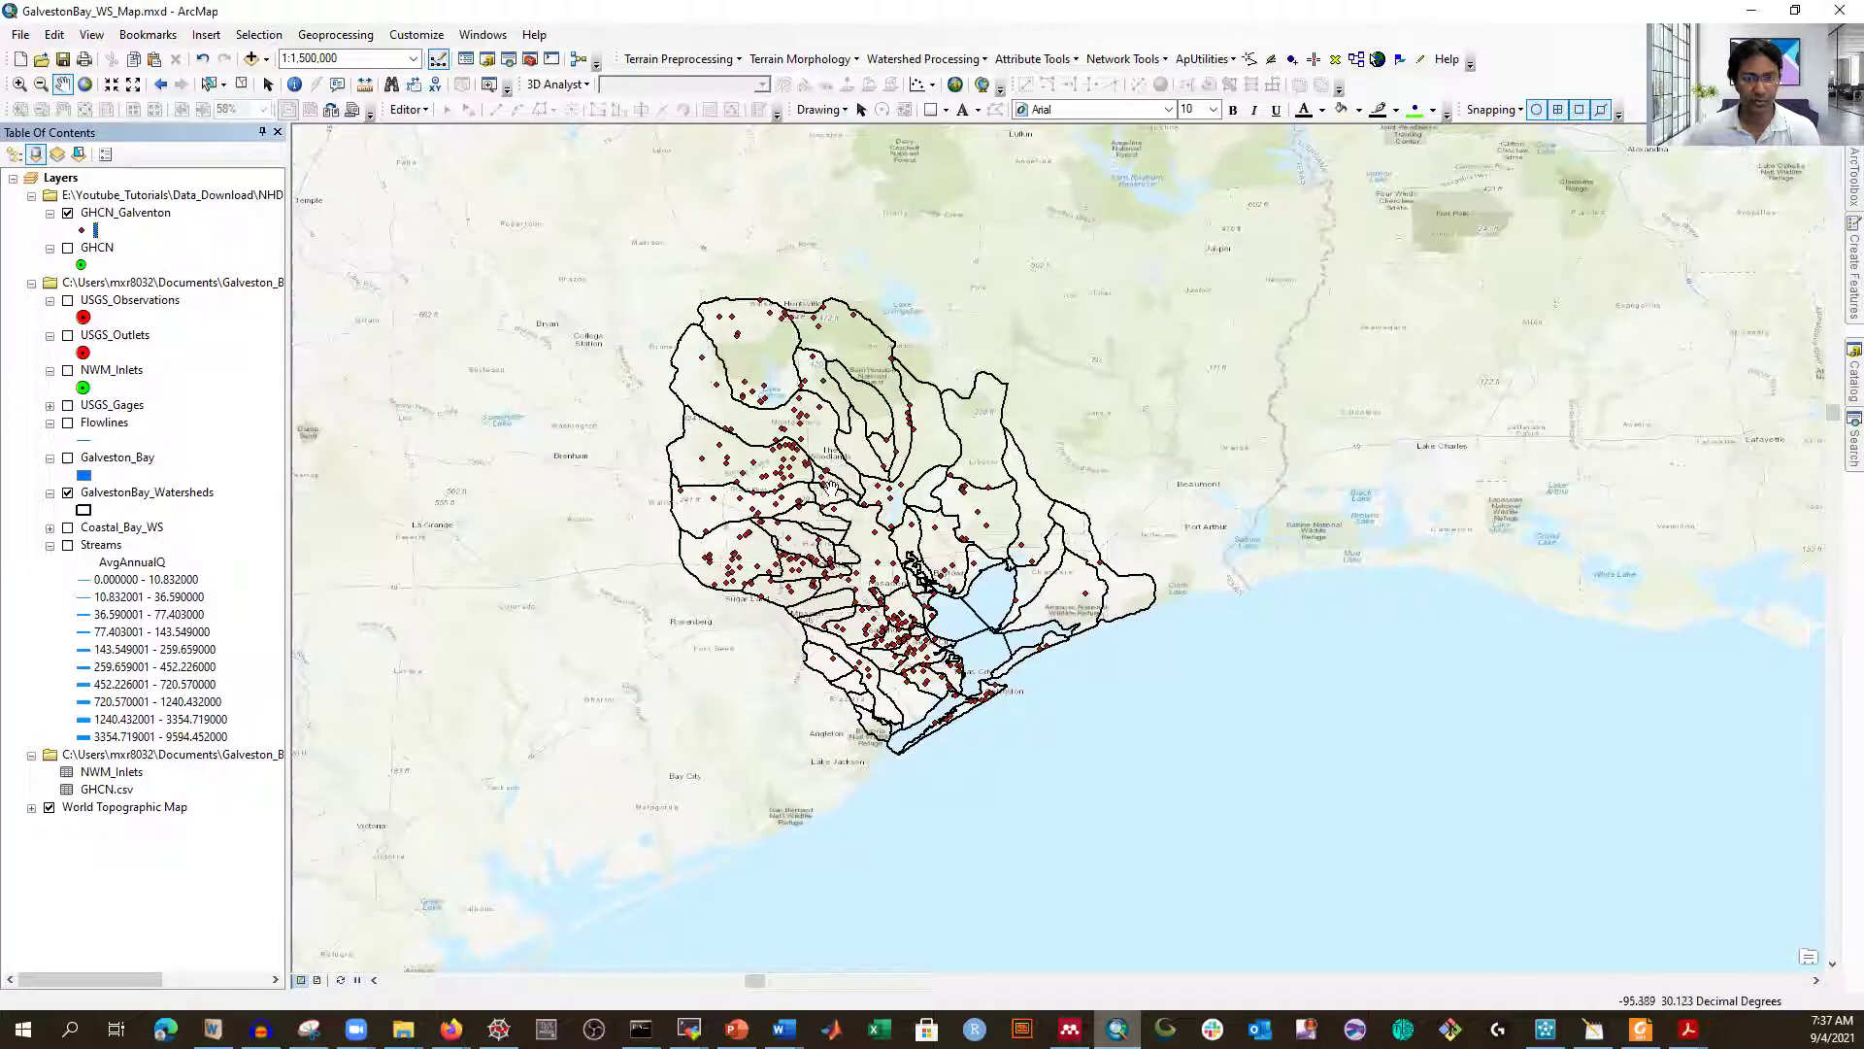
{"action": "left_click", "coordinate": [83, 231]}
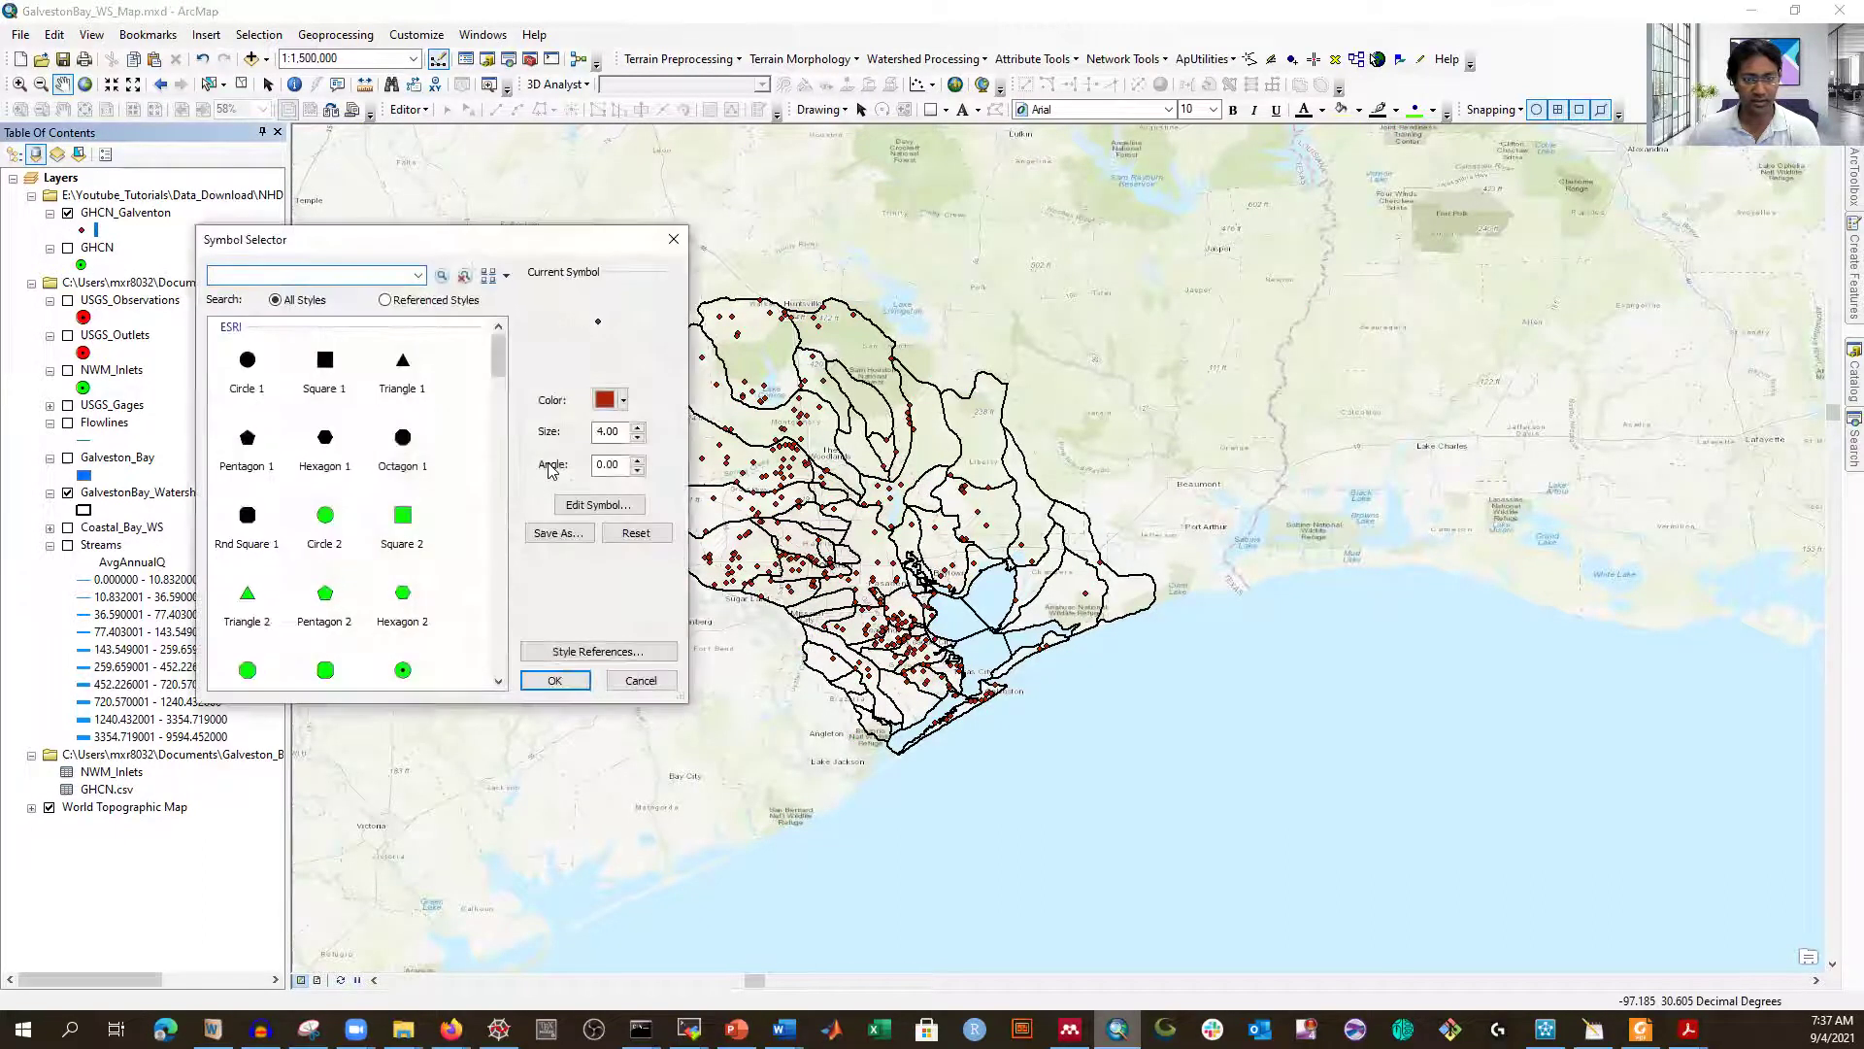
{"action": "left_click", "coordinate": [402, 670]}
{"action": "left_click", "coordinate": [638, 438]}
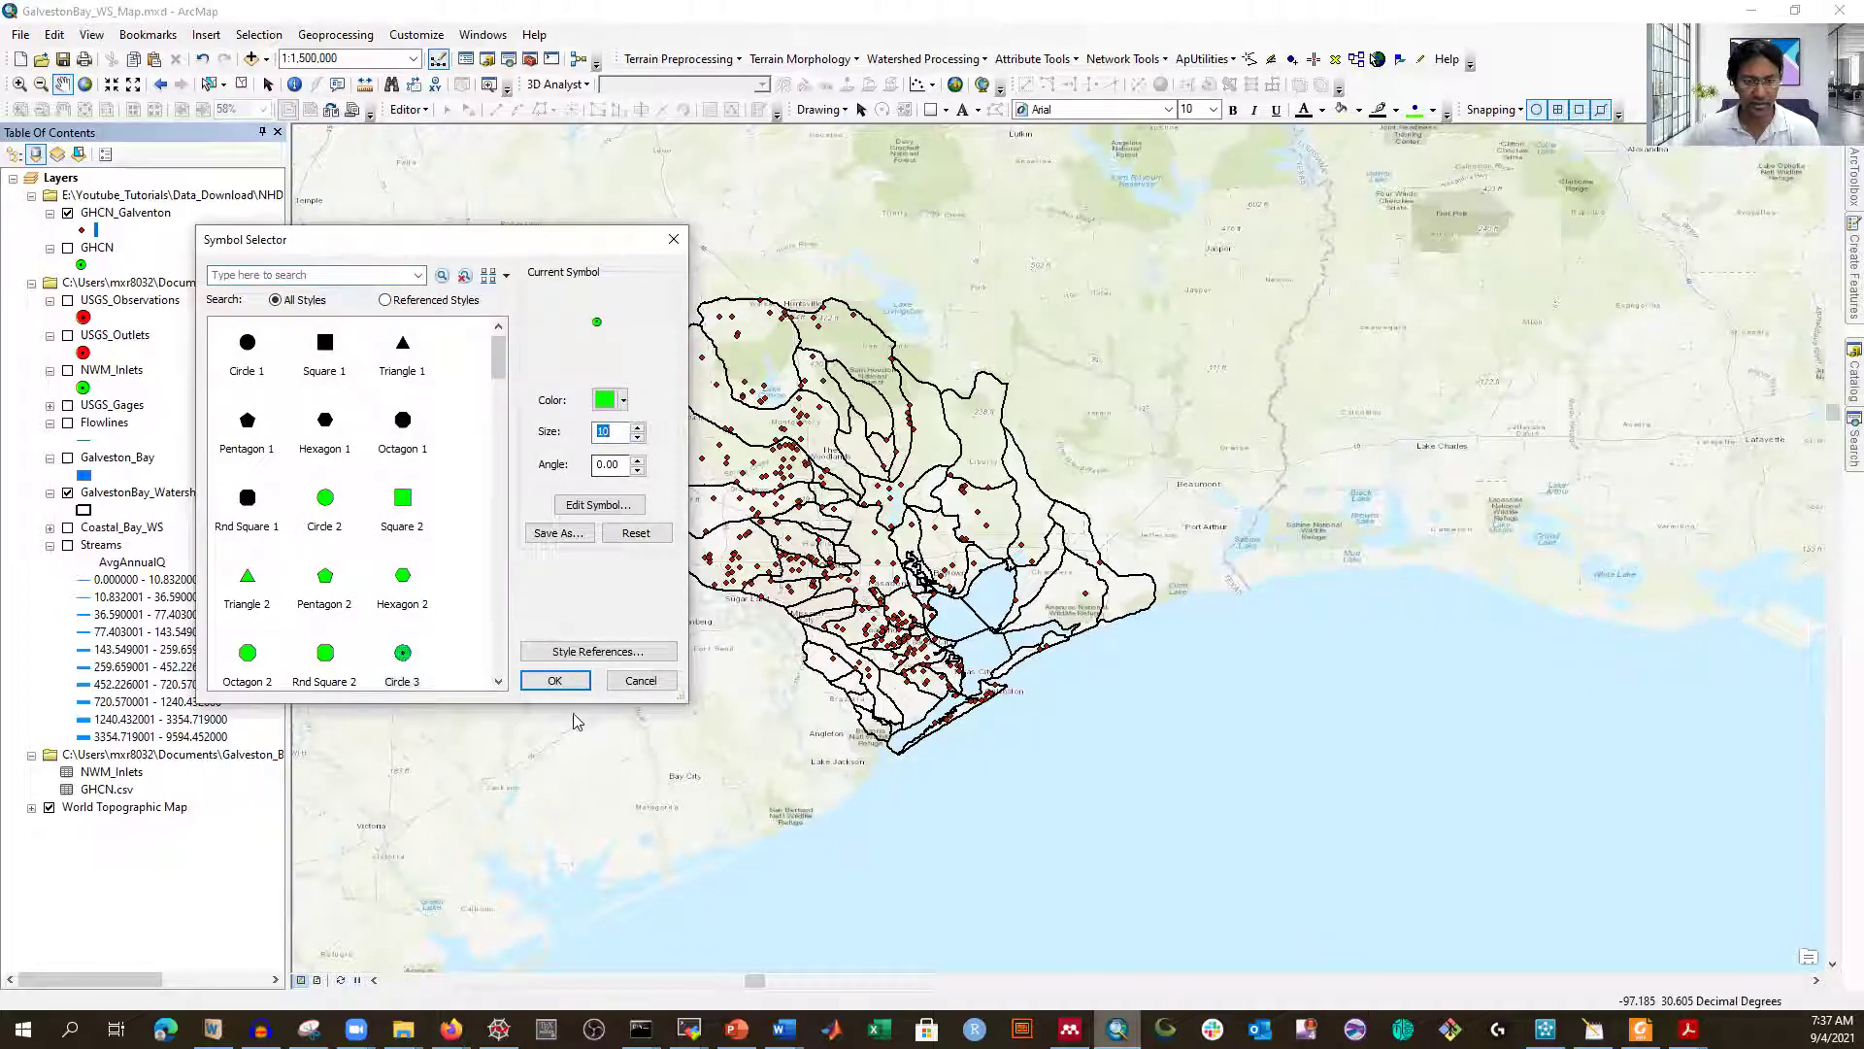
{"action": "left_click", "coordinate": [554, 679]}
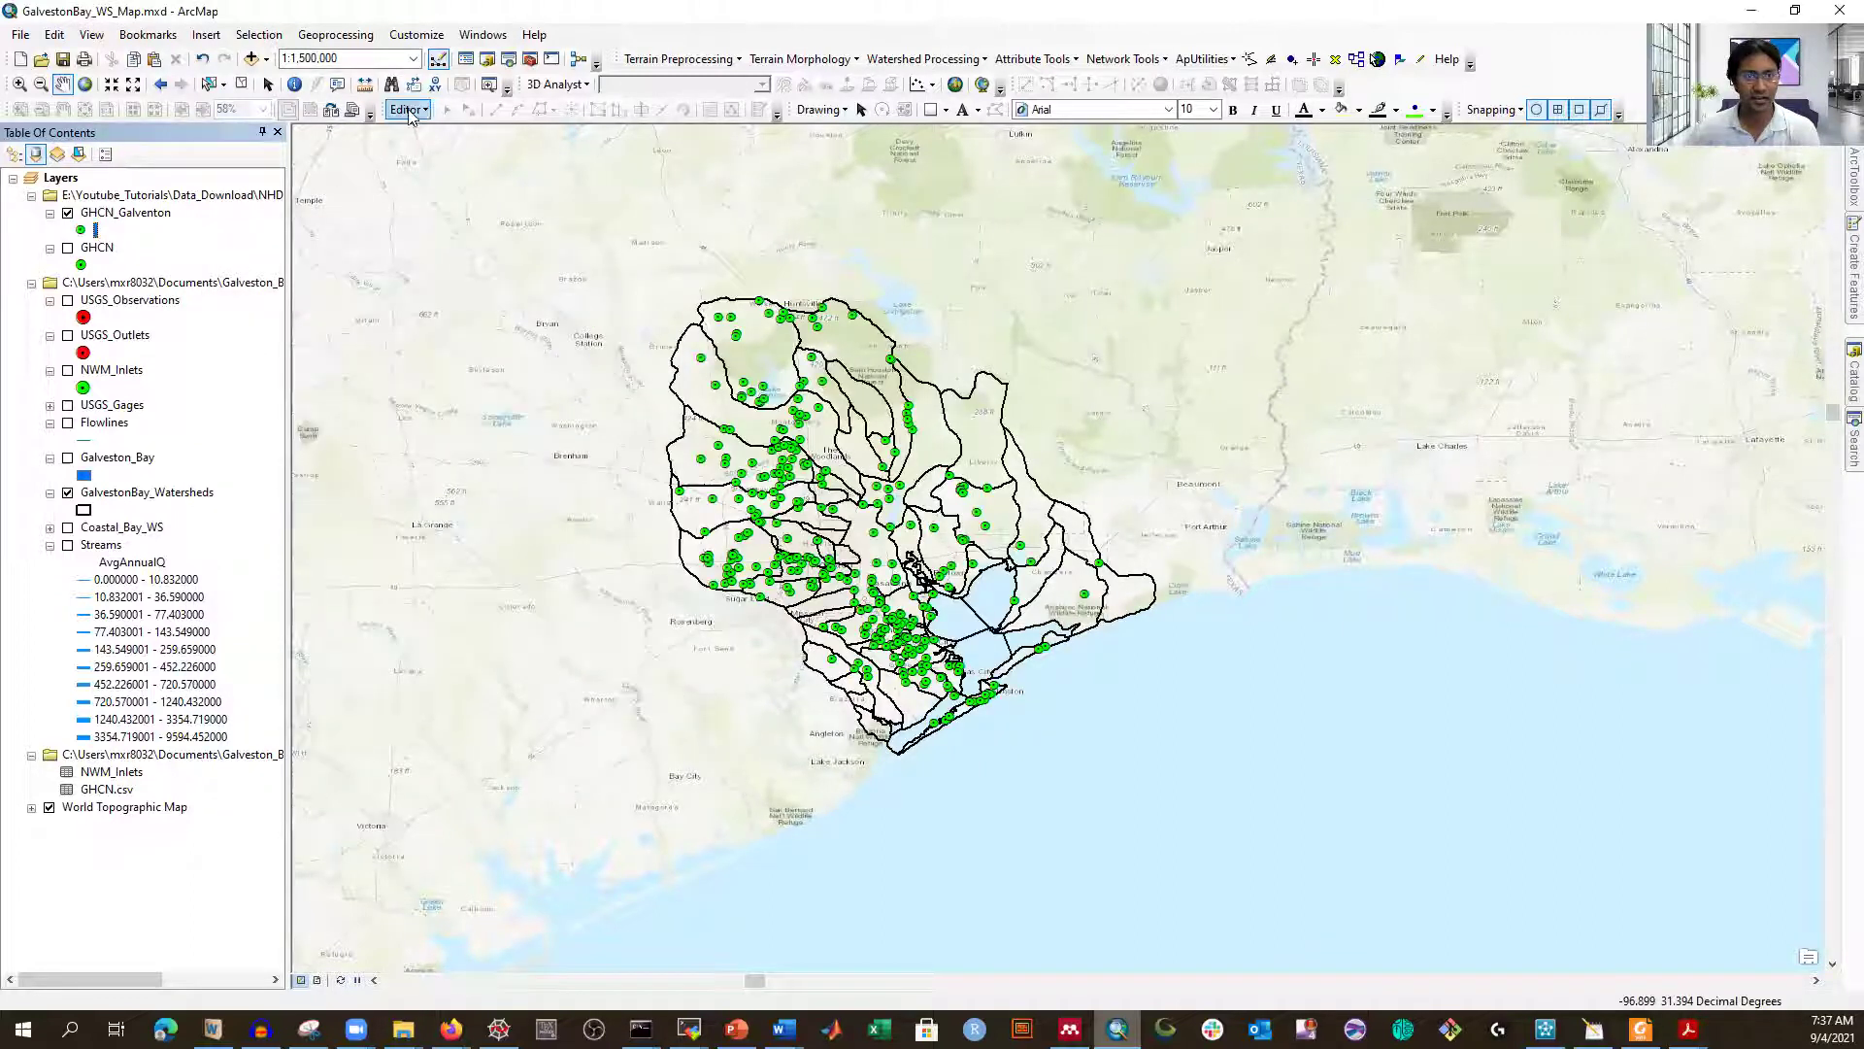
- Open the GHCN_Galventon attribute table and examine its station records from first to last
{"action": "right_click", "coordinate": [99, 214]}
{"action": "left_click", "coordinate": [182, 276]}
{"action": "scroll", "coordinate": [233, 466], "scroll_direction": "down", "scroll_amount": 20}
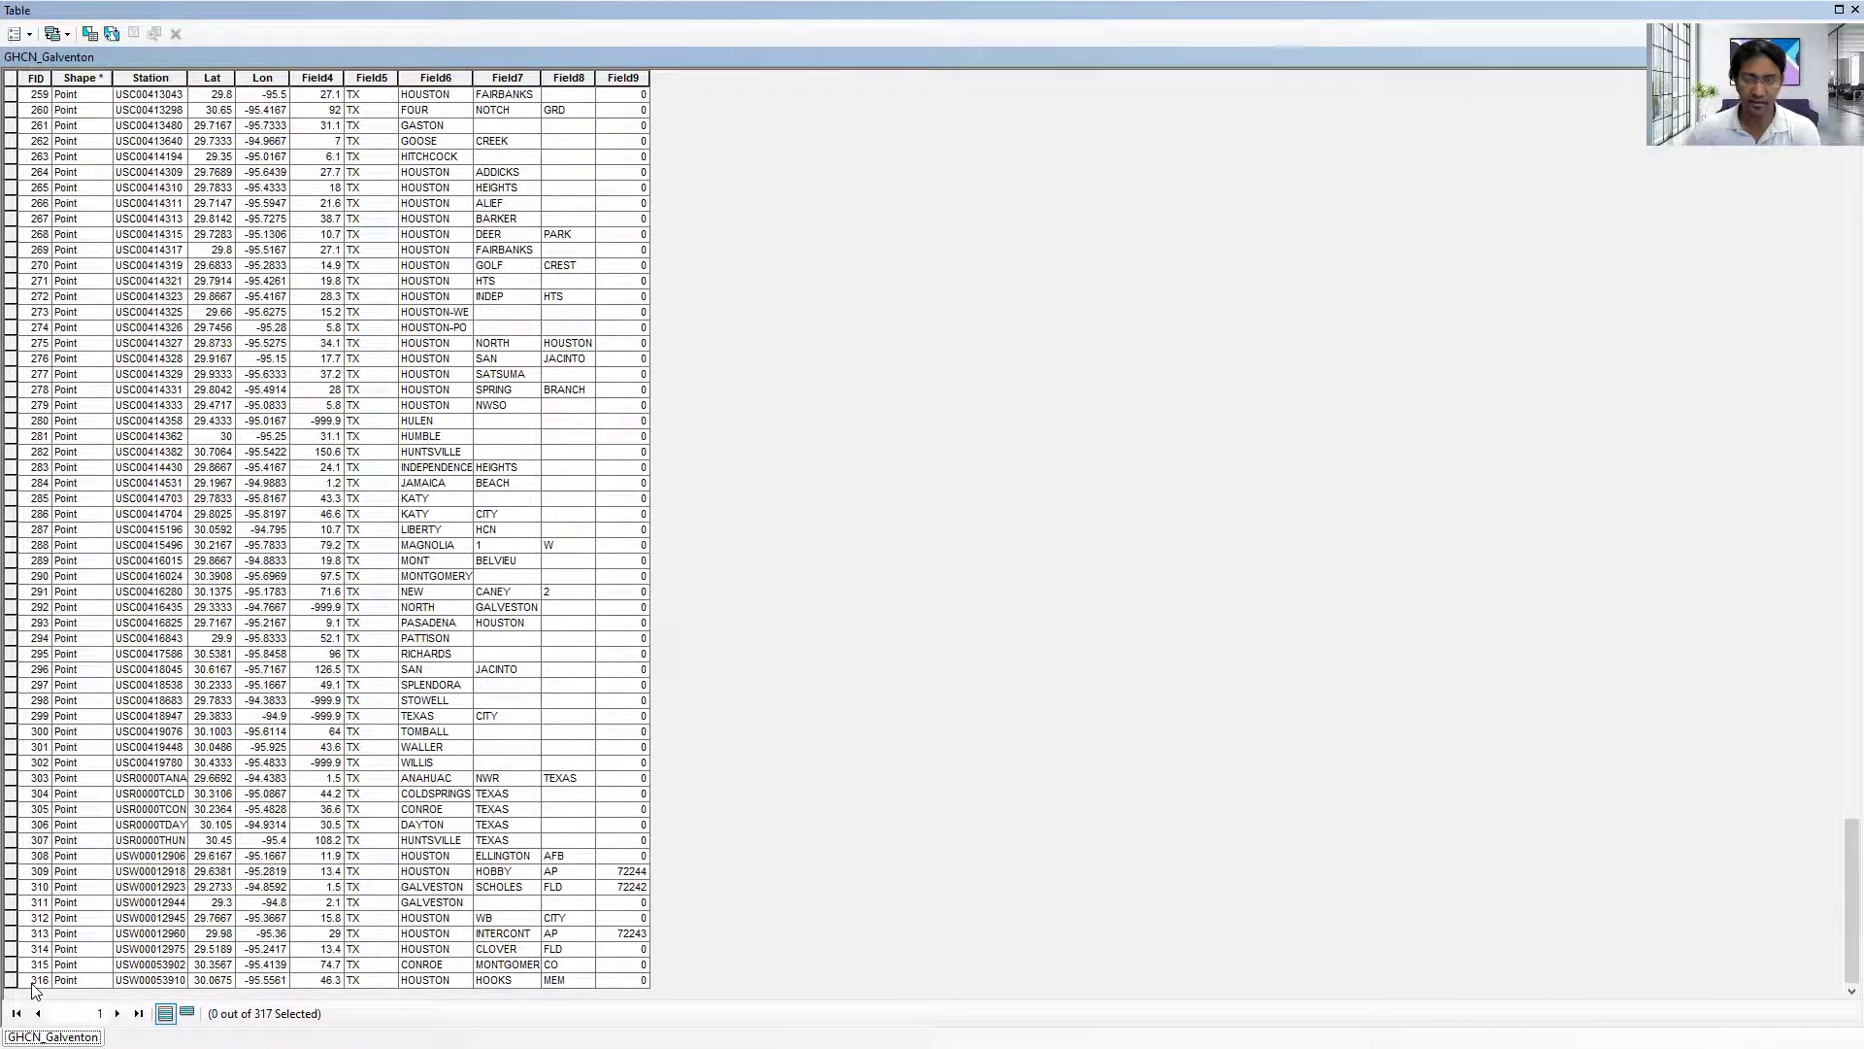
{"action": "scroll", "coordinate": [184, 505], "scroll_direction": "up", "scroll_amount": 20}
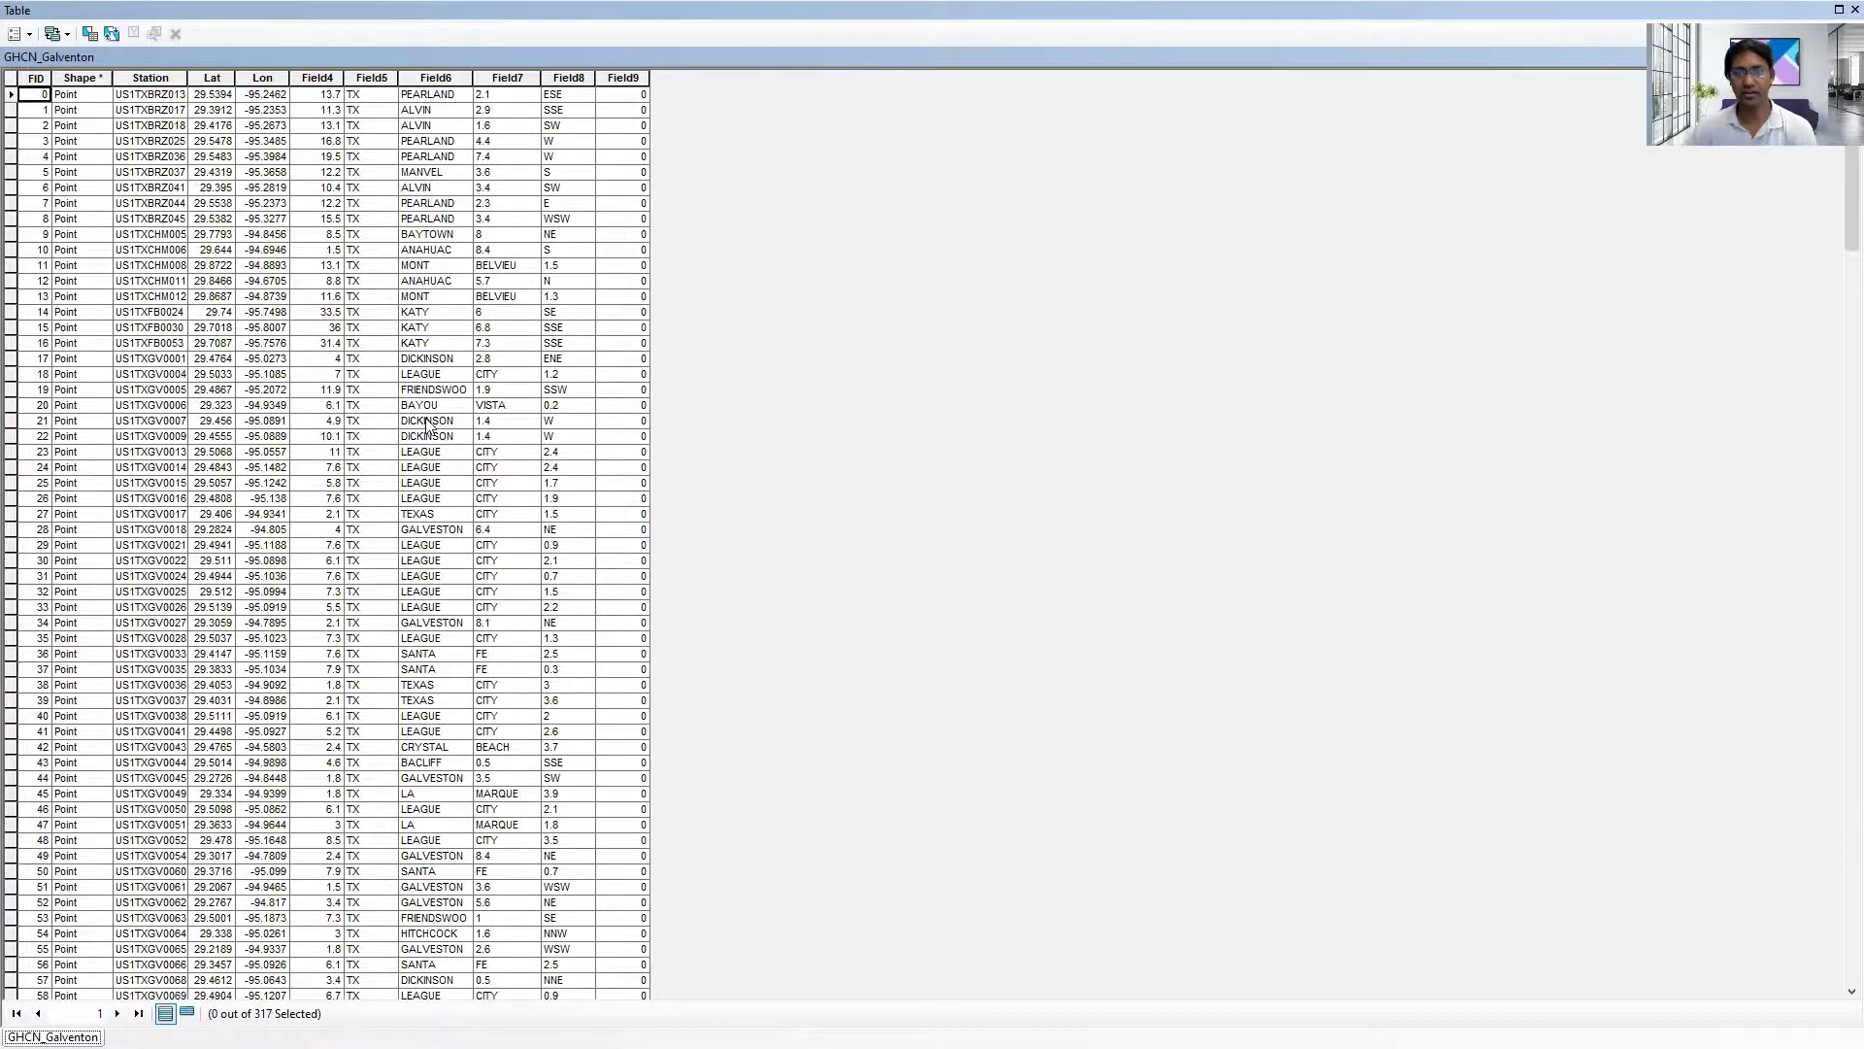
- Review the GHCN_Galventon attribute table down to its last record and highlight the Station, Lat and Lon columns in turn
{"action": "scroll", "coordinate": [481, 452], "scroll_direction": "down", "scroll_amount": 20}
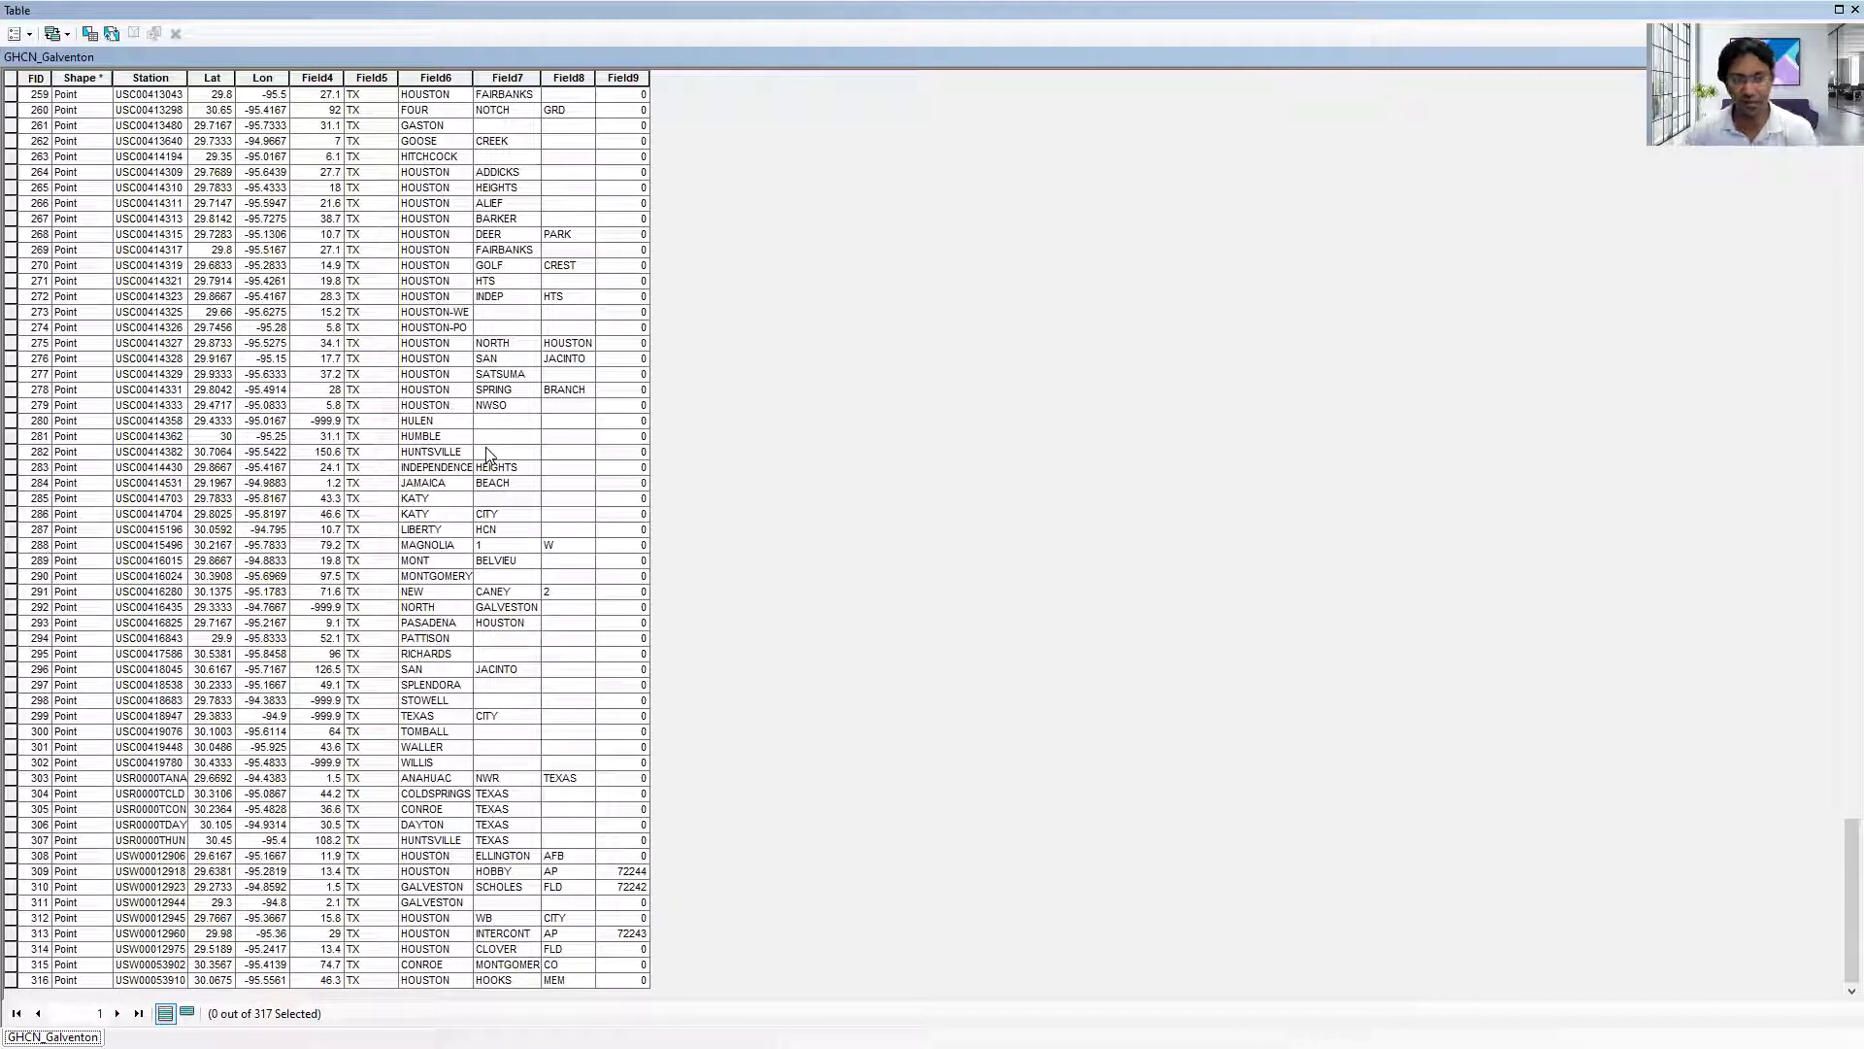
{"action": "scroll", "coordinate": [457, 490], "scroll_direction": "up", "scroll_amount": 20}
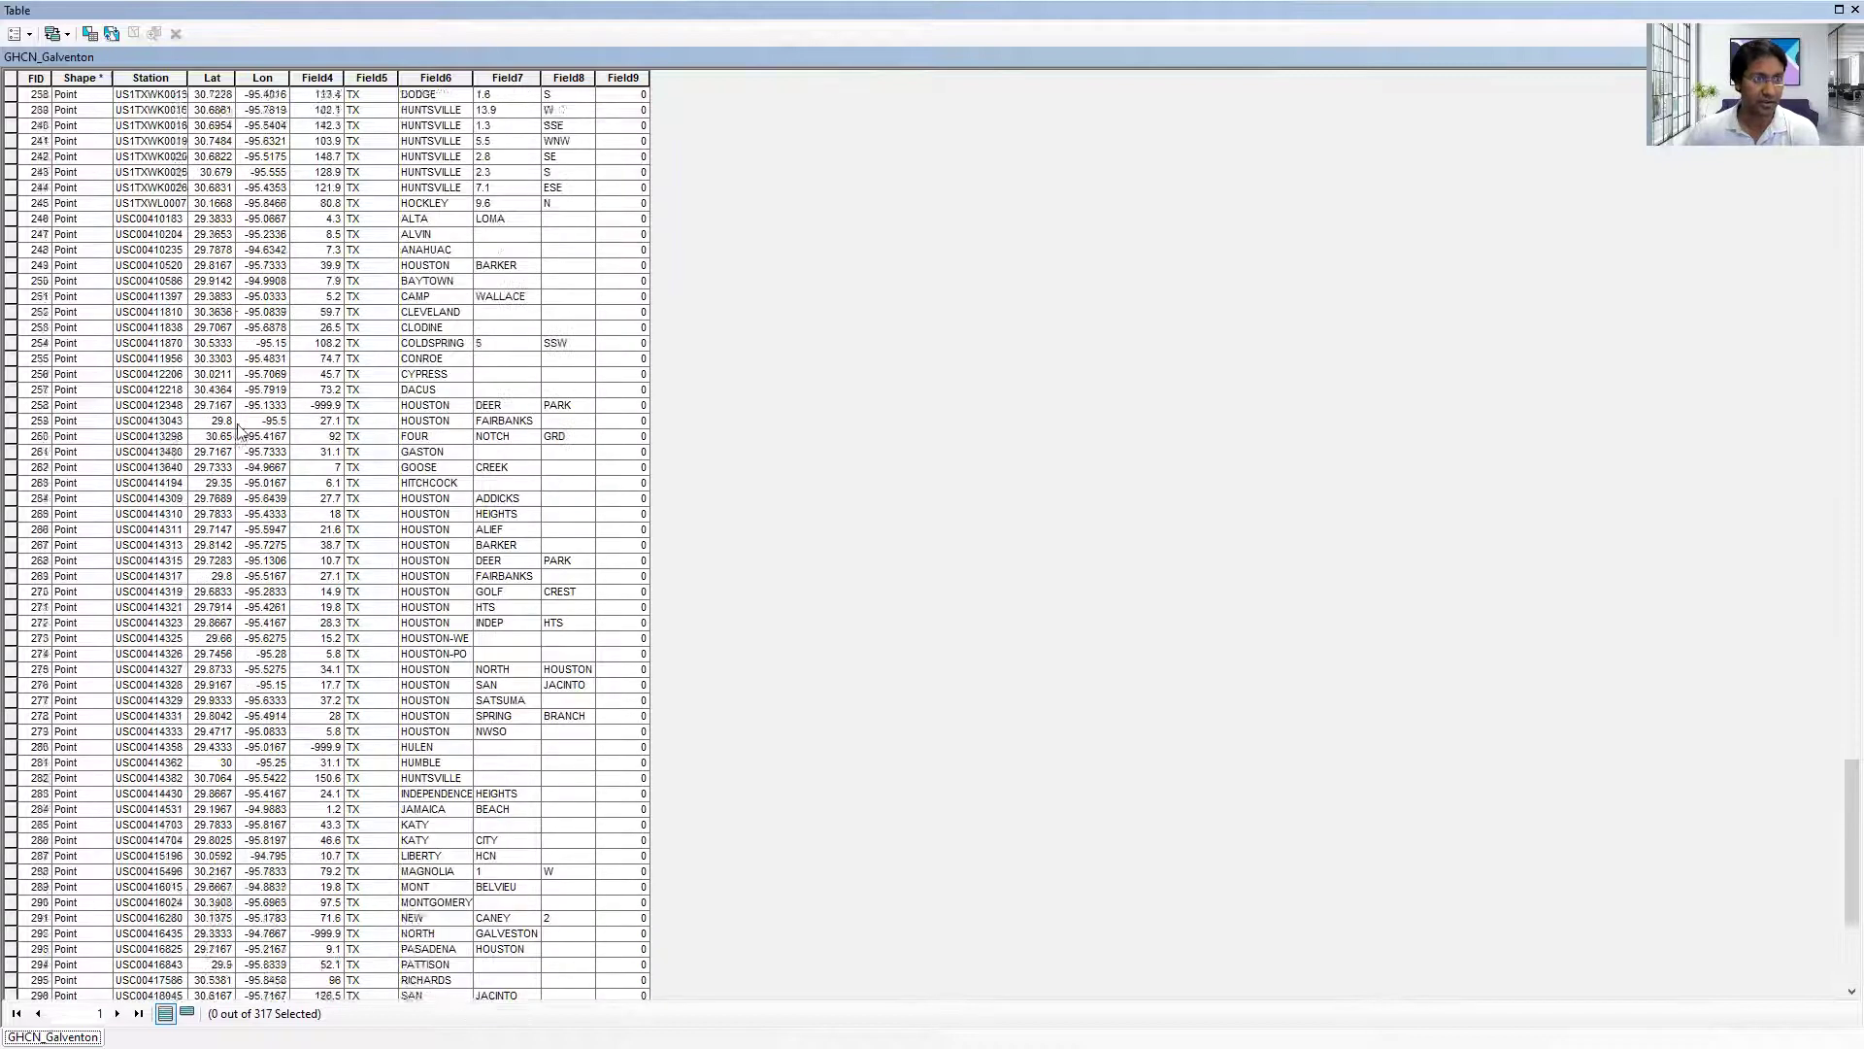
{"action": "scroll", "coordinate": [191, 252], "scroll_direction": "up", "scroll_amount": 9}
{"action": "left_click", "coordinate": [146, 78]}
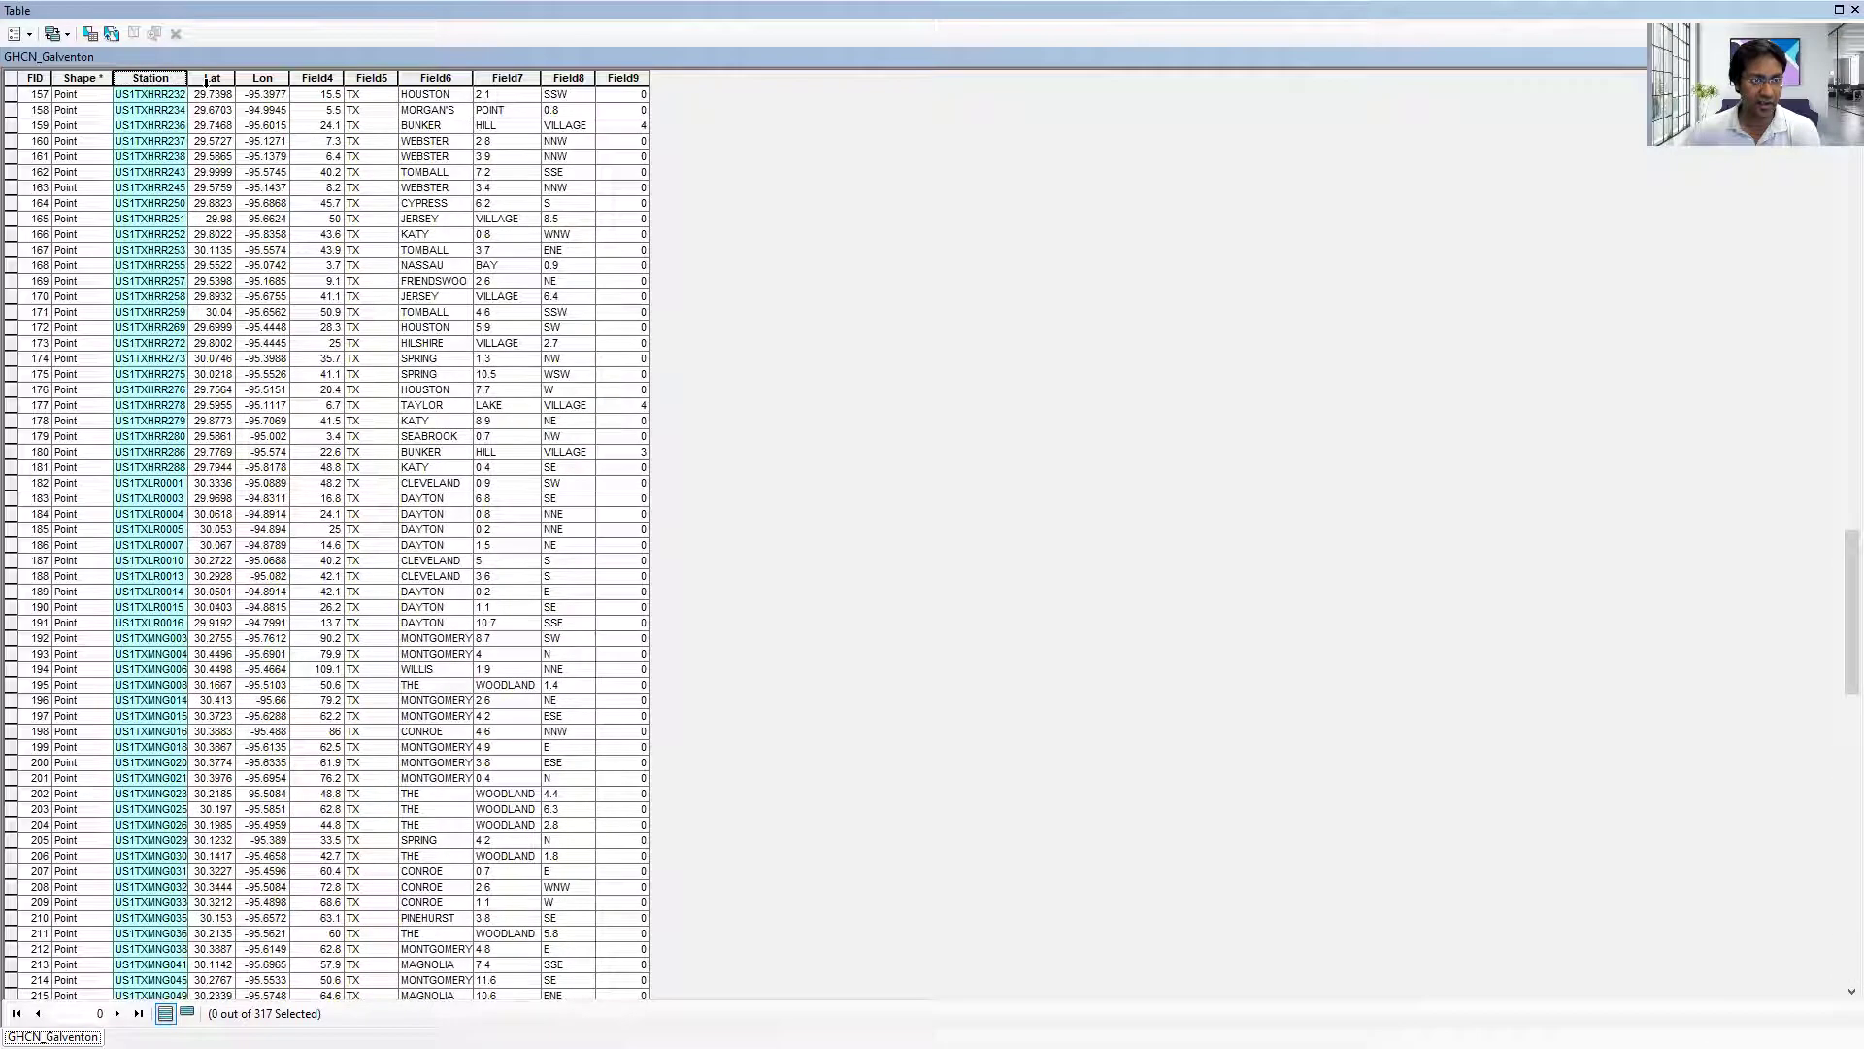
{"action": "left_click", "coordinate": [208, 79]}
{"action": "left_click", "coordinate": [260, 79]}
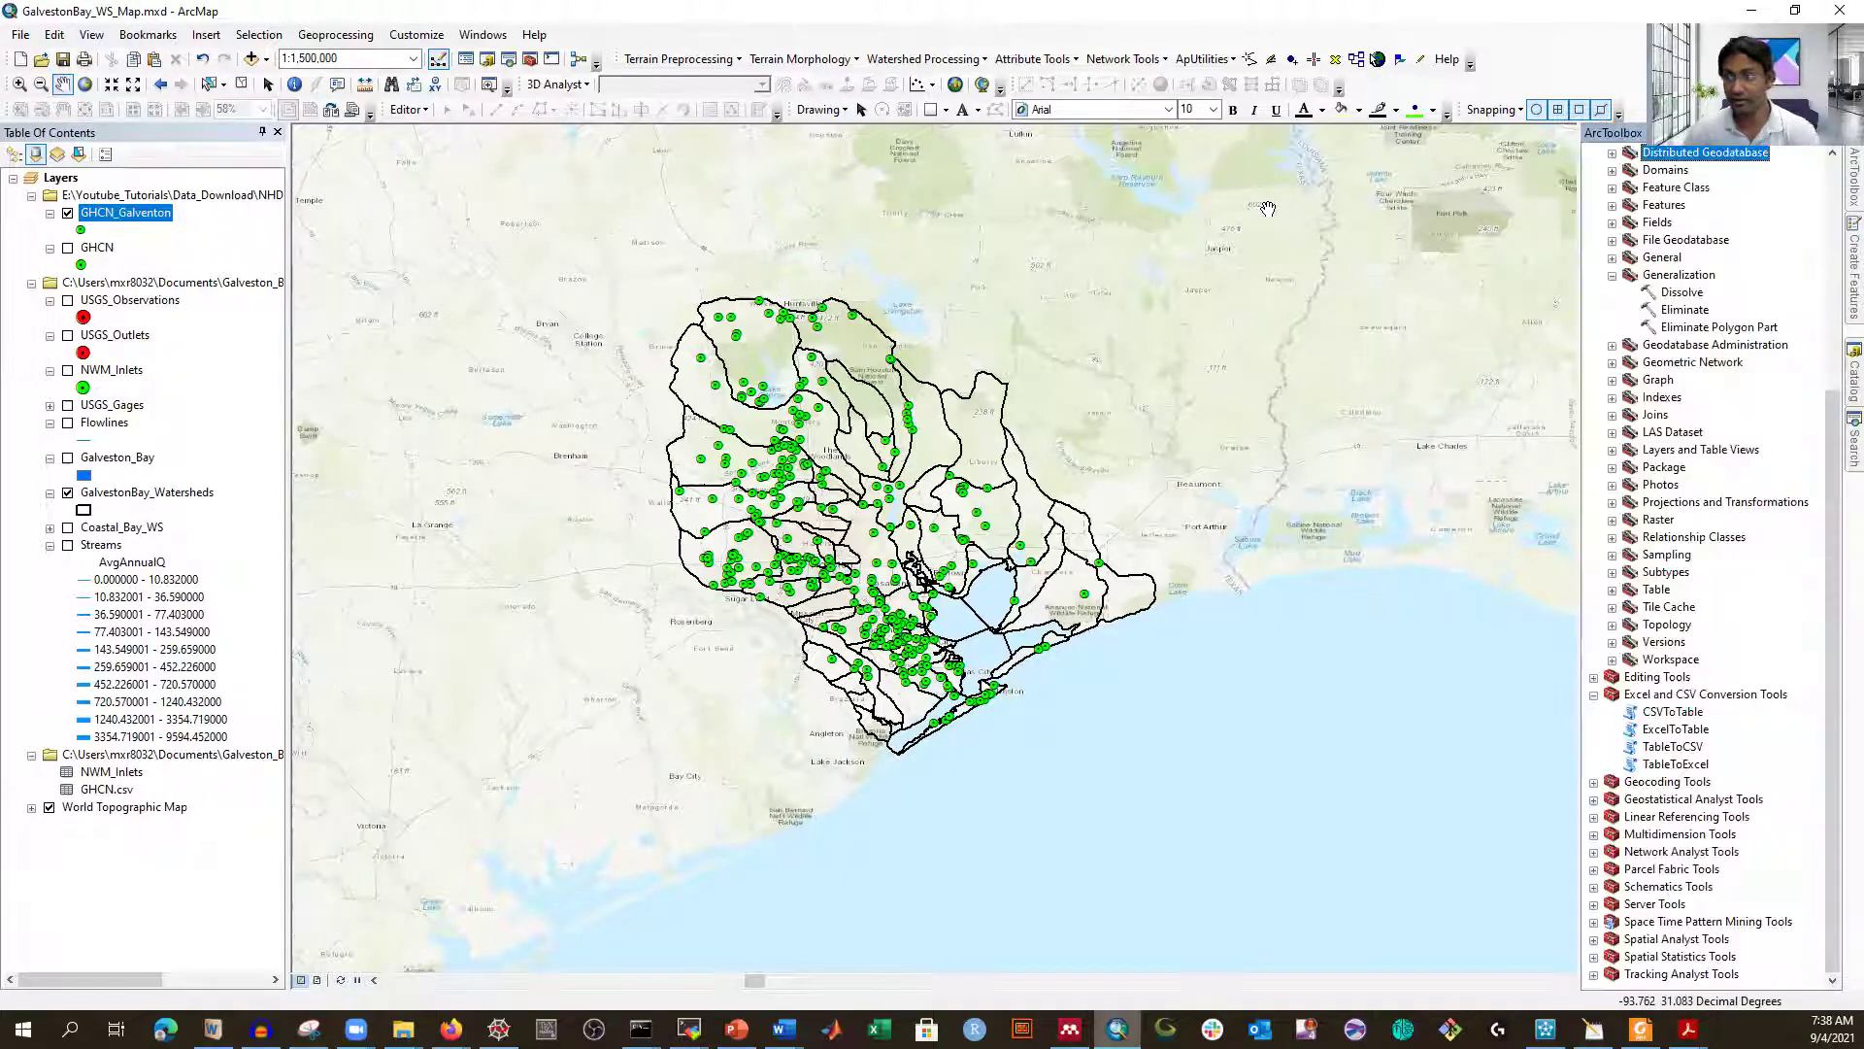
- Add the Excel and CSV Conversion Tools.tbx toolbox from the ExcelTools folder to ArcToolbox
{"action": "scroll", "coordinate": [1707, 383], "scroll_direction": "up", "scroll_amount": 6}
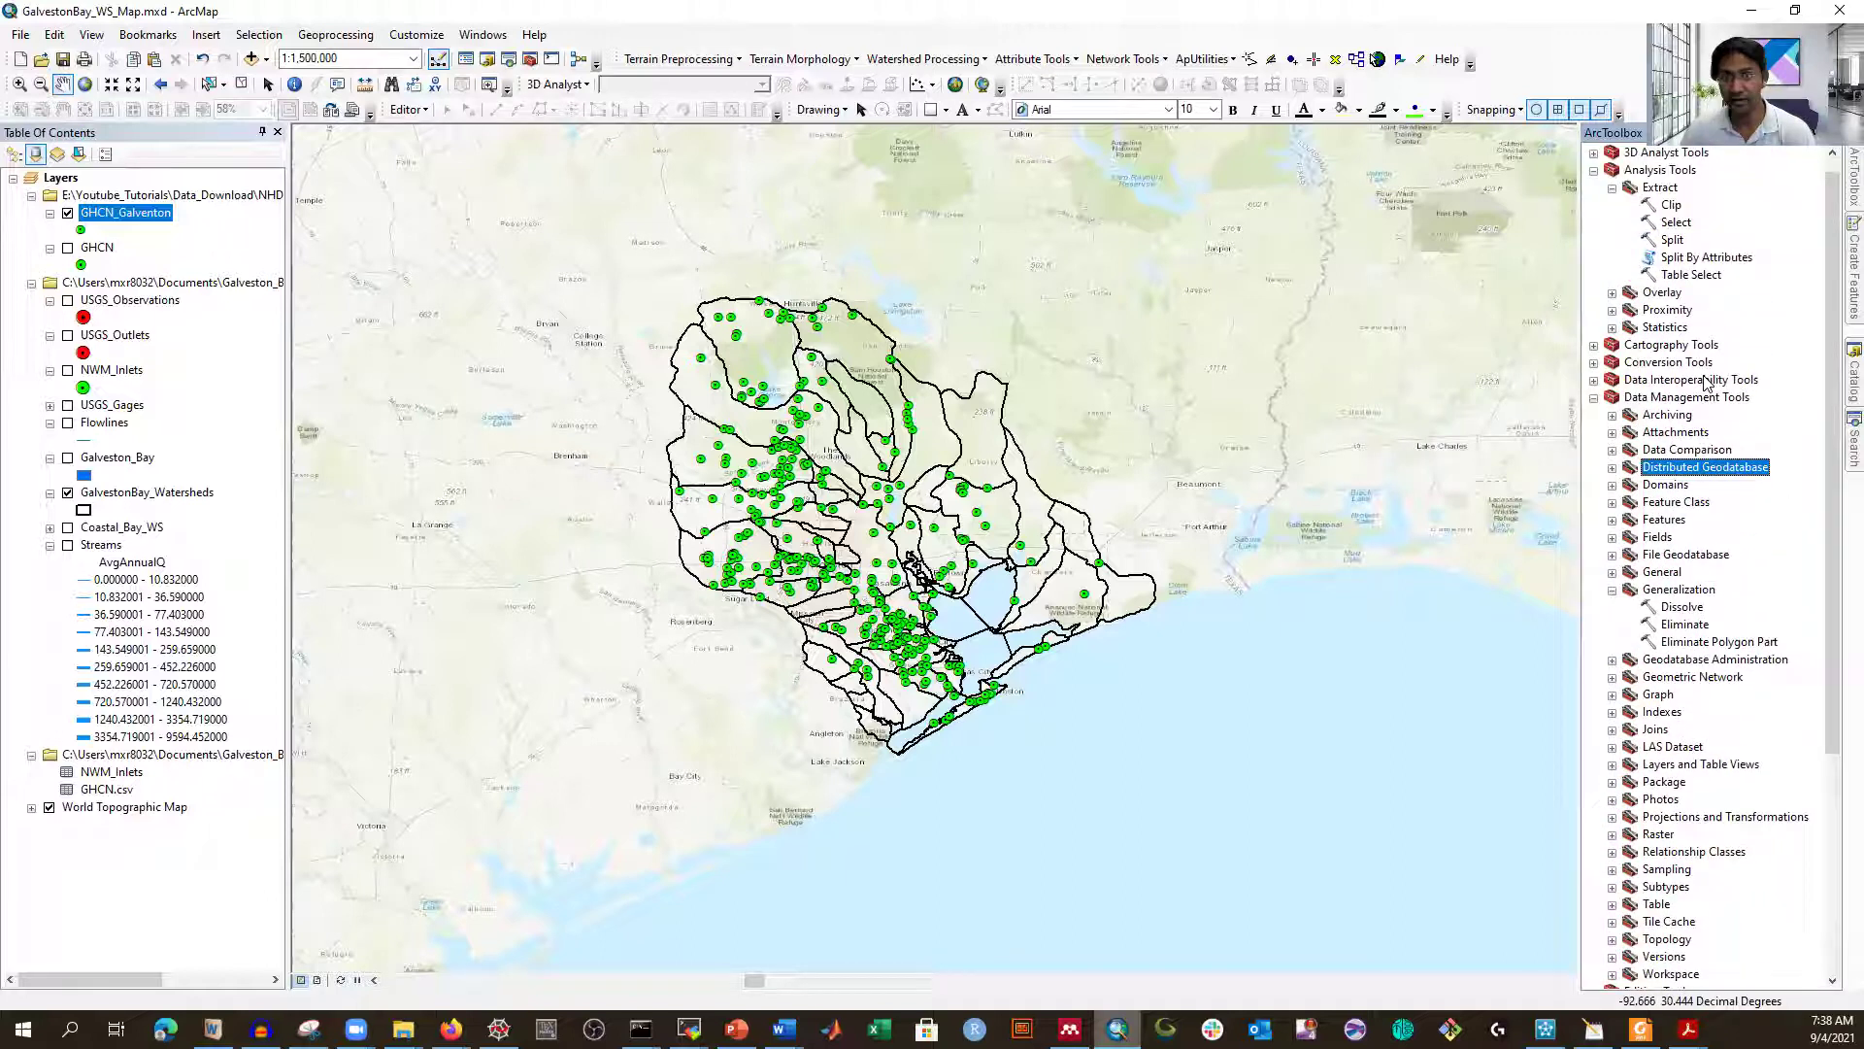
{"action": "scroll", "coordinate": [1707, 383], "scroll_direction": "up", "scroll_amount": 1}
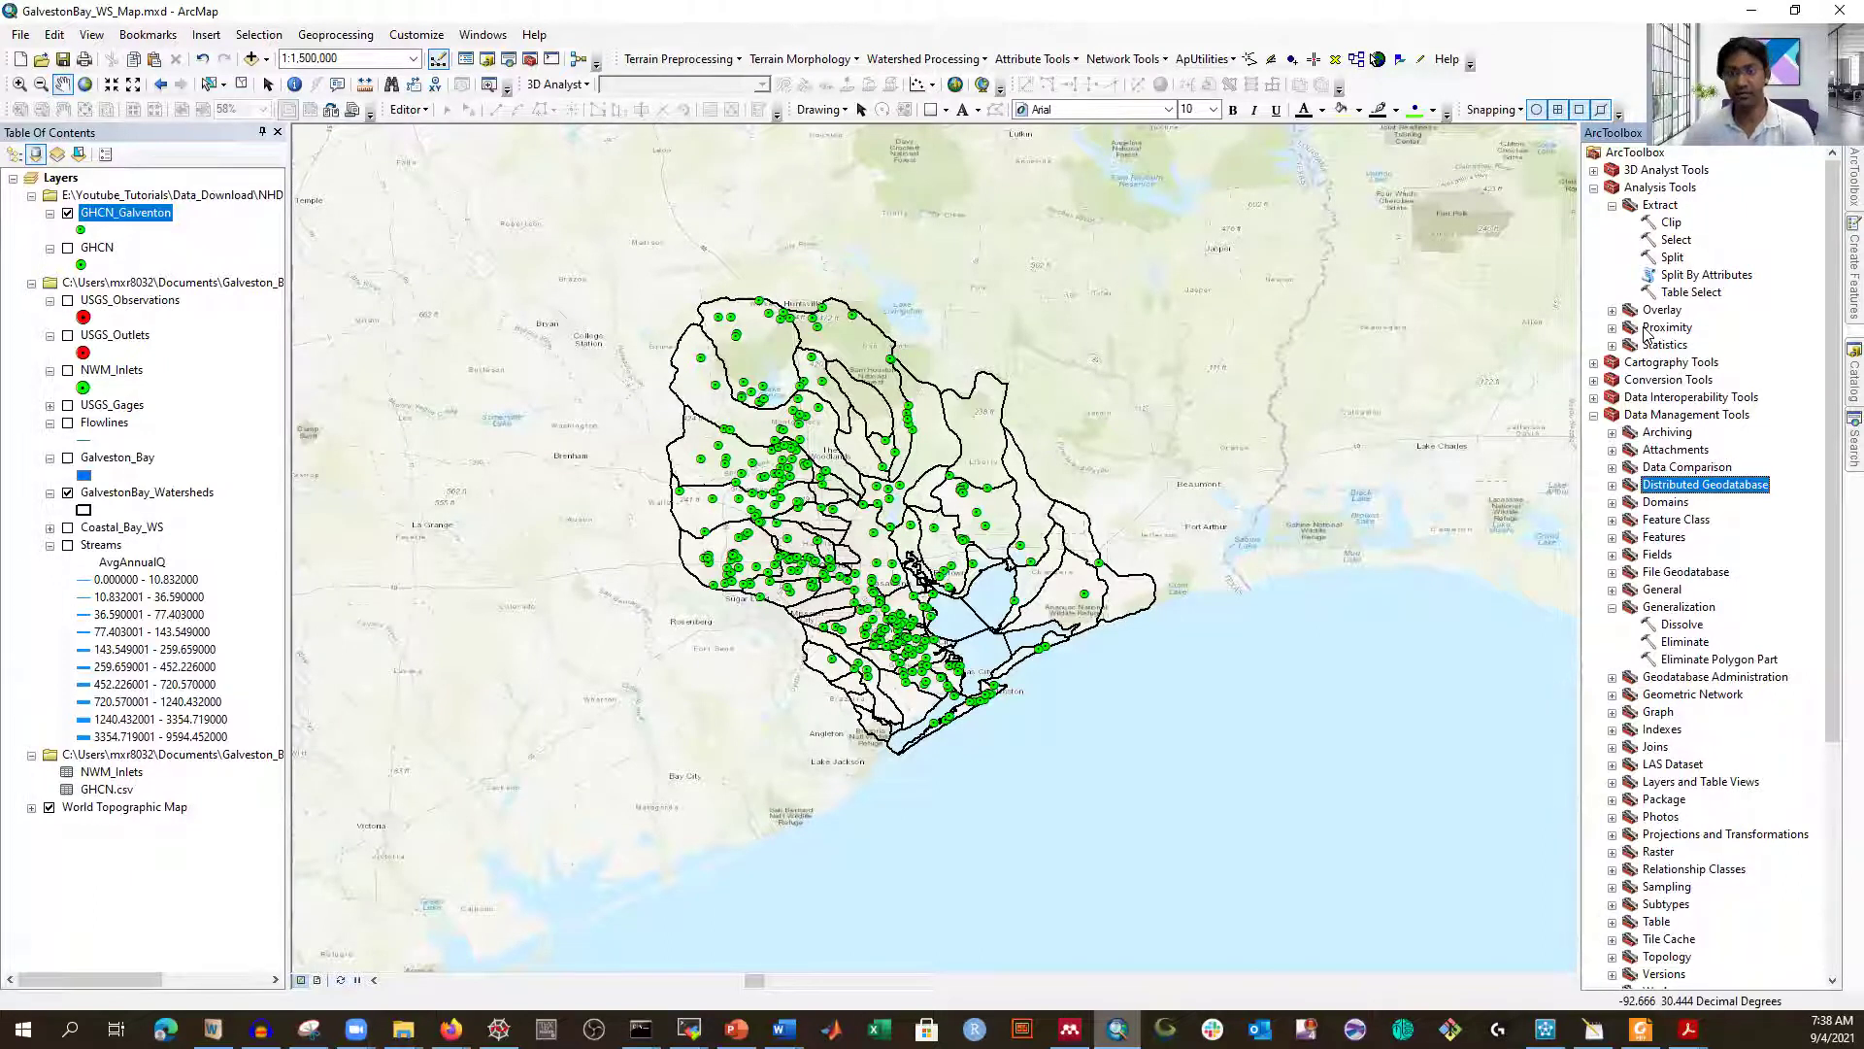
{"action": "left_click", "coordinate": [1636, 154]}
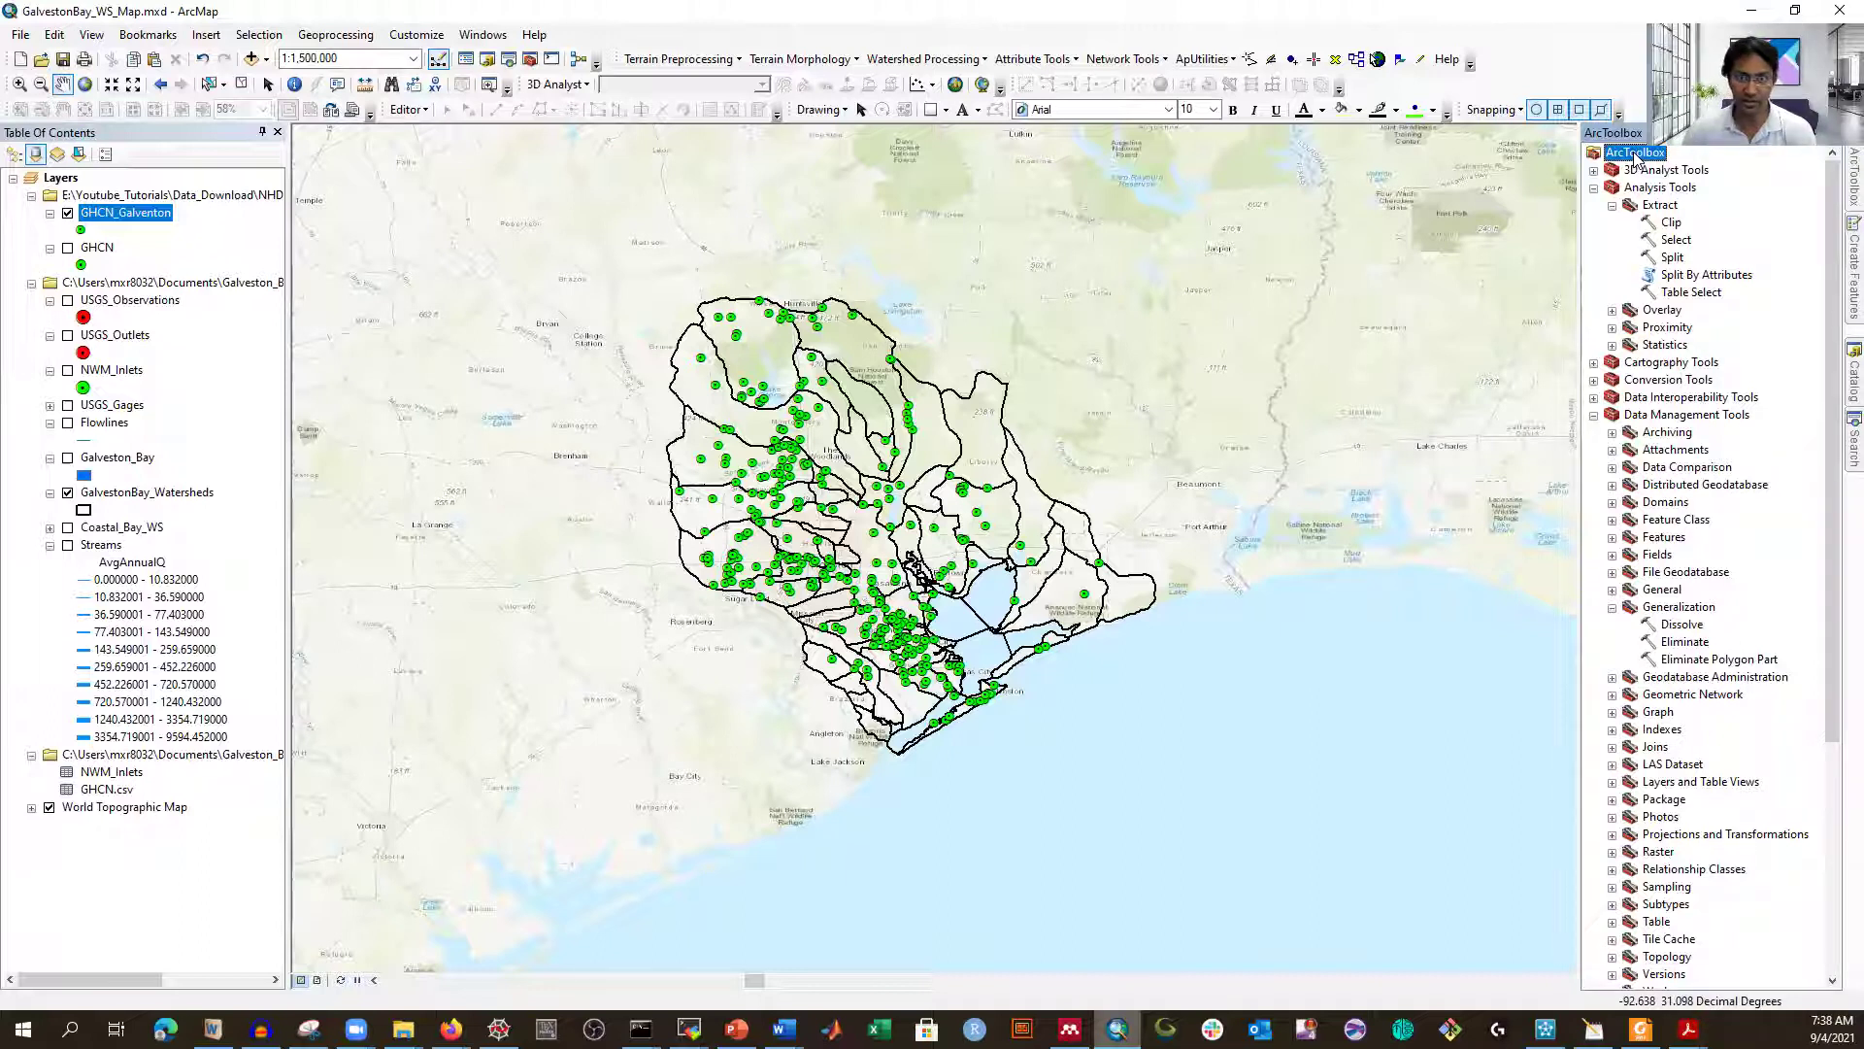
{"action": "right_click", "coordinate": [1638, 159]}
{"action": "left_click", "coordinate": [1655, 158]}
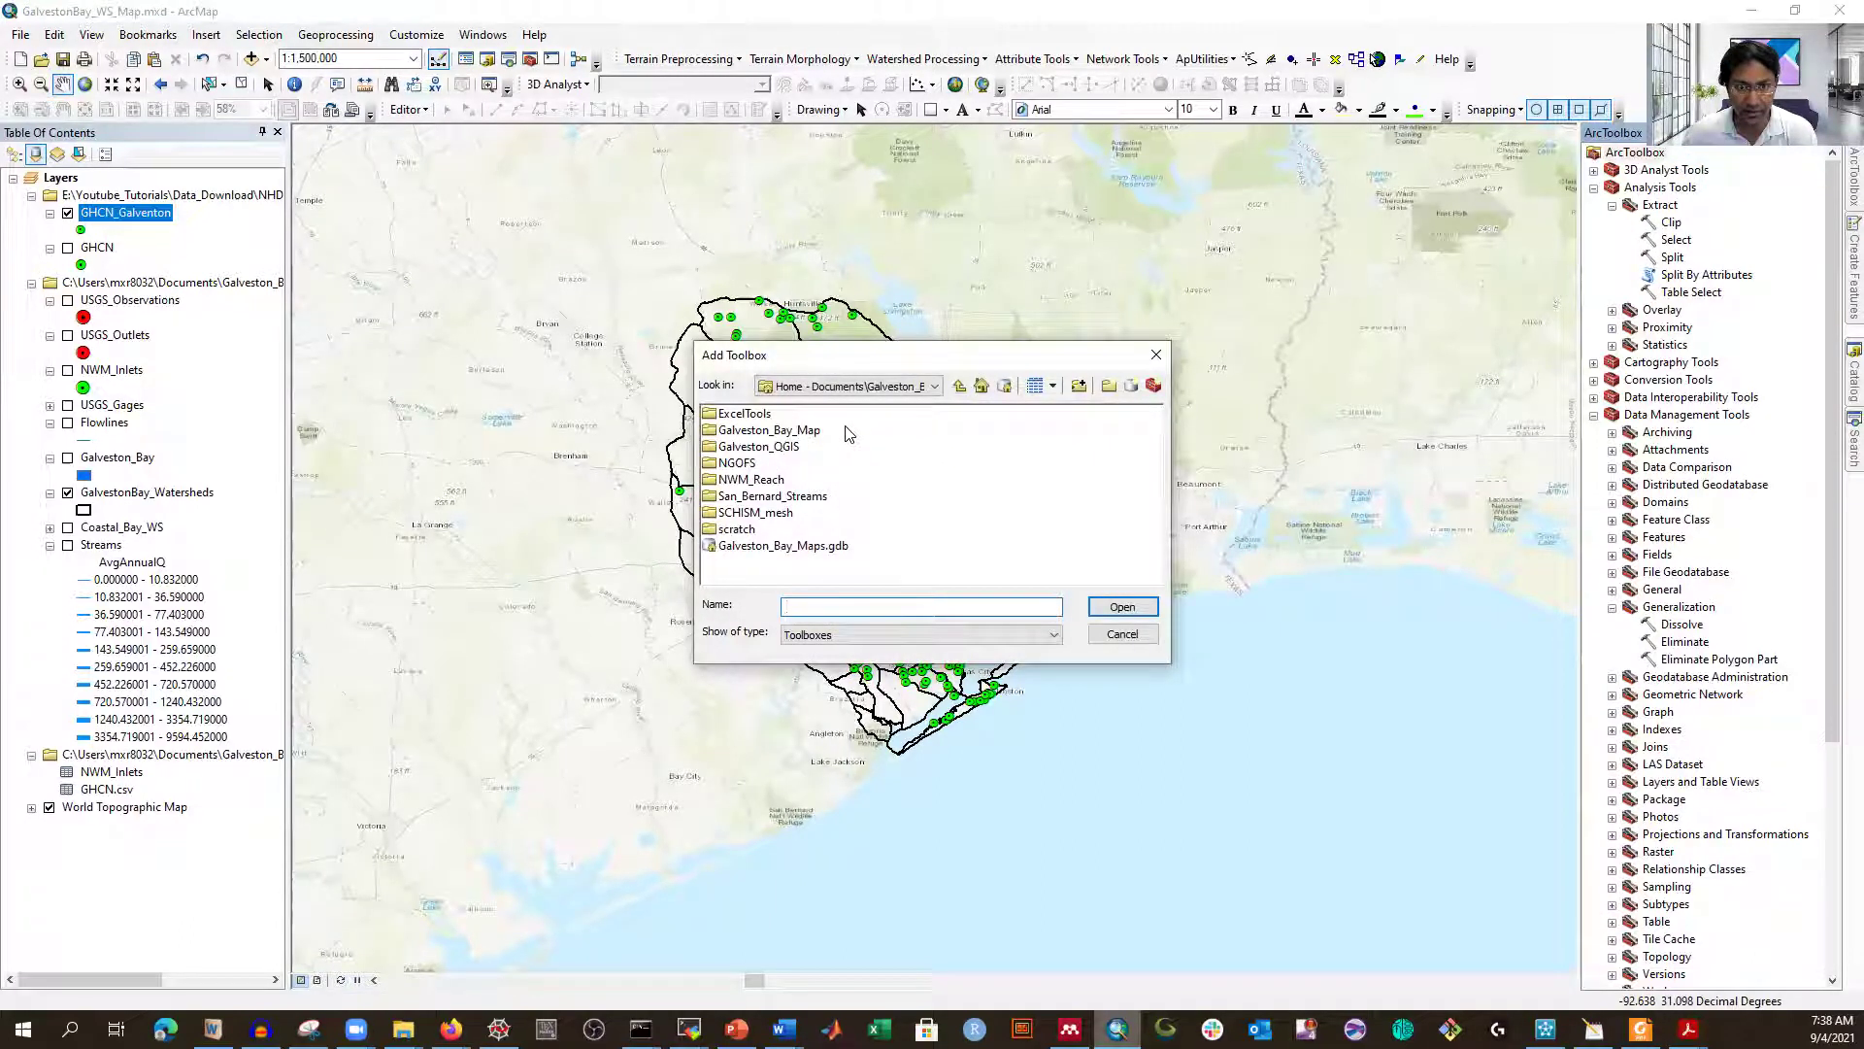
{"action": "double_click", "coordinate": [742, 415]}
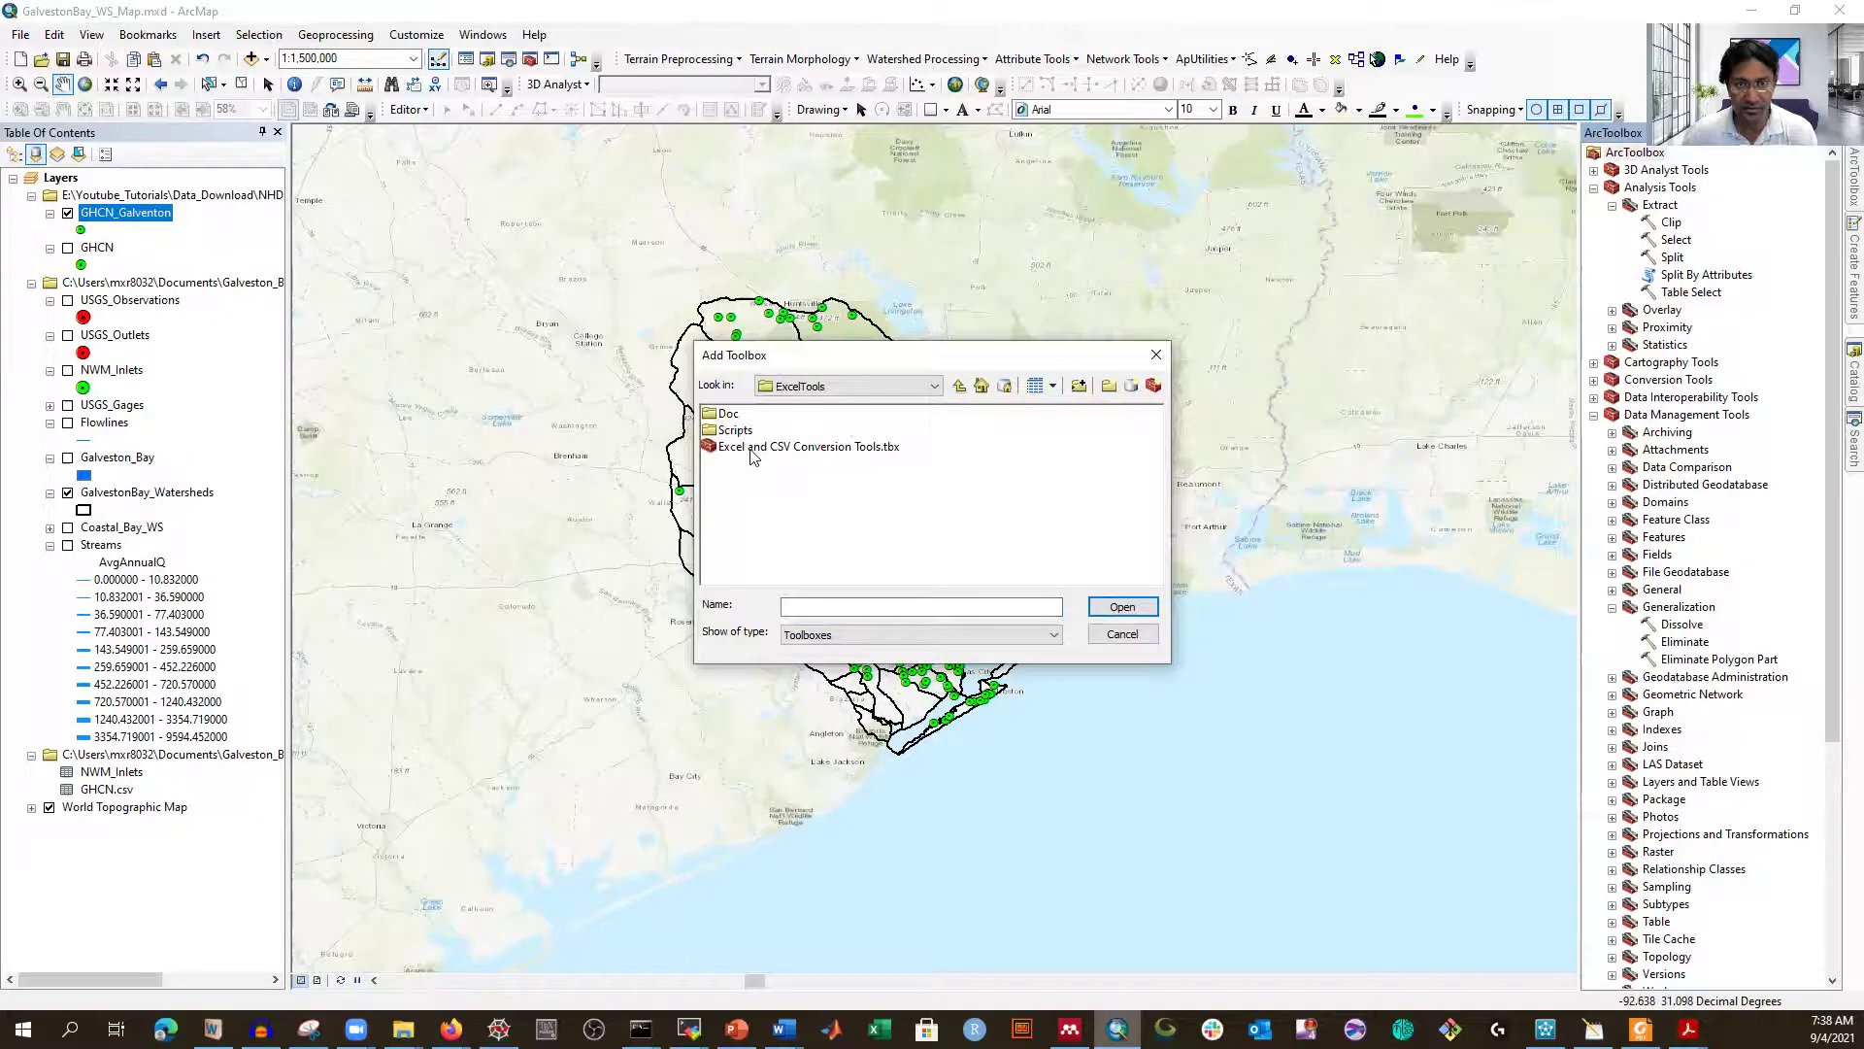
{"action": "left_click", "coordinate": [753, 449]}
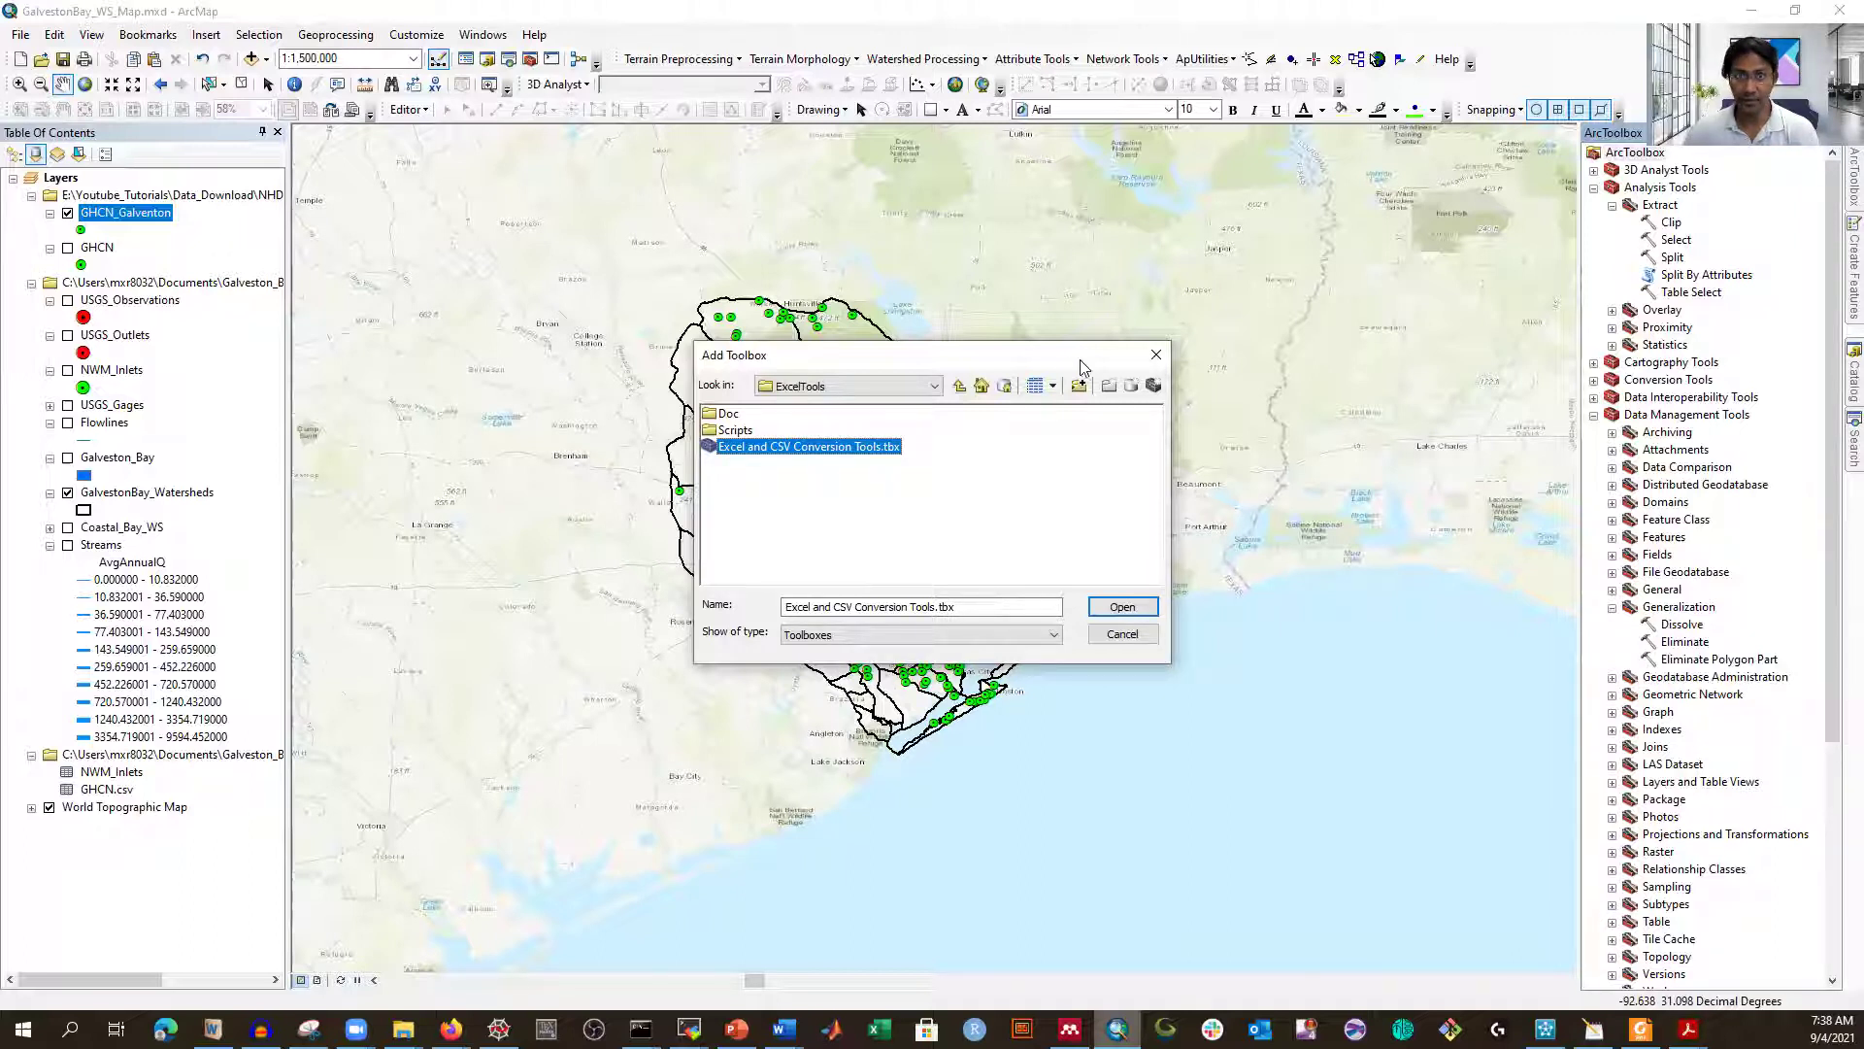
{"action": "left_click", "coordinate": [1117, 609]}
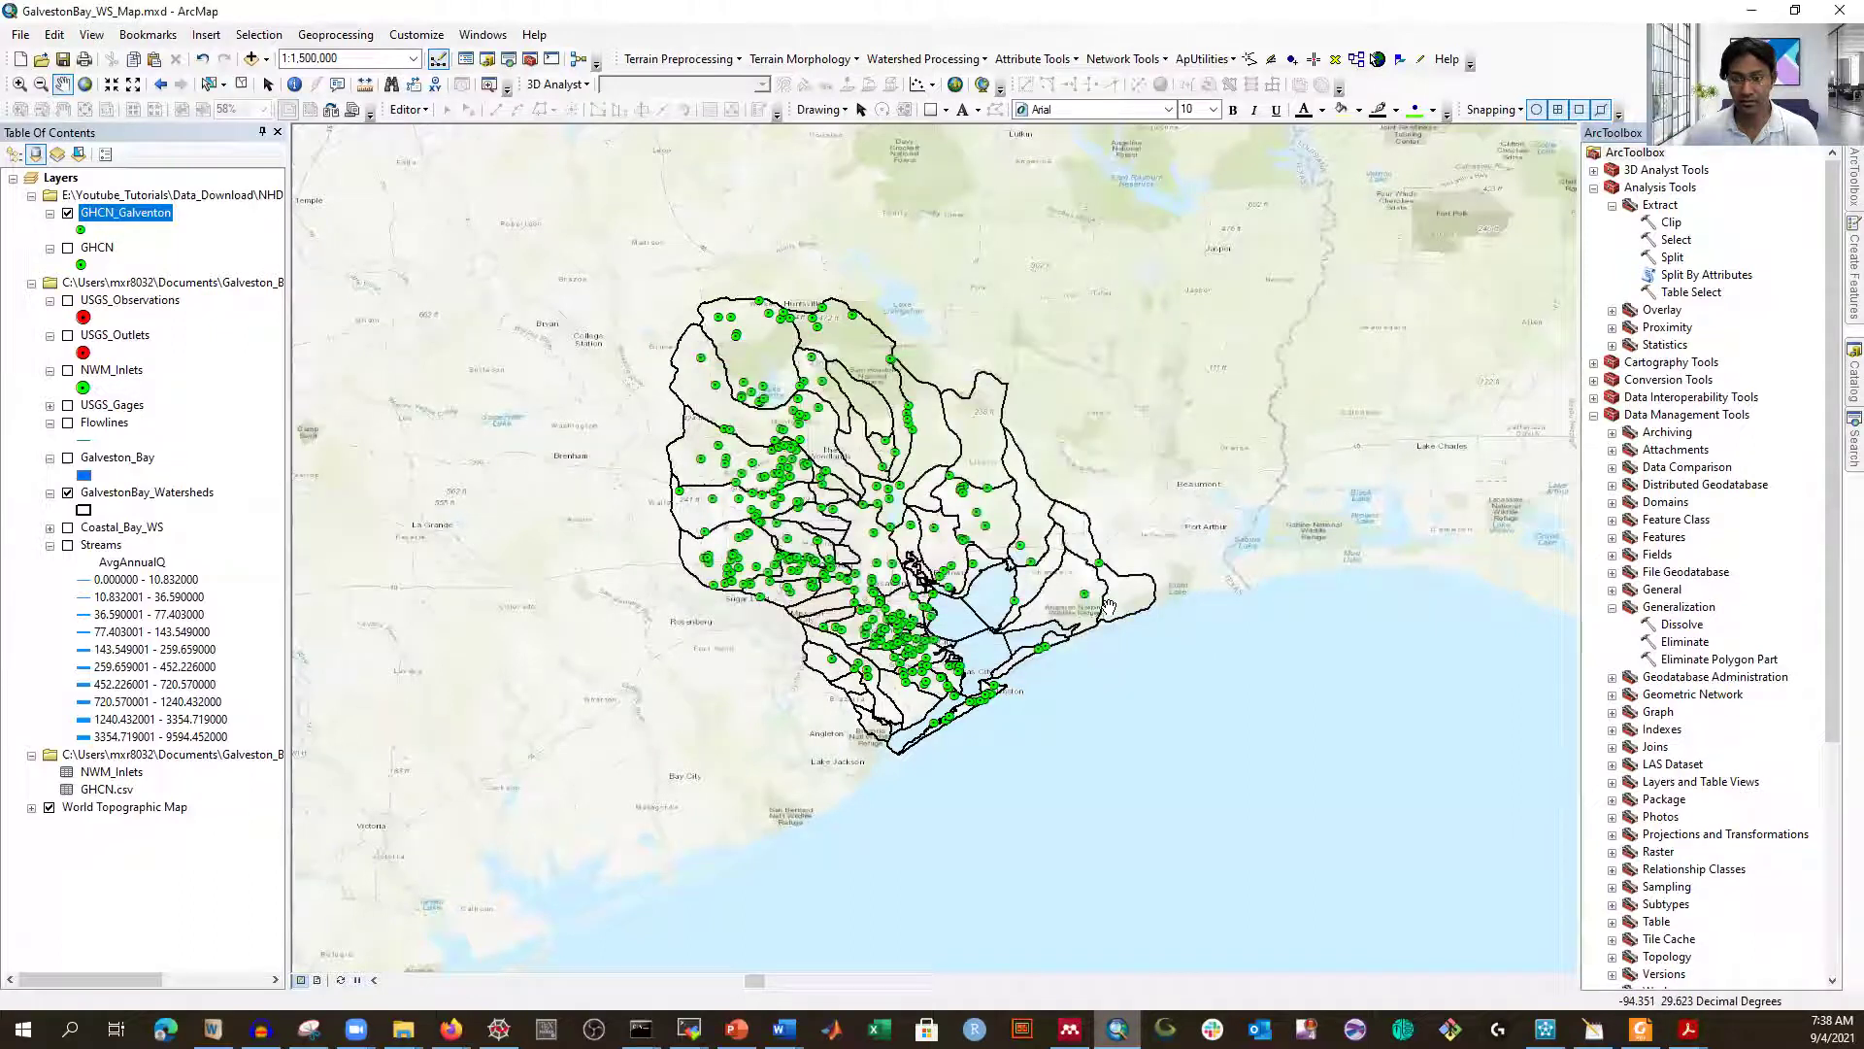
- Start the TableToCSV tool from the Excel and CSV Conversion Tools with GHCN_Galventon as the input table
{"action": "mouse_move", "coordinate": [1845, 186]}
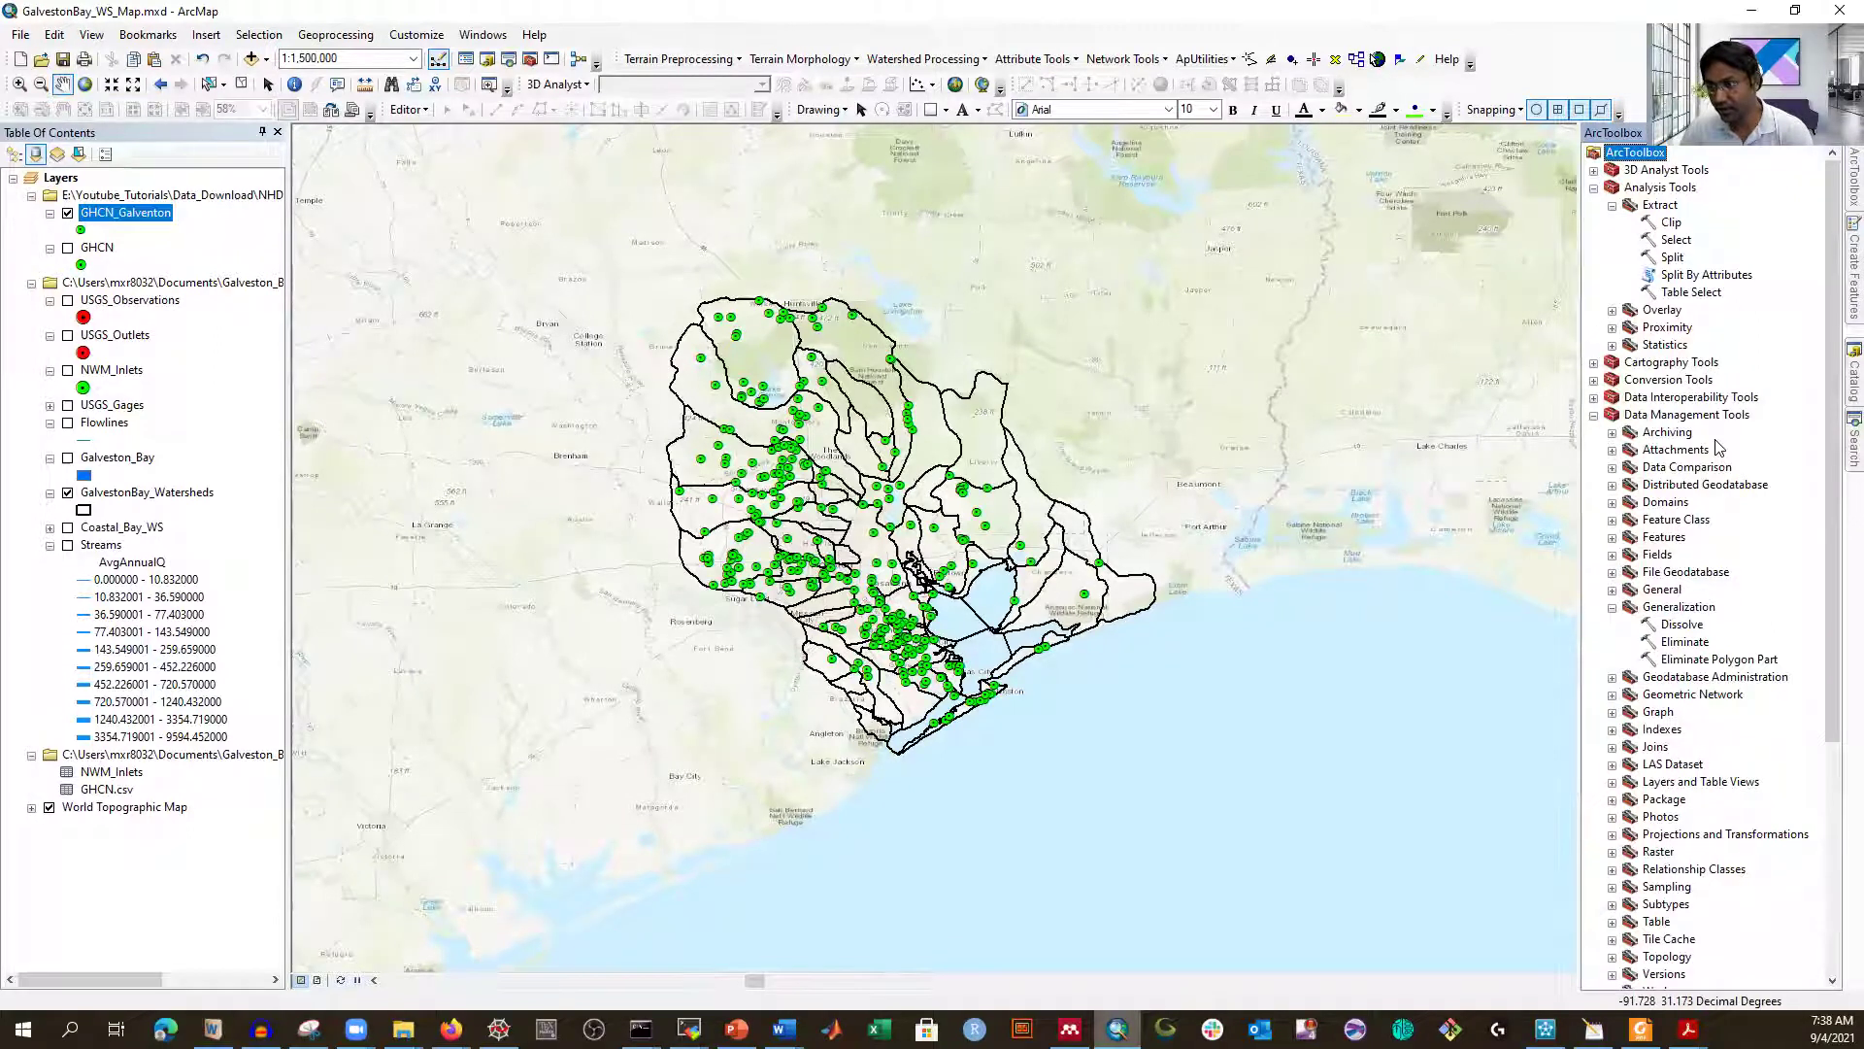
{"action": "scroll", "coordinate": [1719, 446], "scroll_direction": "down", "scroll_amount": 6}
{"action": "scroll", "coordinate": [1718, 447], "scroll_direction": "down", "scroll_amount": 1}
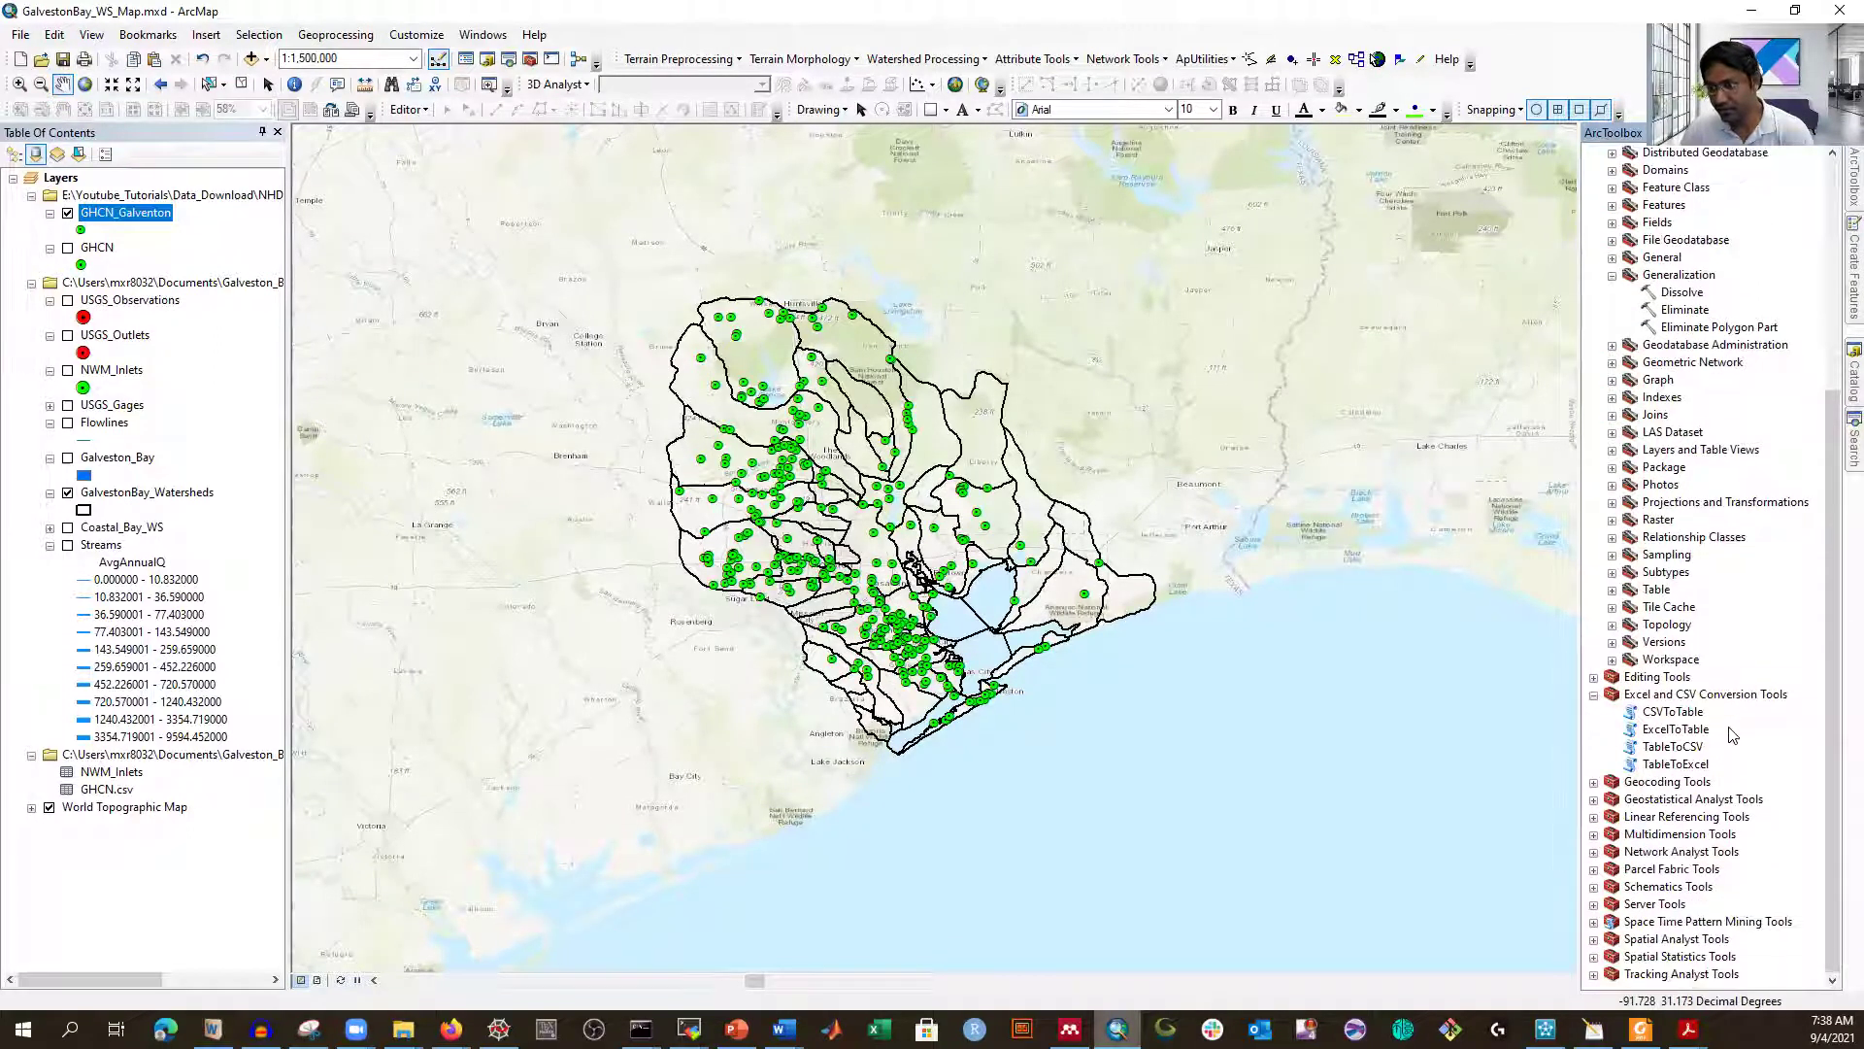
{"action": "double_click", "coordinate": [1670, 746]}
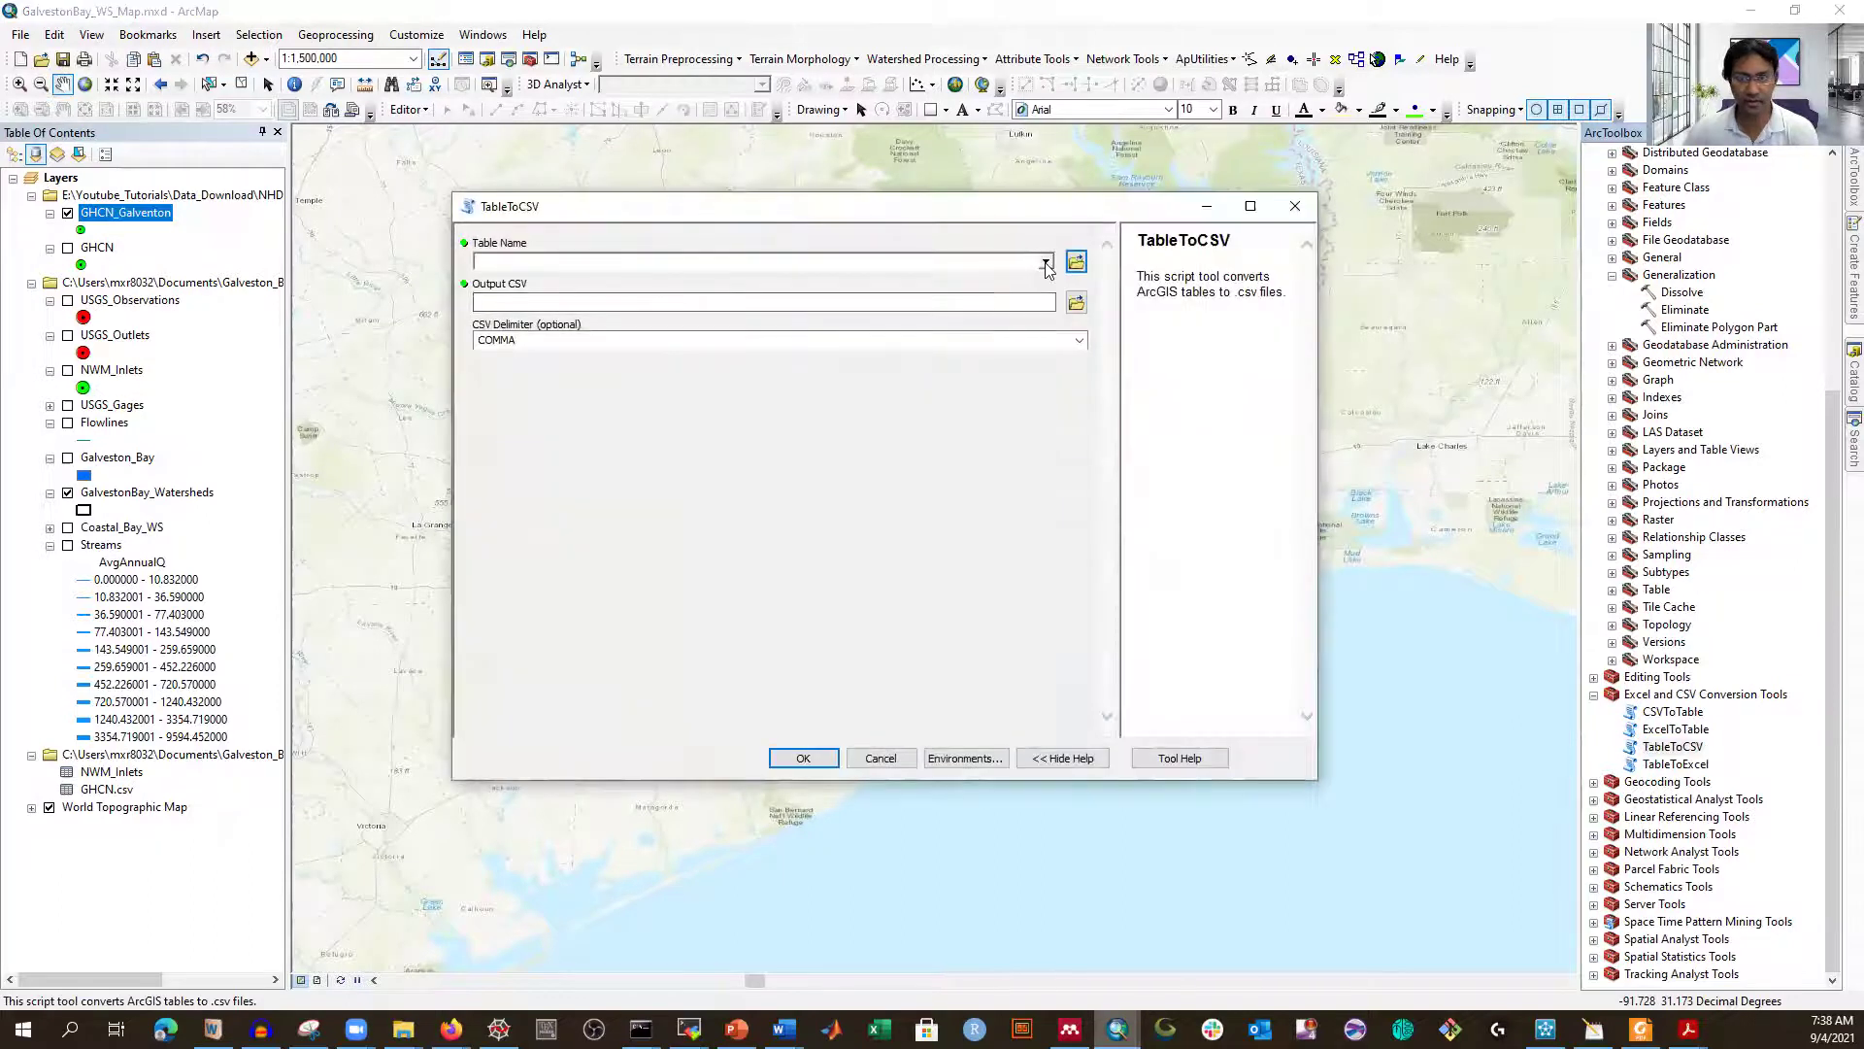
{"action": "left_click", "coordinate": [1045, 262]}
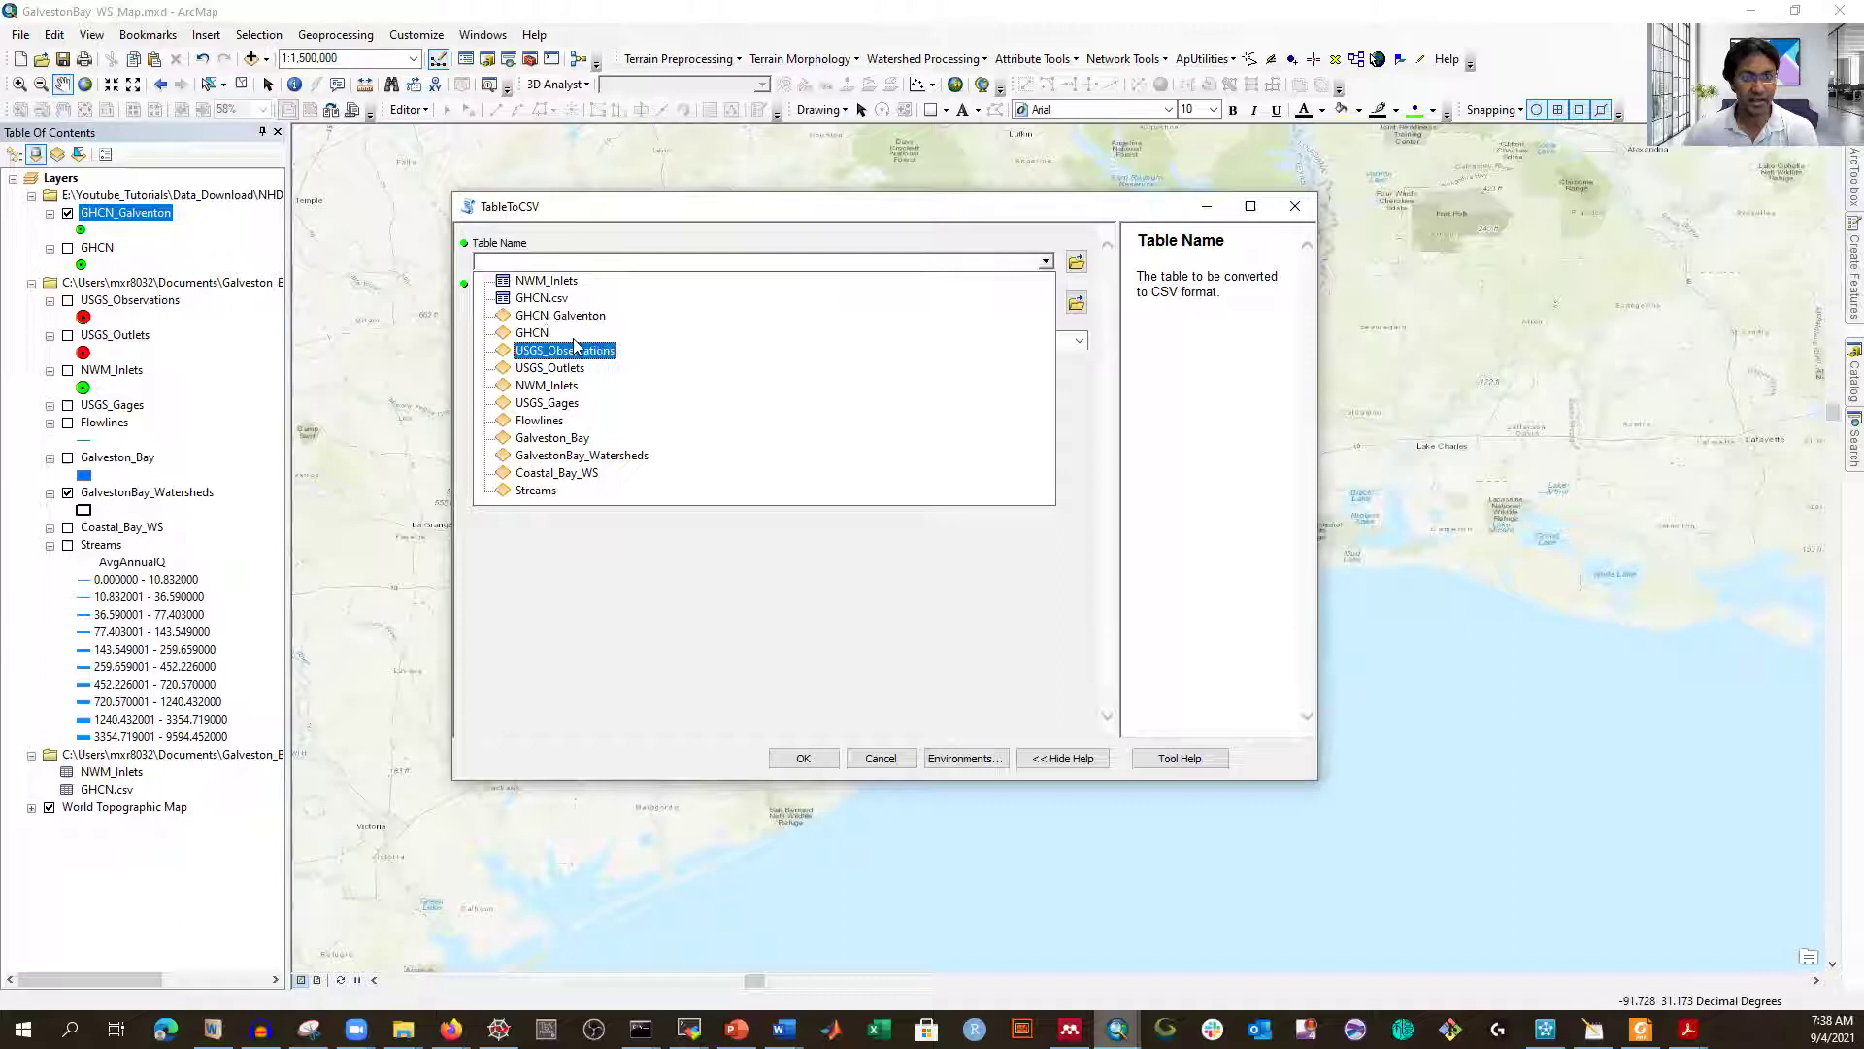
{"action": "left_click", "coordinate": [557, 315]}
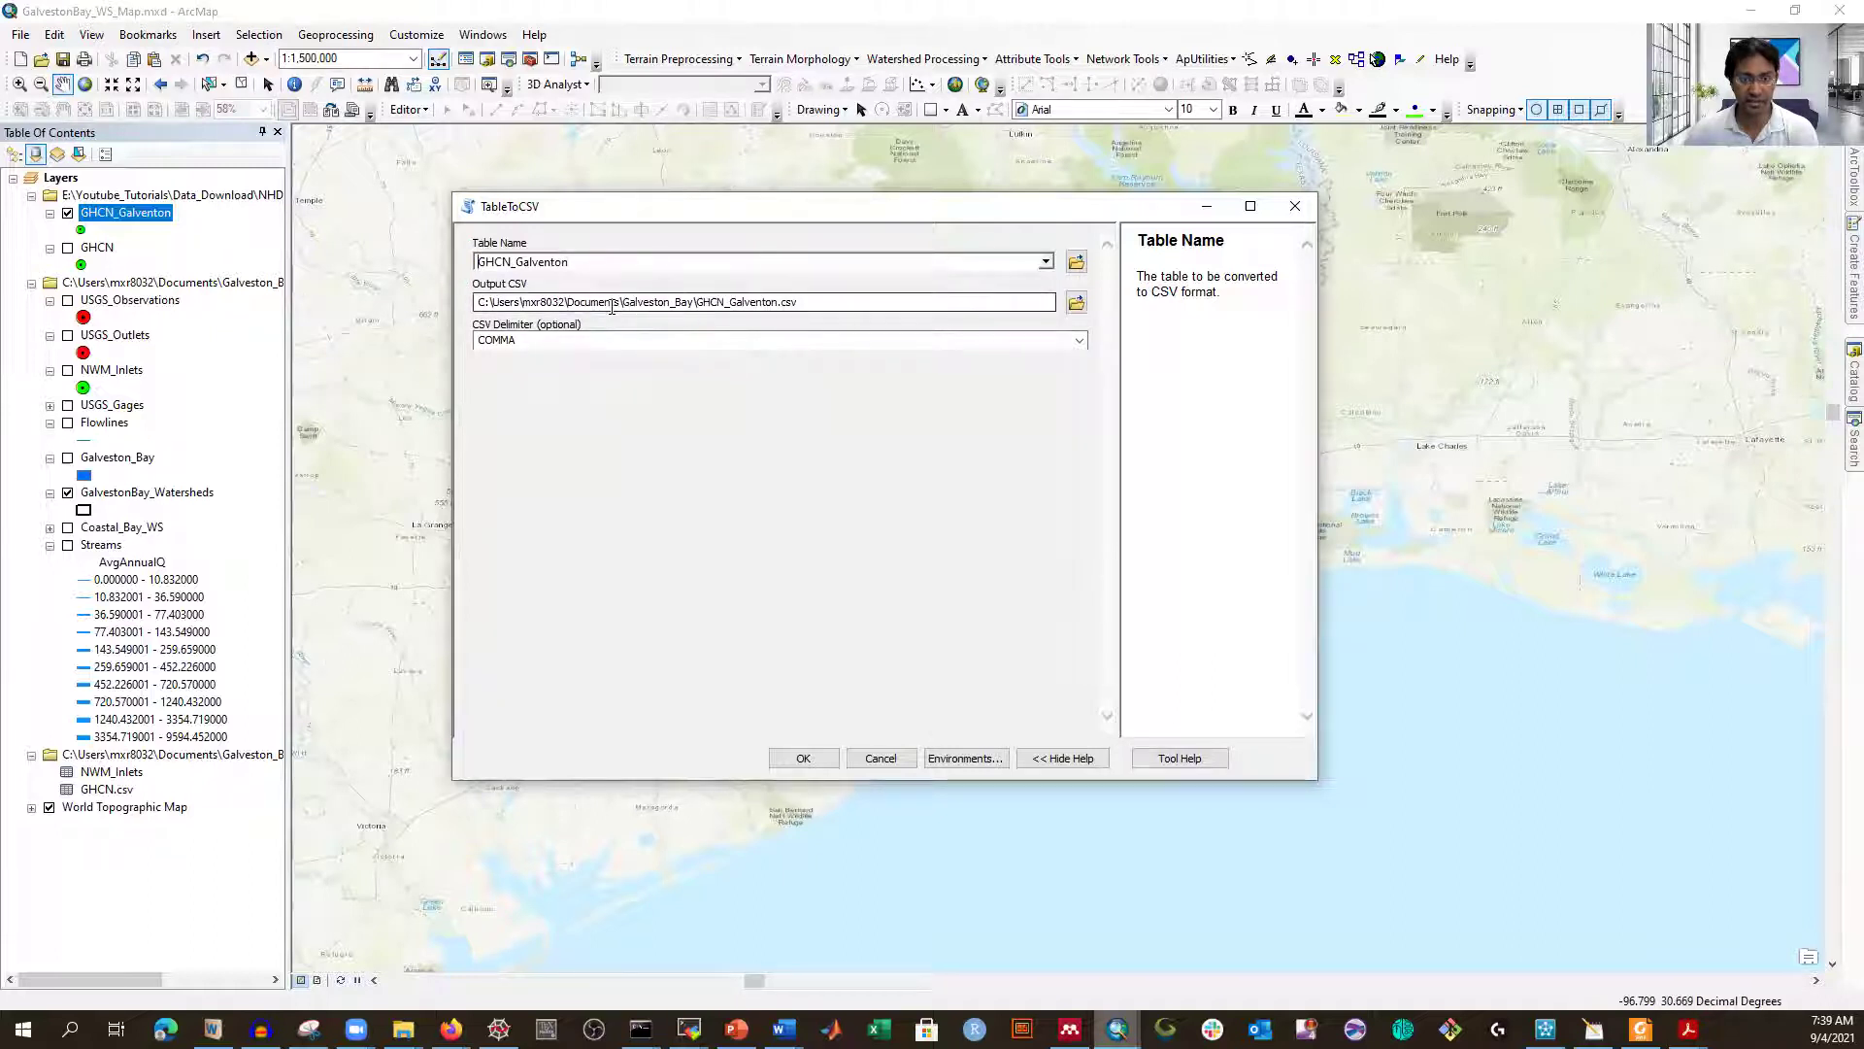
- Copy the output path of GHCN_Galventon.csv and run the comma-delimited CSV conversion
{"action": "left_click_drag", "start_coordinate": [810, 302], "coordinate": [478, 302]}
{"action": "key", "text": "ctrl+c"}
{"action": "left_click", "coordinate": [986, 413]}
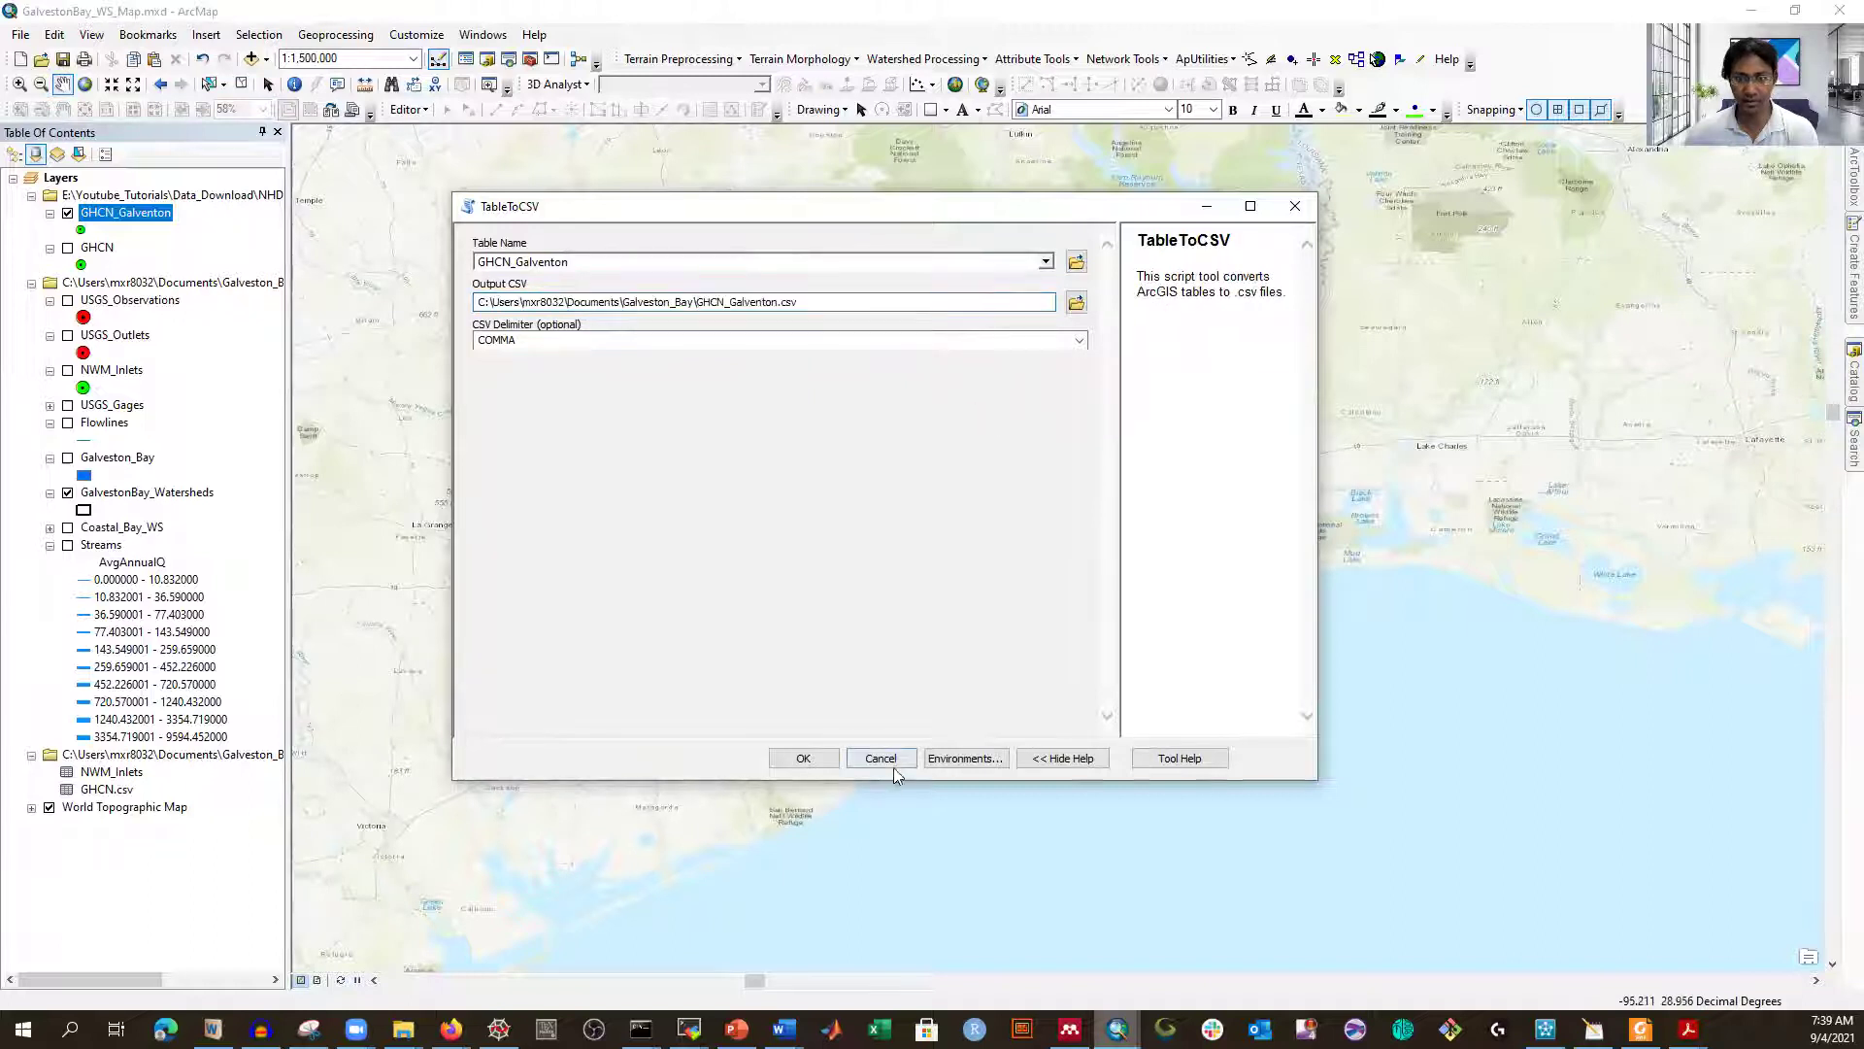
{"action": "left_click", "coordinate": [804, 762]}
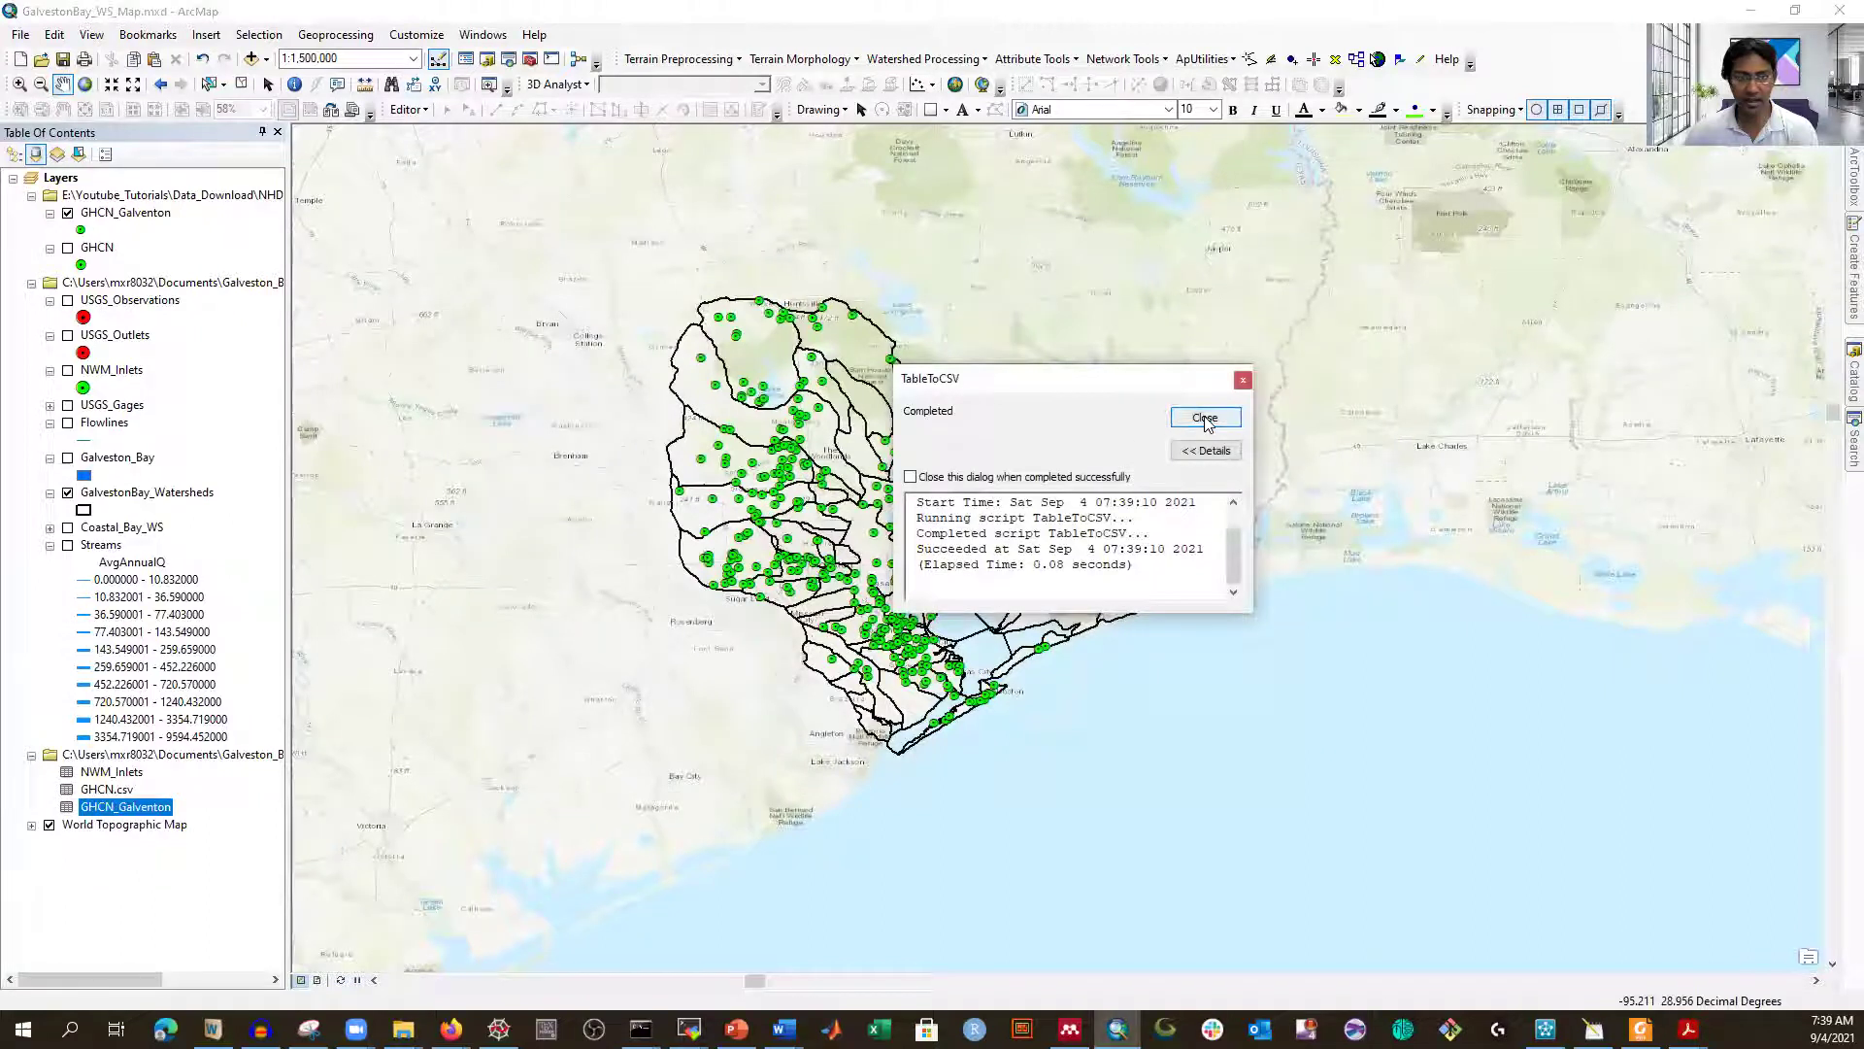
{"action": "left_click", "coordinate": [1202, 417]}
- Switch to the Galveston_Bay folder in File Explorer and open GHCN_Galventon.csv in Excel using the copied path
{"action": "left_click", "coordinate": [403, 1028]}
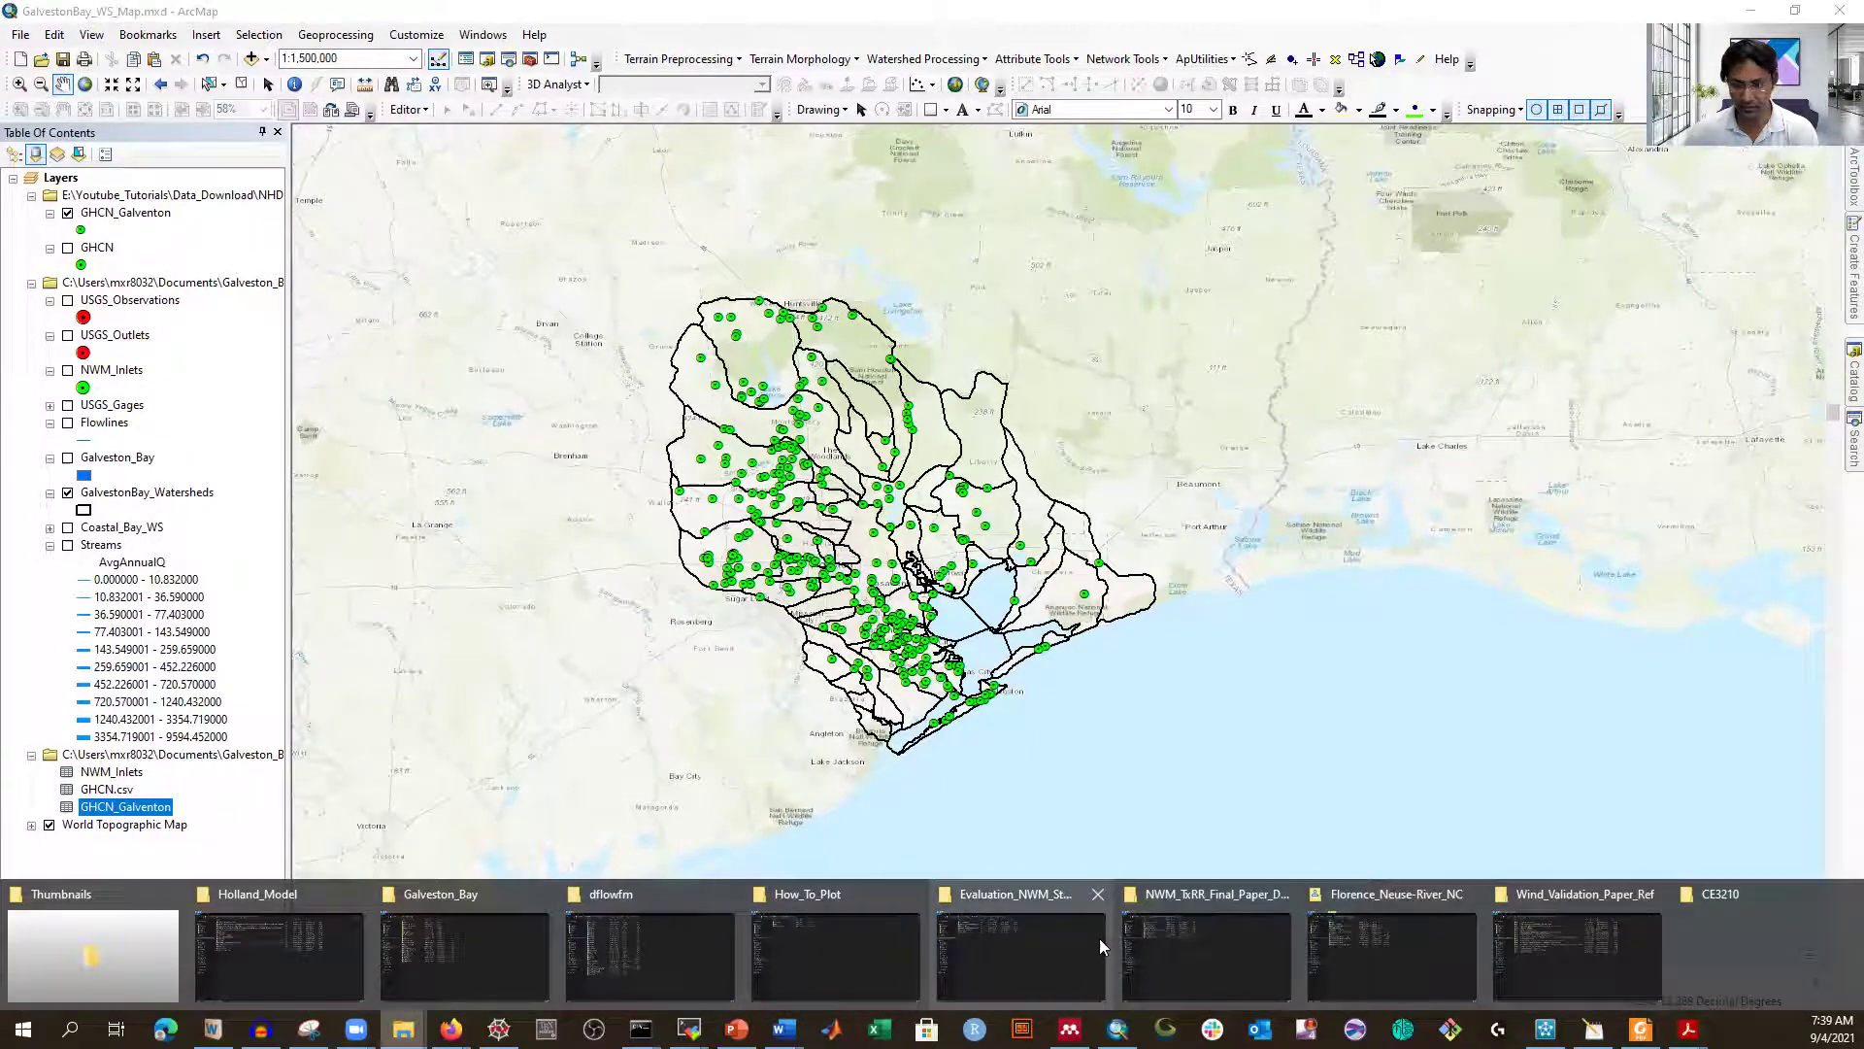
{"action": "left_click", "coordinate": [501, 908]}
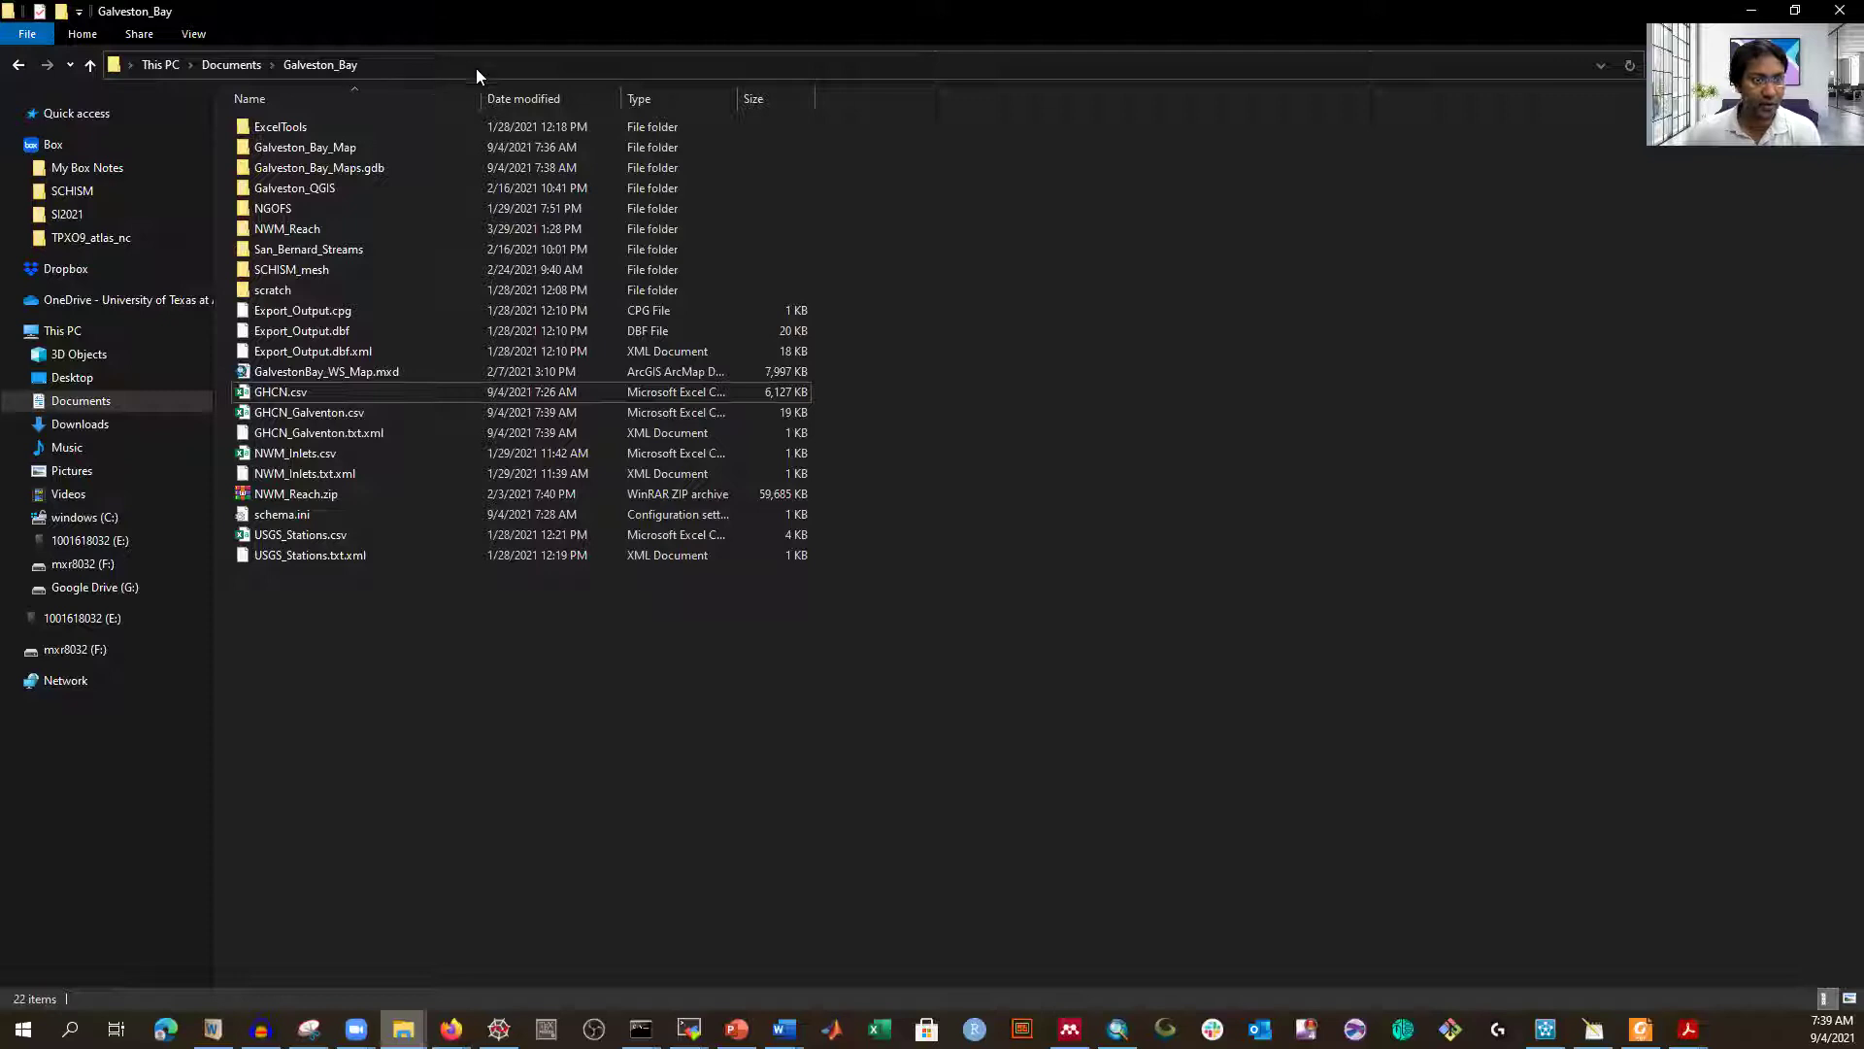
{"action": "left_click", "coordinate": [559, 64]}
{"action": "key", "text": "ctrl+v"}
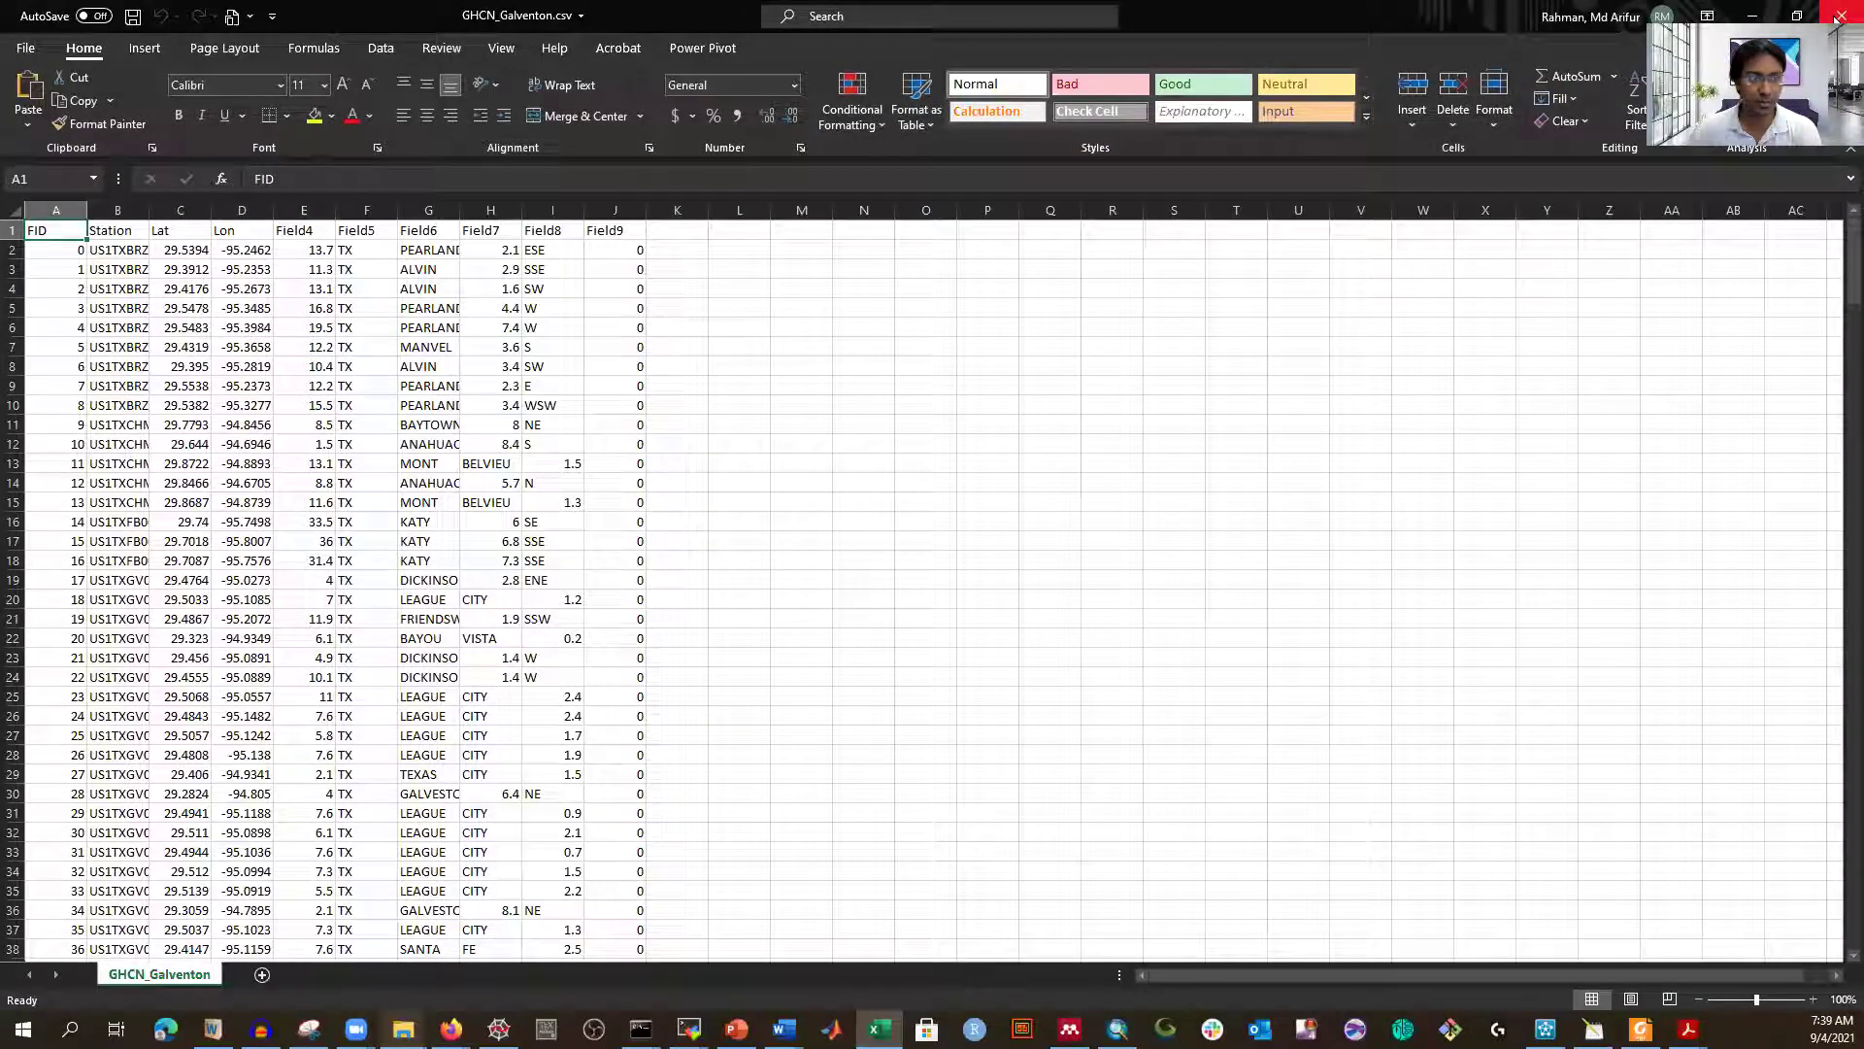
- Fit the Station column's width to its contents and look through the station records down to the last row
{"action": "double_click", "coordinate": [149, 210]}
{"action": "scroll", "coordinate": [170, 556], "scroll_direction": "down", "scroll_amount": 20}
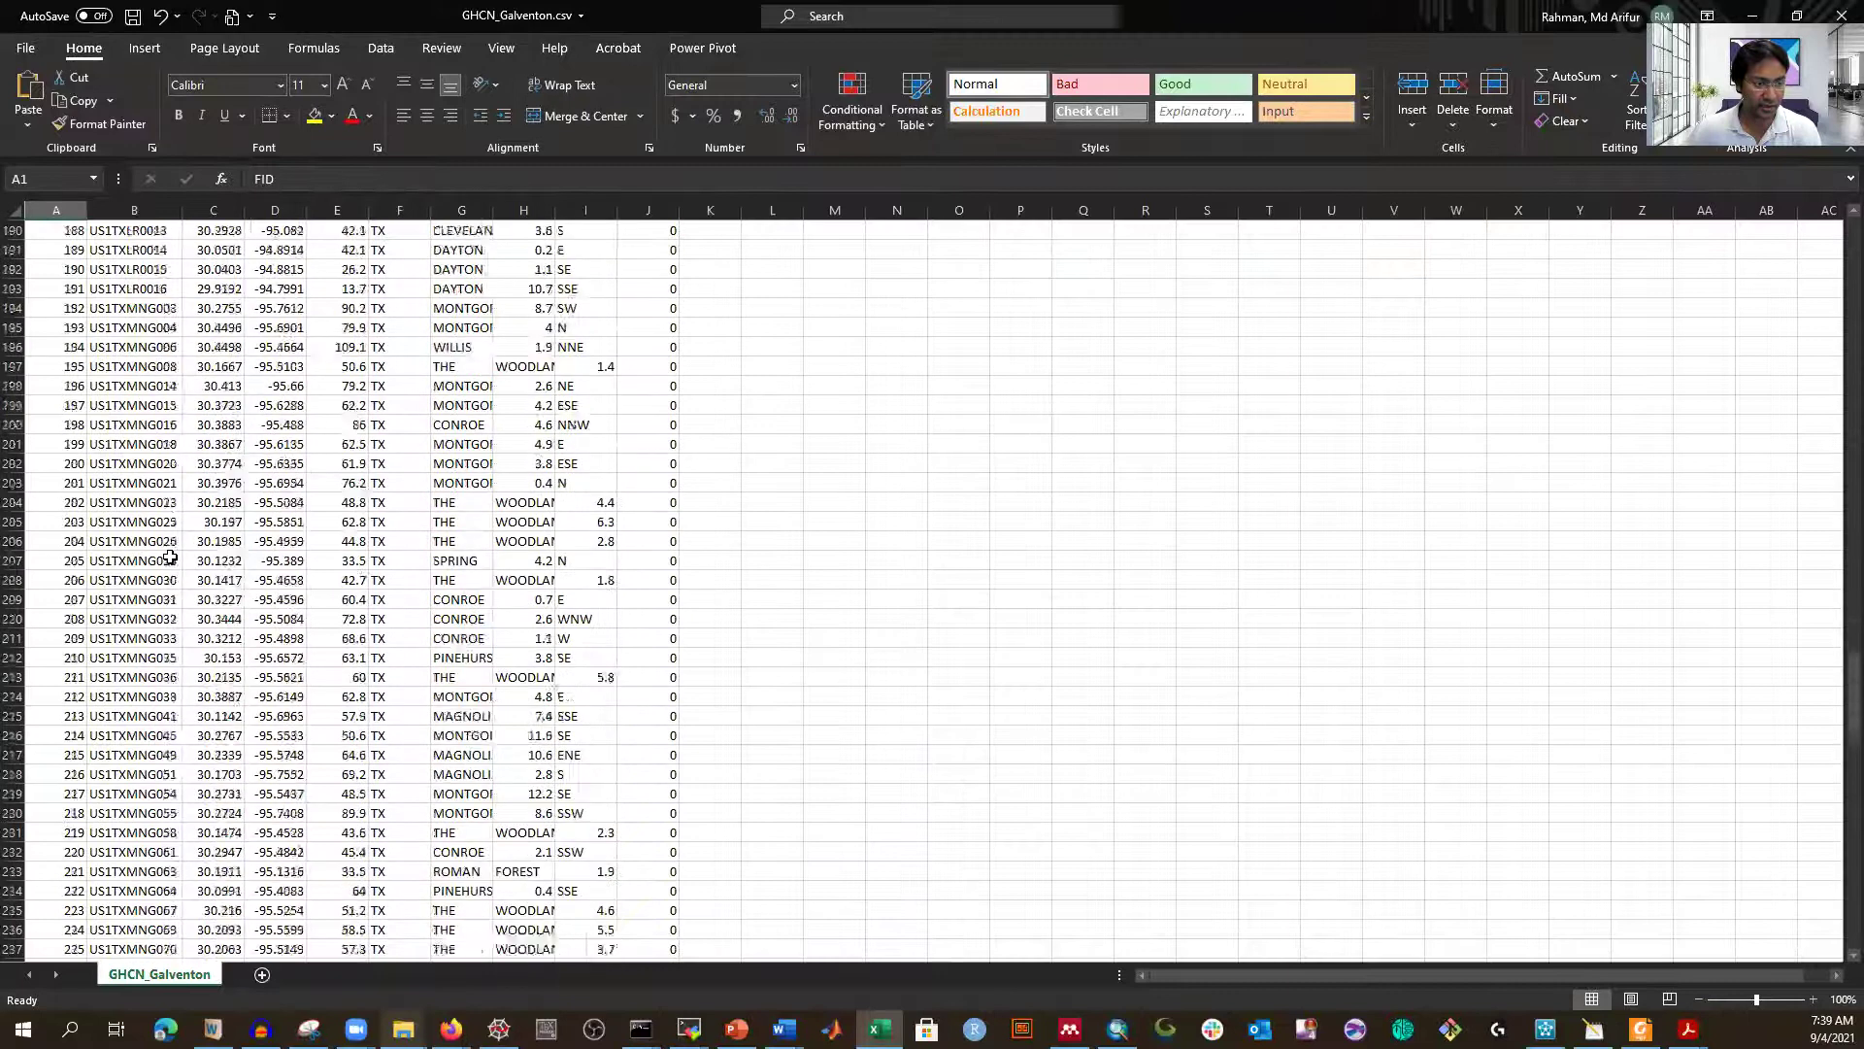
{"action": "scroll", "coordinate": [170, 557], "scroll_direction": "down", "scroll_amount": 17}
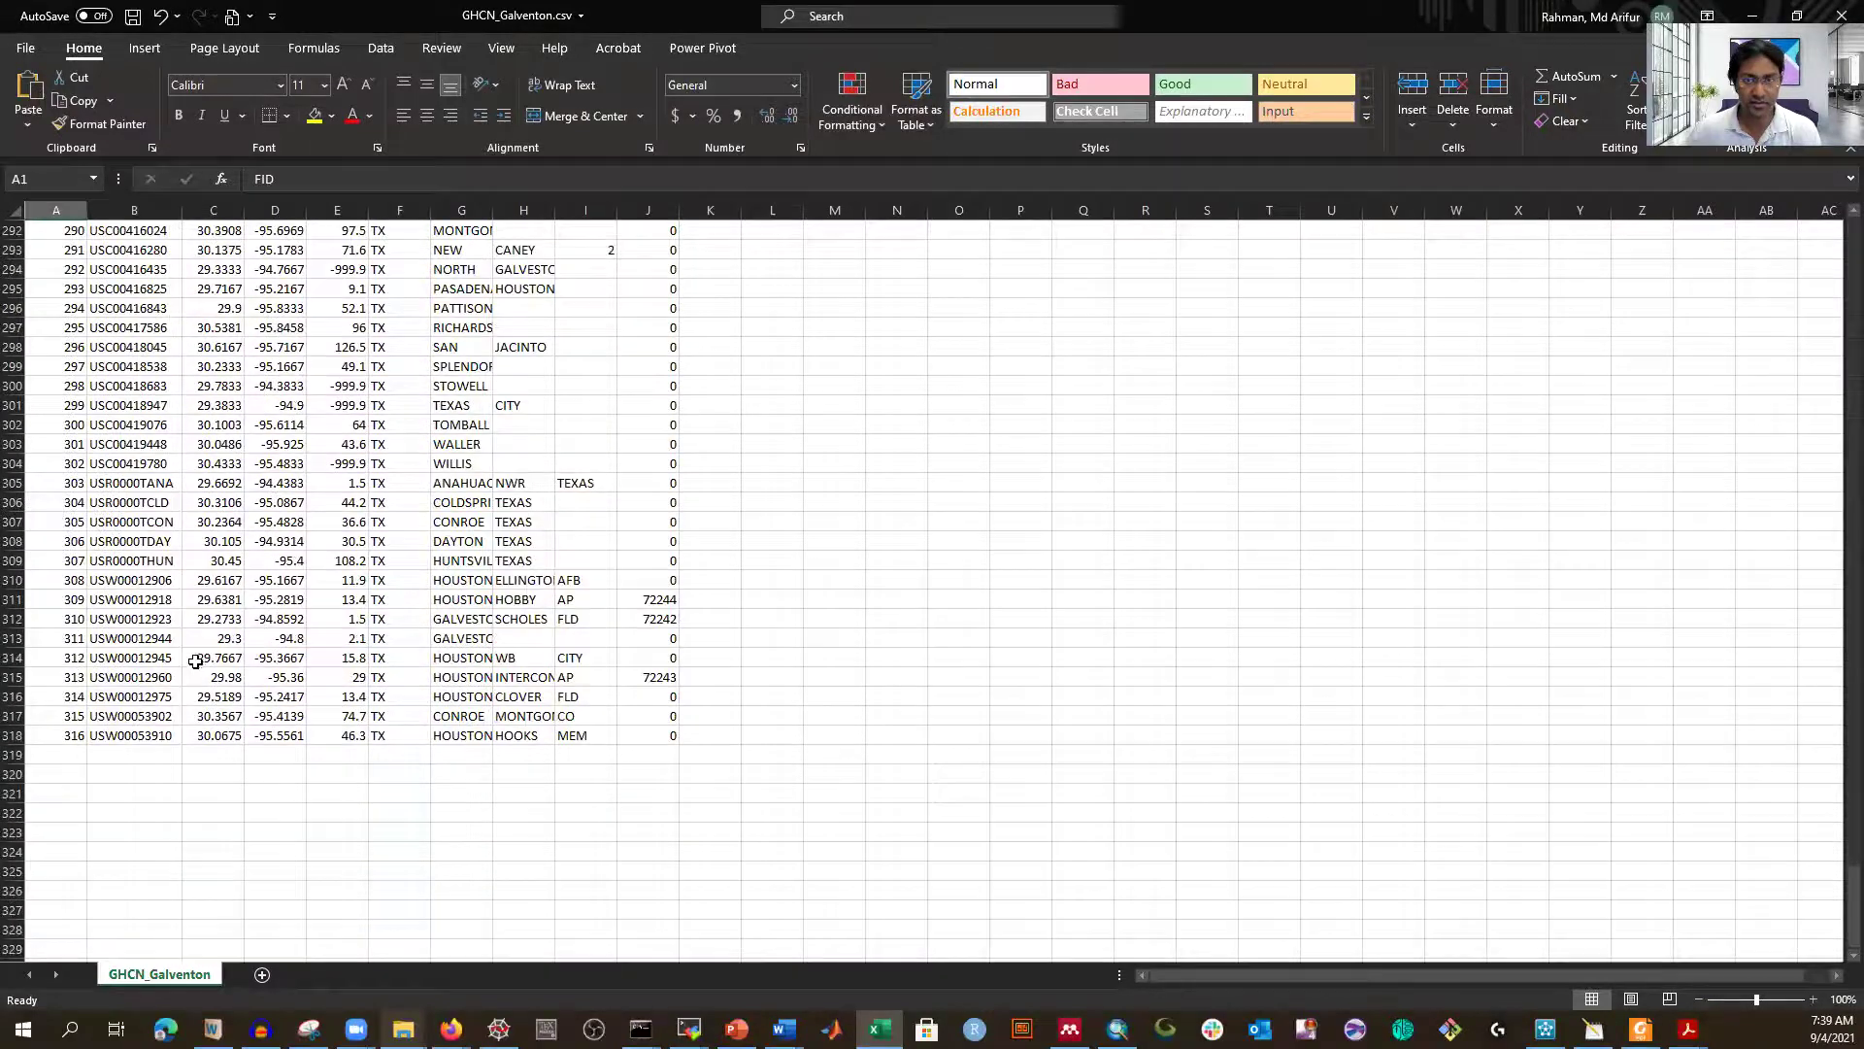
{"action": "scroll", "coordinate": [195, 661], "scroll_direction": "up", "scroll_amount": 20}
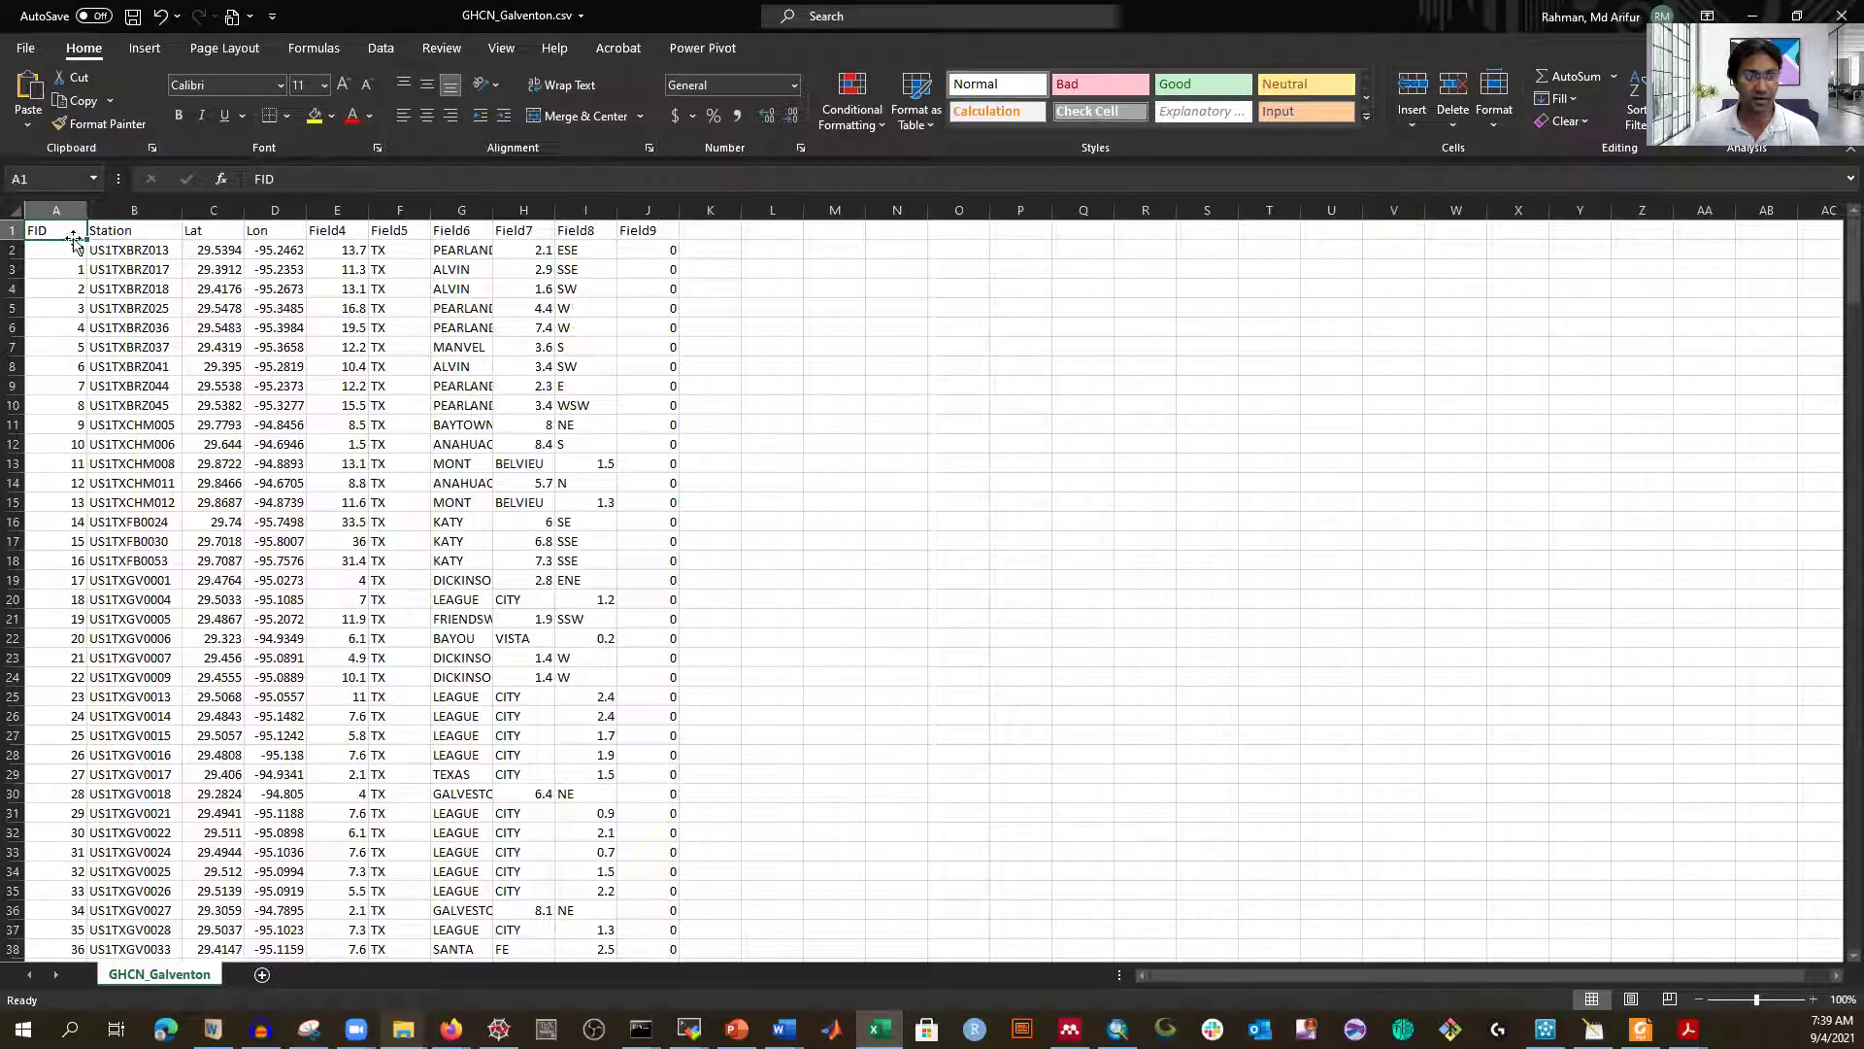
- Check the Station and Lat headers and the first two station IDs in the CSV
{"action": "left_click", "coordinate": [111, 229]}
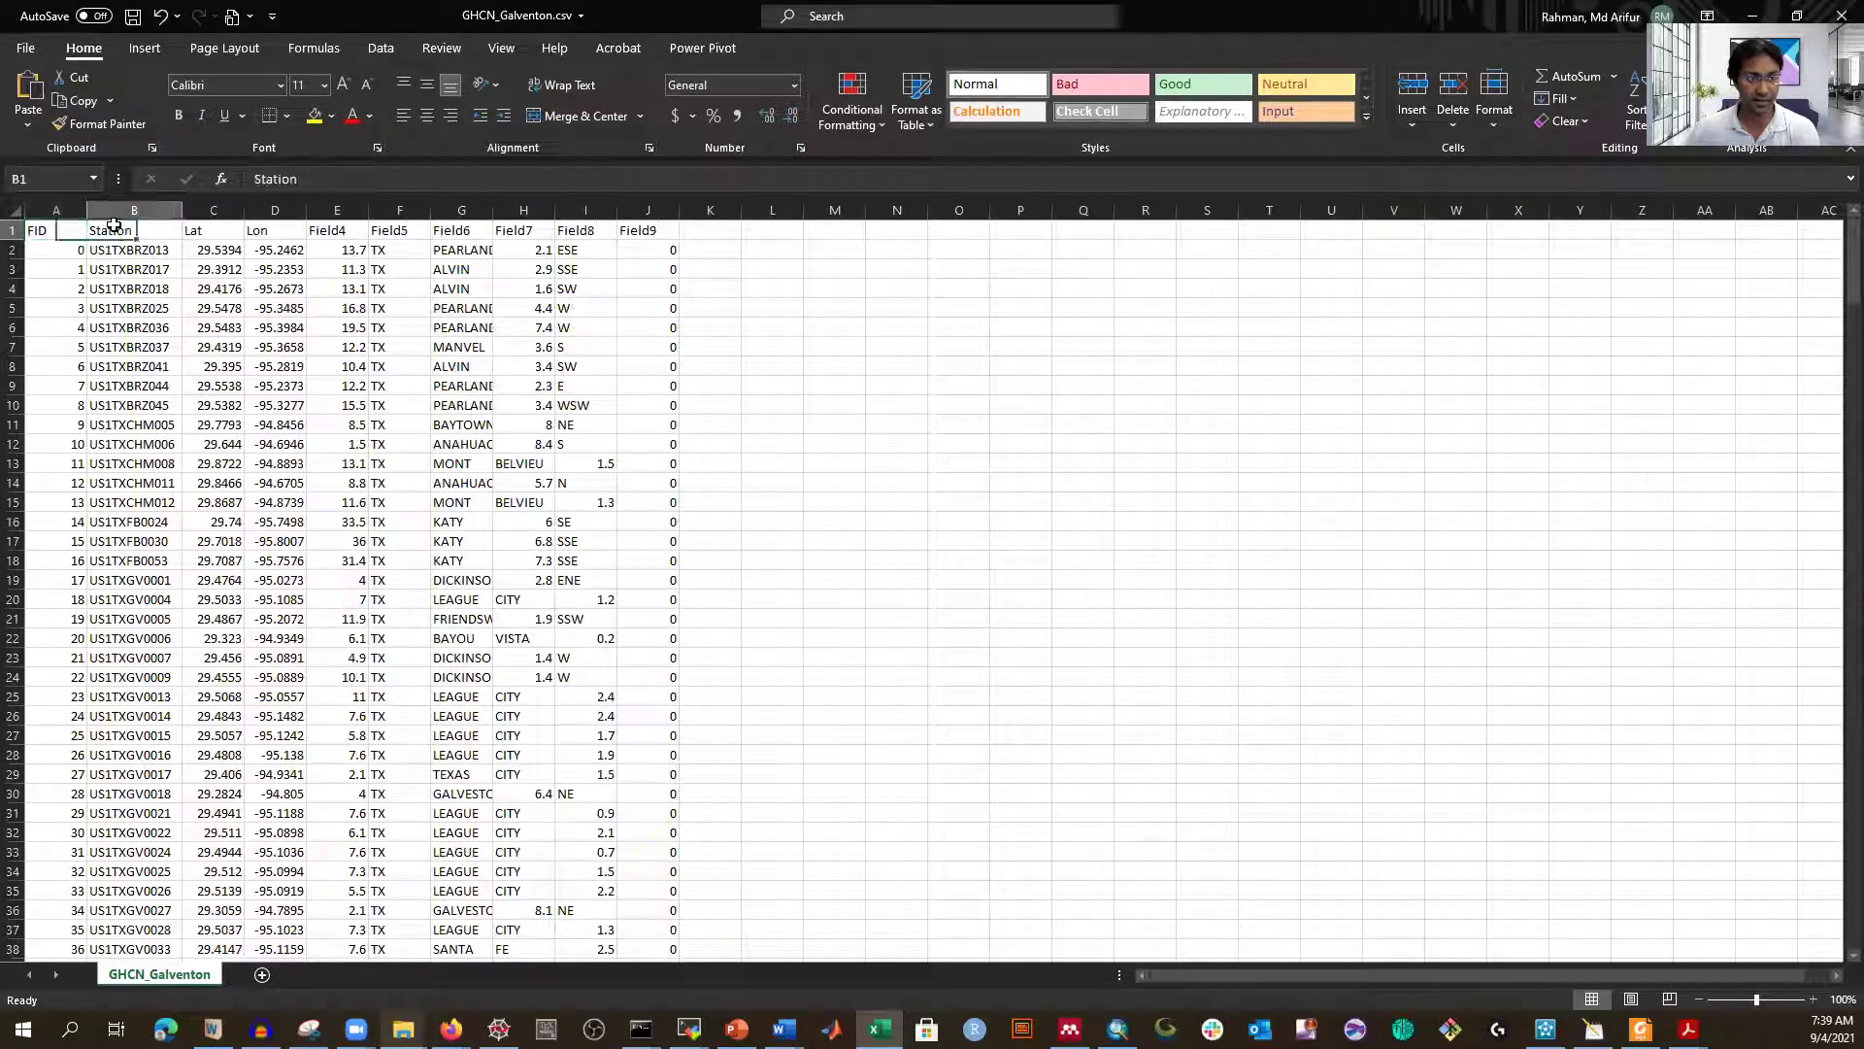
{"action": "left_click", "coordinate": [204, 228]}
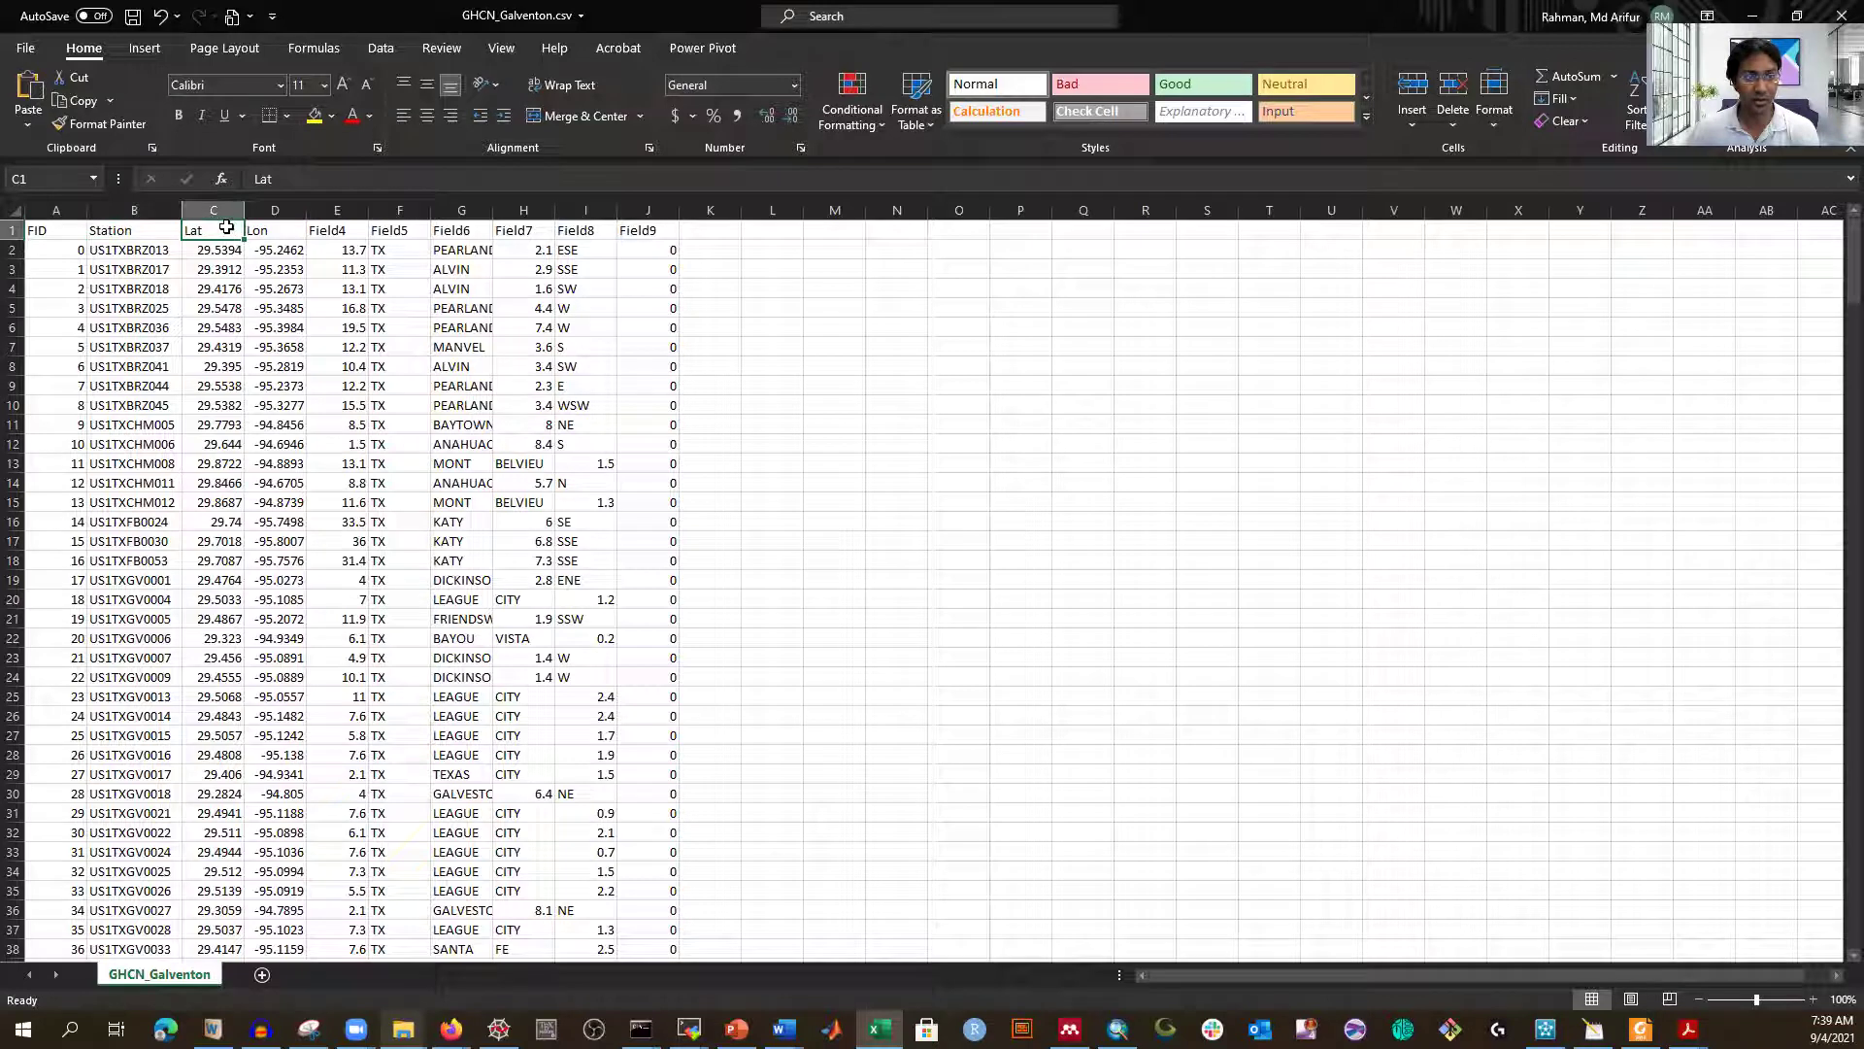
{"action": "left_click", "coordinate": [121, 252]}
{"action": "left_click", "coordinate": [121, 276]}
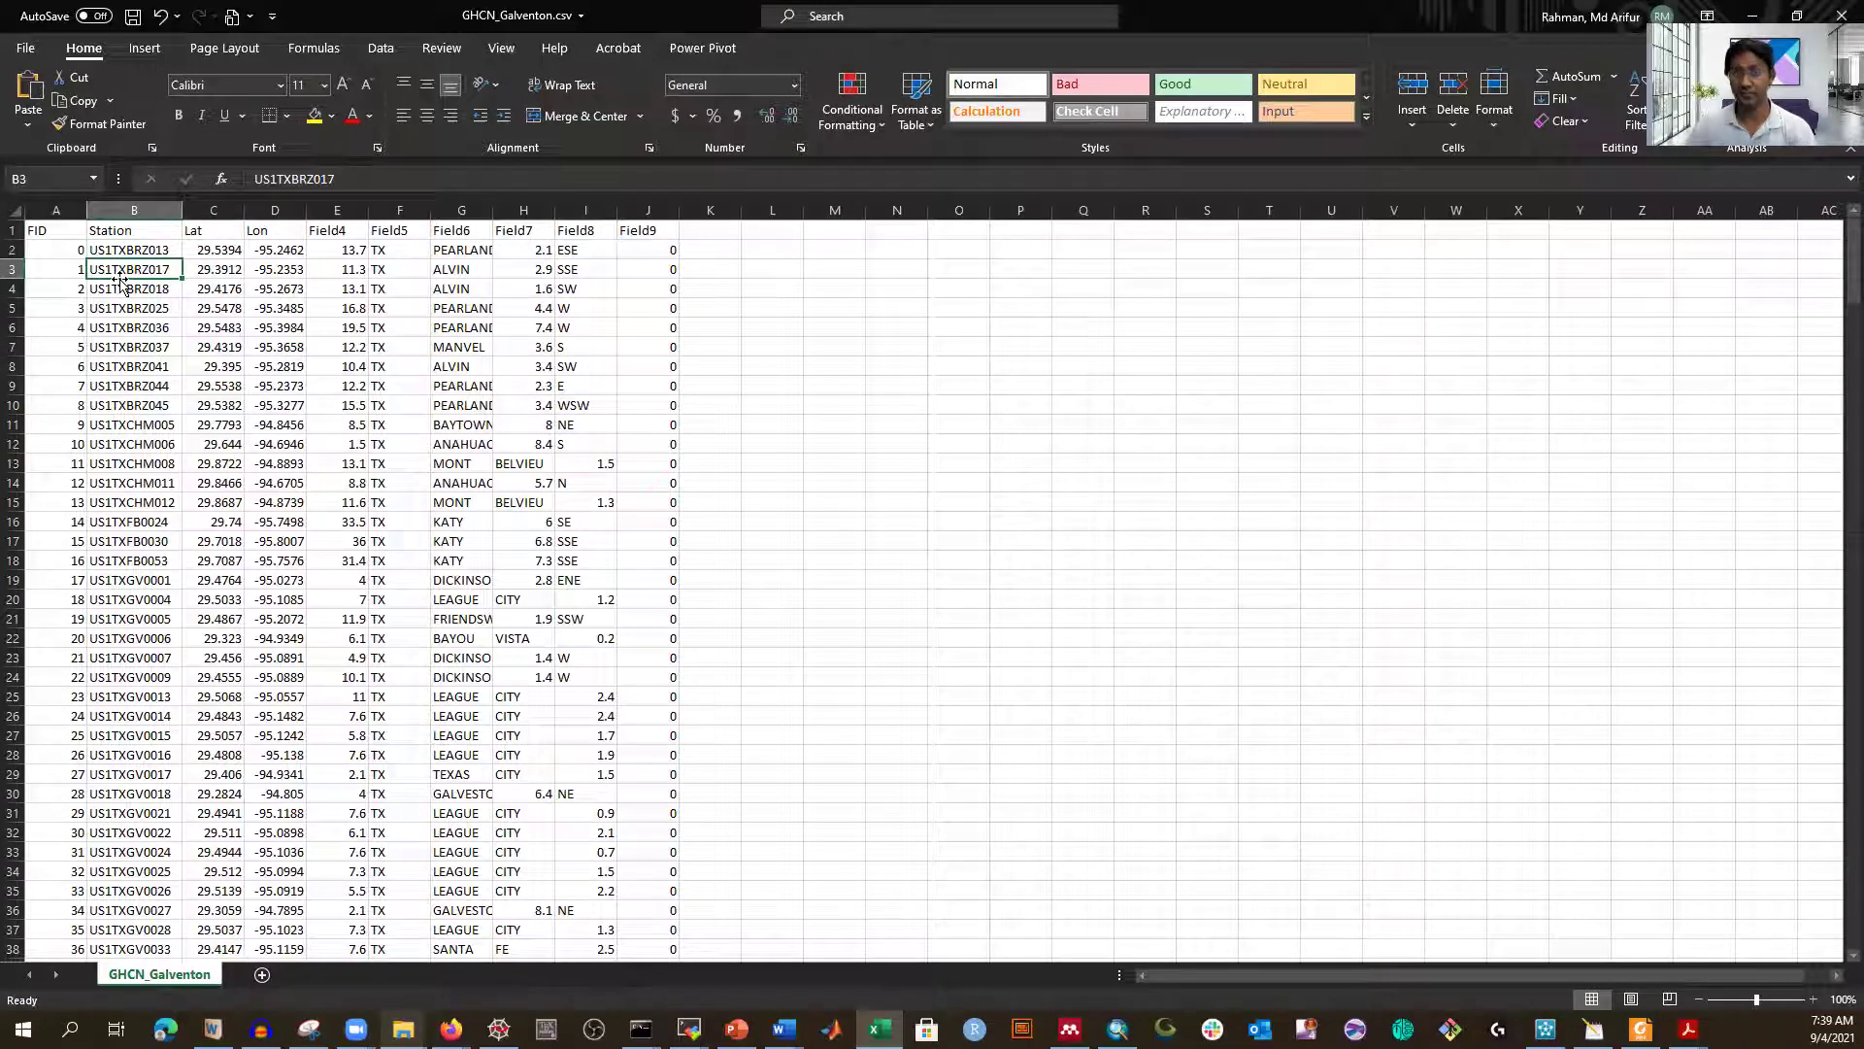